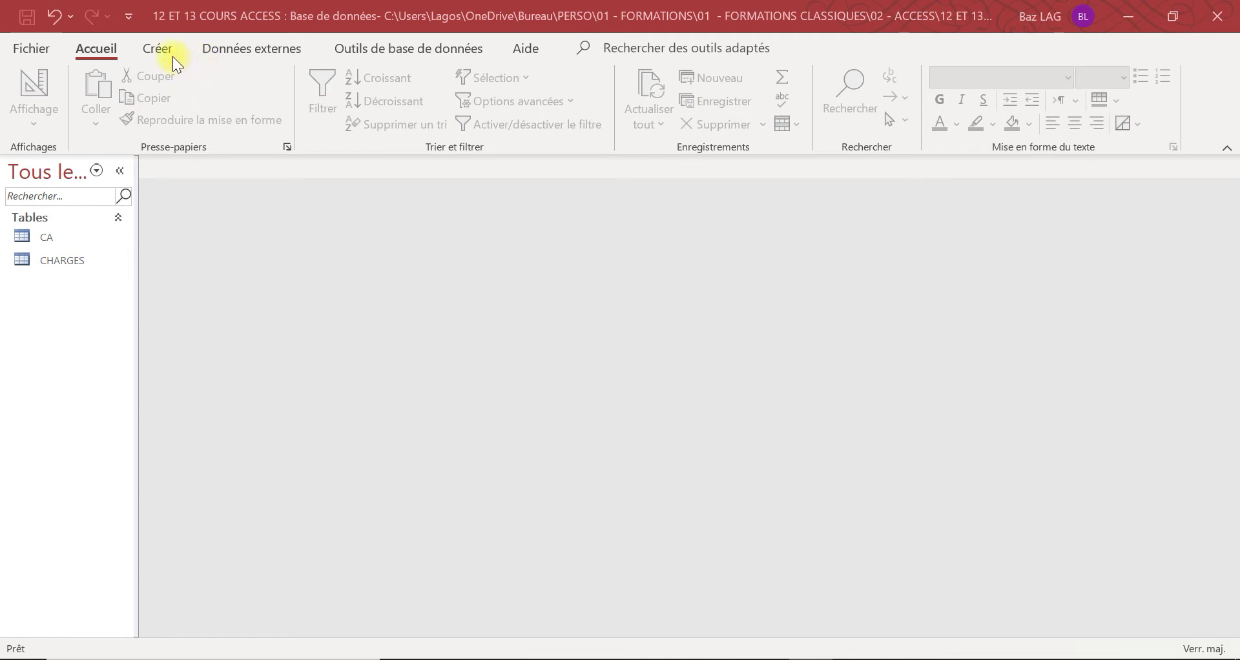
Create a new query in design mode and switch it to SQL view
click(158, 40)
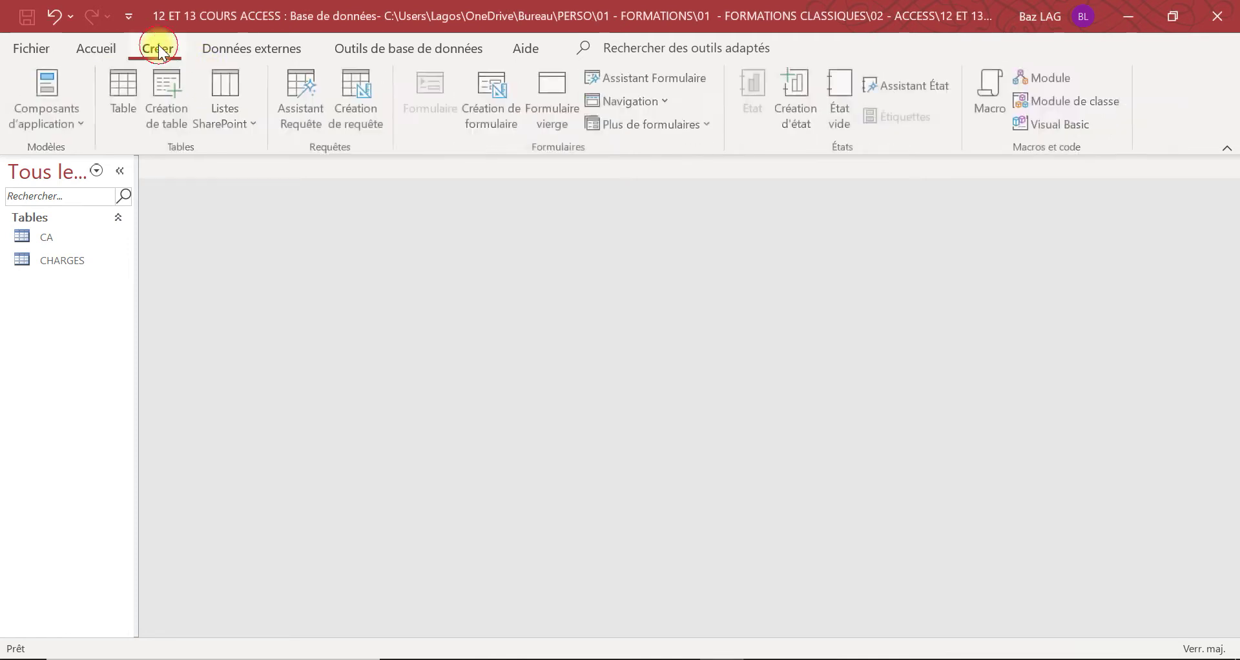
click(371, 111)
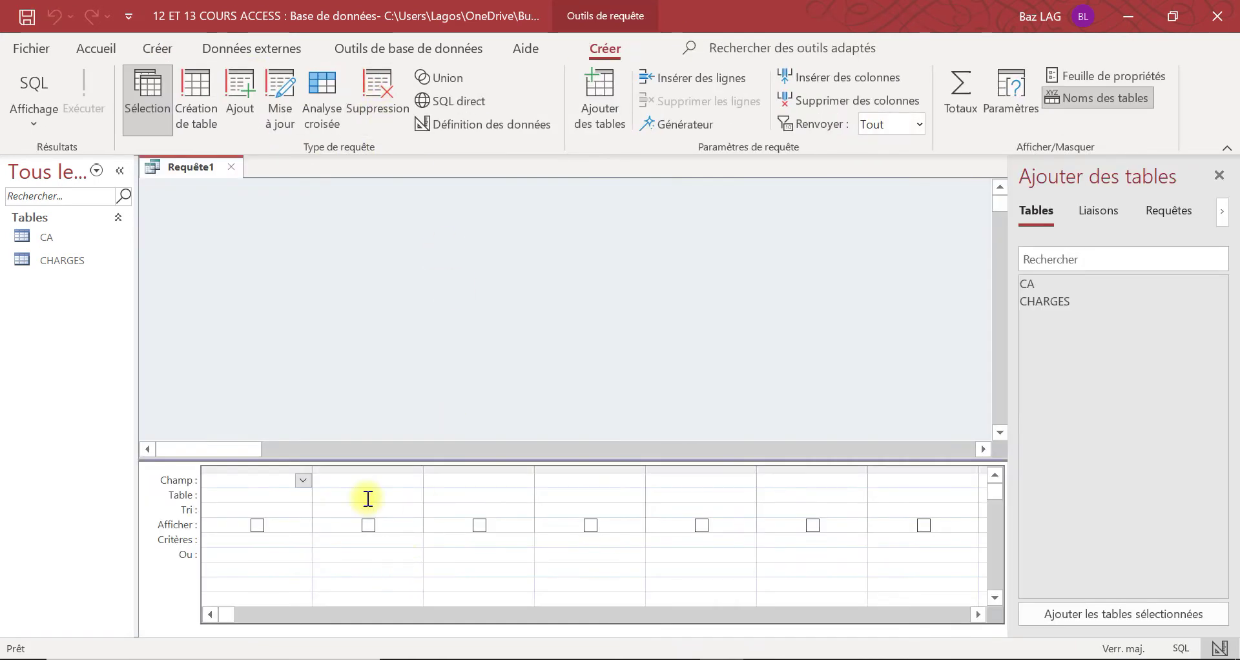
click(36, 130)
click(64, 160)
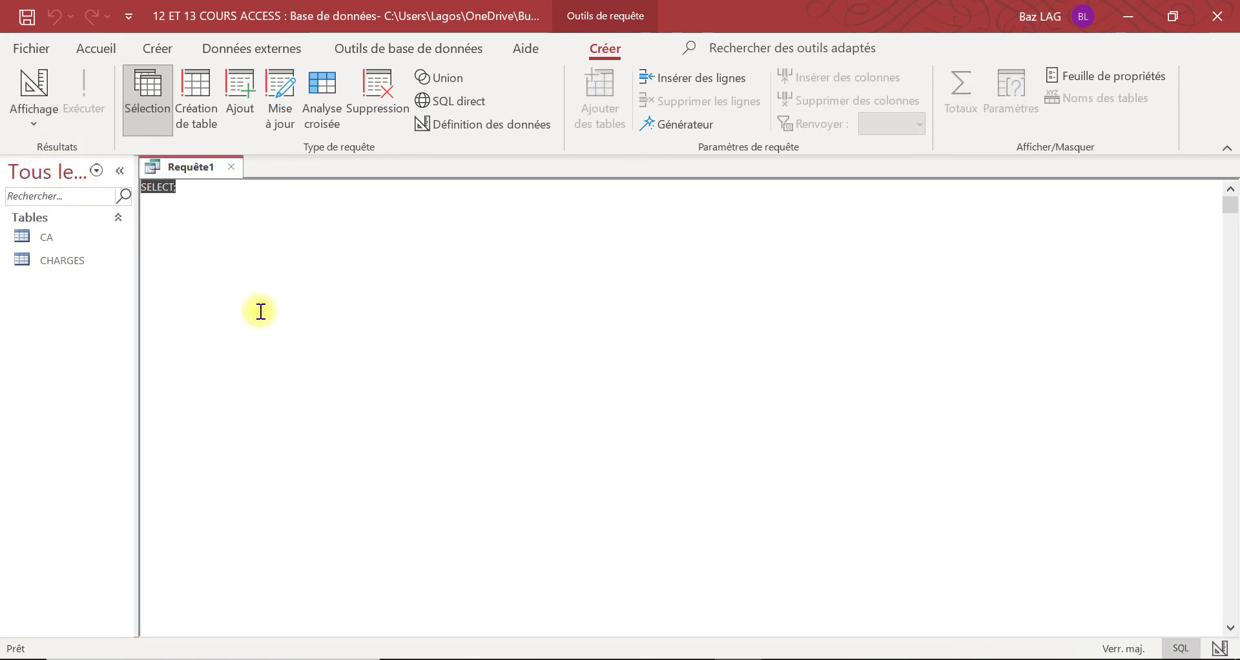
Open the CHARGES table, examine its columns and record count, and return to the query's SQL text
double_click(65, 261)
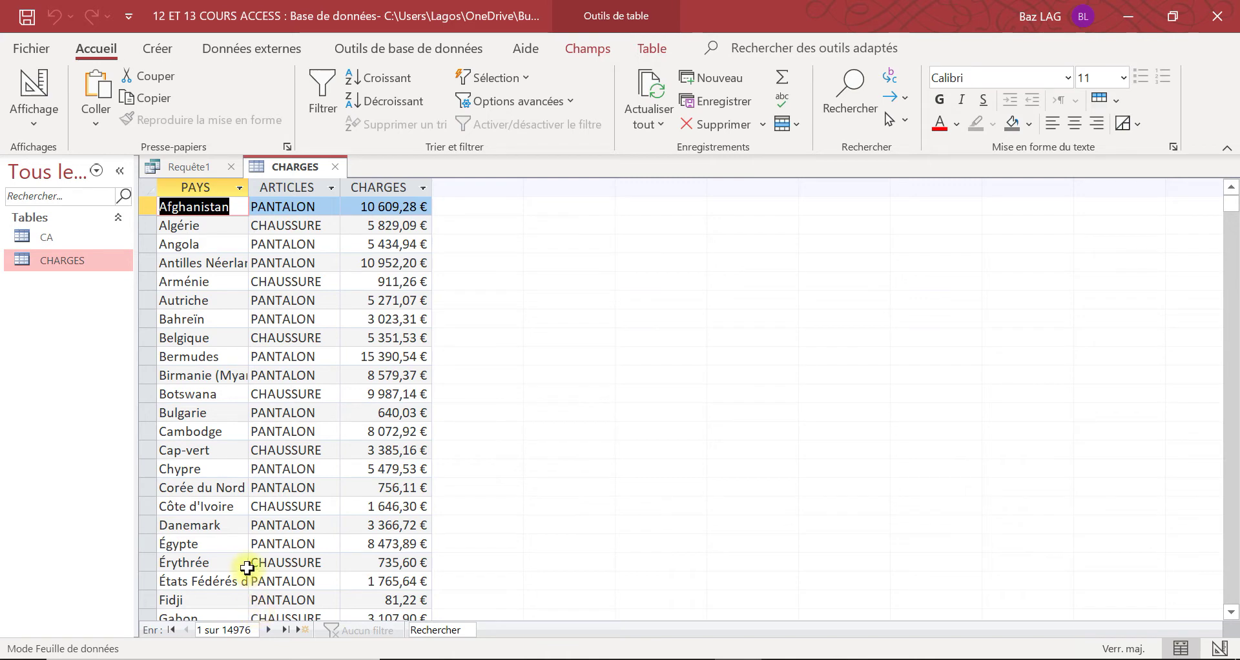
click(188, 166)
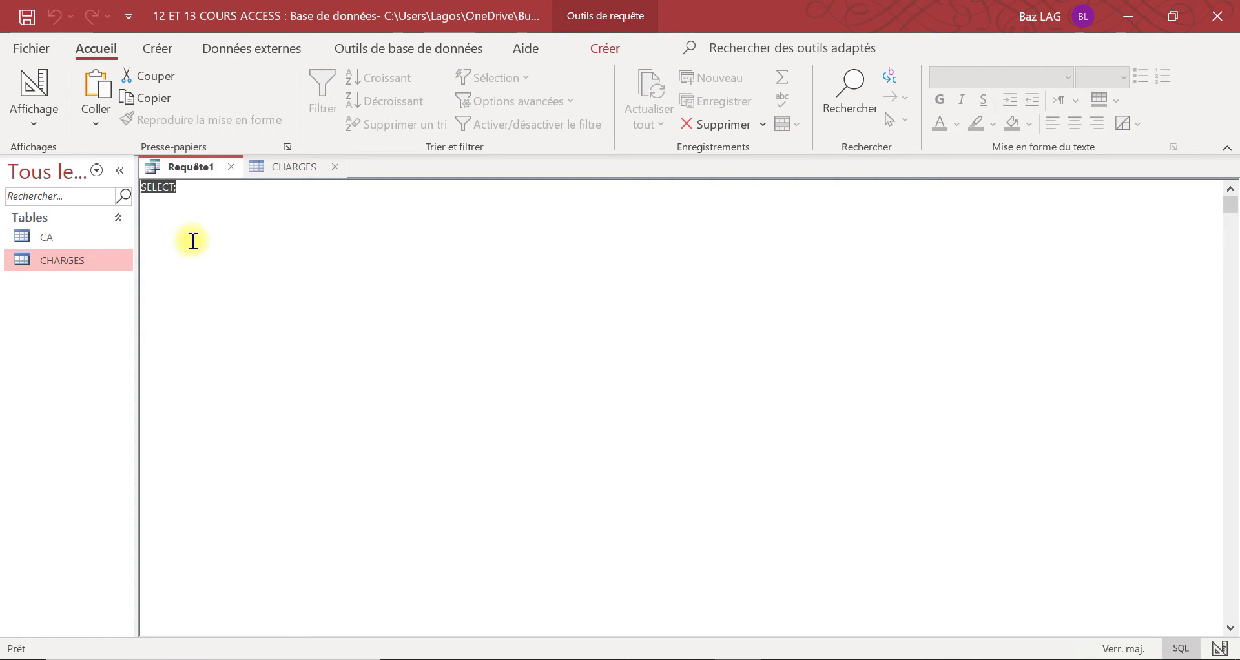
click(277, 169)
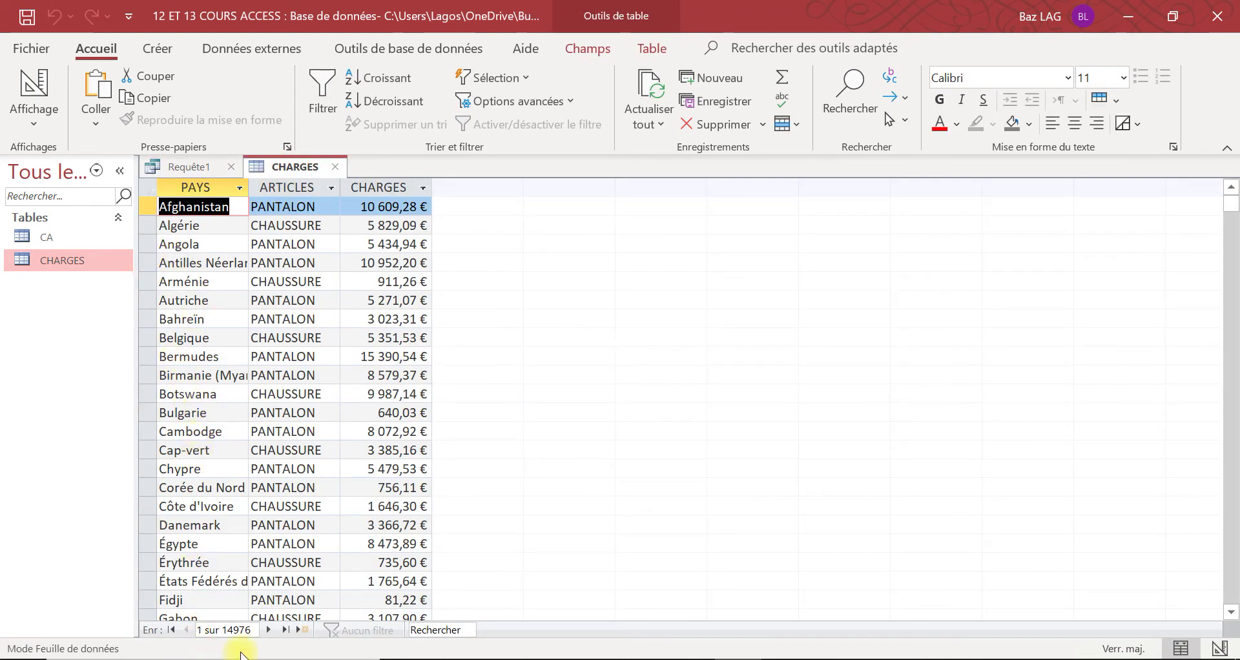
click(198, 168)
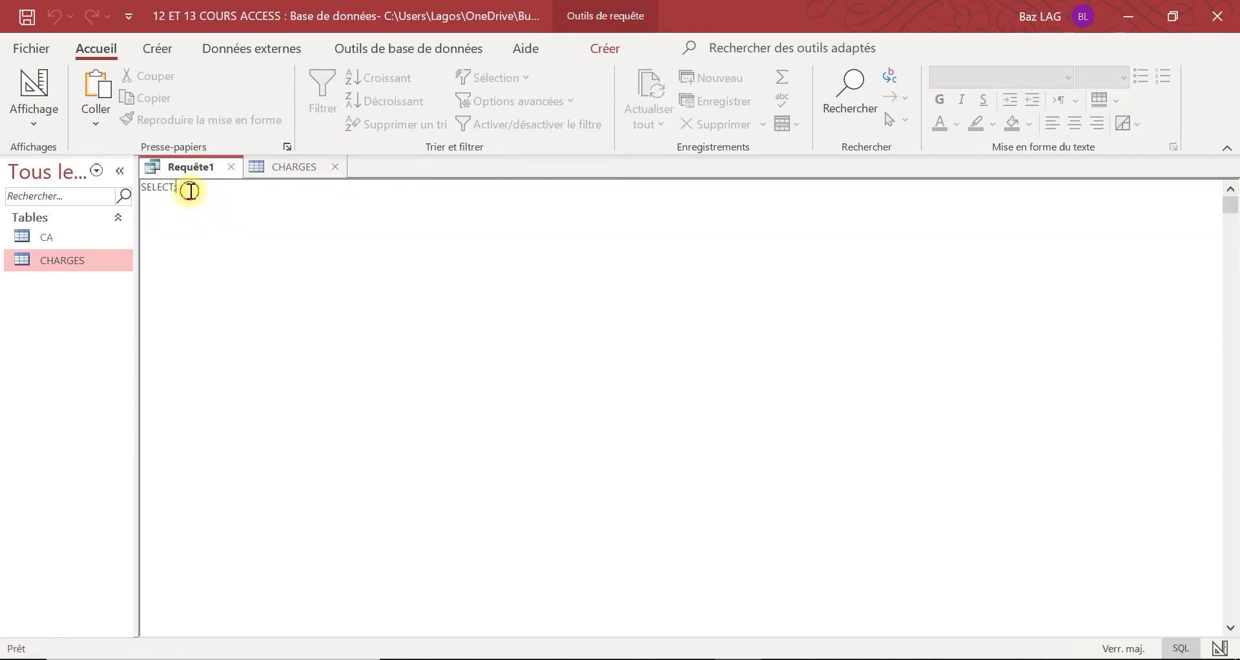
Remove the semicolon after SELECT and add the DISTINCT keyword to the SQL statement
key(BackSpace)
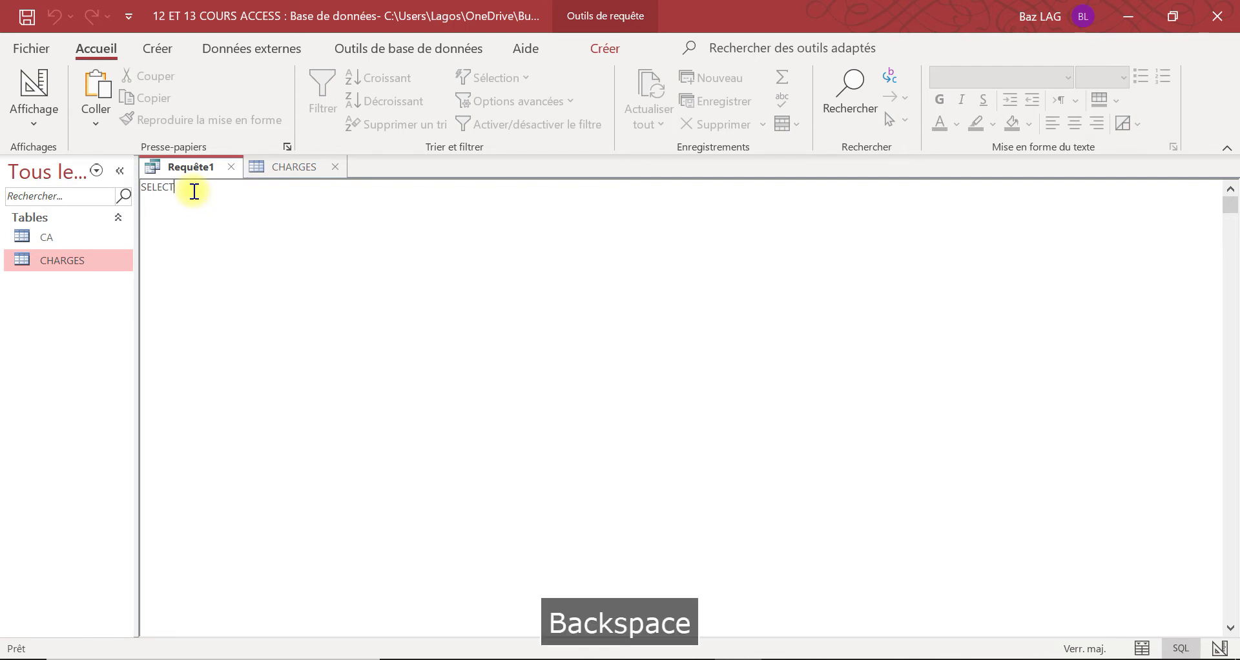
key(Caps_Lock)
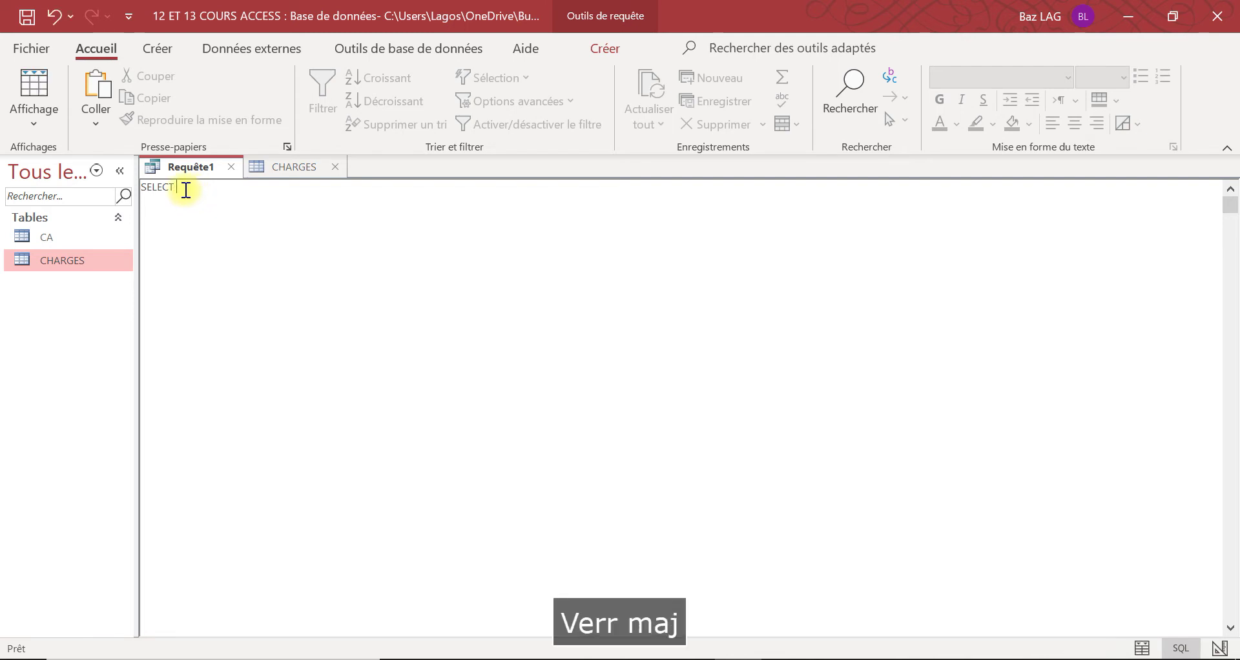
text(d)
key(BackSpace)
key(Caps_Lock)
text(DIS)
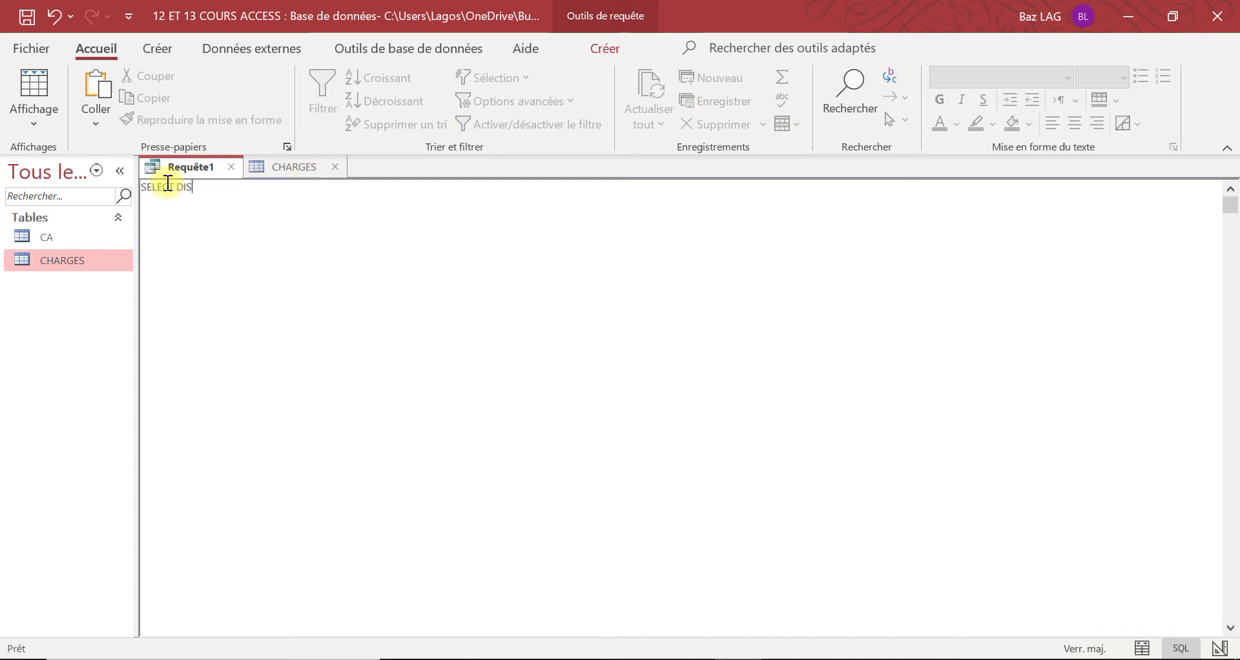
text(TINCT)
key(Caps_Lock)
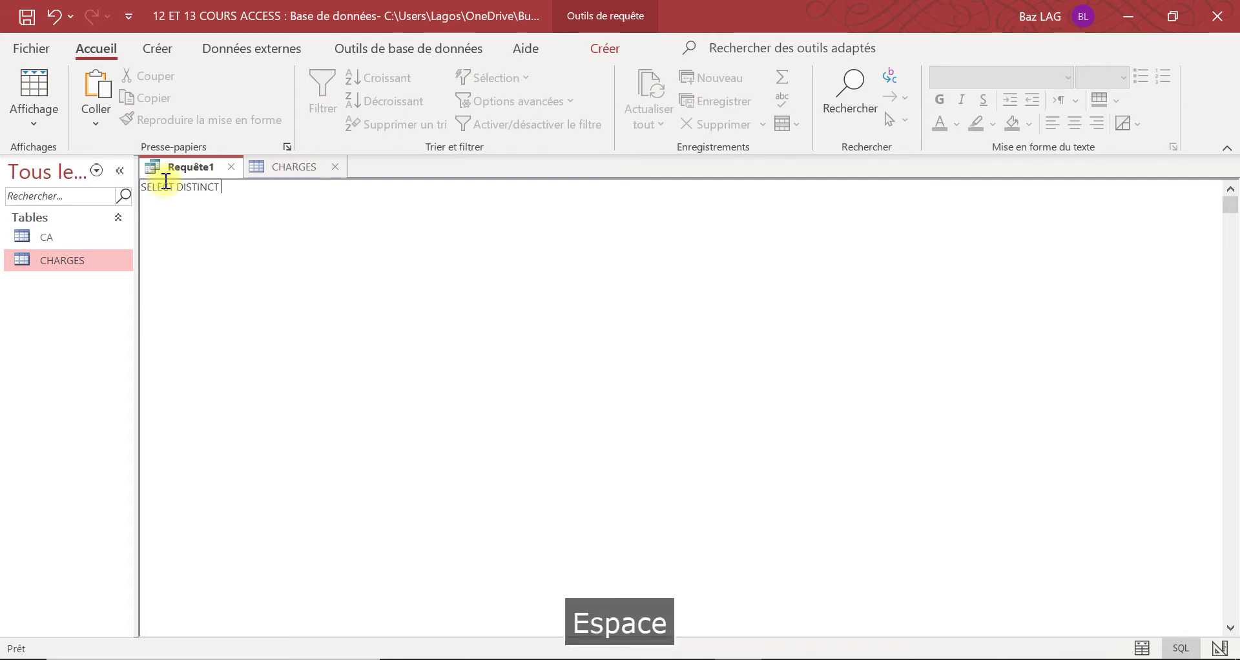
text(p)
key(BackSpace)
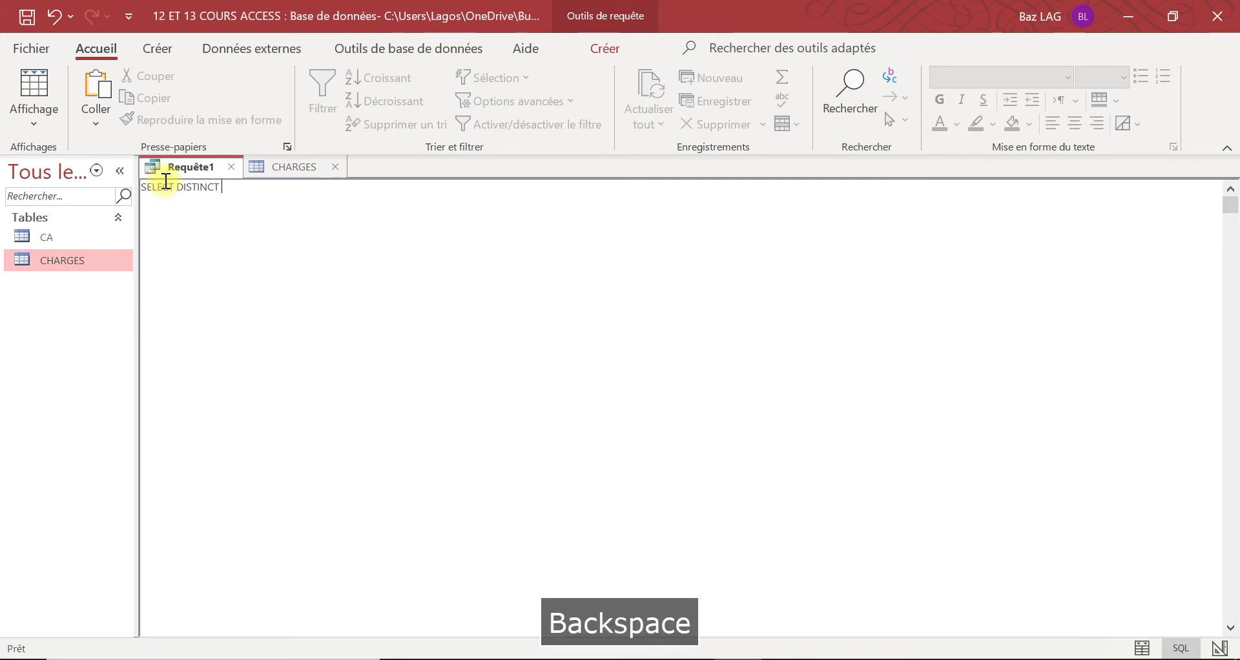
key(Caps_Lock)
text(PAYS)
key(BackSpace)
key(BackSpace)
key(BackSpace)
key(BackSpace)
key(Caps_Lock)
text(c)
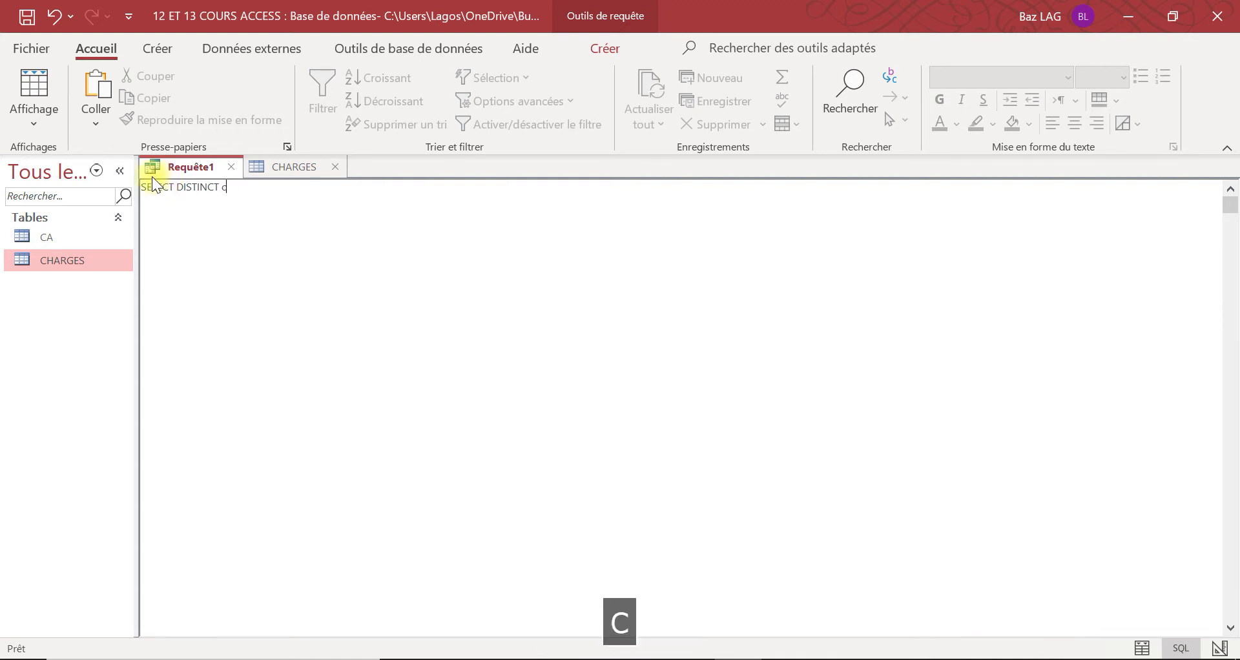
key(BackSpace)
Add the field reference CHARGES.[PAYS] after SELECT DISTINCT and start a new line below it
key(Caps_Lock)
text(CHAR)
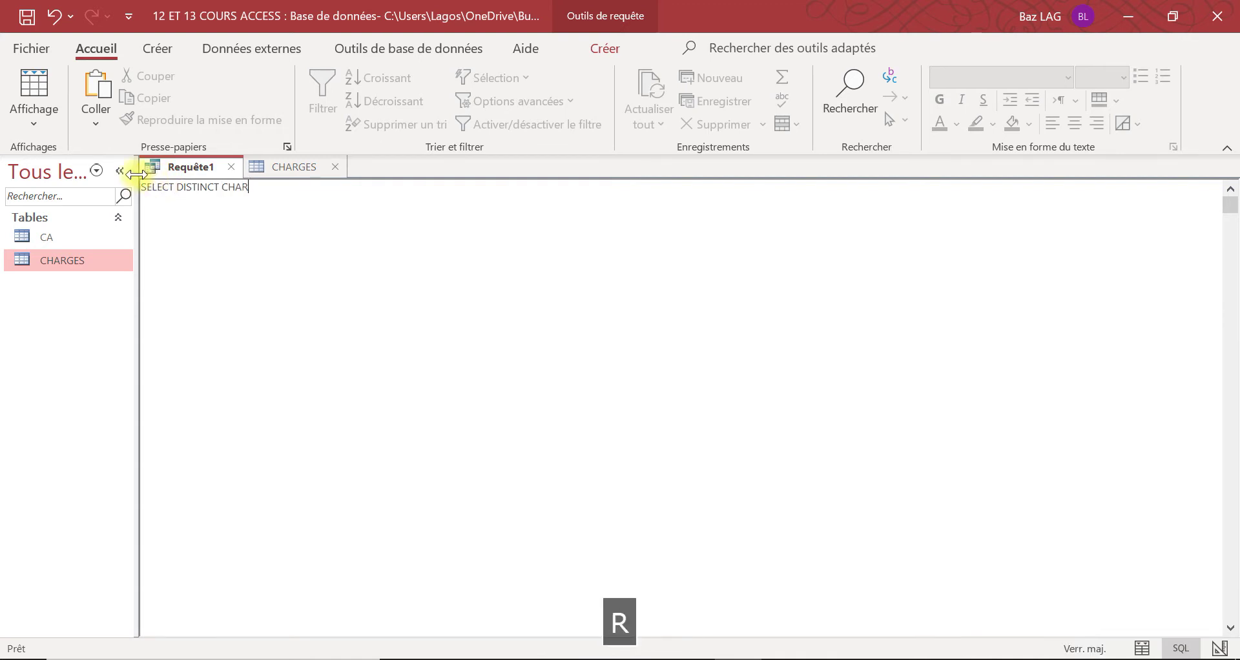
text(GES)
key(Caps_Lock)
text(;)
key(Caps_Lock)
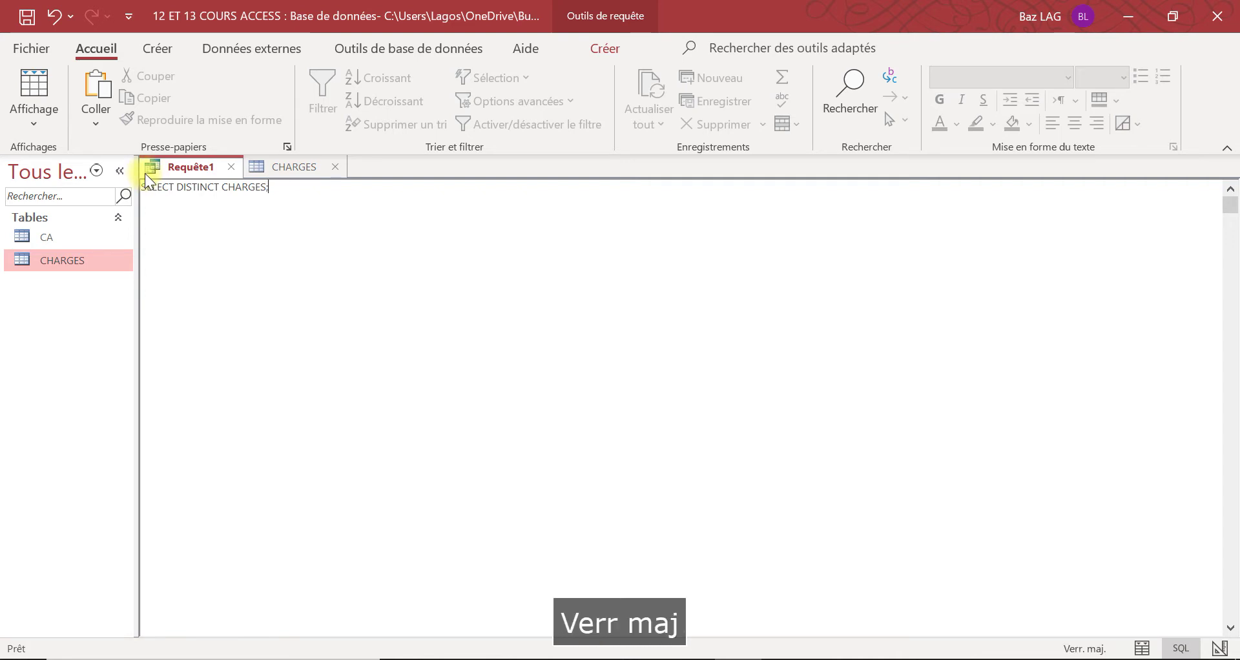
key(Caps_Lock)
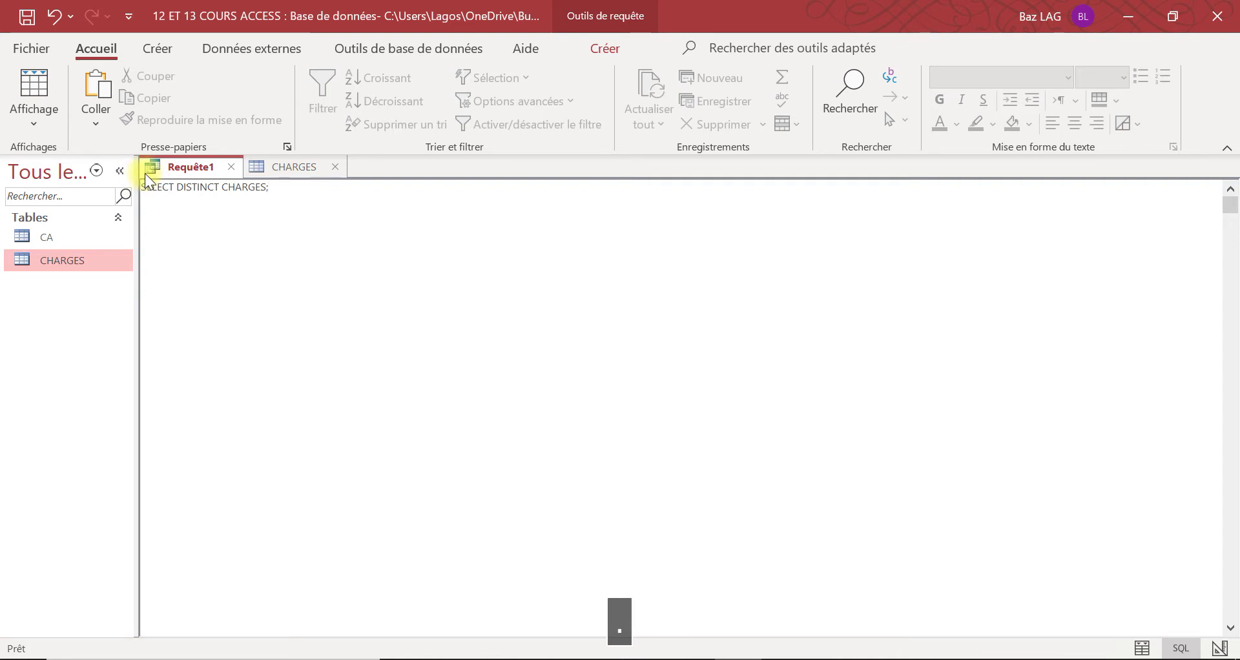
key(BackSpace)
key(Caps_Lock)
text(.)
key(Caps_Lock)
text([)
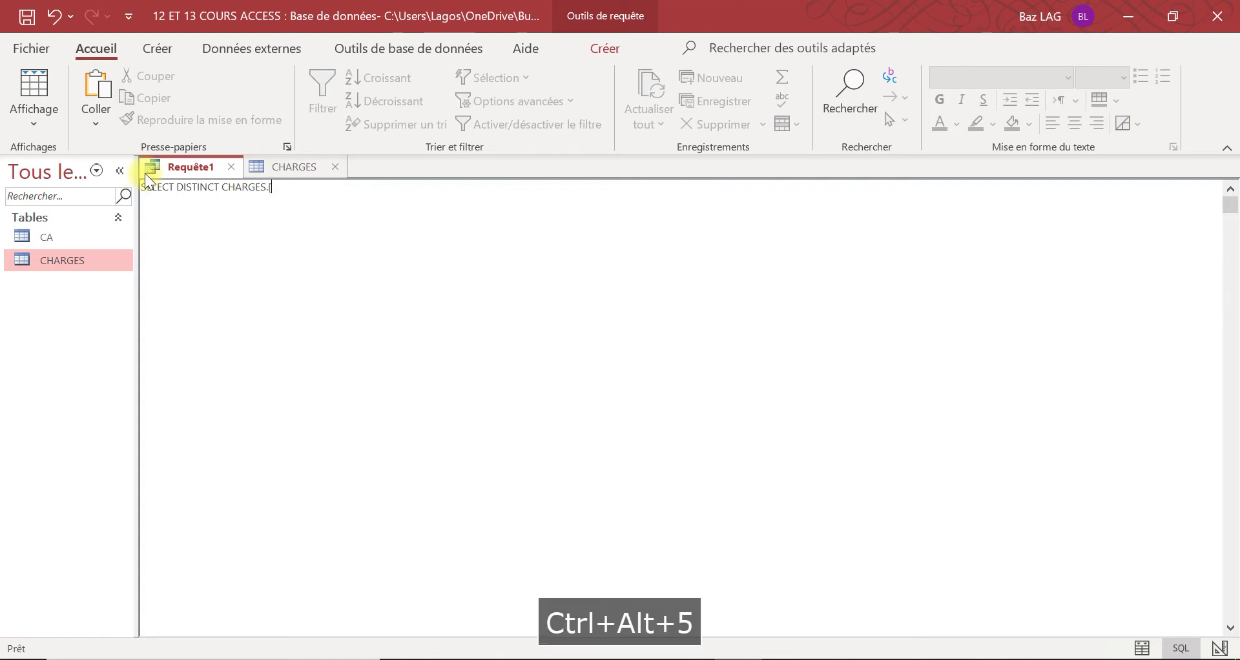
text(PAYS)
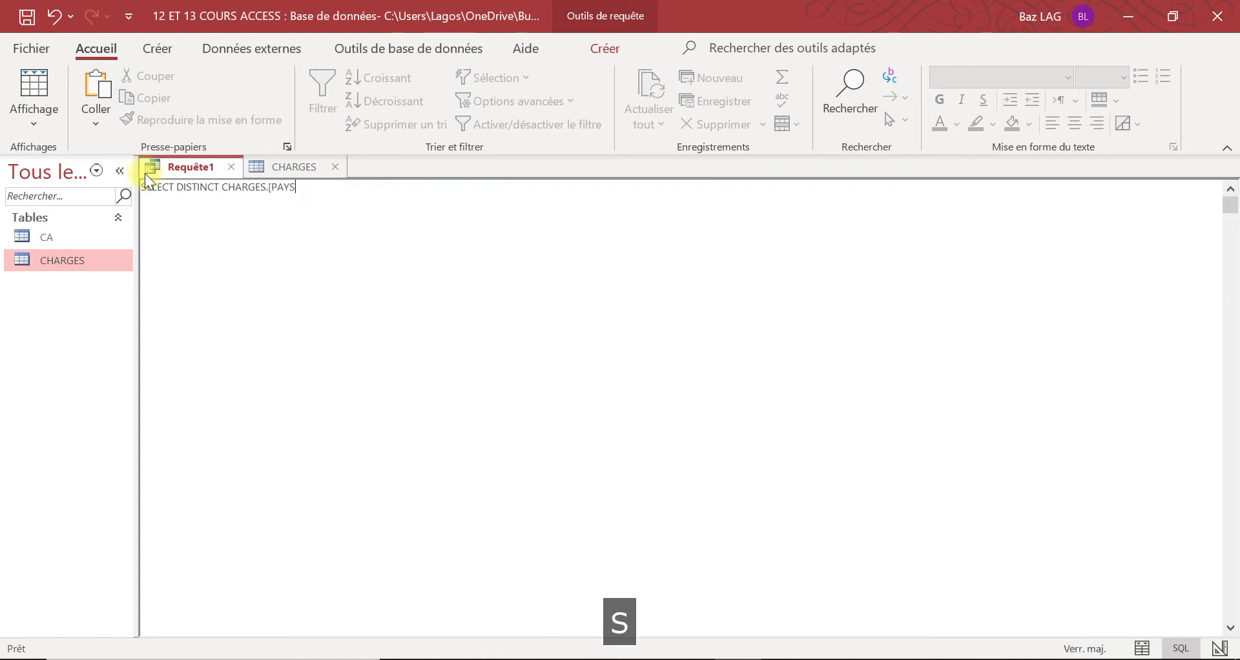
key(Caps_Lock)
text(])
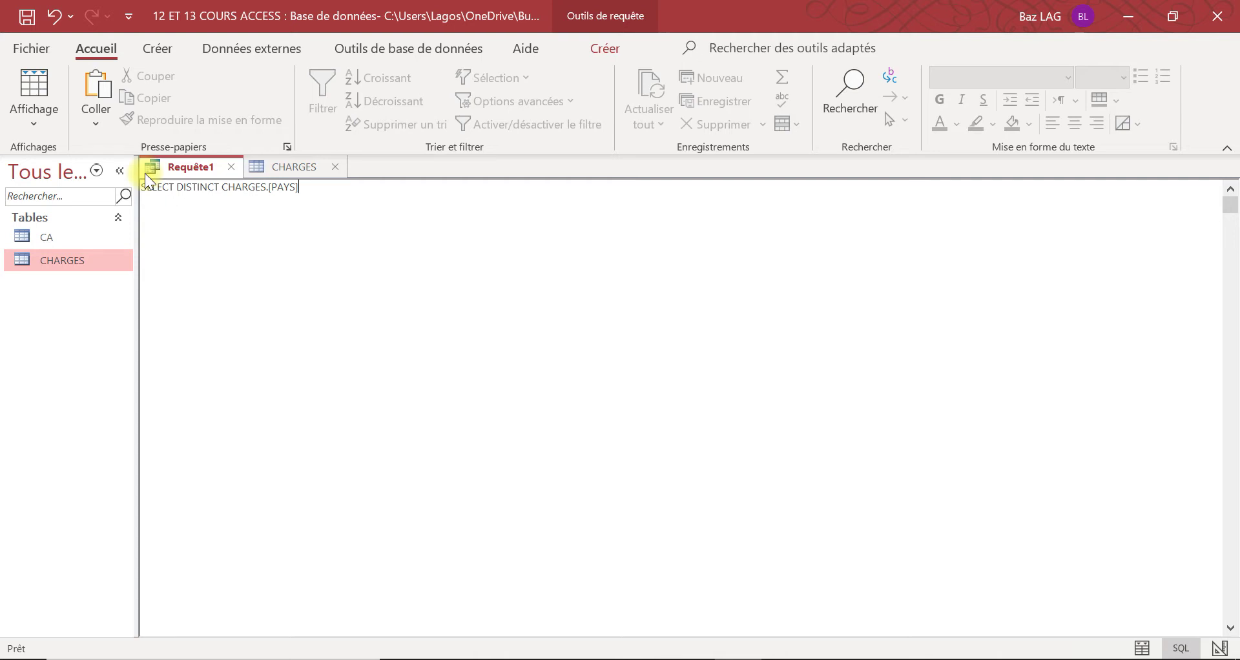
key(Return)
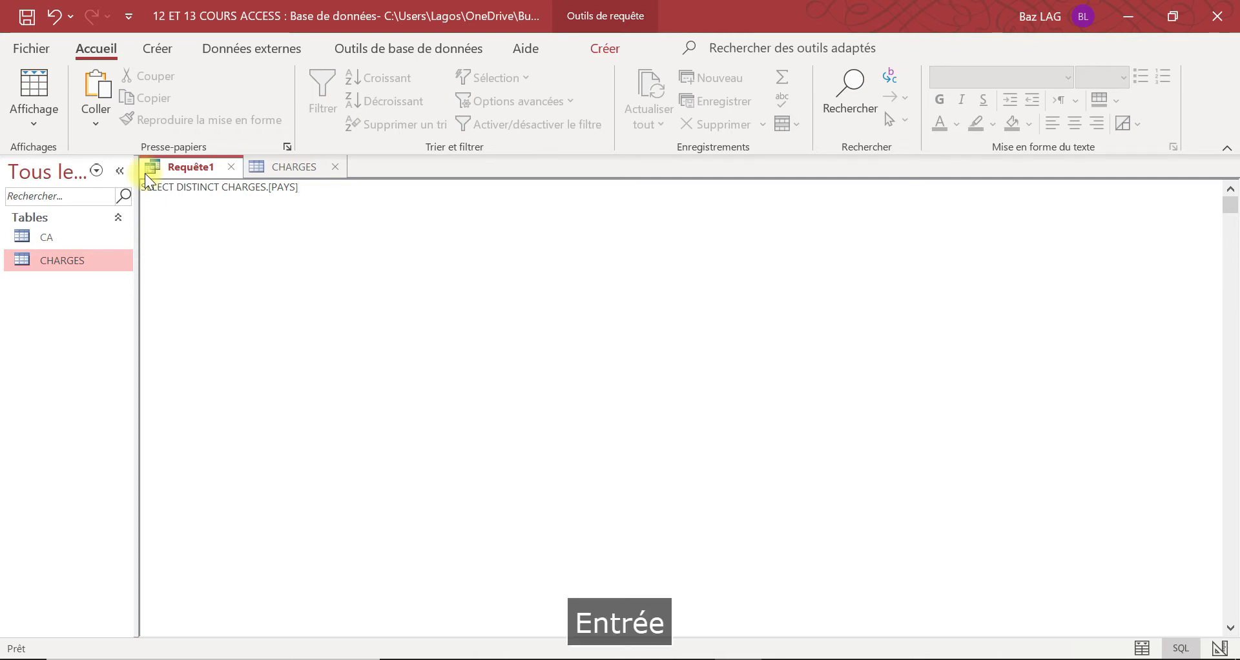
text(fo)
key(BackSpace)
key(BackSpace)
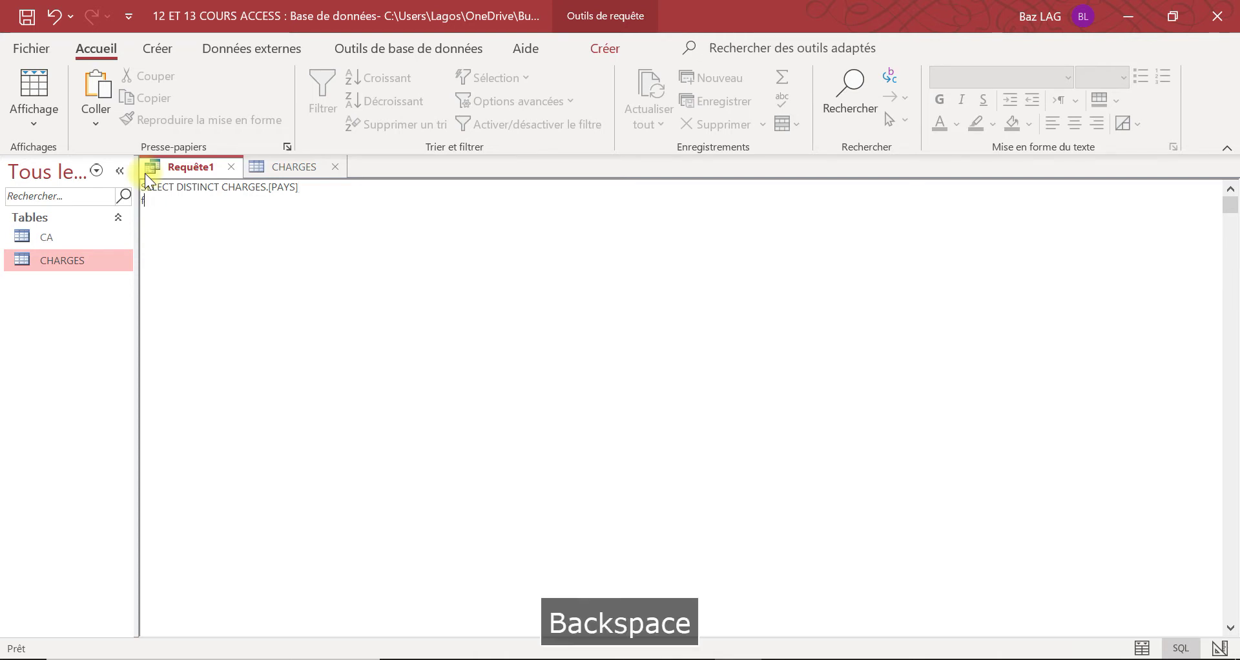
key(Caps_Lock)
text(FROM)
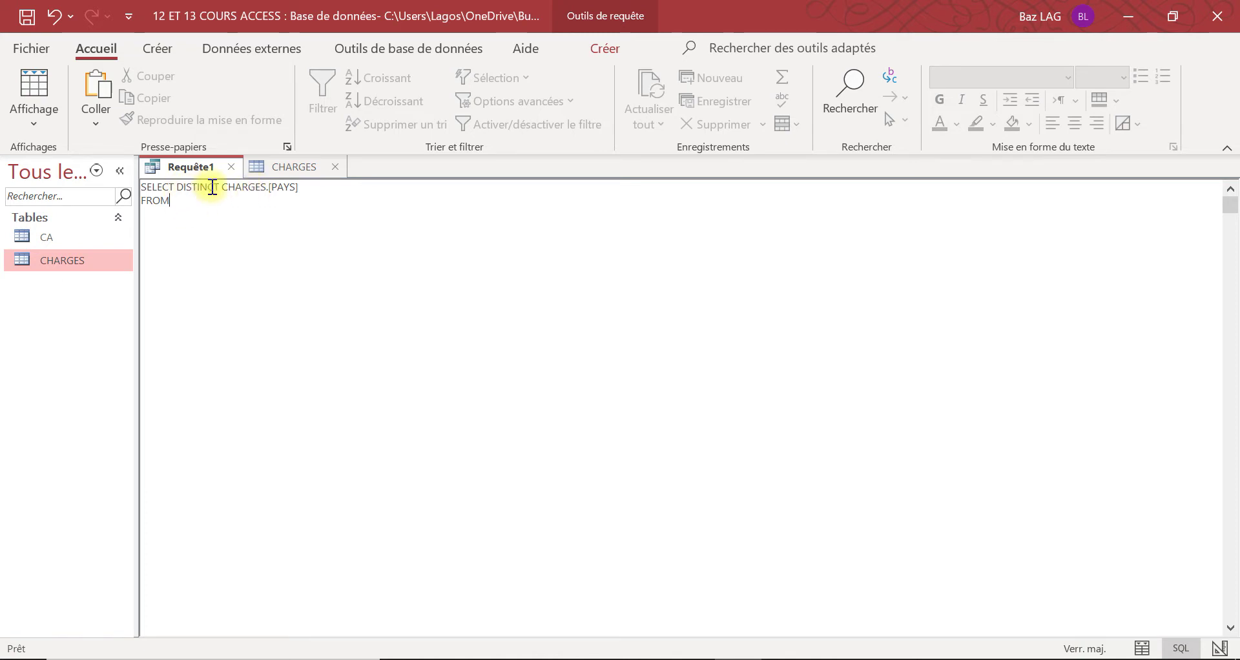
key(BackSpace)
key(BackSpace)
key(BackSpace)
key(BackSpace)
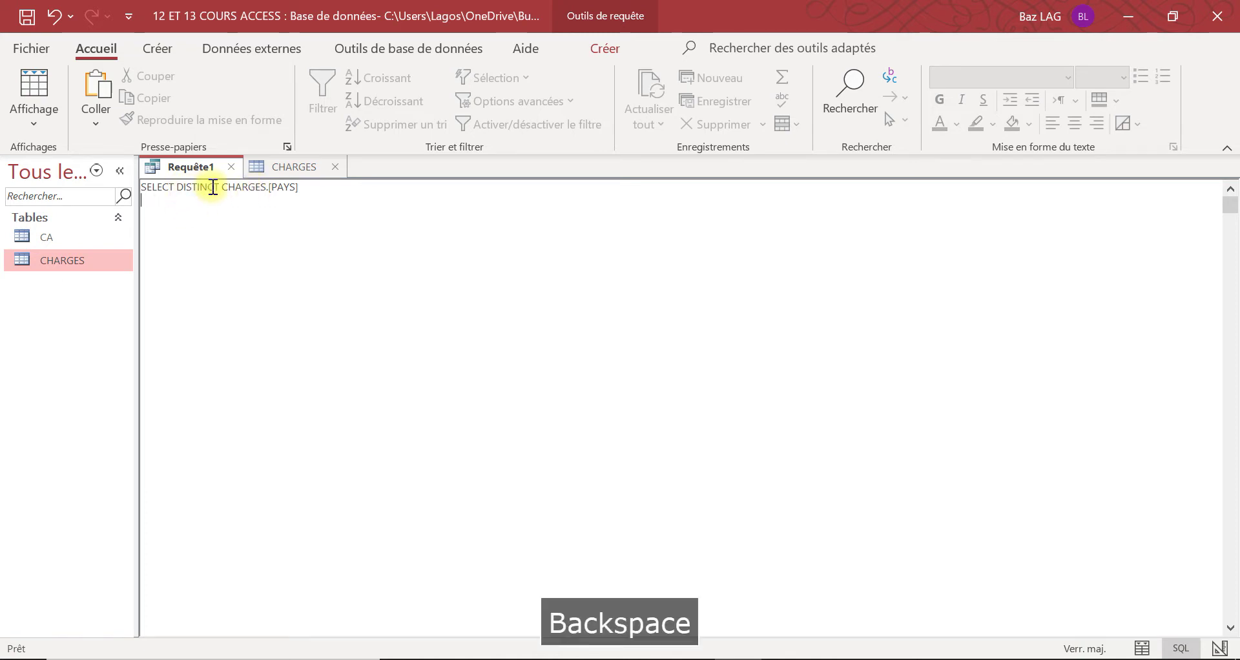
Try to run the query without a FROM clause and cancel the parameter value request
click(593, 49)
click(88, 87)
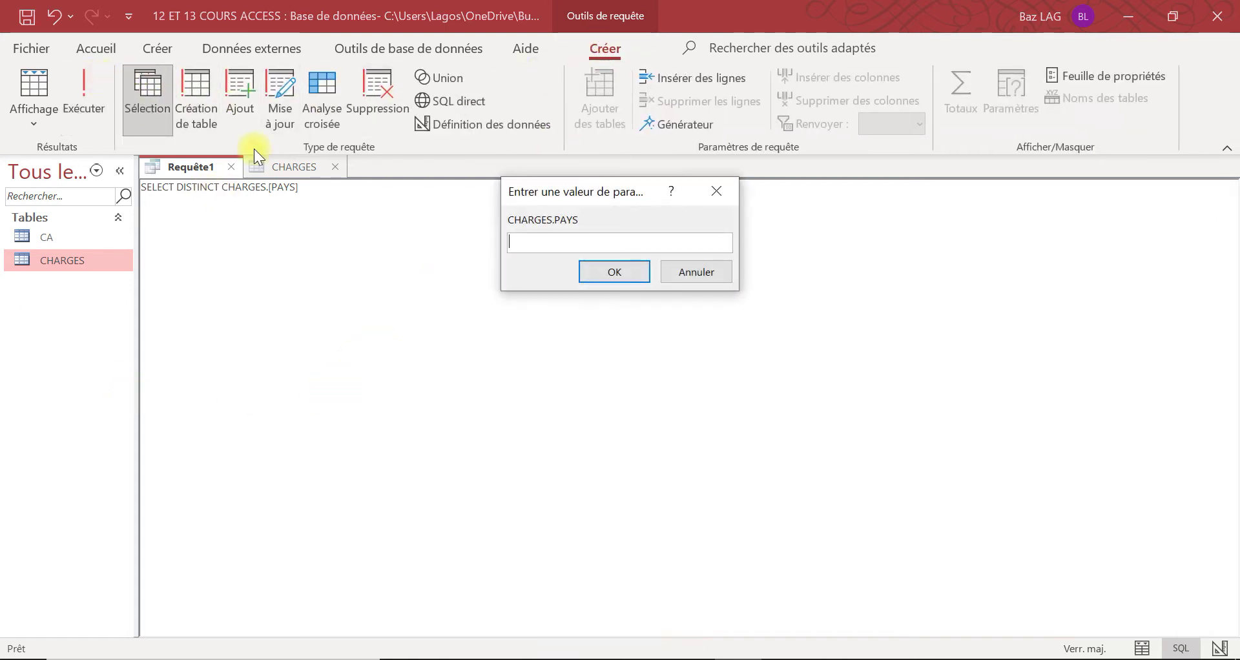
click(698, 271)
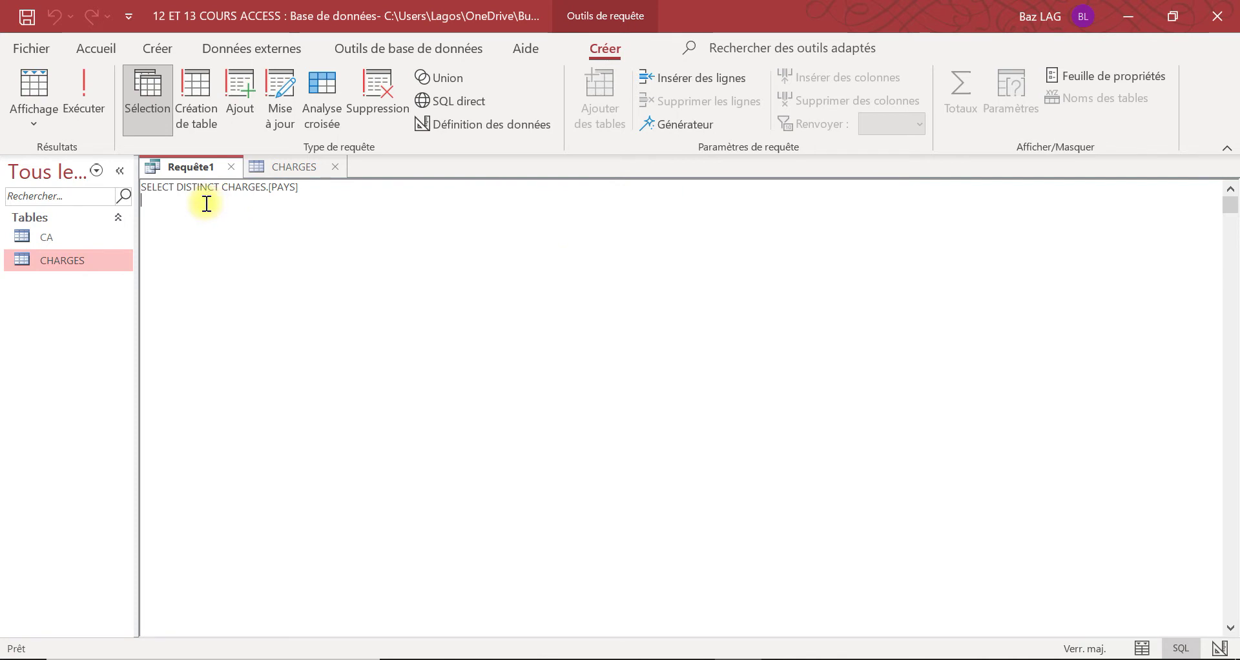
Add the clause FROM CHARGES on the second line of the SQL statement
key(Caps_Lock)
text(f)
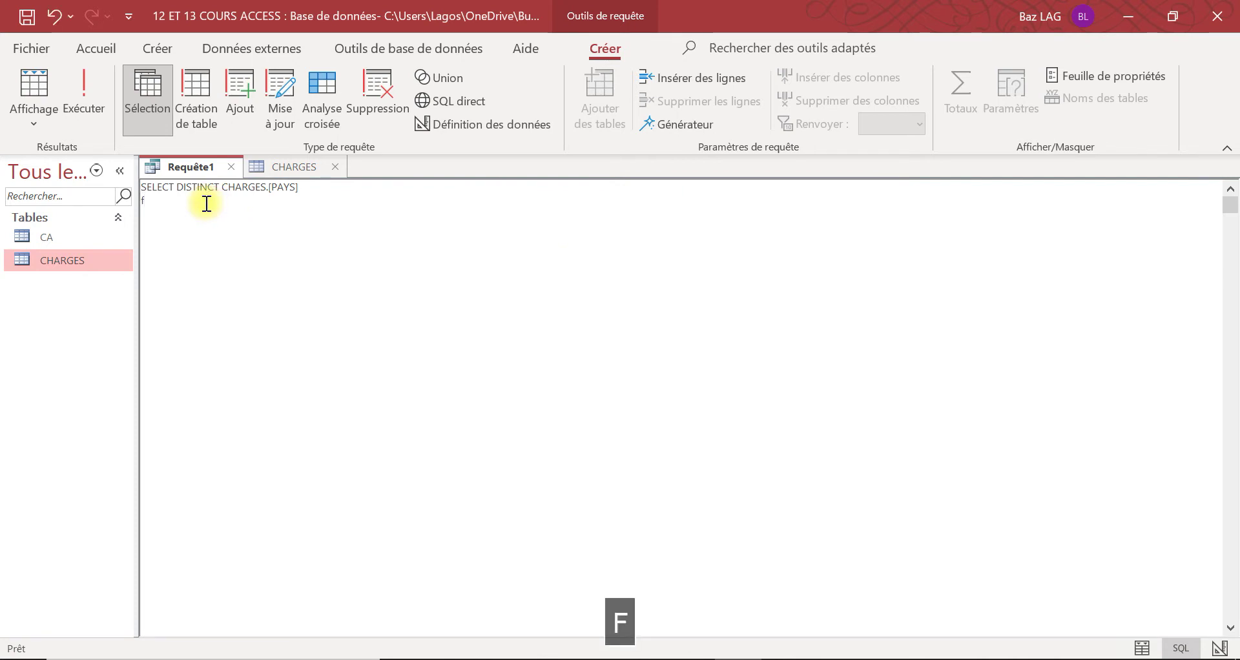
key(BackSpace)
key(Caps_Lock)
text(FROM)
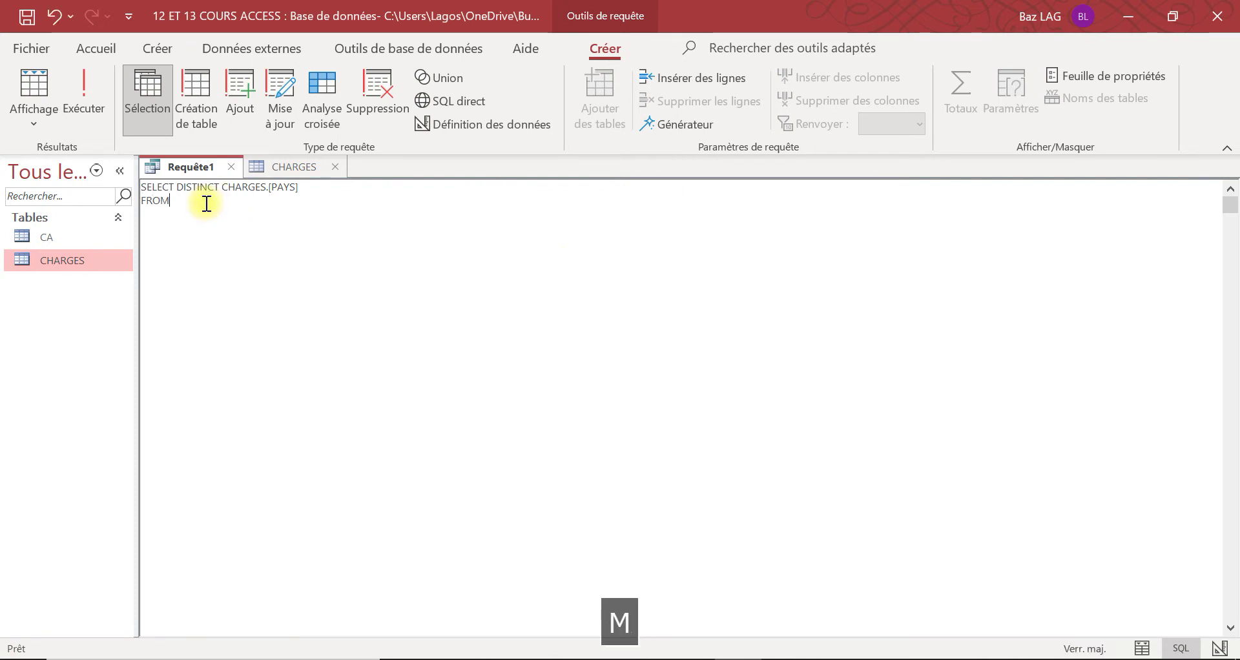
text( CHARGES)
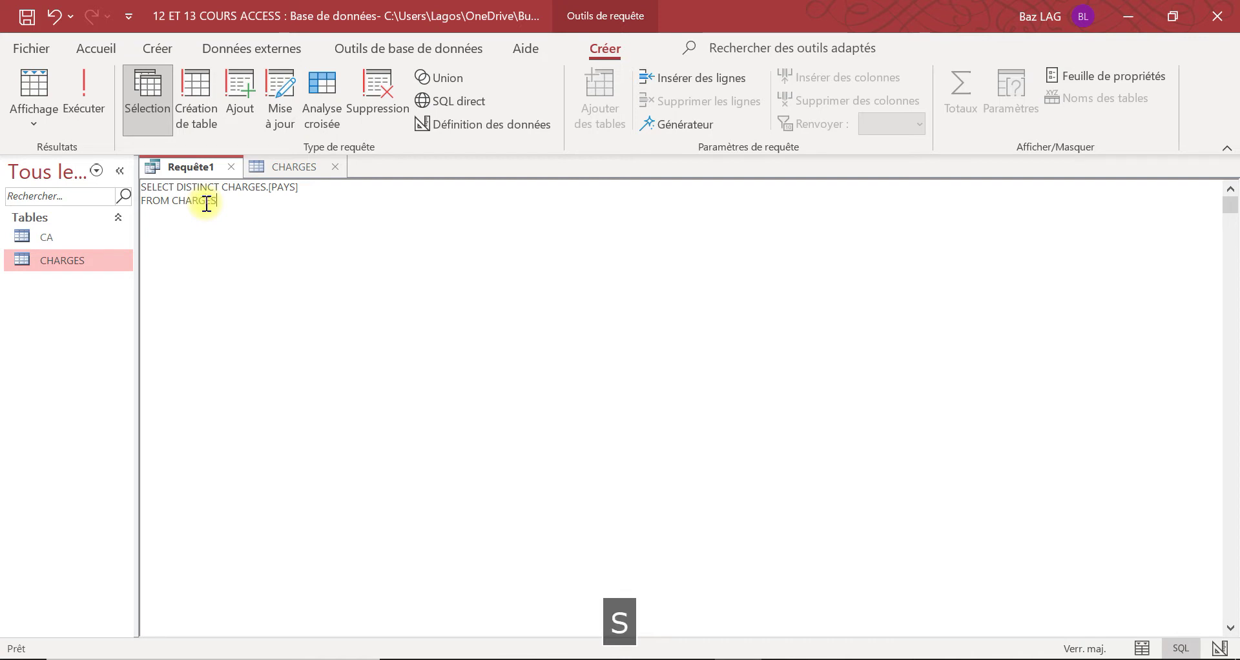
key(Return)
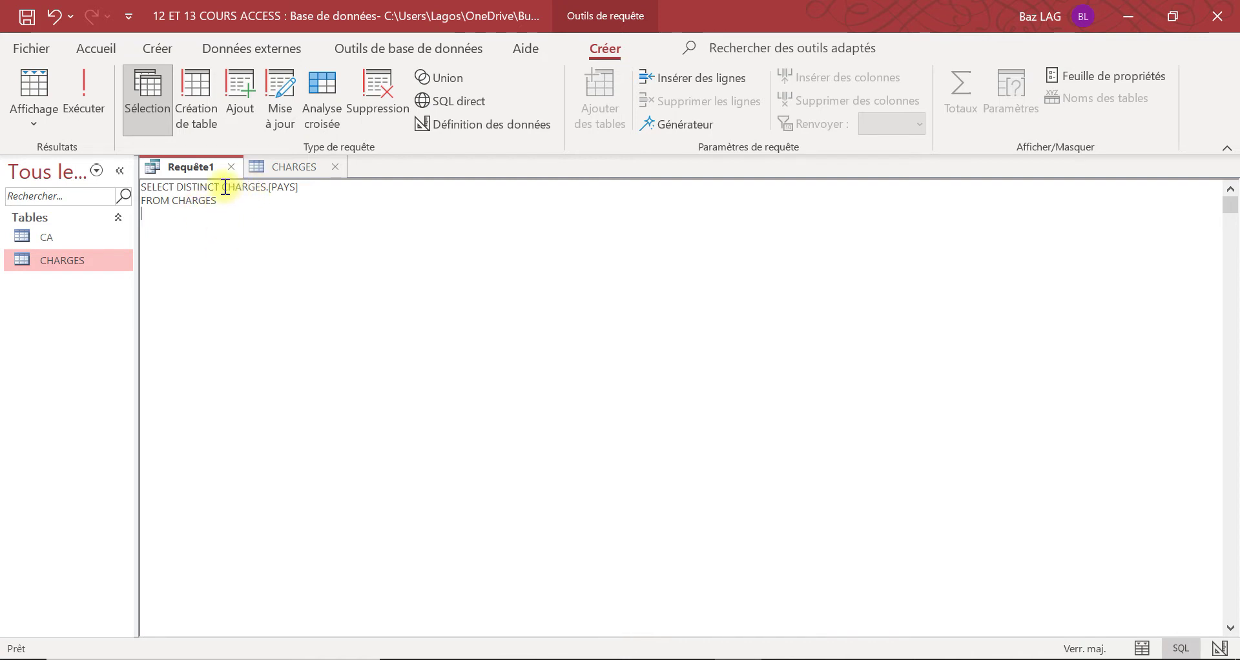
Run the SELECT DISTINCT query on the CHARGES table to list its unique countries
drag(221, 188, 263, 188)
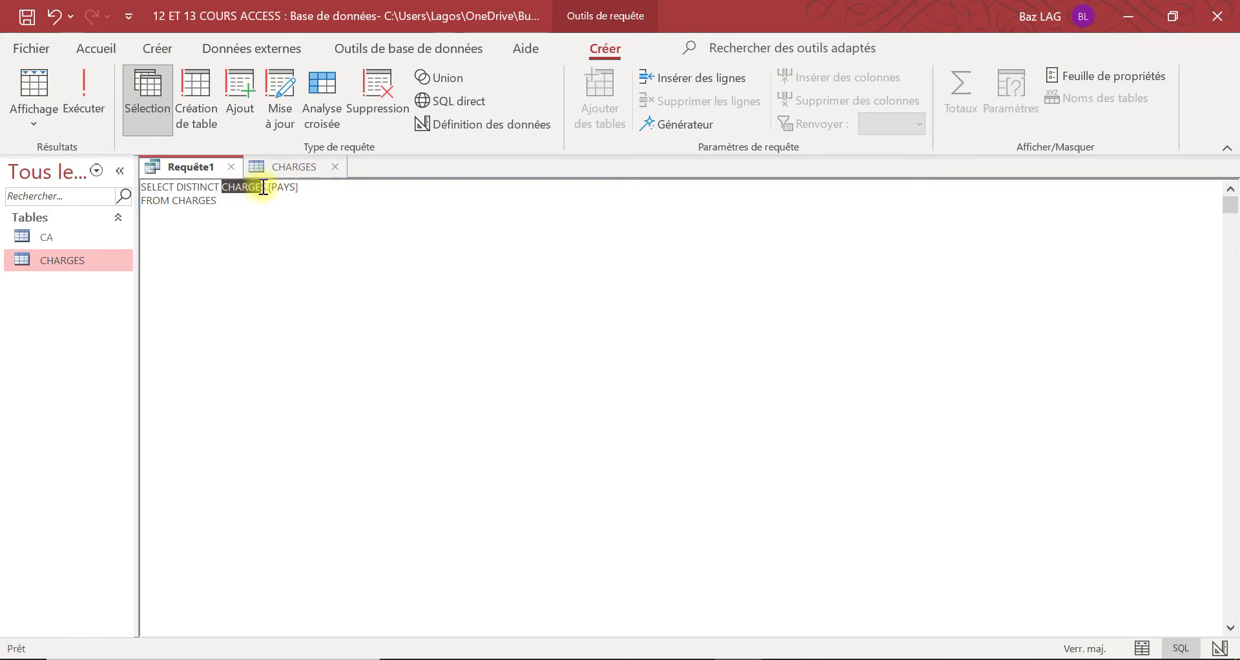
click(250, 292)
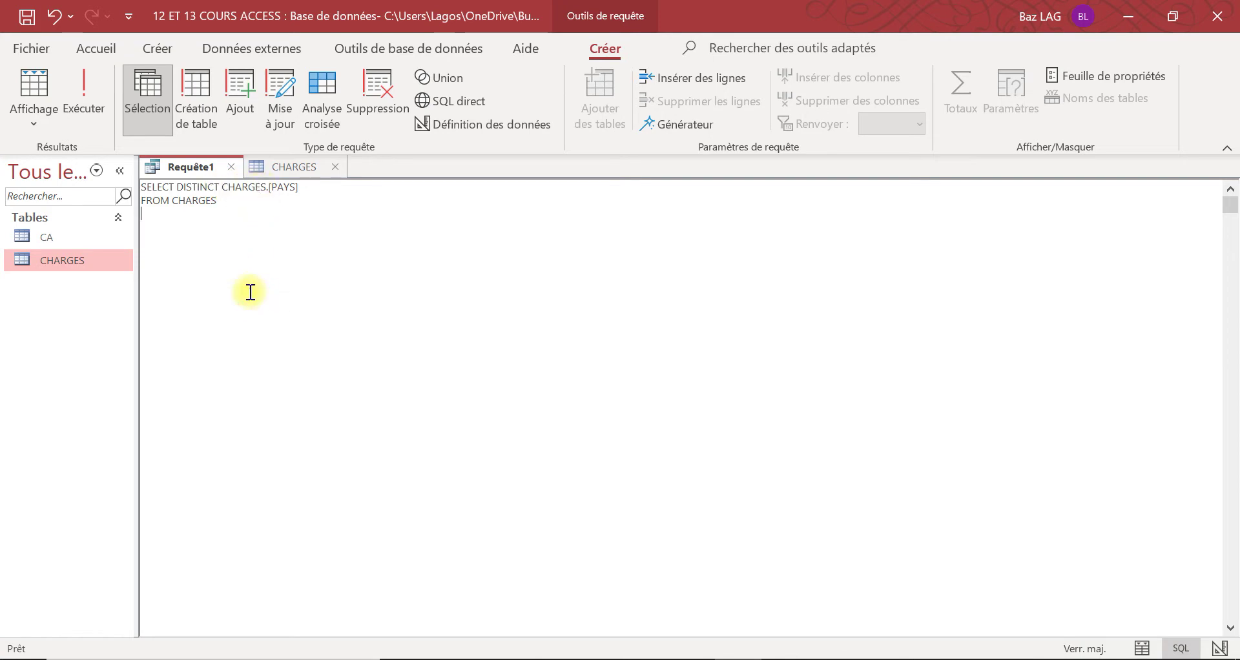
click(83, 95)
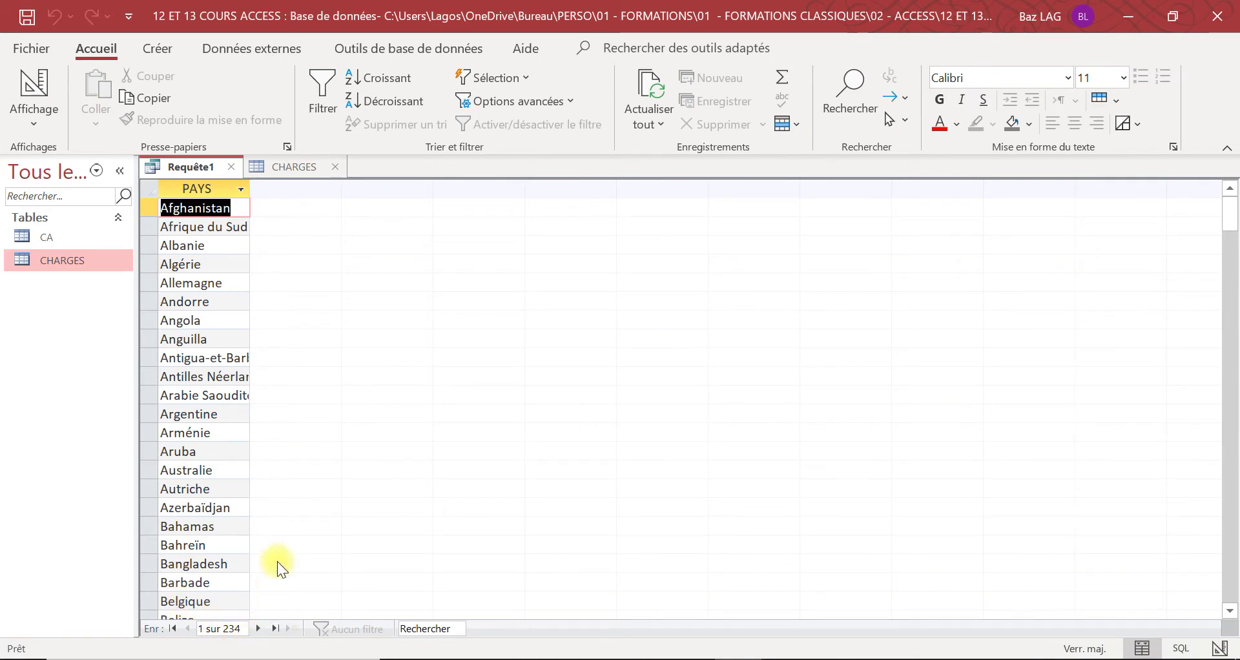
Save the SELECT DISTINCT query under the name 01 TRAVAIL
key(ctrl+s)
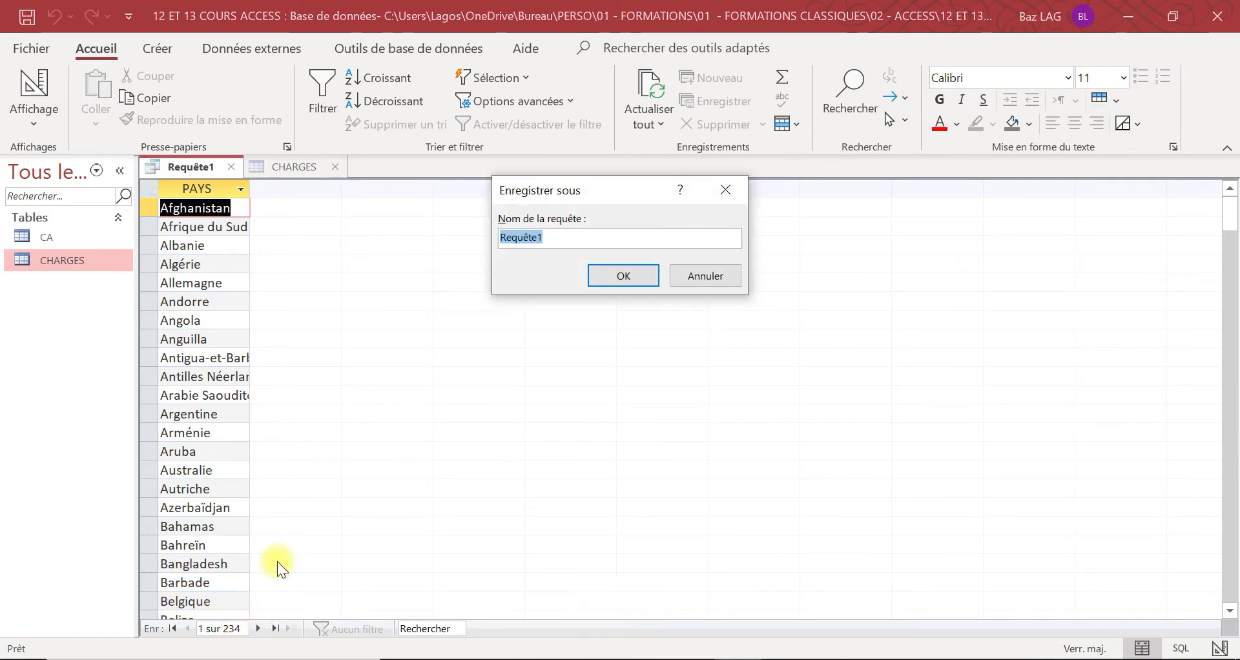
text(01 TRAVAIL)
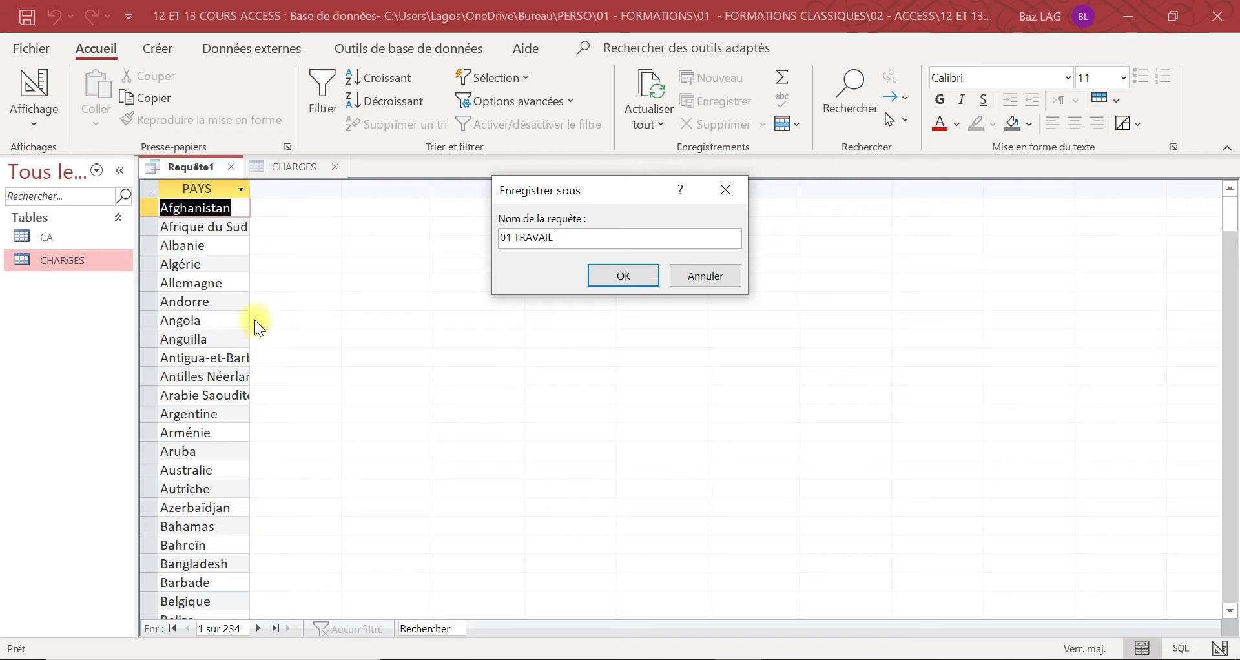
scroll(216, 377, down, 7)
scroll(213, 396, down, 20)
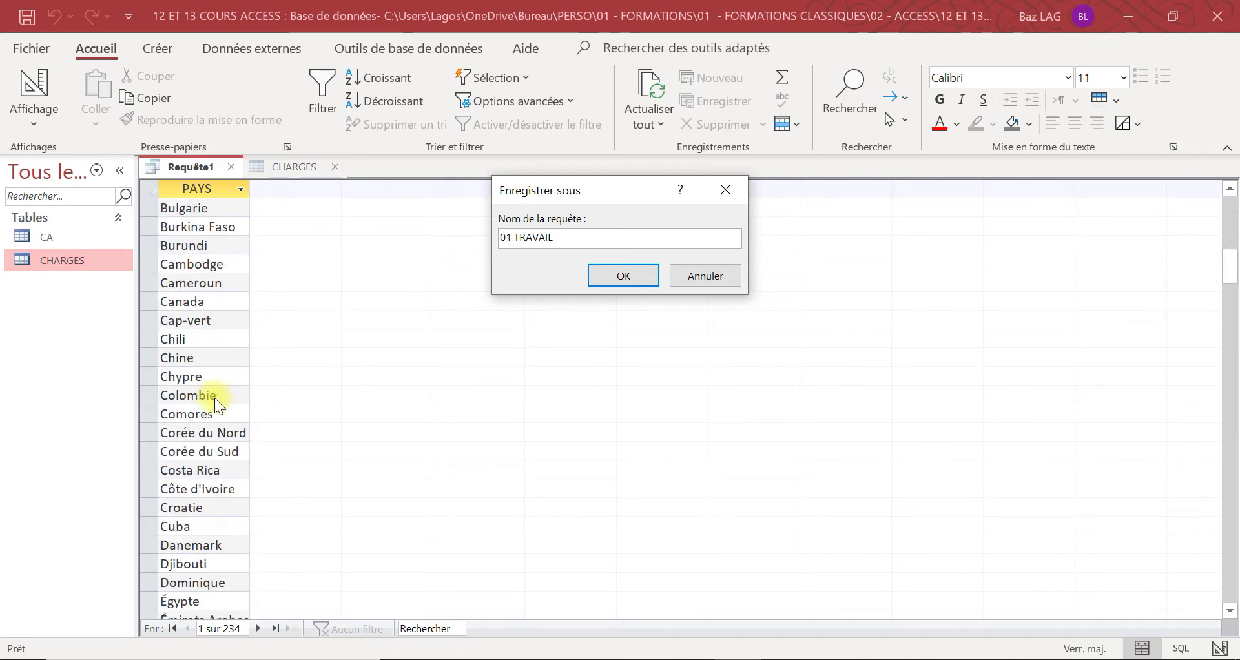
scroll(218, 401, down, 5)
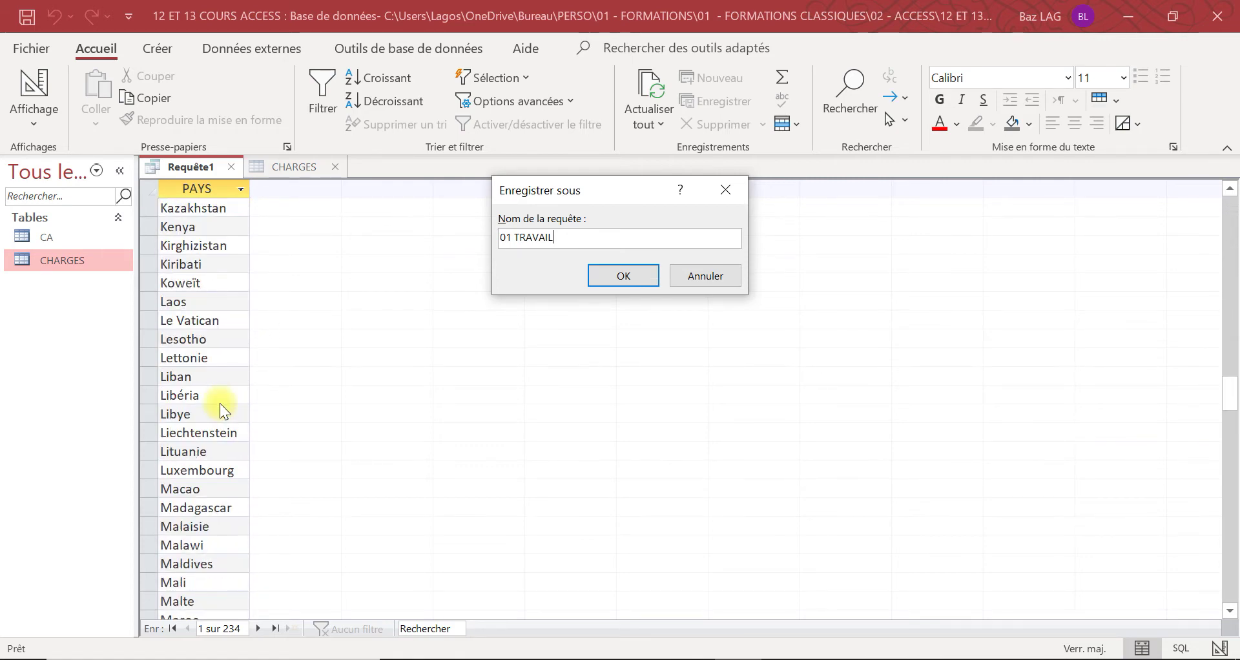
scroll(220, 403, up, 14)
scroll(220, 403, up, 20)
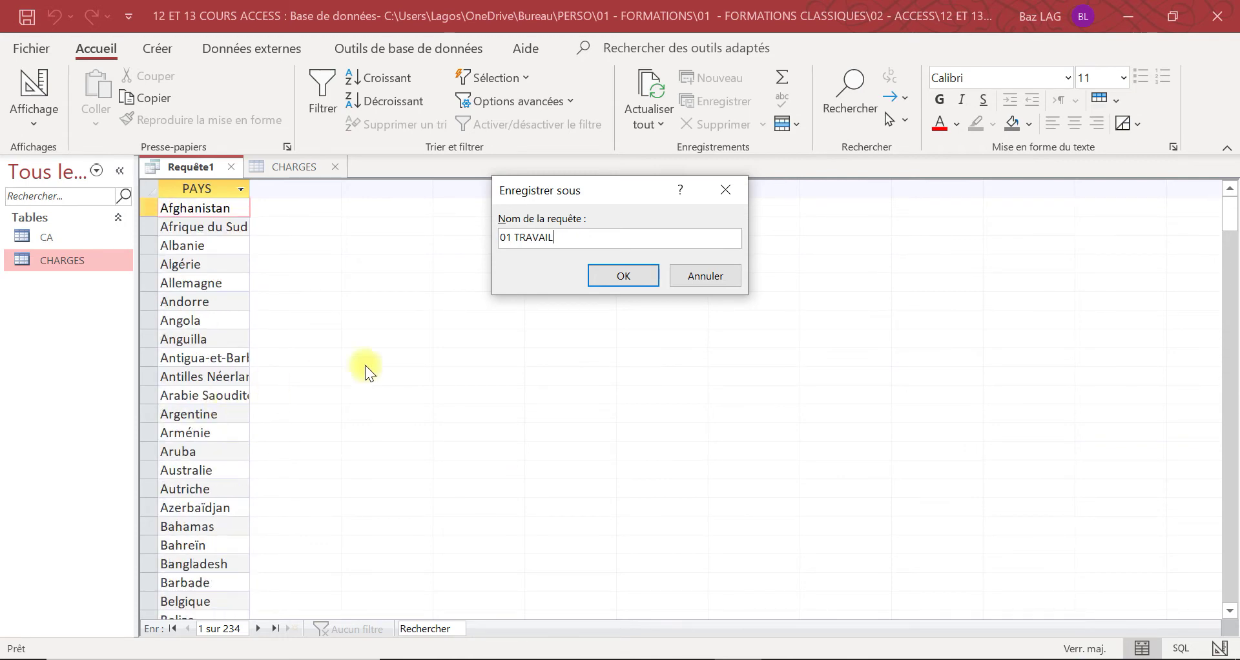
click(623, 279)
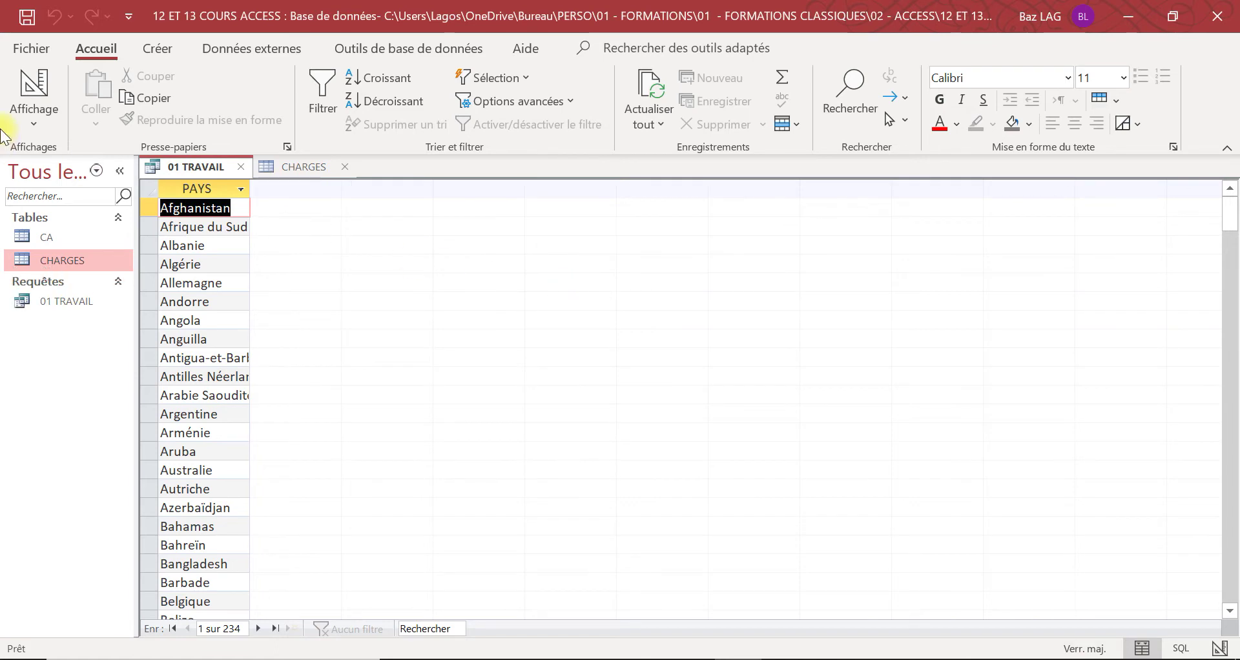
Switch the 01 TRAVAIL query to SQL view and add the line ORDER BY DESC below the FROM clause
click(33, 117)
click(67, 231)
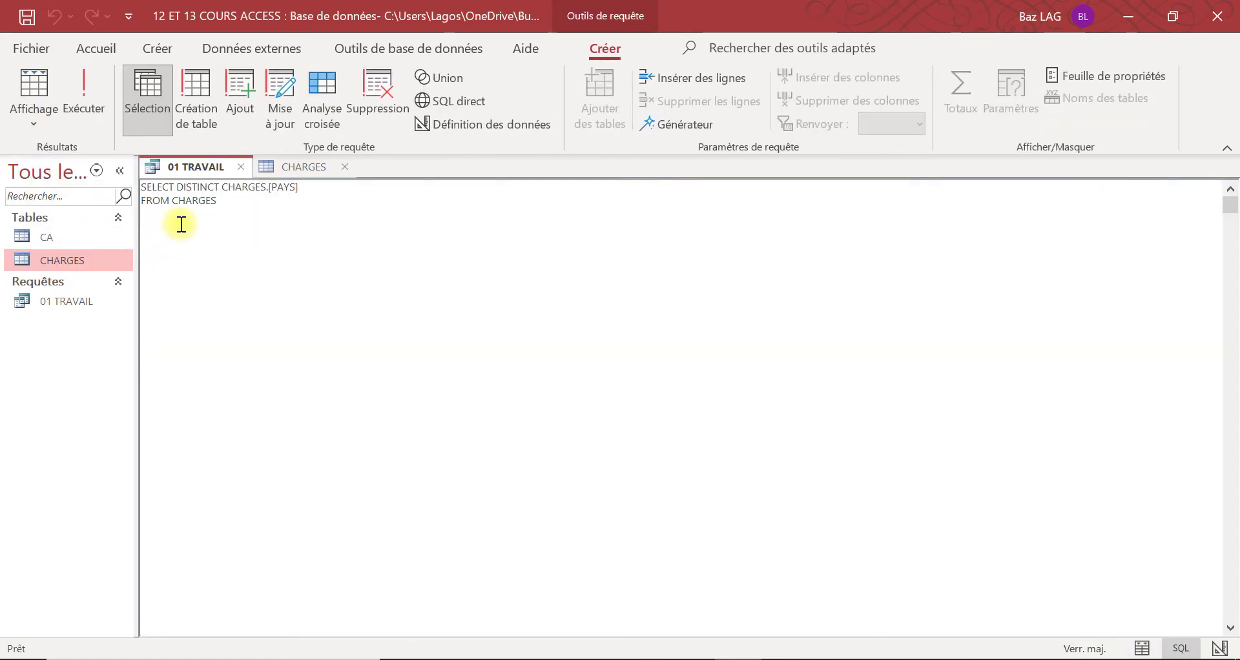
key(Return)
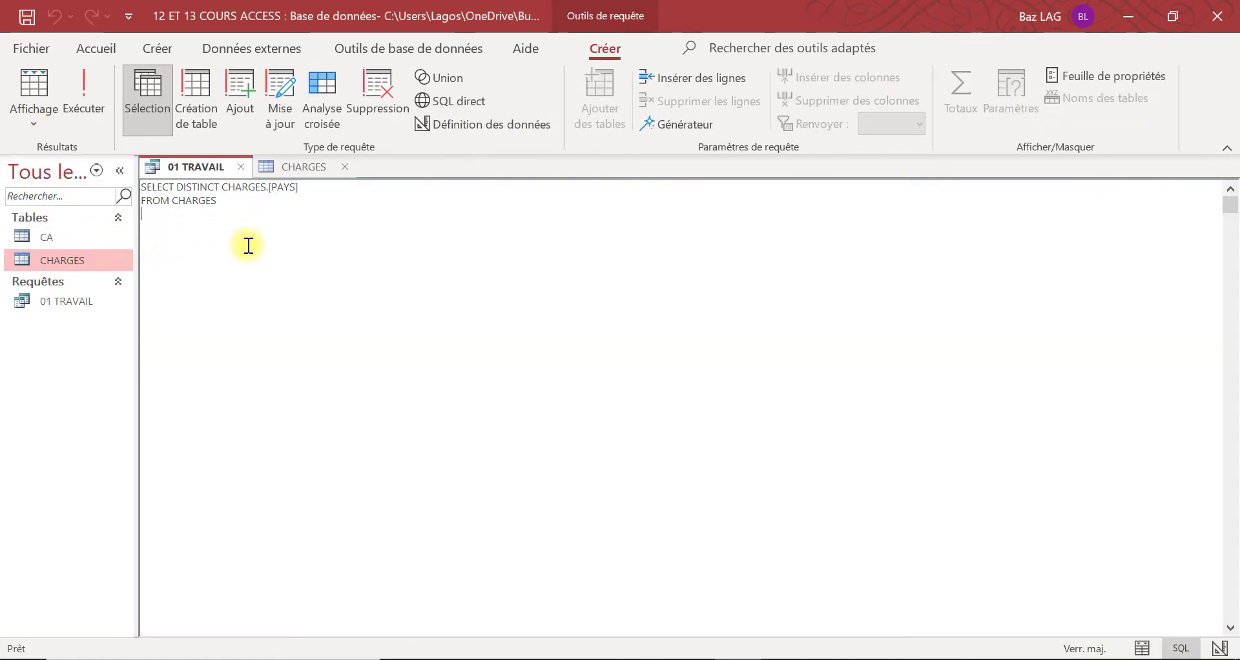
text(ORDER)
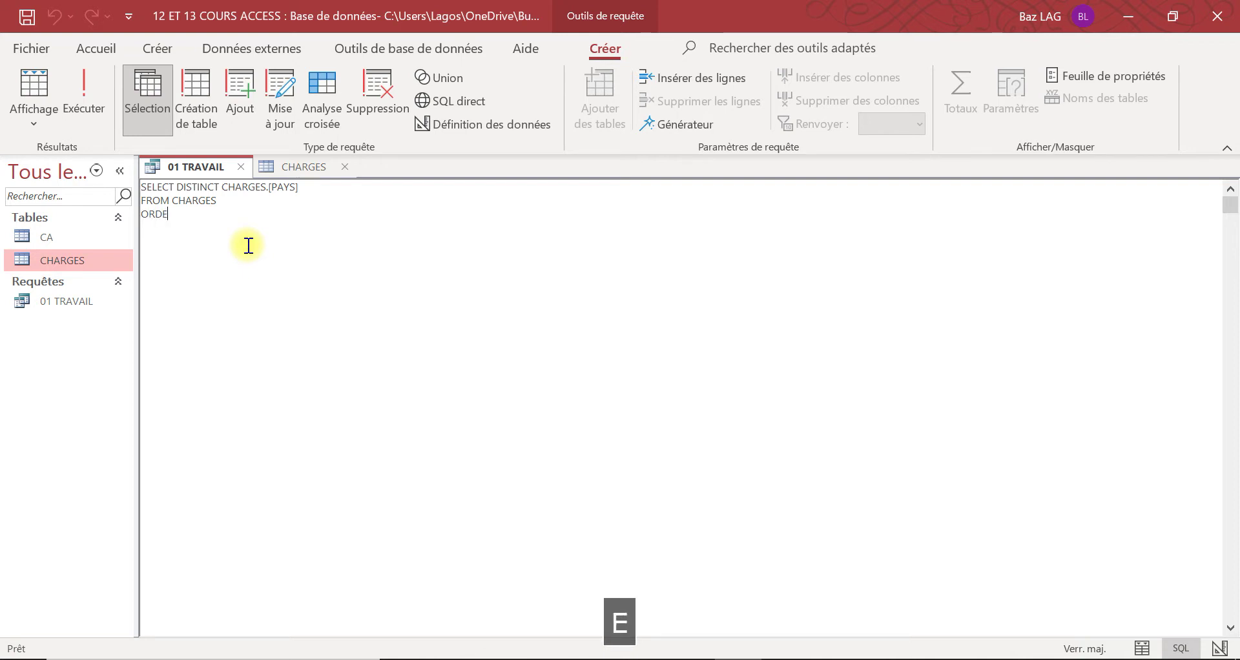
text(Y DESC)
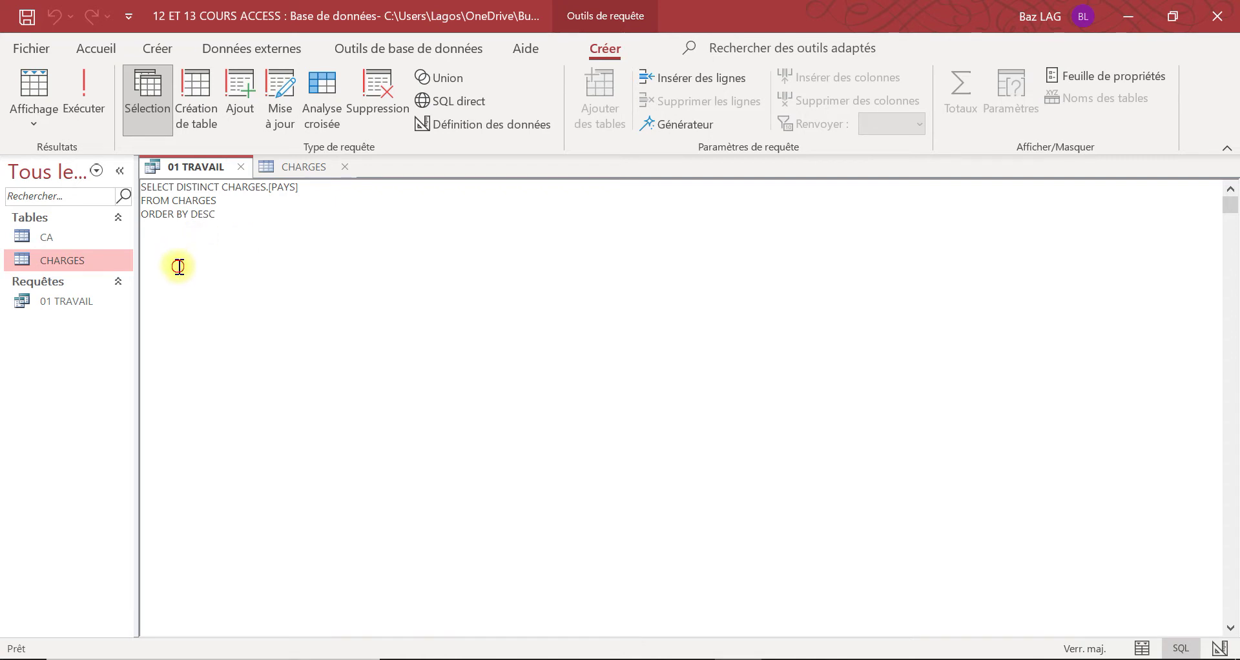
Try to run the query with an ORDER BY clause that names no field
click(87, 83)
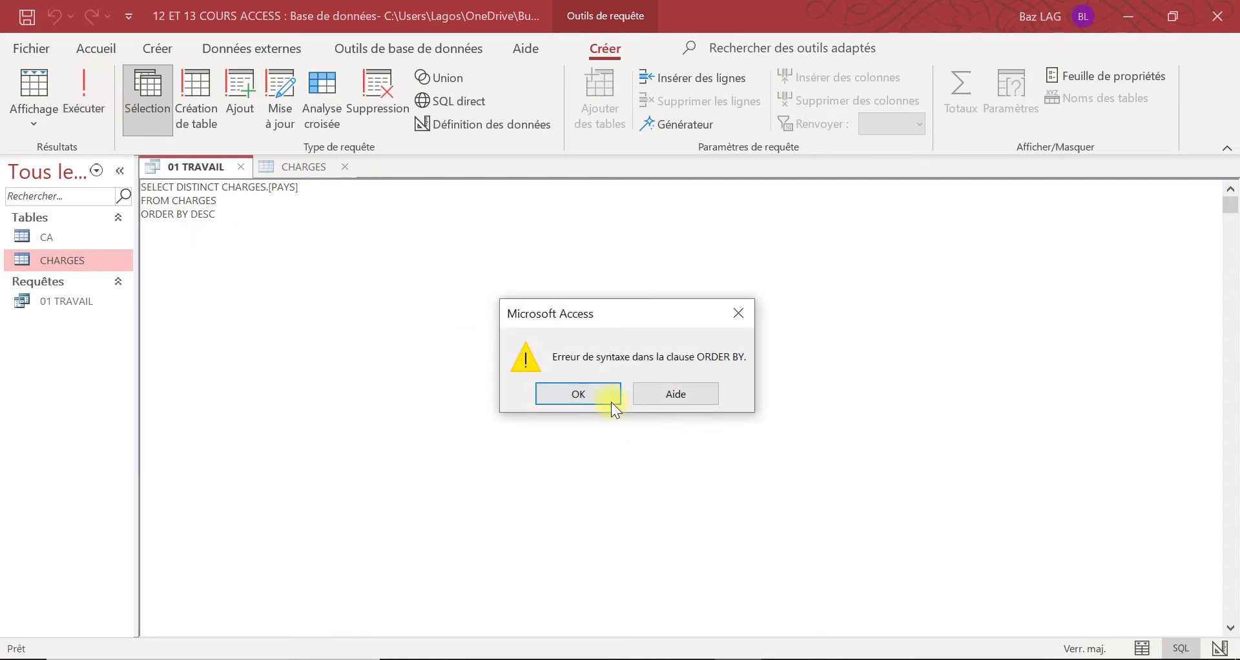
click(598, 394)
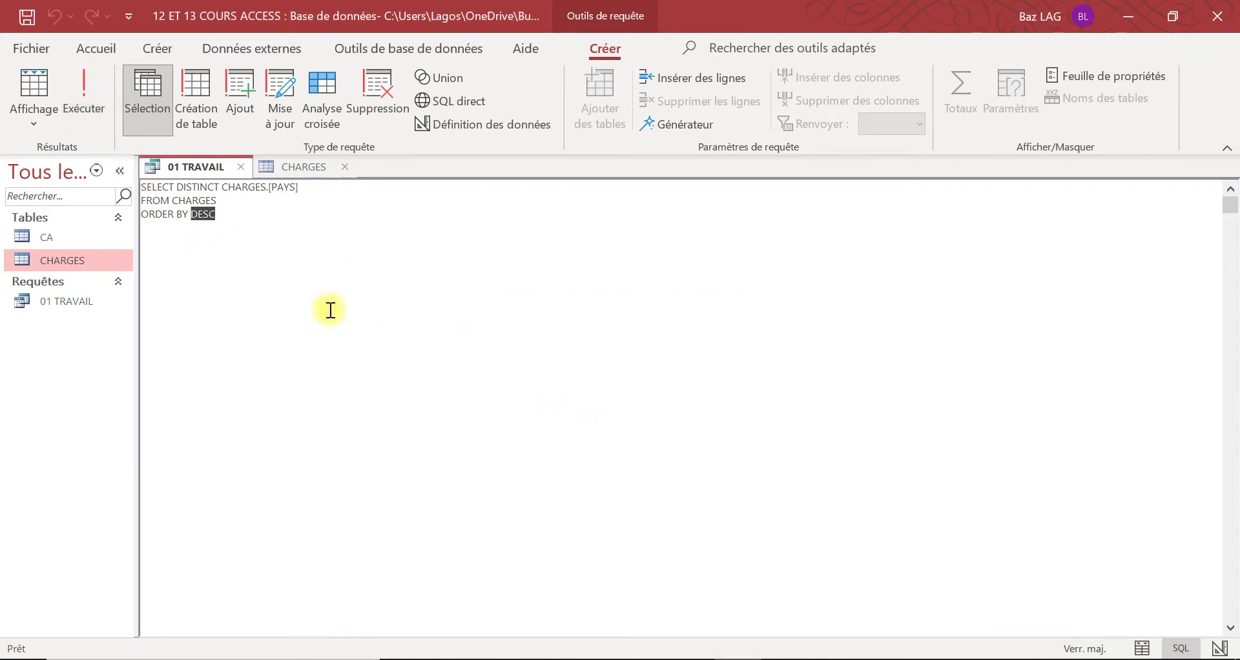
click(290, 281)
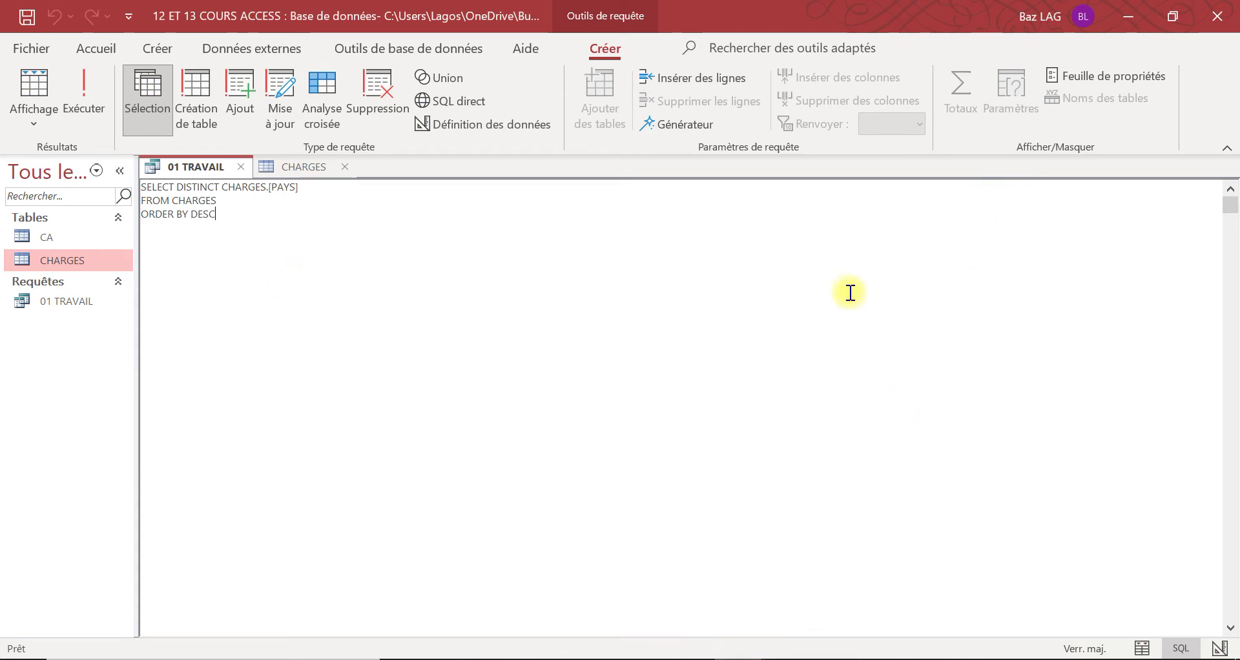
Switch to the web browser, open google.com and search for "order by sql"
click(1119, 8)
double_click(427, 272)
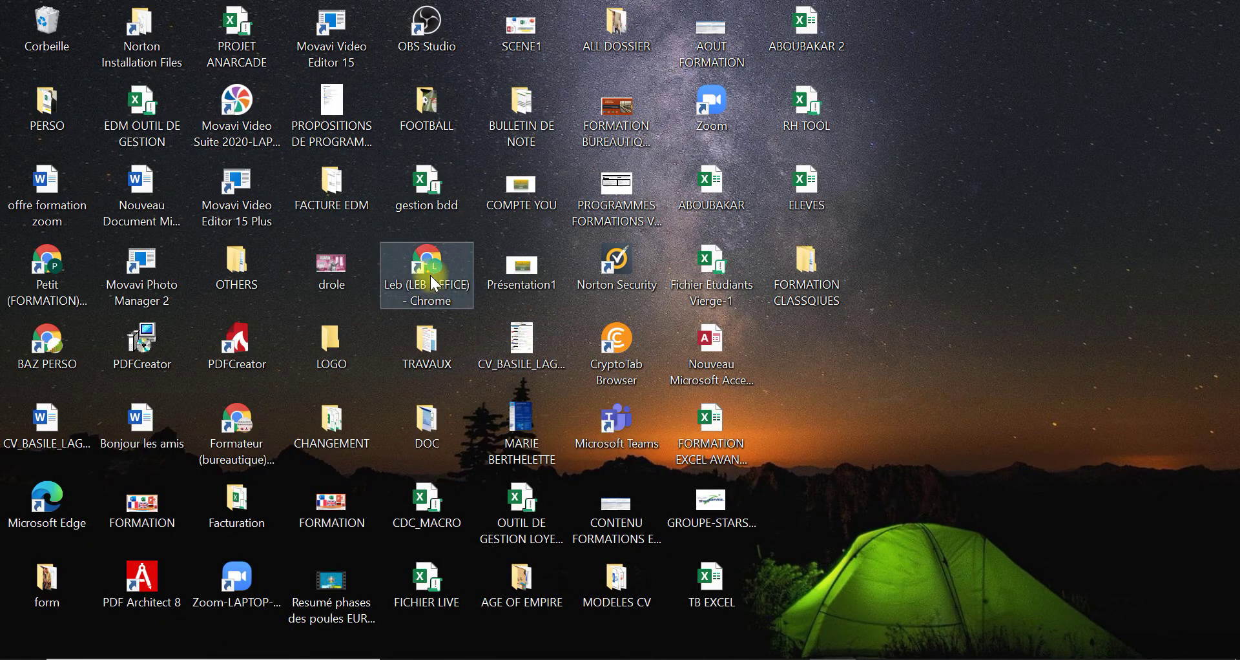
text(gle.com)
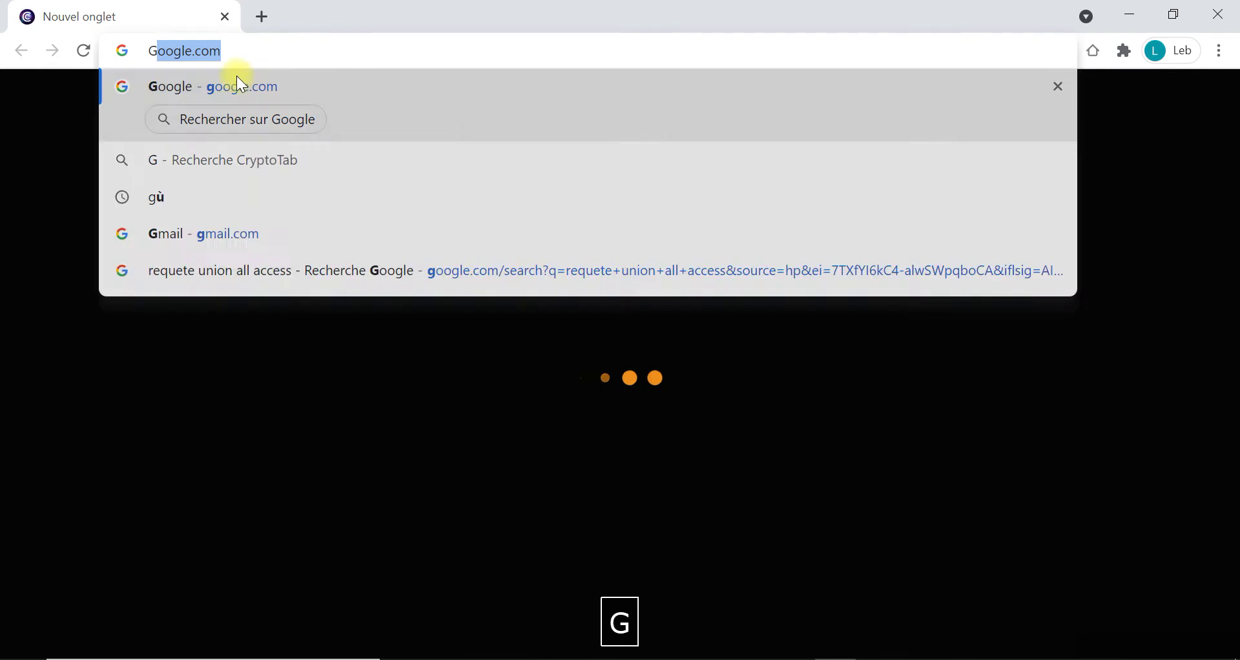
click(230, 80)
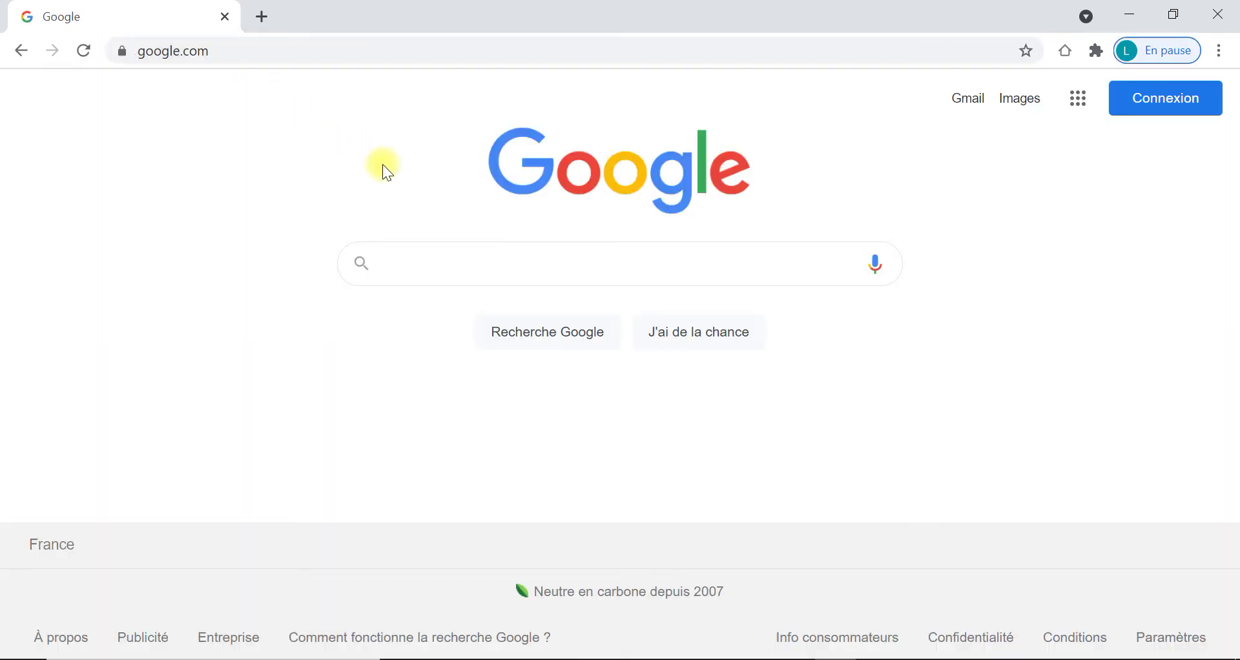
text(ORDER)
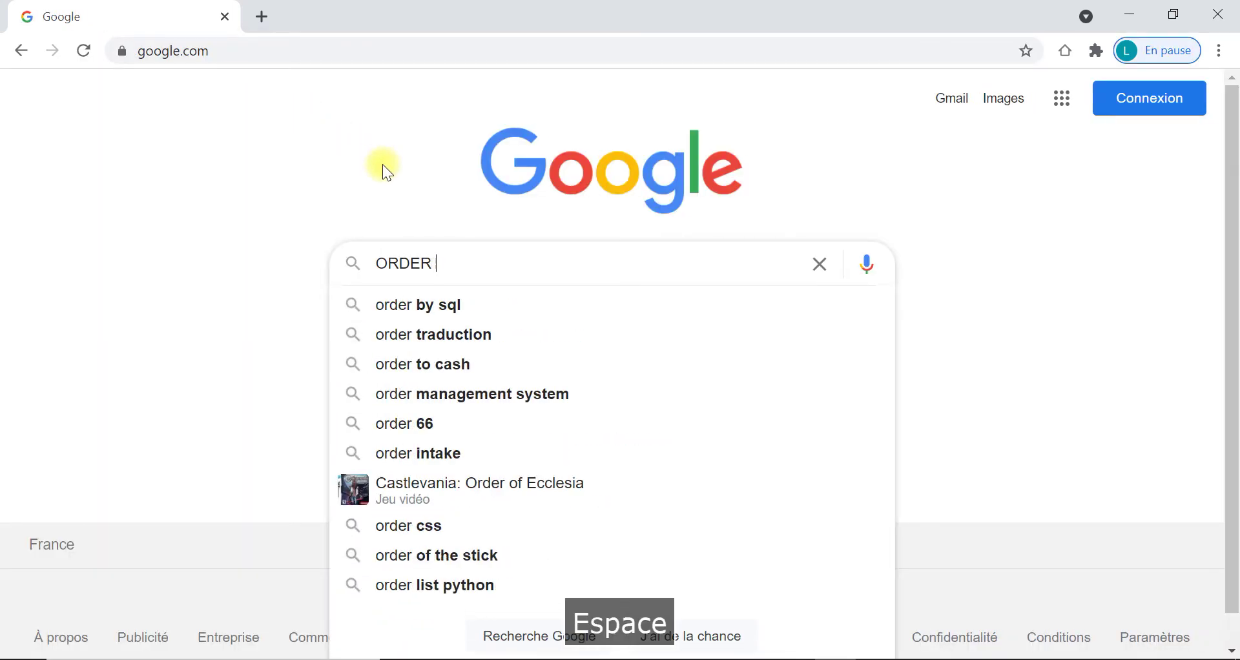
click(615, 322)
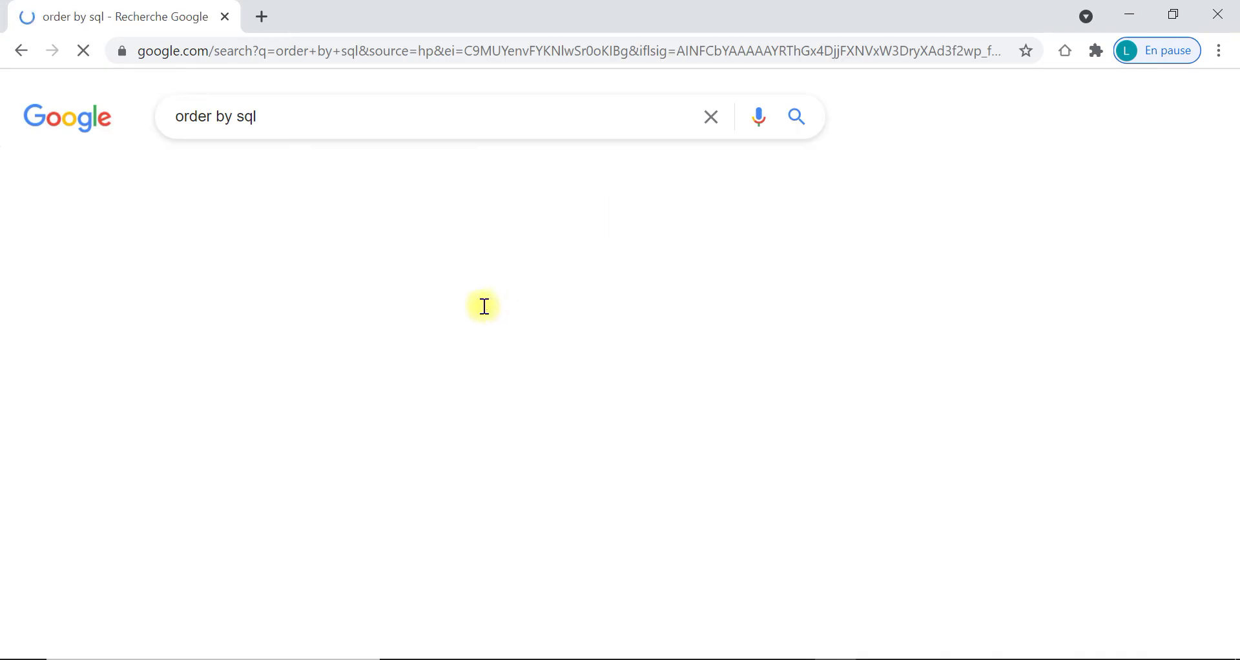
Open the SQL.sh page on SQL ORDER BY and examine where DESC goes in the syntax example
click(342, 297)
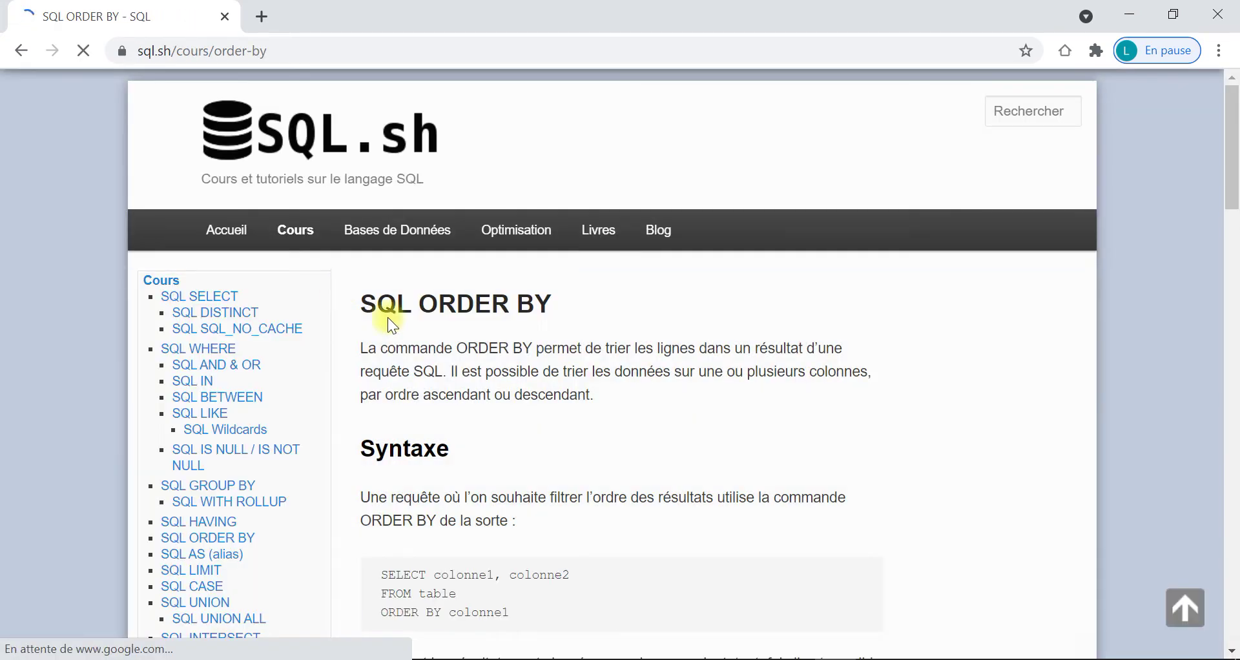
scroll(523, 457, down, 3)
scroll(556, 456, down, 5)
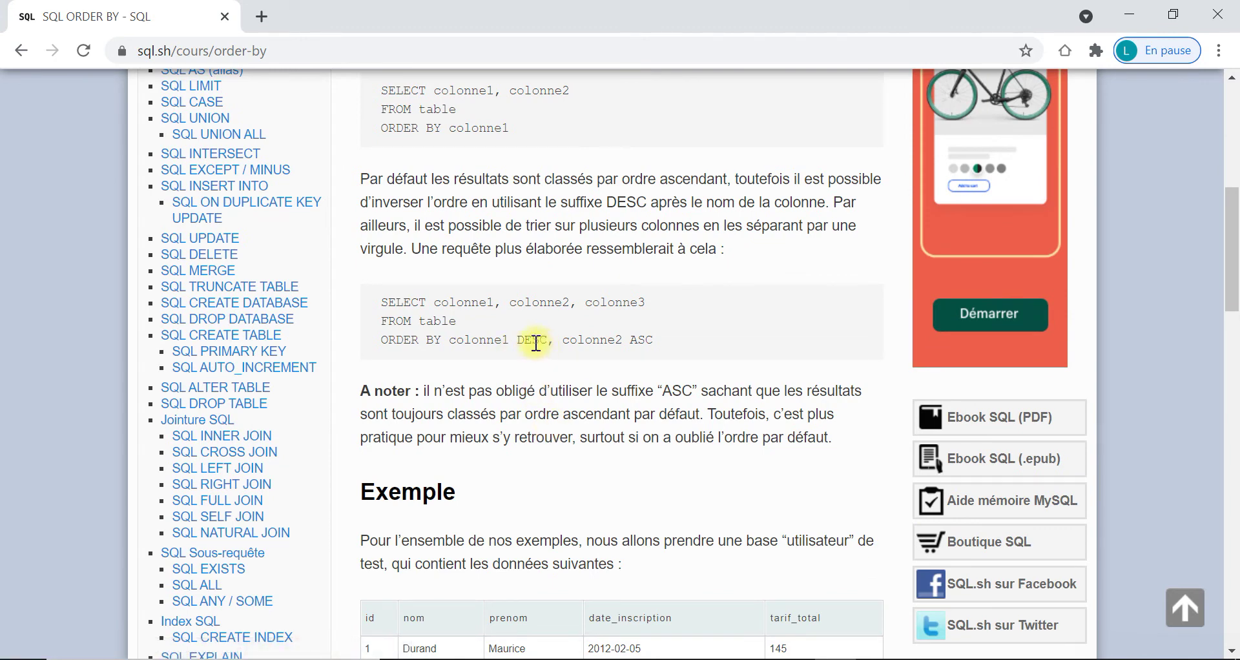
drag(548, 342, 531, 340)
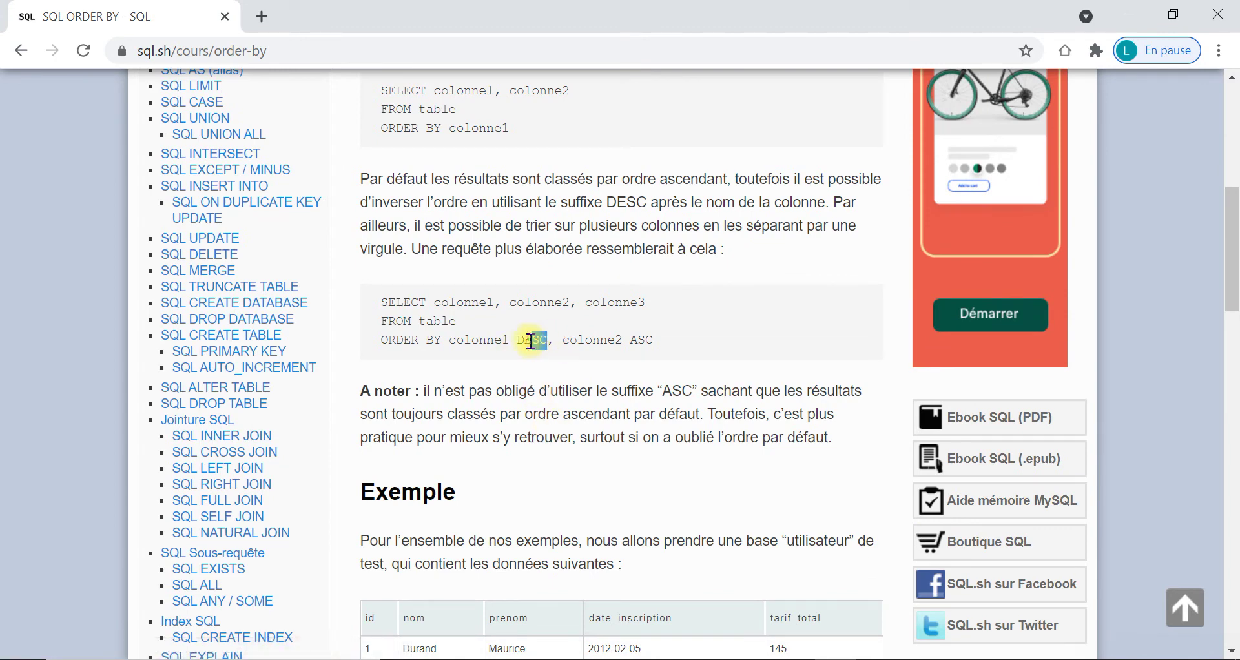
Return to Access and change the last line of the SQL statement to ORDER BY PAYS DESC
click(705, 659)
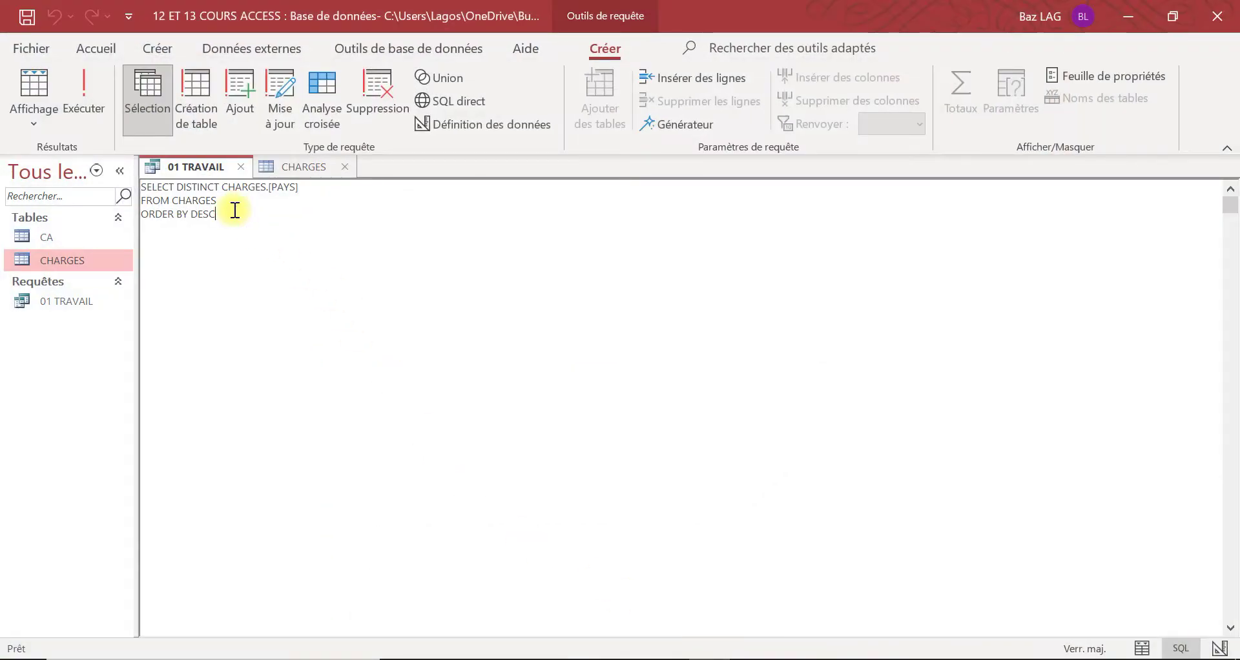
key(BackSpace)
key(BackSpace)
key(BackSpace)
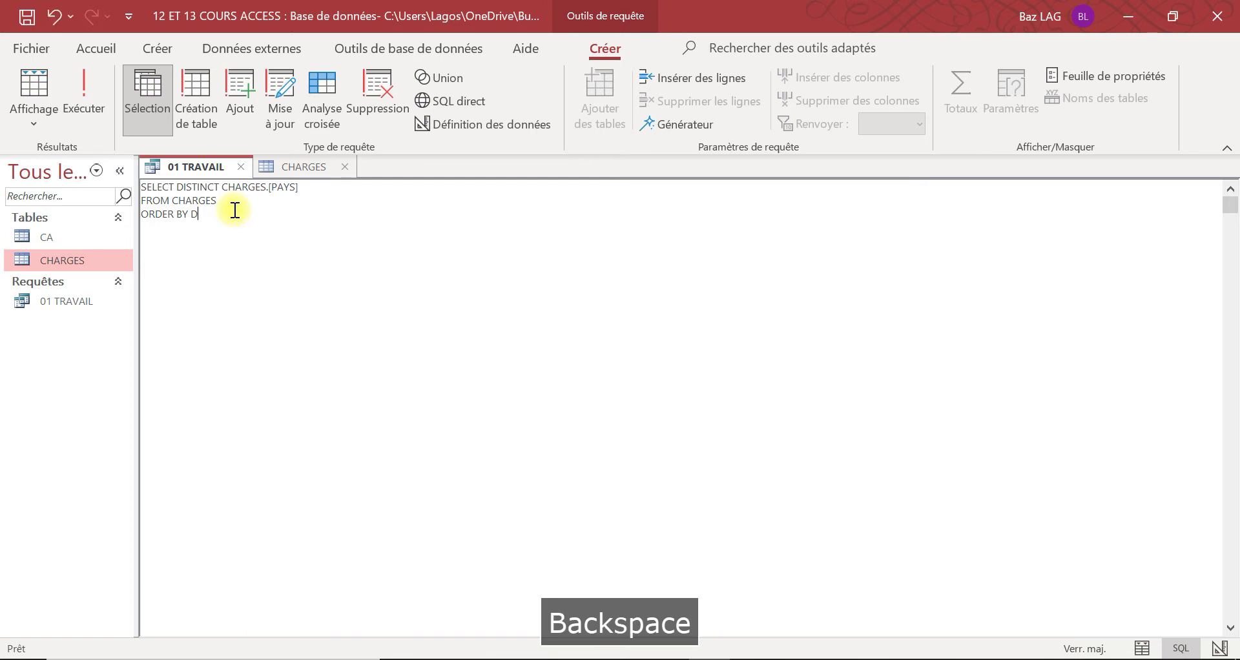
key(Caps_Lock)
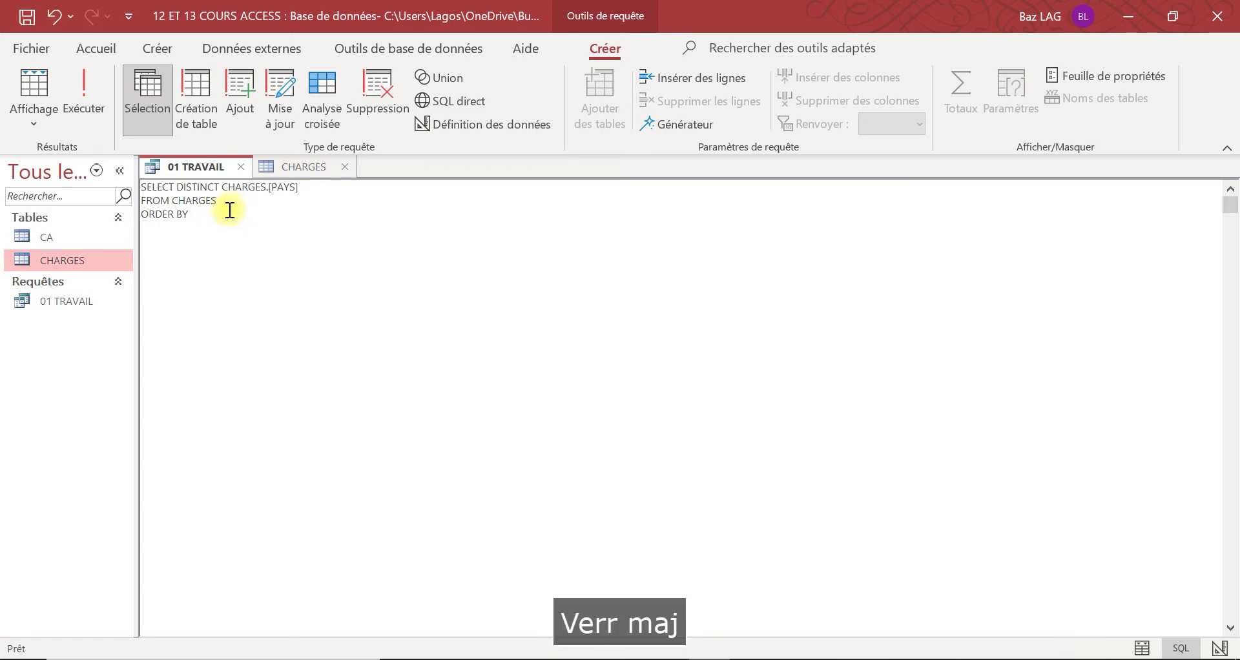
text(p)
key(BackSpace)
key(Caps_Lock)
text(PAY)
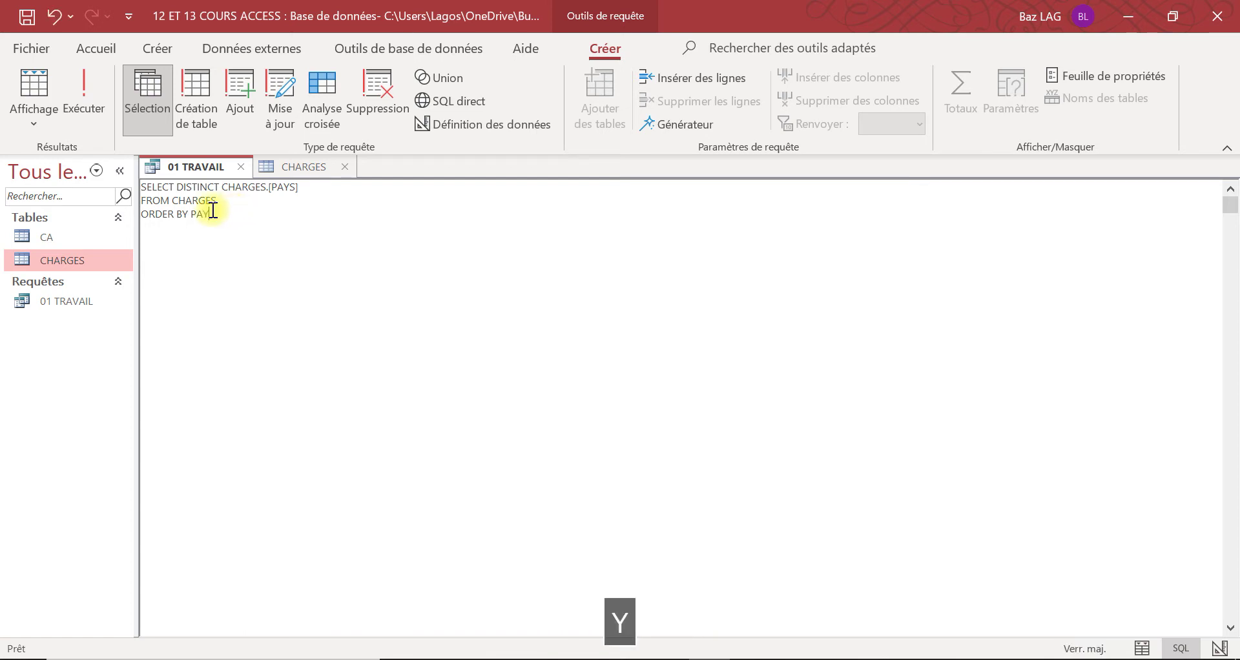
text(S DESC)
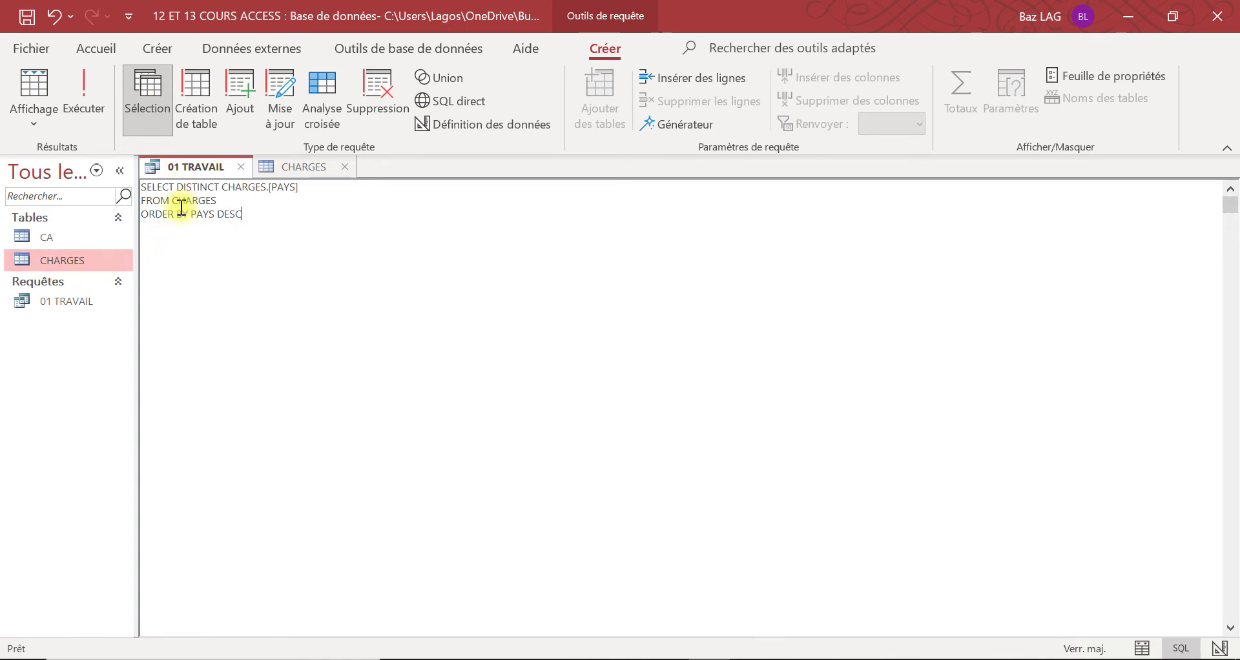
Run and save the sorted 01 TRAVAIL query, and close it together with the CHARGES table
click(84, 93)
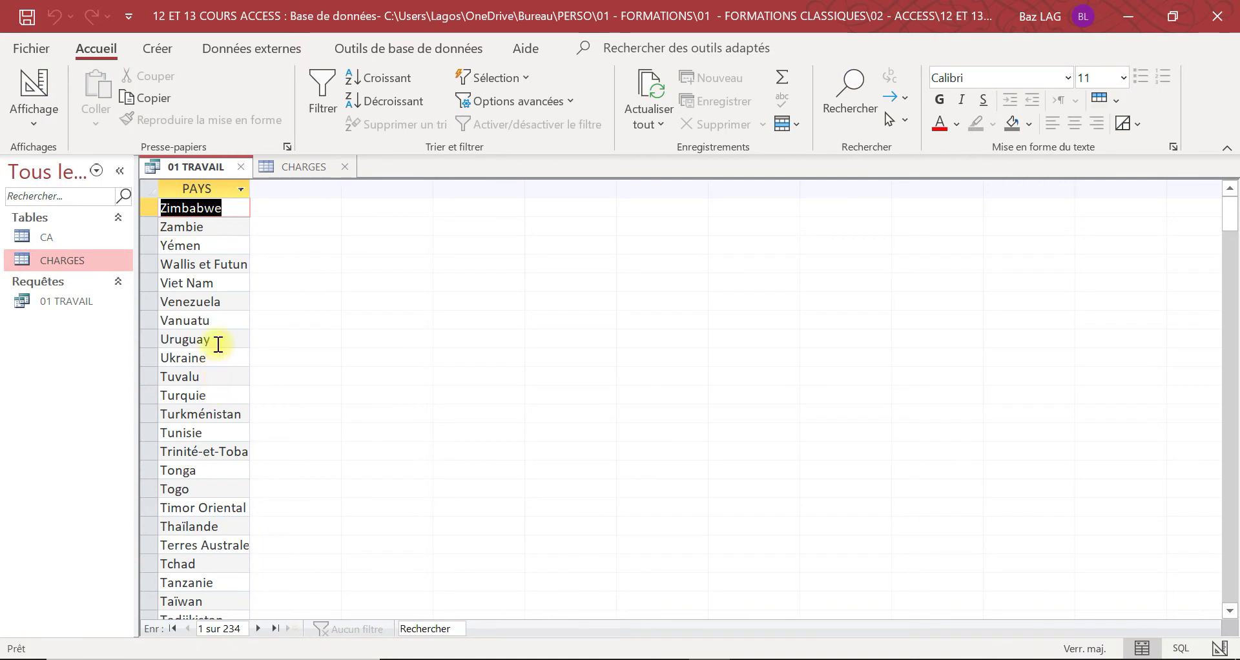
key(ctrl+s)
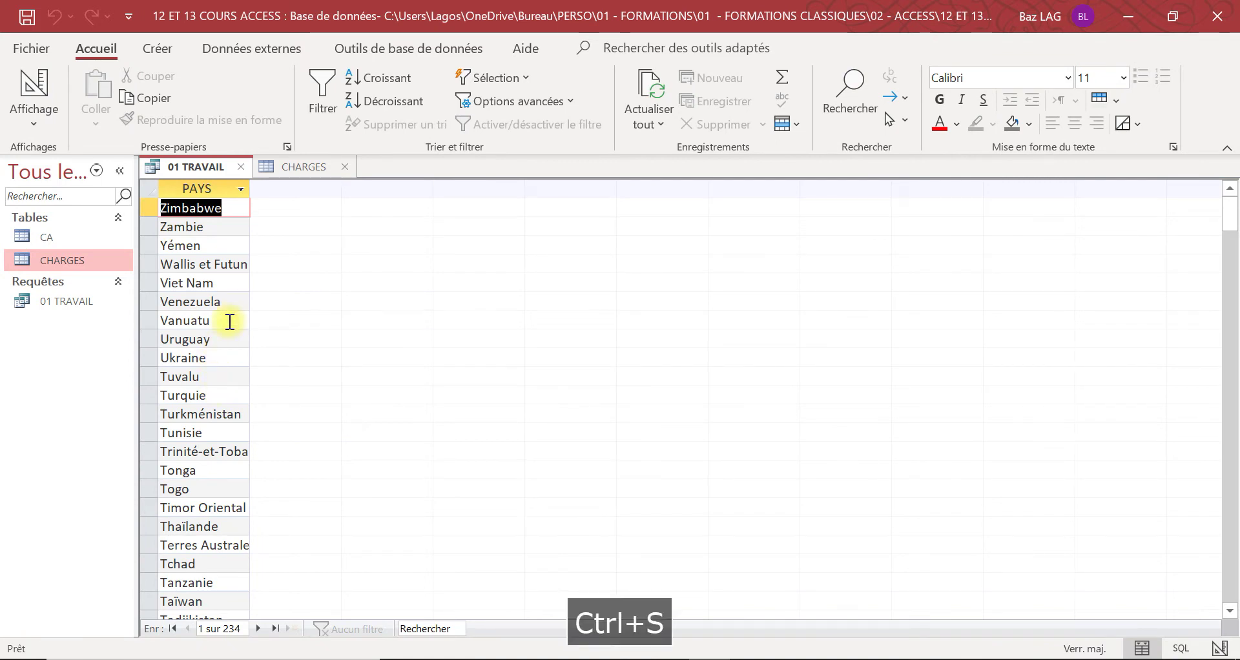
click(240, 166)
click(234, 167)
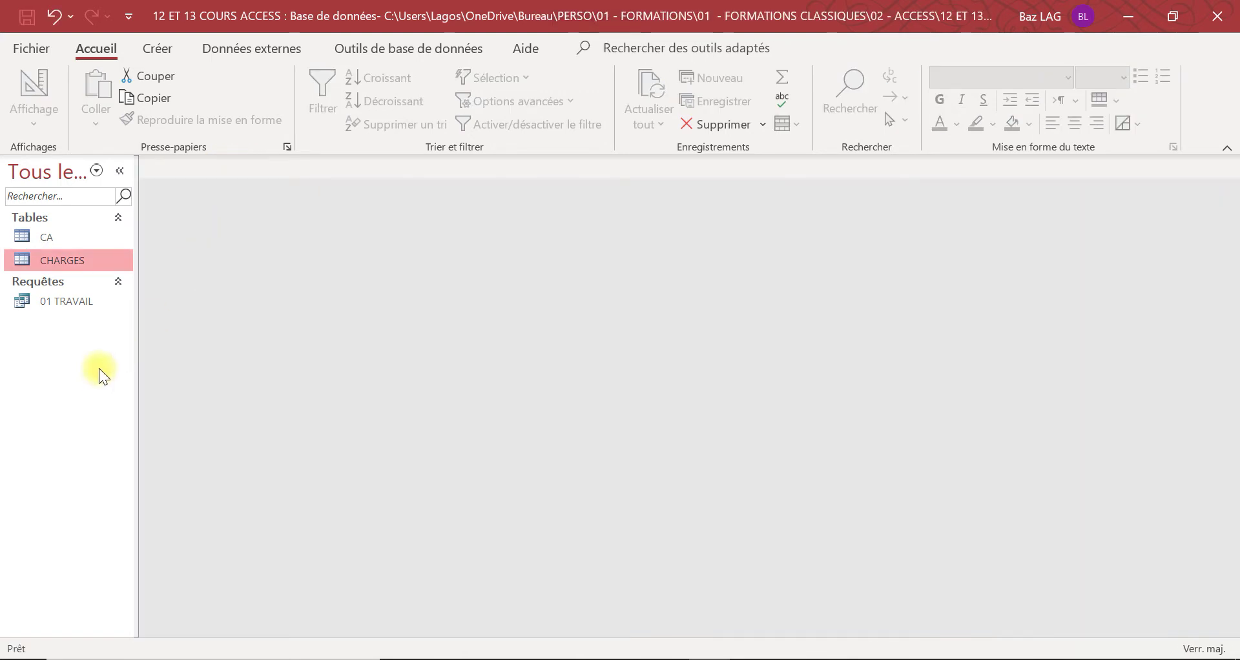
Create a new table and open it in Design view, saving it under the name LISTE PAYS
click(160, 49)
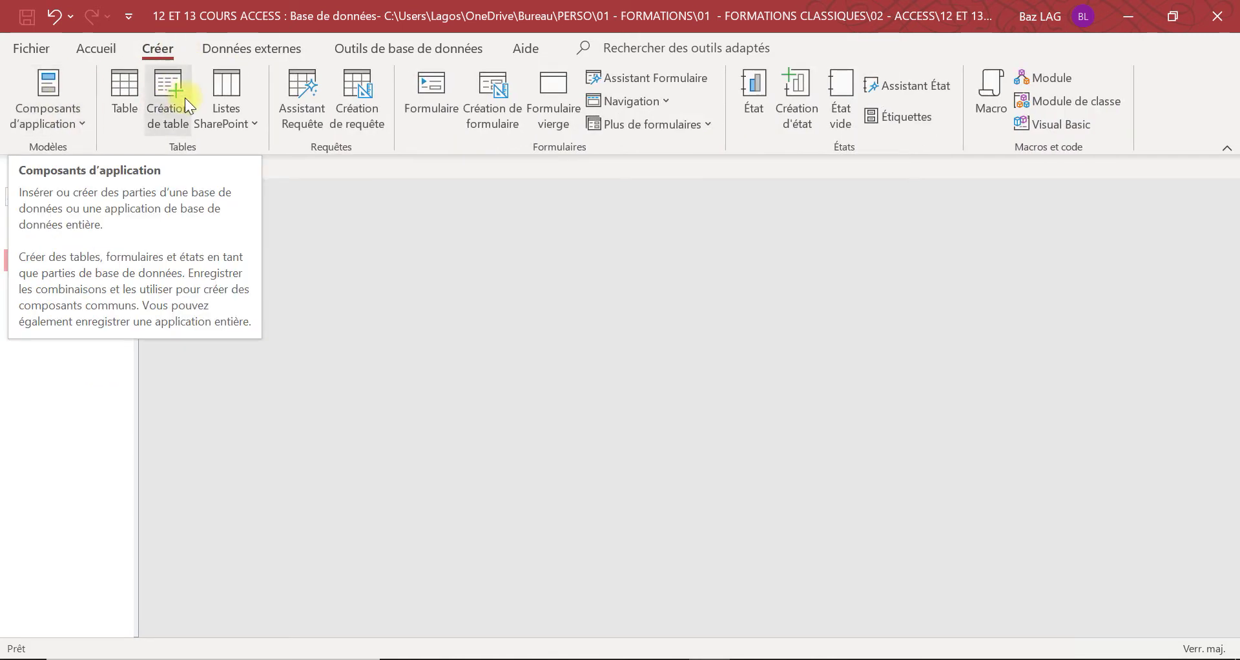
click(132, 91)
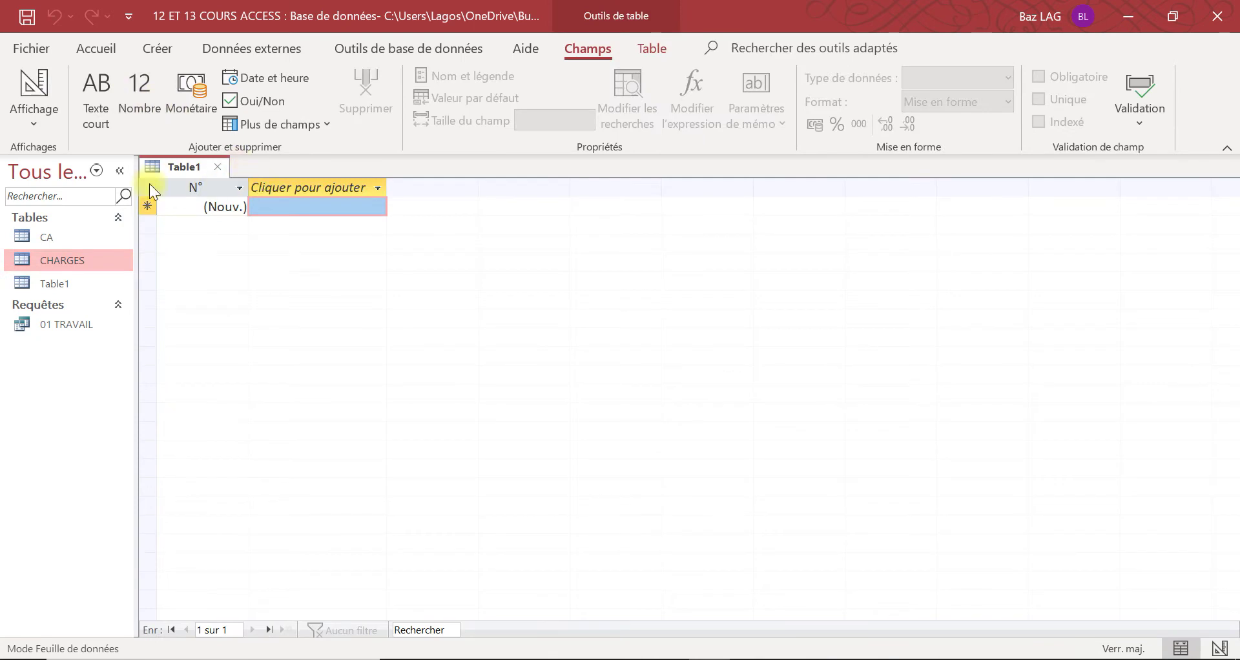
click(33, 107)
click(75, 215)
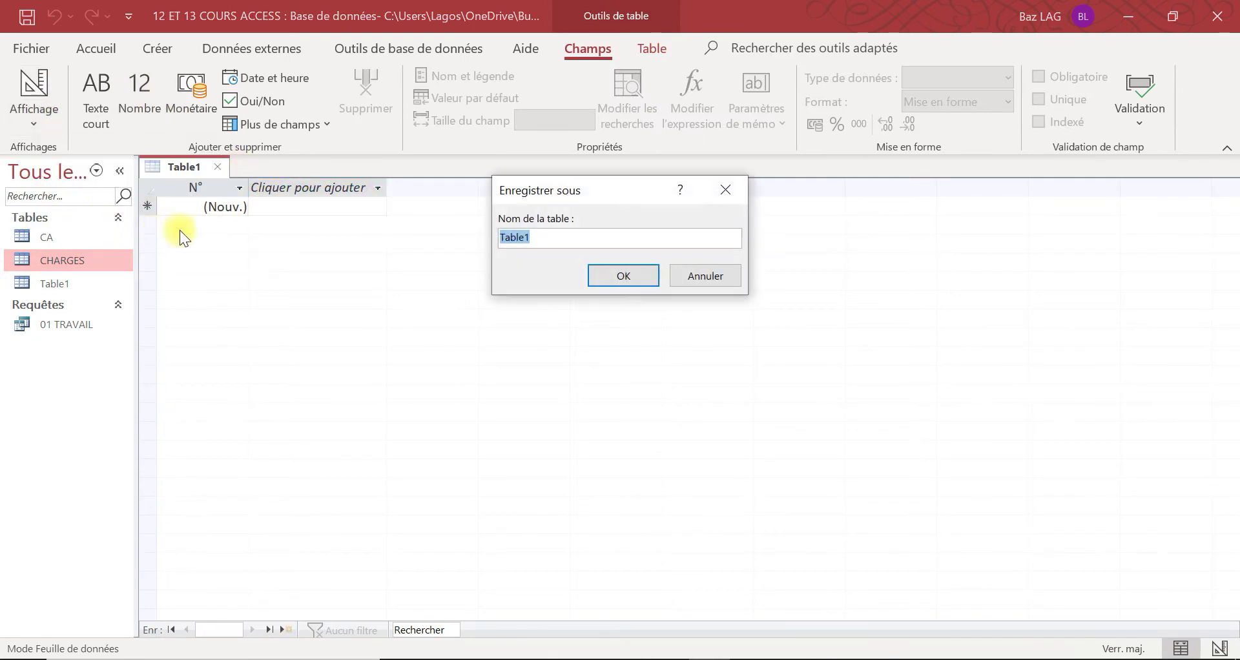
text(LIS)
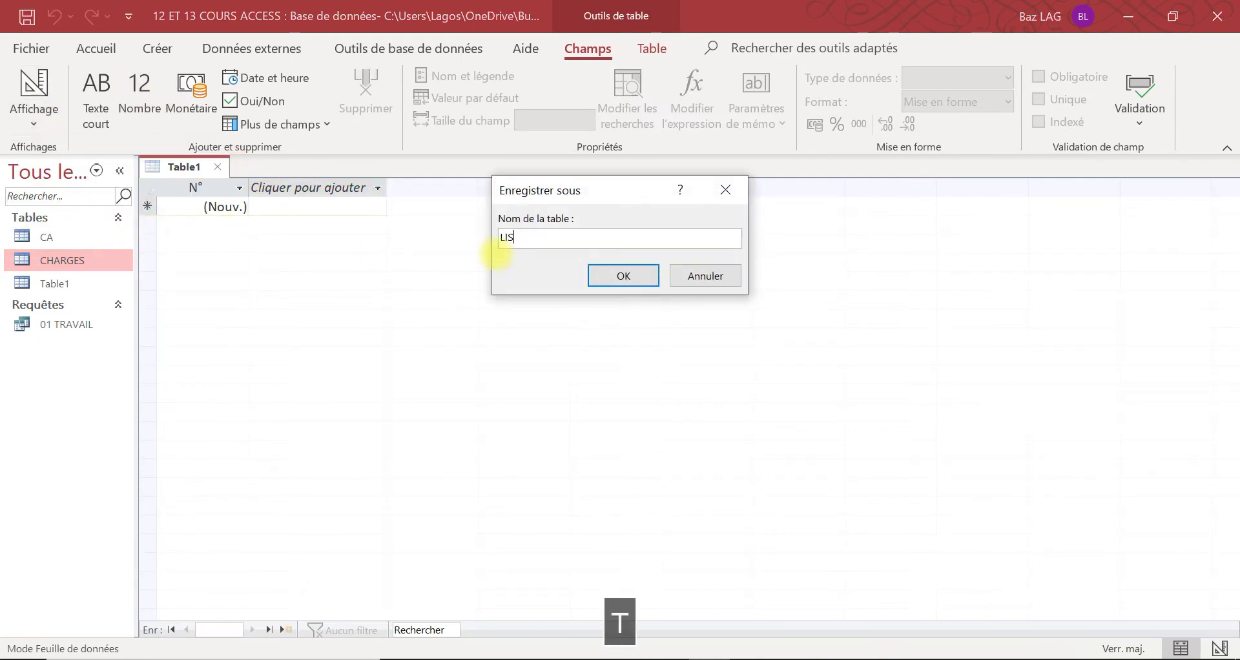
text(TE PAYS)
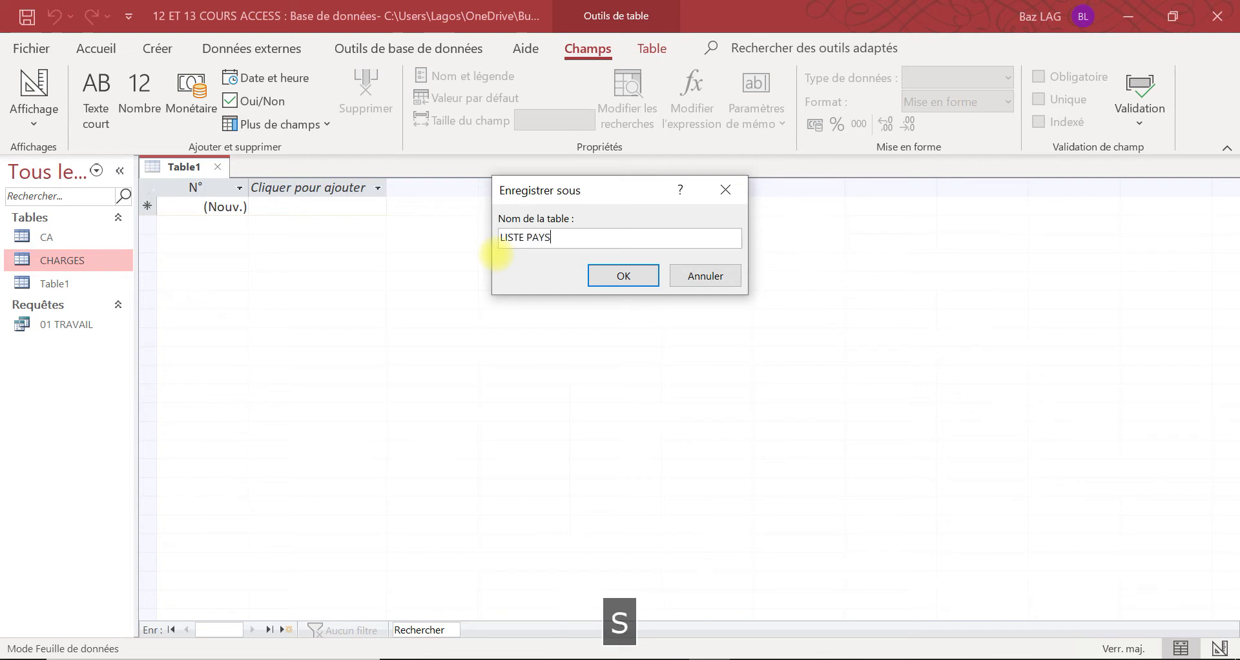
click(622, 277)
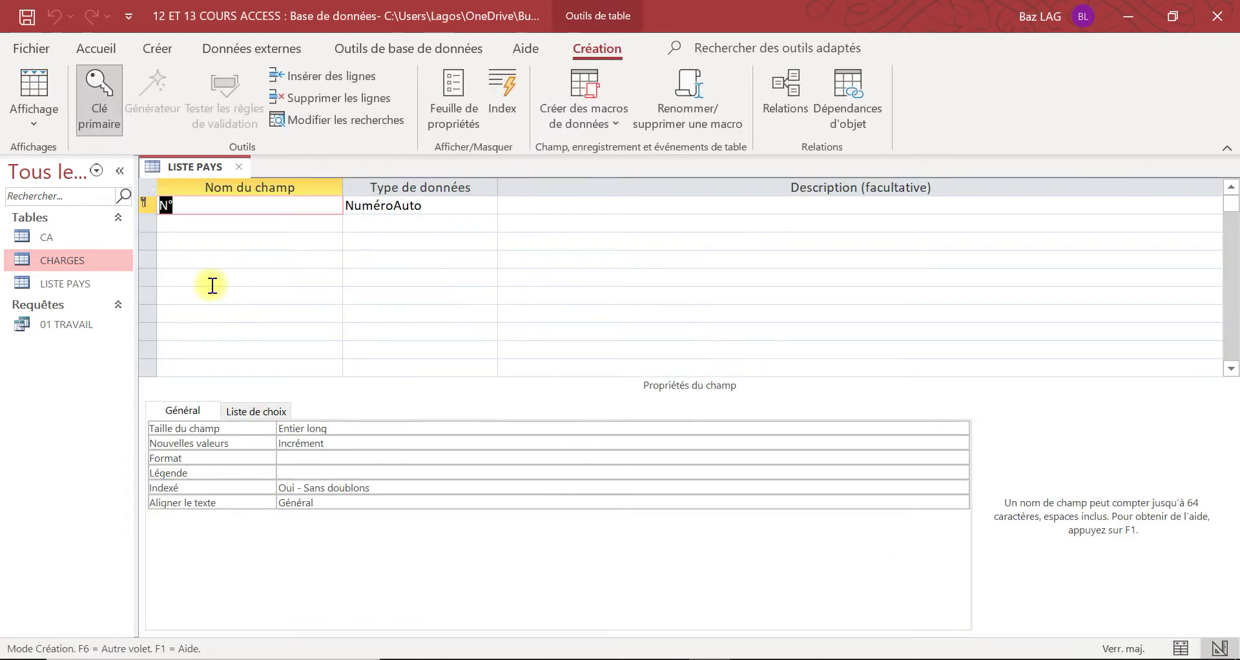
Rename the N° field of LISTE PAYS to PAYS and set its data type to Texte court
click(291, 209)
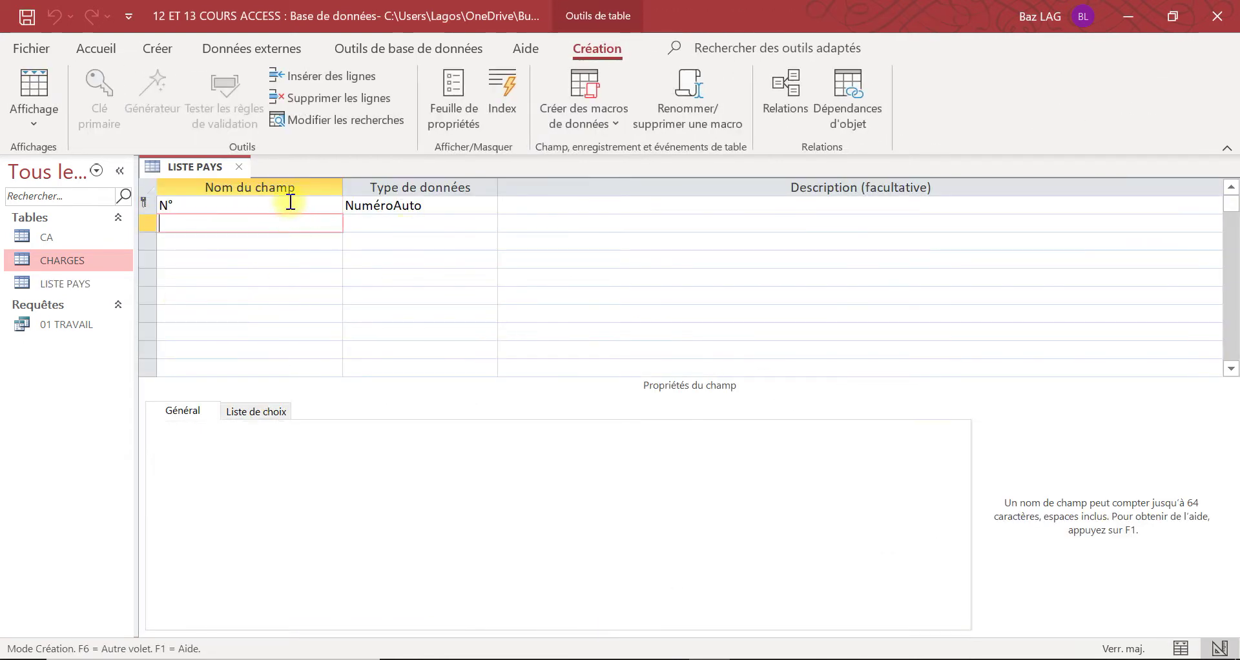
key(BackSpace)
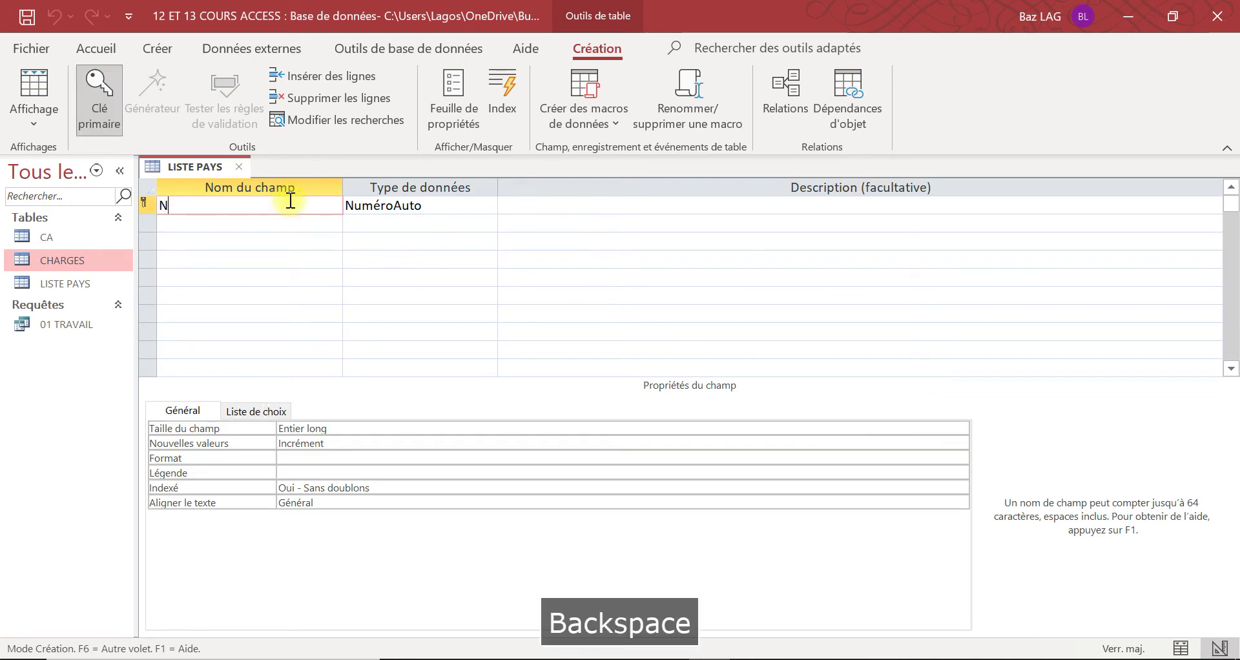
text(PAYS)
key(Tab)
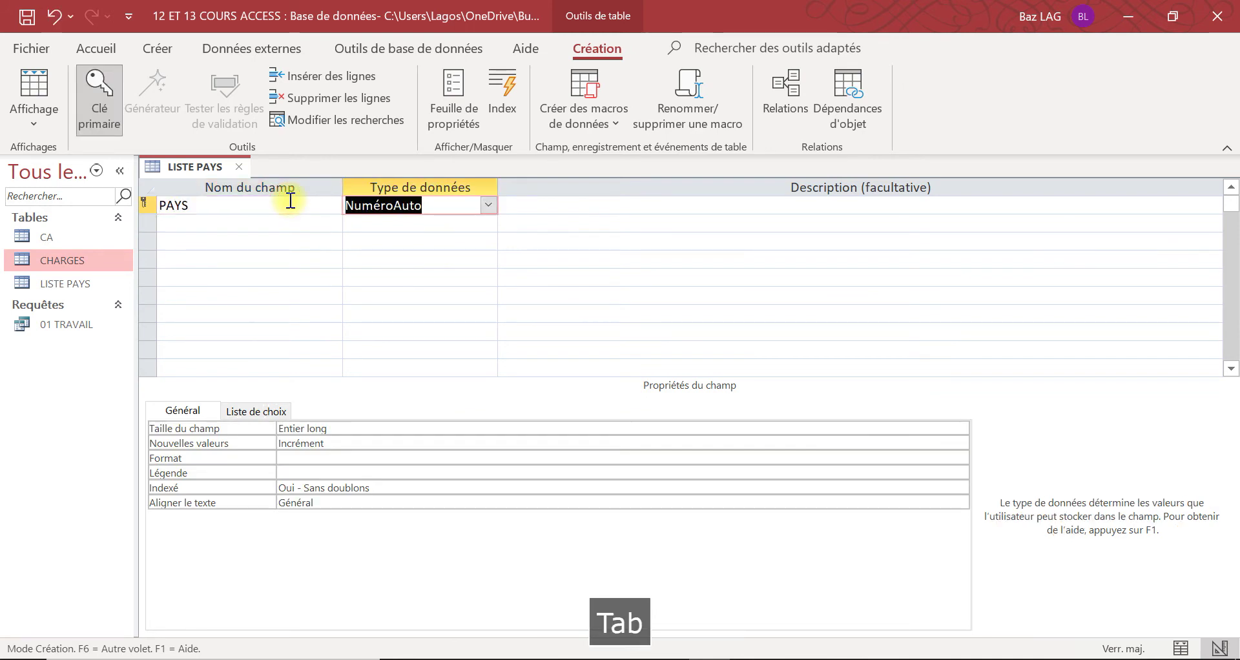
click(488, 204)
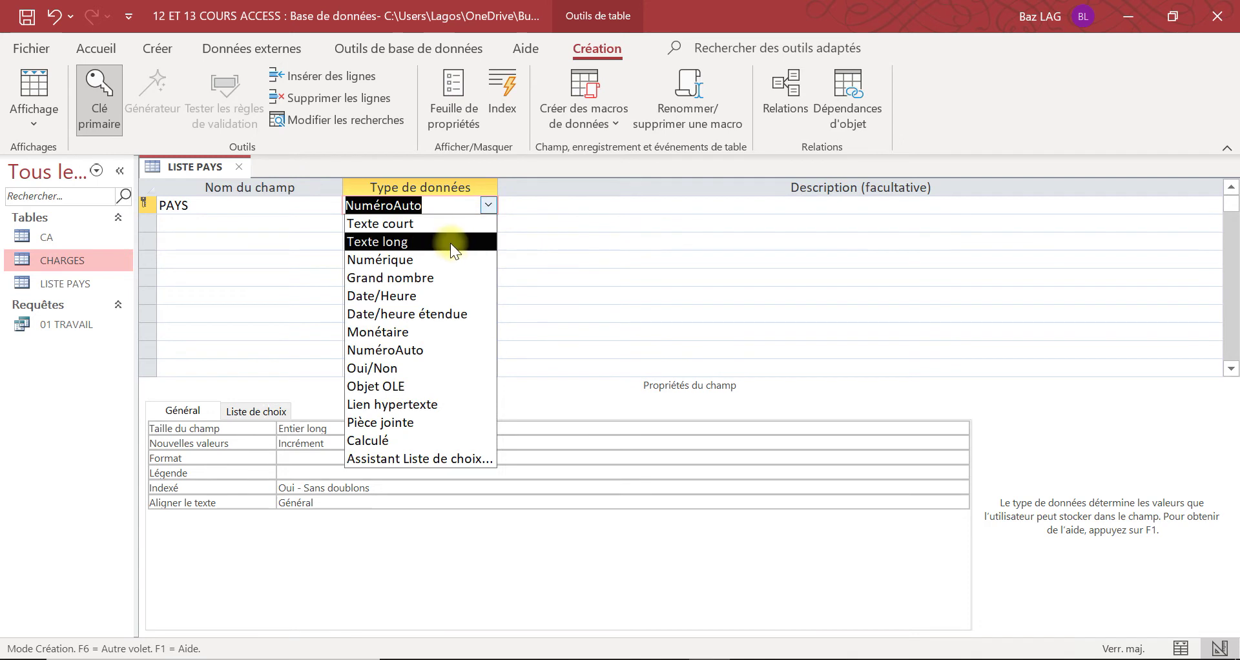
click(441, 227)
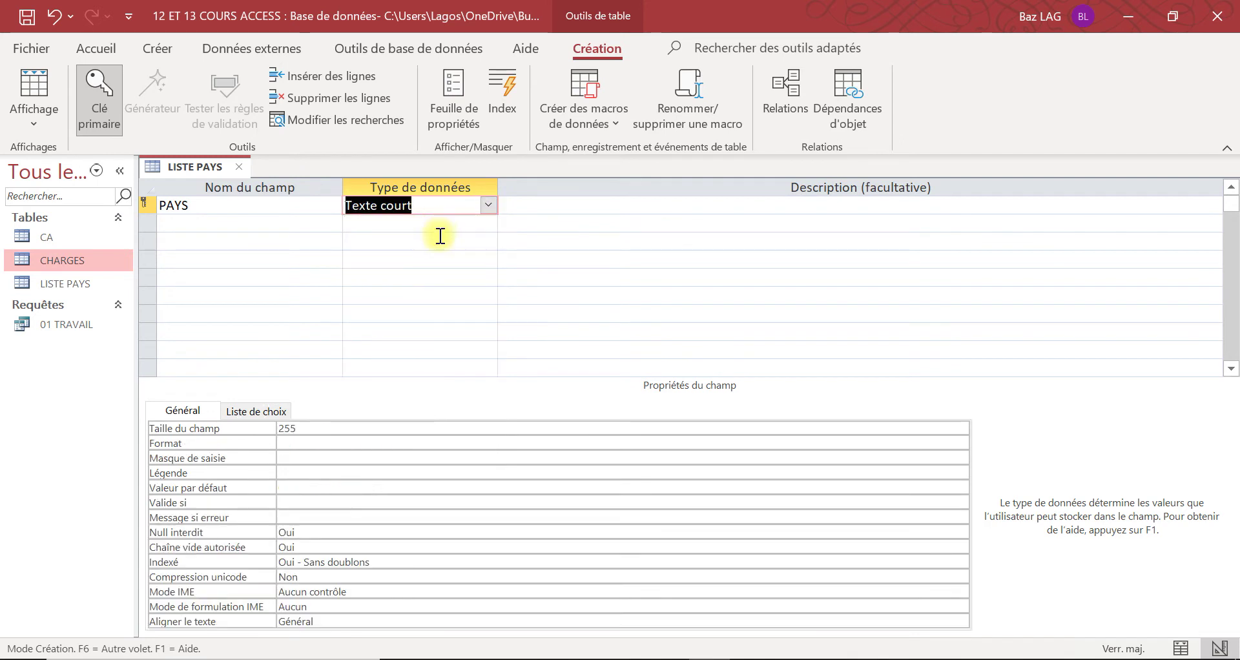
Set the PAYS field's lookup display control to Zone de liste déroulante with Table/Requête as its source type
click(257, 412)
click(429, 428)
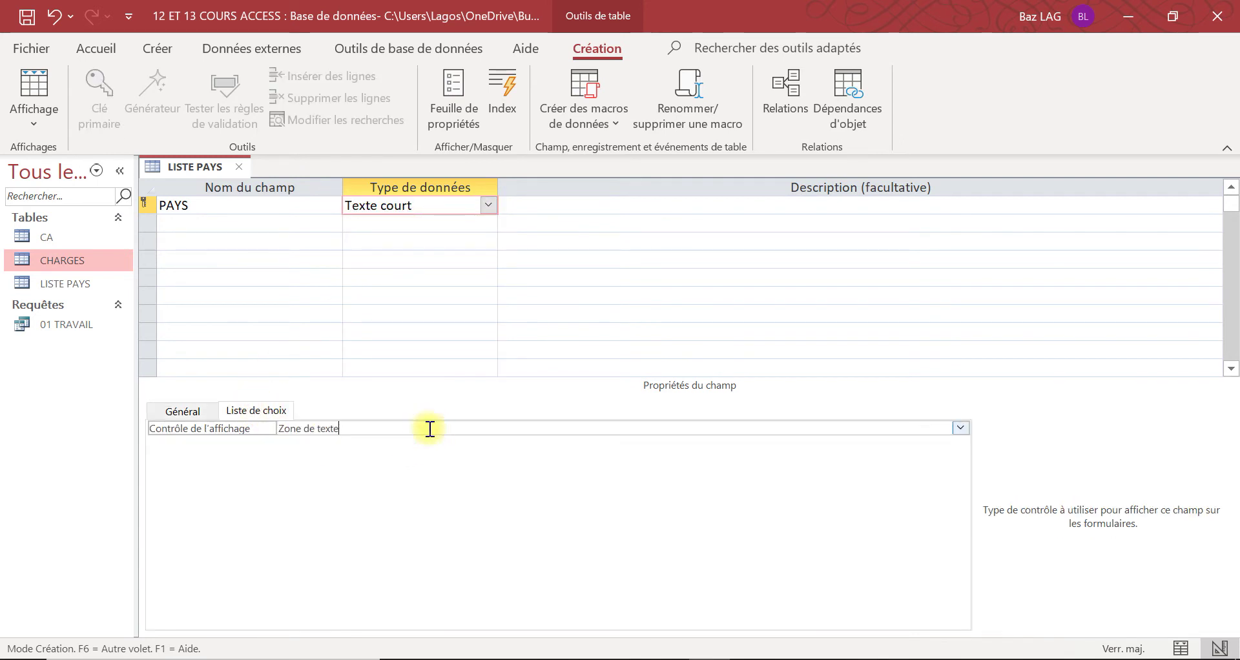
click(960, 428)
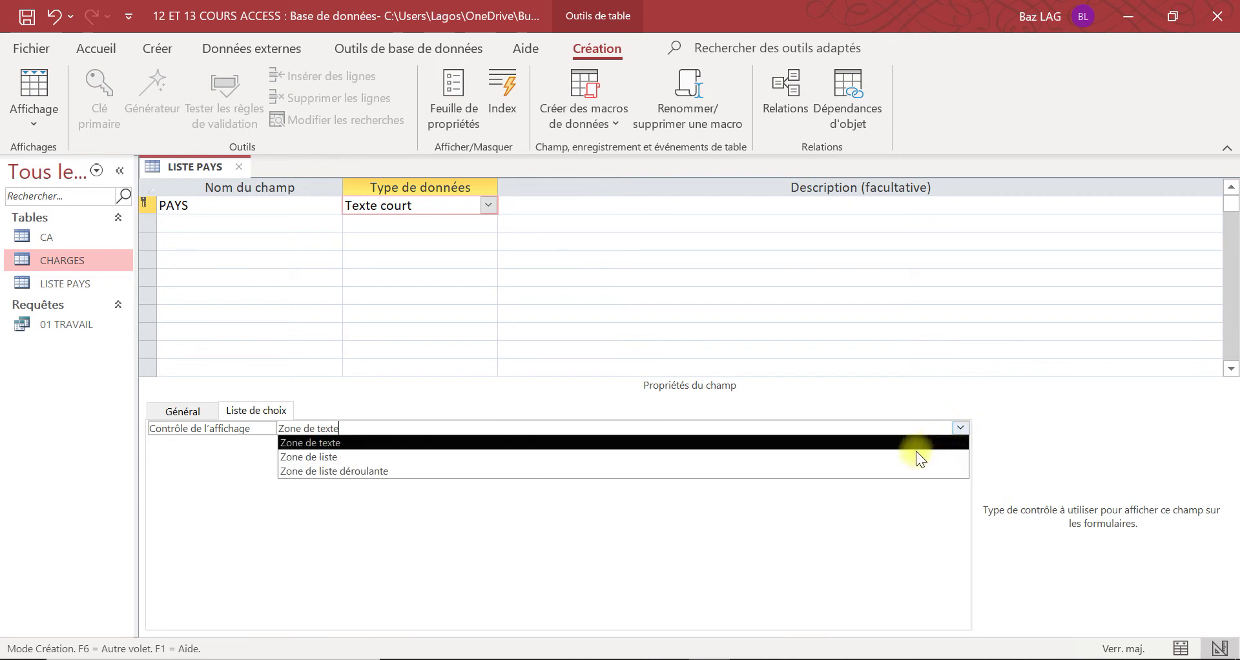
click(879, 470)
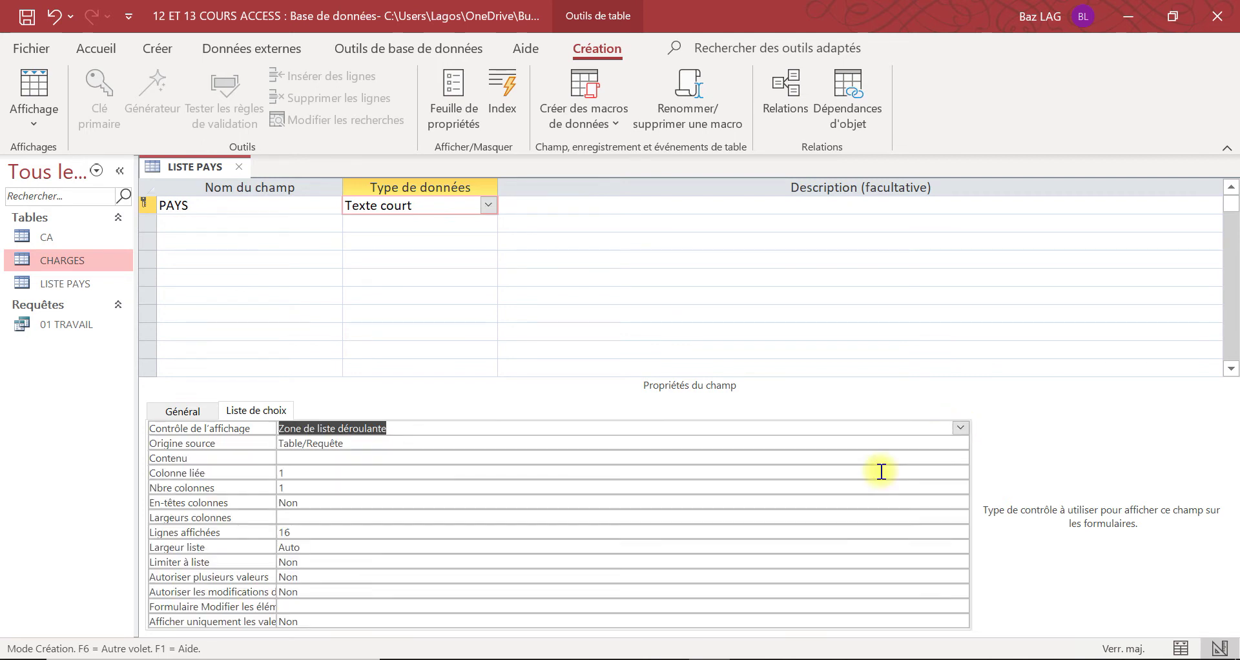
click(368, 446)
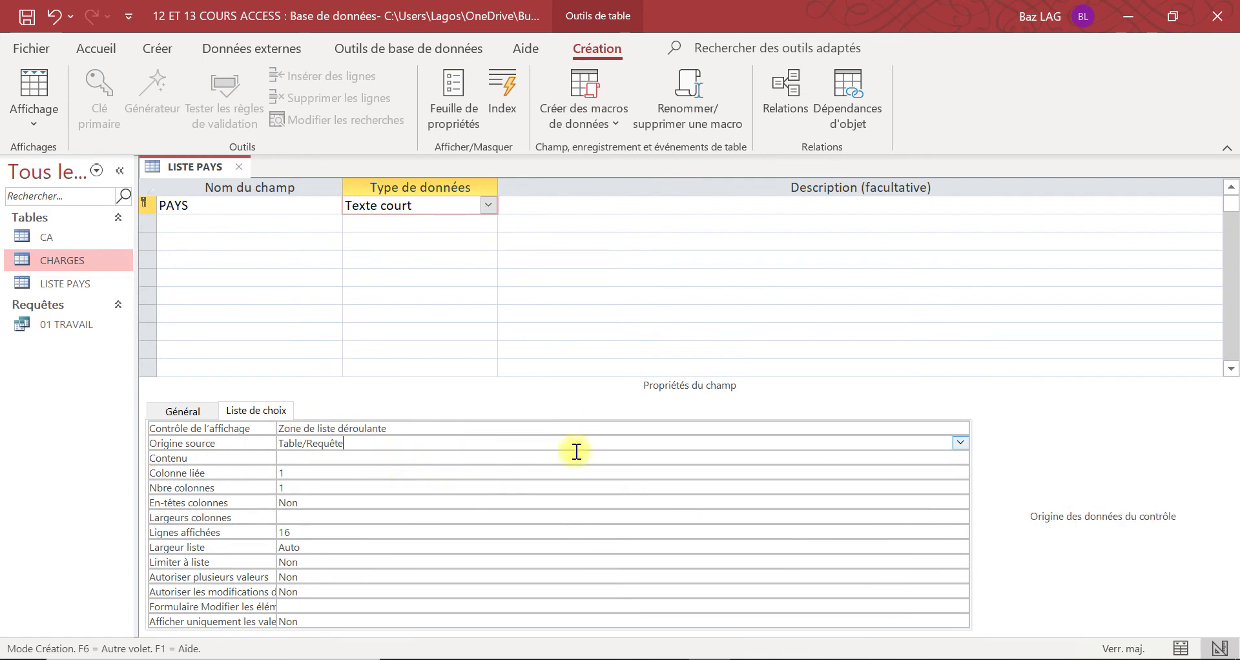
click(961, 442)
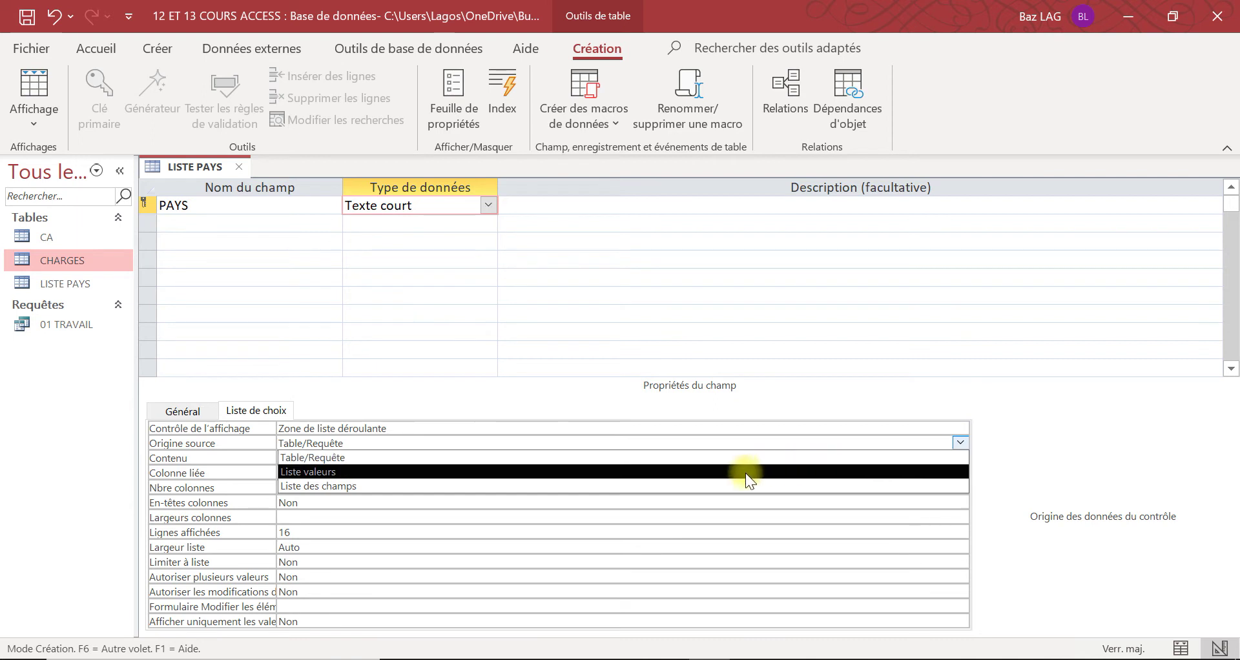
click(730, 459)
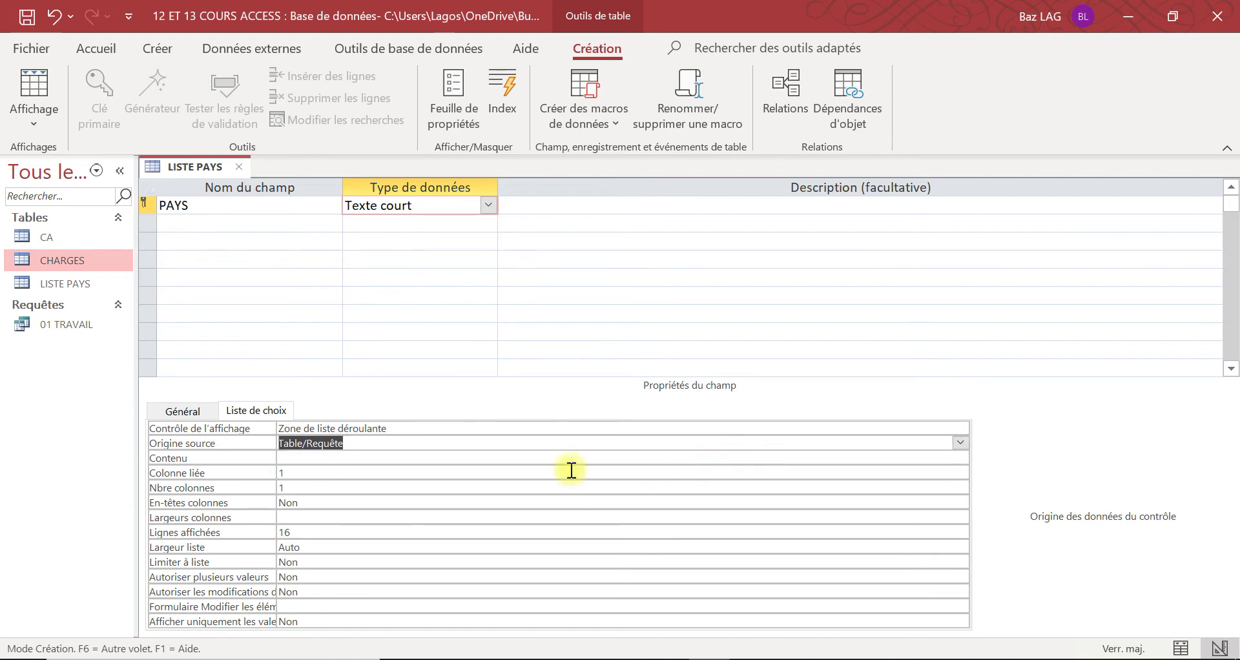
Open the query builder for the PAYS field's Contenu, add the LISTE PAYS table, and try to save it without any fields
click(339, 451)
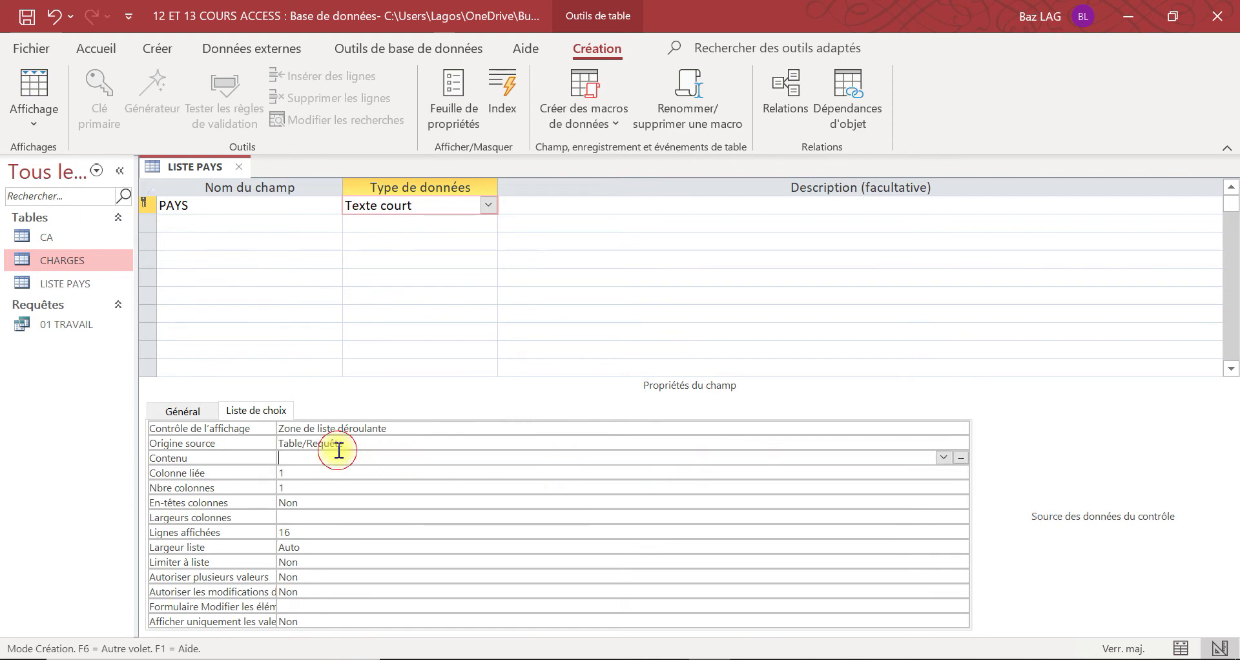
click(961, 457)
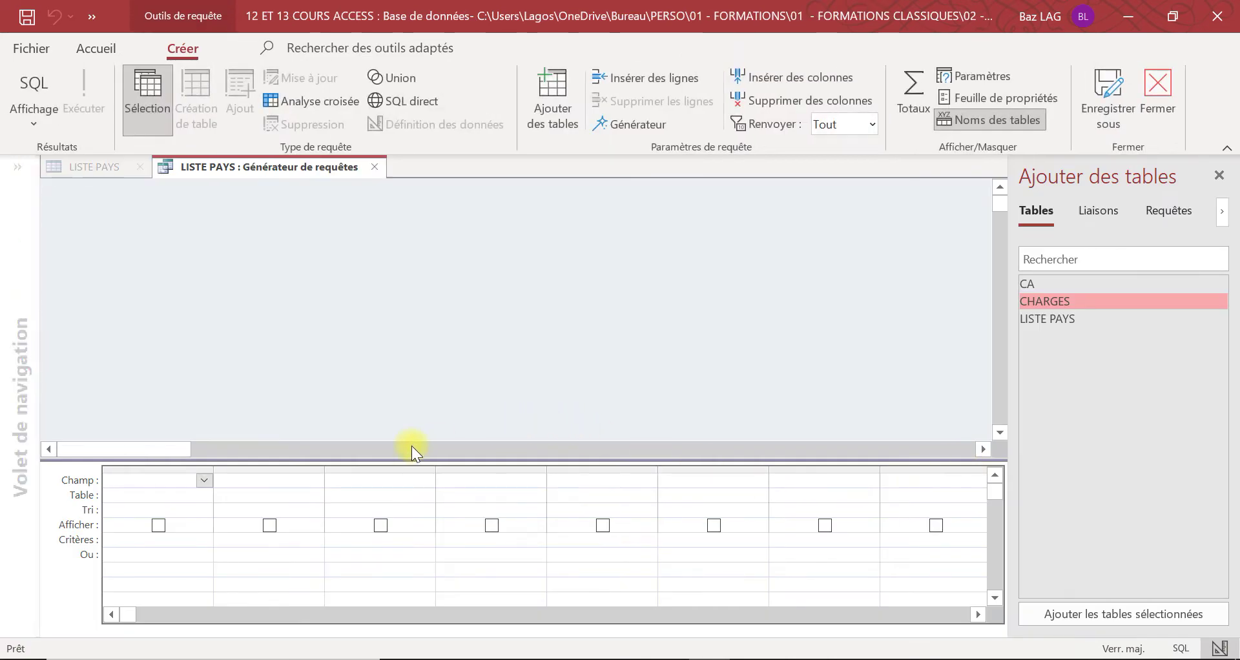
double_click(1047, 319)
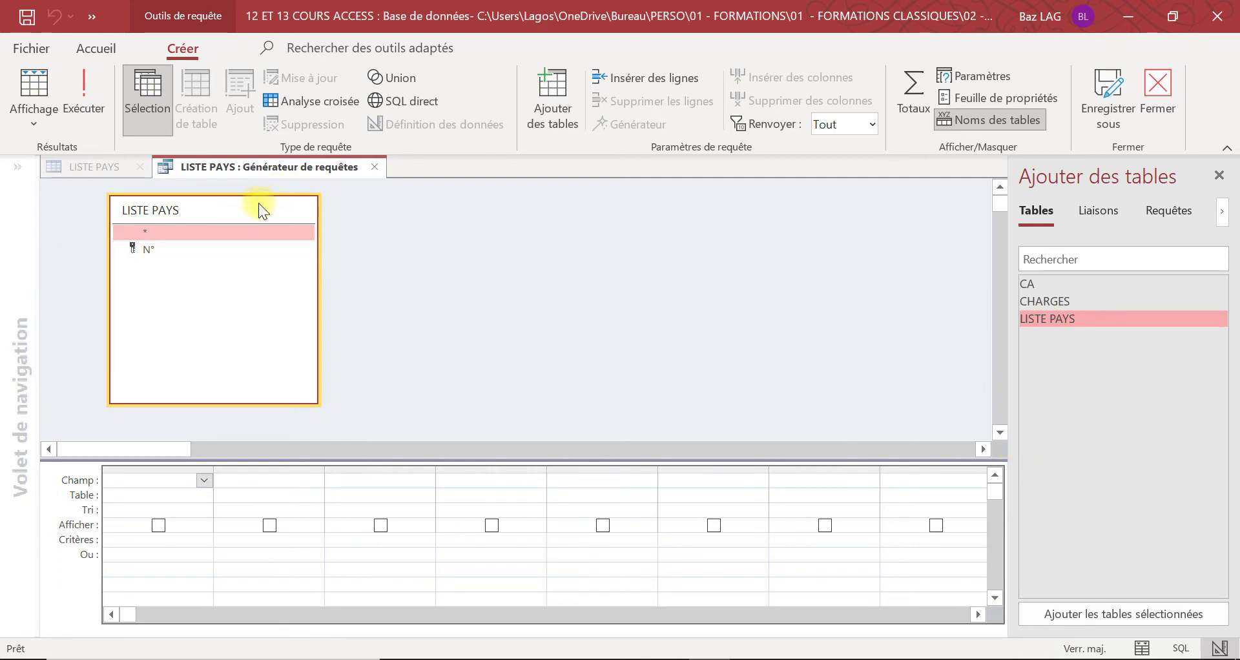
drag(234, 209, 502, 246)
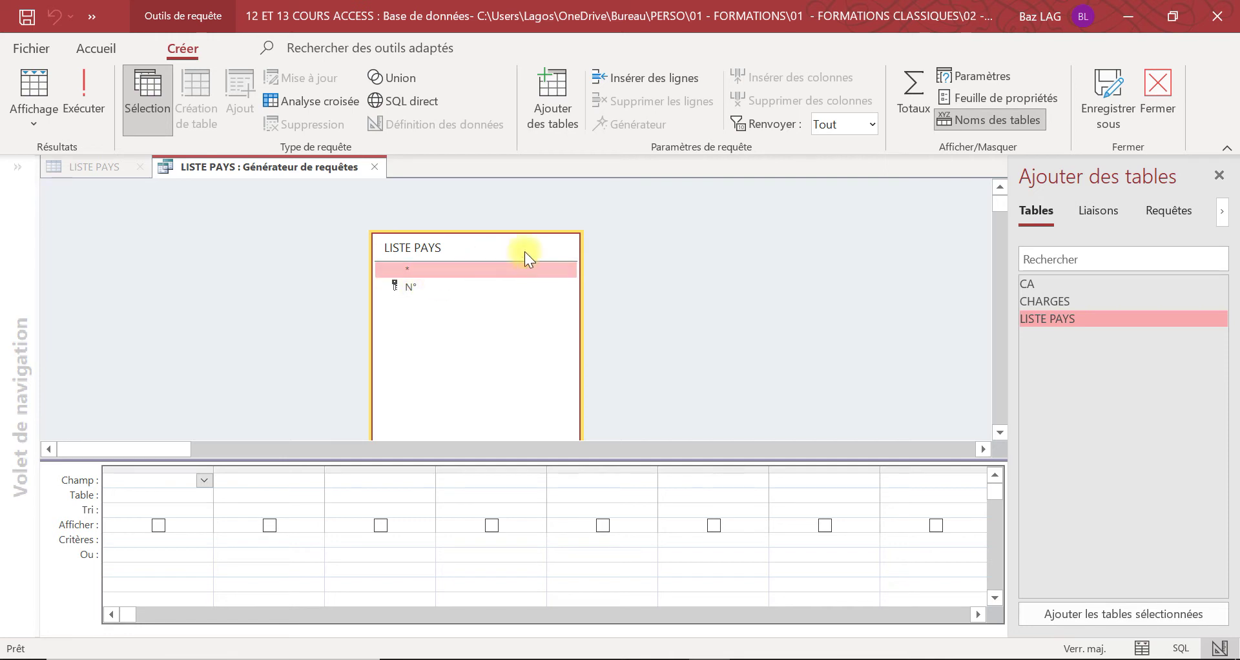
click(376, 166)
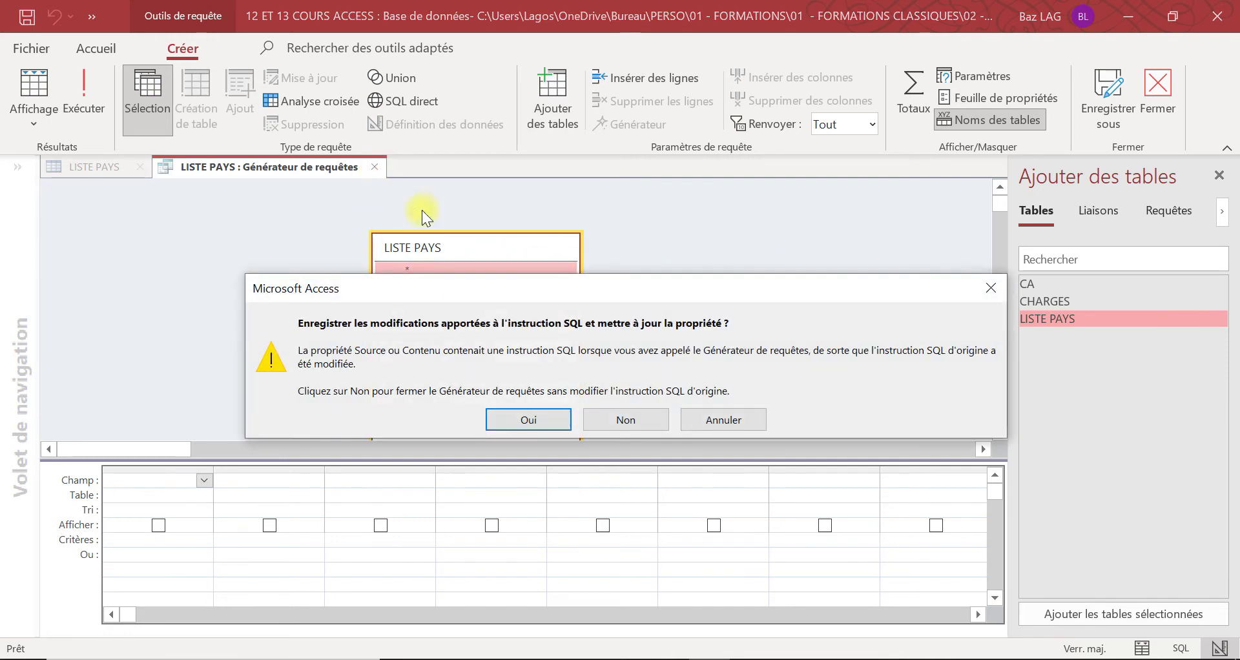
click(544, 420)
click(580, 394)
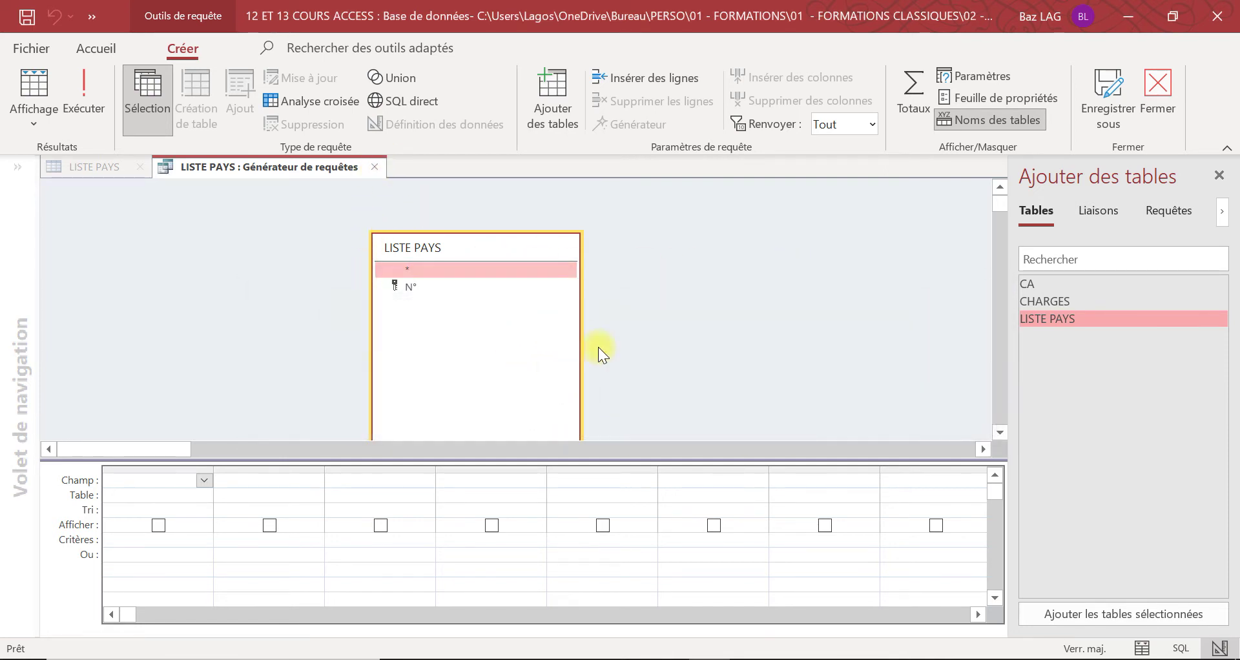
click(374, 167)
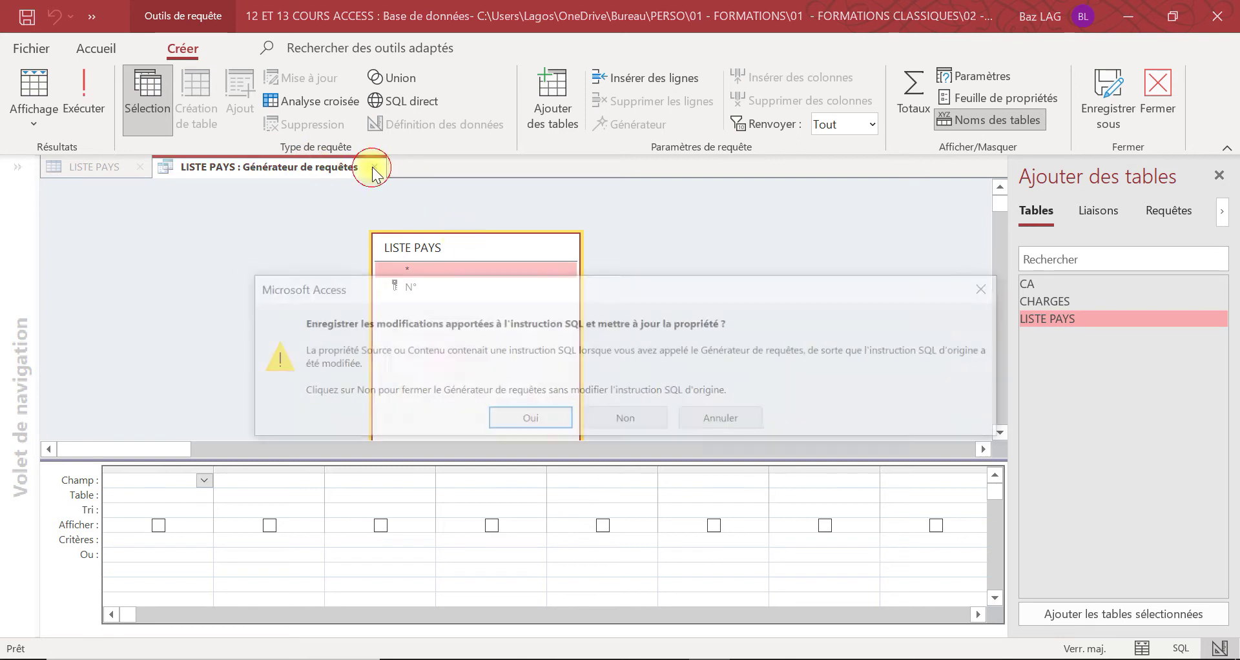
click(546, 421)
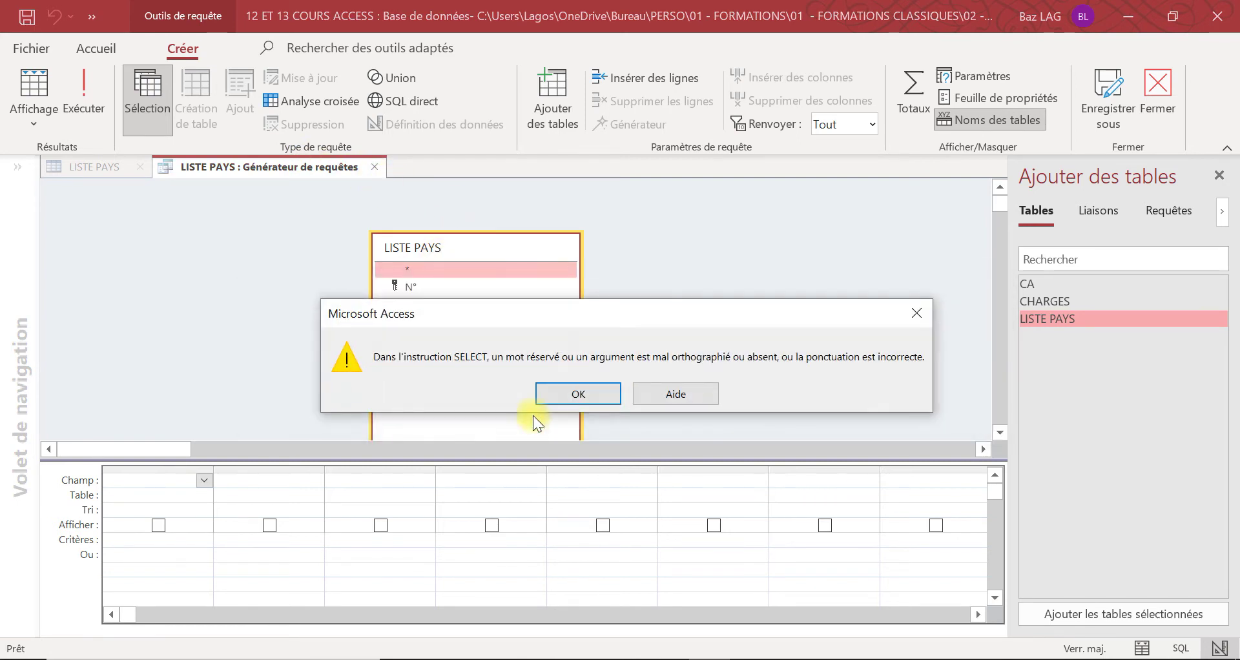
click(581, 394)
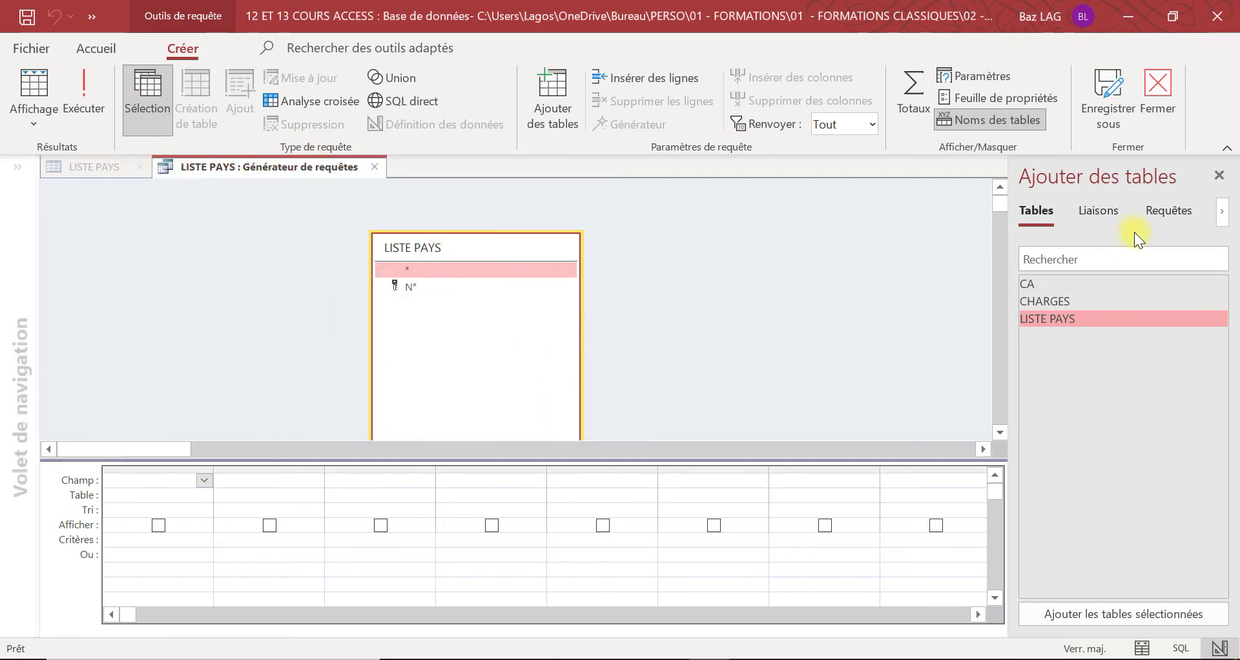
Close the table list and try again to save, close and run the query based on LISTE PAYS
click(1219, 175)
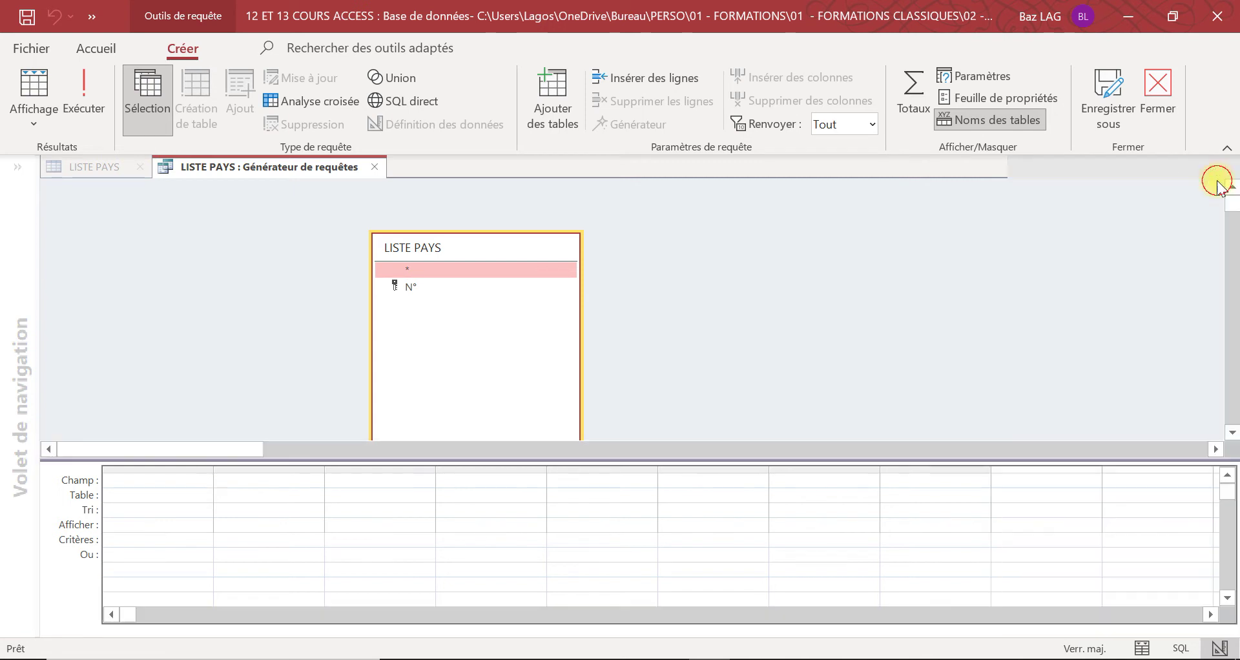
click(1171, 108)
click(528, 418)
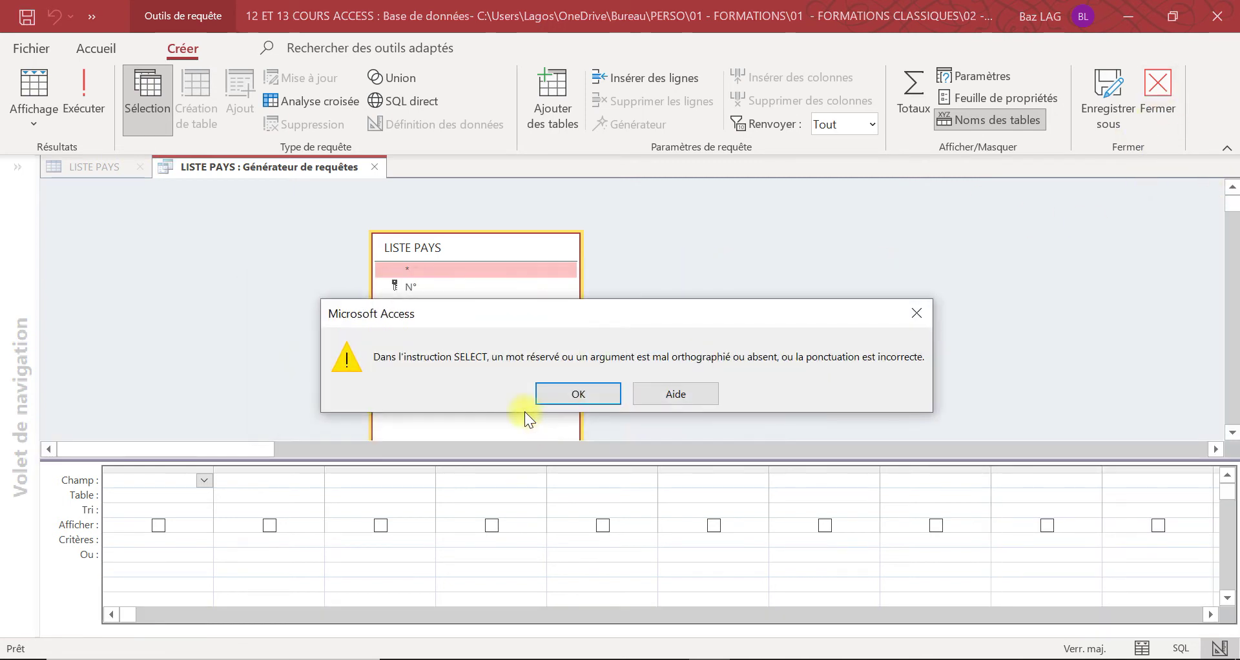
click(599, 389)
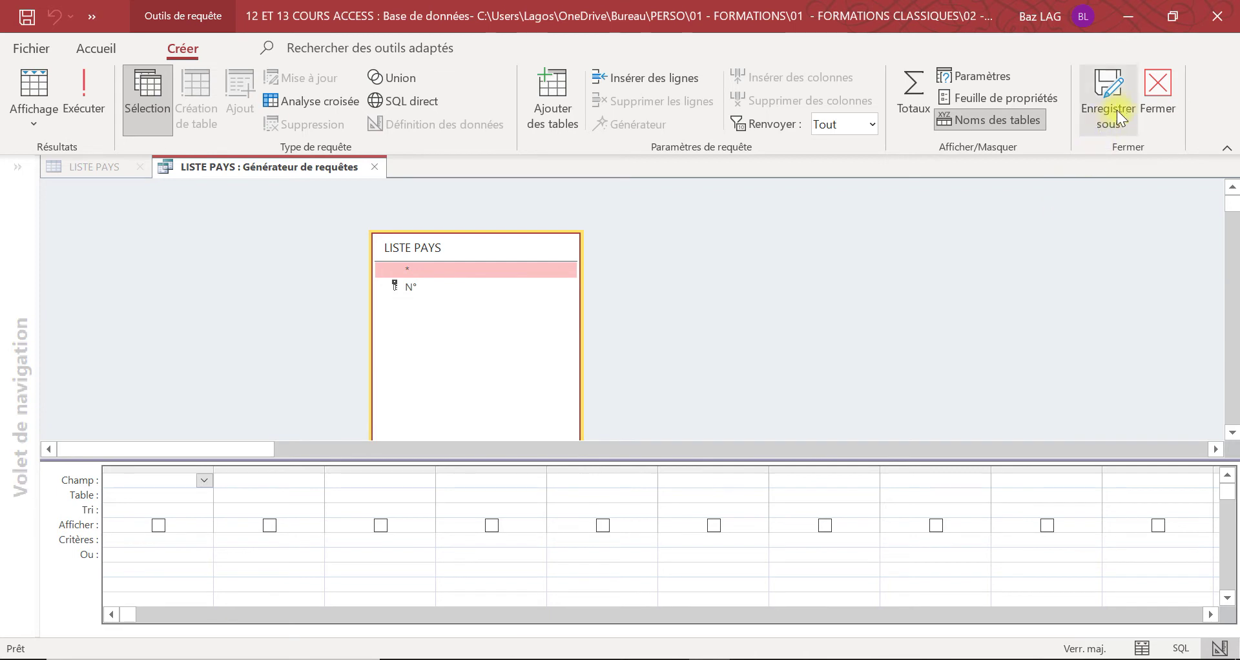
click(83, 94)
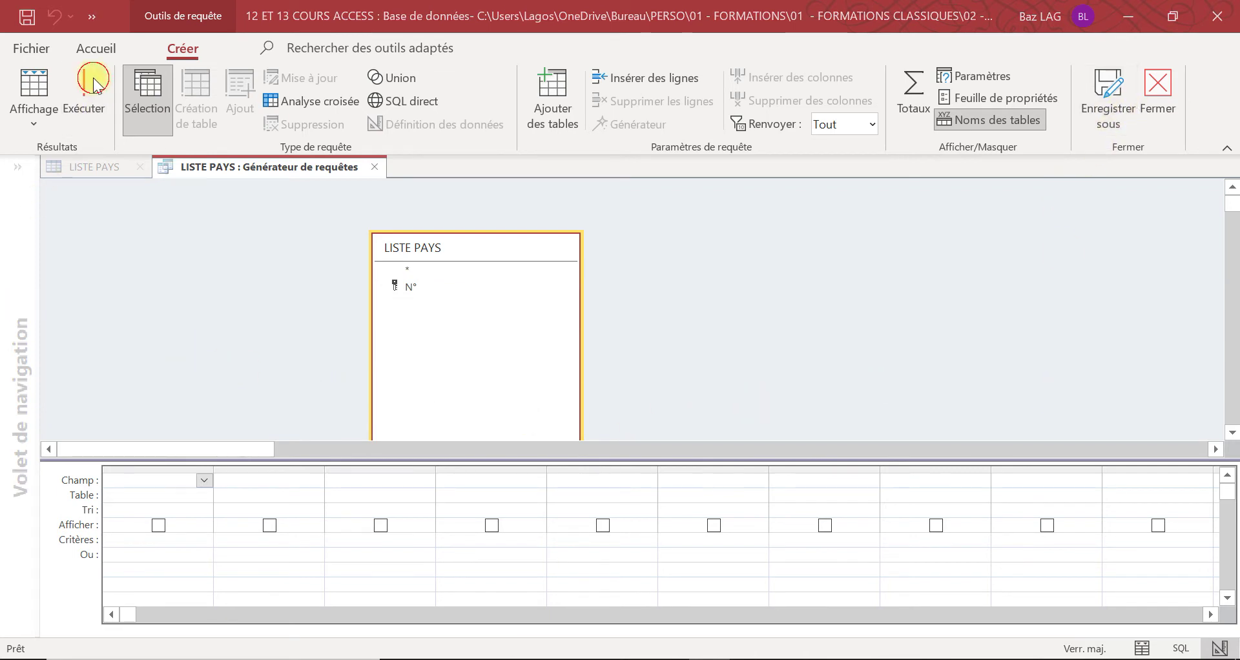
click(589, 389)
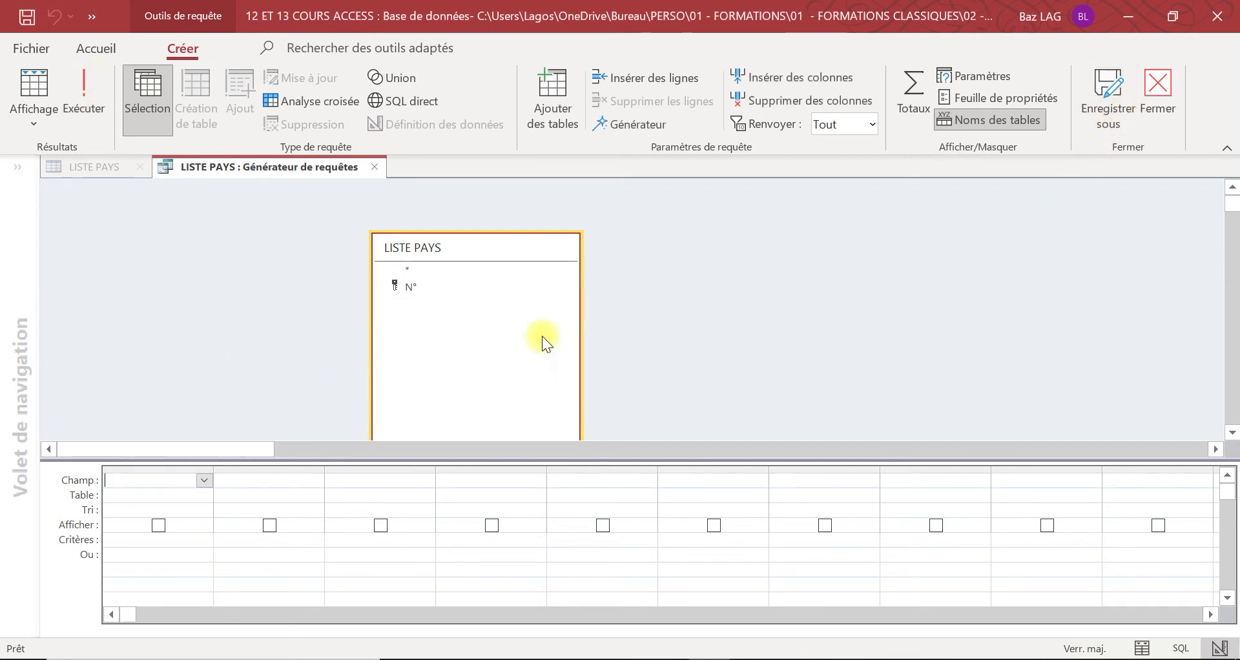
Add the N° field to the query, try to run it, and close the query builder without saving the SQL changes
double_click(410, 288)
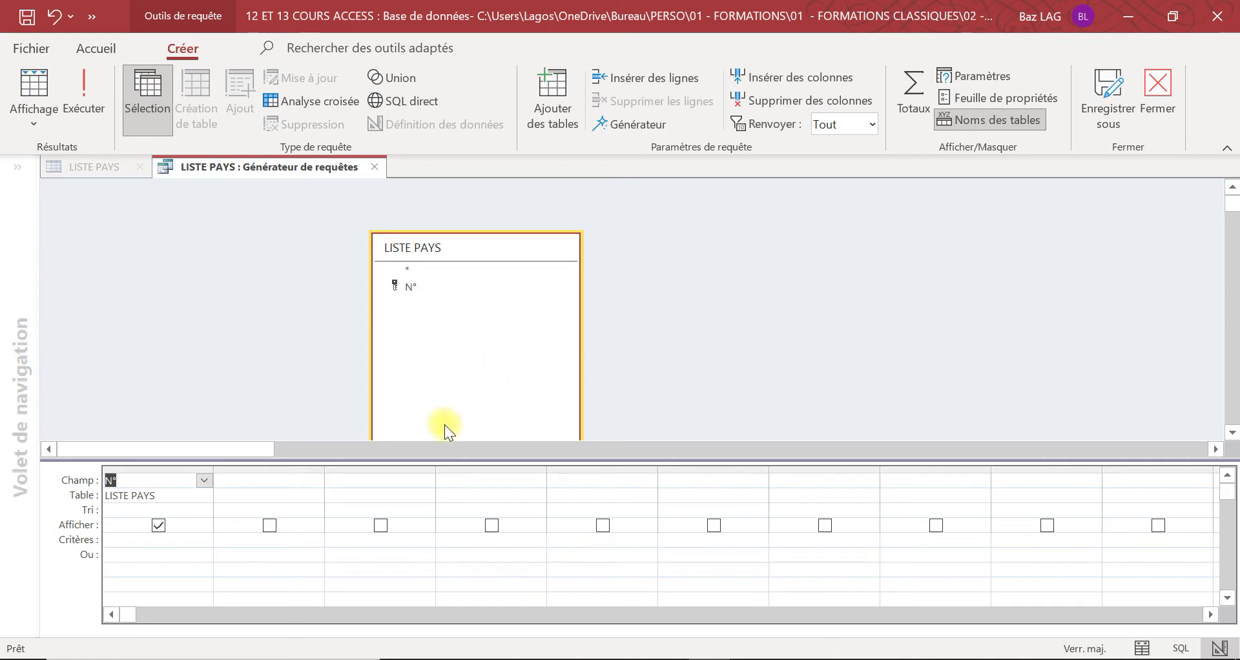
click(86, 92)
click(593, 400)
click(36, 120)
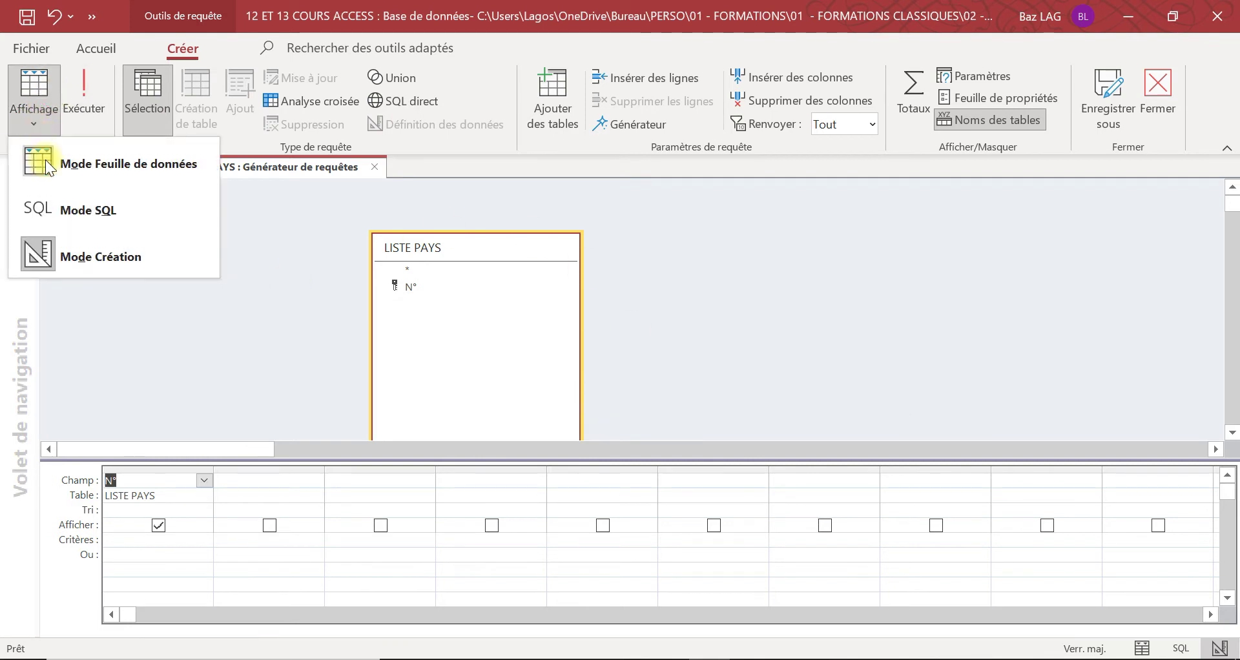
click(373, 204)
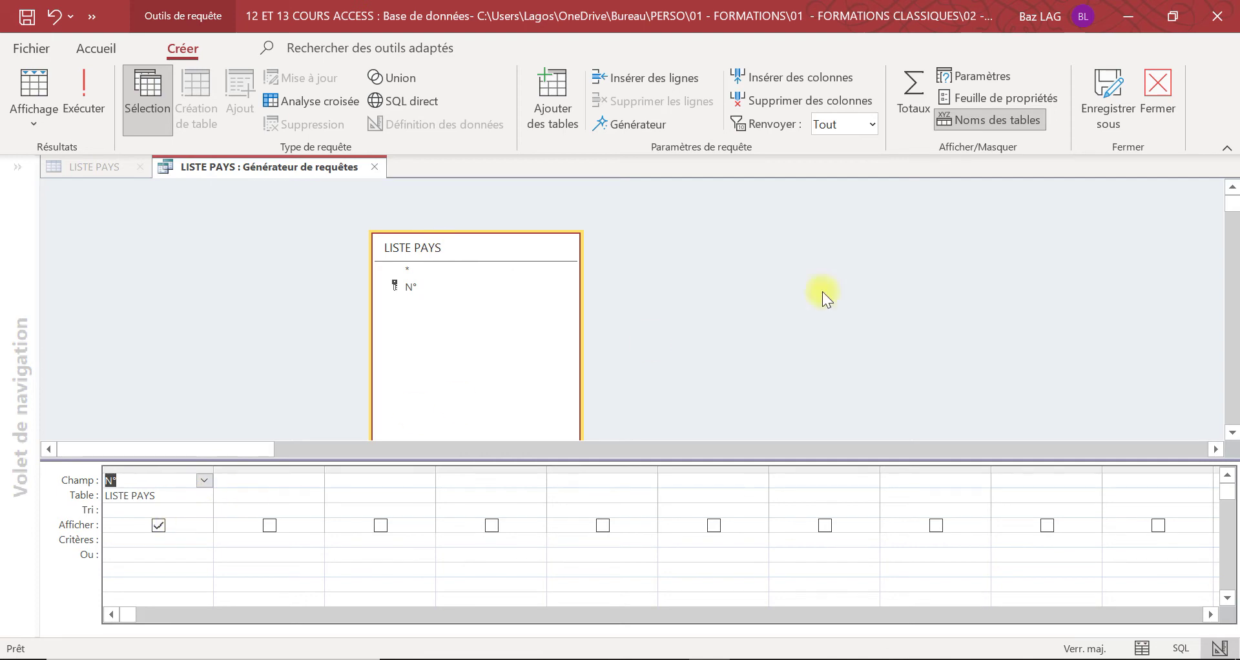
click(1154, 96)
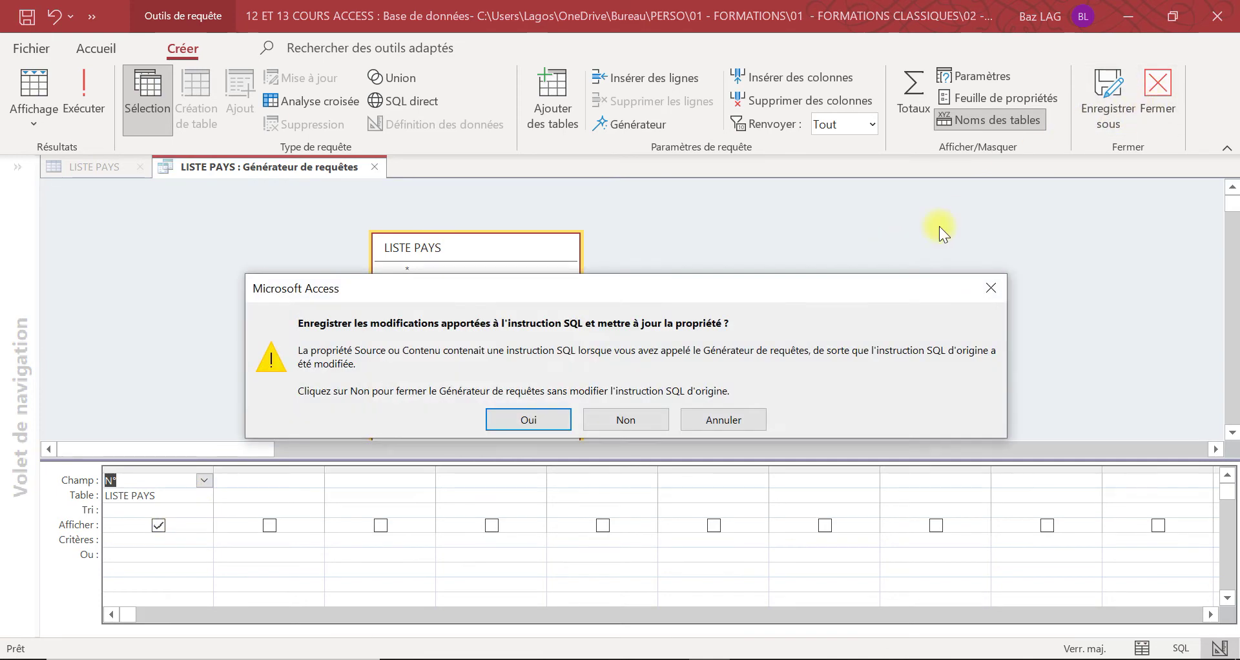
click(604, 418)
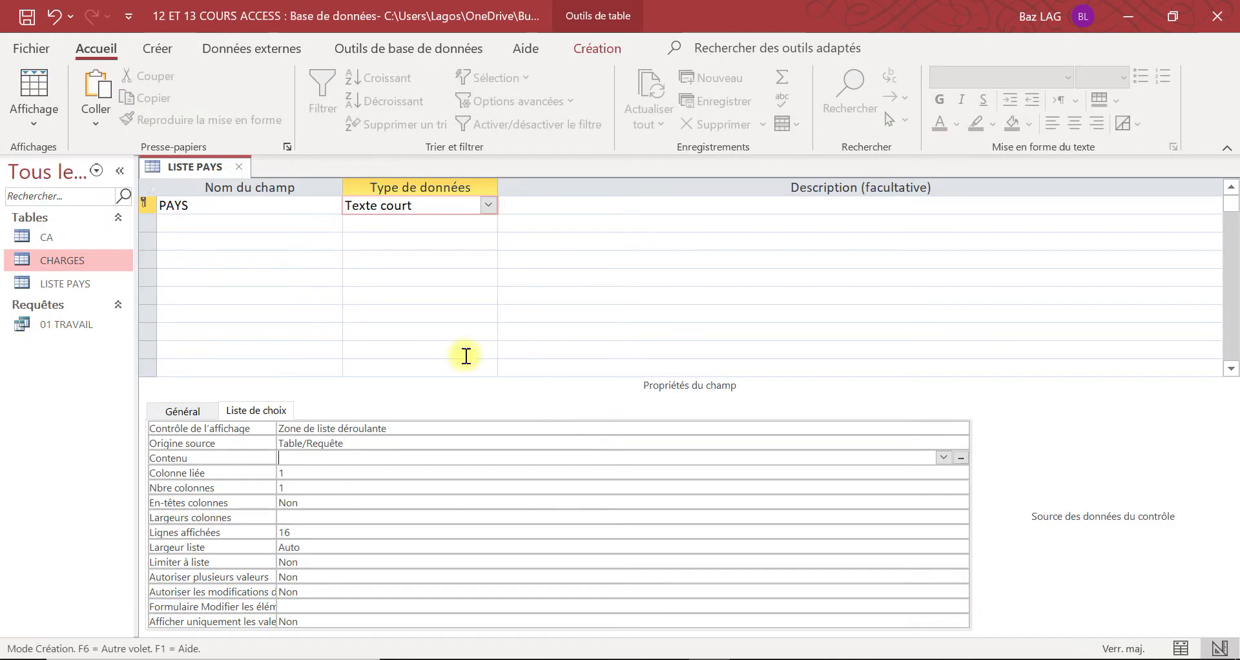
Remove the primary key from the PAYS field
click(238, 256)
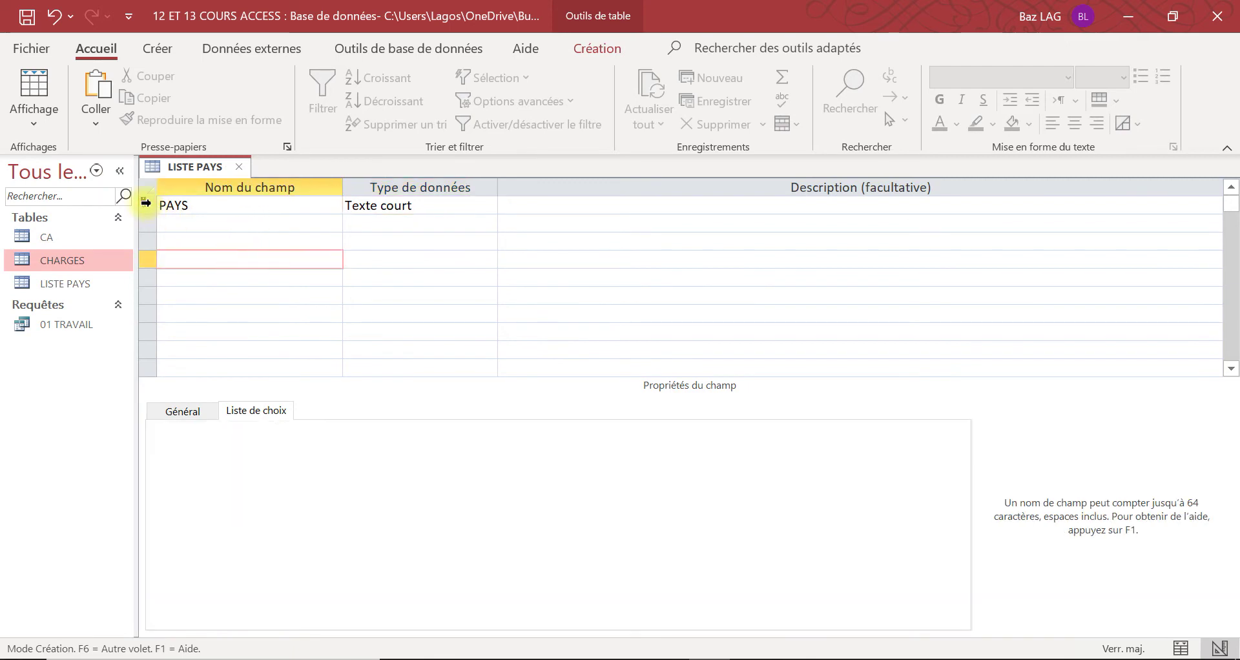
click(147, 205)
right_click(147, 210)
click(177, 219)
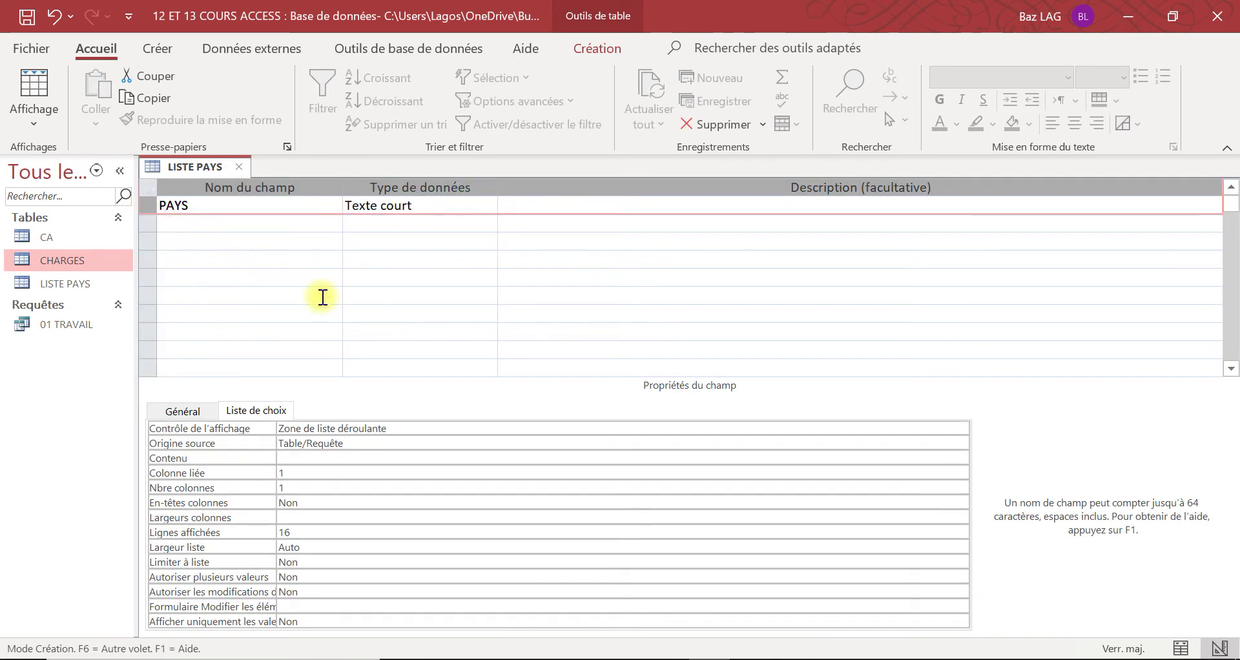
Open the query builder for the PAYS field's Contenu and add the N° field from the LISTE PAYS table
click(301, 459)
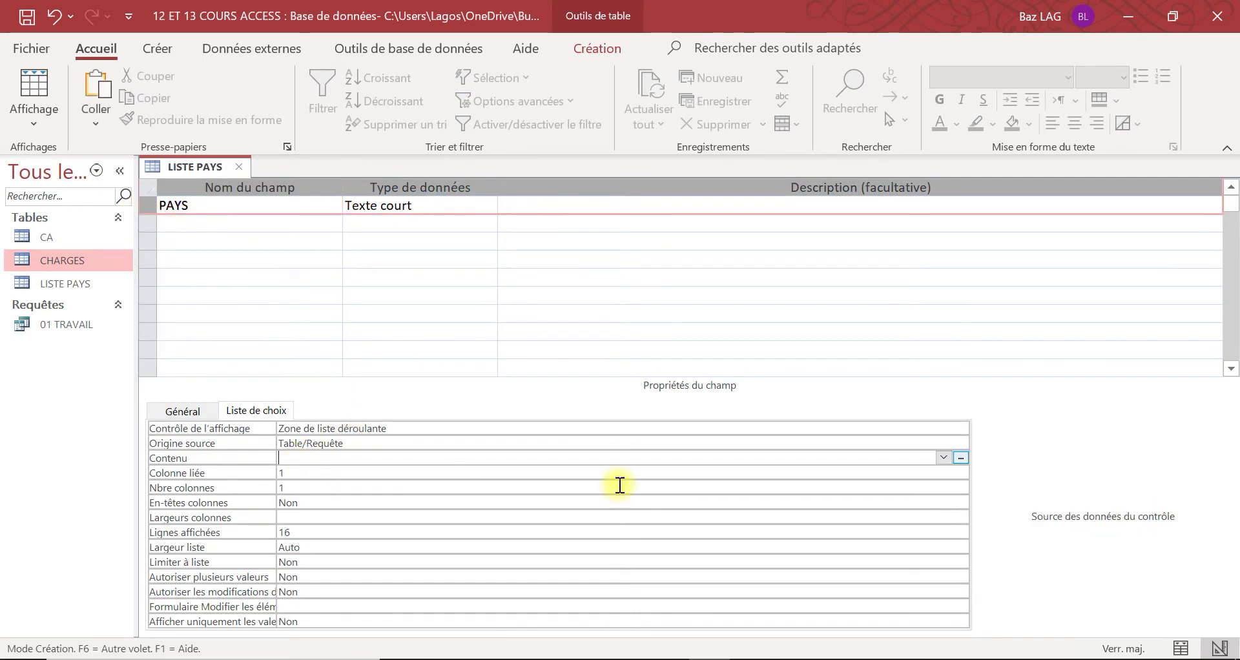
click(961, 457)
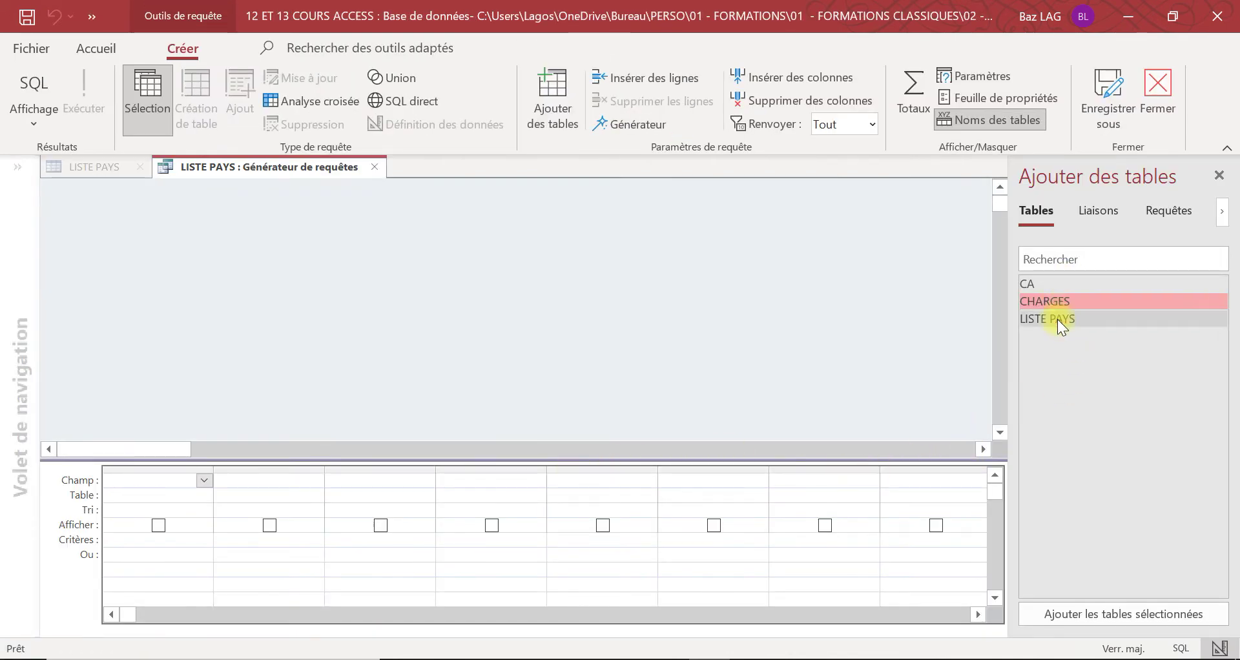
drag(1056, 319, 274, 376)
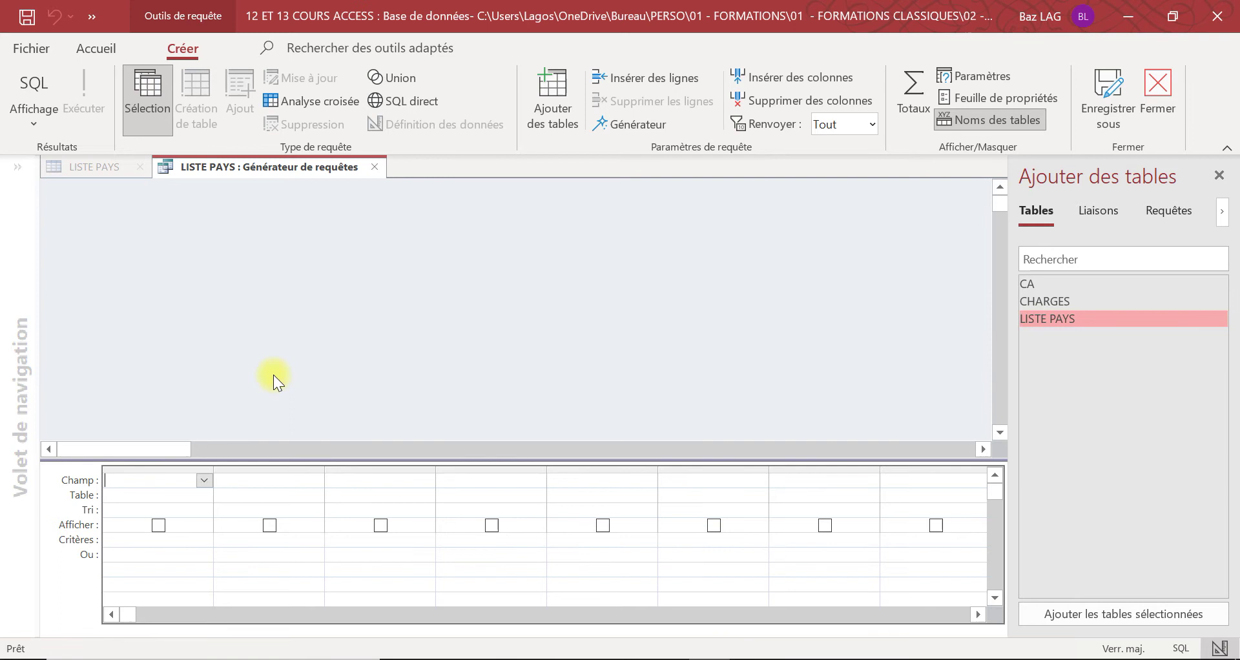
double_click(1048, 317)
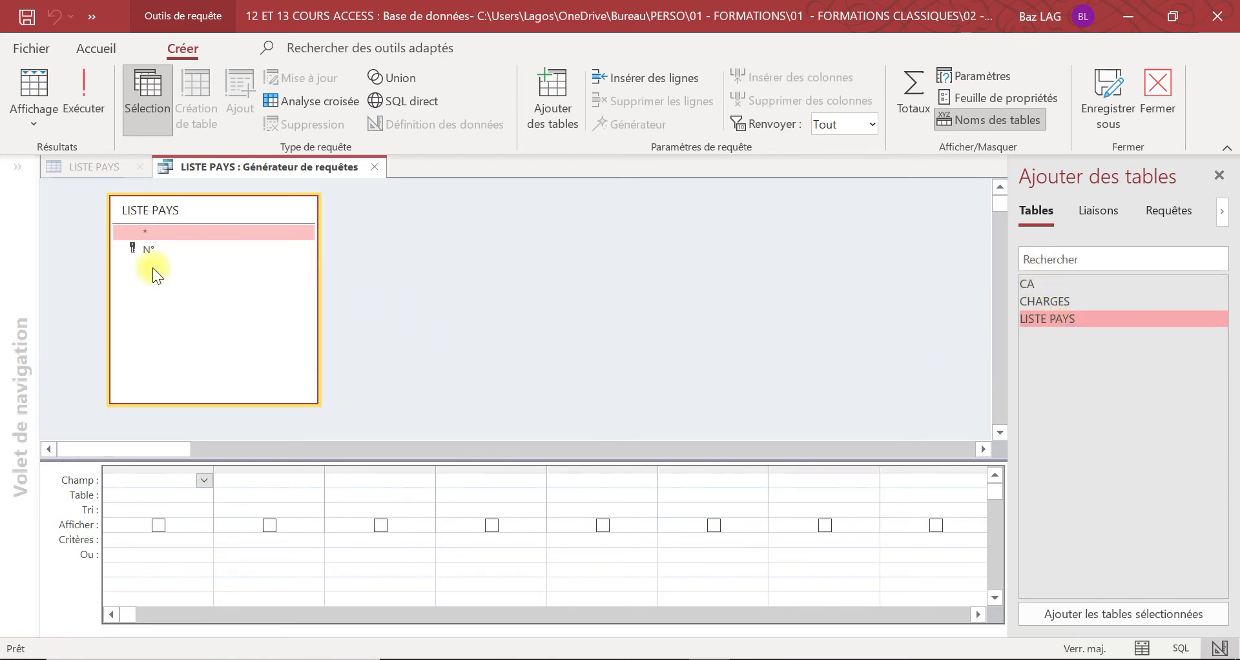
double_click(160, 248)
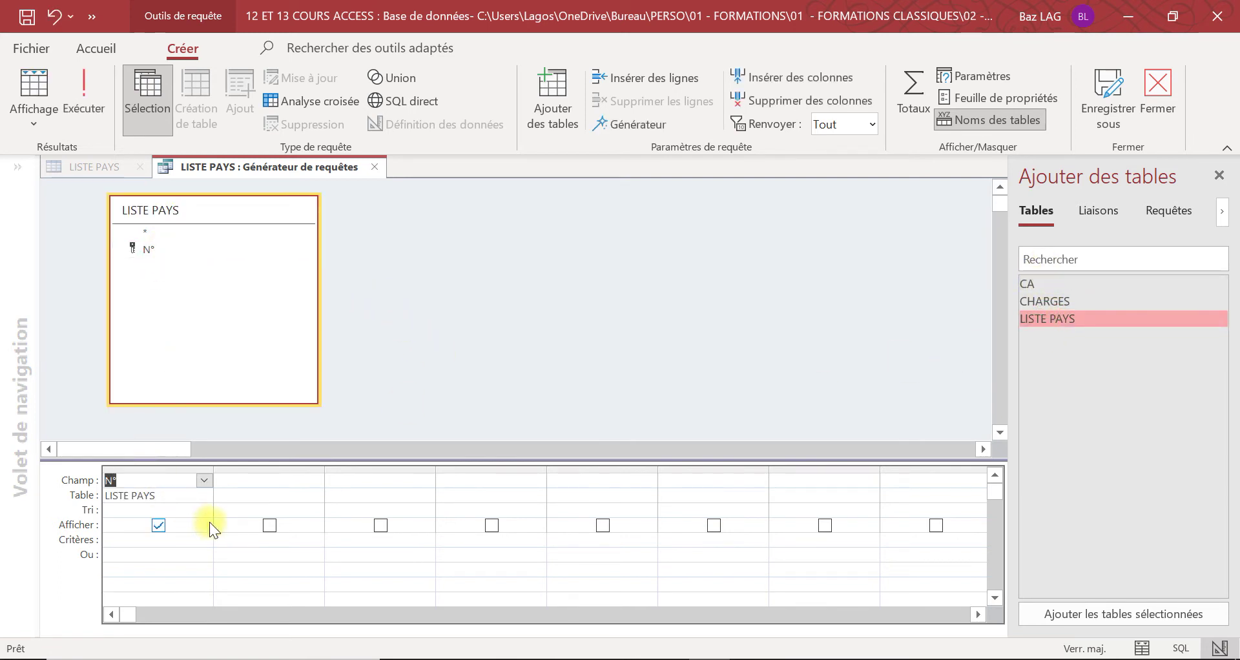
click(174, 495)
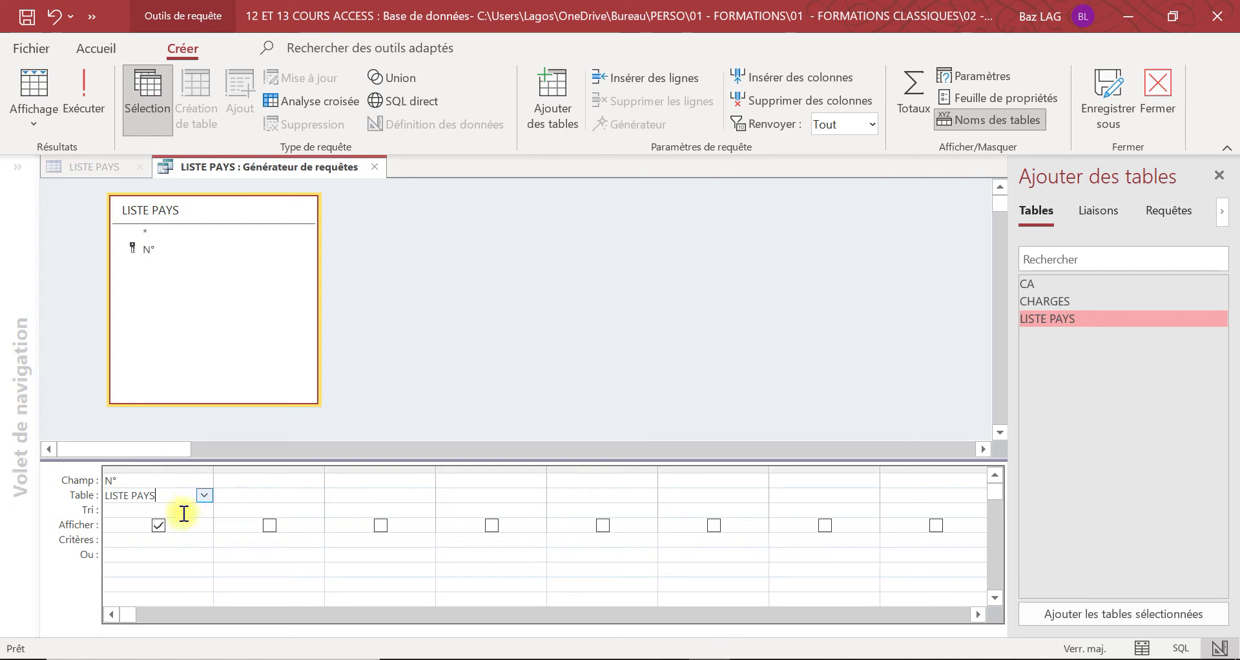
Try to run the N° query, and close the query builder while saving the SQL changes to Contenu
click(83, 100)
click(578, 394)
click(373, 168)
click(505, 417)
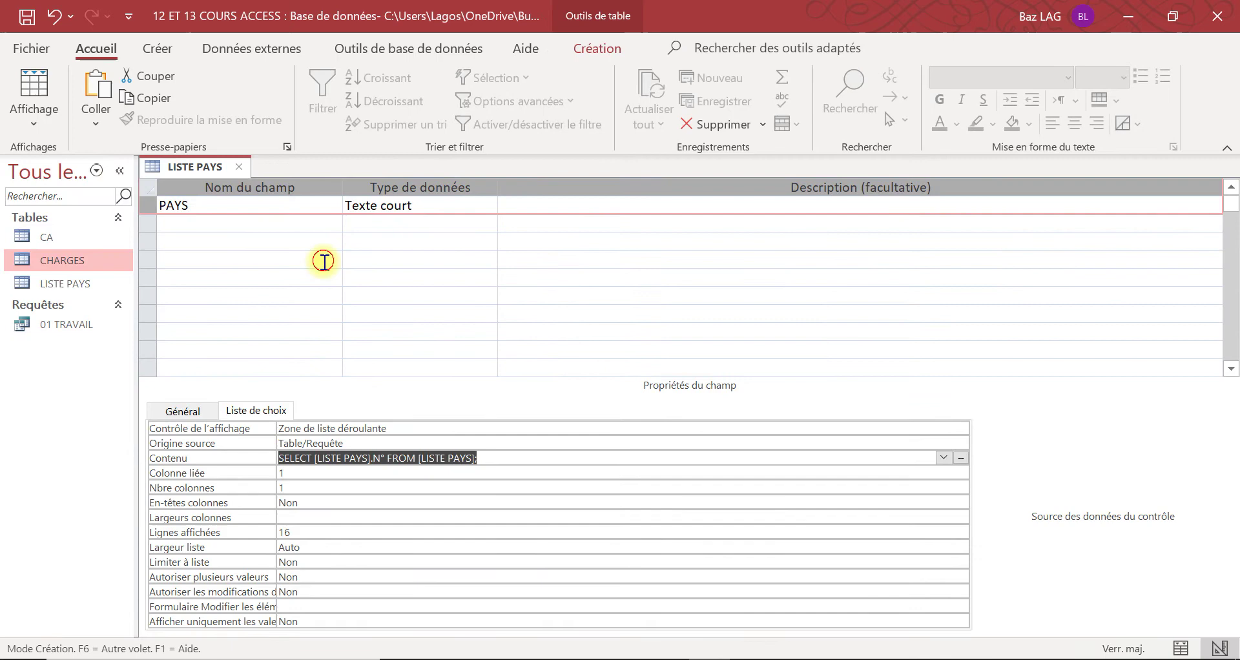
Save the LISTE PAYS table design and close the table
click(316, 259)
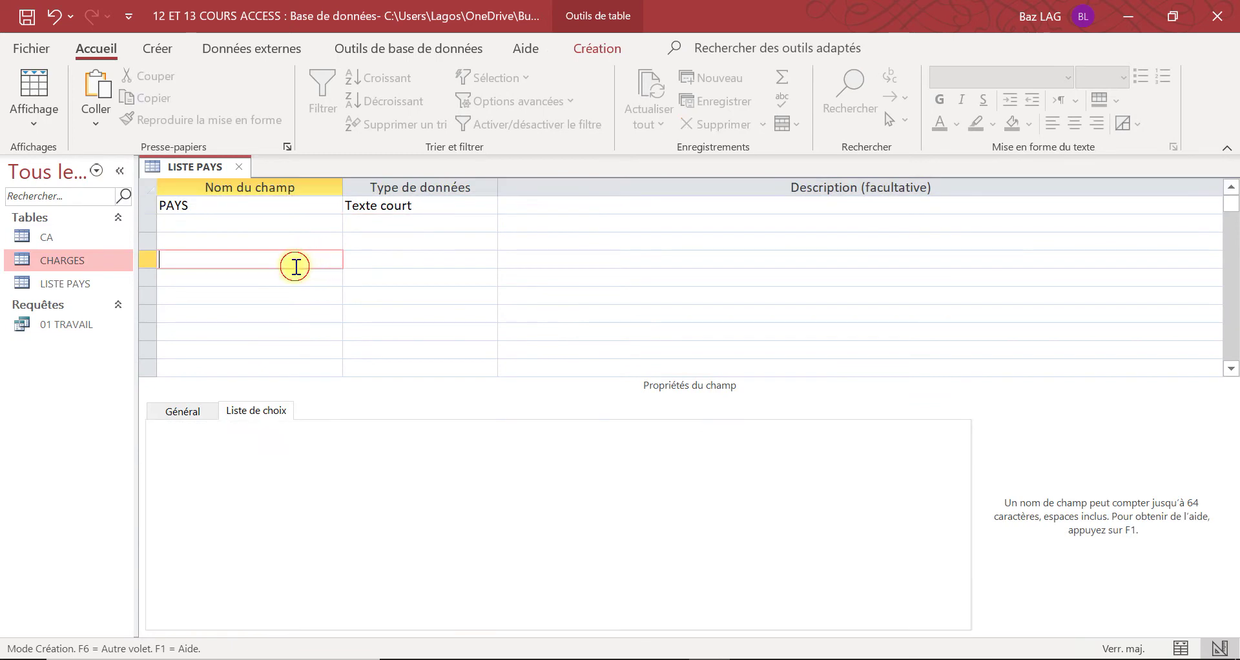
click(277, 204)
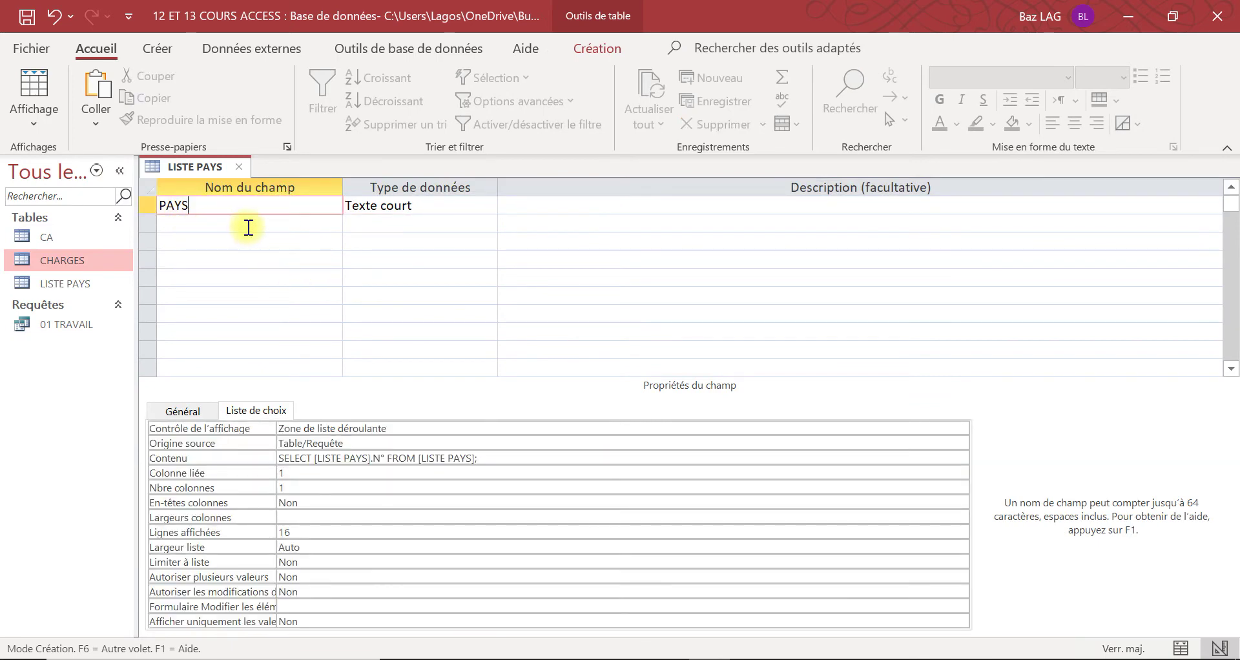
key(ctrl+s)
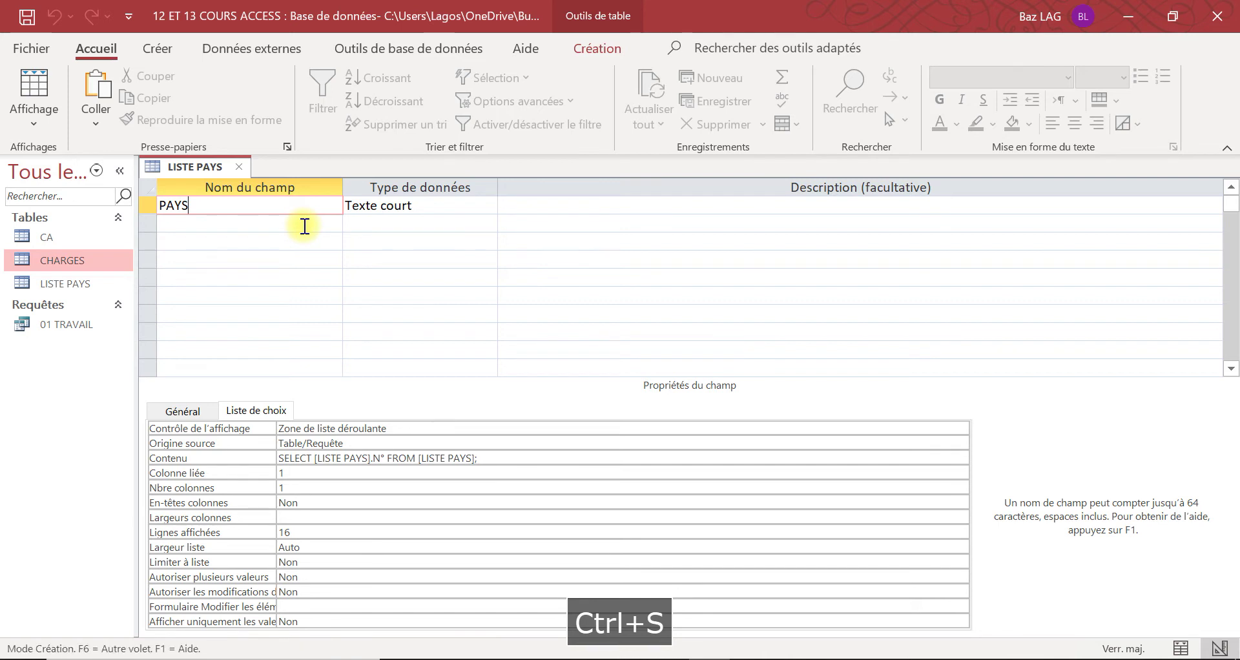
click(239, 166)
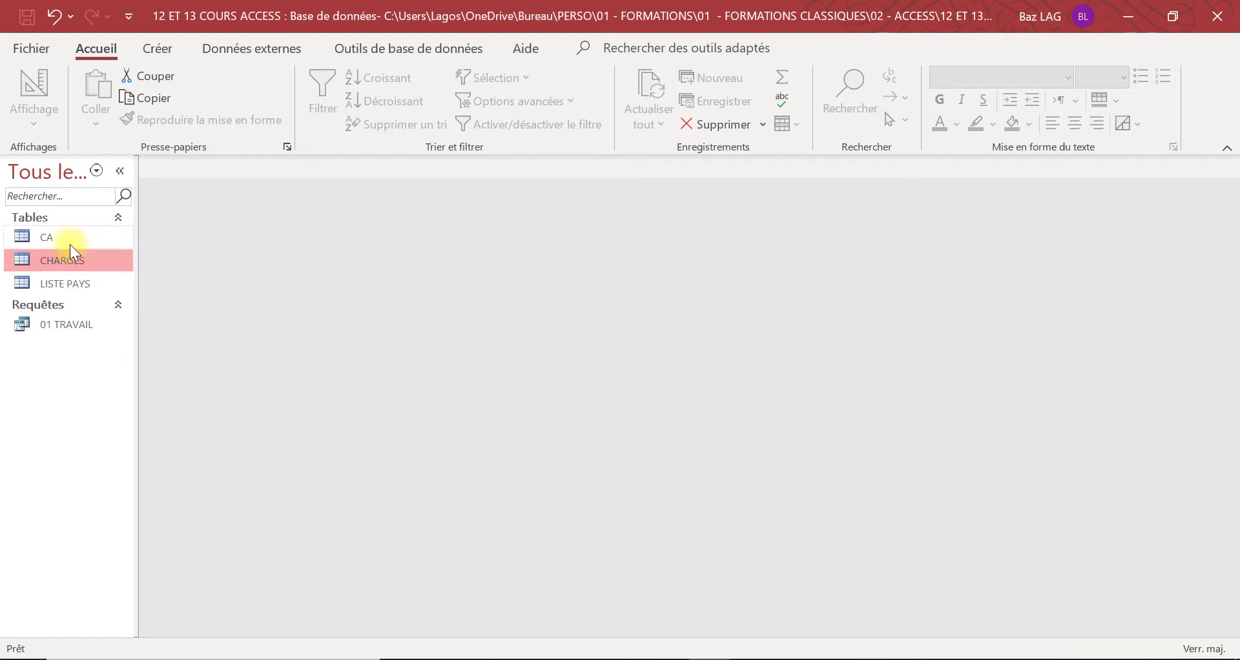
Open the LISTE PAYS table and test the PAYS field's drop-down list, cancelling the parameter entry
double_click(71, 285)
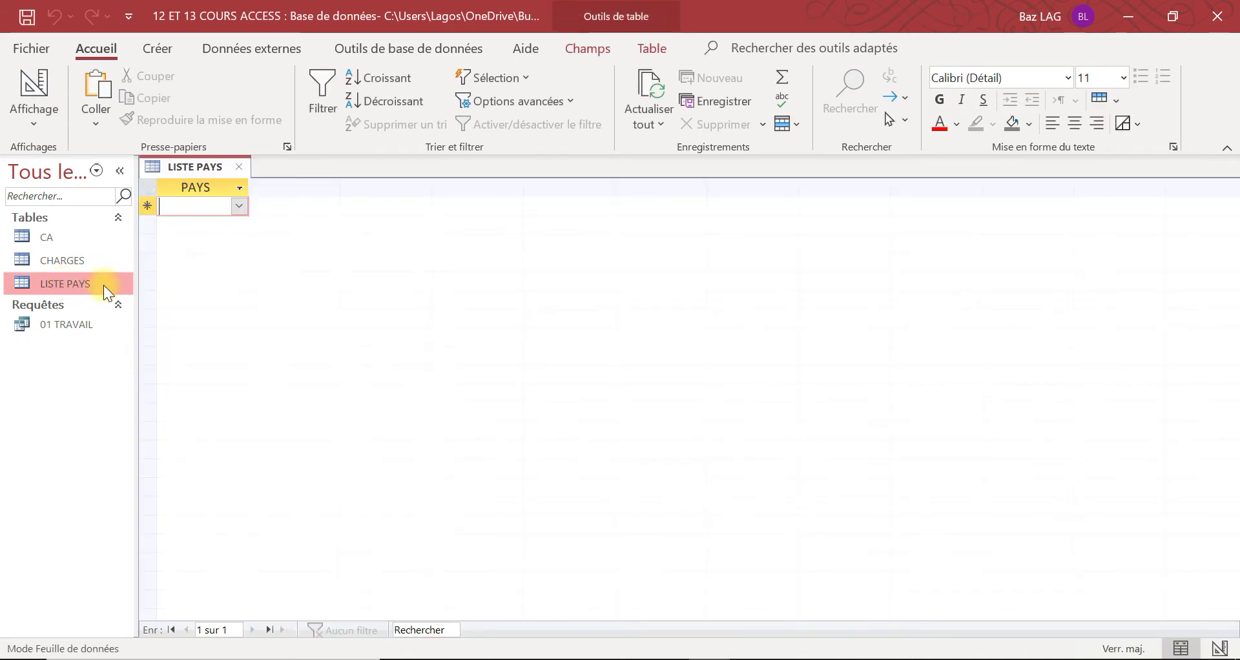
click(239, 206)
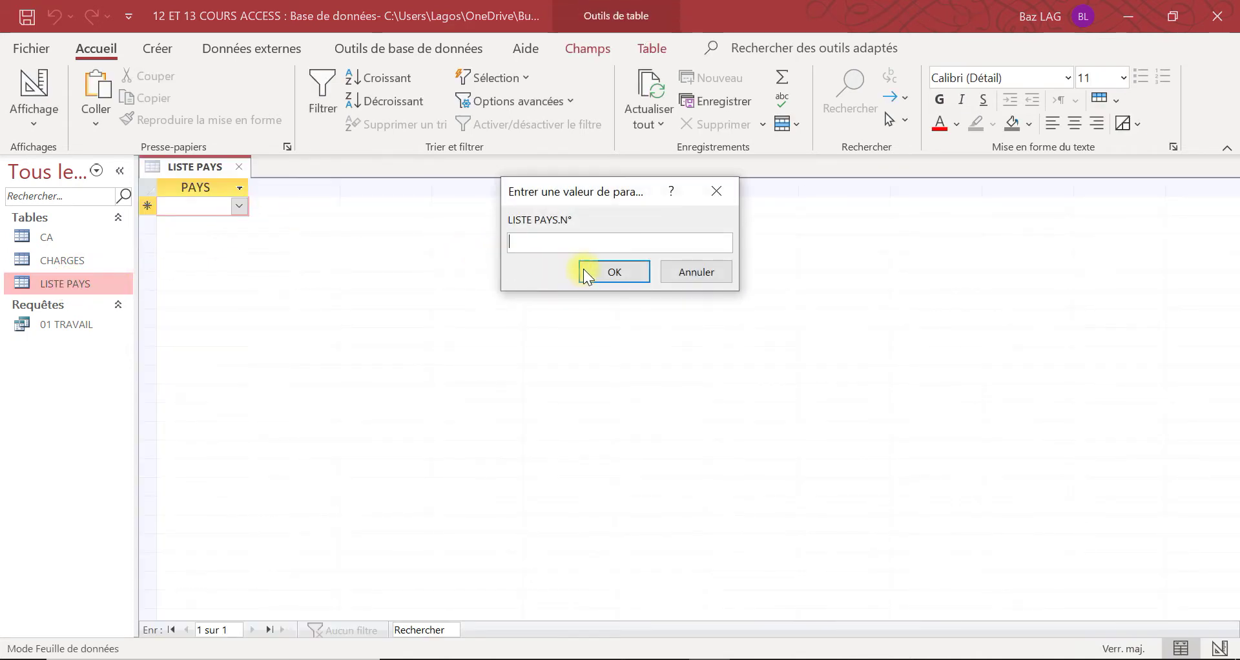
click(668, 270)
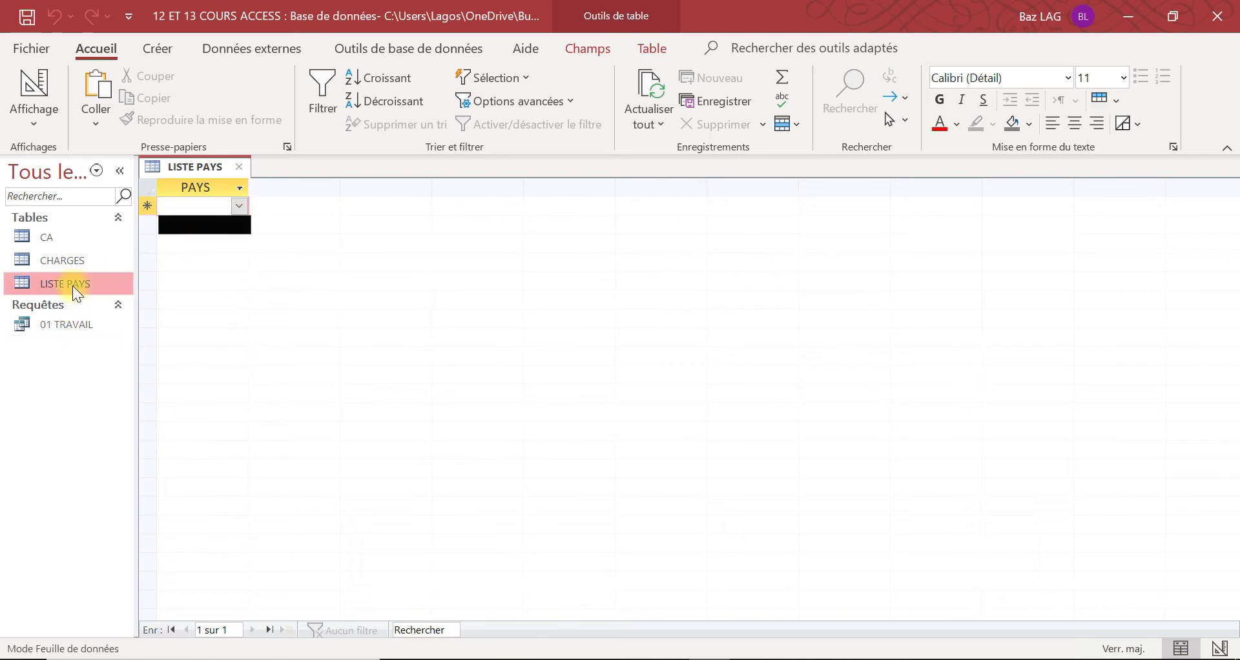
In the LISTE PAYS design view, clear the SQL statement from the PAYS field's Contenu lookup property
click(34, 120)
click(66, 211)
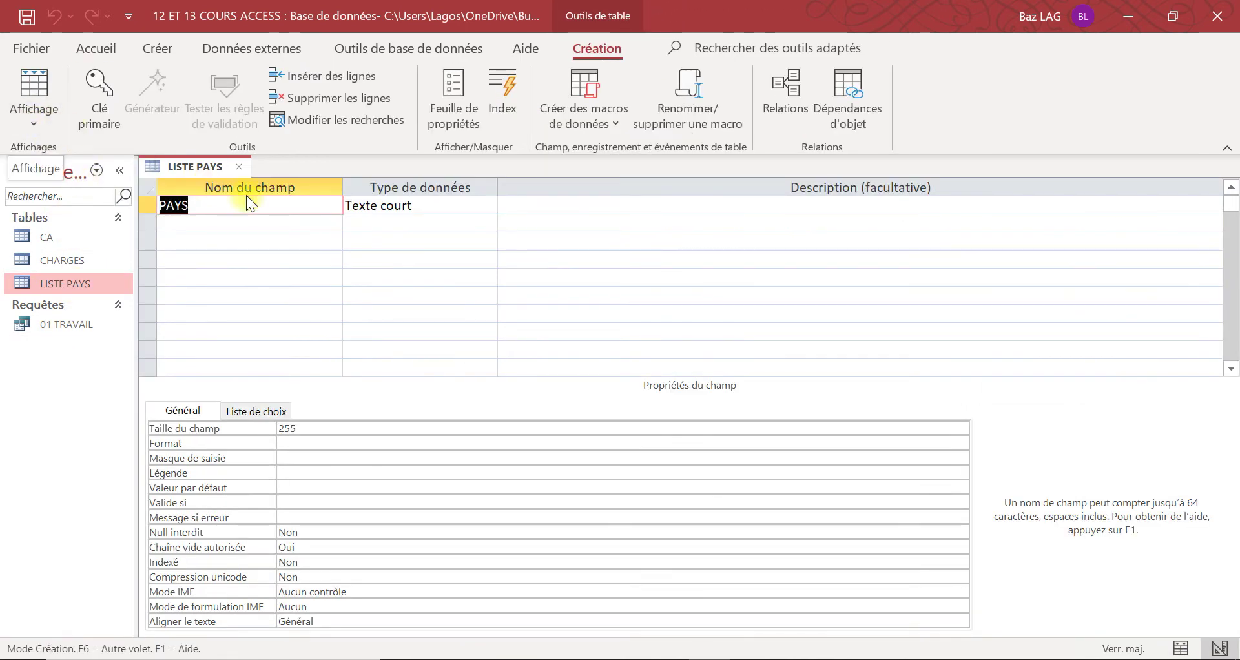
click(431, 212)
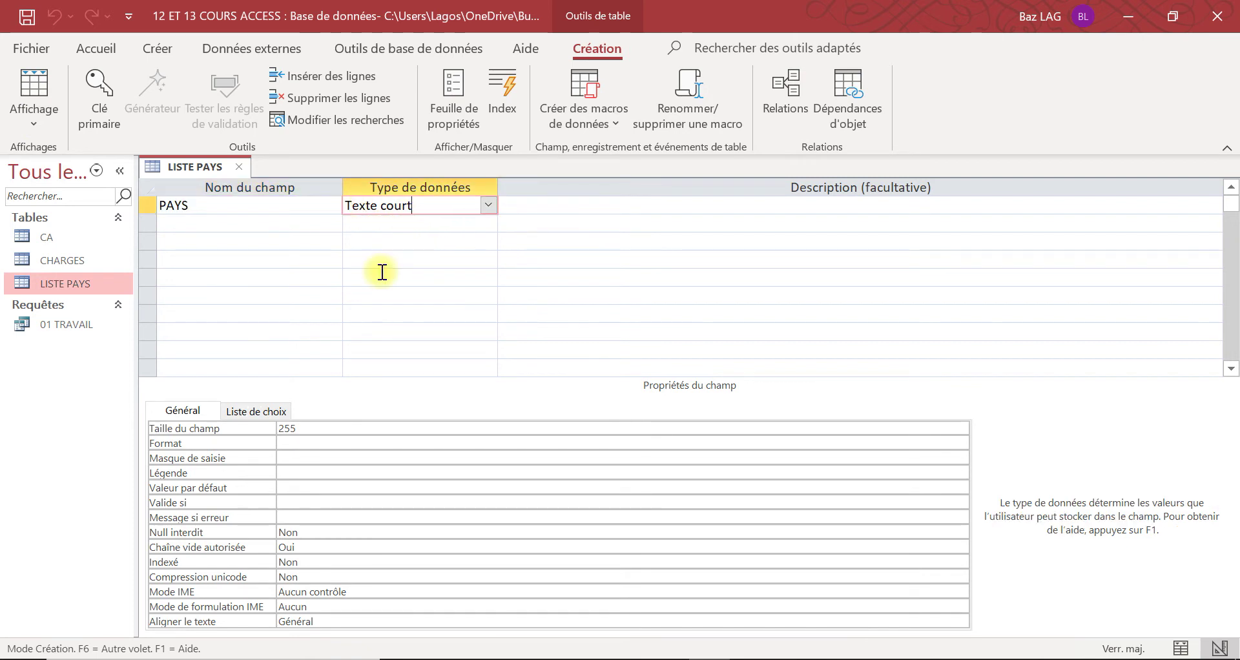
click(256, 412)
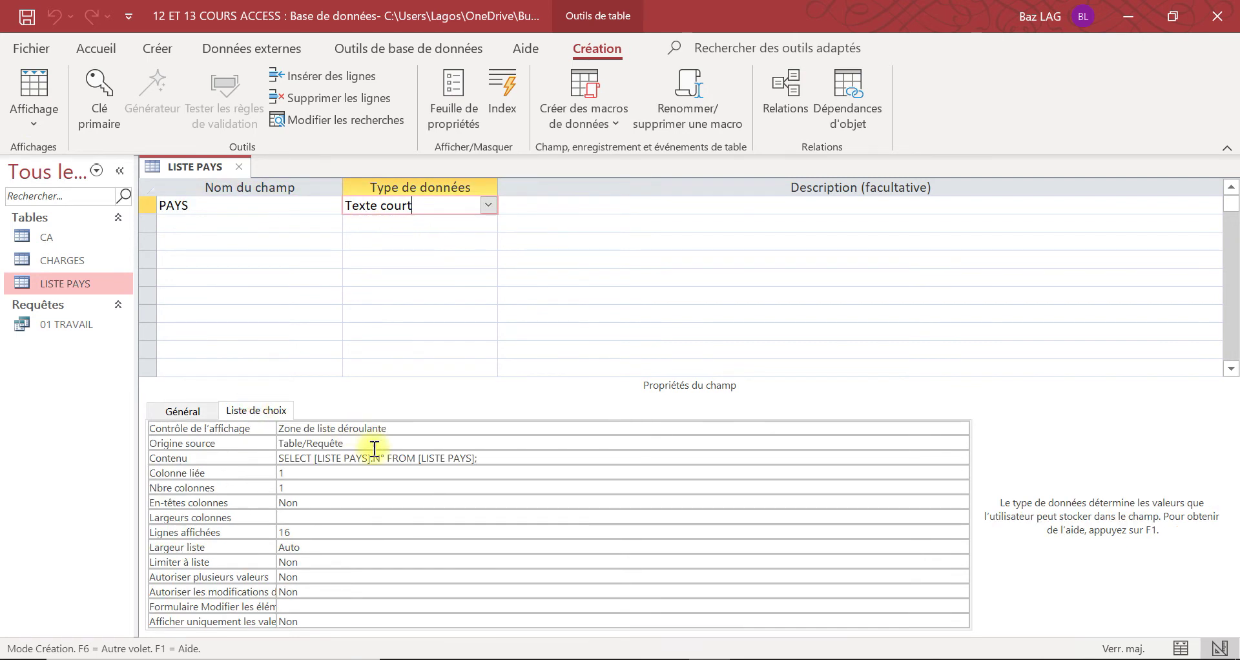
click(539, 459)
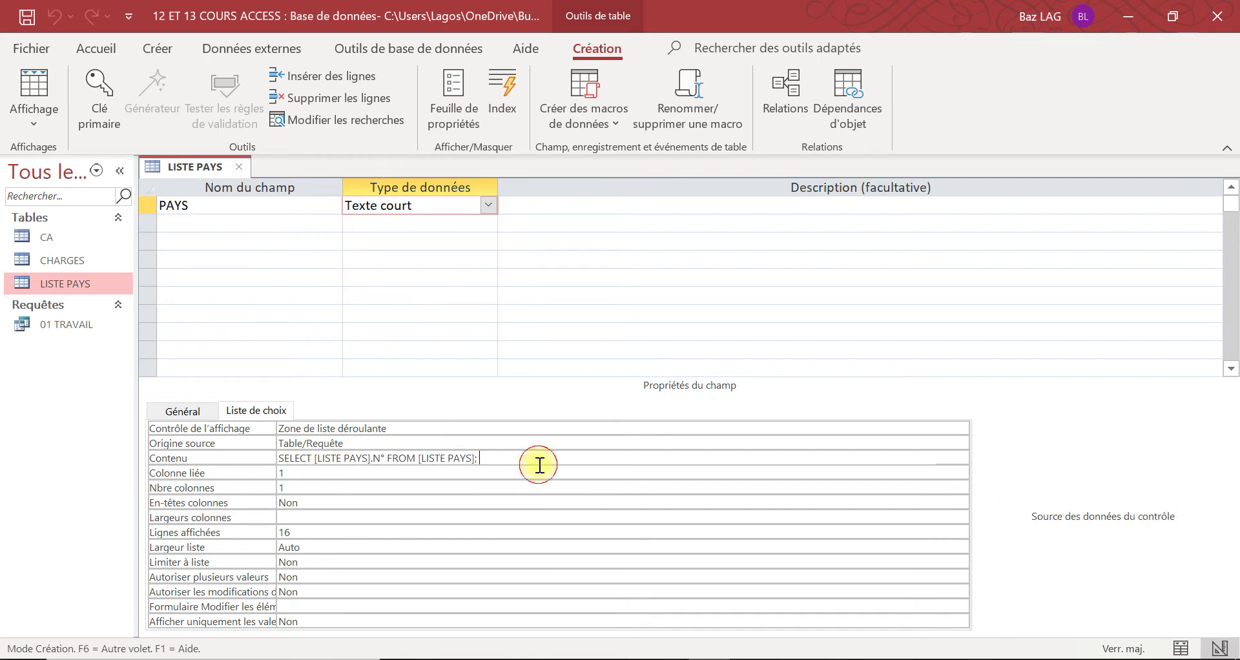
key(BackSpace)
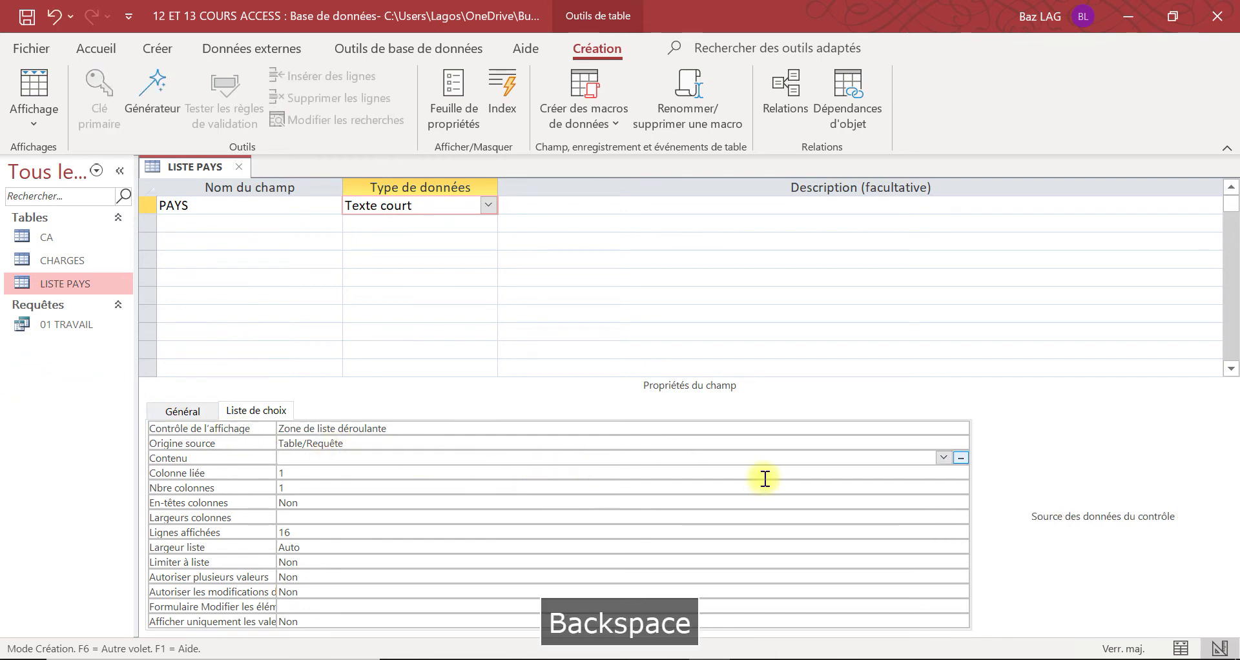
click(960, 458)
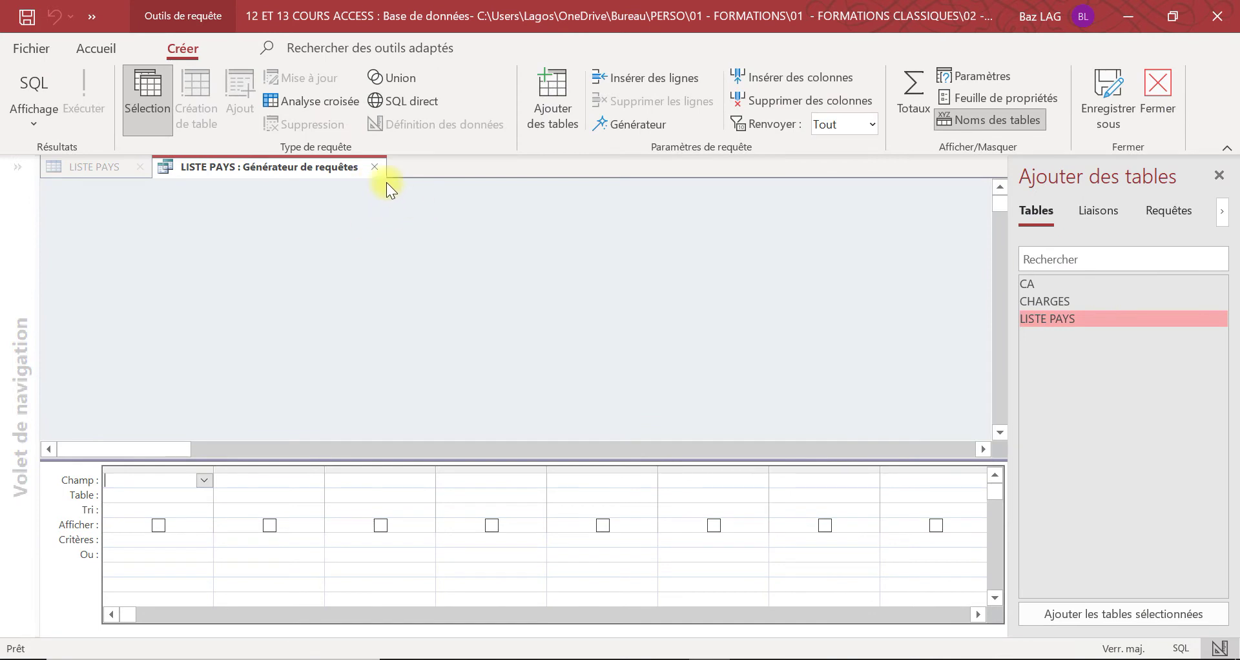
click(377, 166)
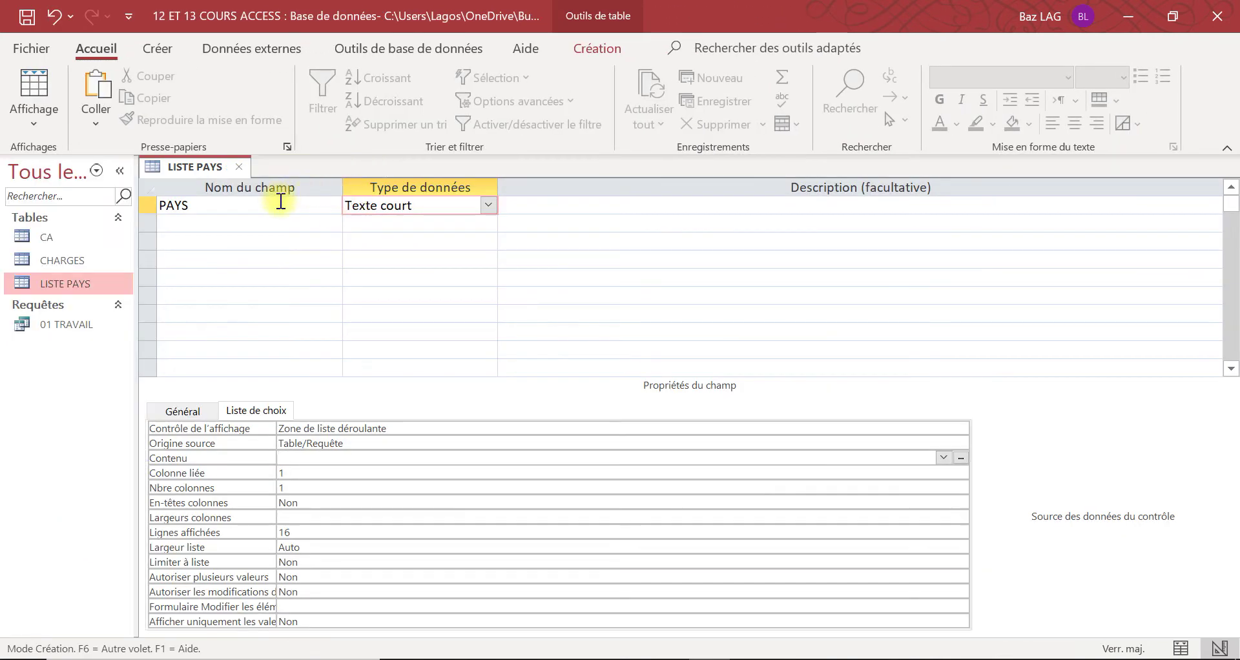
click(166, 55)
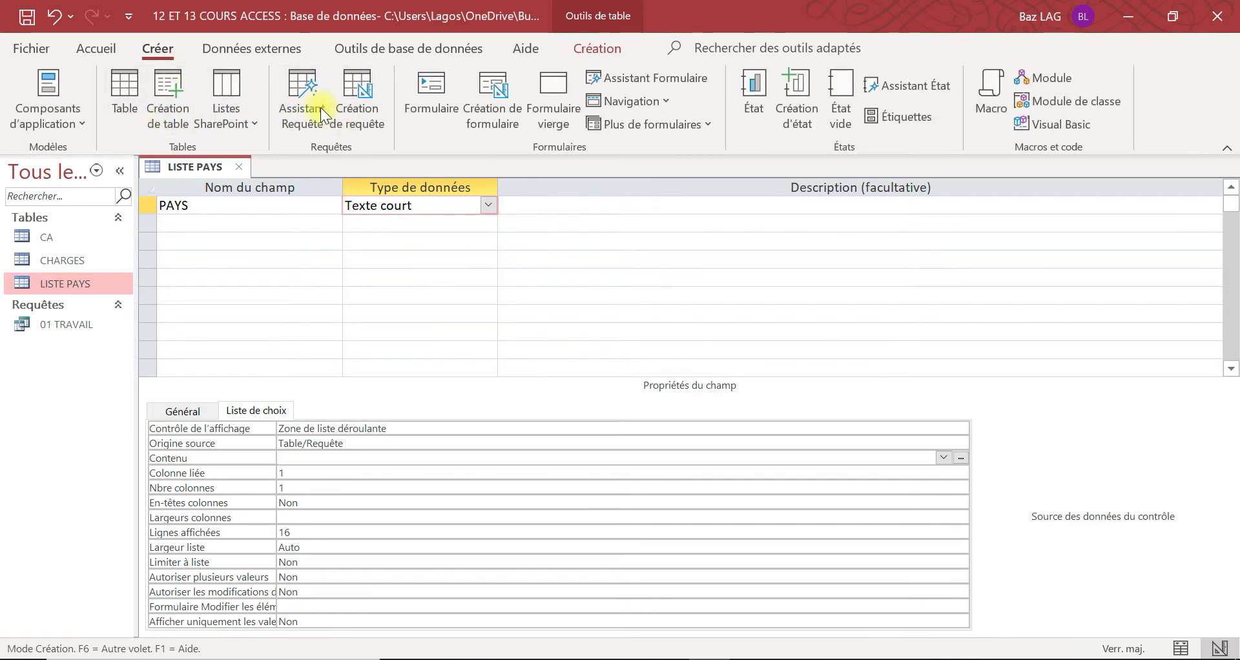
click(301, 94)
click(530, 399)
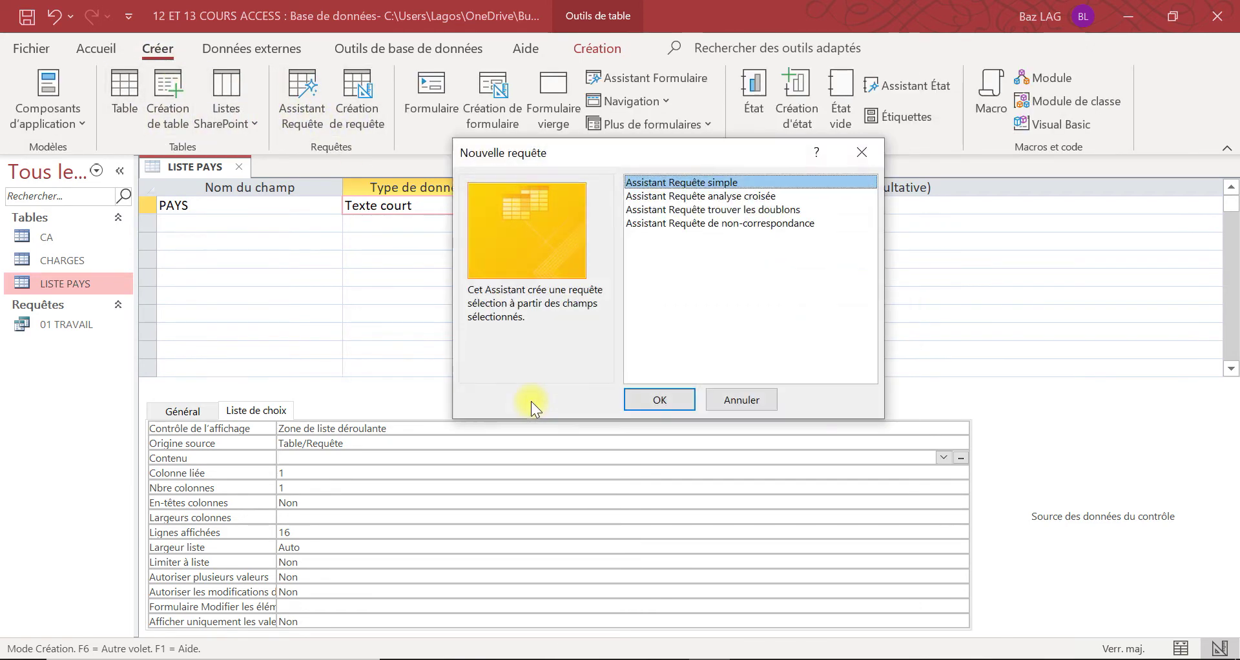
click(741, 400)
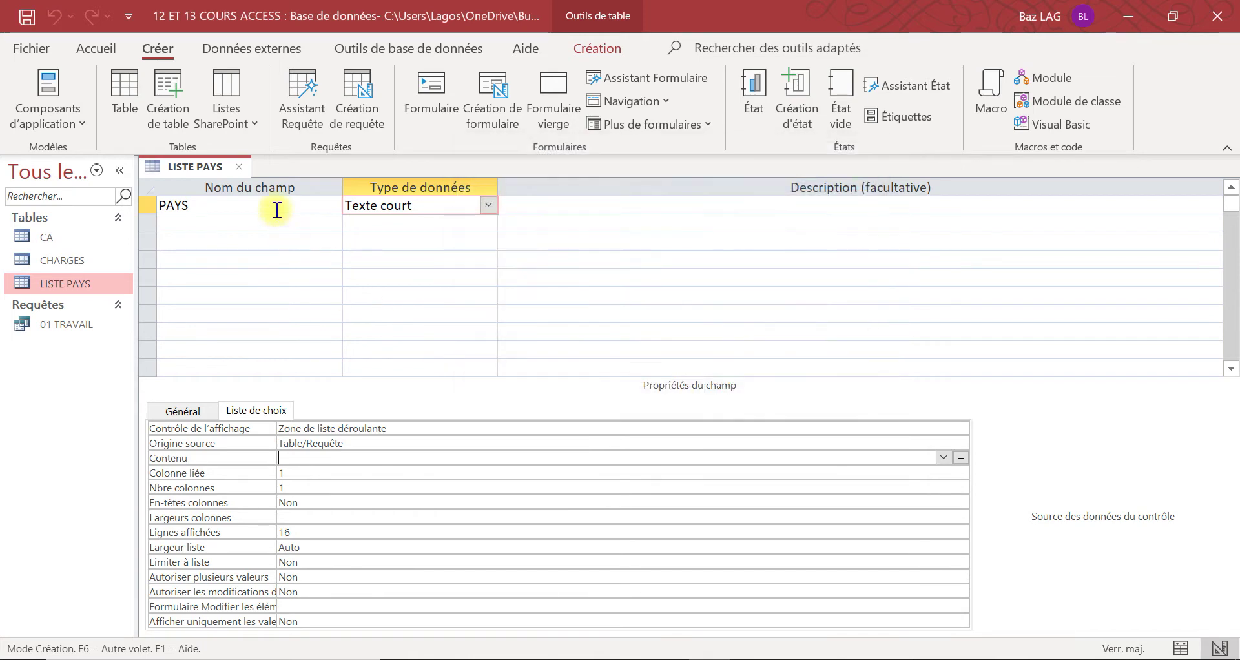
Close the LISTE PAYS table, examine the results and SQL of the 01 TRAVAIL query, and close the query
click(239, 168)
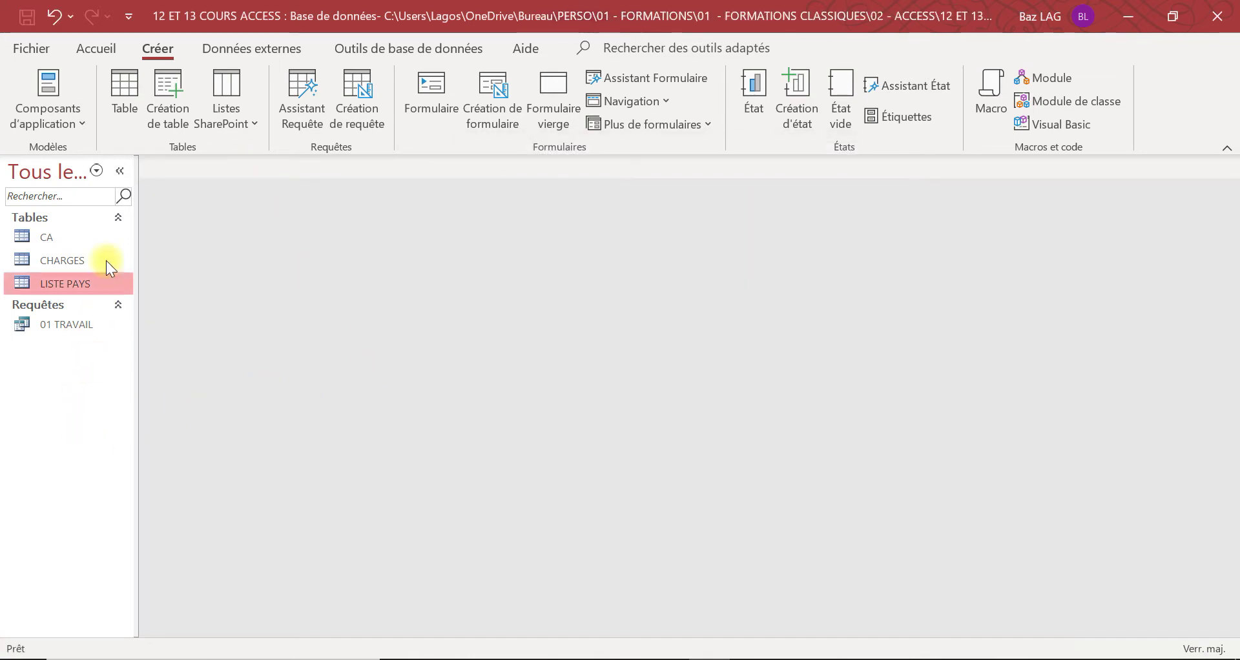
double_click(49, 326)
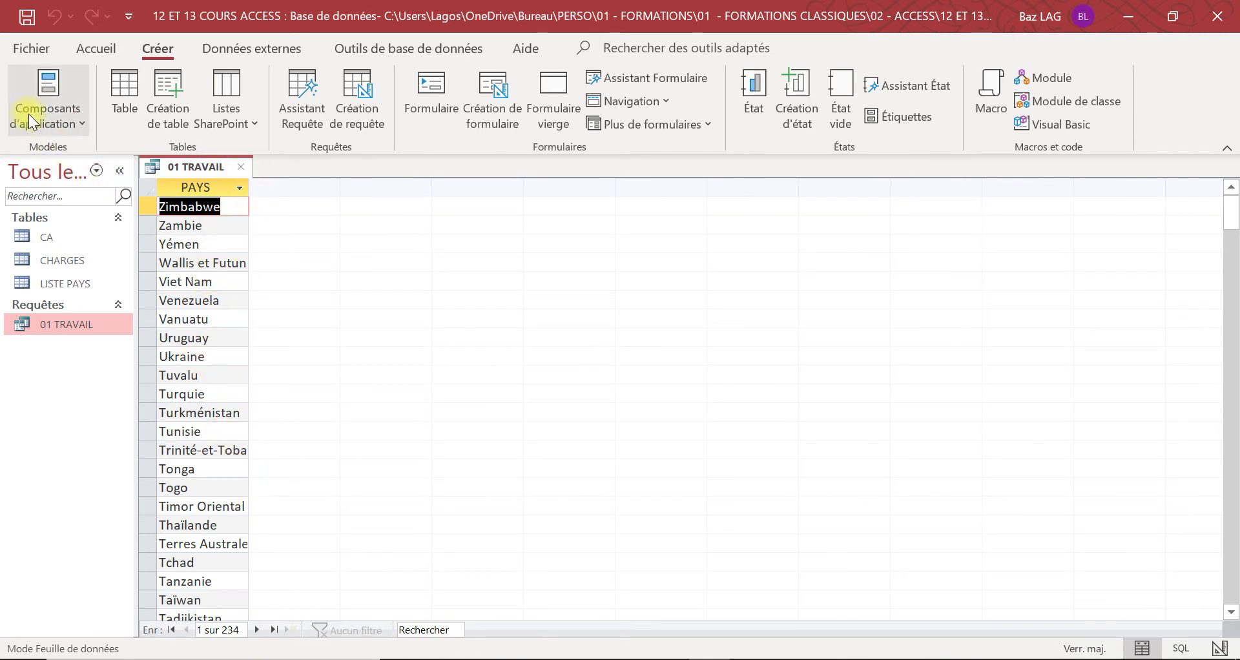
click(84, 54)
click(49, 128)
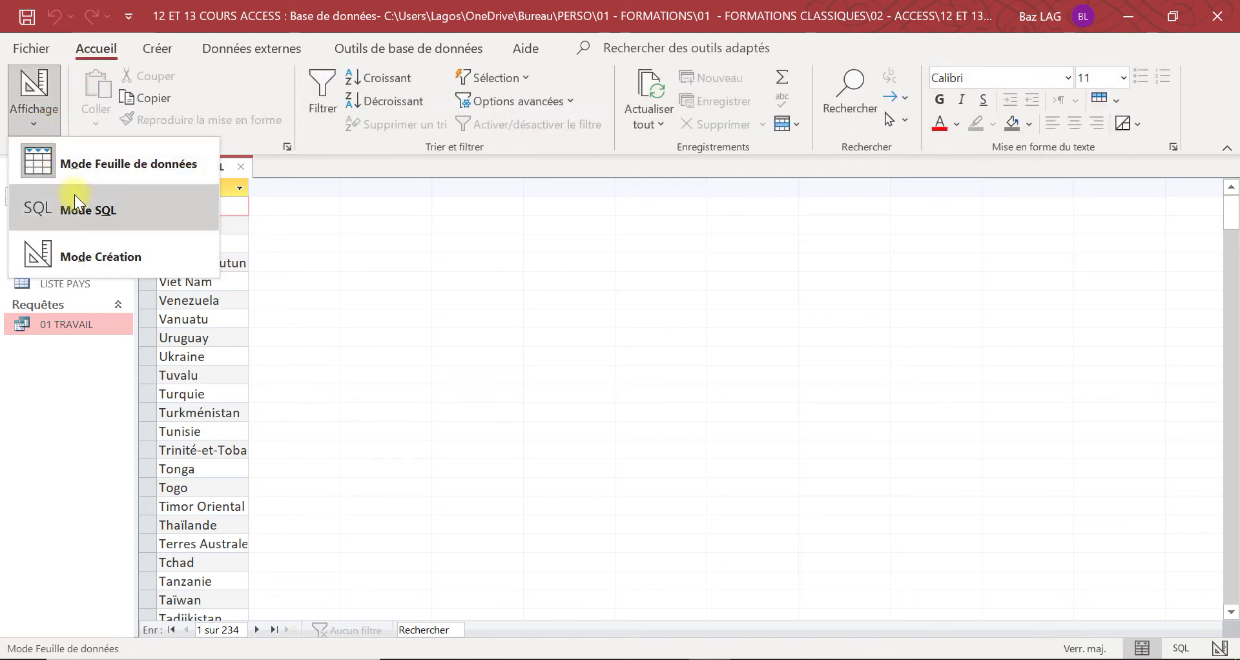
click(77, 204)
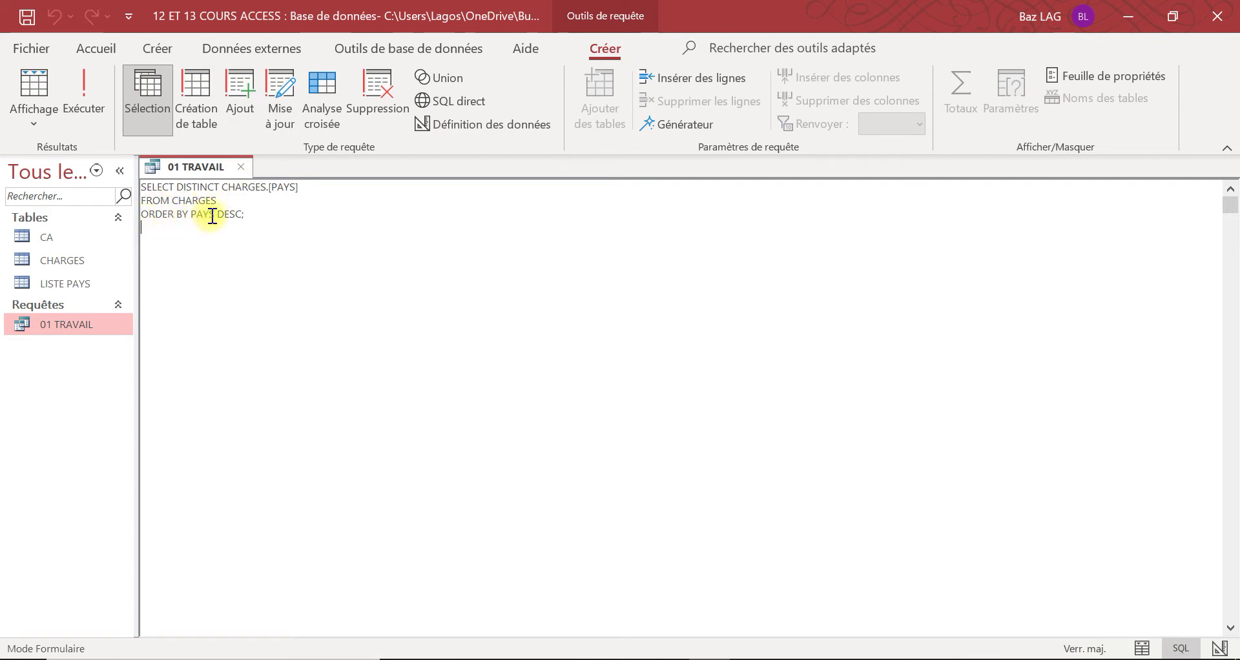
click(240, 167)
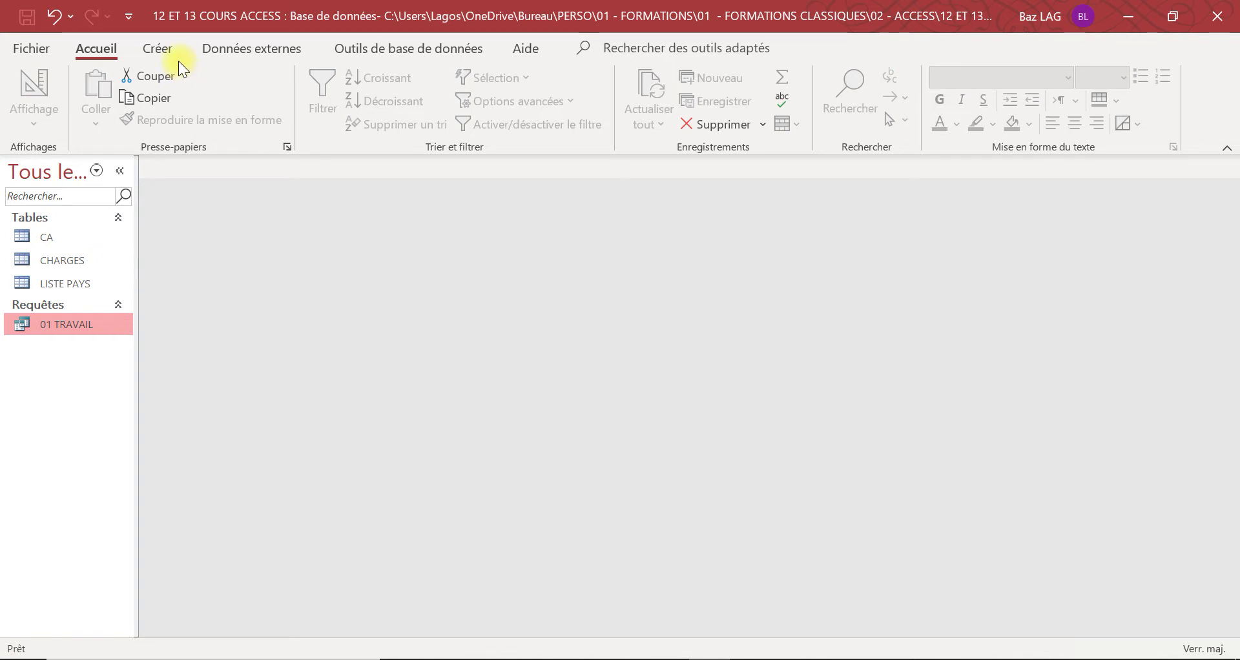
Reopen the LISTE PAYS table and check the PAYS field's drop-down list
double_click(75, 280)
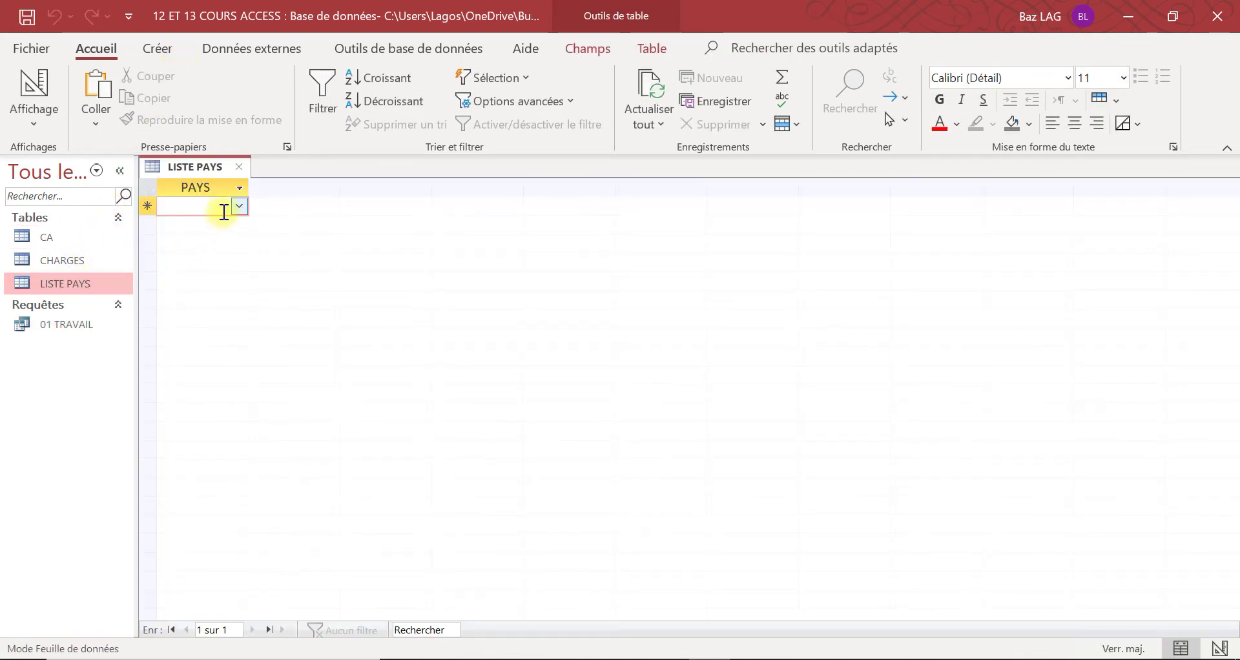
click(238, 207)
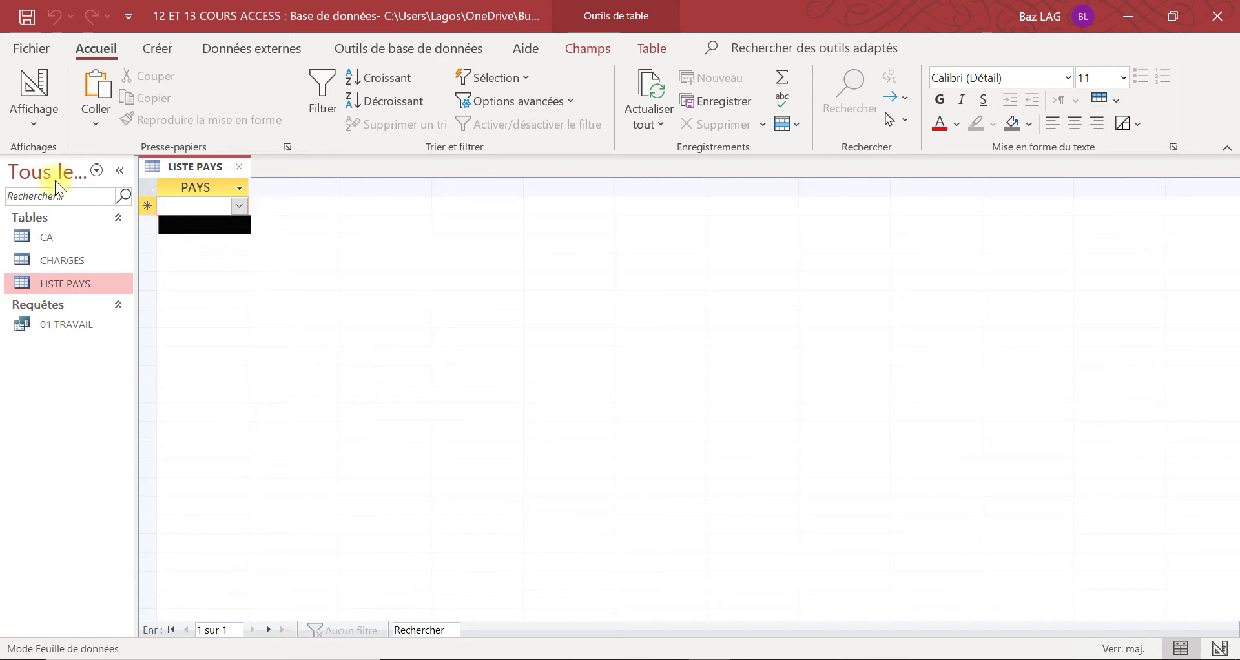
In the LISTE PAYS design view, open the query builder for the PAYS field's Contenu lookup property
click(32, 118)
click(58, 201)
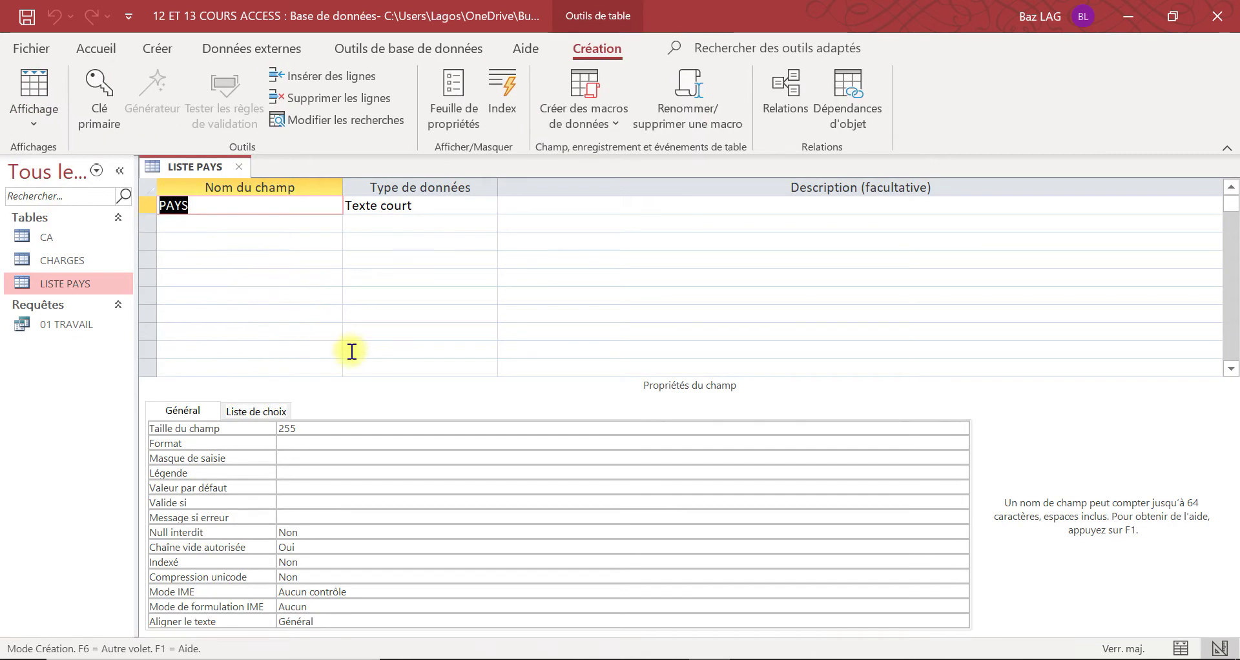
click(256, 411)
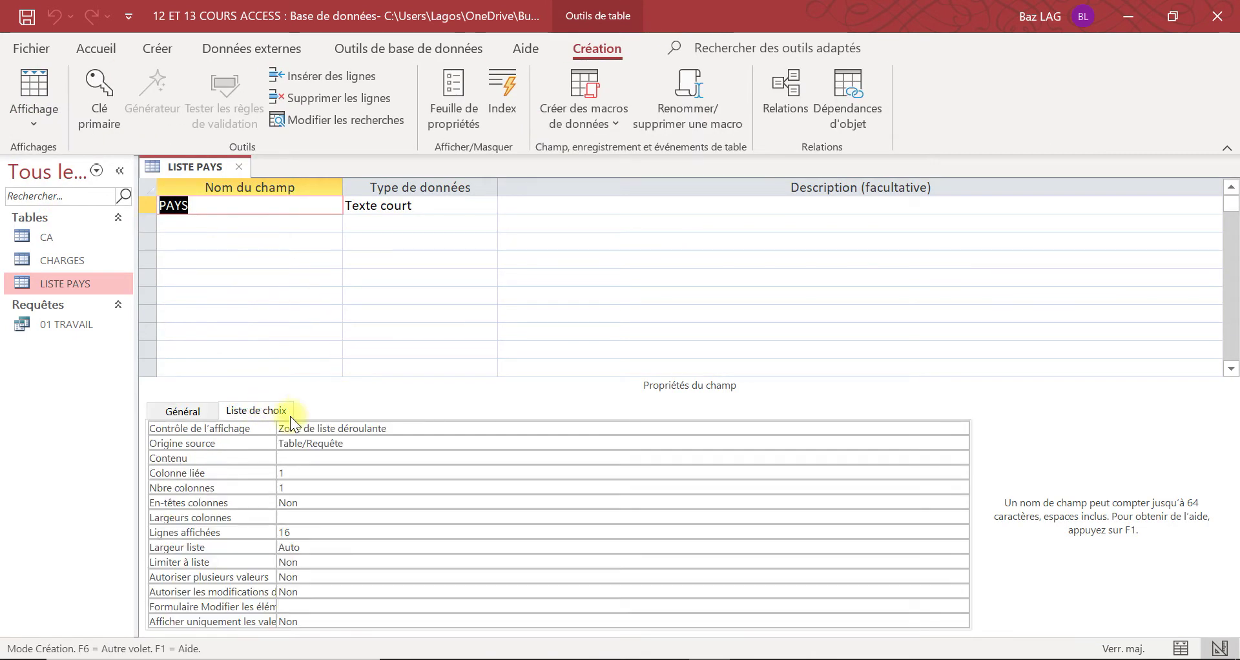
click(331, 458)
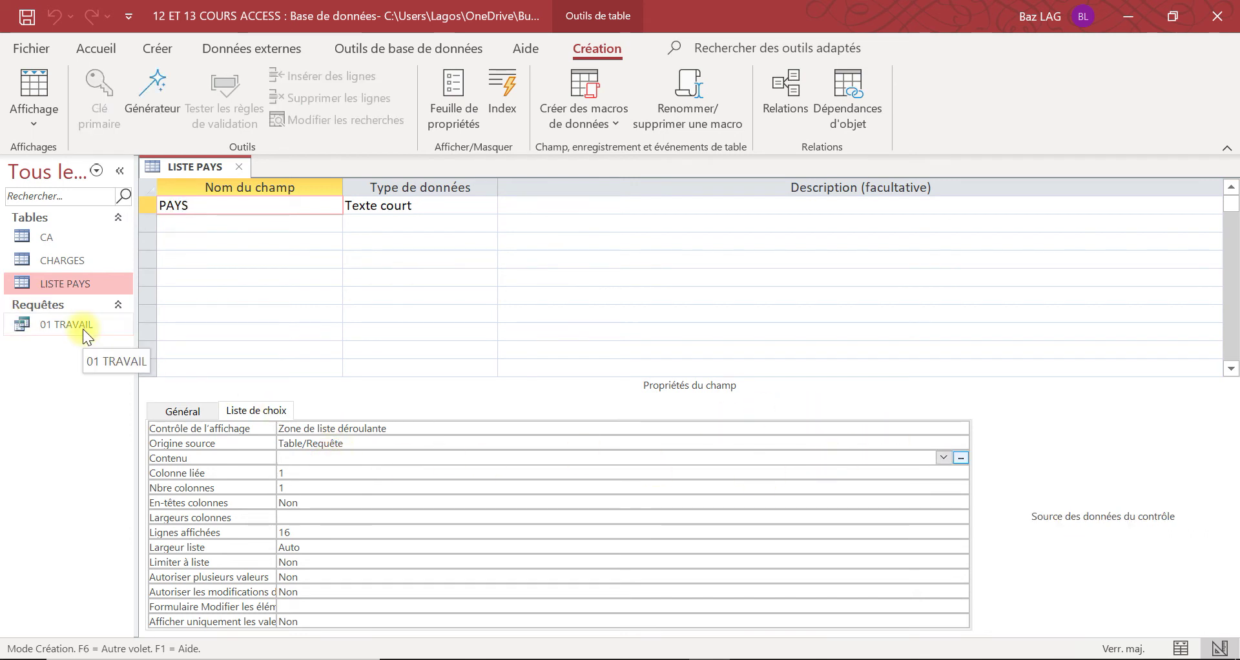
click(961, 458)
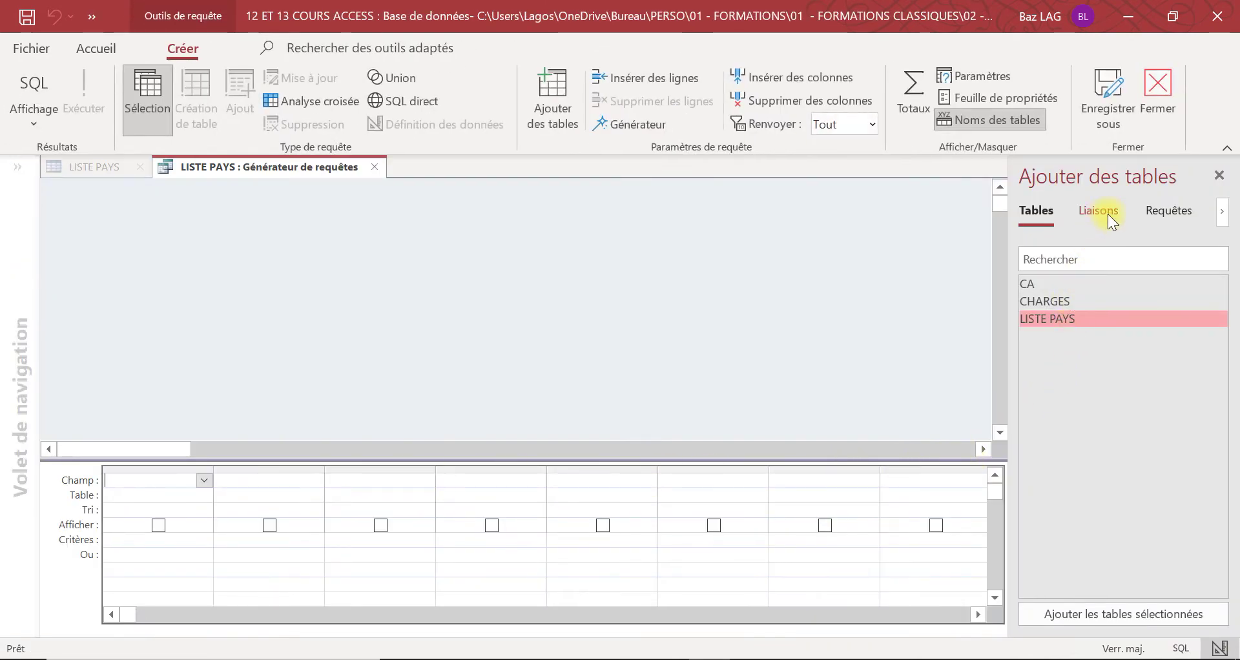
Add the 01 TRAVAIL query as the source, include its PAYS field in the grid, and run the query
click(1161, 214)
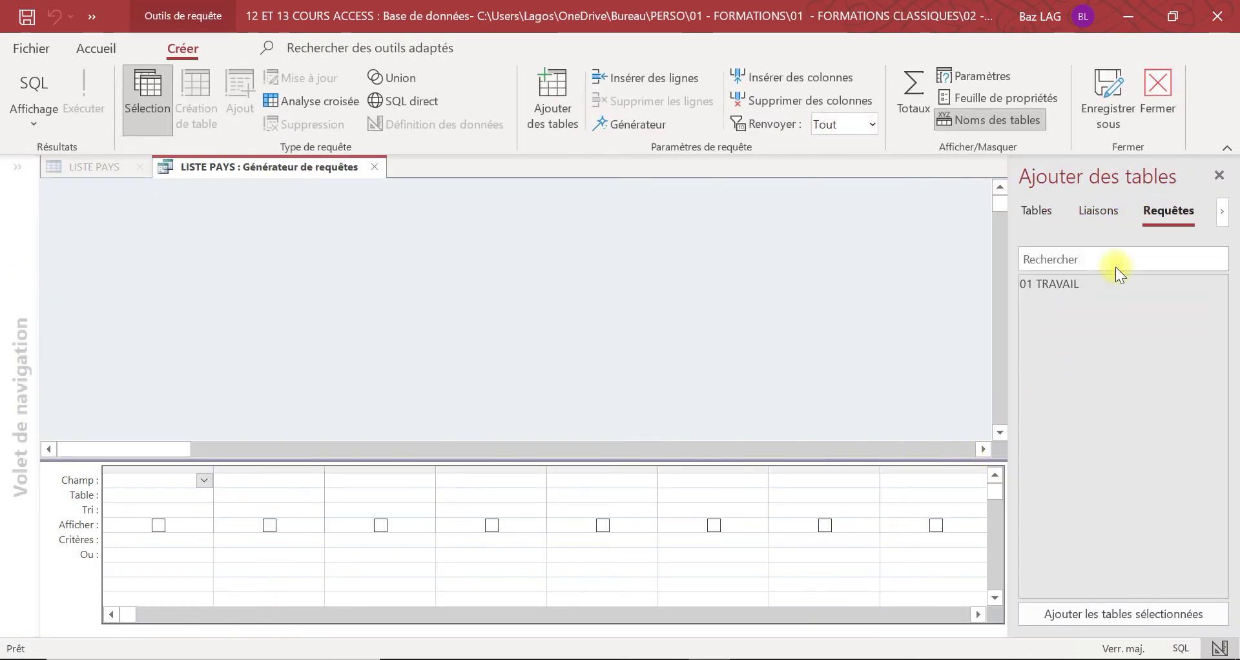
double_click(1088, 289)
double_click(177, 250)
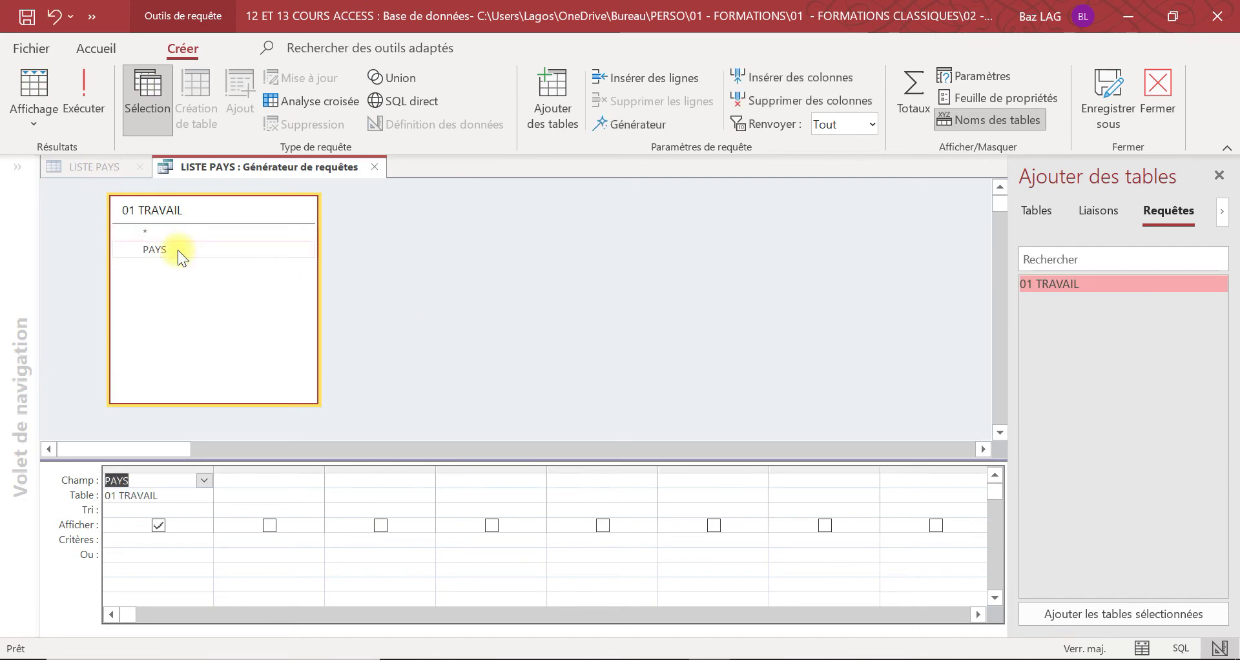
click(81, 91)
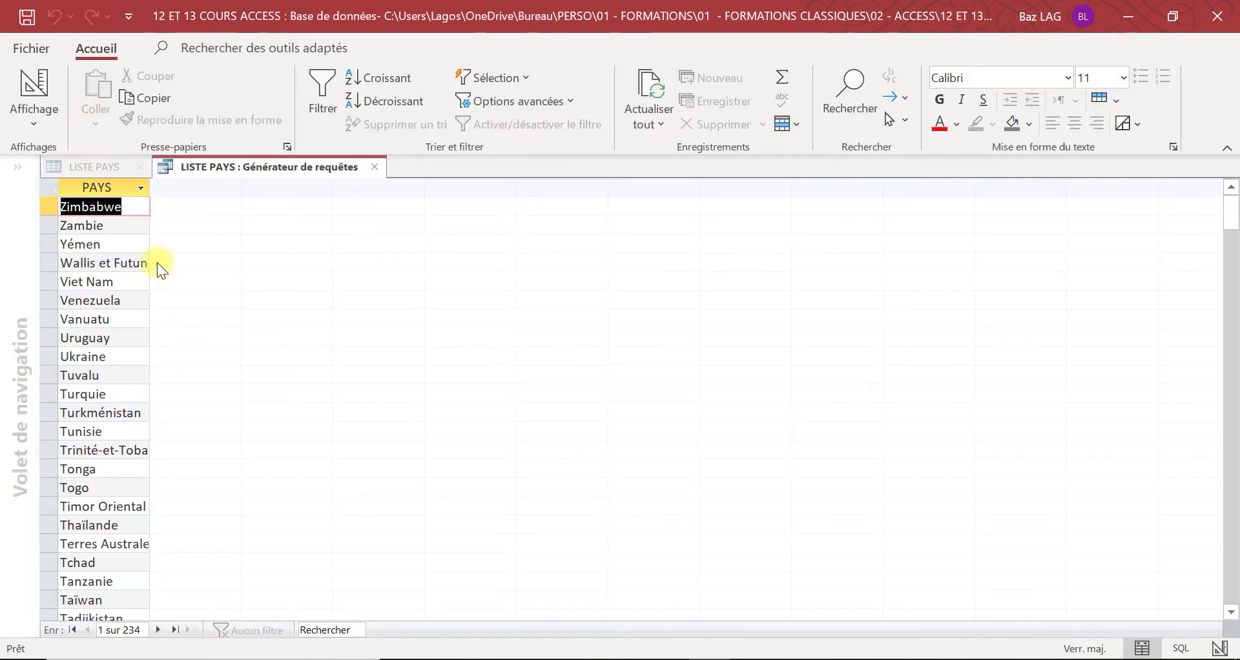
Close the query builder, updating the Contenu property with its SQL statement, and save and close the LISTE PAYS table
click(381, 165)
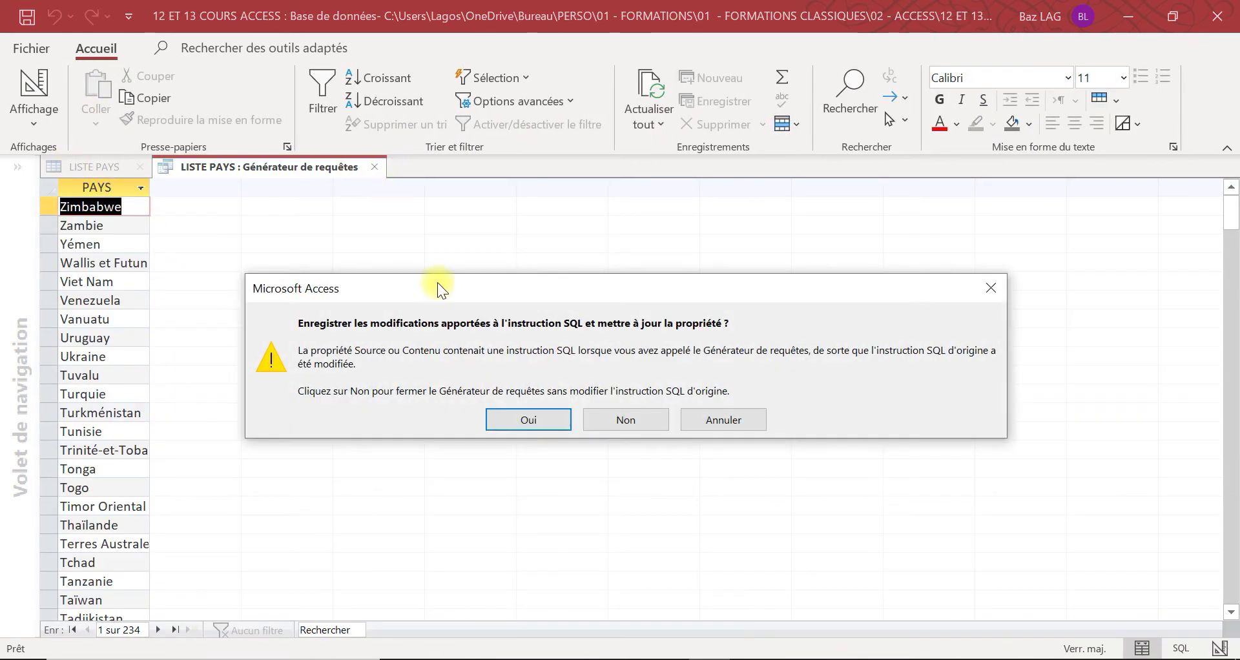
click(529, 421)
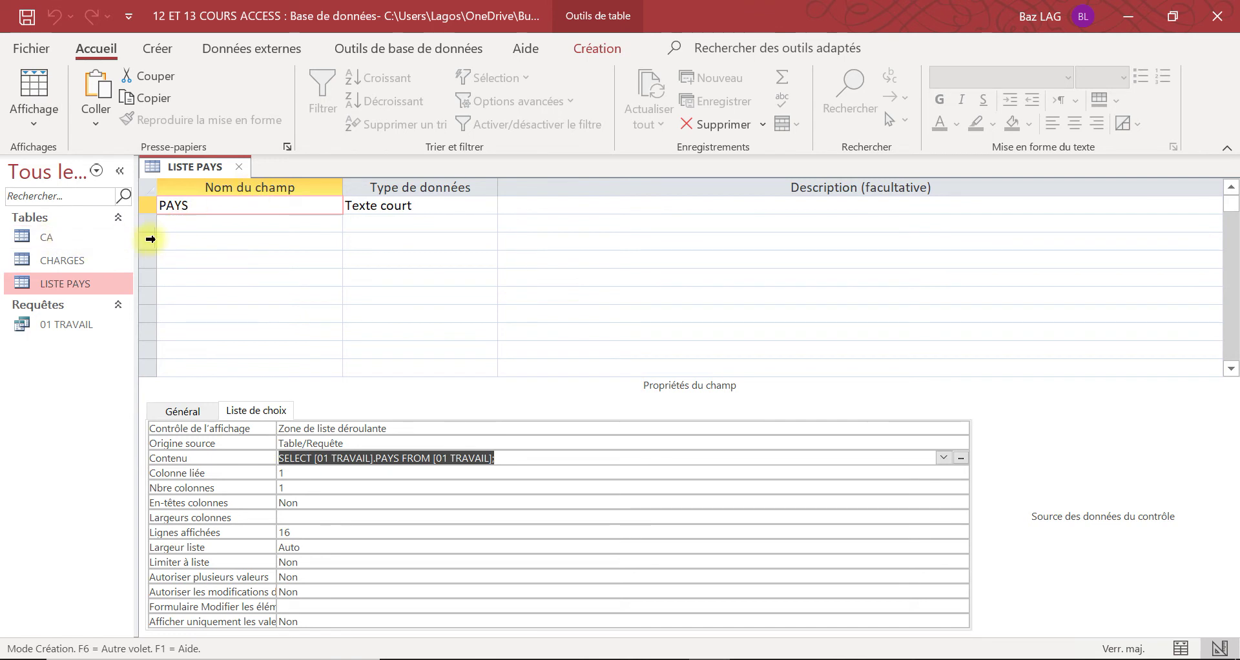
key(ctrl+s)
click(238, 166)
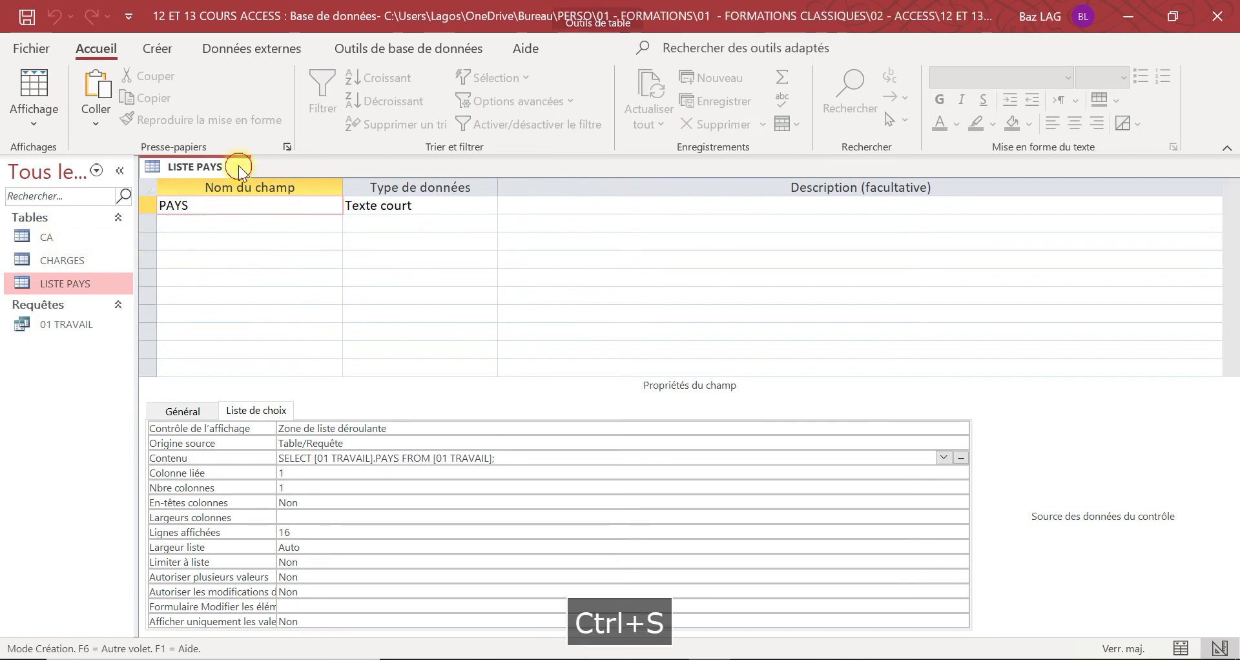
Open the LISTE PAYS table, look through the countries in the PAYS drop-down list, and close the table
double_click(71, 290)
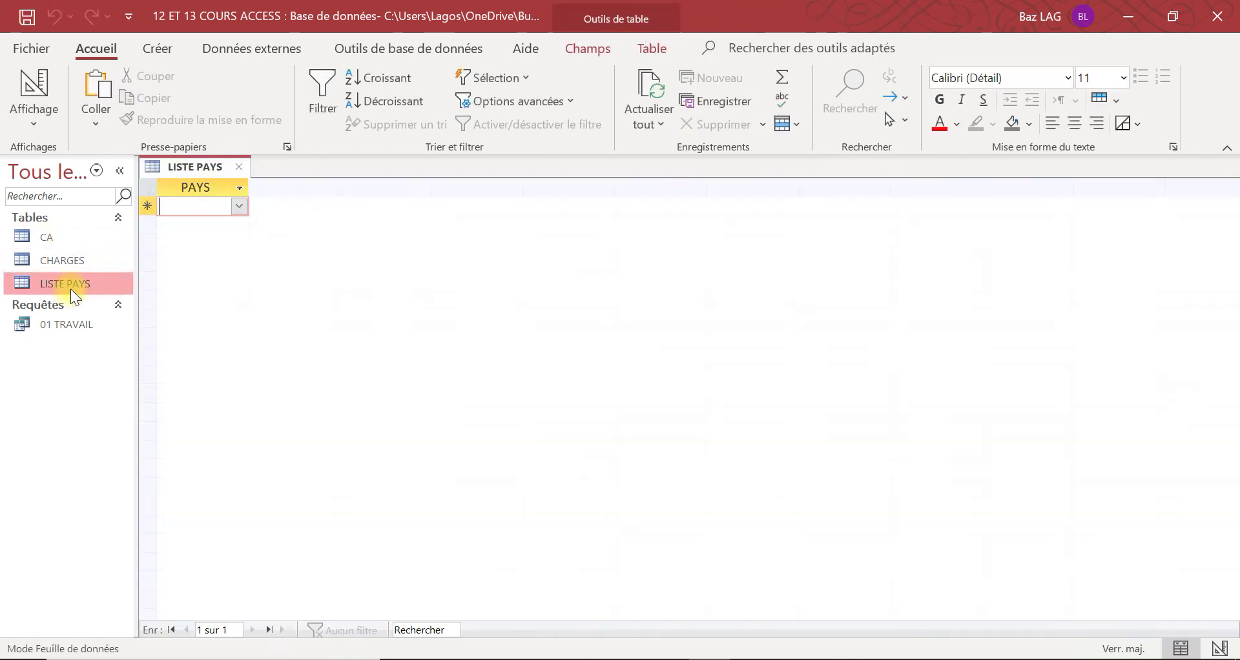
click(239, 206)
drag(242, 238, 253, 466)
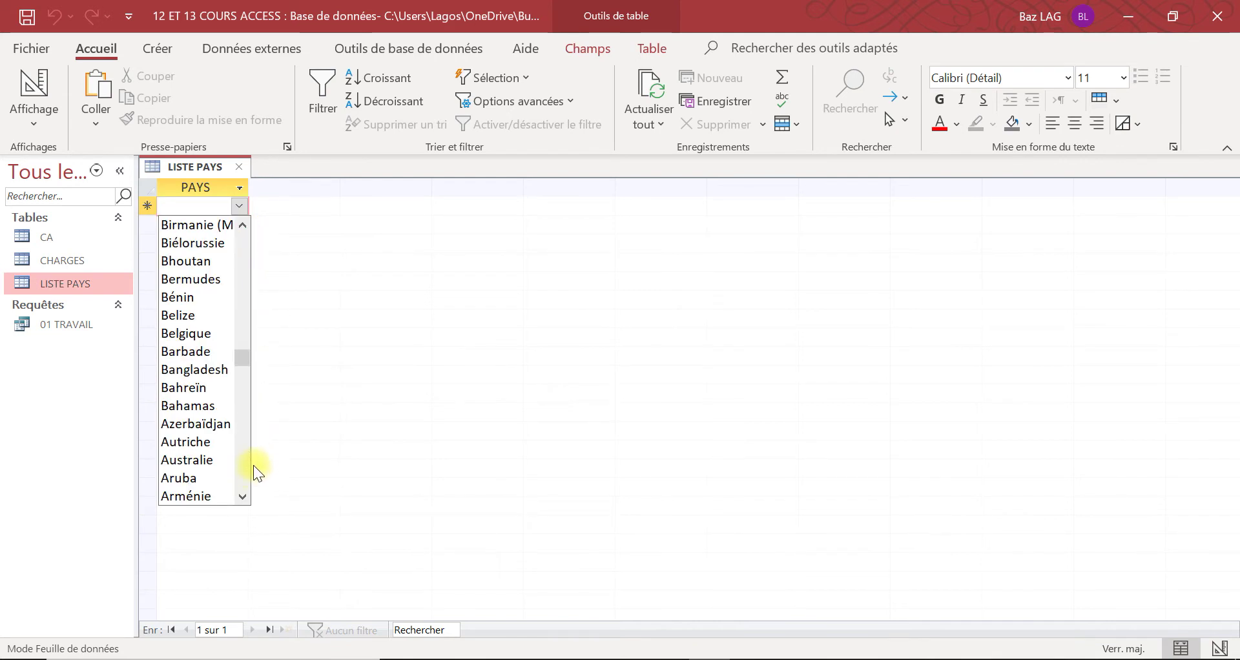
click(268, 202)
click(239, 167)
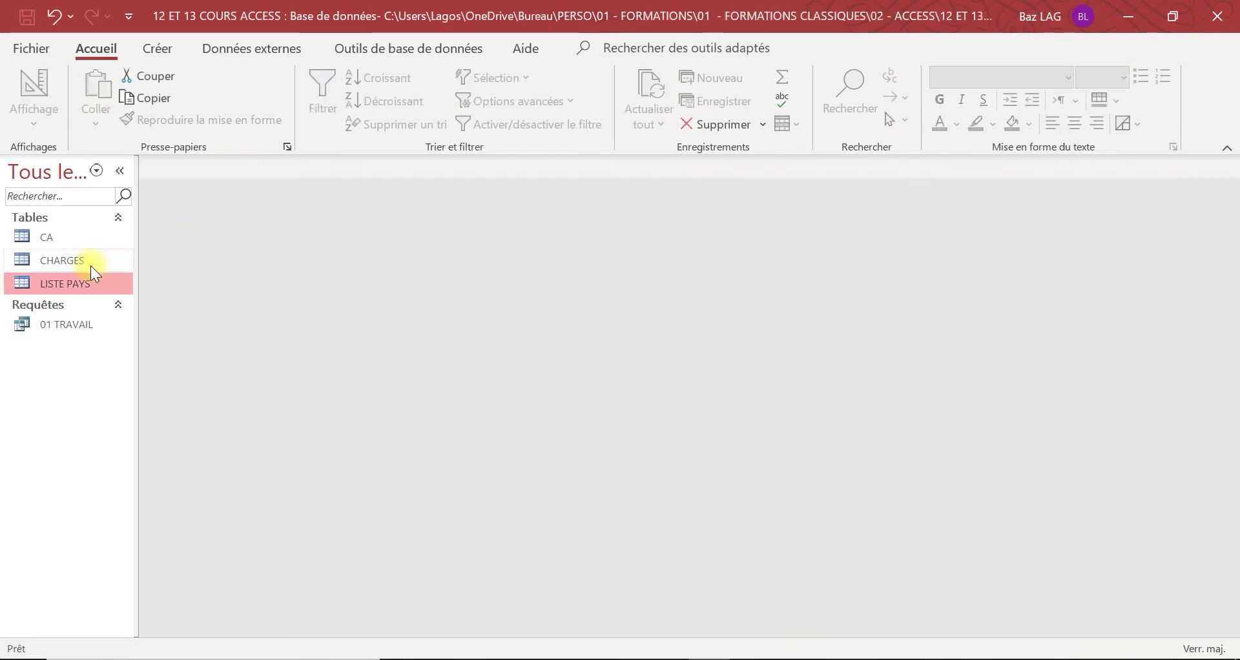
Reopen the LISTE PAYS table and check the first countries in the PAYS field's drop-down list
double_click(57, 287)
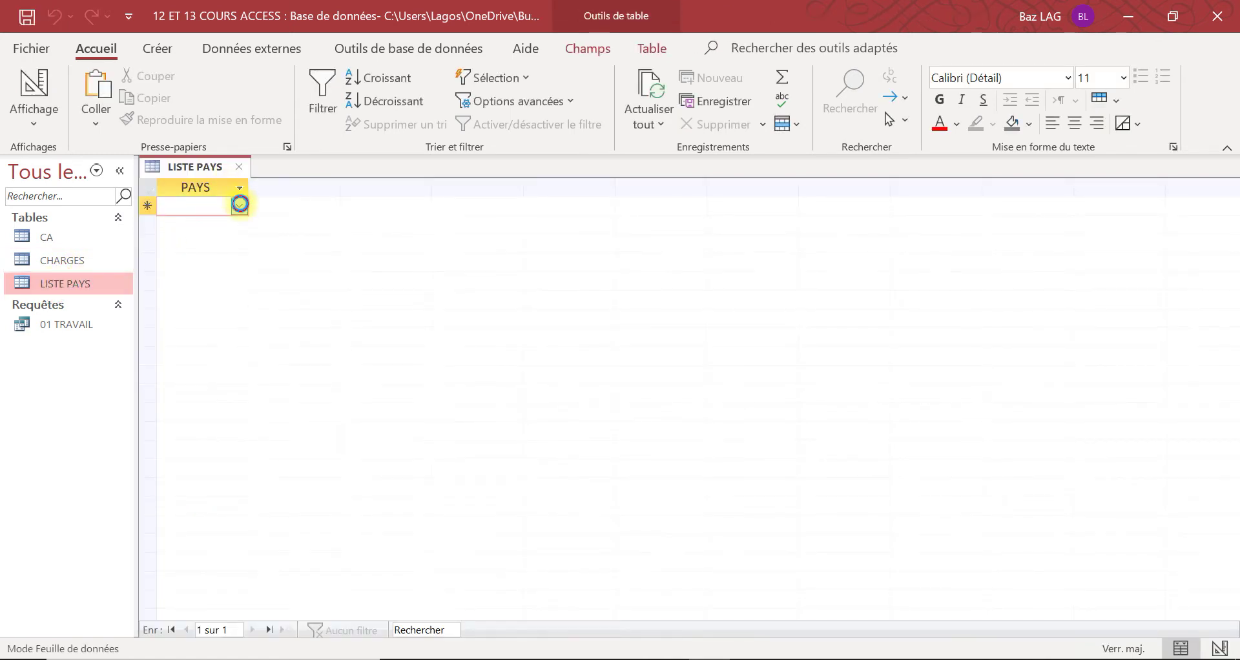
click(239, 206)
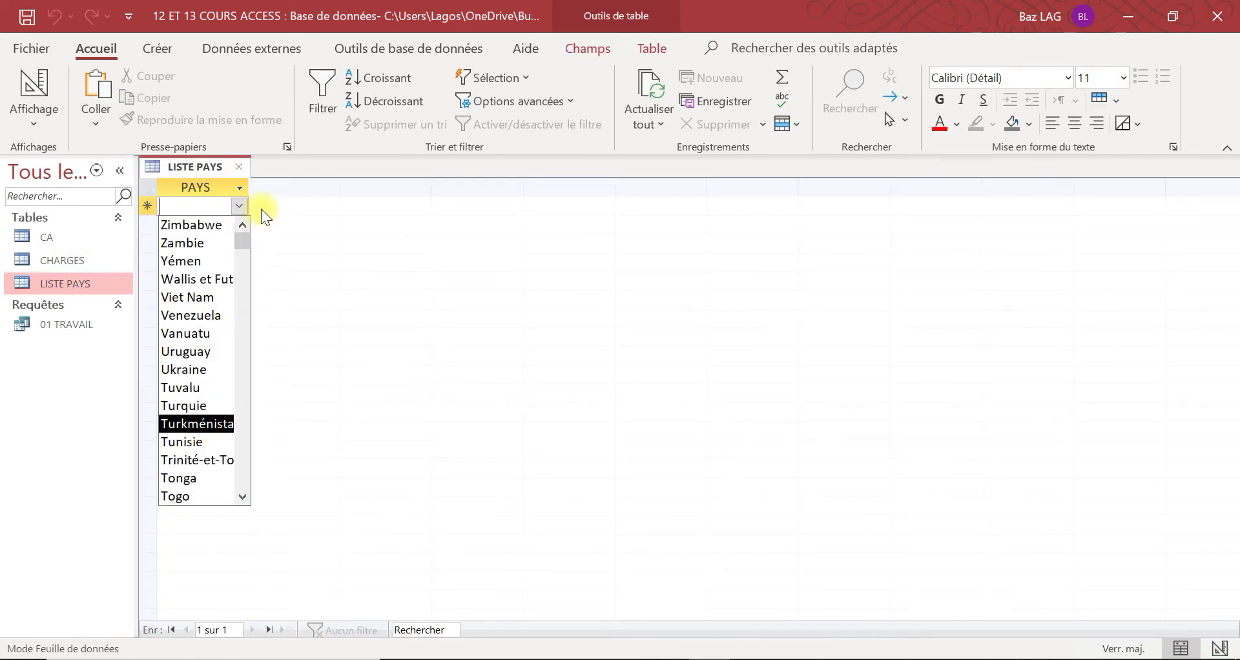
click(326, 229)
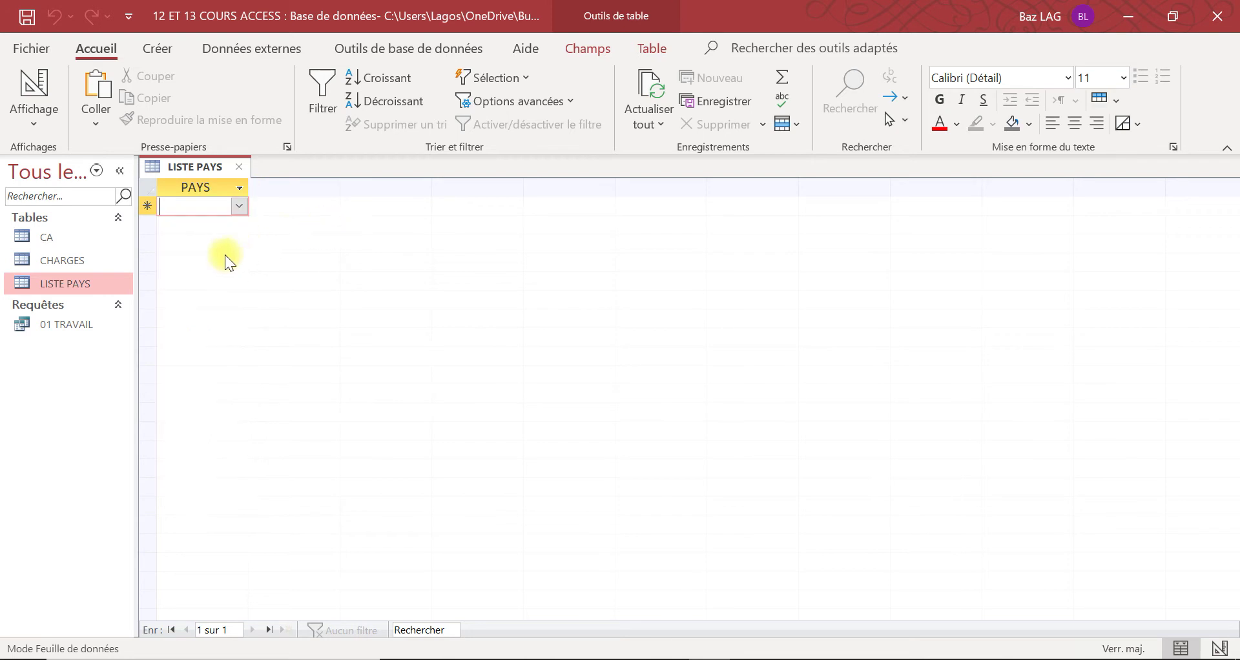
View the results of the 01 TRAVAIL query, and close both the query and the LISTE PAYS table
double_click(73, 327)
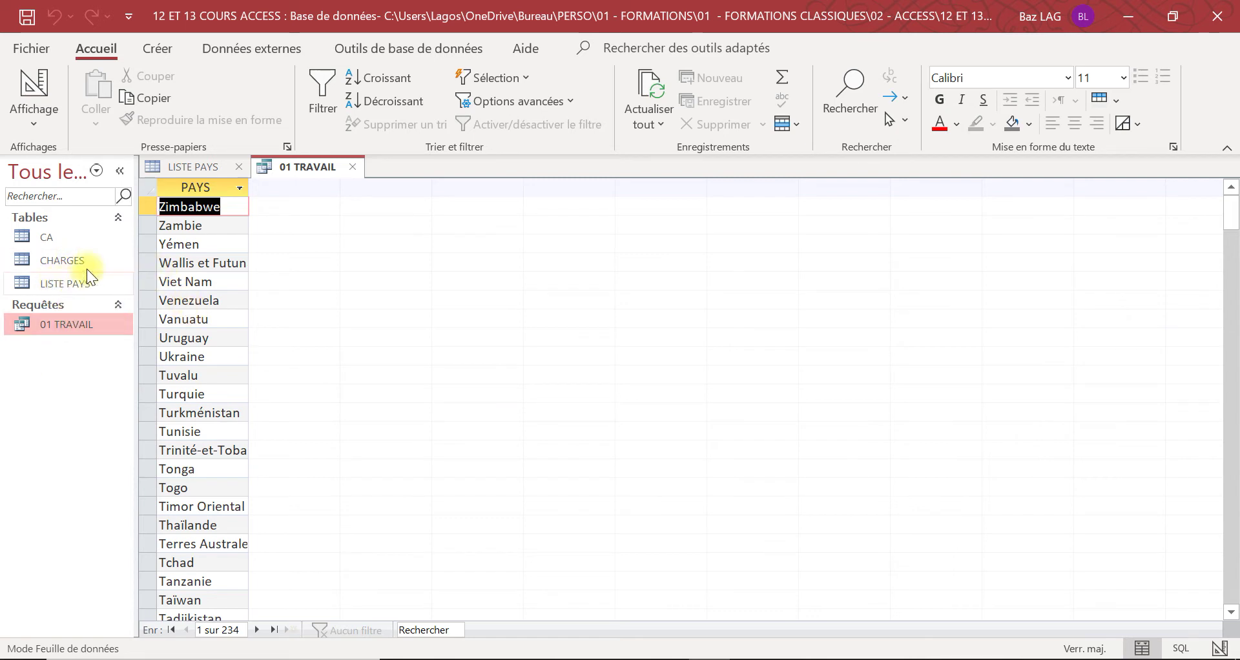
click(353, 167)
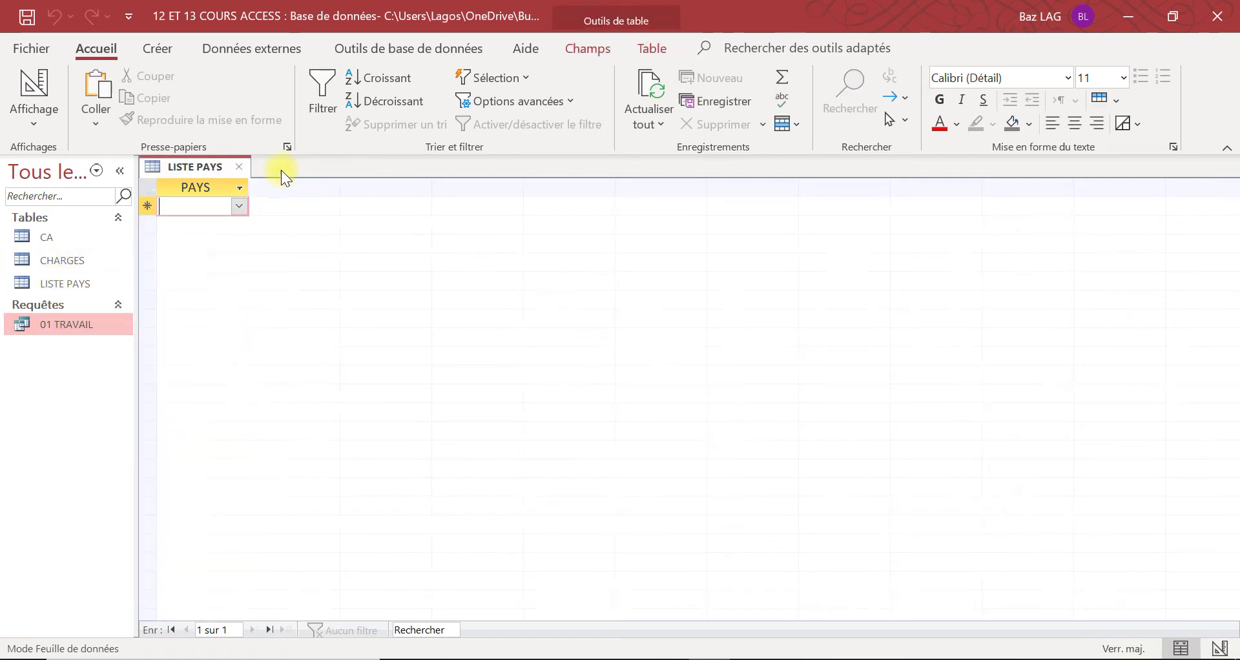
click(238, 167)
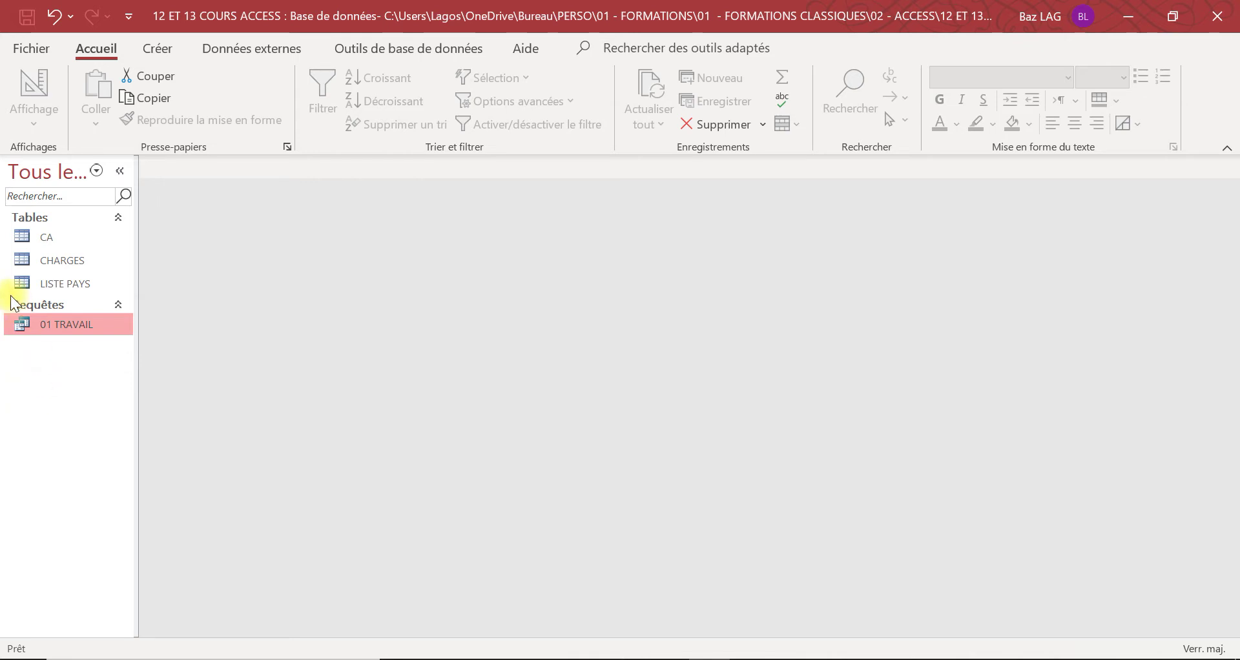
Create a new query in design and switch it to SQL view for writing the statement
click(162, 46)
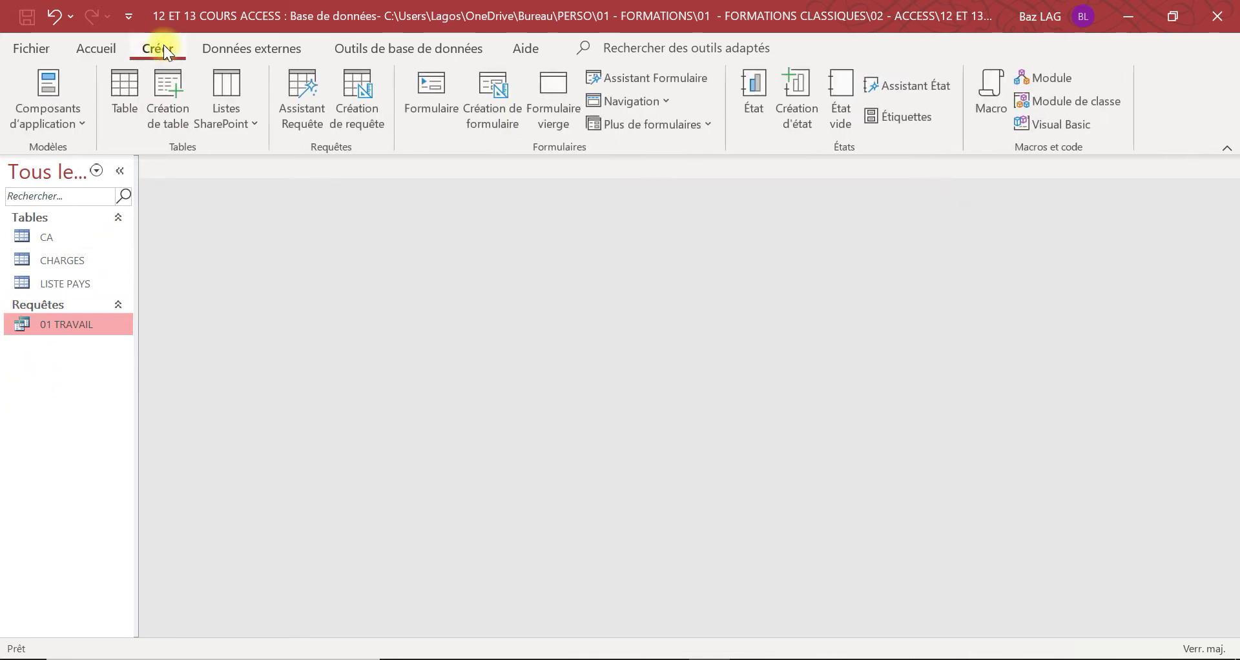
click(346, 86)
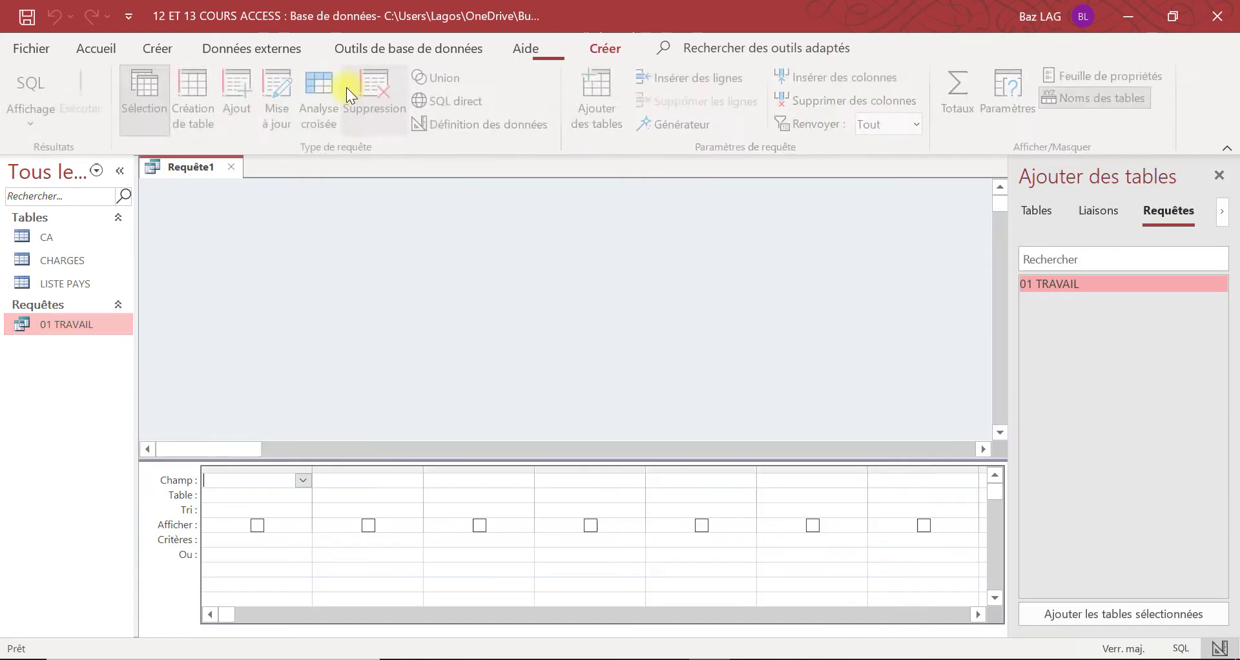
click(44, 115)
click(64, 161)
click(197, 186)
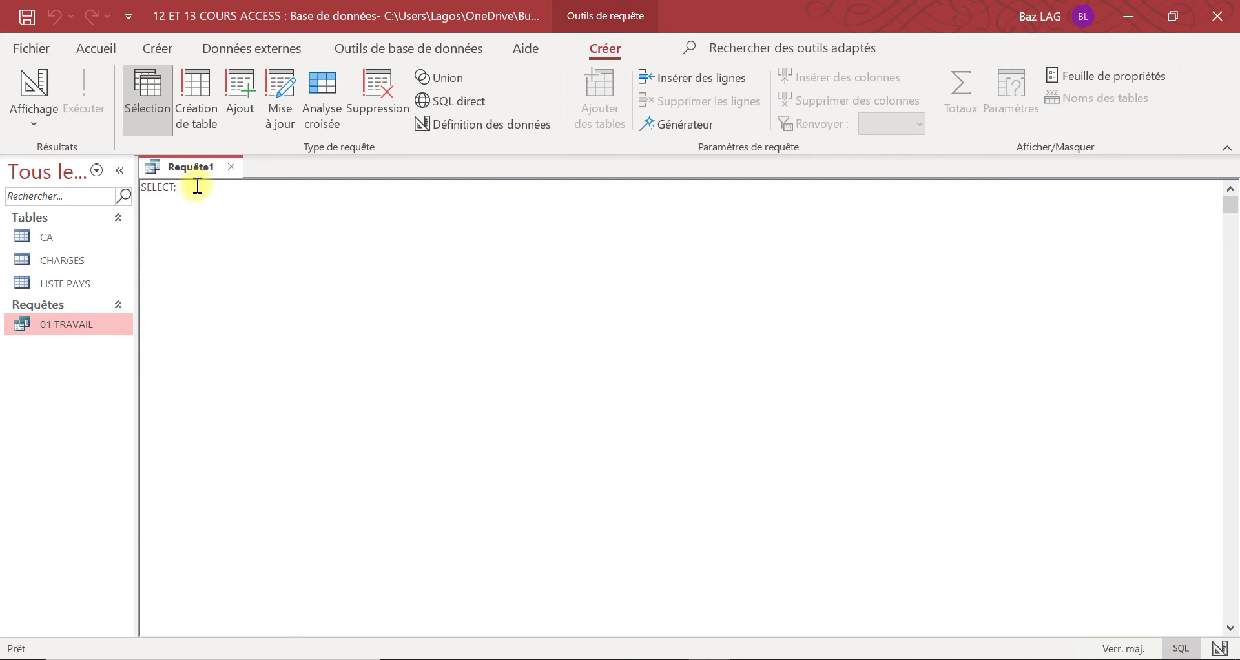
Write the start of the SQL statement as SELECT CA.[PAYS], removing the default semicolon
key(BackSpace)
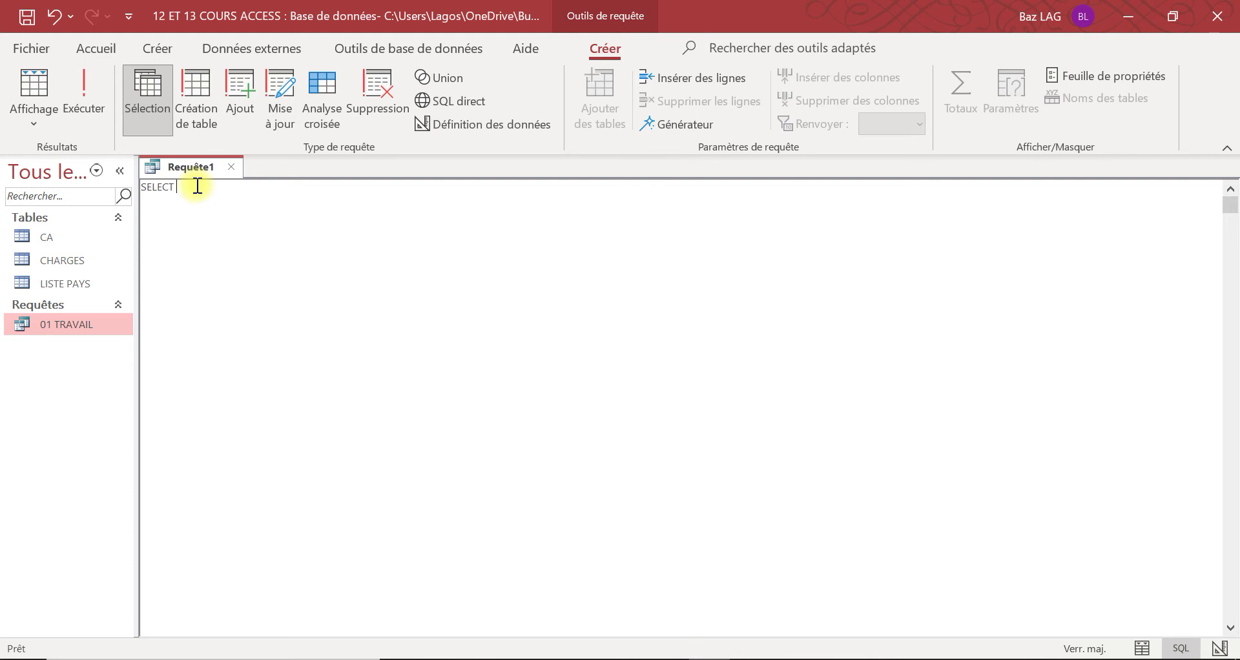
key(Caps_Lock)
text(p)
key(BackSpace)
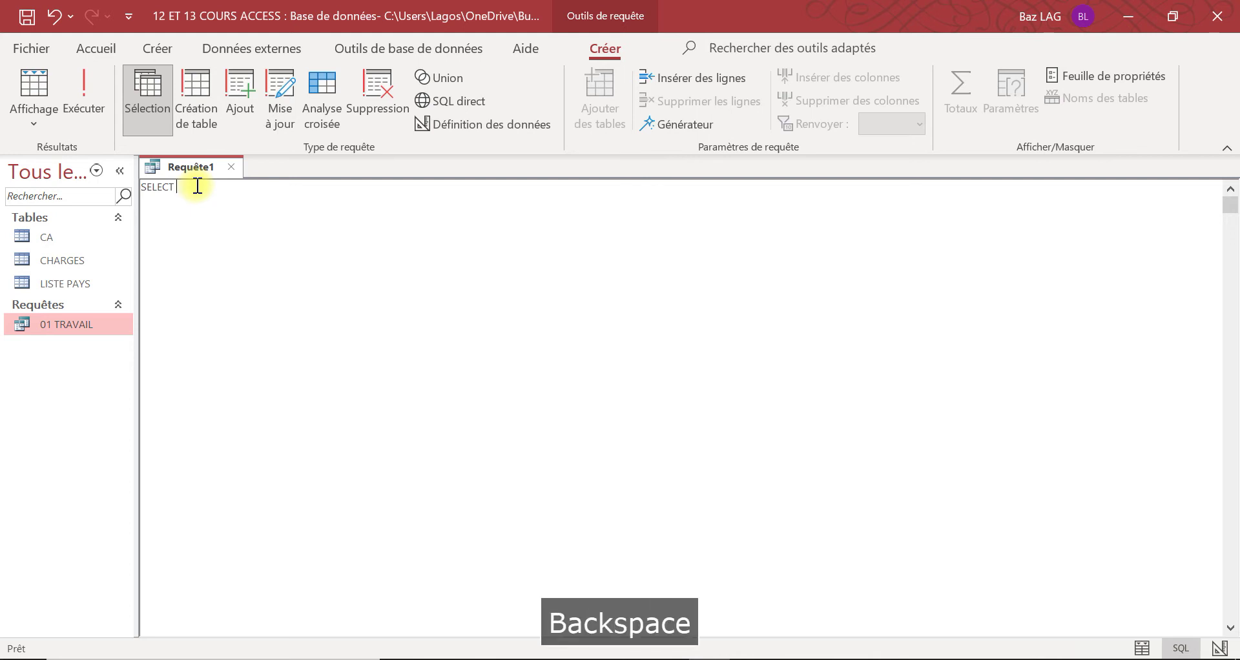
key(Caps_Lock)
text(C.A)
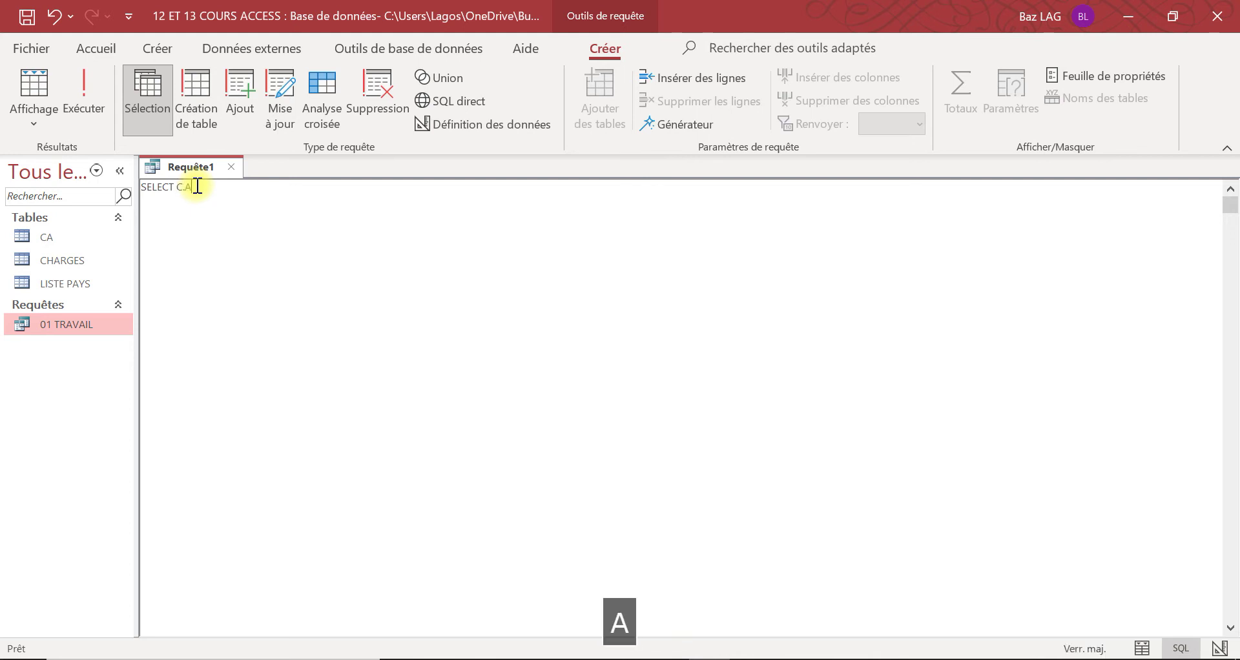
key(BackSpace)
key(BackSpace)
text(A)
key(Caps_Lock)
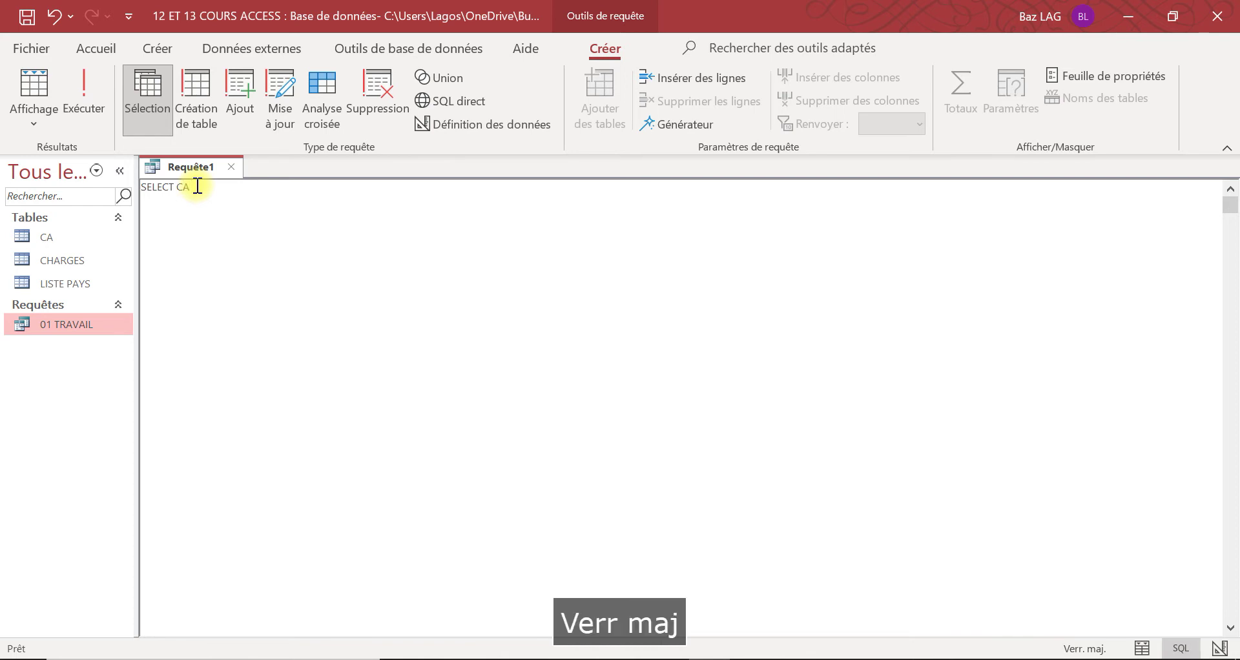
key(BackSpace)
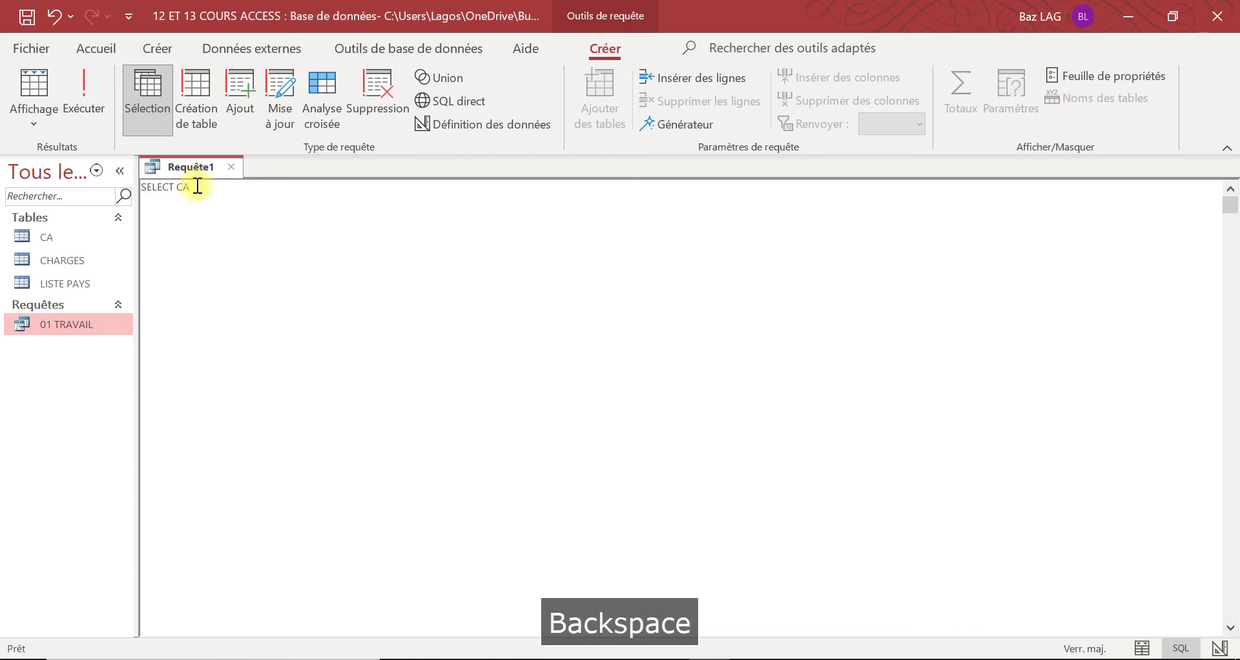
key(Caps_Lock)
key(Caps_Lock)
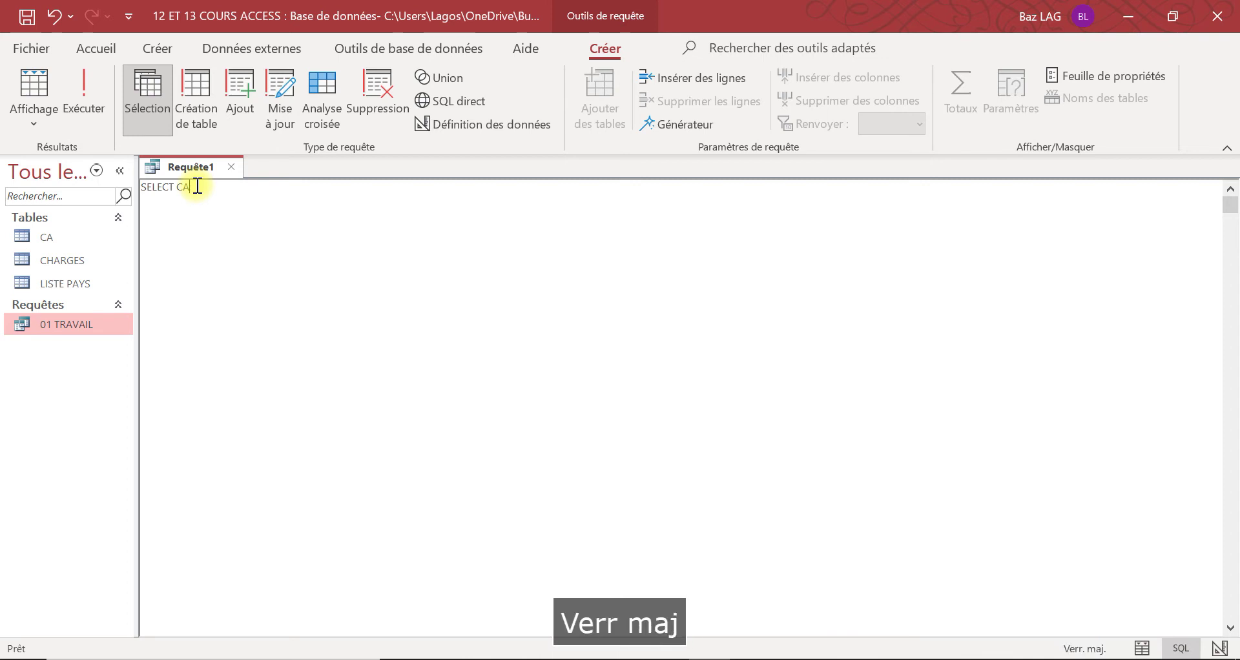
text([)
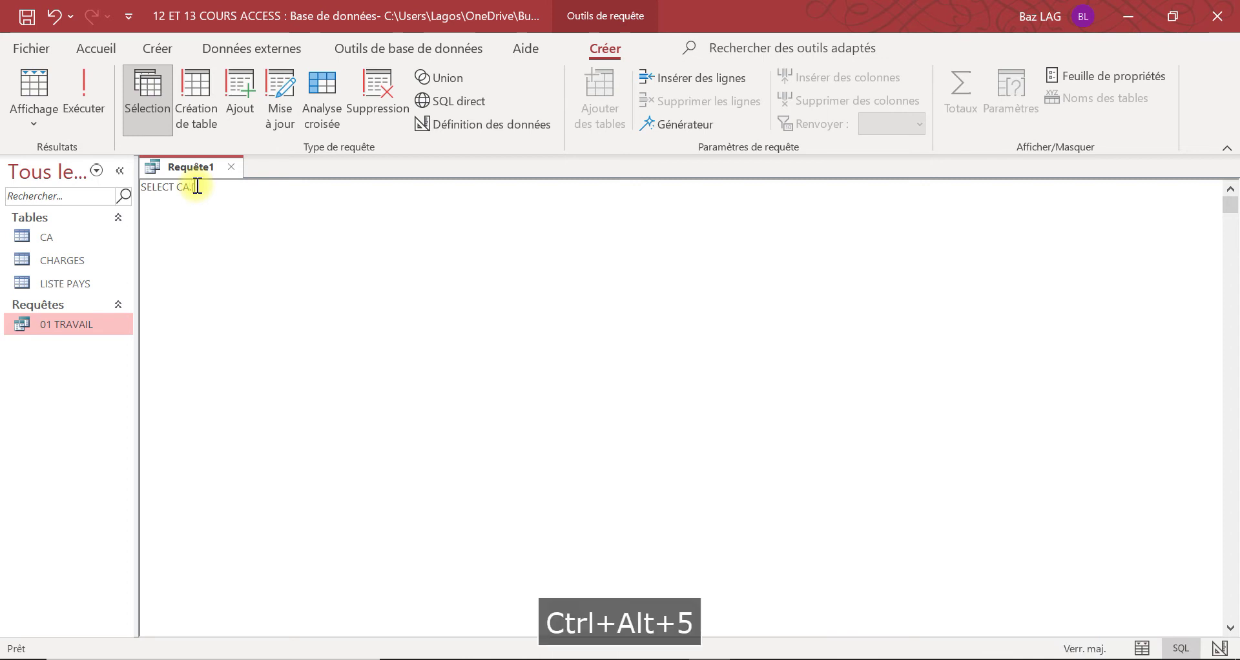
key(Caps_Lock)
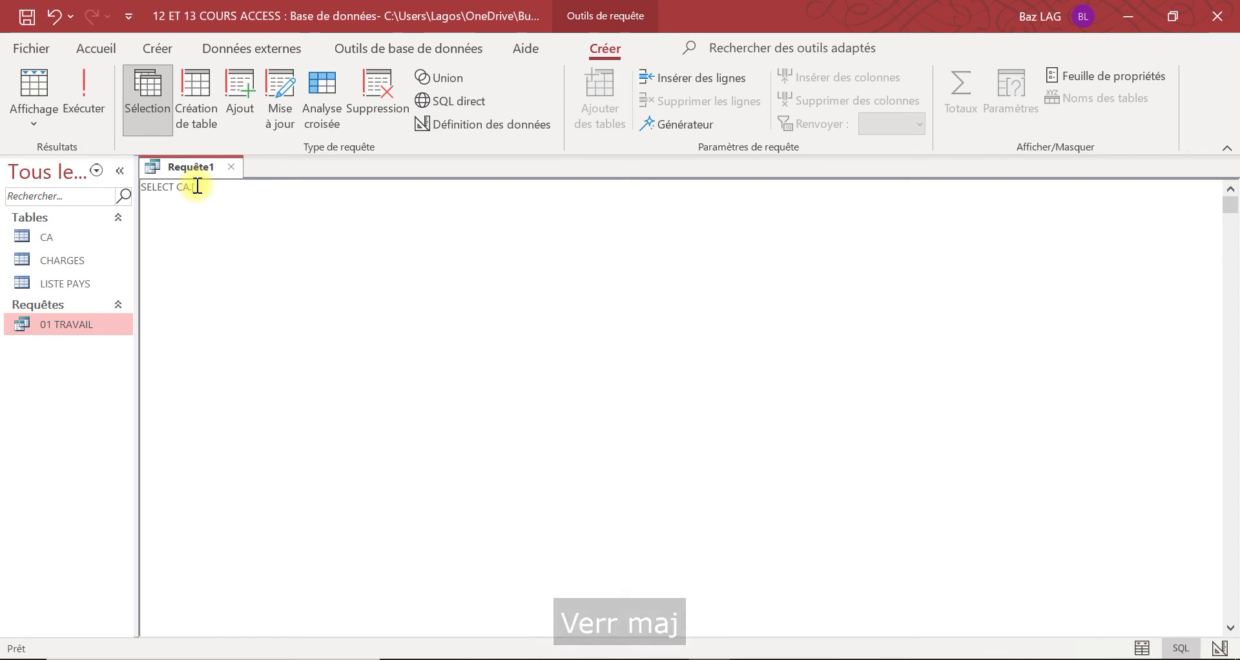
key(Caps_Lock)
text(PAYS)
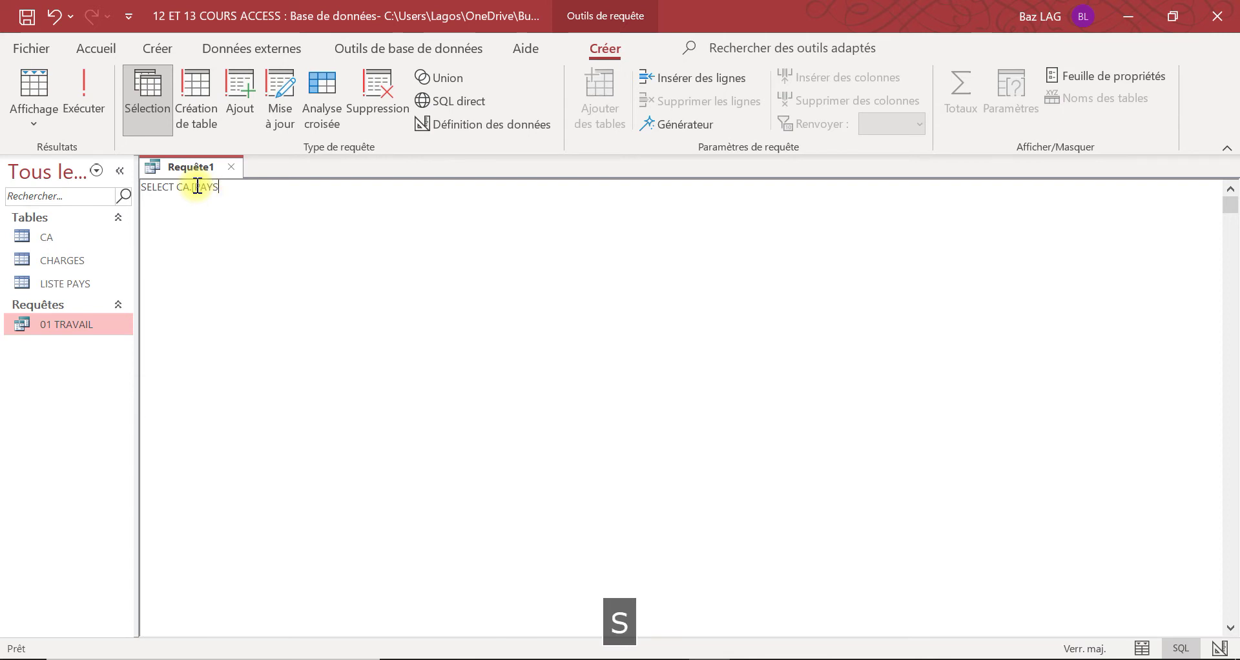
text(])
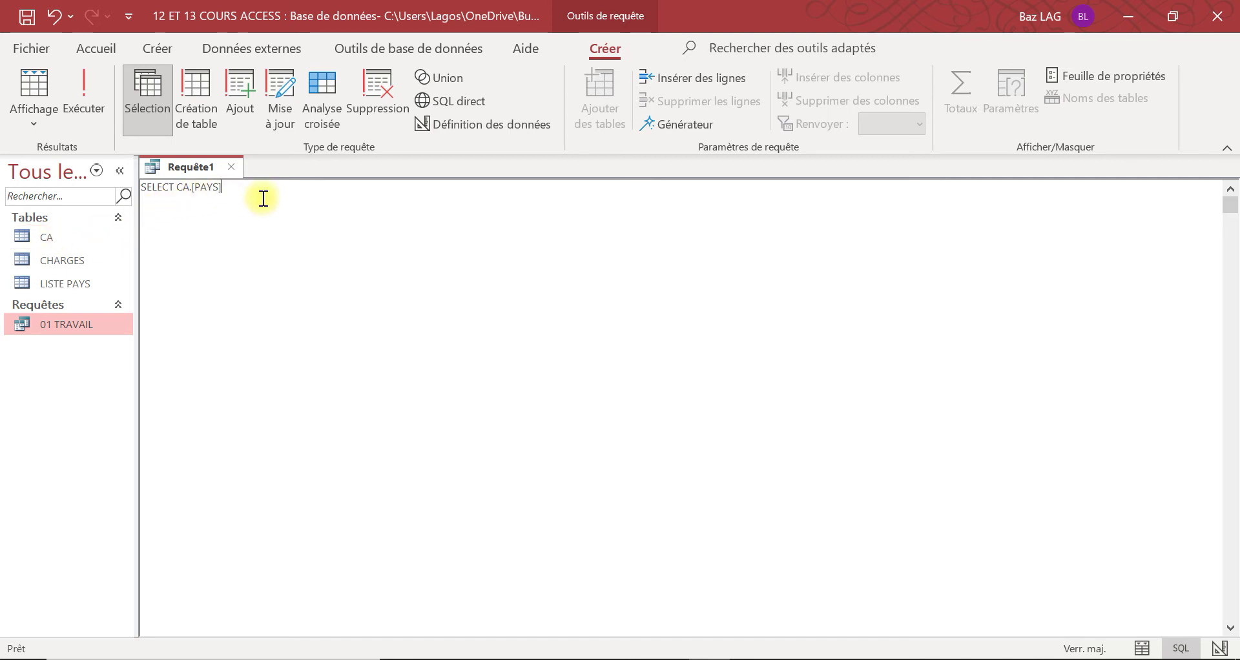
Add the sum of CA to the SELECT list after PAYS as sum(CA) as REVENUE
key(Caps_Lock)
text(, su)
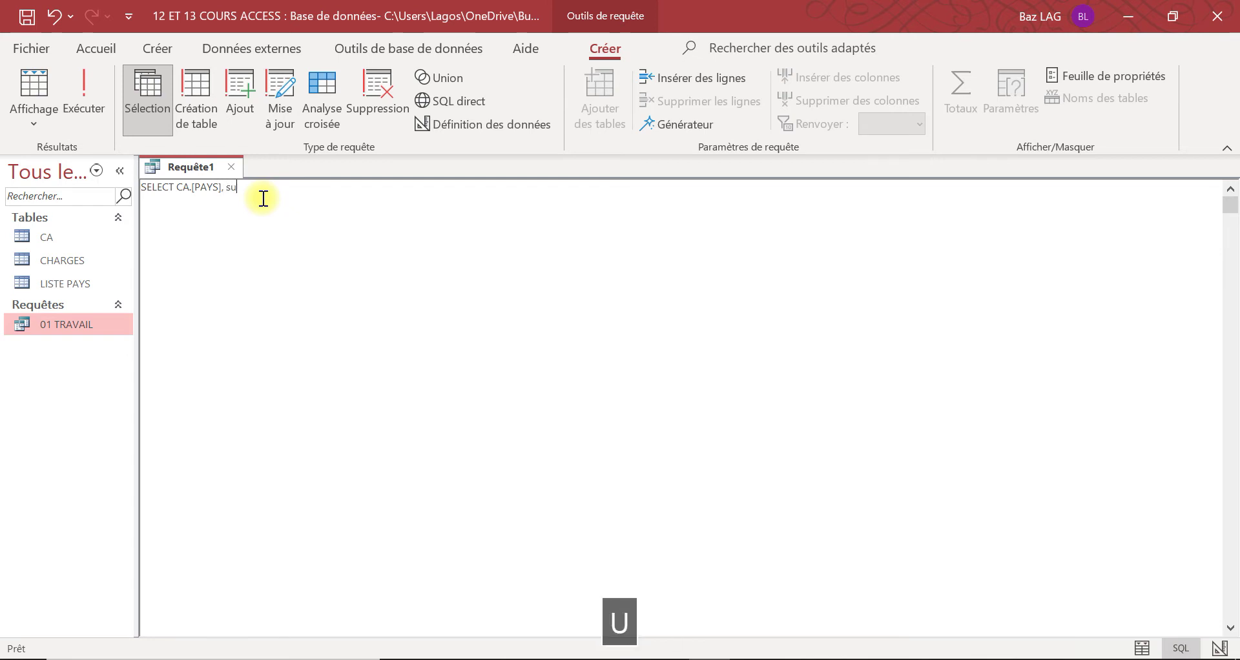
text(m()
key(Caps_Lock)
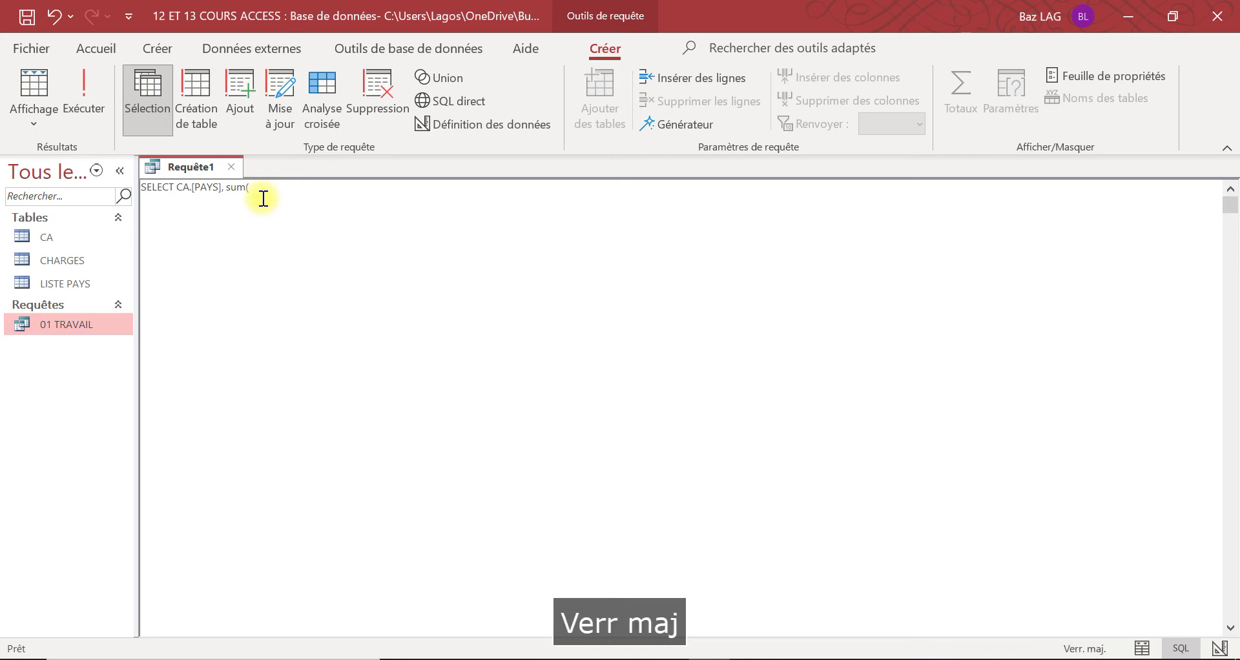
text(CA)
key(Caps_Lock)
text())
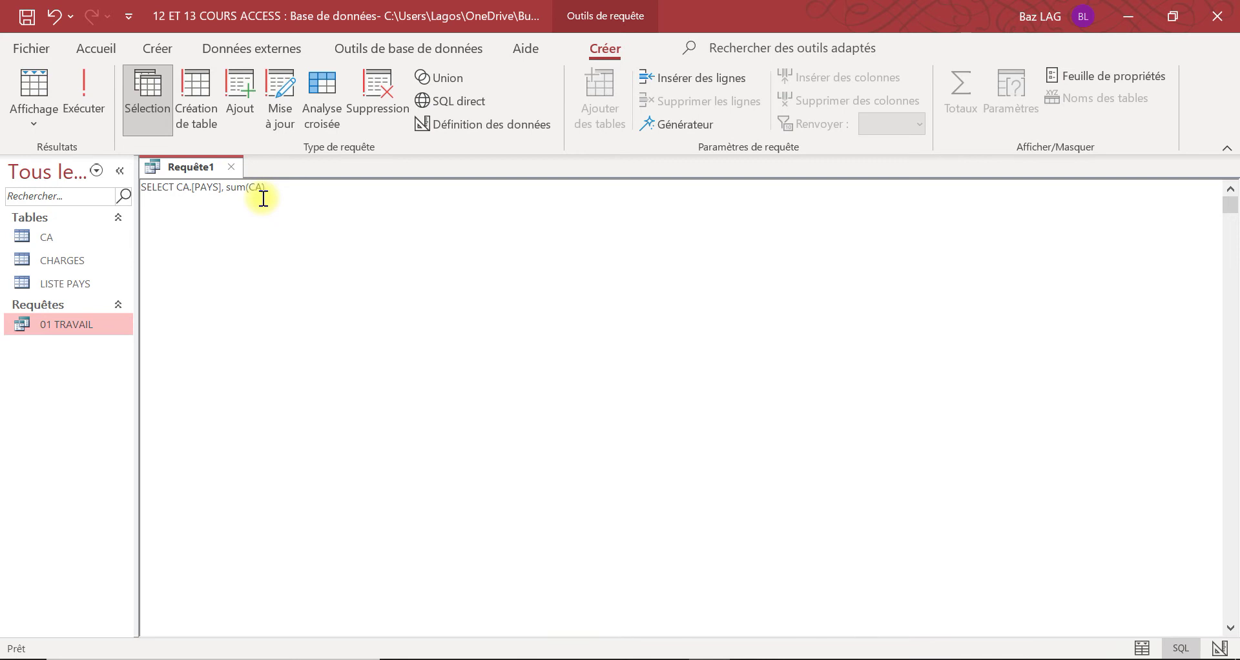
text( as)
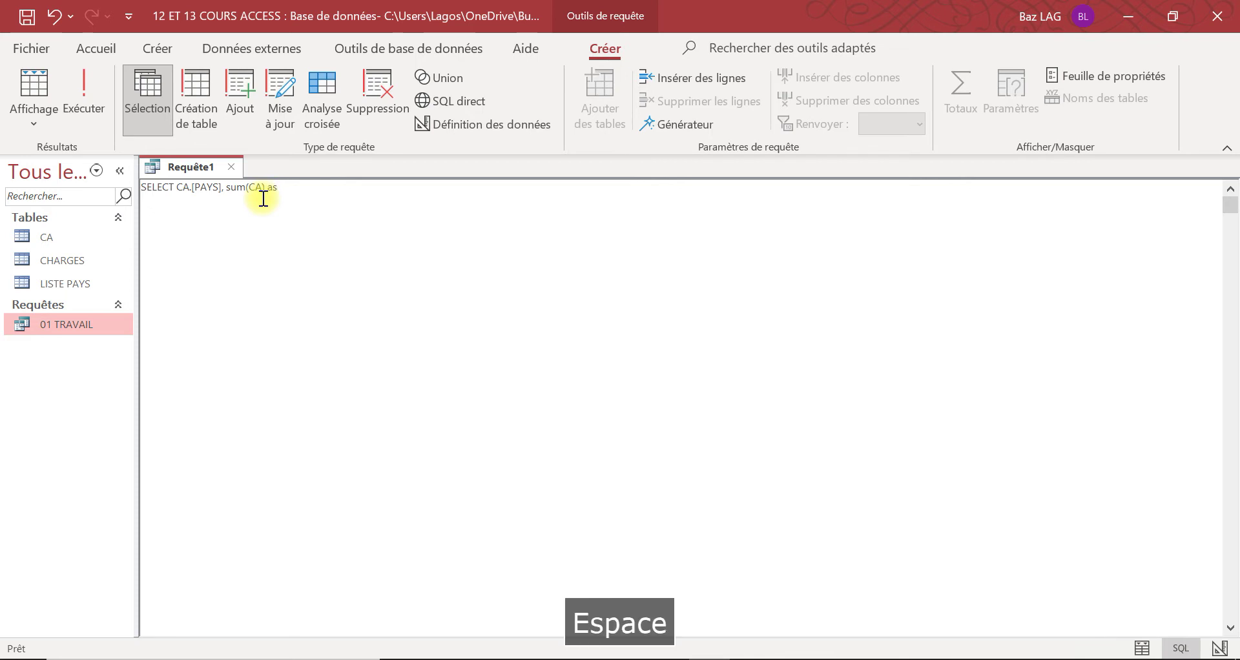
key(Caps_Lock)
text(RE)
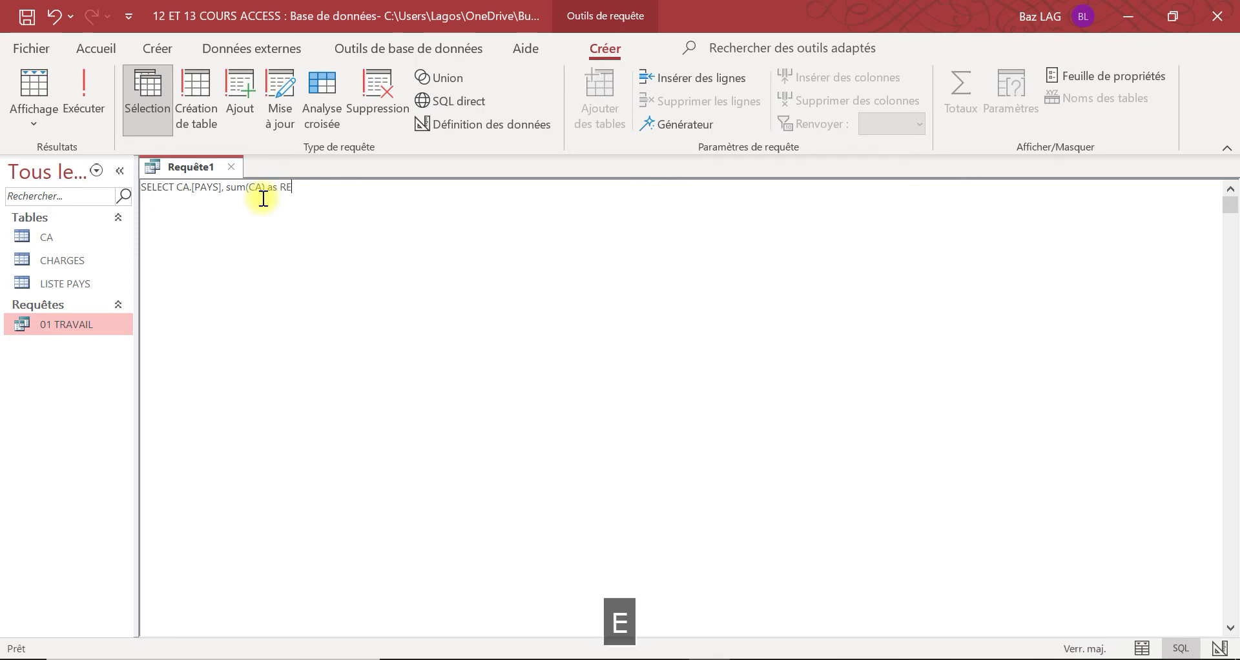
text(VENUE)
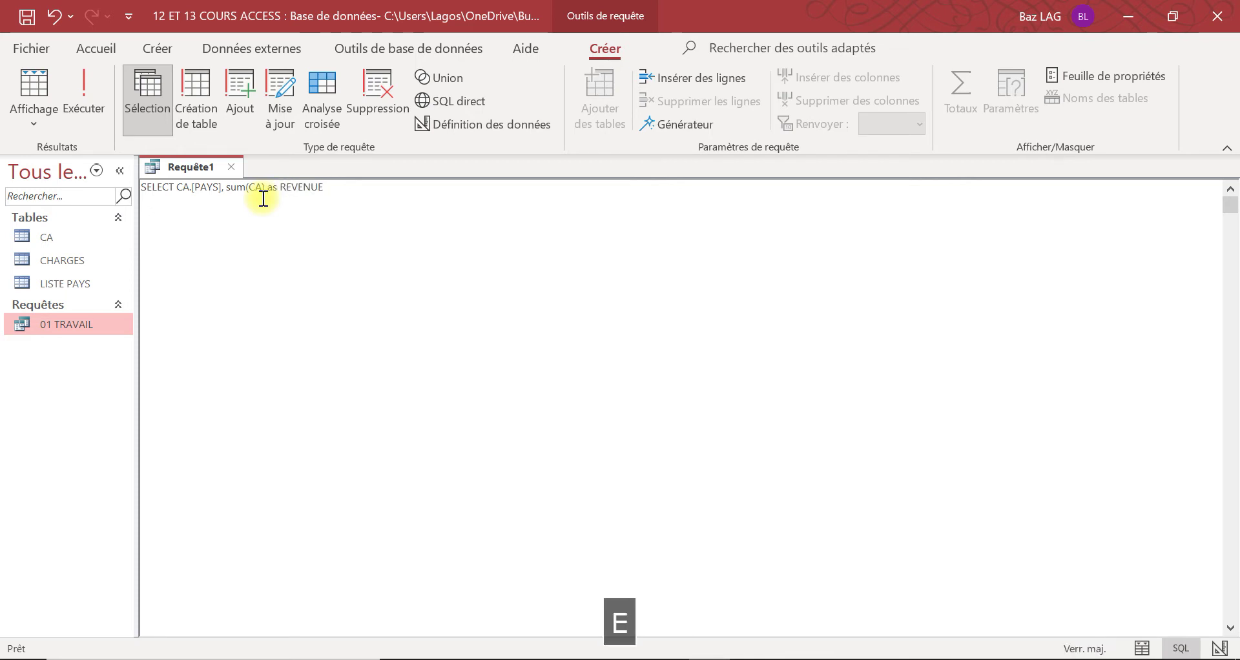
Add the average of CA to the SELECT list after REVENUE as Avg(CA)
key(Caps_Lock)
text(,)
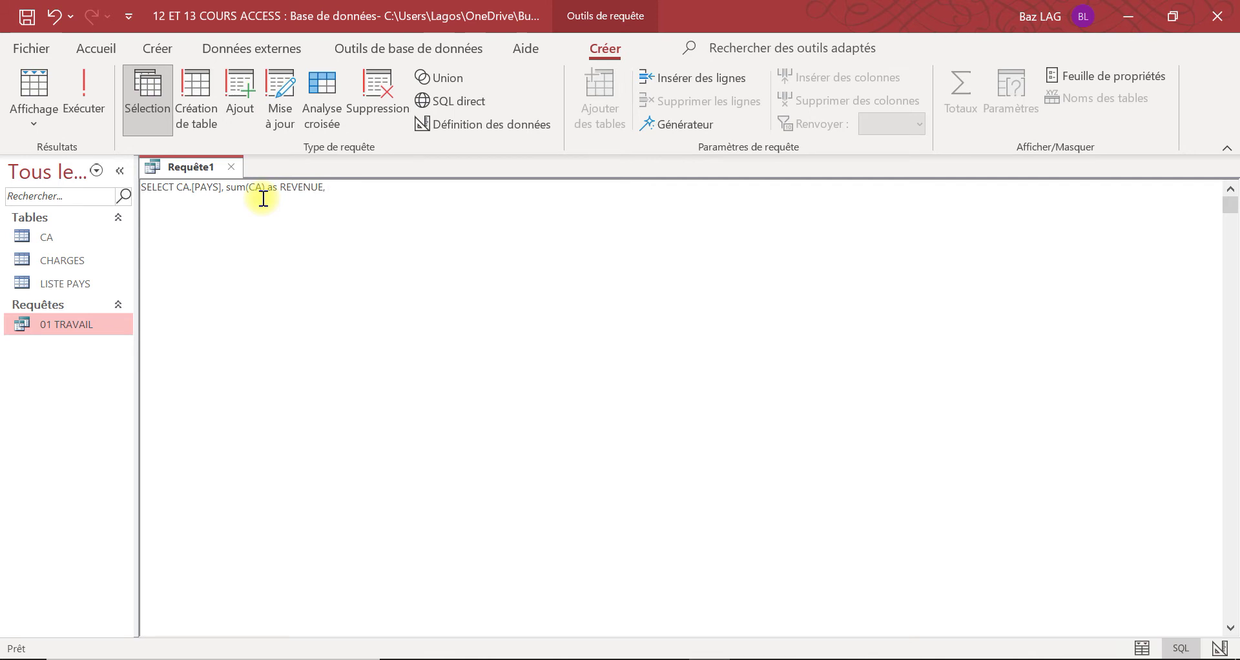
key(Caps_Lock)
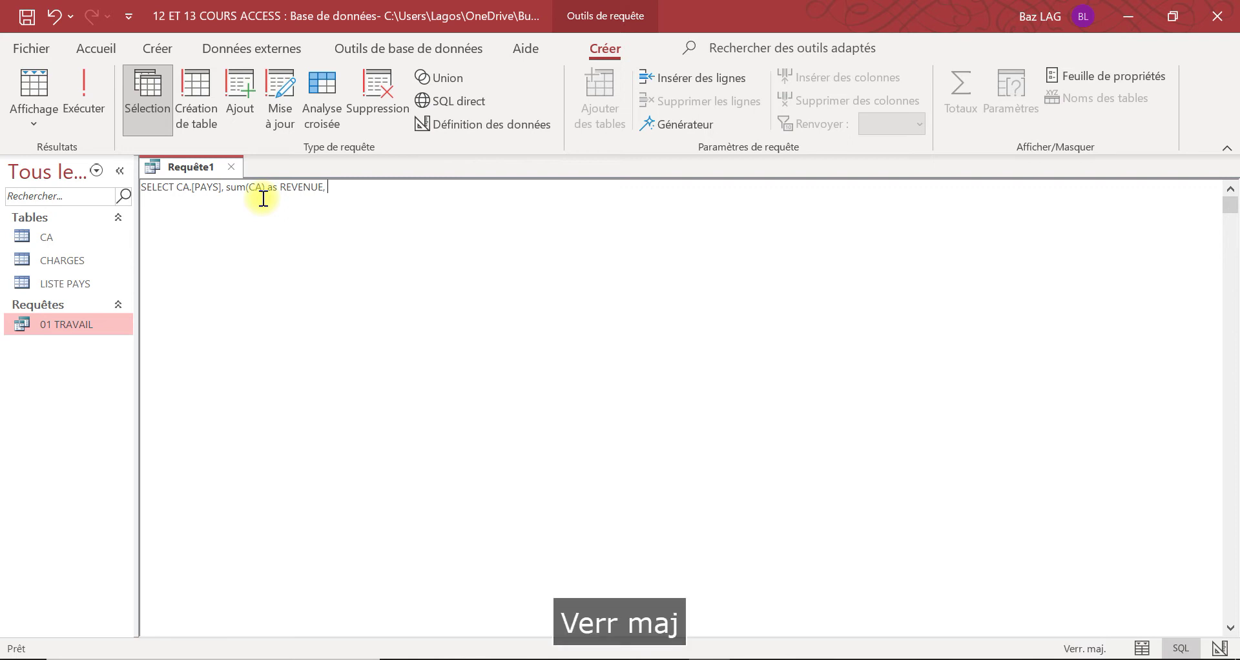
text(A)
key(Caps_Lock)
text(v)
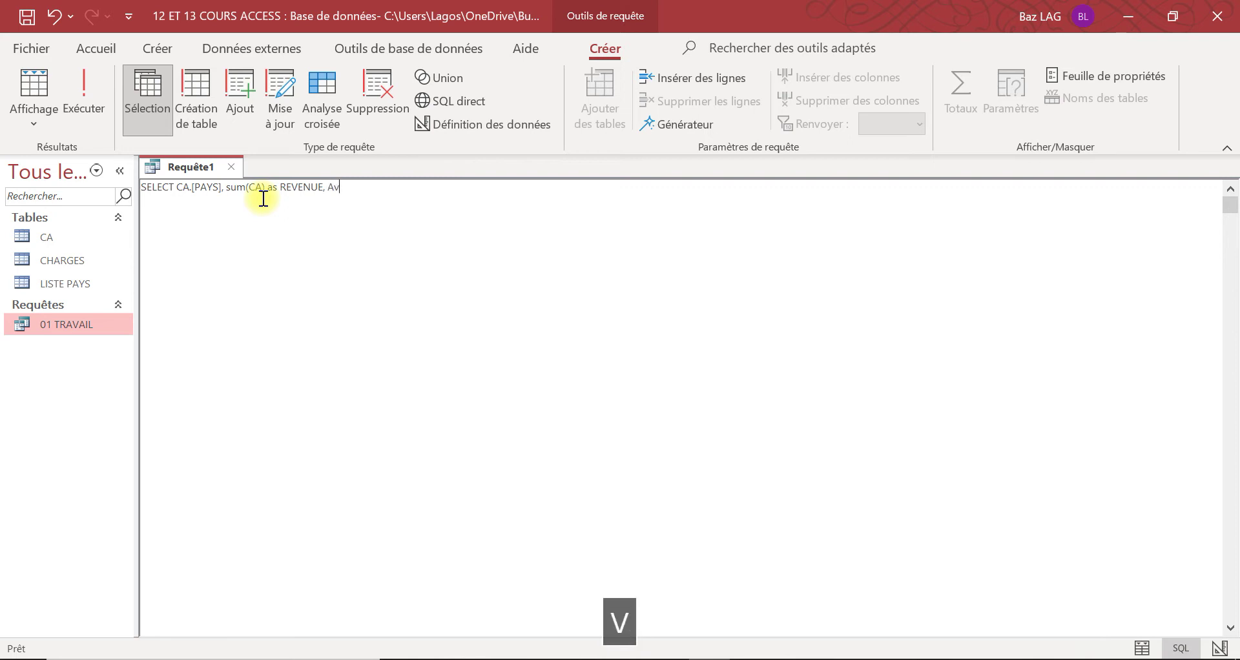
text(g()
key(Caps_Lock)
text(CA)
key(Caps_Lock)
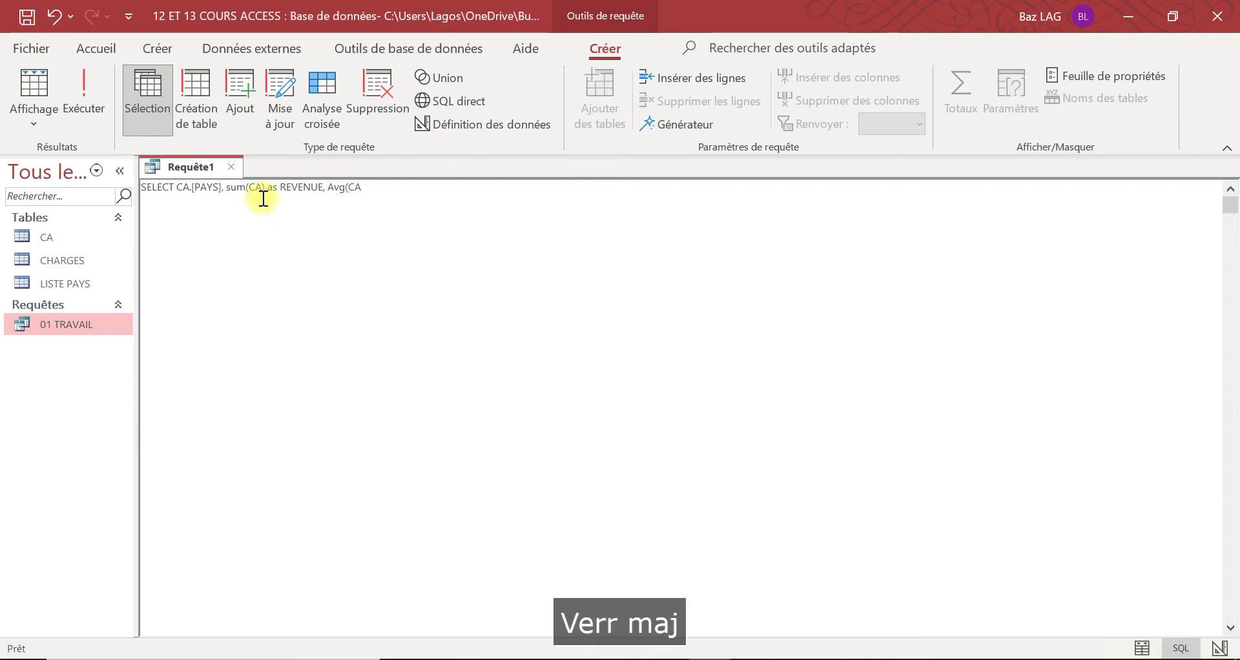
text())
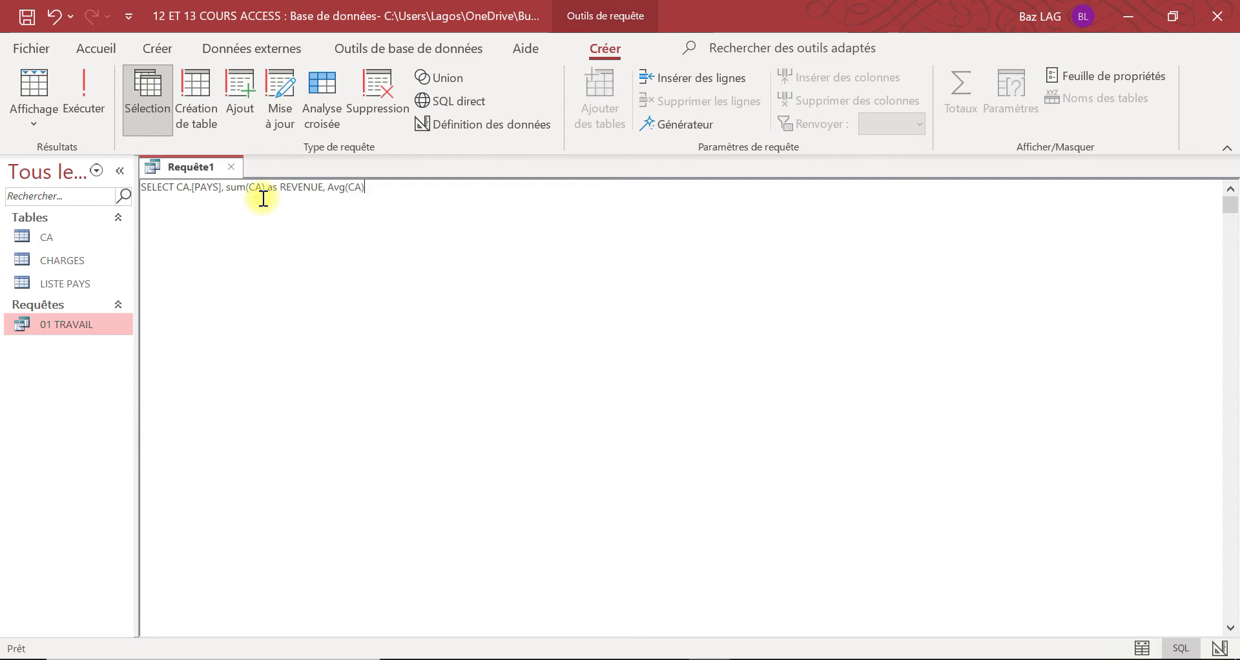
Give the Avg(CA) expression the alias MoyenneRevenue, with no comma before the alias
text(,)
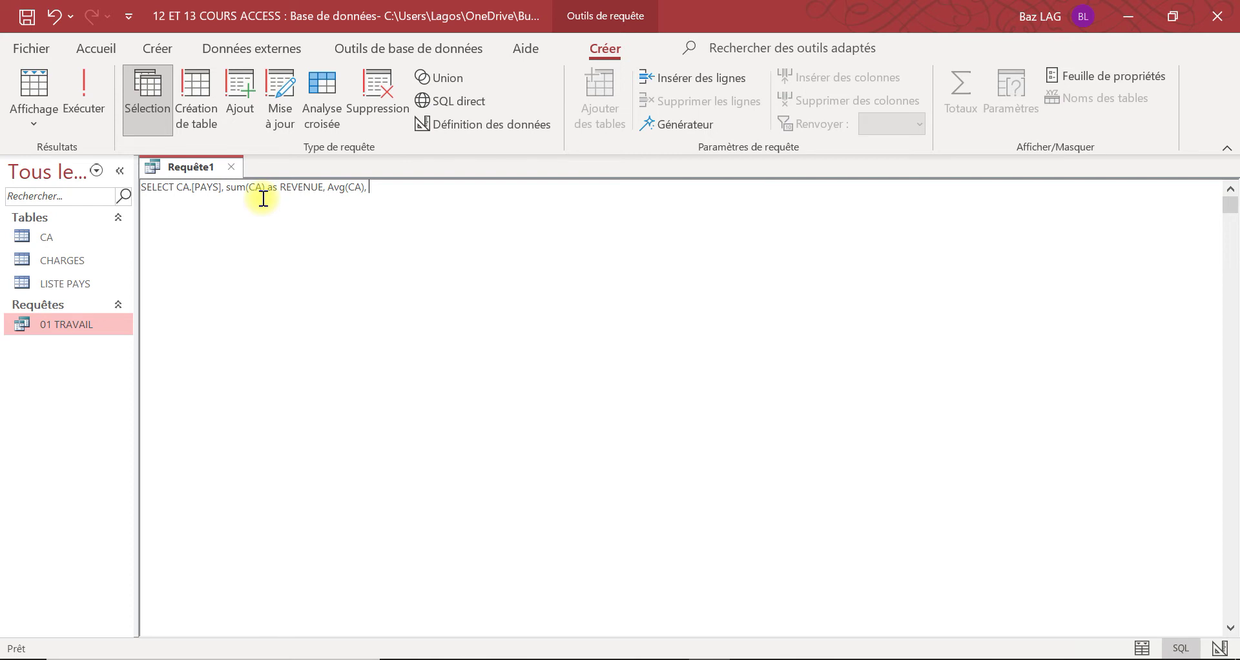
key(BackSpace)
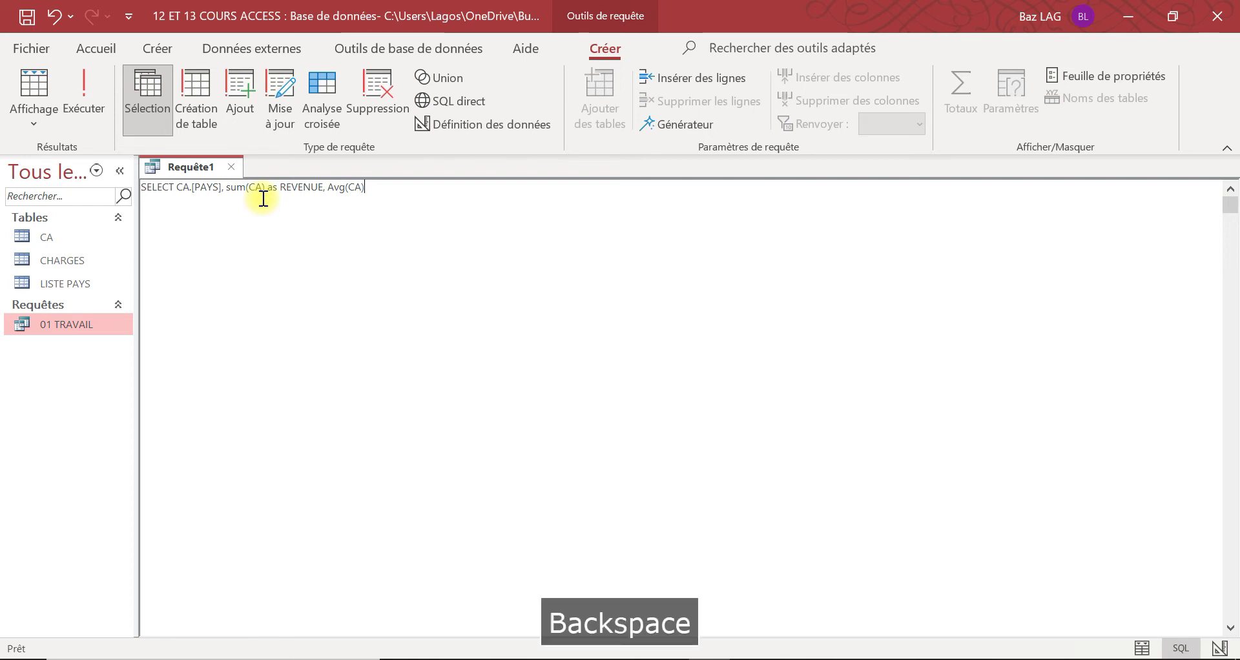
text(as)
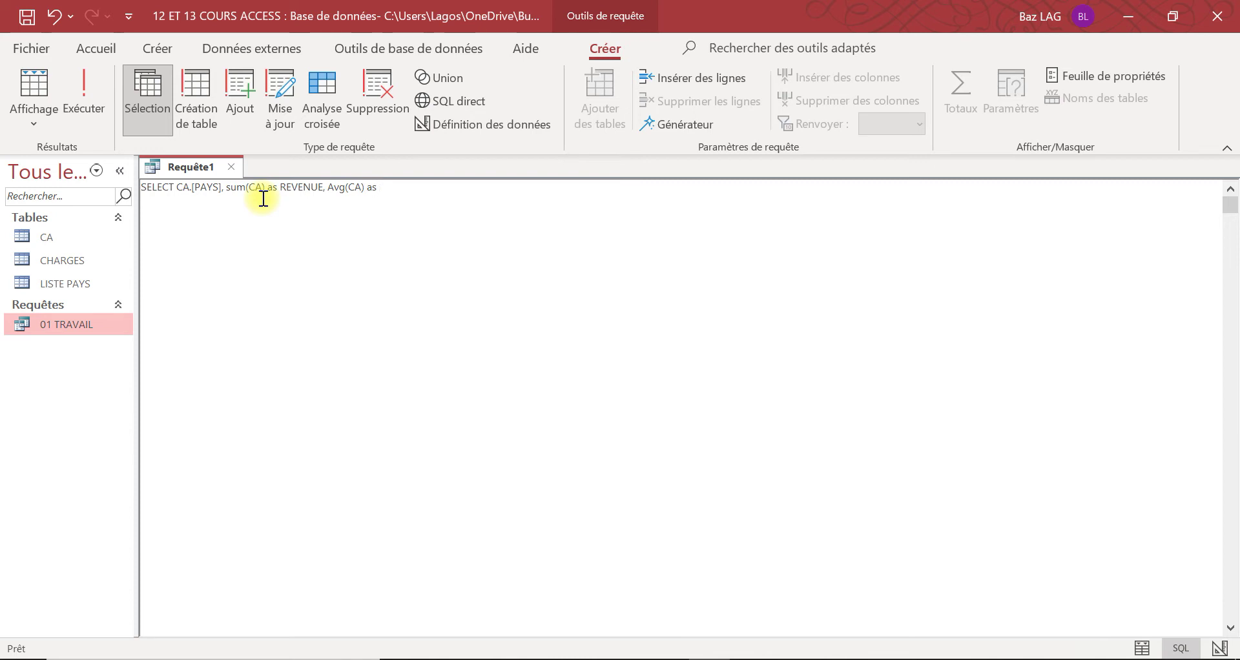
key(Caps_Lock)
text(Mo)
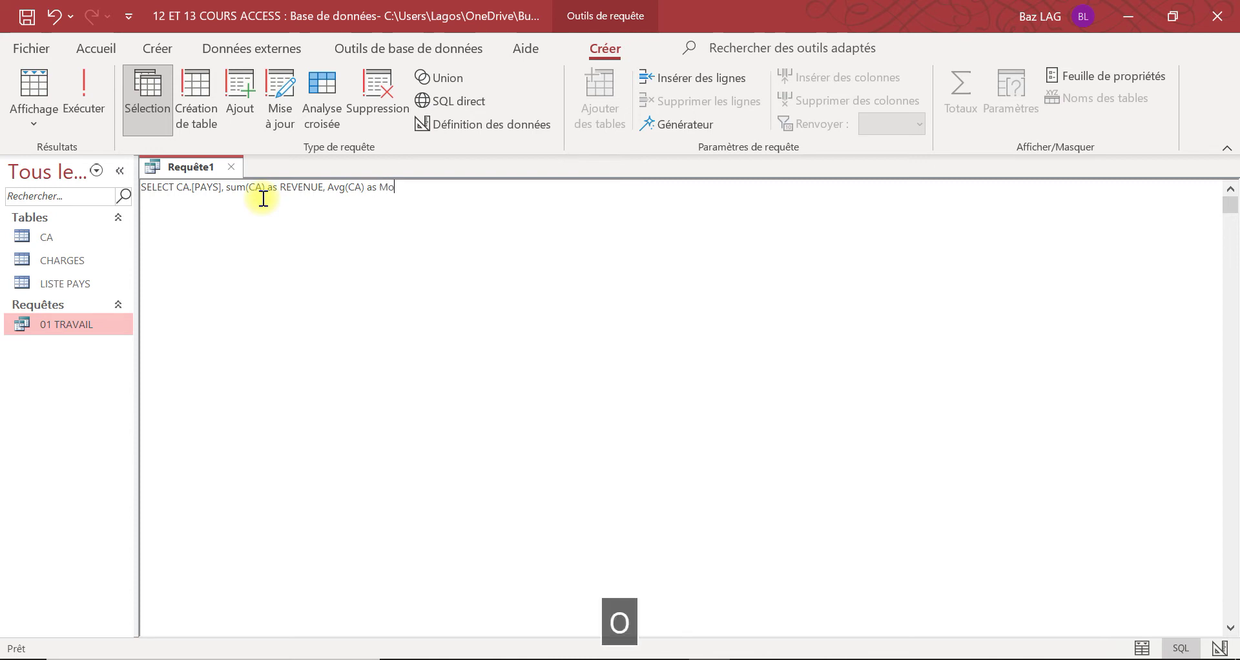
text(yenne)
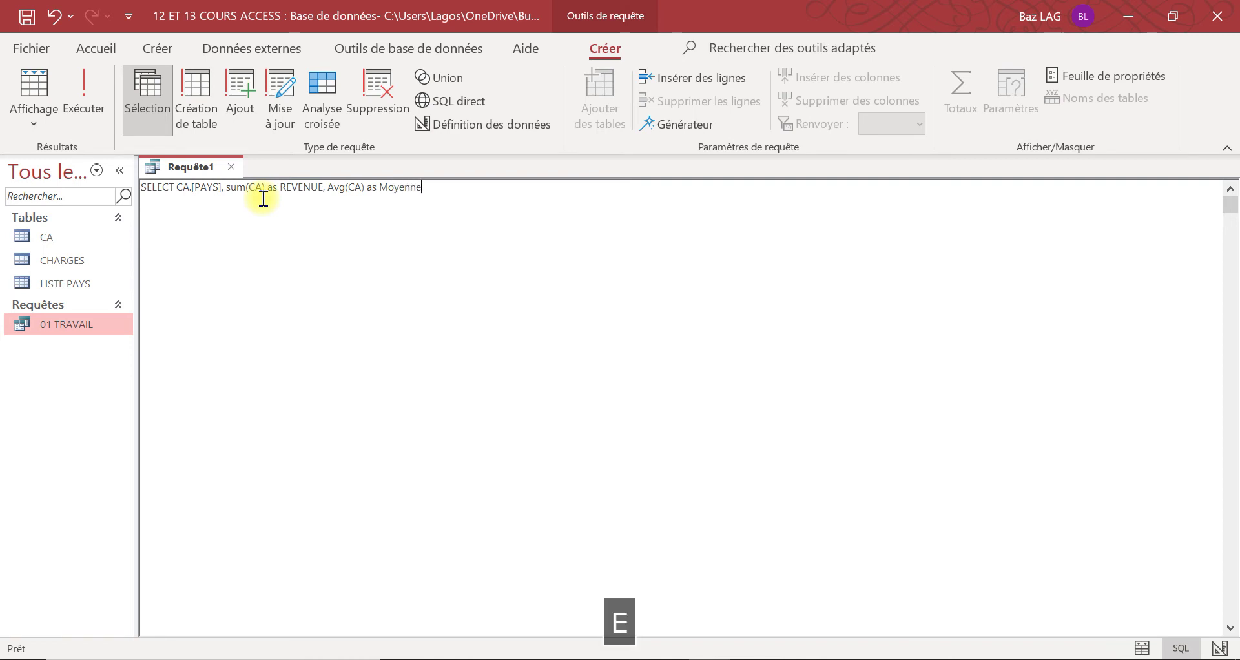
key(Caps_Lock)
text(Revenue)
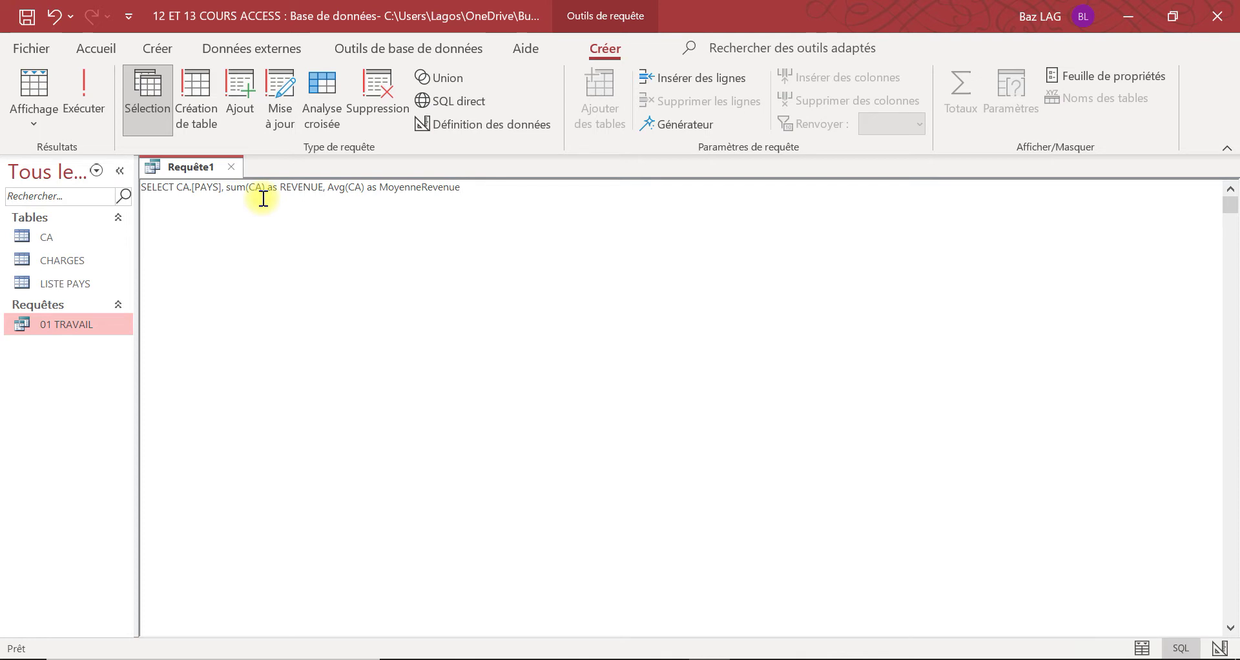
Add a count of the countries to the SELECT list as count(pays) as NBPays
text(, )
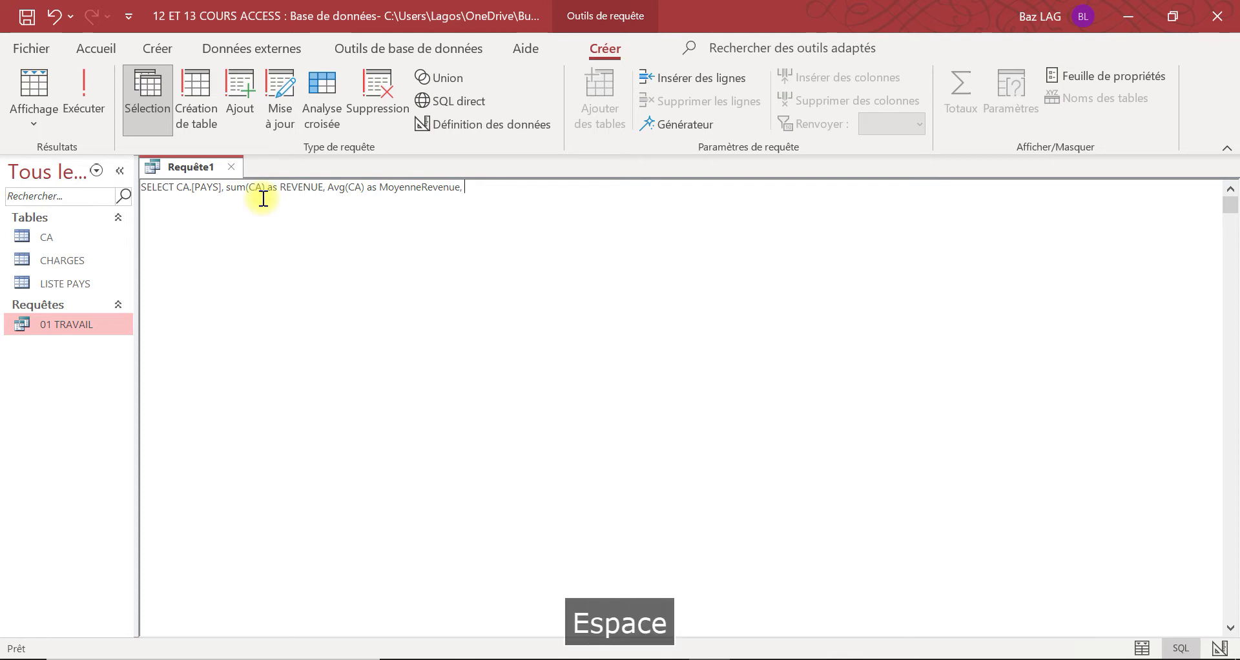
text(c)
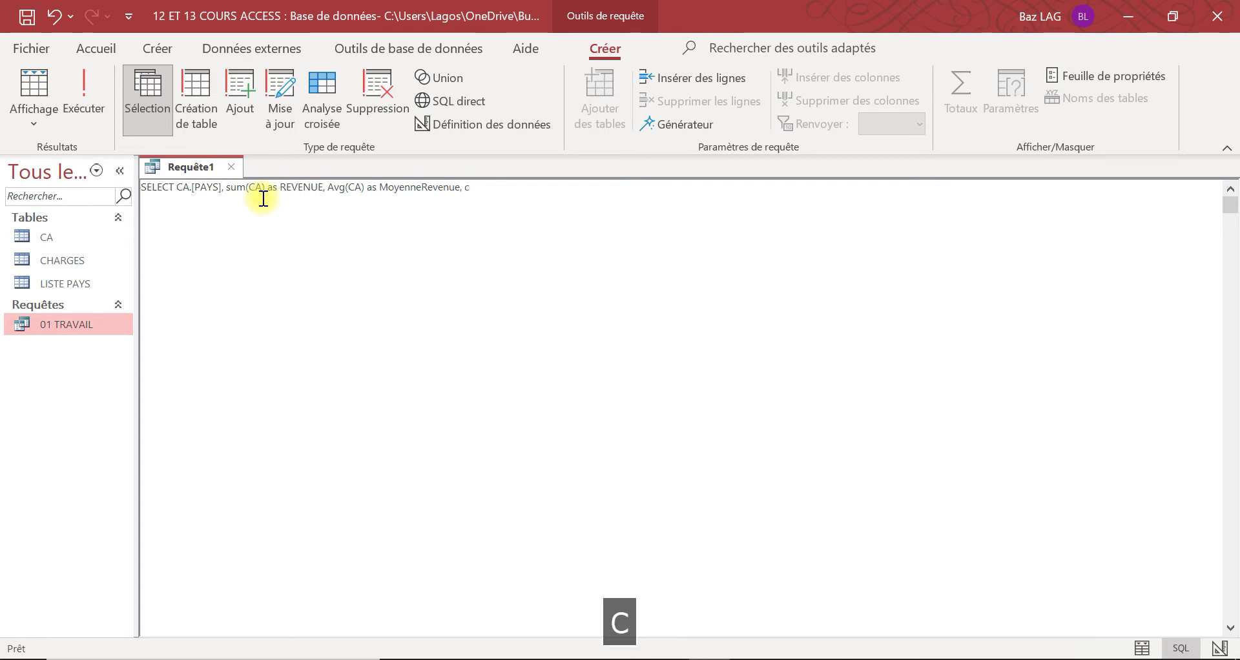
text(ount)
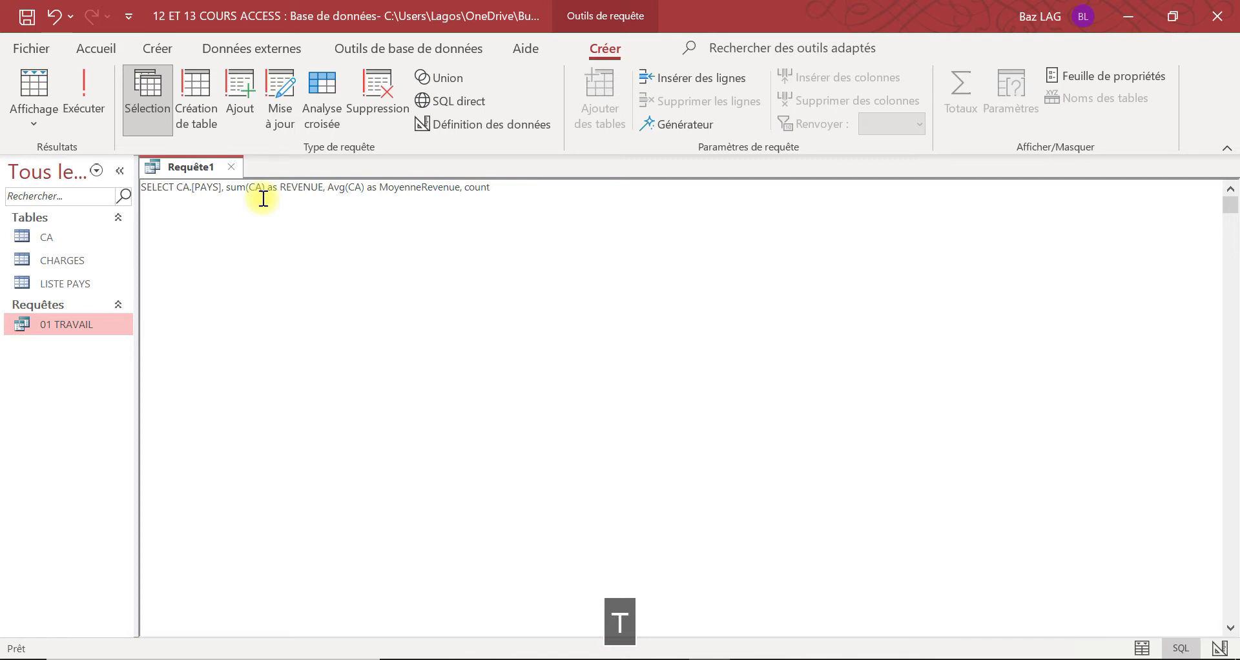
text(()
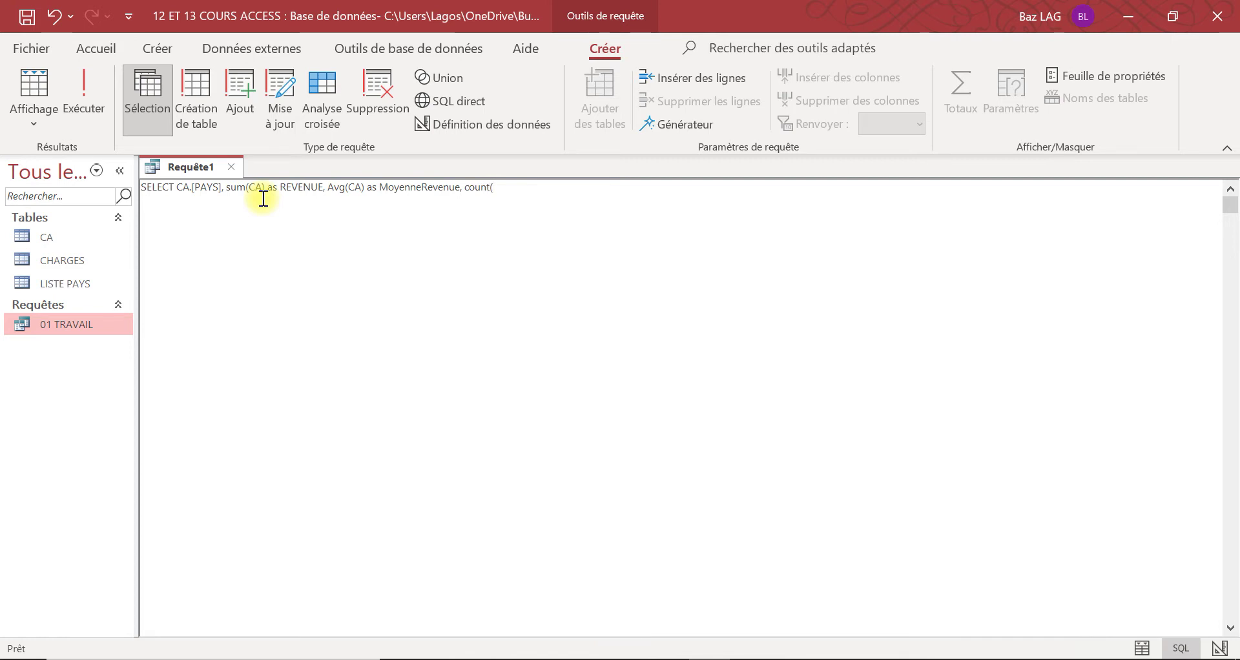
text(pays) as)
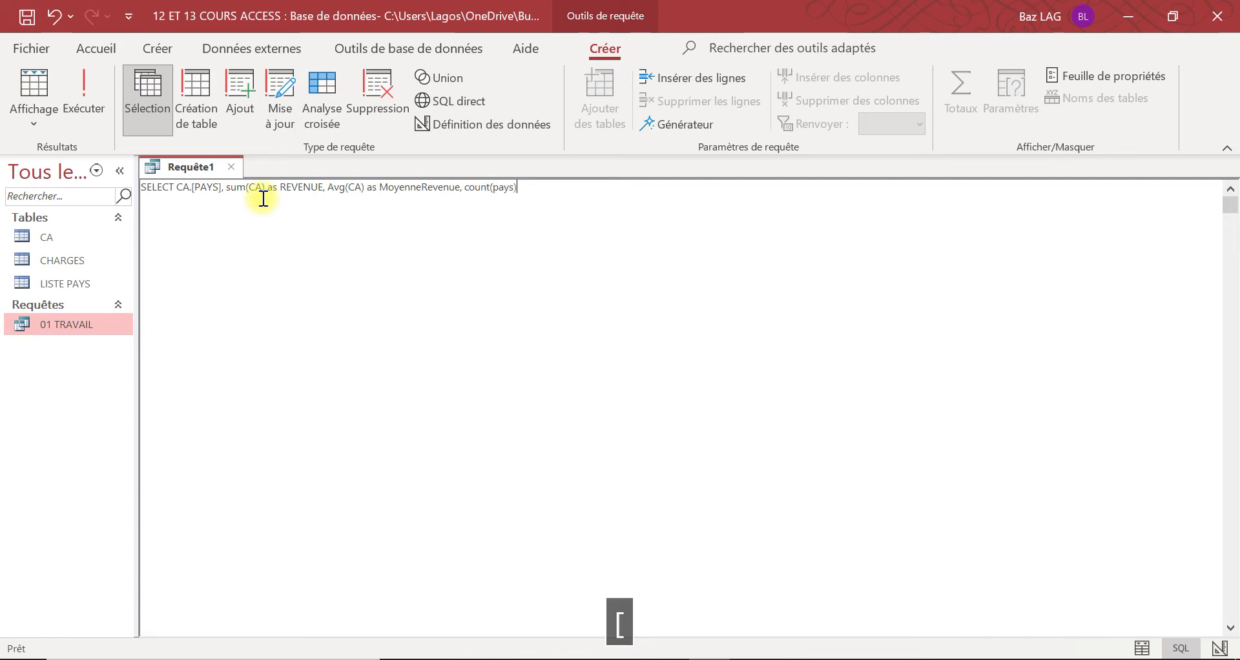
key(Caps_Lock)
text(NB)
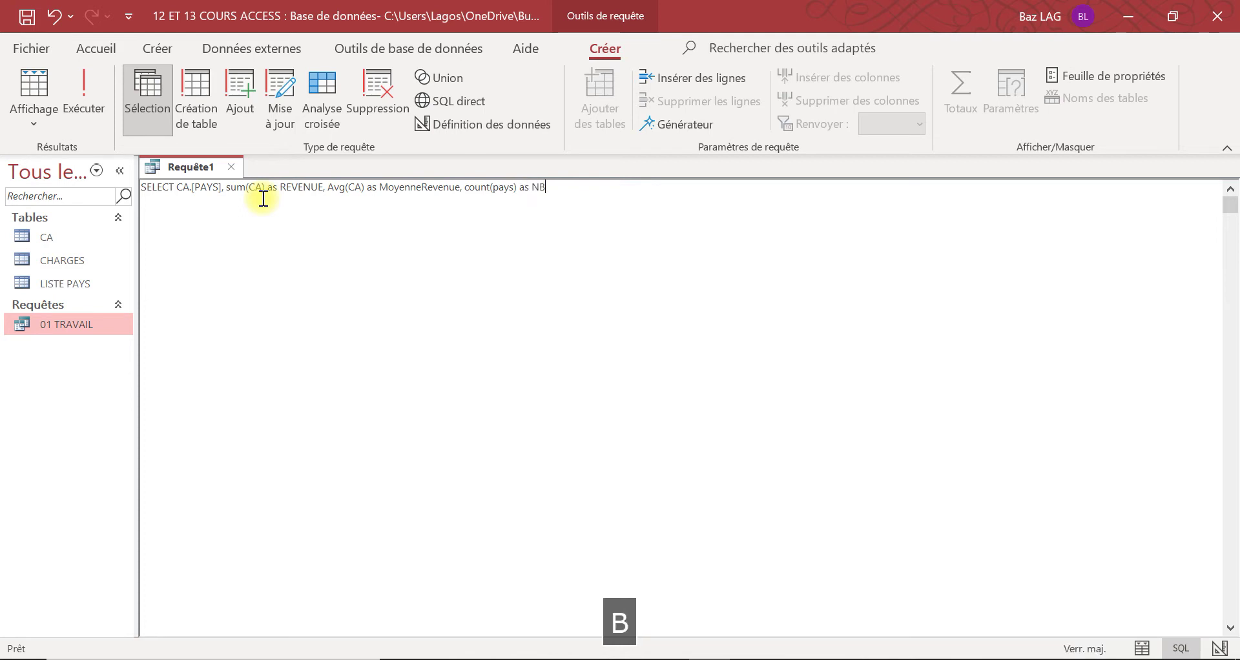
key(Caps_Lock)
key(Caps_Lock)
text(P)
key(Caps_Lock)
text(ays)
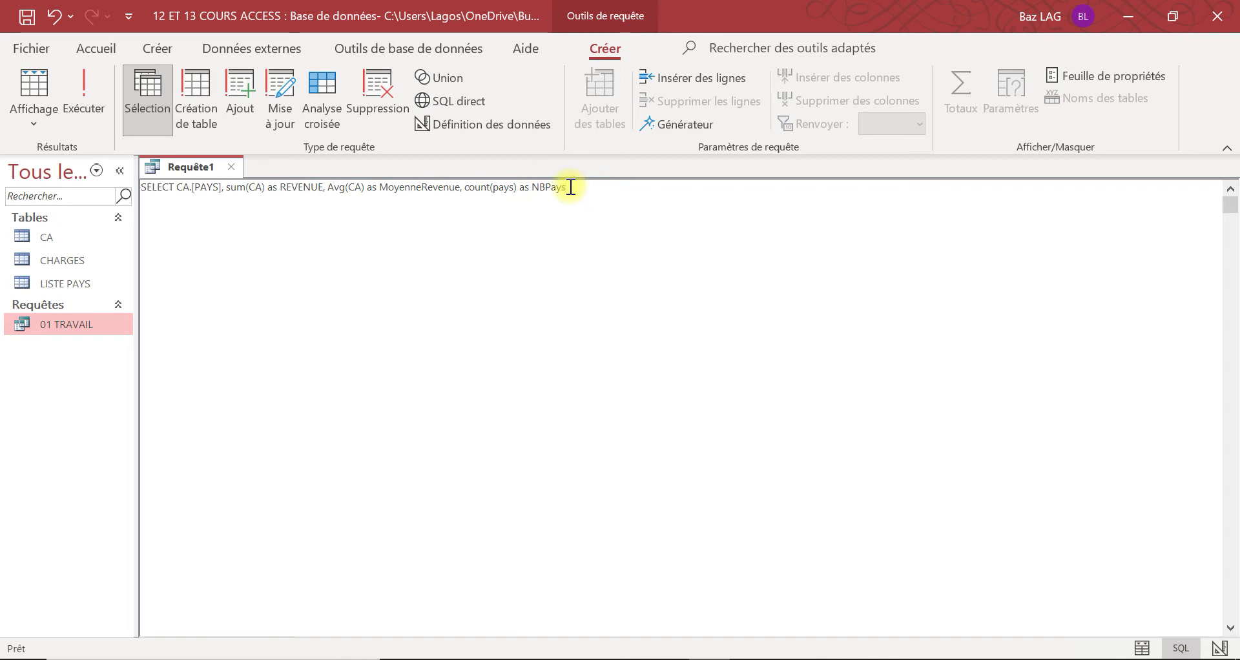
Write the clause from CA on a new line below the SELECT line, with the table name in capitals
key(Return)
text(from)
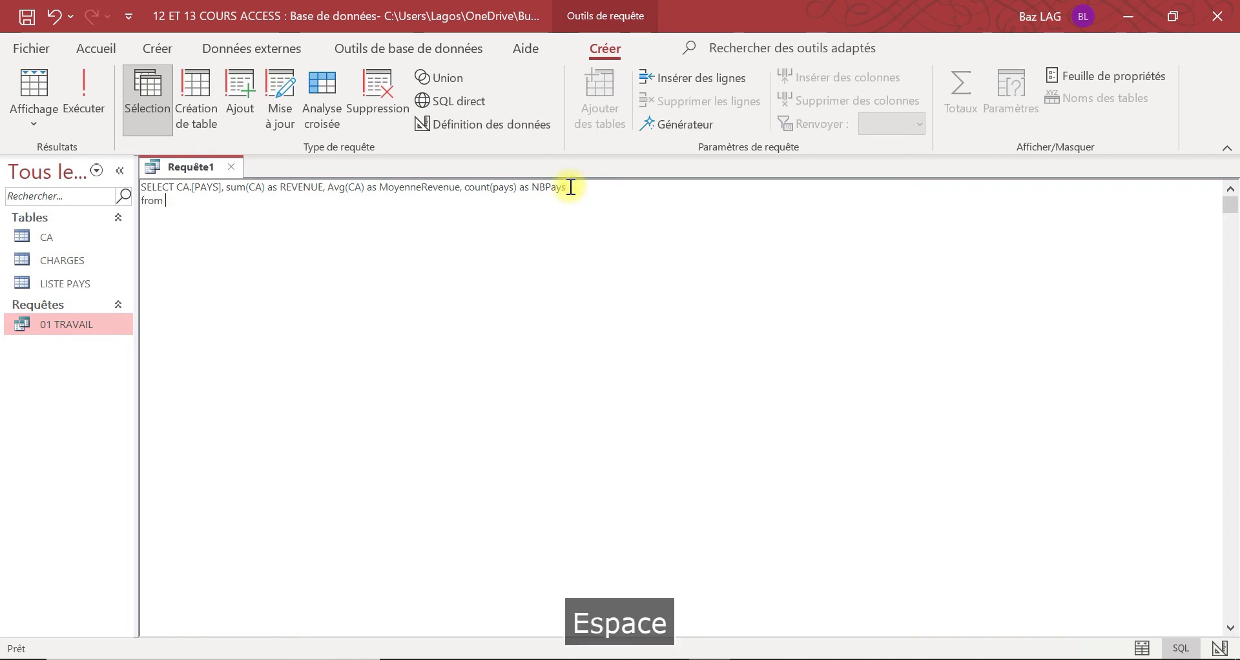
text( c)
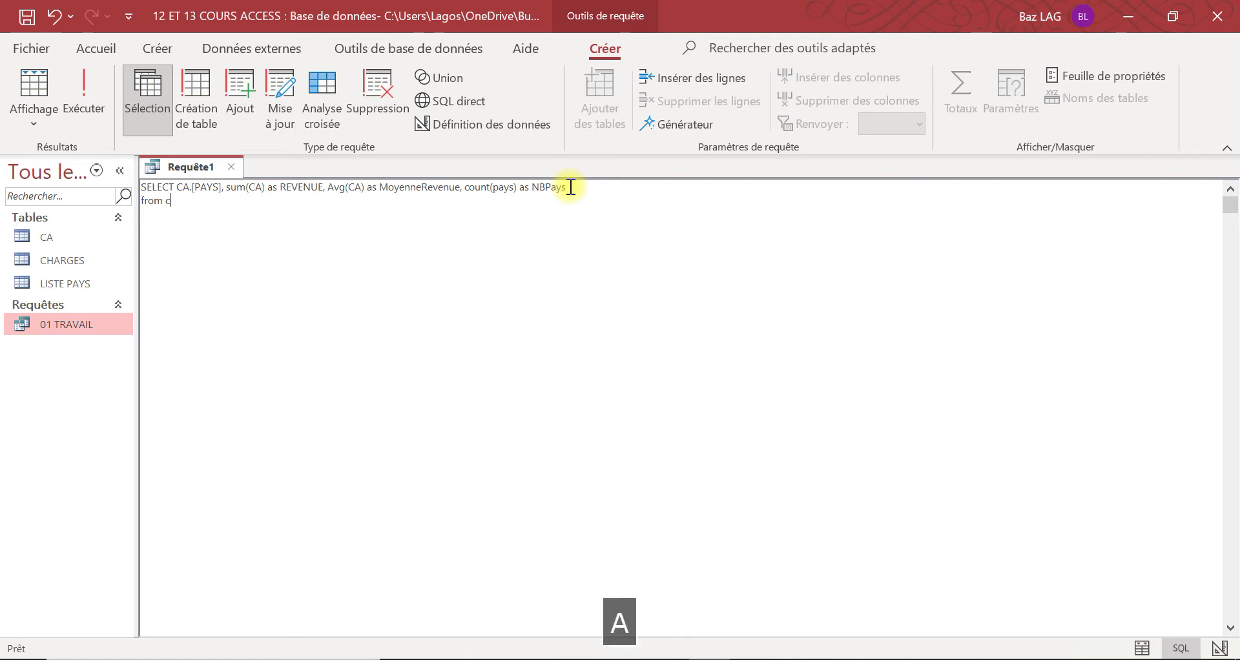
text(a)
key(BackSpace)
key(BackSpace)
key(Caps_Lock)
text(CA)
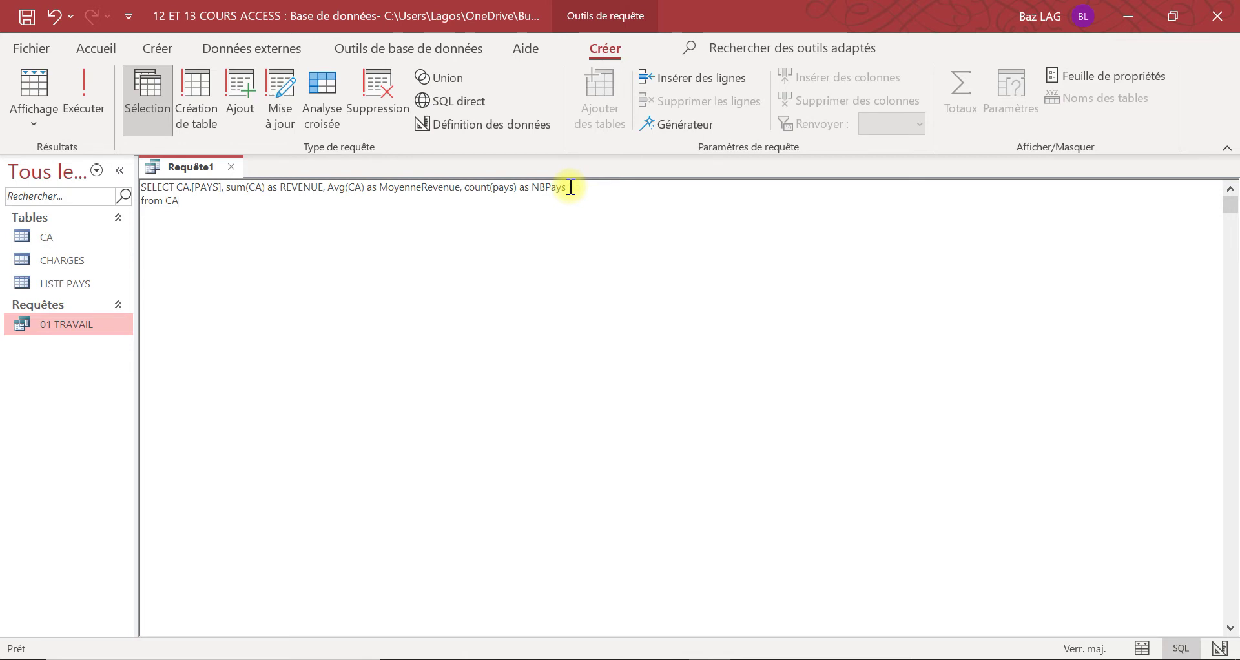
key(BackSpace)
key(BackSpace)
text([)
key(Caps_Lock)
text(ca)
key(Caps_Lock)
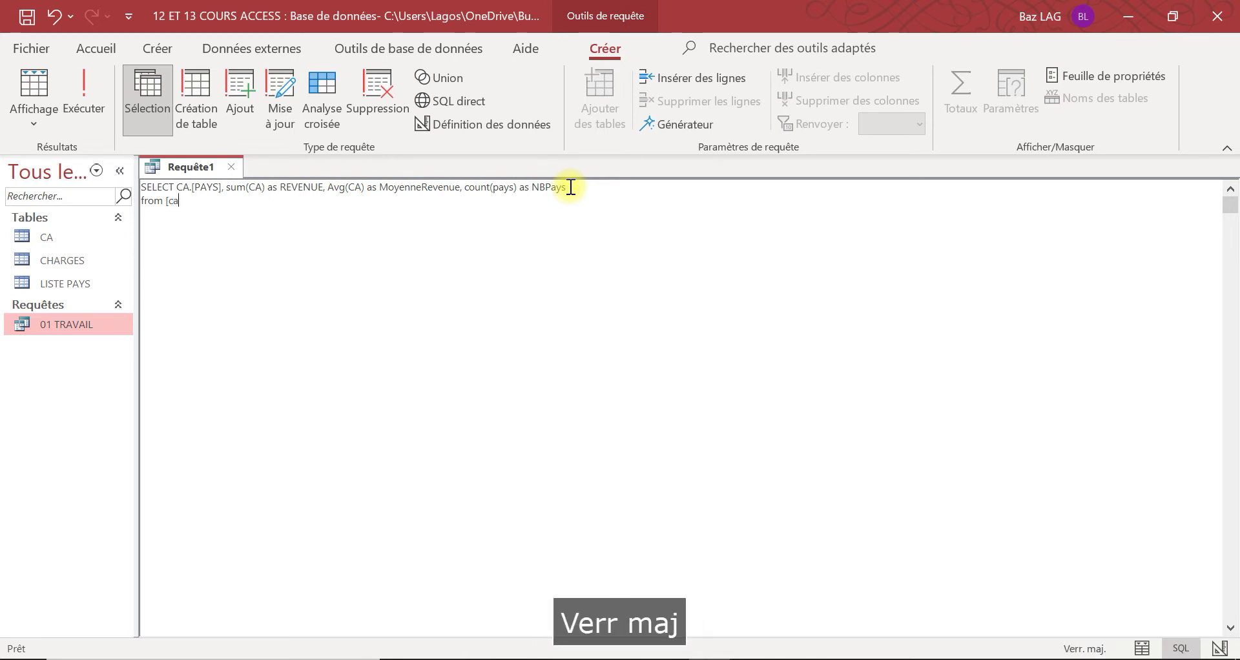
key(BackSpace)
key(BackSpace)
key(Caps_Lock)
text(ca)
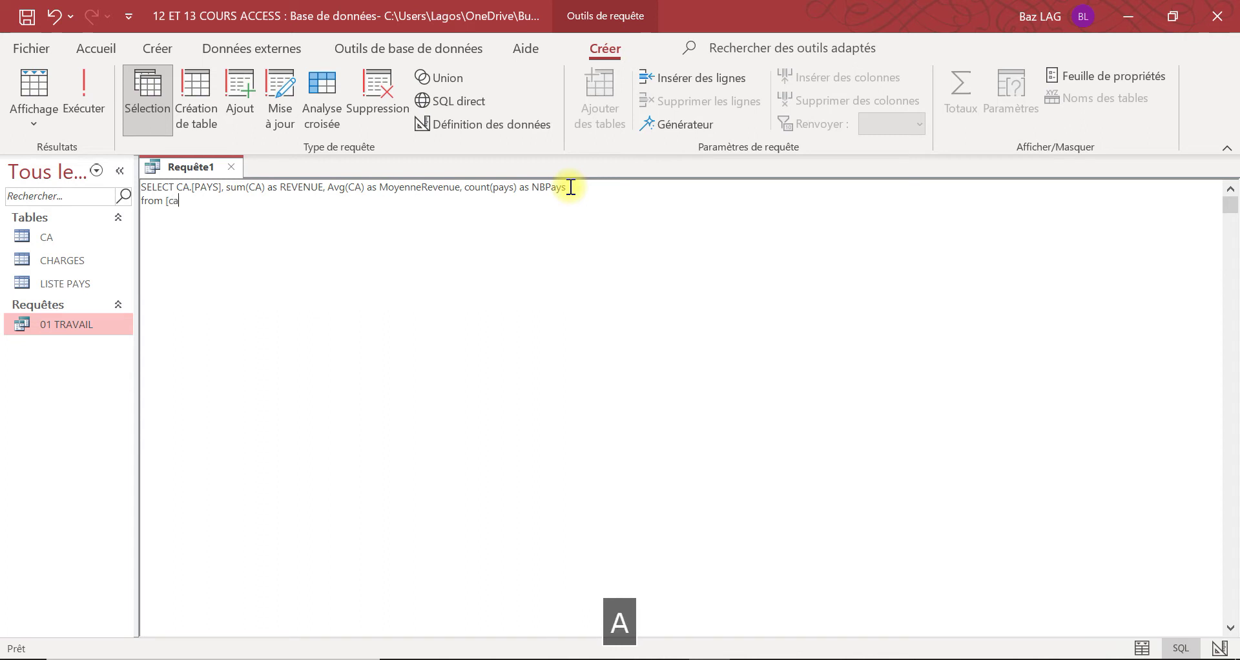
key(BackSpace)
key(BackSpace)
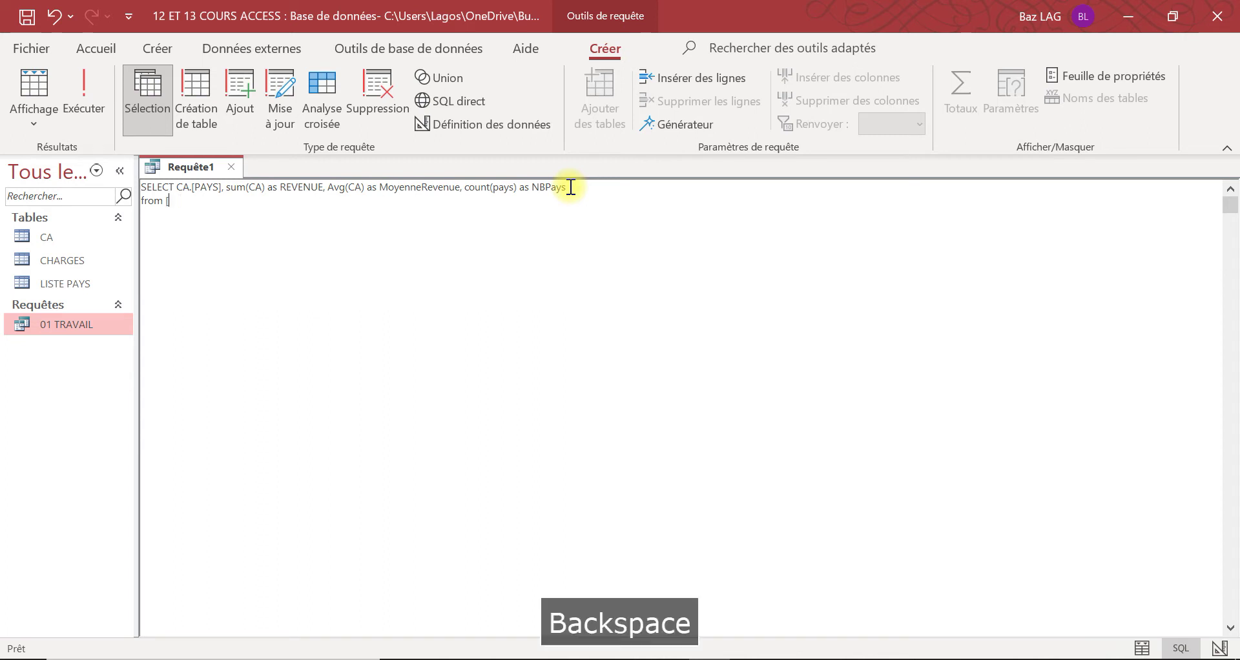
key(Caps_Lock)
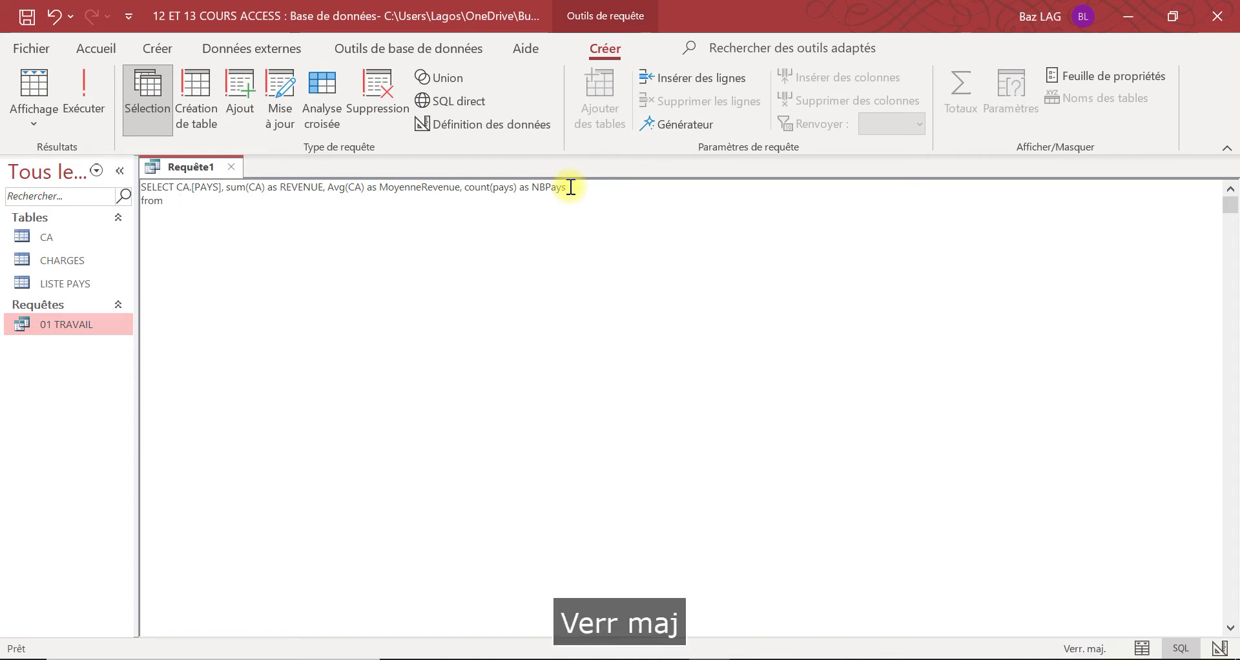
text(CA)
Add the clause GROUP BY PAYS in capitals on a new line below the from CA line
key(Return)
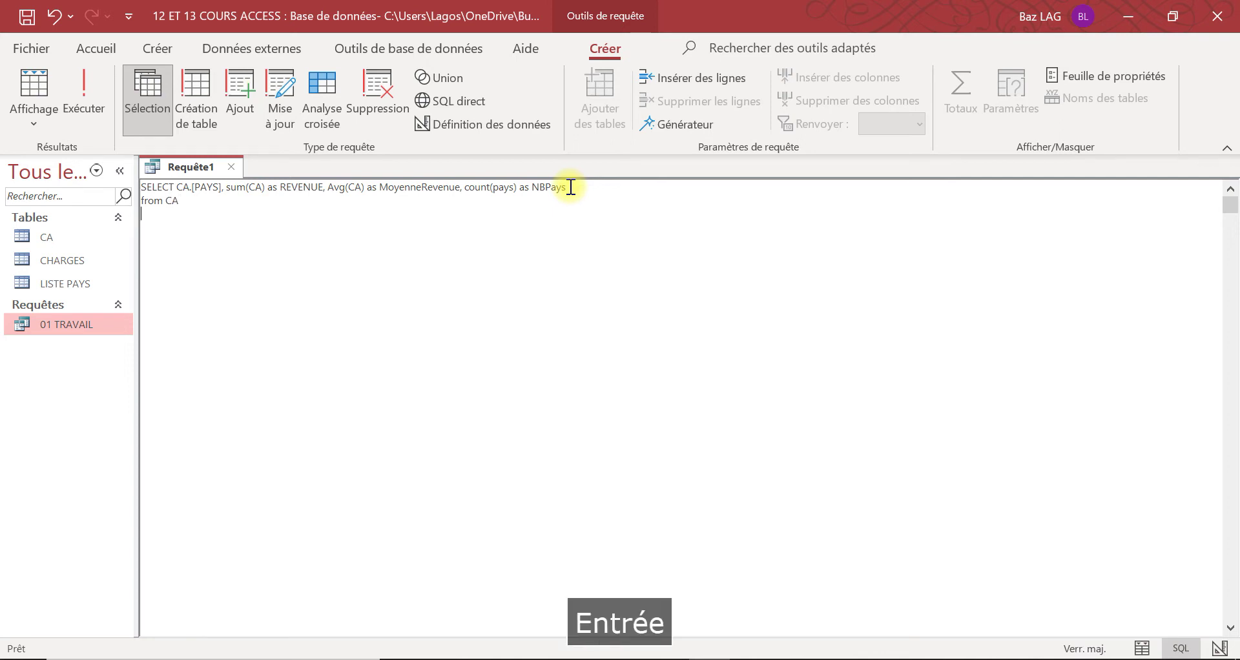
key(Caps_Lock)
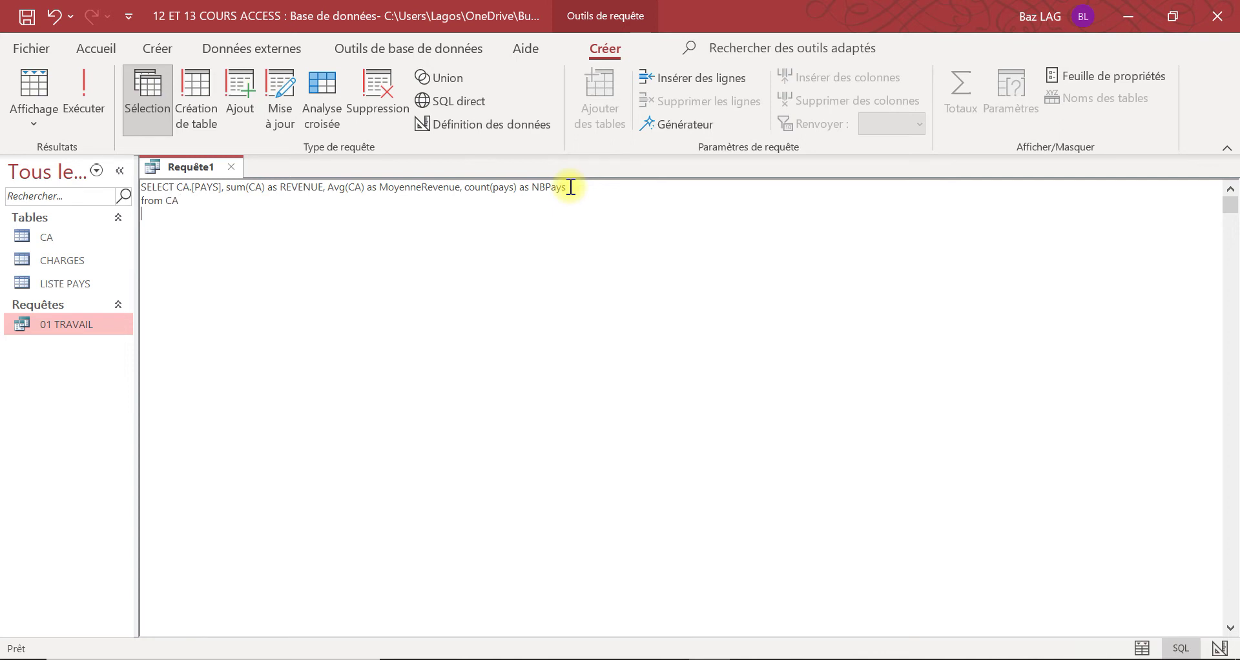
text(gr)
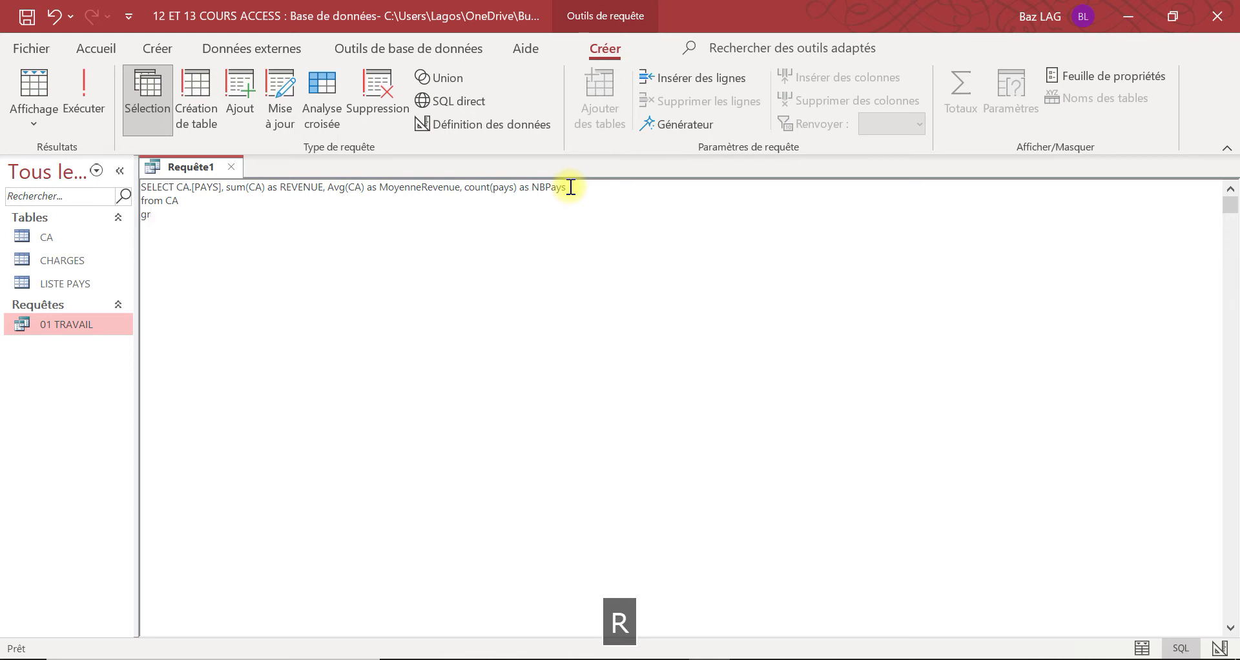
key(BackSpace)
key(BackSpace)
key(Caps_Lock)
text(GRO)
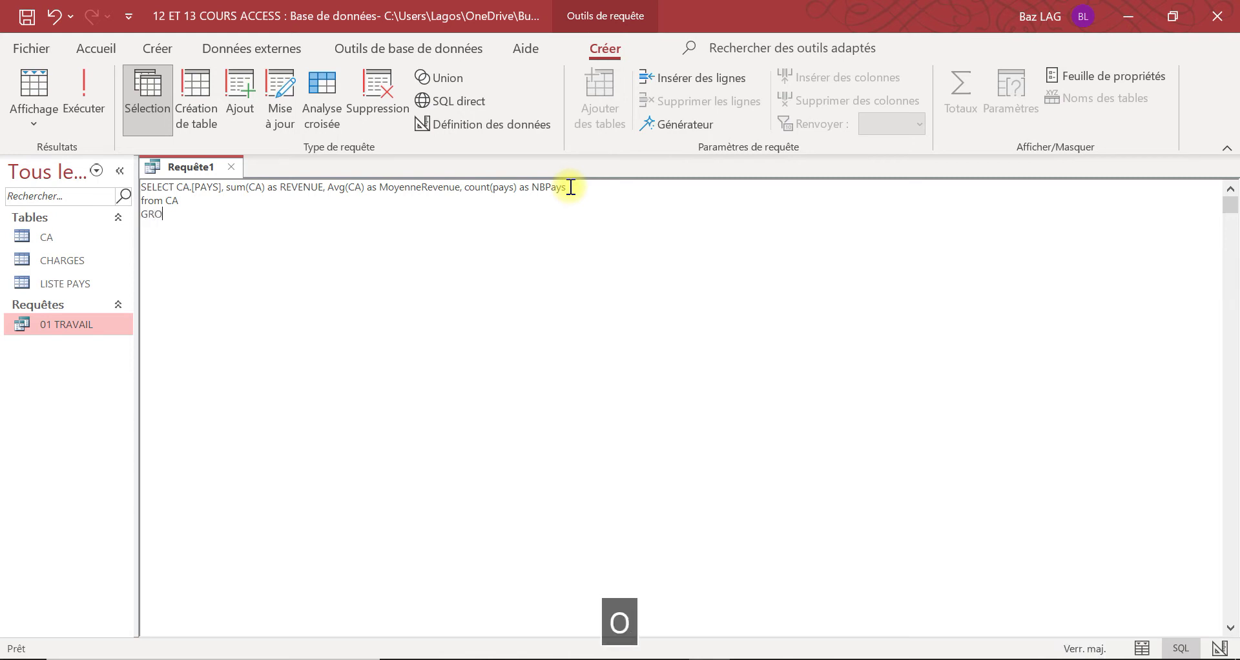
text(UP BY PAYS)
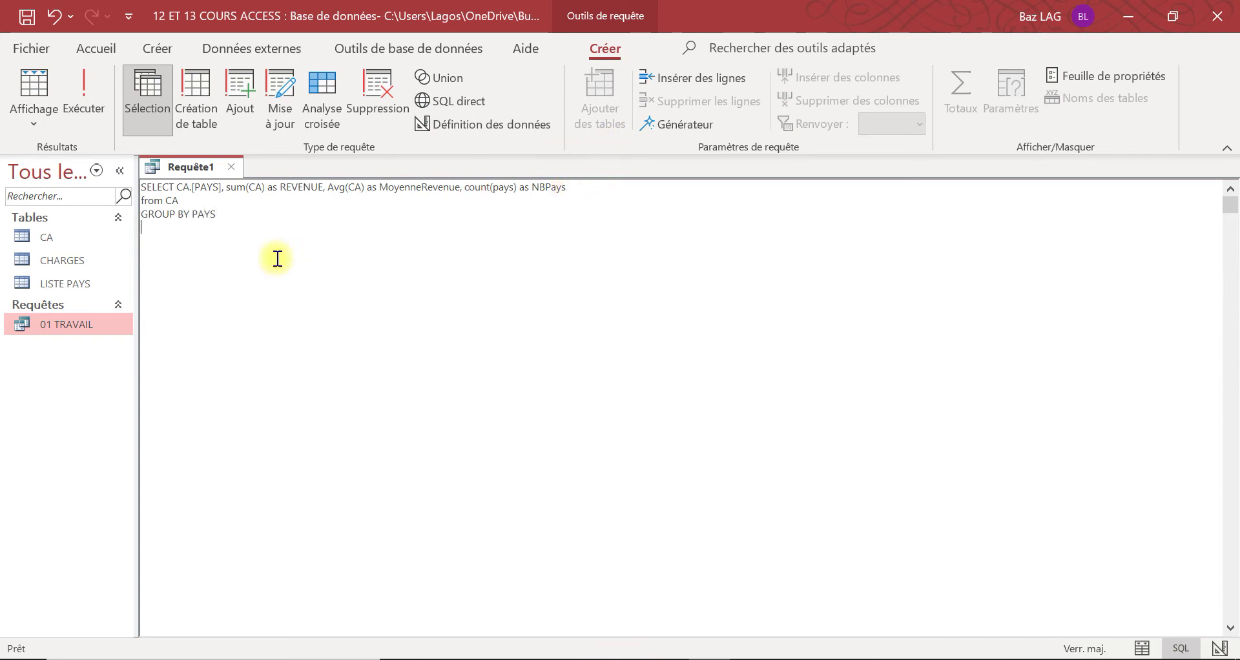
Run the query and look through the revenue, average and count for each country
click(103, 87)
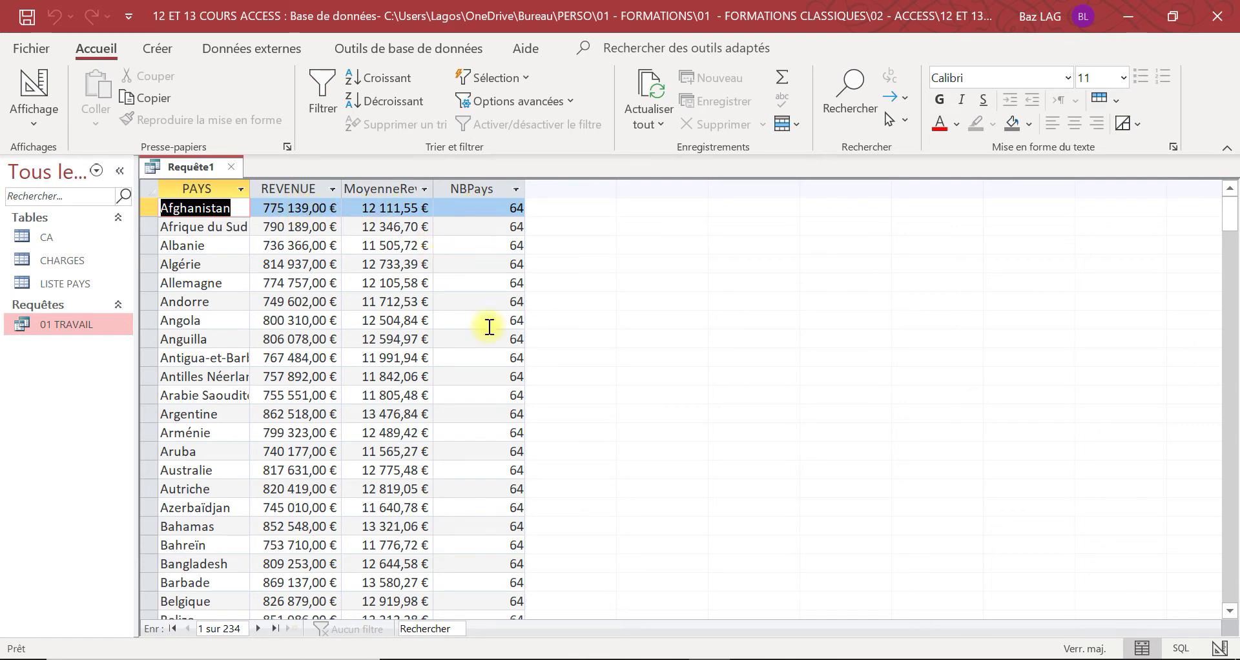
scroll(485, 335, down, 6)
scroll(486, 346, down, 5)
scroll(486, 347, up, 11)
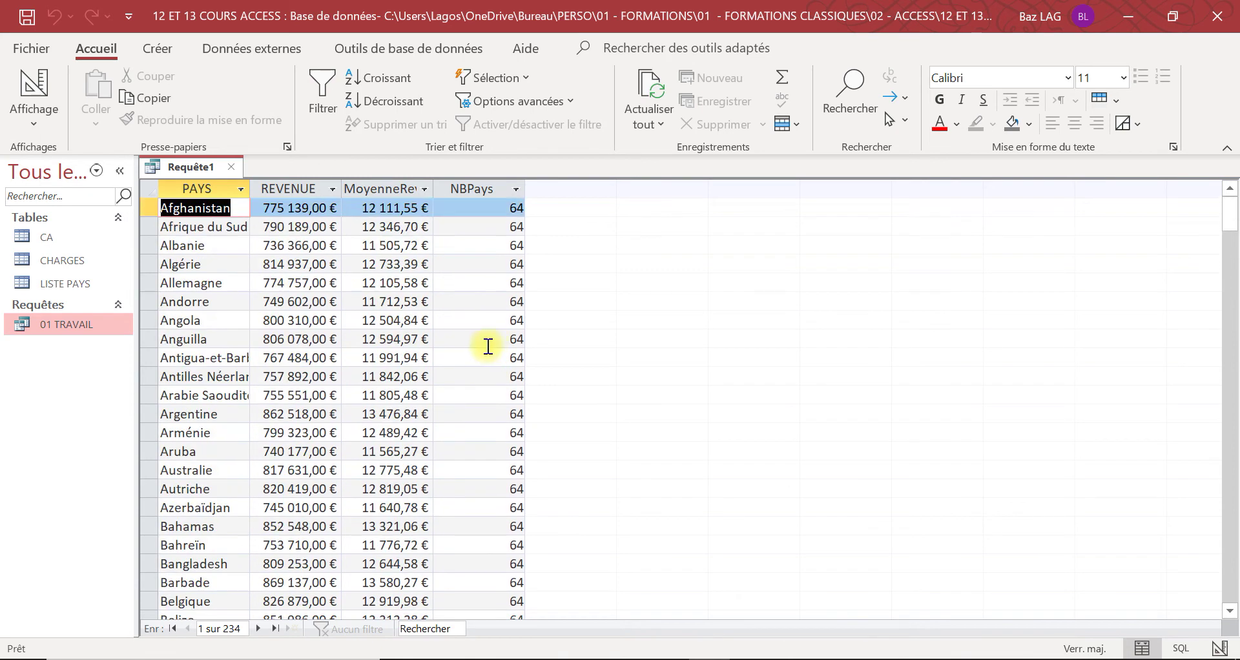
scroll(458, 347, down, 4)
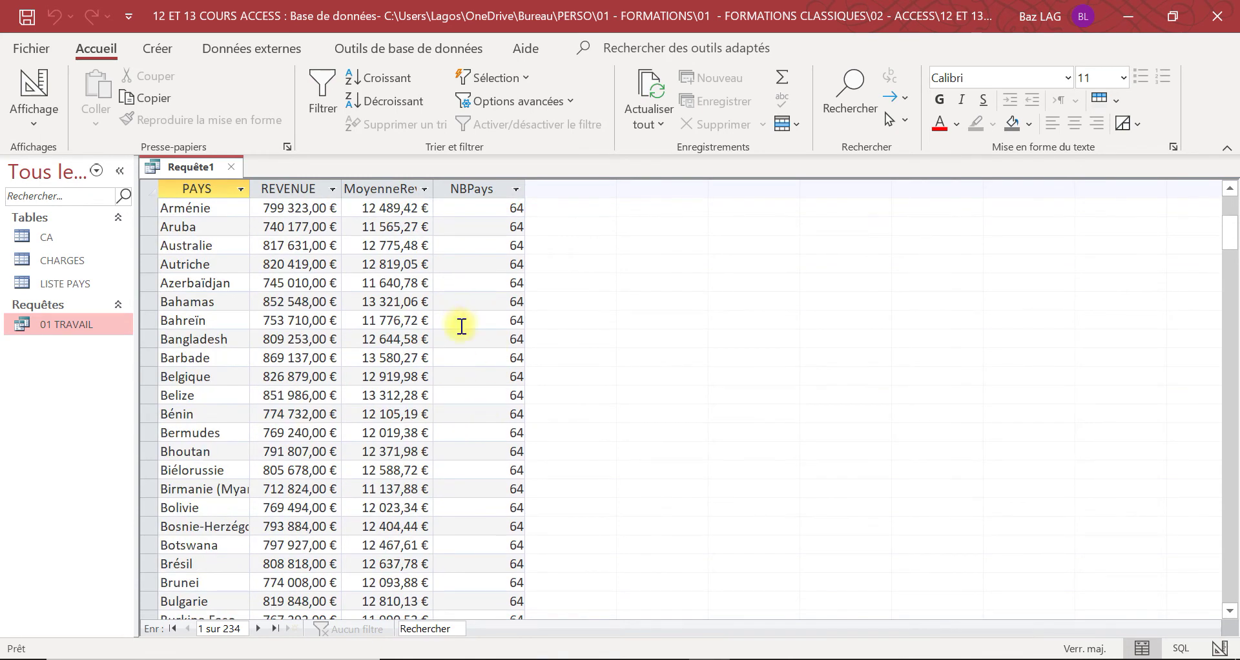
scroll(487, 285, up, 4)
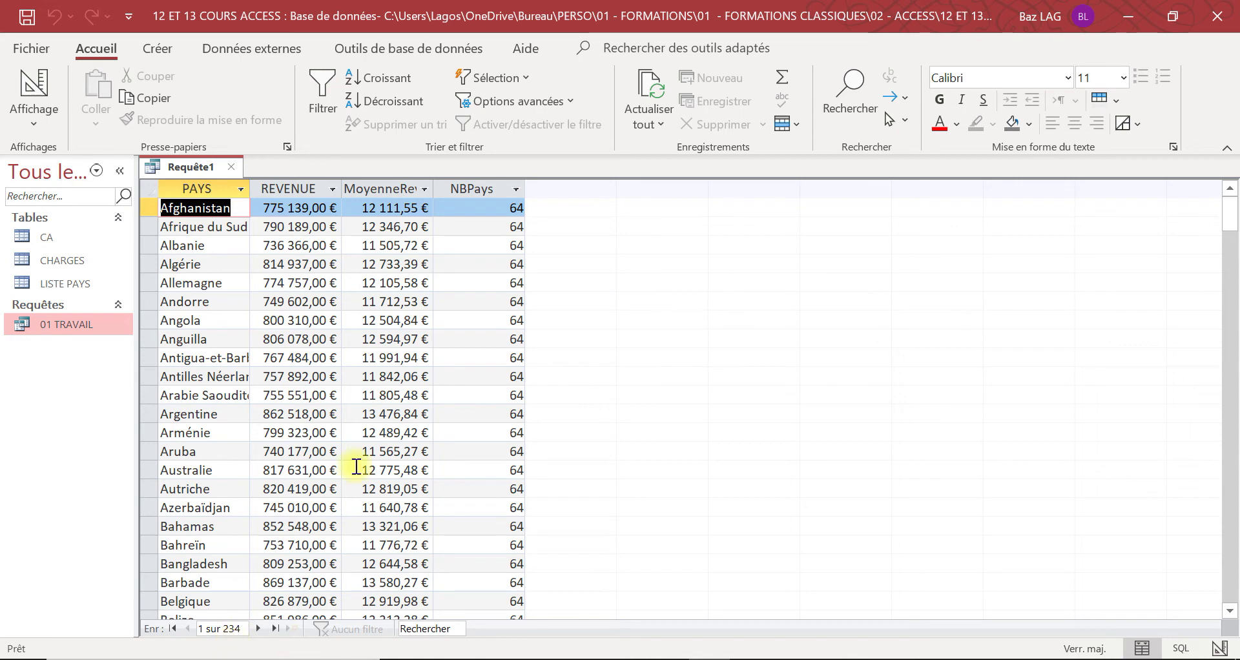
Search Windows for CAL and open the Calculatrice app
click(235, 659)
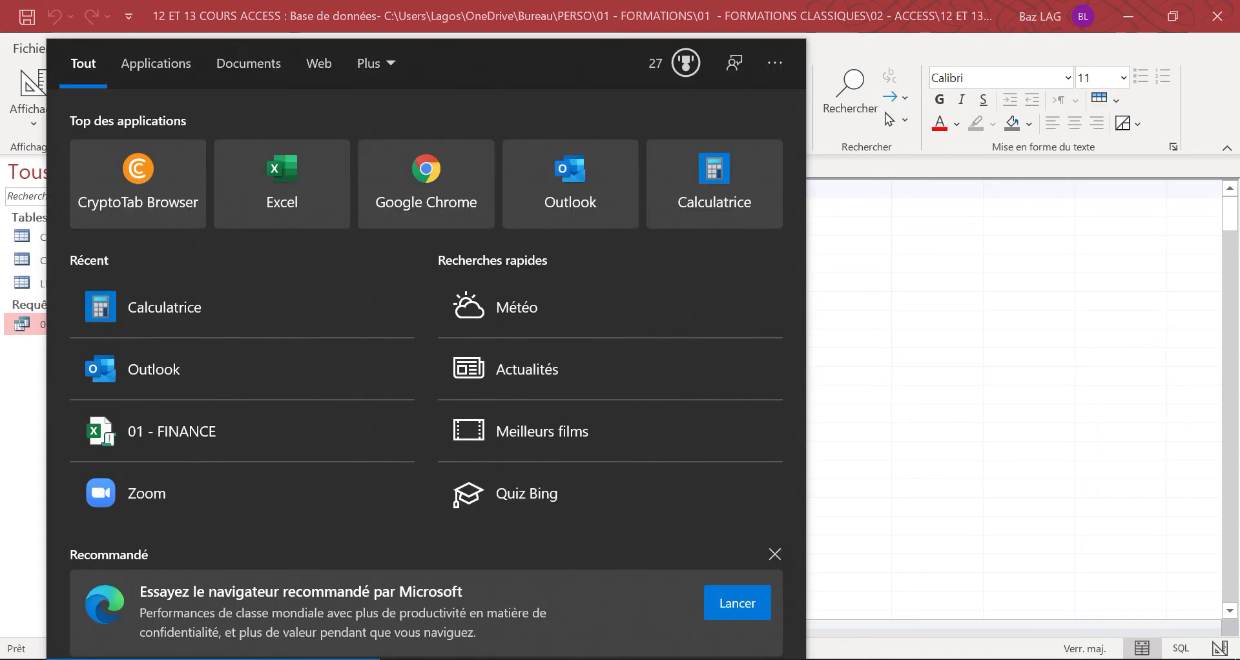
text(CAL)
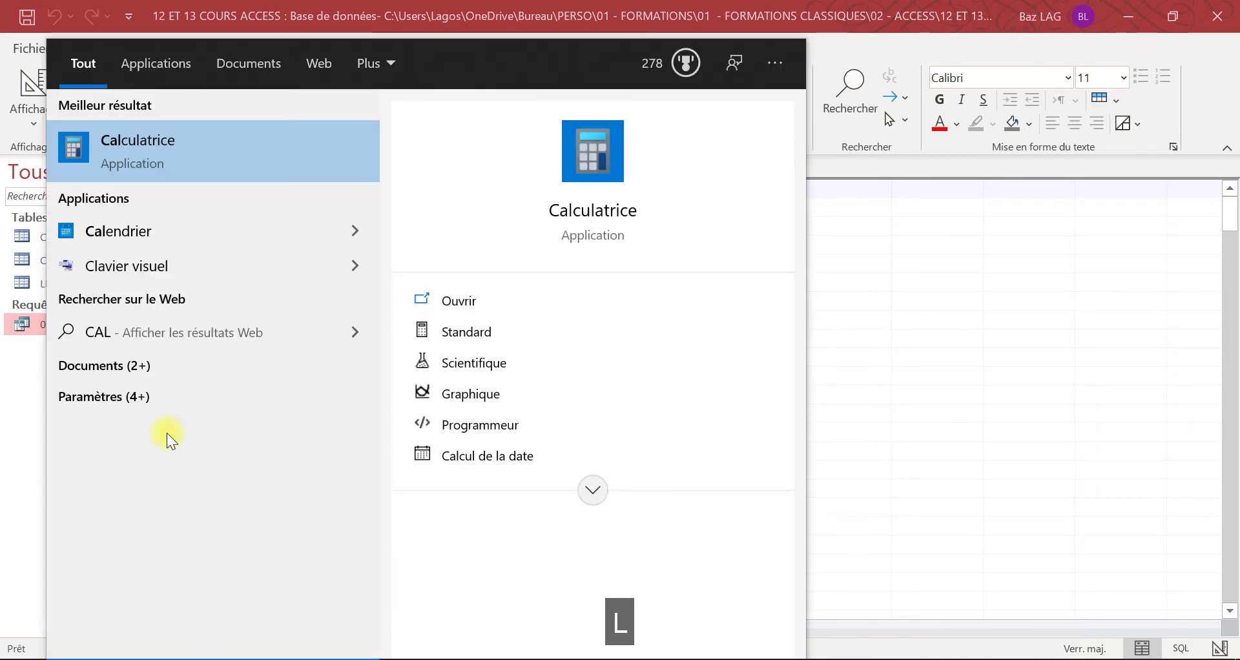
click(129, 166)
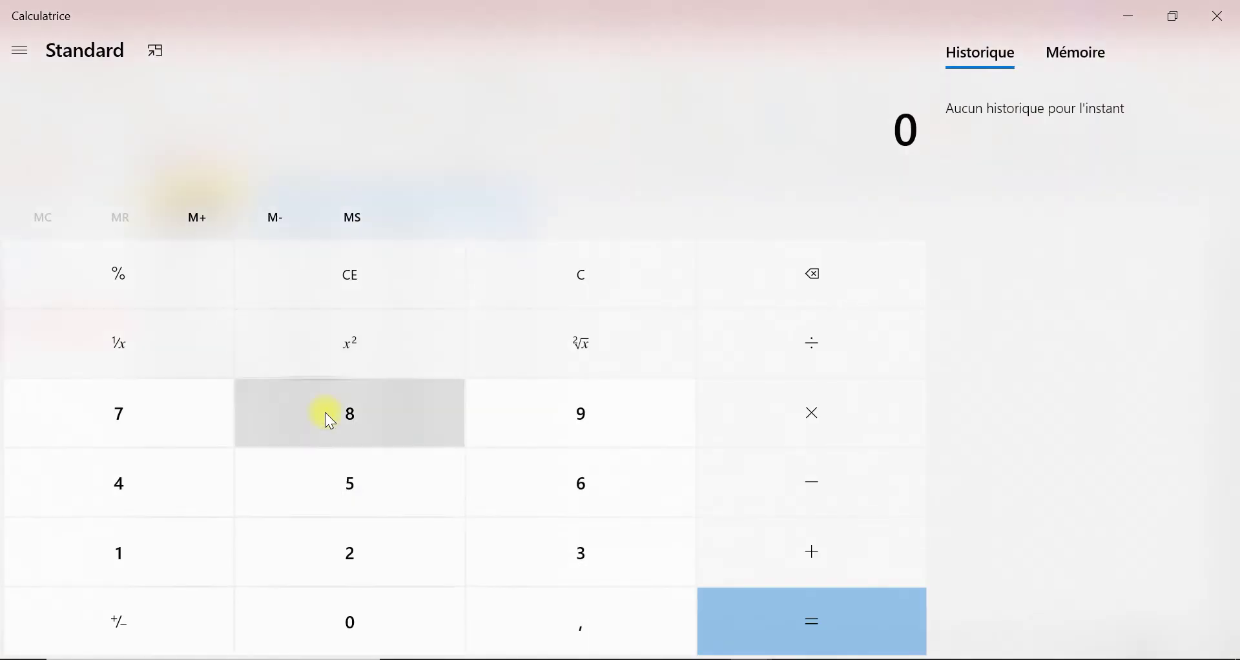
Multiply the number of result rows, 234, by the count per country, 64
click(362, 562)
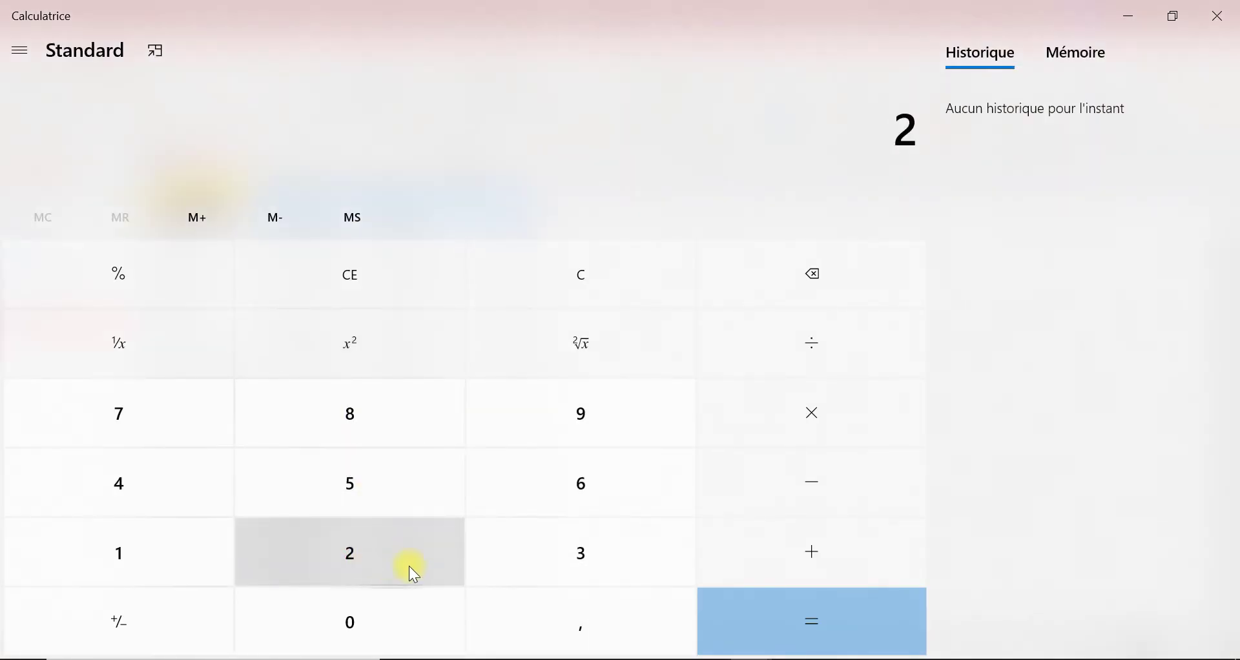
click(572, 564)
click(151, 455)
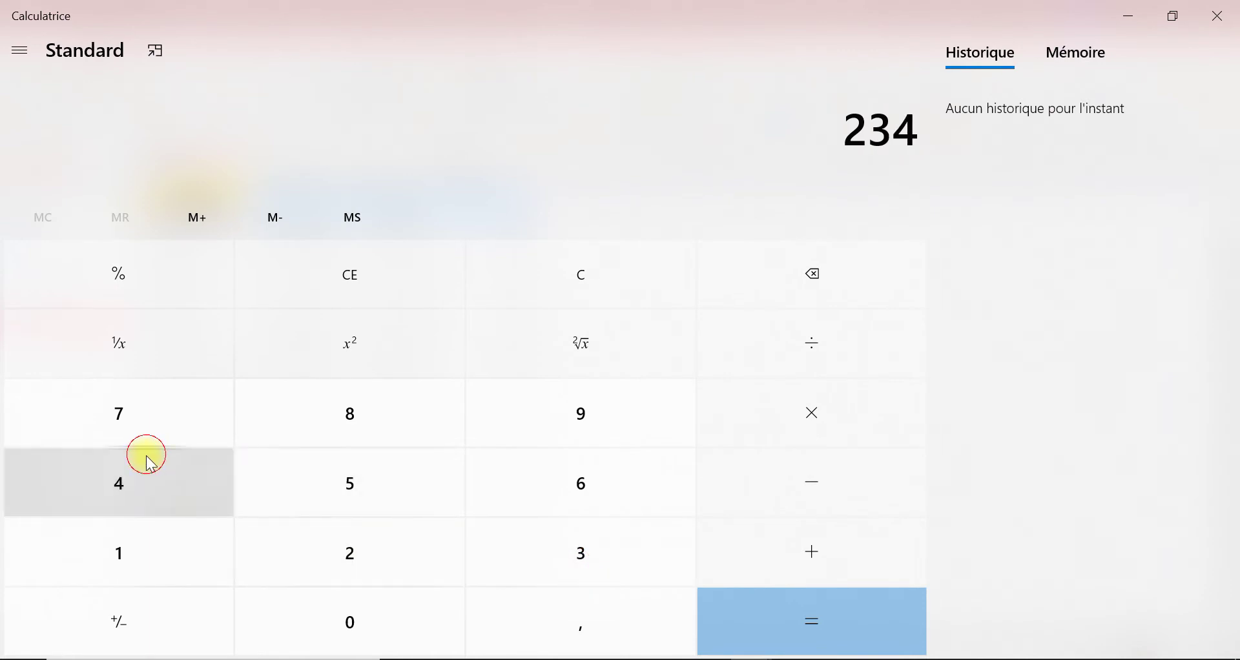
click(802, 401)
click(584, 478)
click(246, 496)
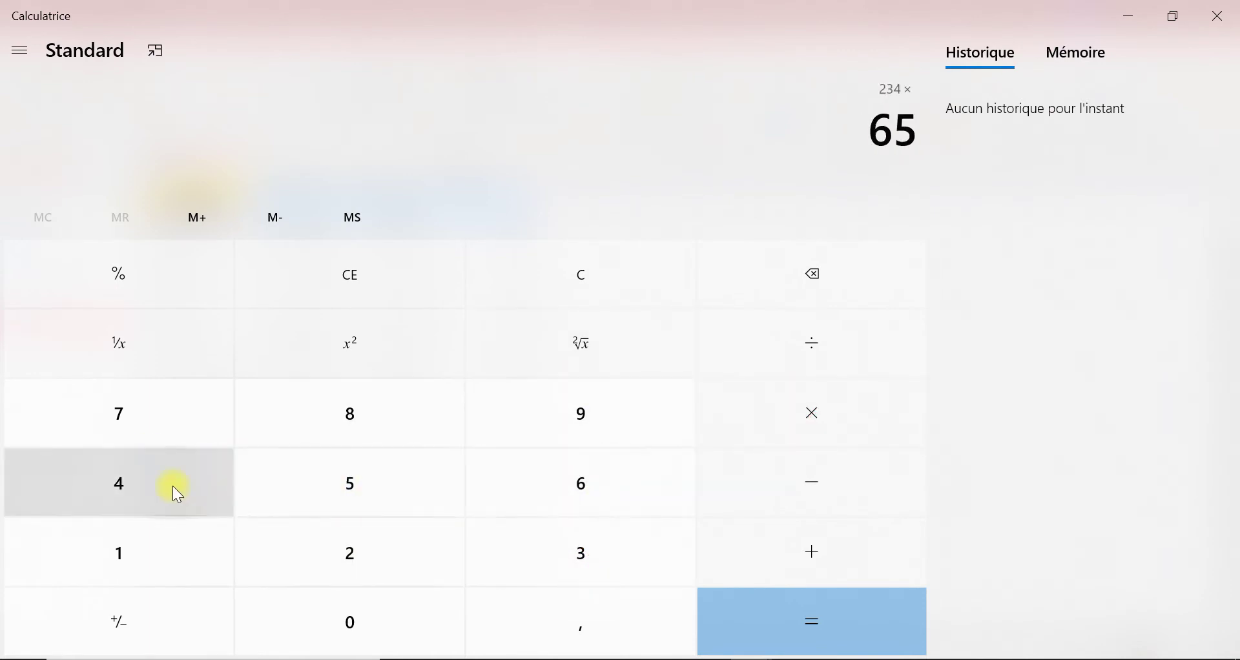
key(BackSpace)
click(133, 472)
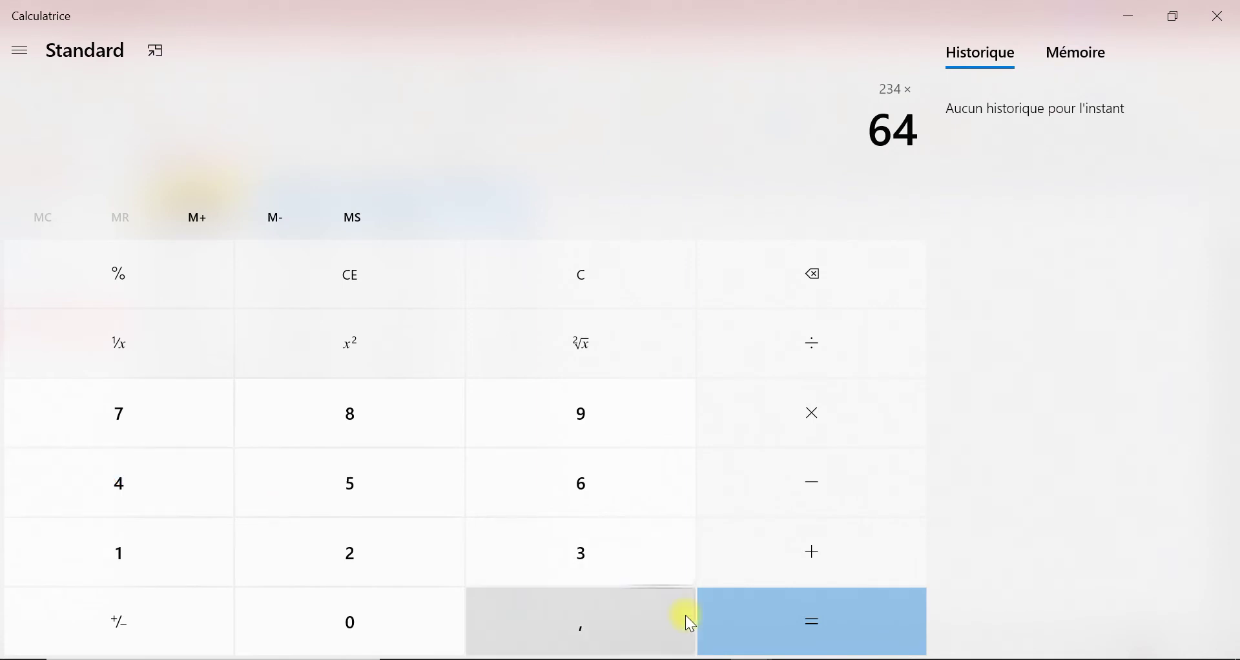
click(757, 616)
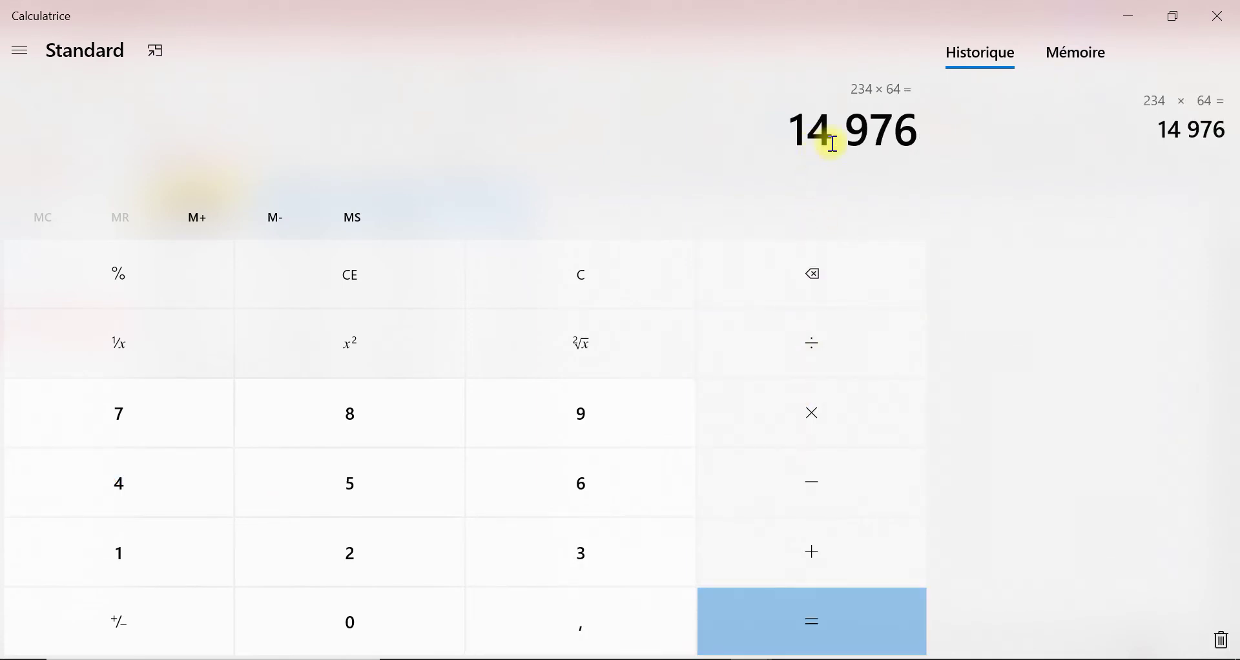
Switch back to Access, check the CA table's record count against the calculated product, and return to the query results
click(1129, 16)
double_click(63, 243)
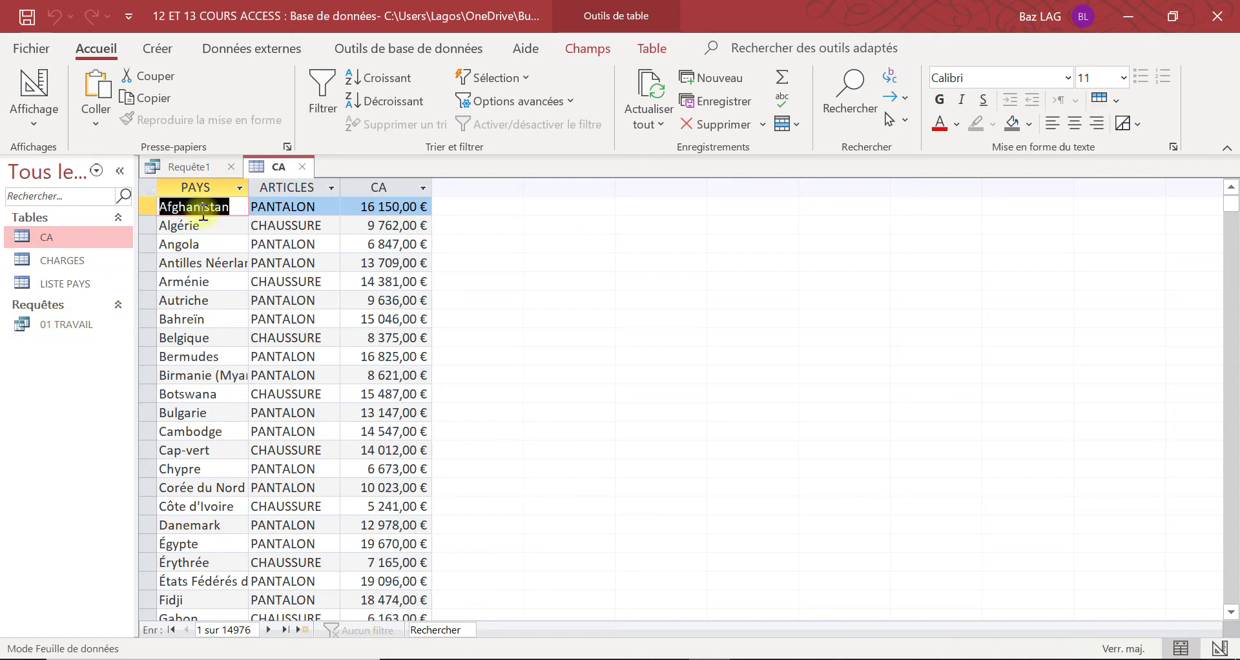
click(189, 166)
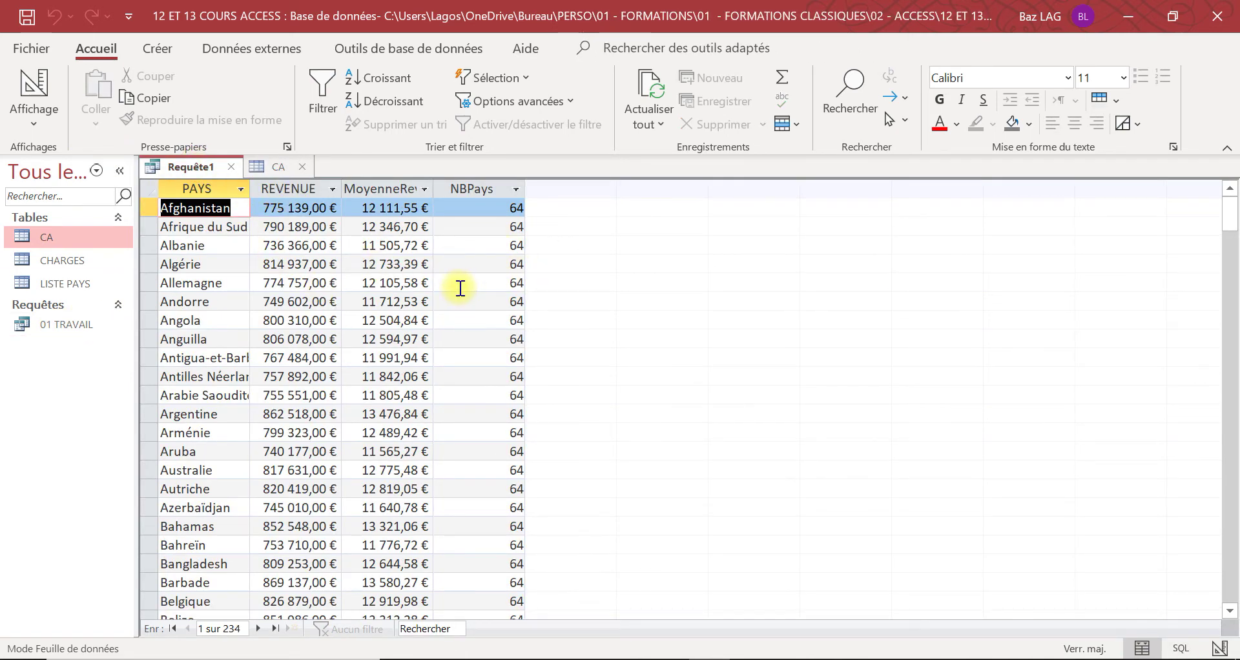
Save the query under the name 02 TRAVAIL
key(ctrl+s)
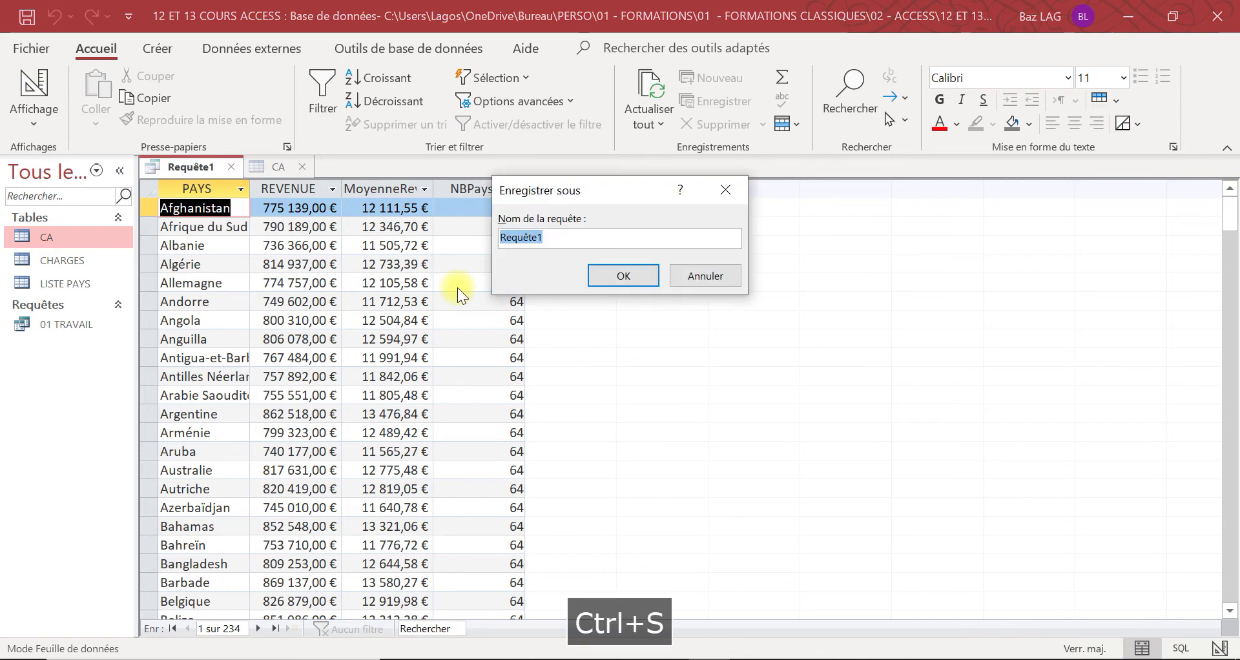
text(02)
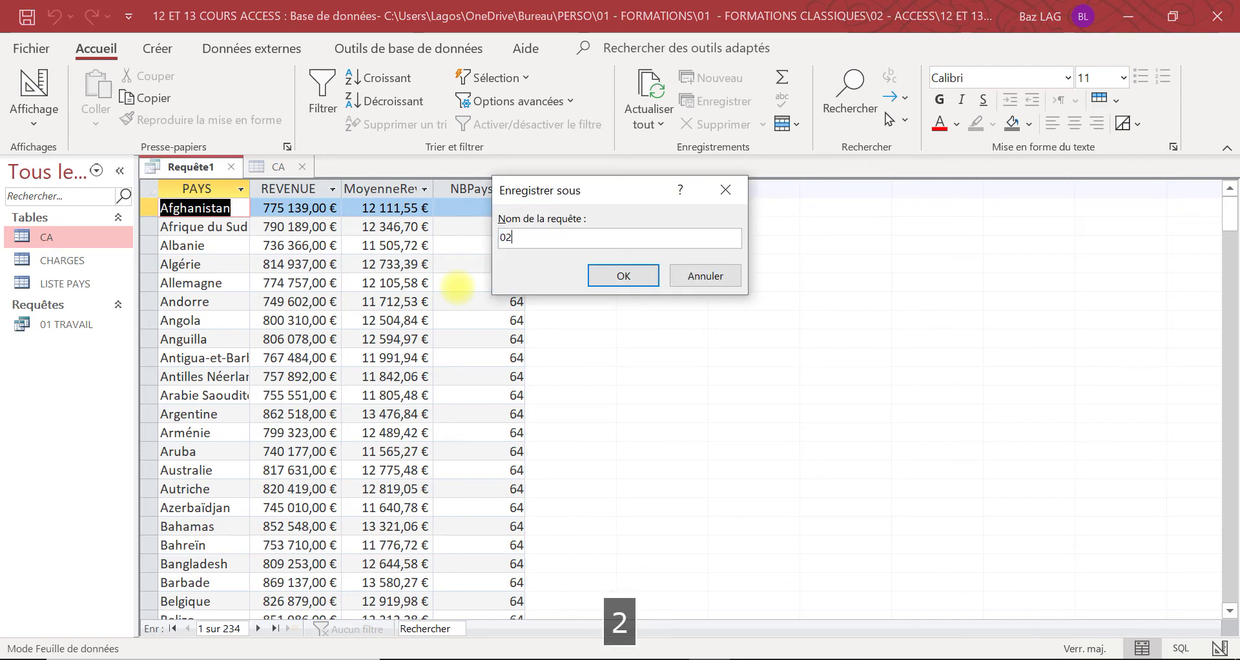
text( TRAVAIL)
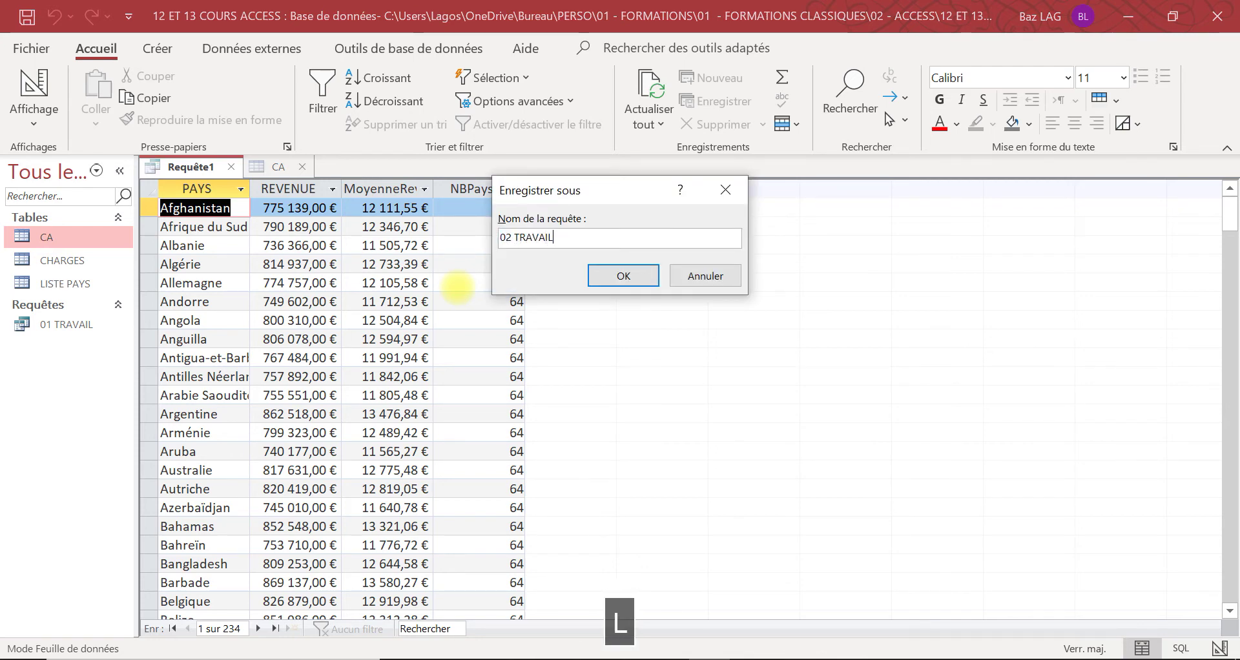
click(607, 276)
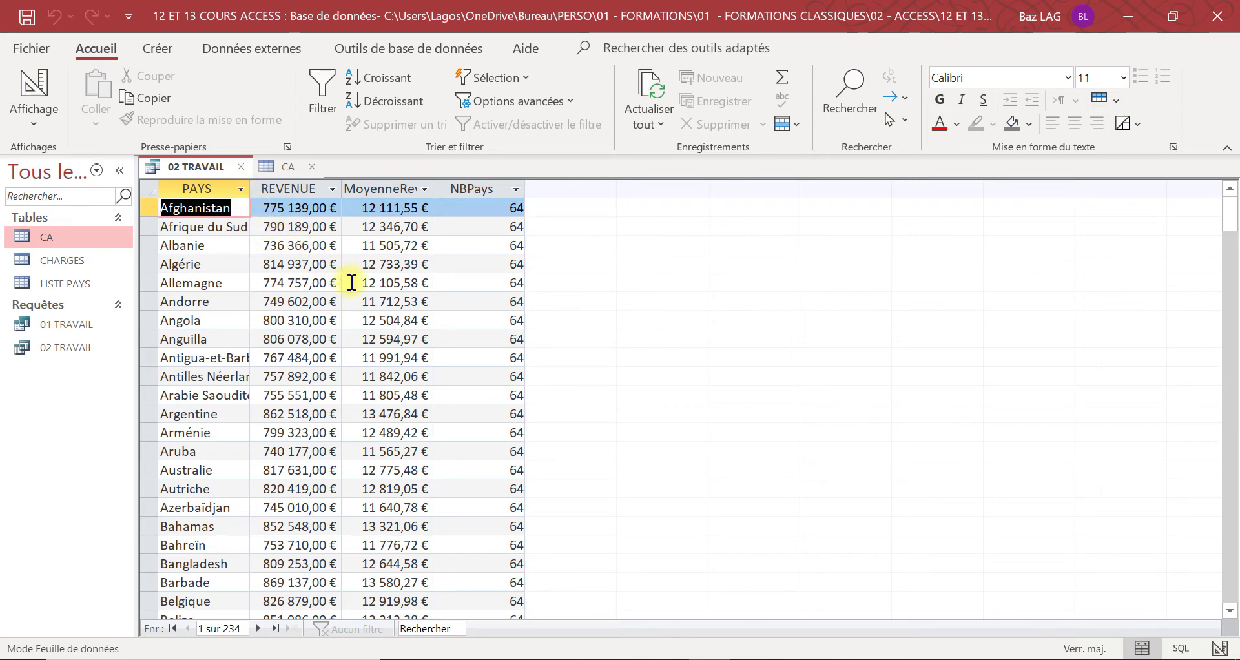
In the query's SQL view, add ORDER BY PATS DESC below the GROUP BY line and try to run the query
click(32, 124)
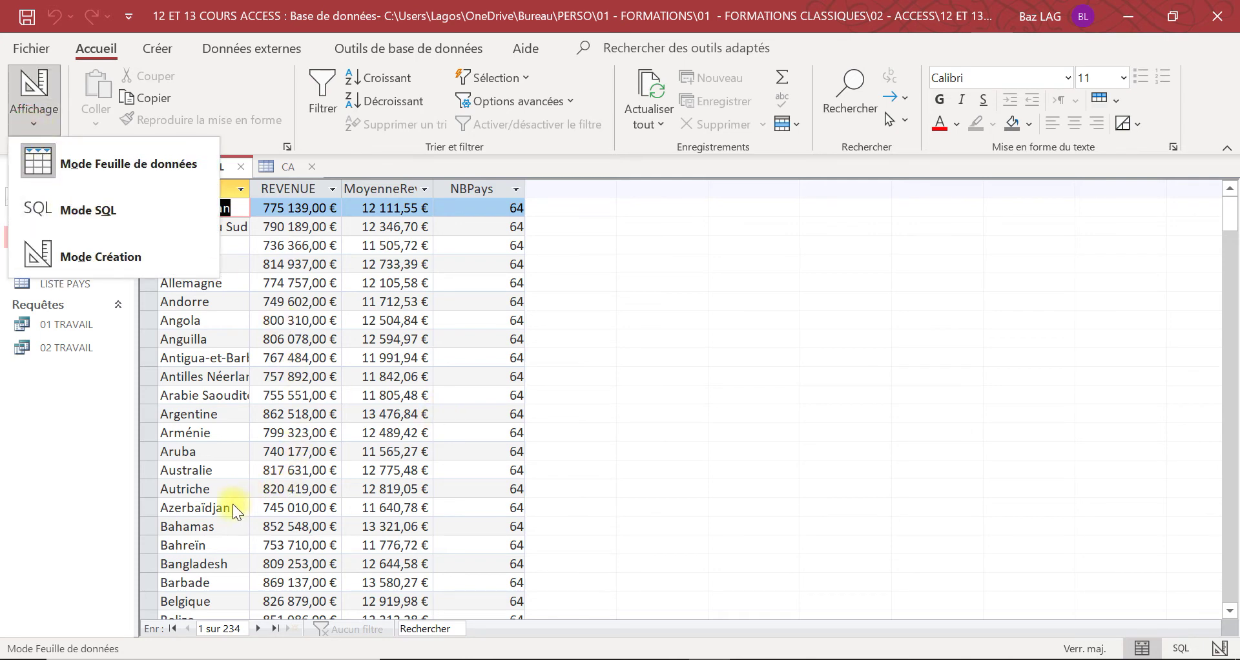
click(100, 210)
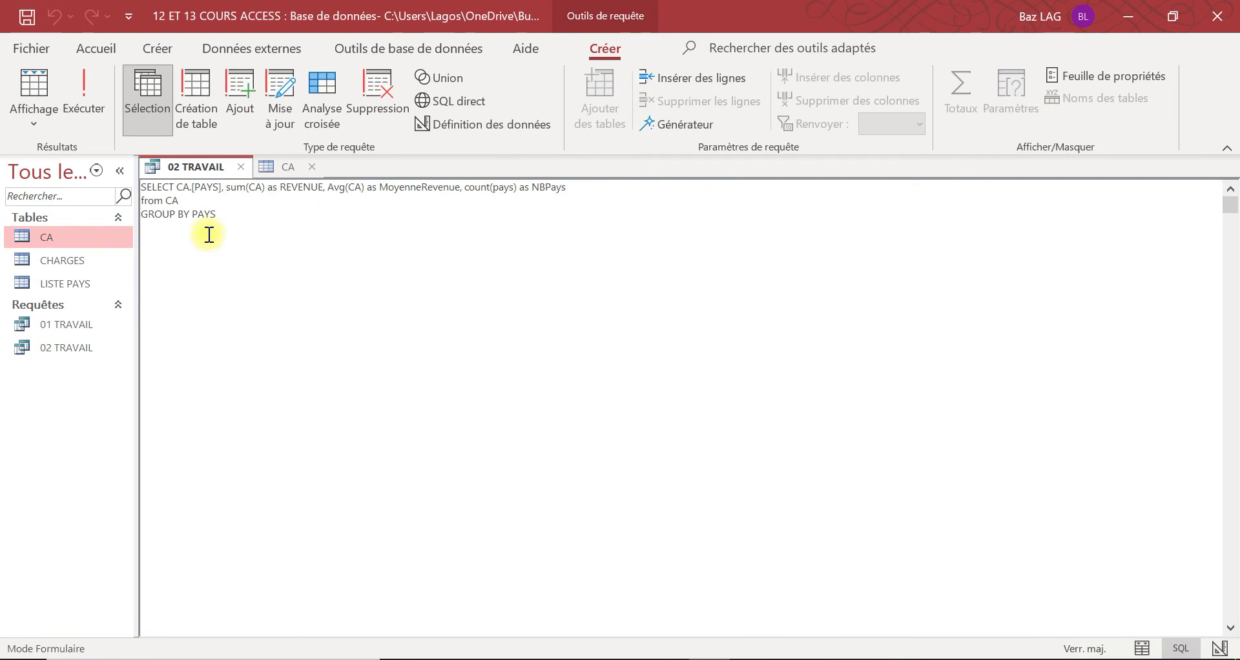
text(ORDER)
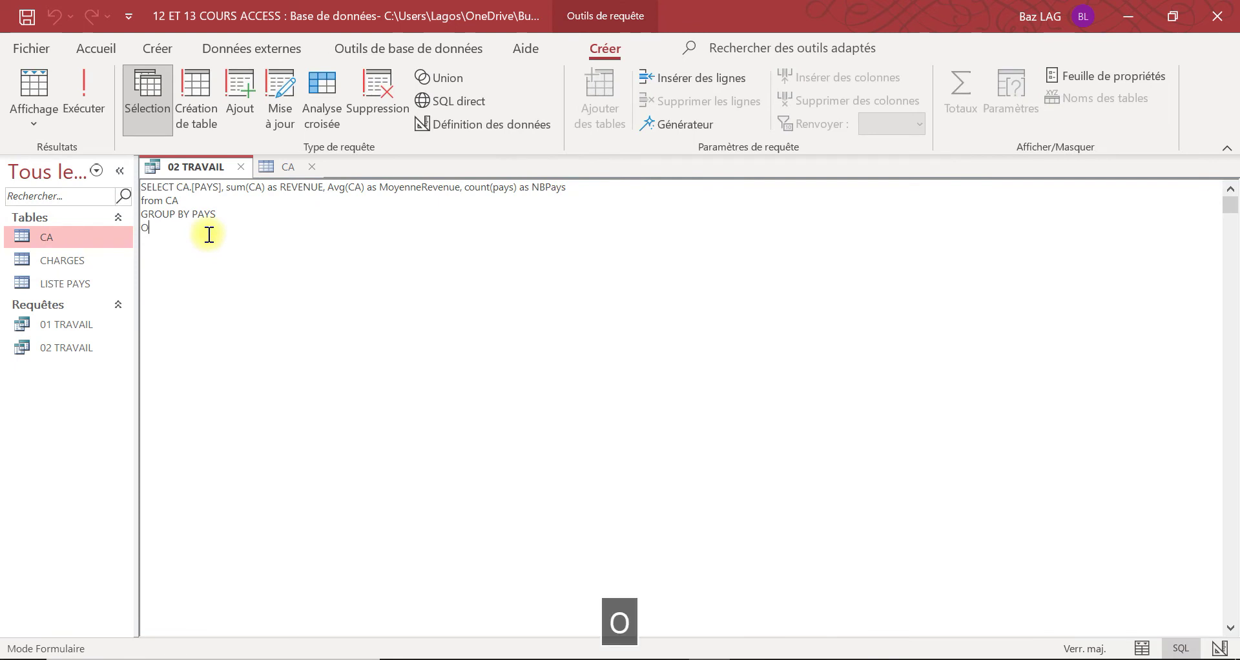
text(B)
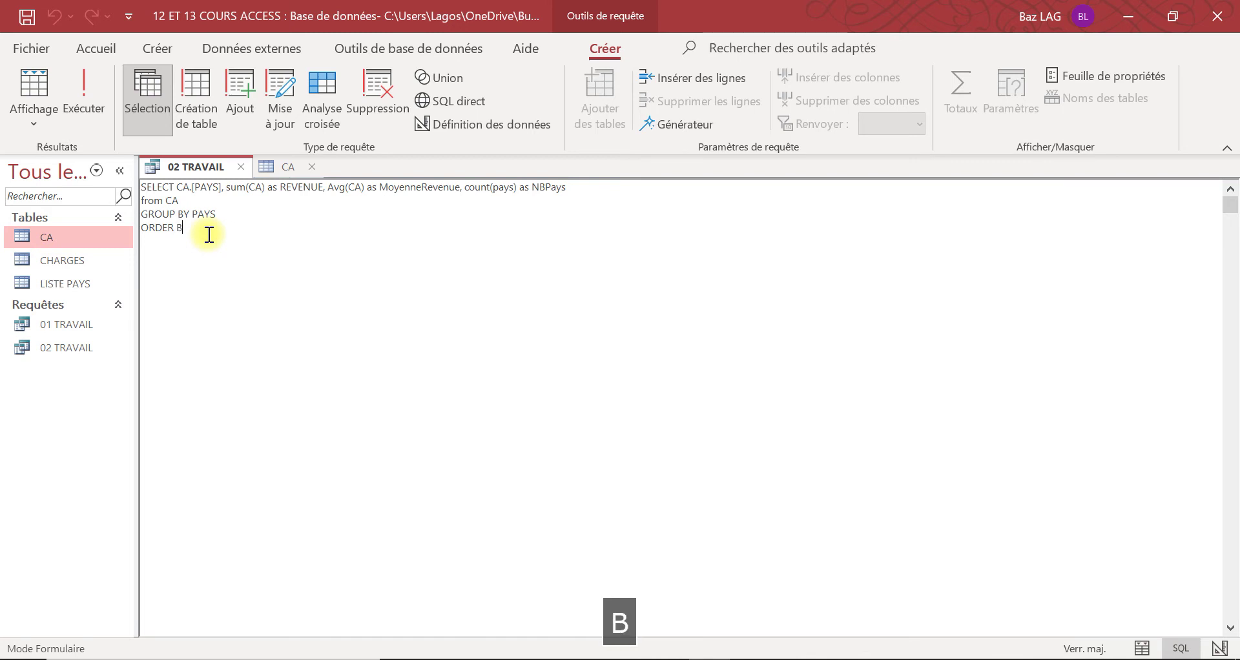
text(Y PAYS )
text(DESC)
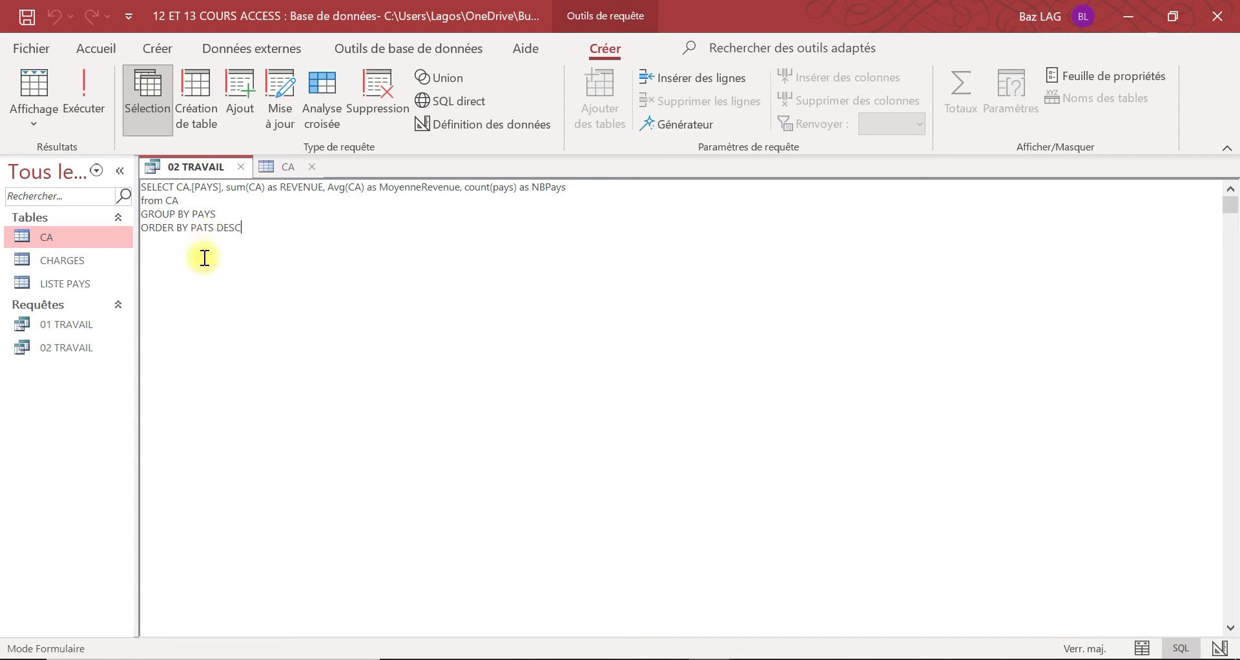
click(87, 97)
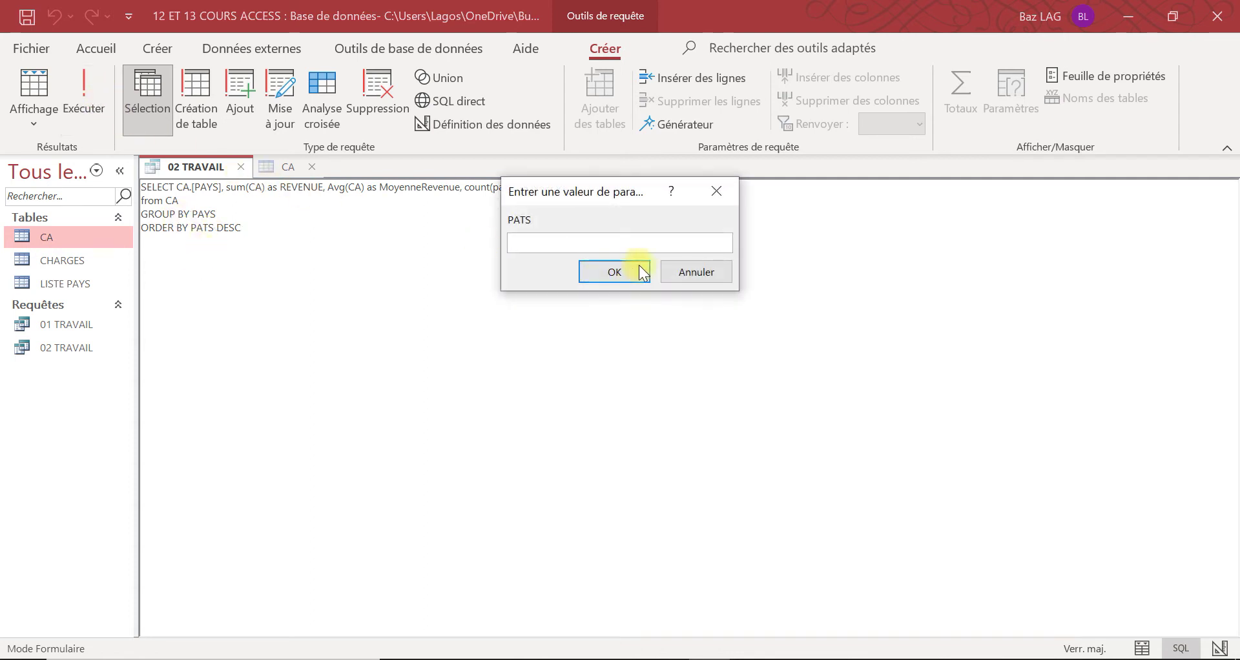
click(689, 269)
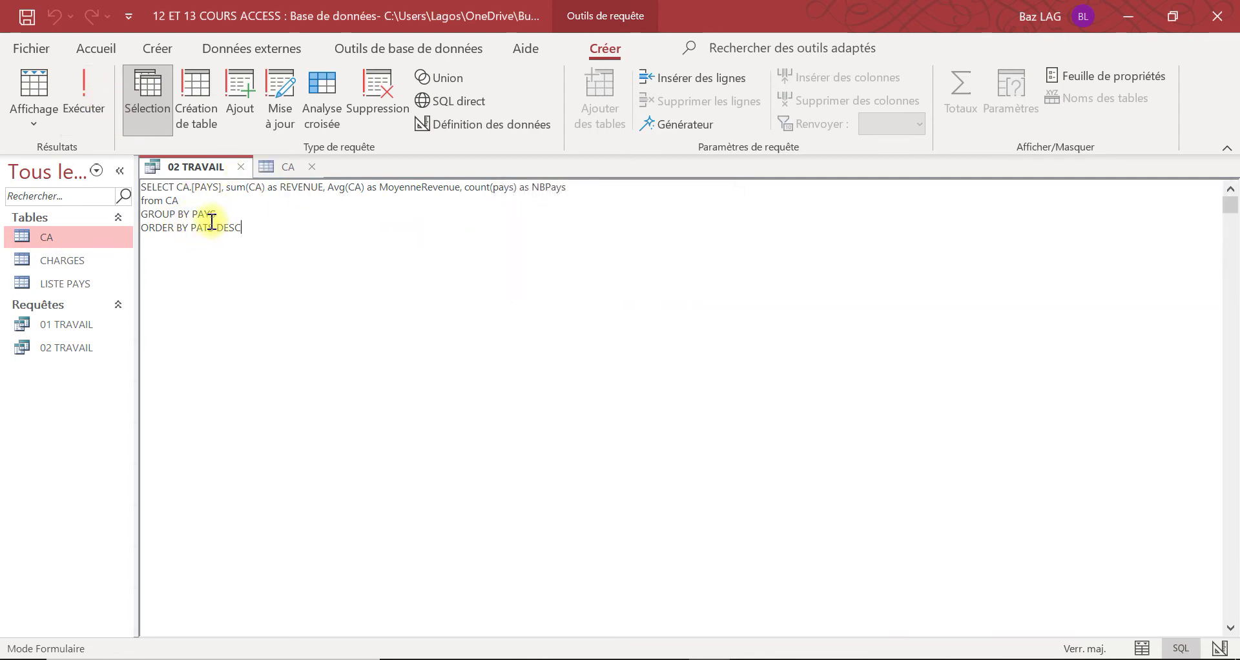
Correct the sort field in the ORDER BY clause to PAYS and run the query again
click(208, 226)
key(BackSpace)
text(Y)
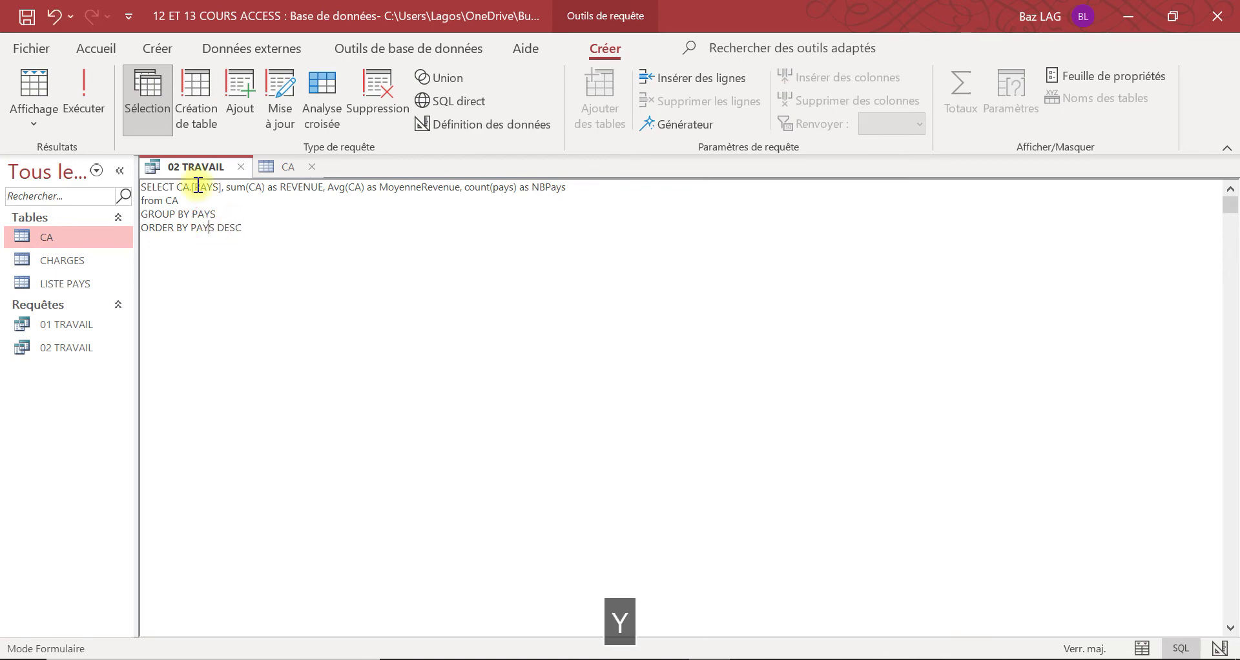
click(400, 452)
click(84, 90)
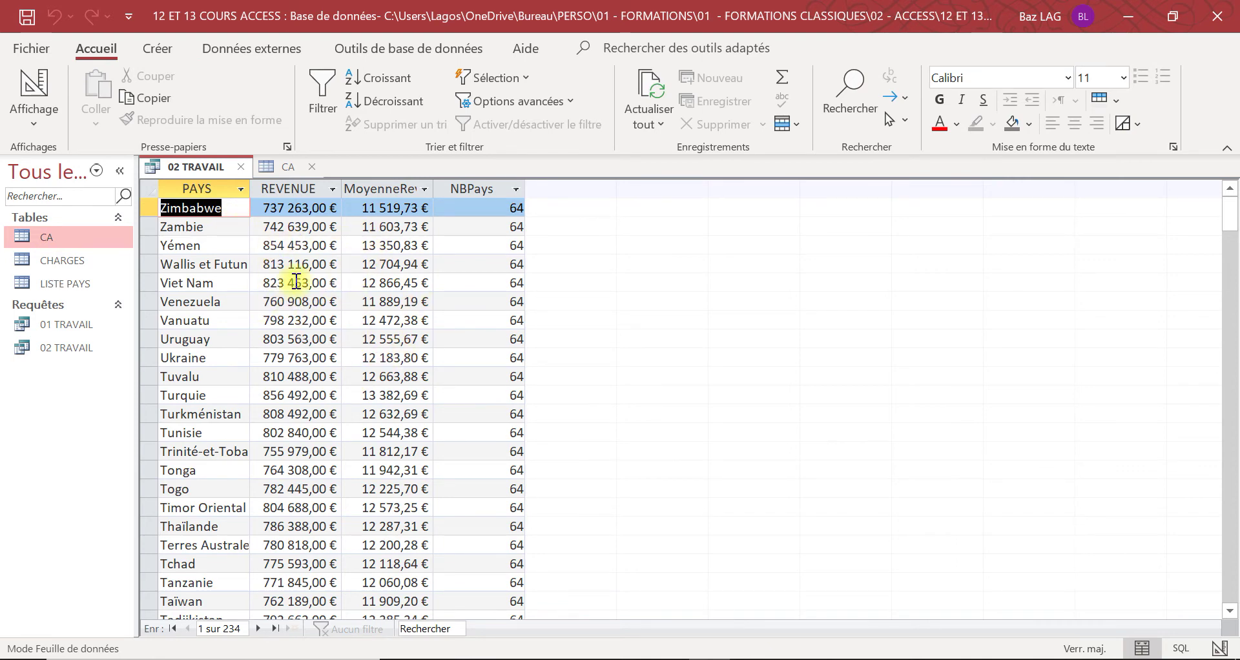
Save the 02 TRAVAIL query, and close both the query and the CA table
key(ctrl+s)
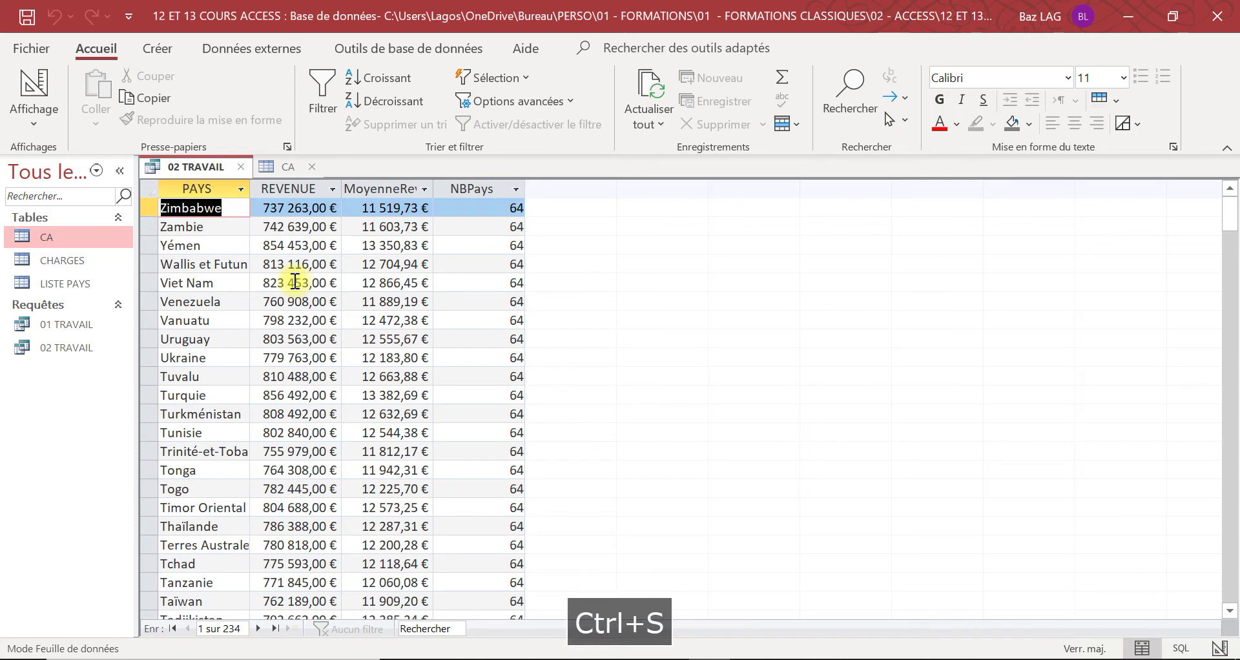
click(244, 172)
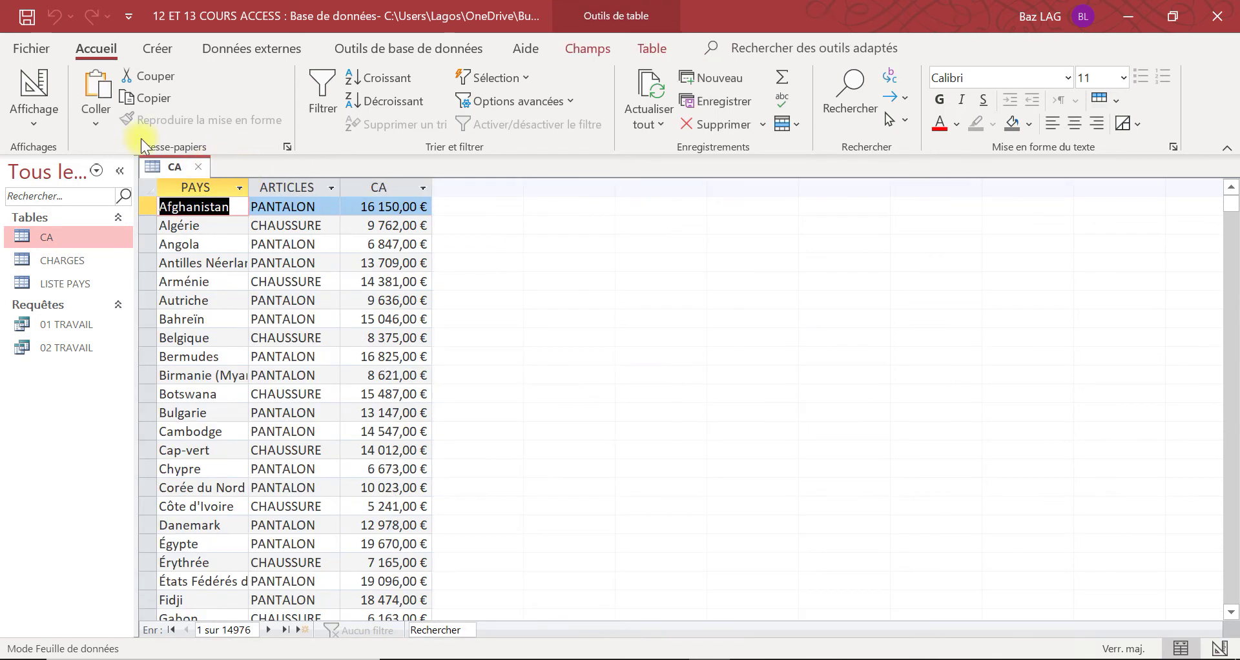
click(197, 167)
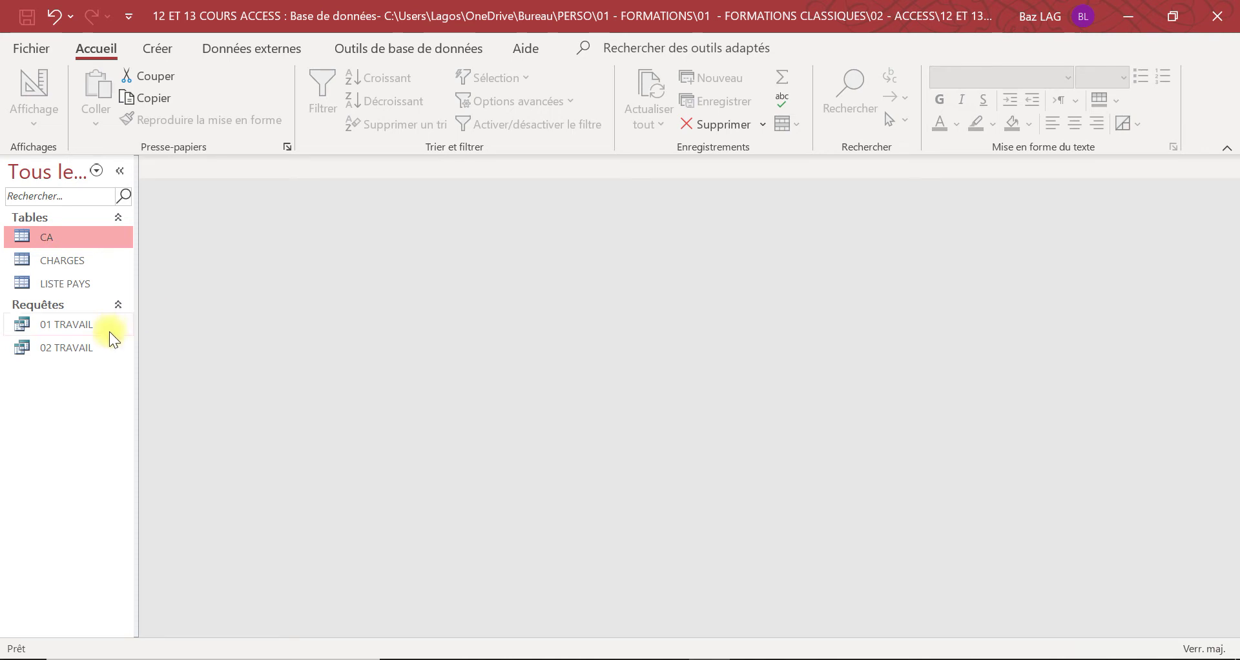
Create a new query, switch it to SQL view and remove the semicolon after SELECT
click(162, 47)
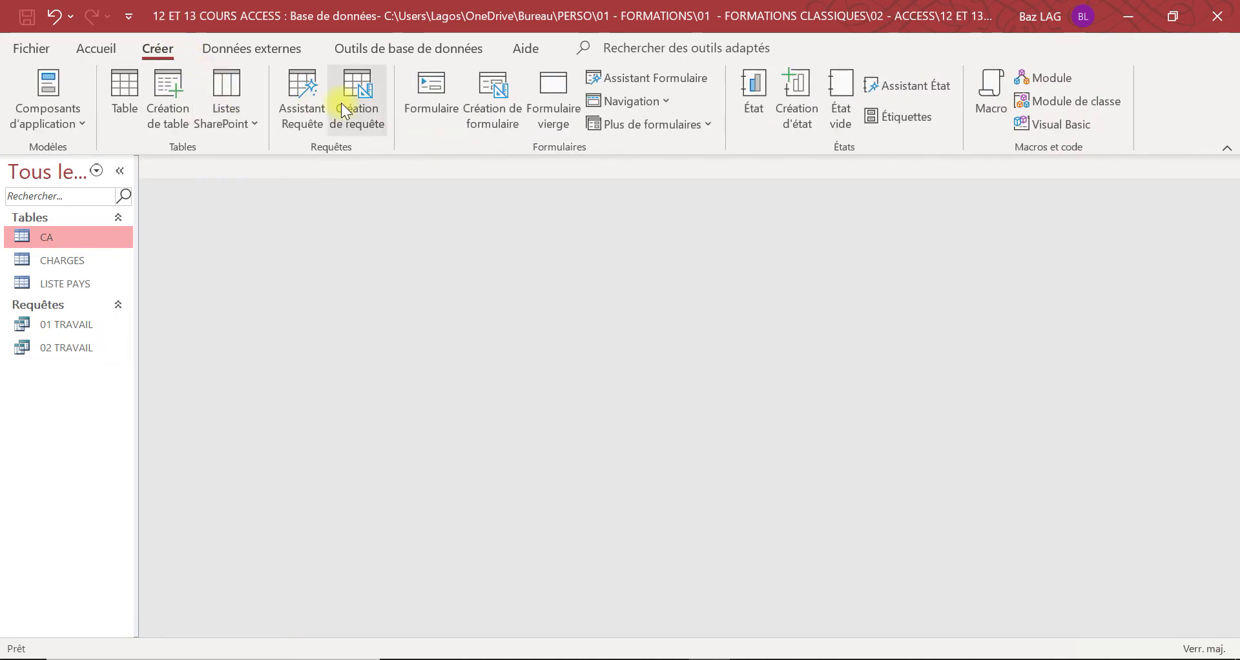
click(344, 105)
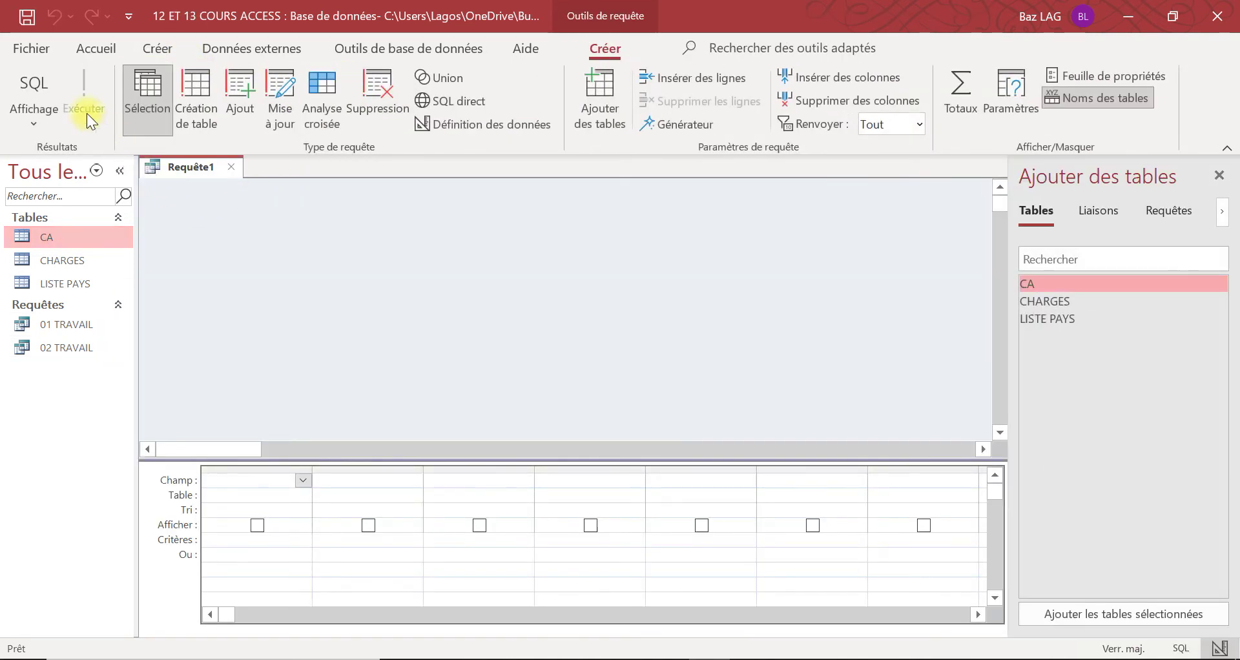
click(34, 120)
click(64, 163)
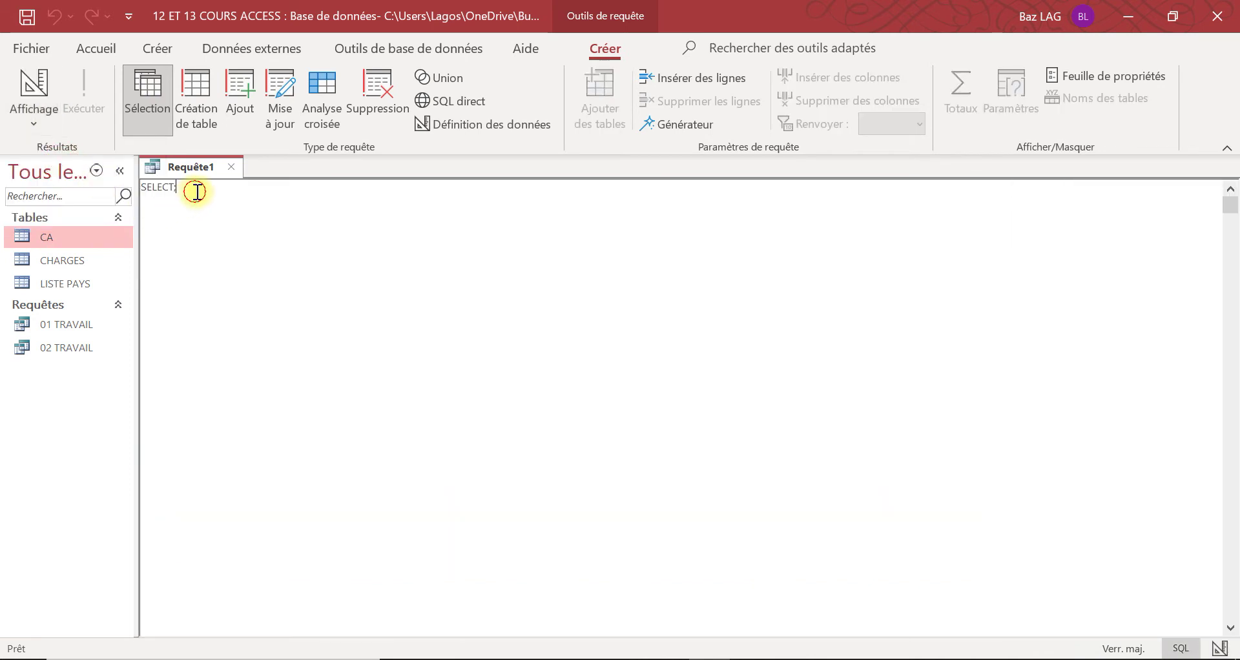
click(196, 191)
key(BackSpace)
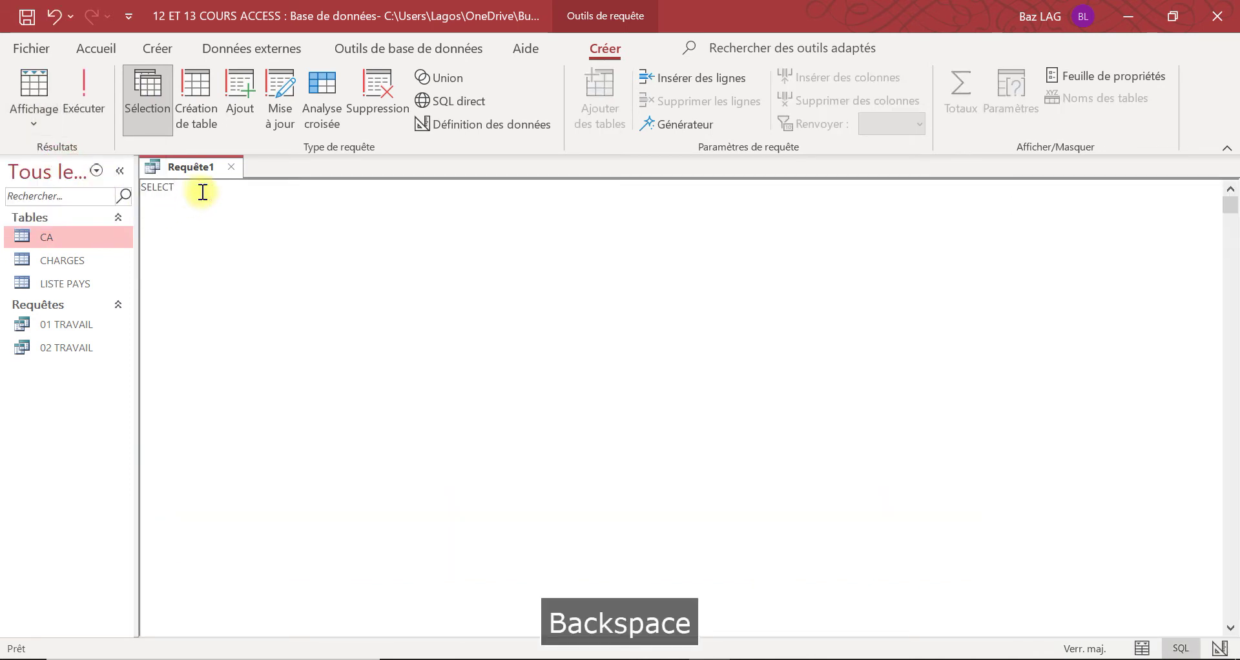
Complete the SELECT line with the PAYS field of the CHARGES table, written as CHARGES.[PAYS]
key(Caps_Lock)
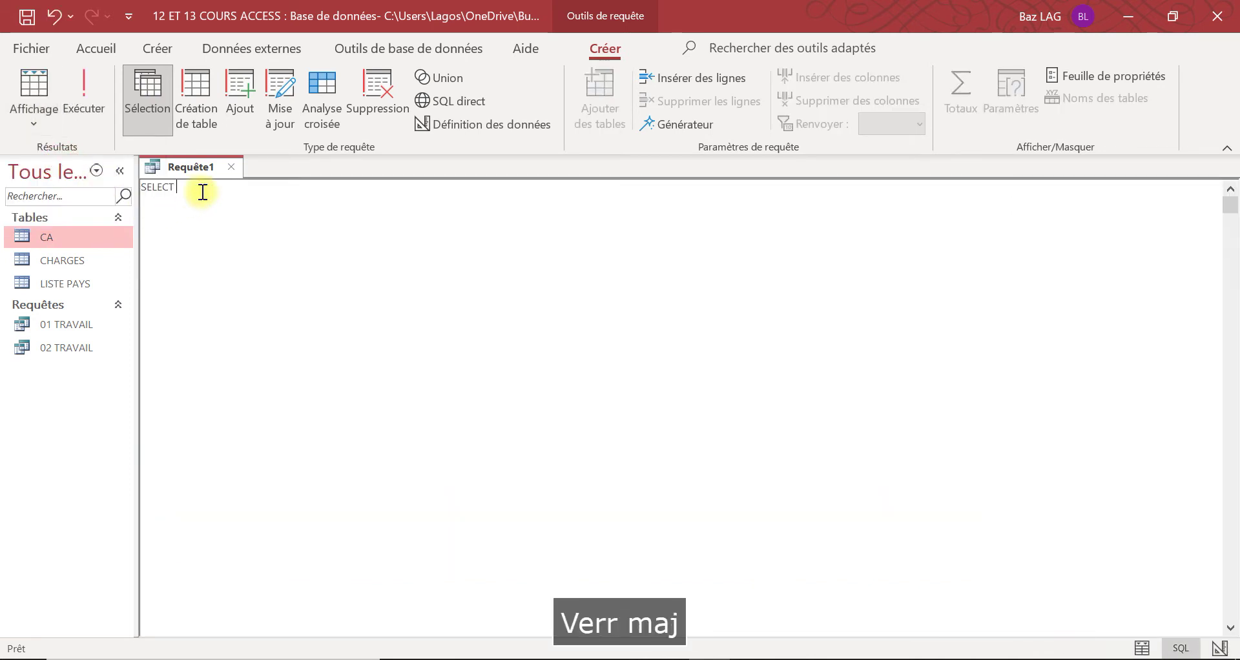
text(P)
key(BackSpace)
key(Caps_Lock)
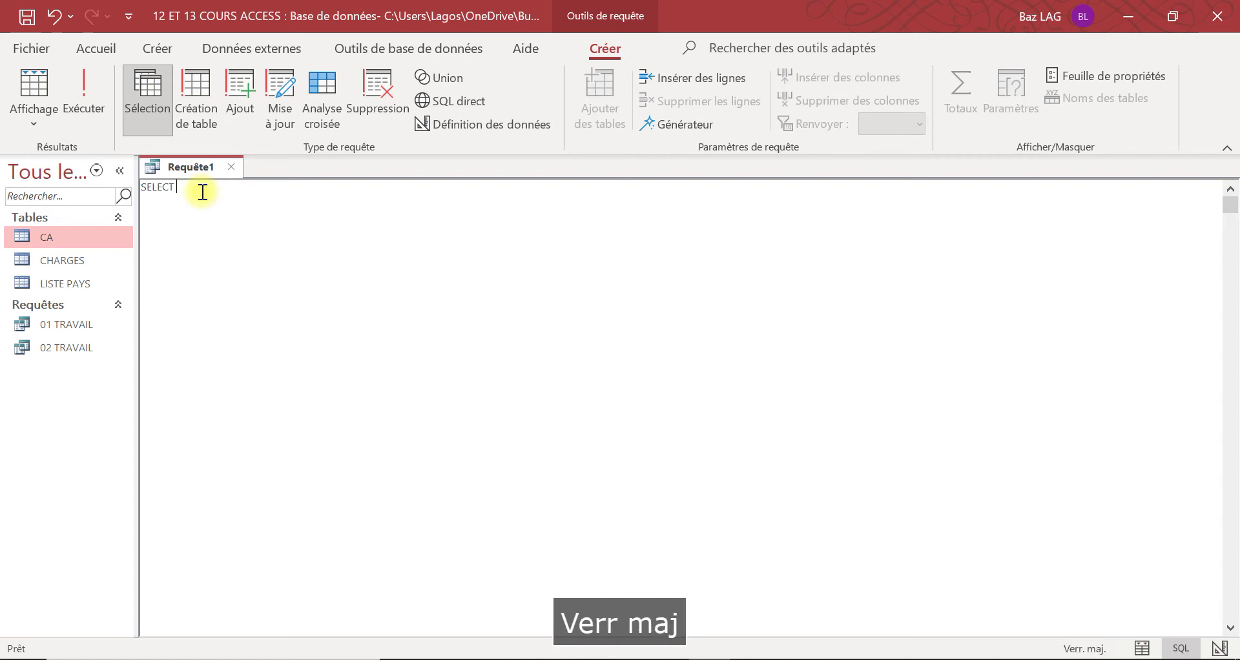
text(CHARGES)
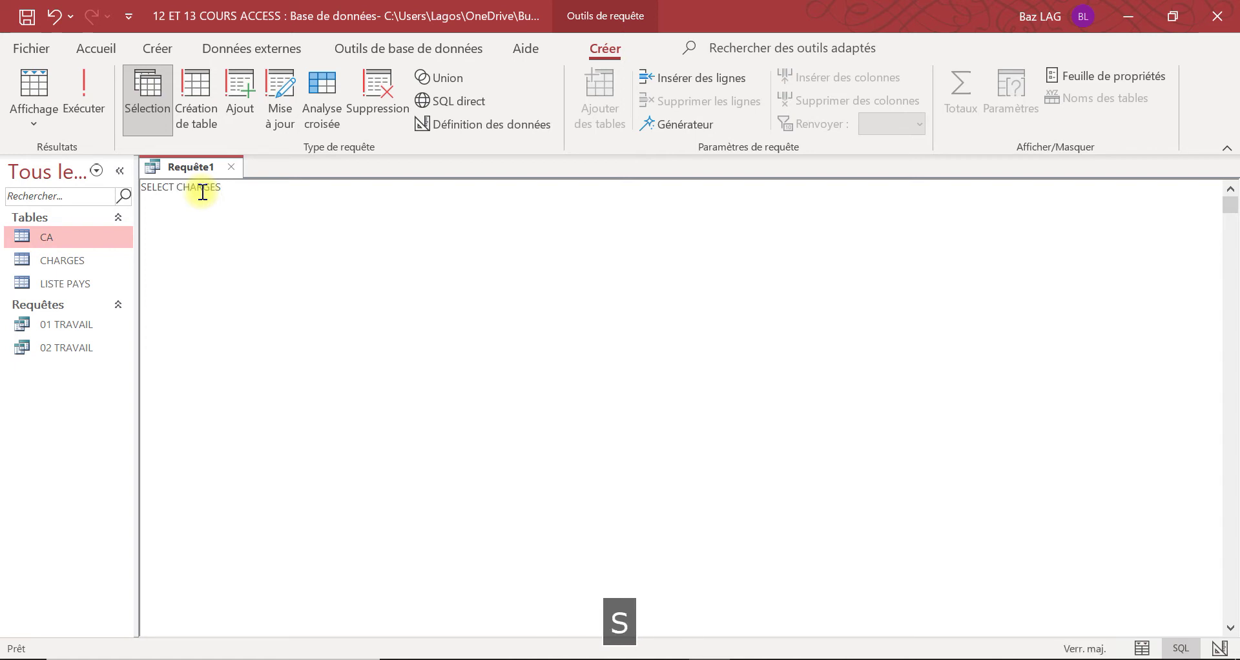
text(.)
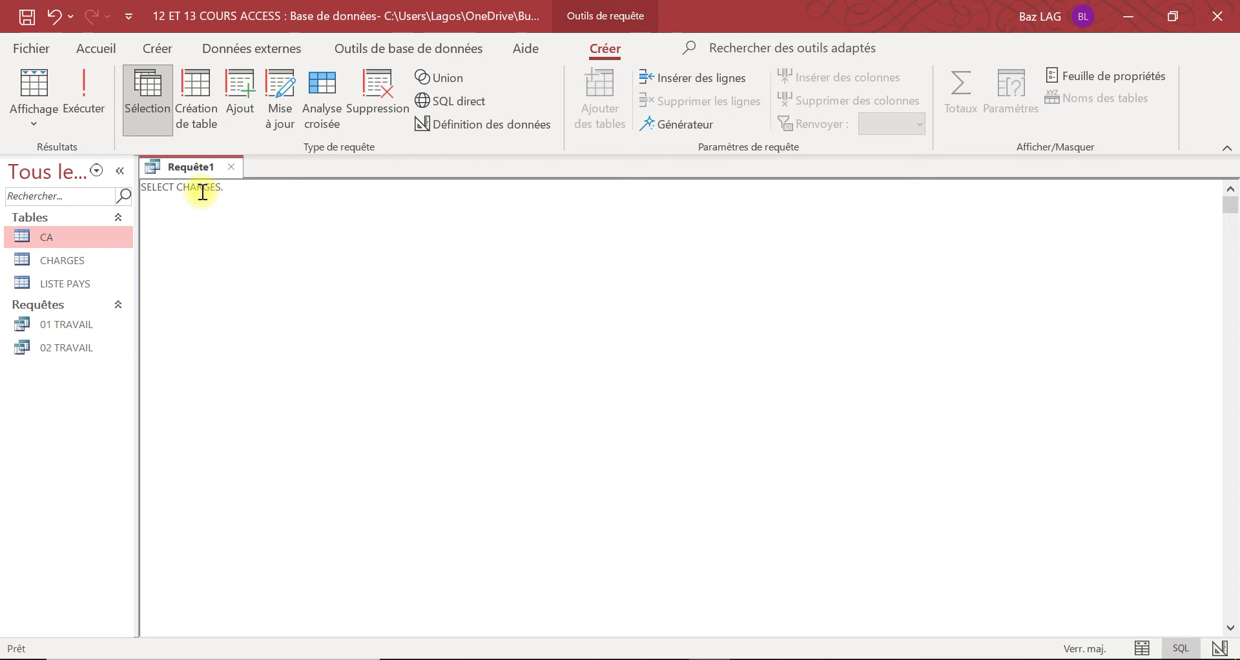
text([)
key(Caps_Lock)
key(Caps_Lock)
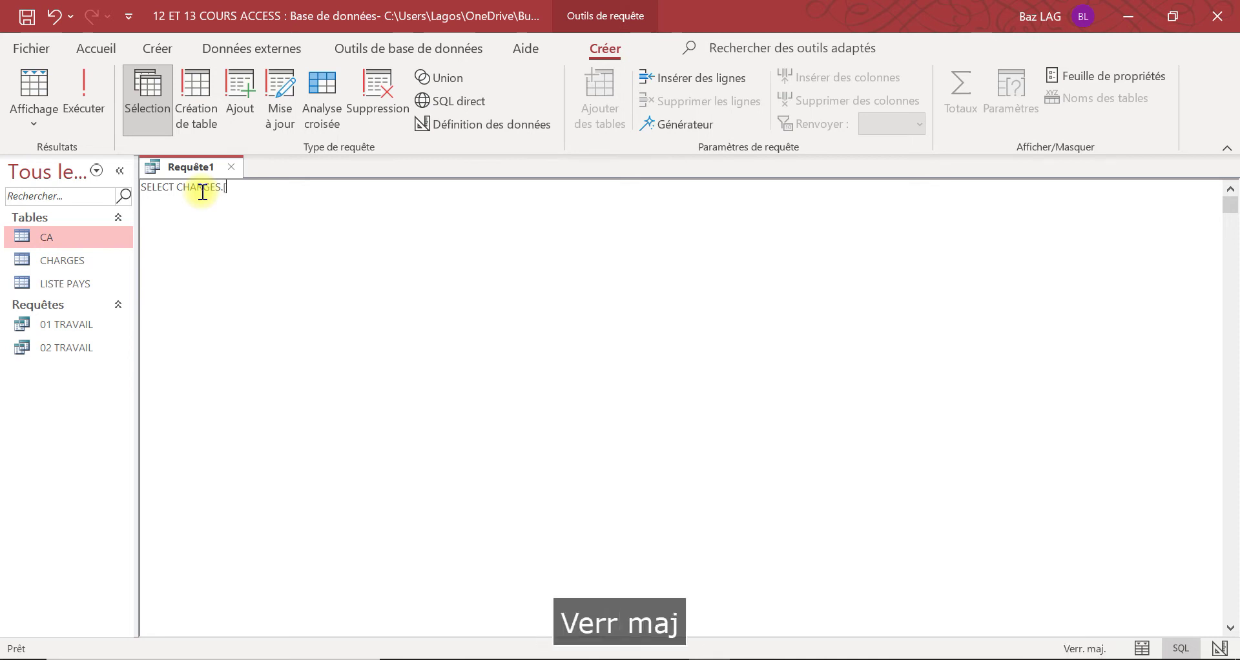
text(PAYS)
key(Caps_Lock)
text(])
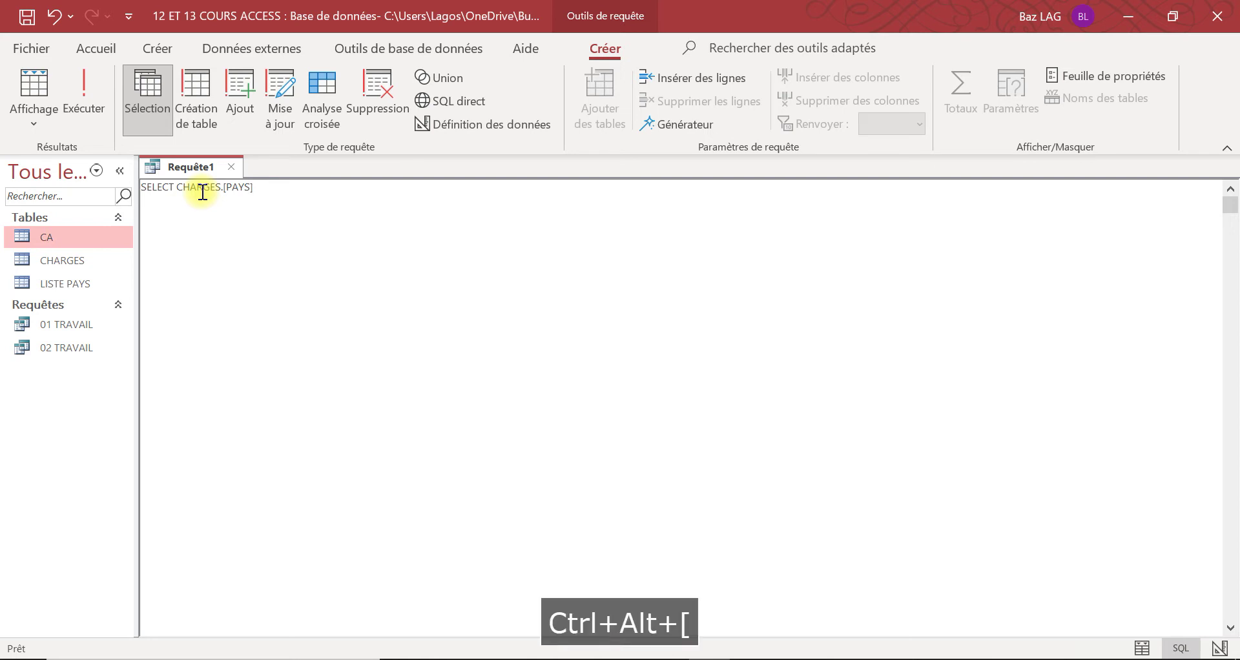
Add the line "from charges" below the SELECT line and start a new line
key(Return)
text(fr)
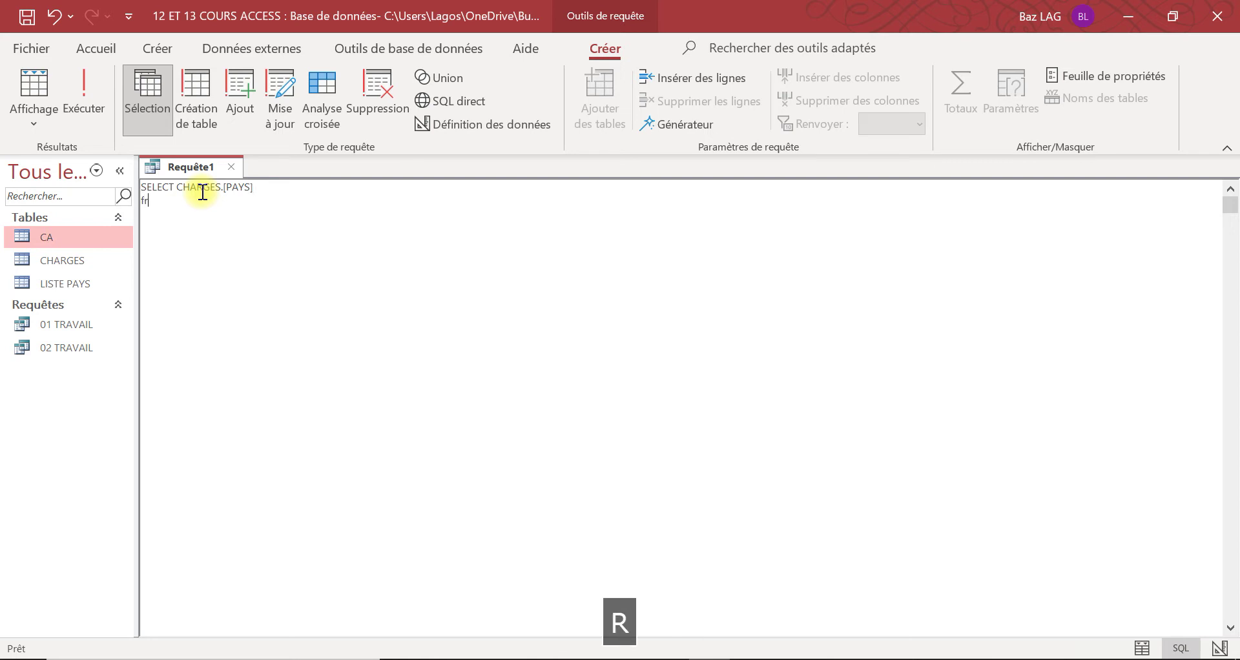
text(om charges)
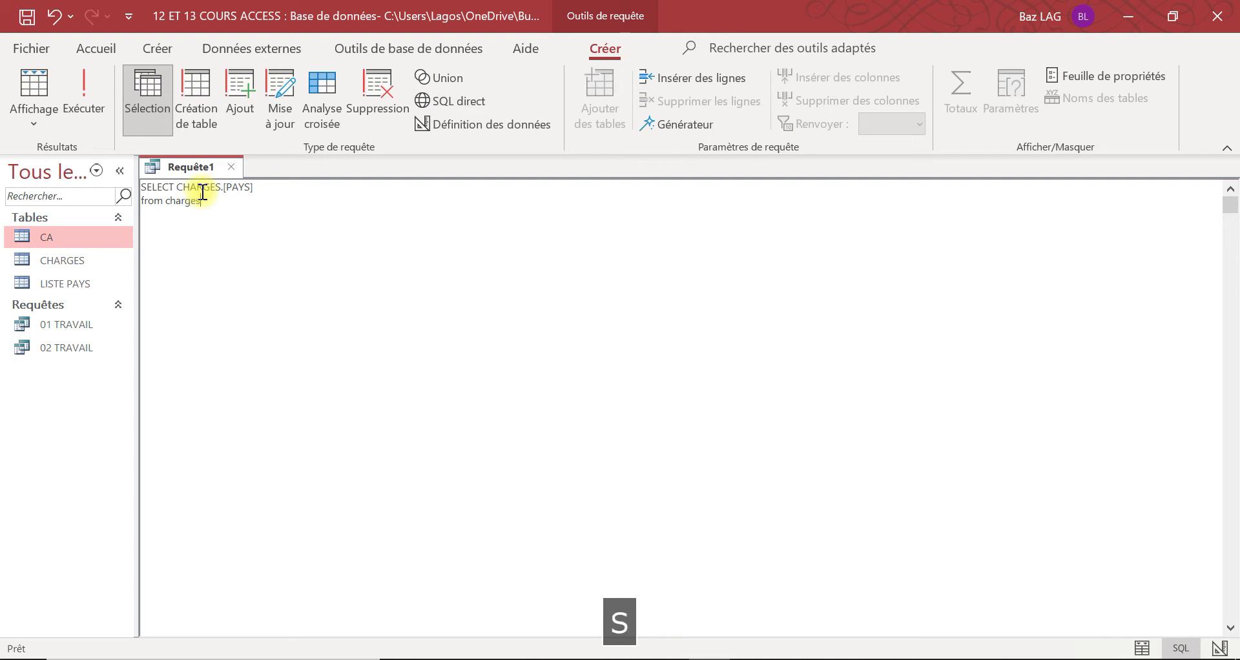
key(Return)
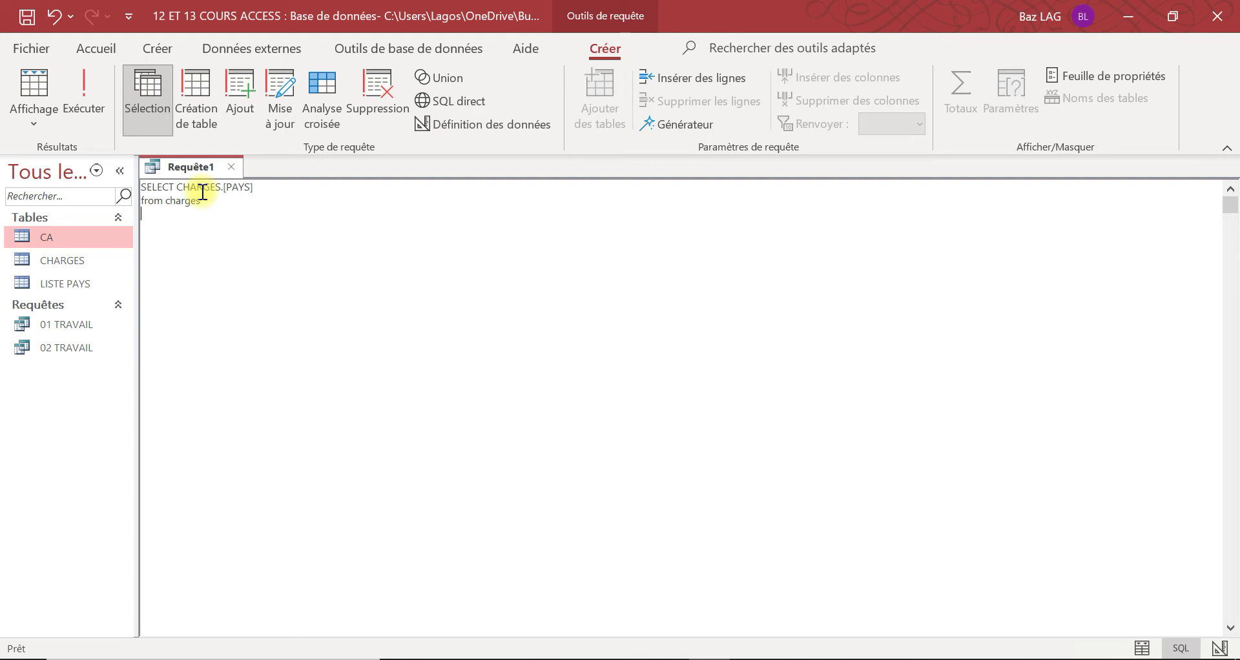
Add the condition where pays like "[A-G]" below the FROM line and run the query
text(where)
text(pays like)
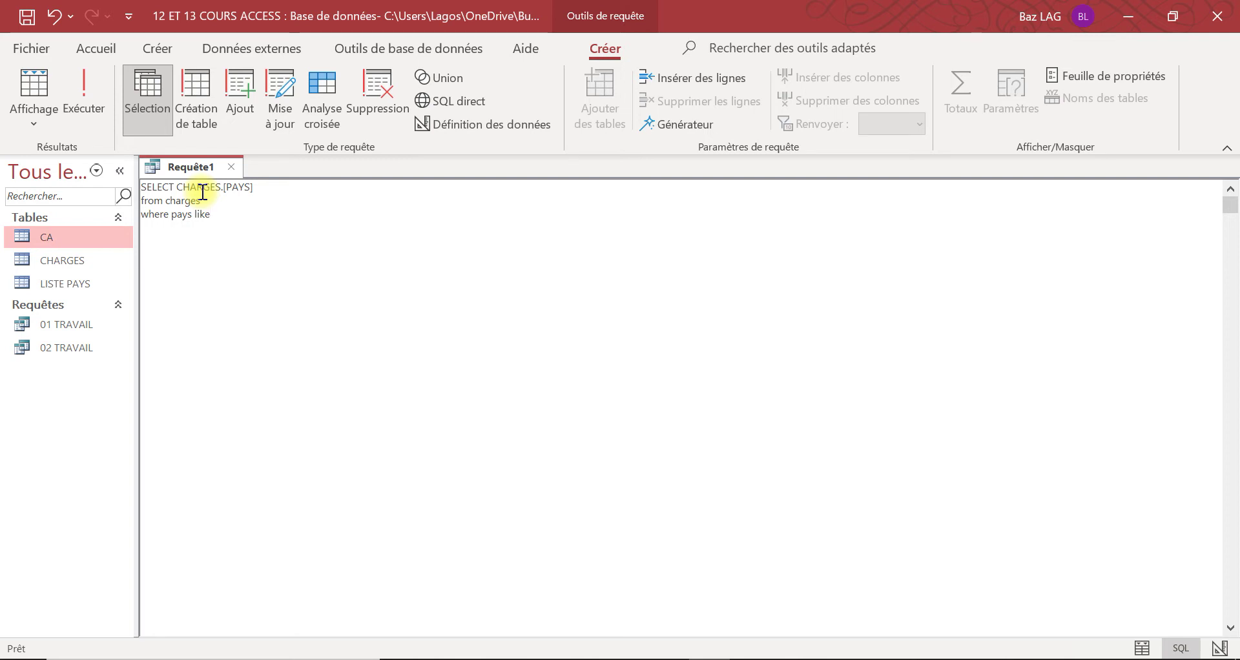
text(")
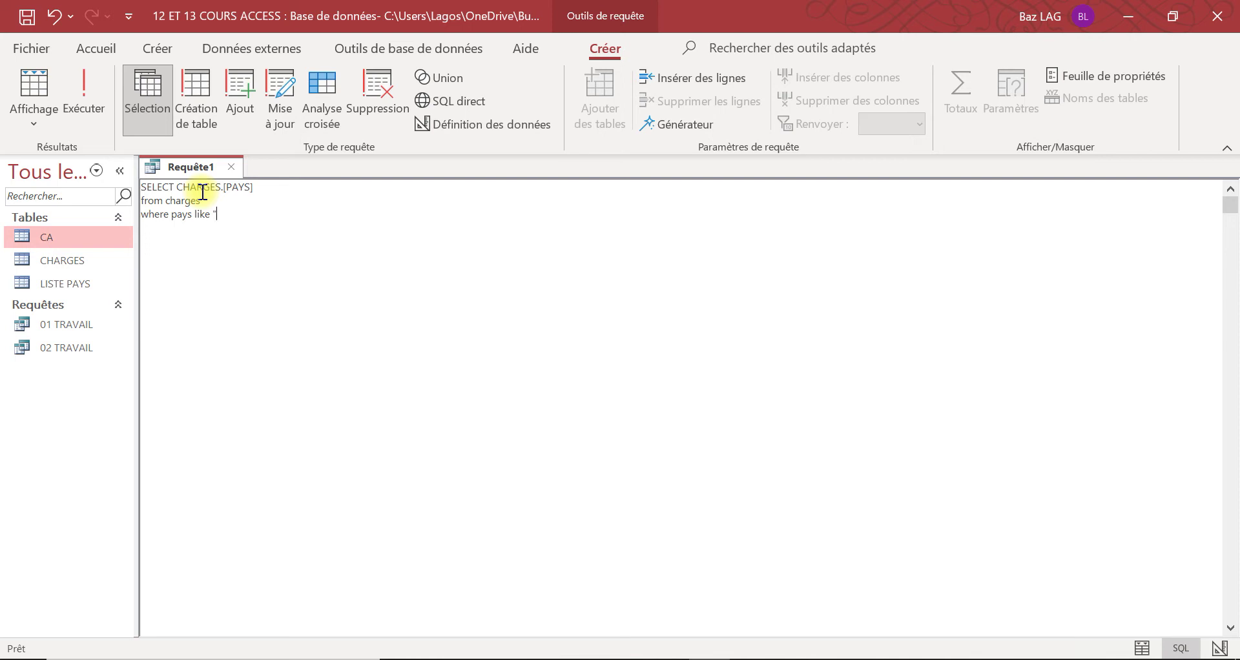
text([)
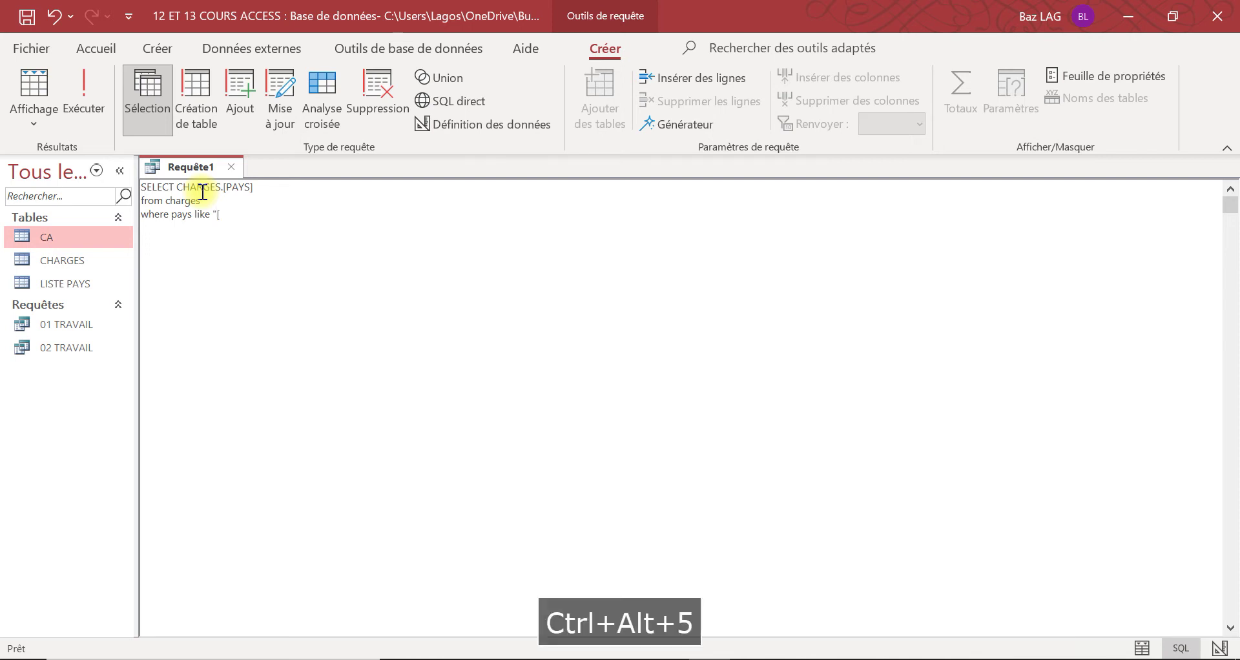
text(A)
key(Caps_Lock)
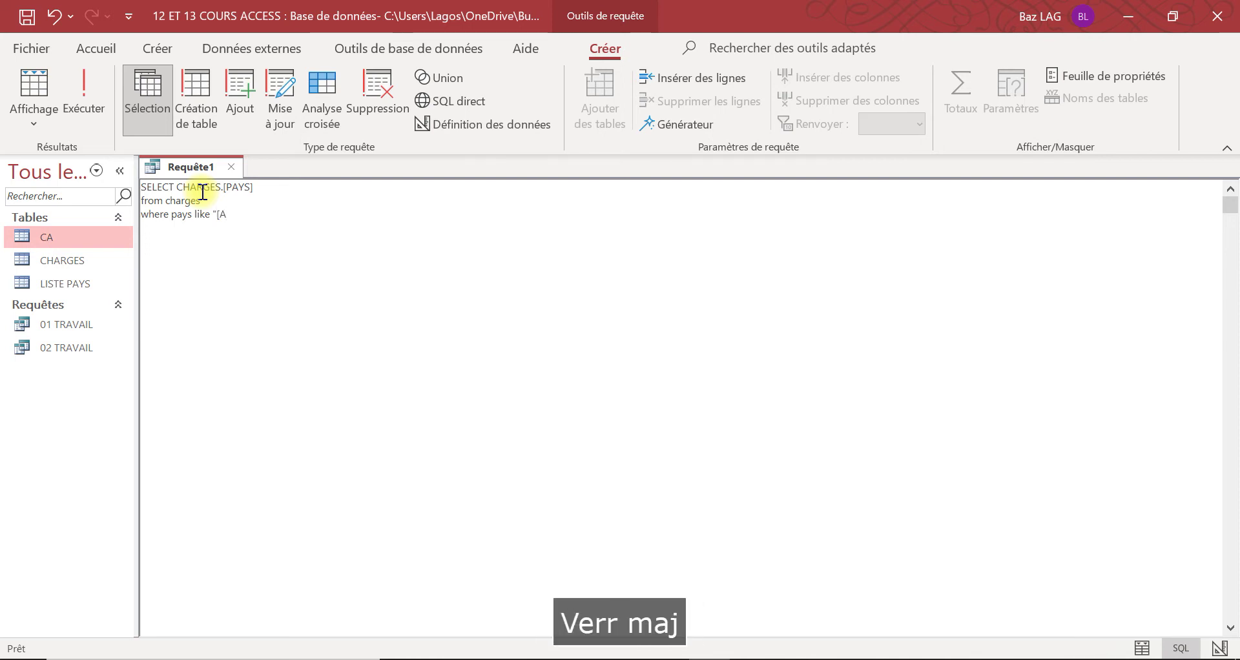
text(-)
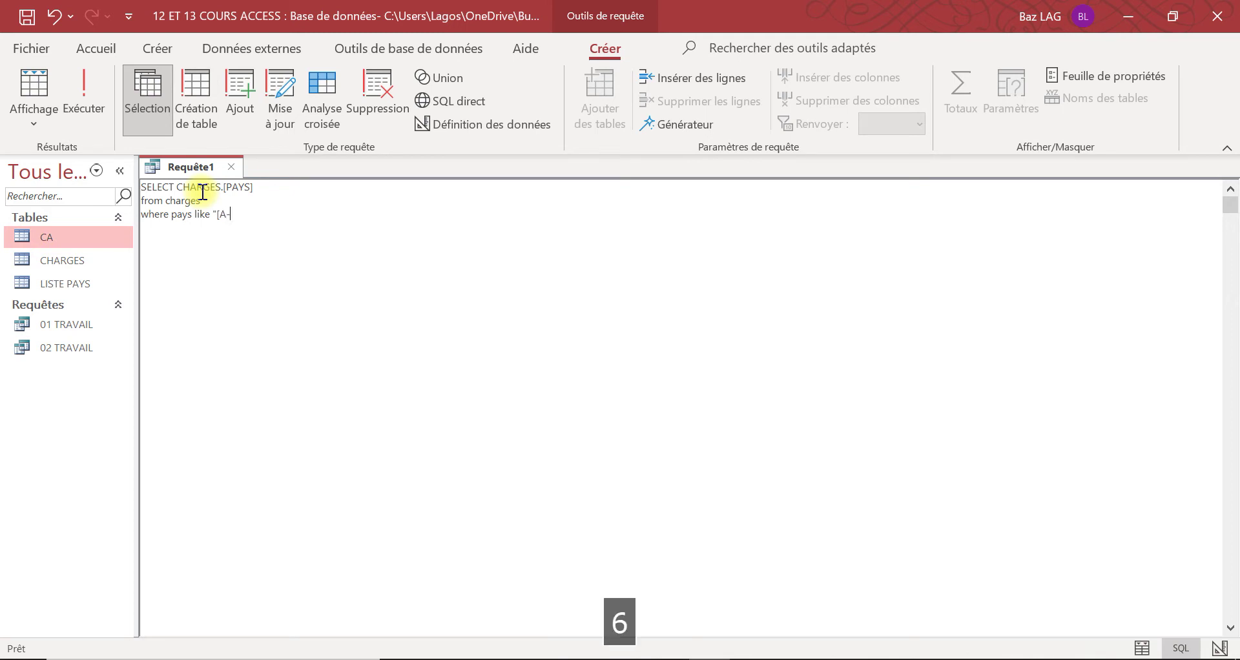
key(Caps_Lock)
text(G)
key(Caps_Lock)
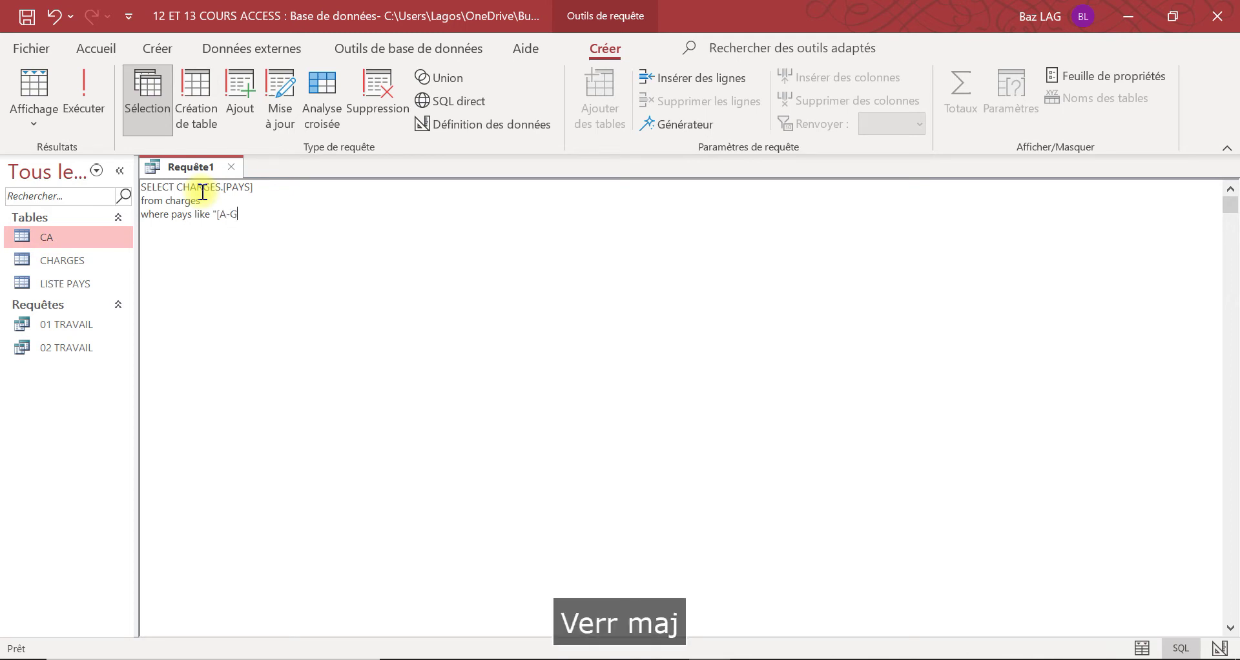
text(]")
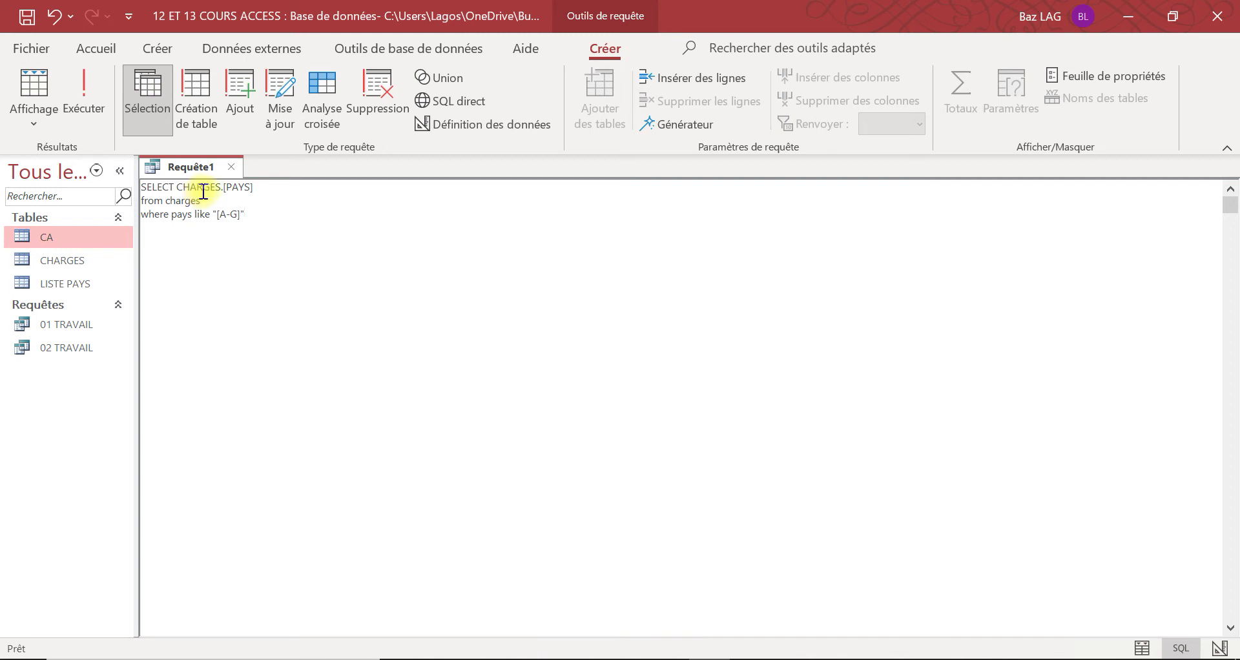
click(99, 99)
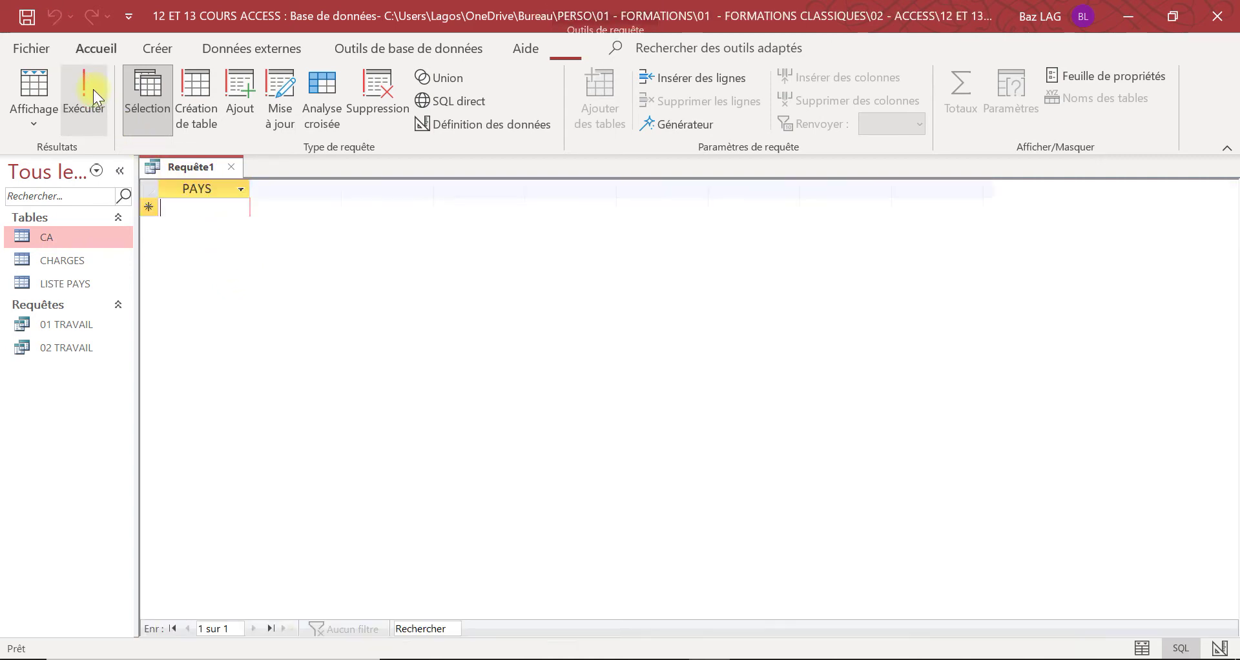
Examine the criterion on PAYS in the query's design view, and return to the SQL view
click(48, 130)
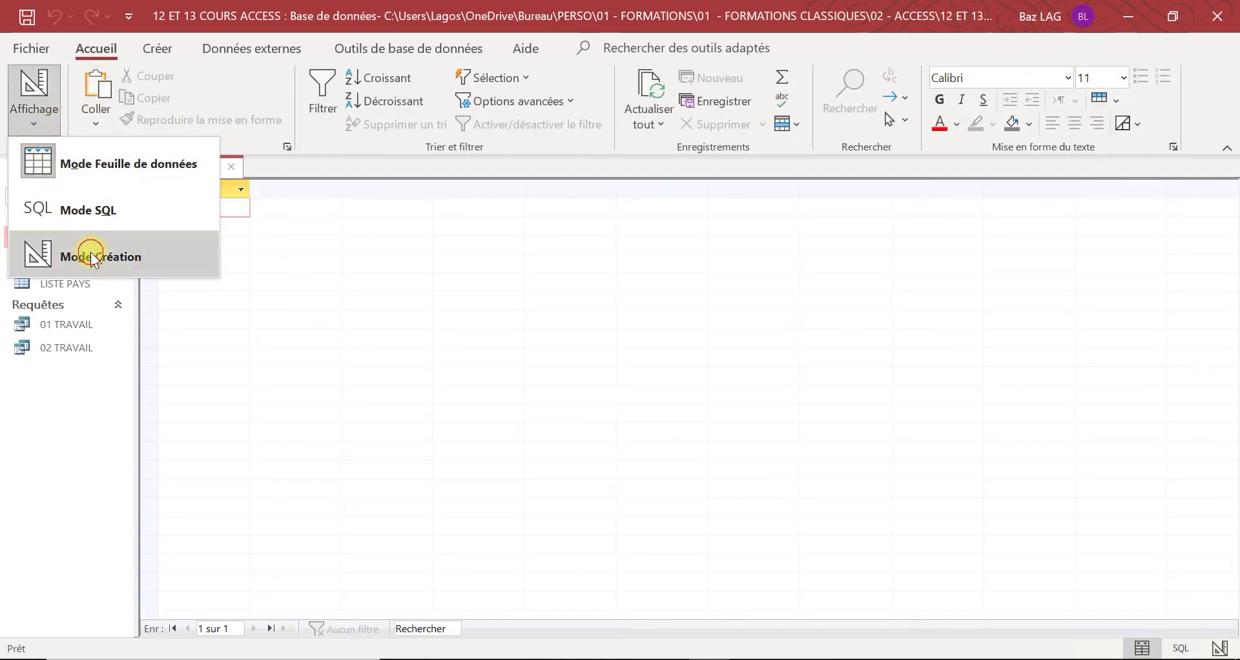
click(105, 252)
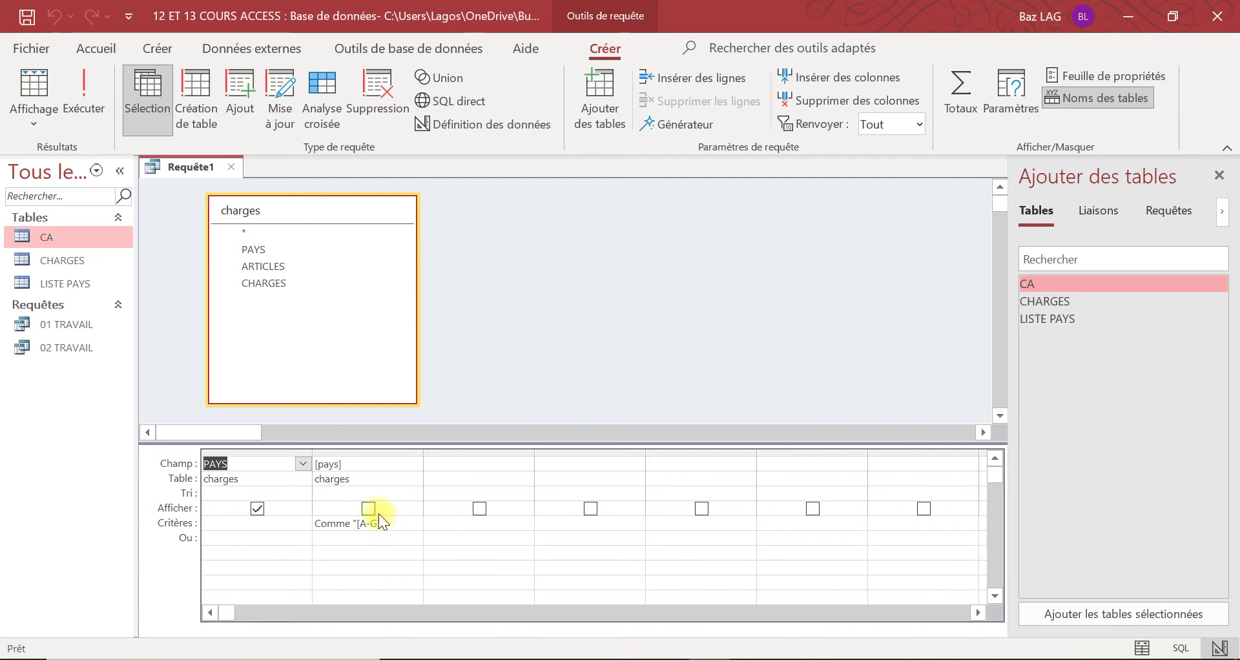
click(33, 111)
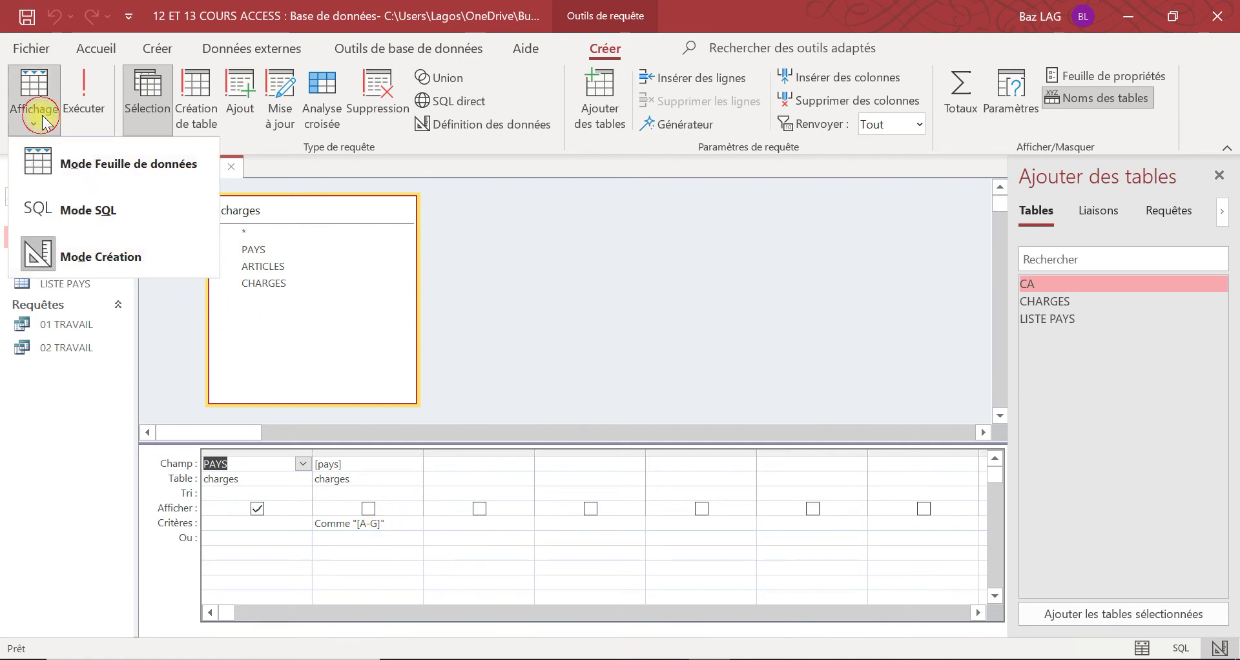
click(42, 205)
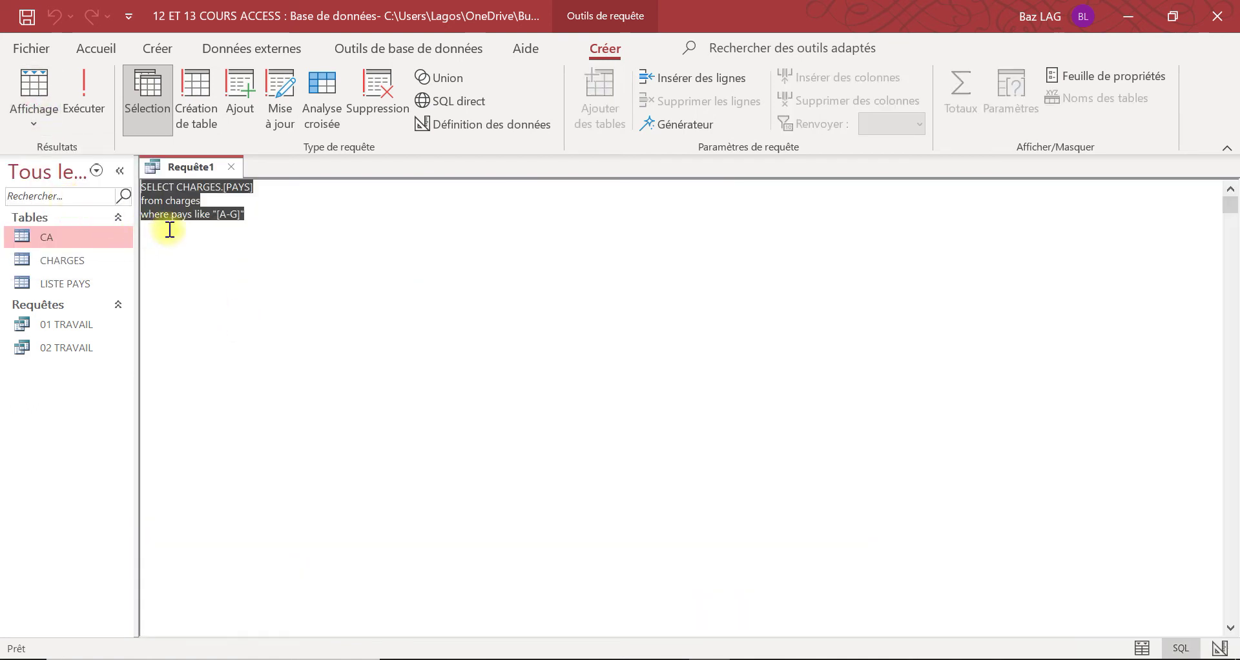
Add an asterisk wildcard to the LIKE pattern so it reads "[A-G]*", run the query and look through the countries
click(238, 208)
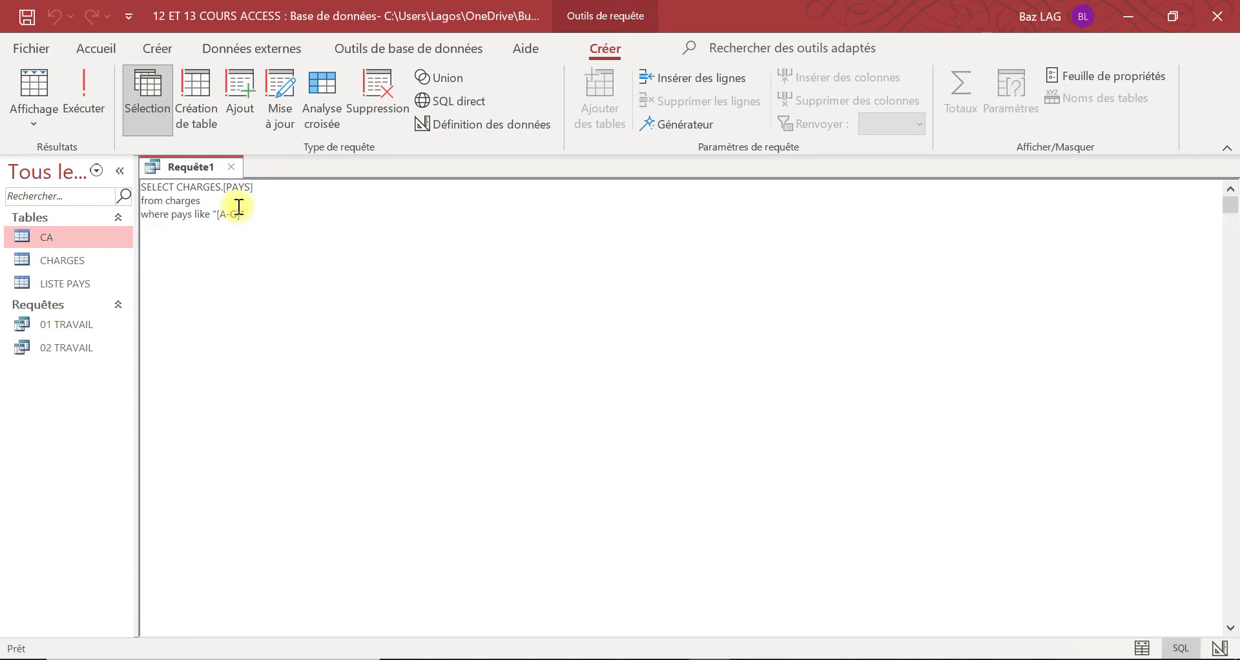
text(*")
key(Return)
click(84, 104)
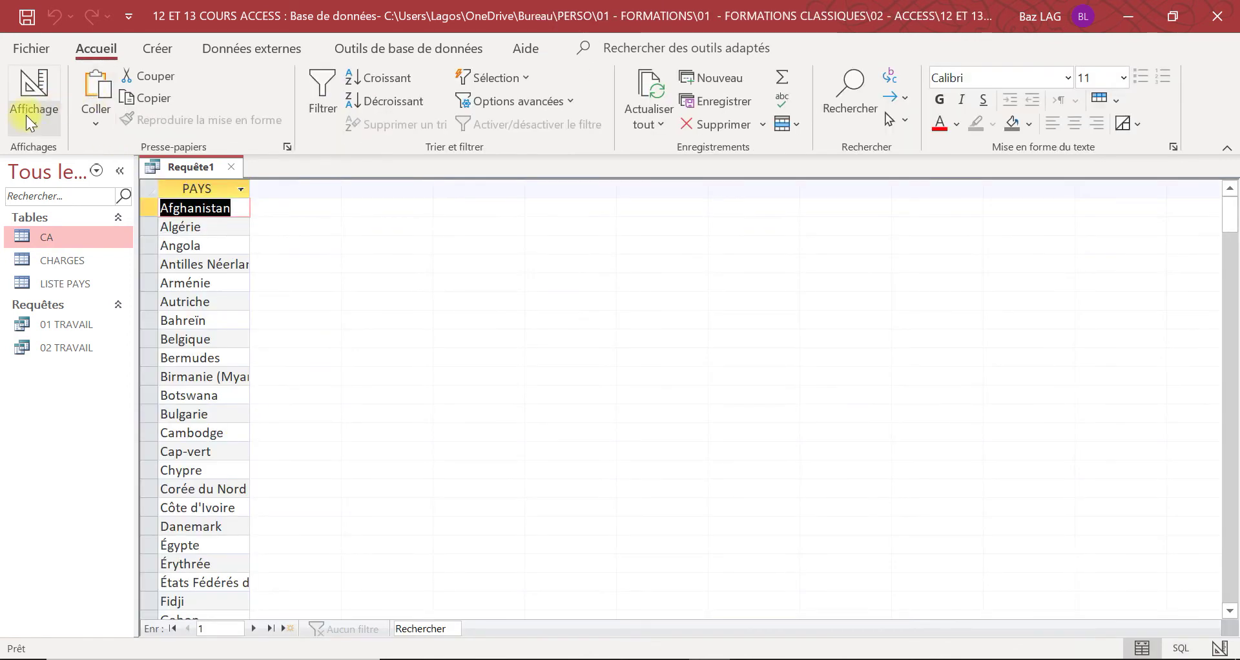
scroll(212, 302, down, 1)
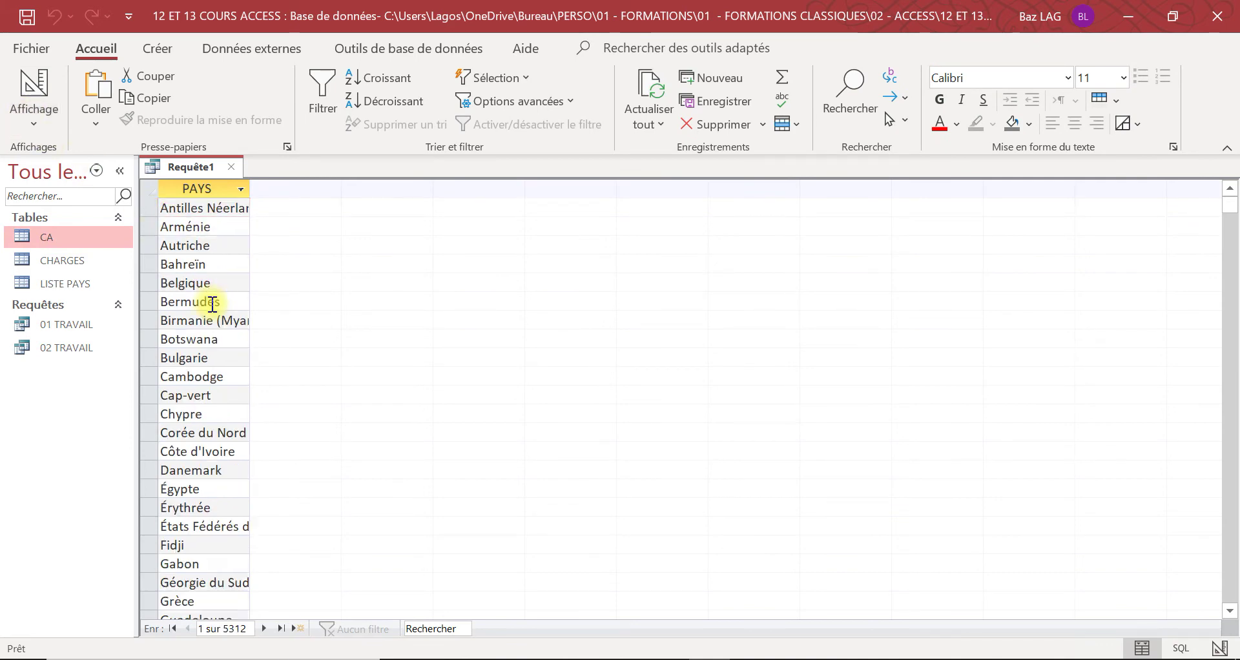
scroll(212, 303, up, 1)
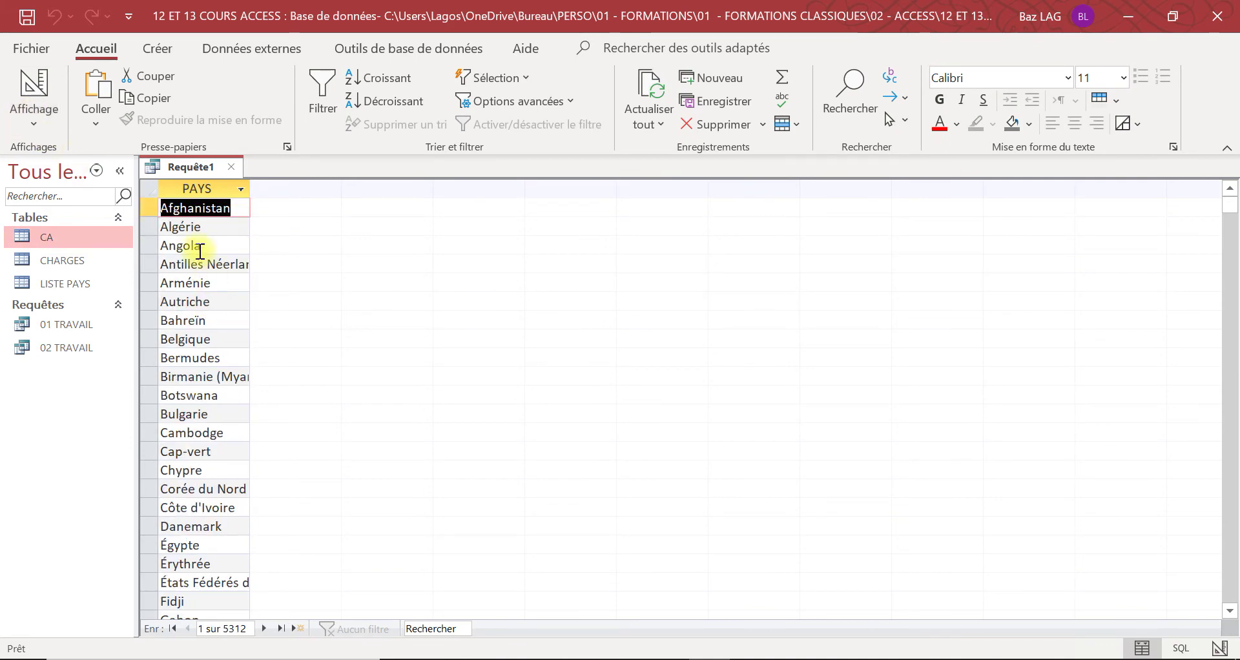
Change the LIKE pattern in the query's SQL to "[A-b]*", run the query again and browse the listed countries
click(32, 129)
click(60, 210)
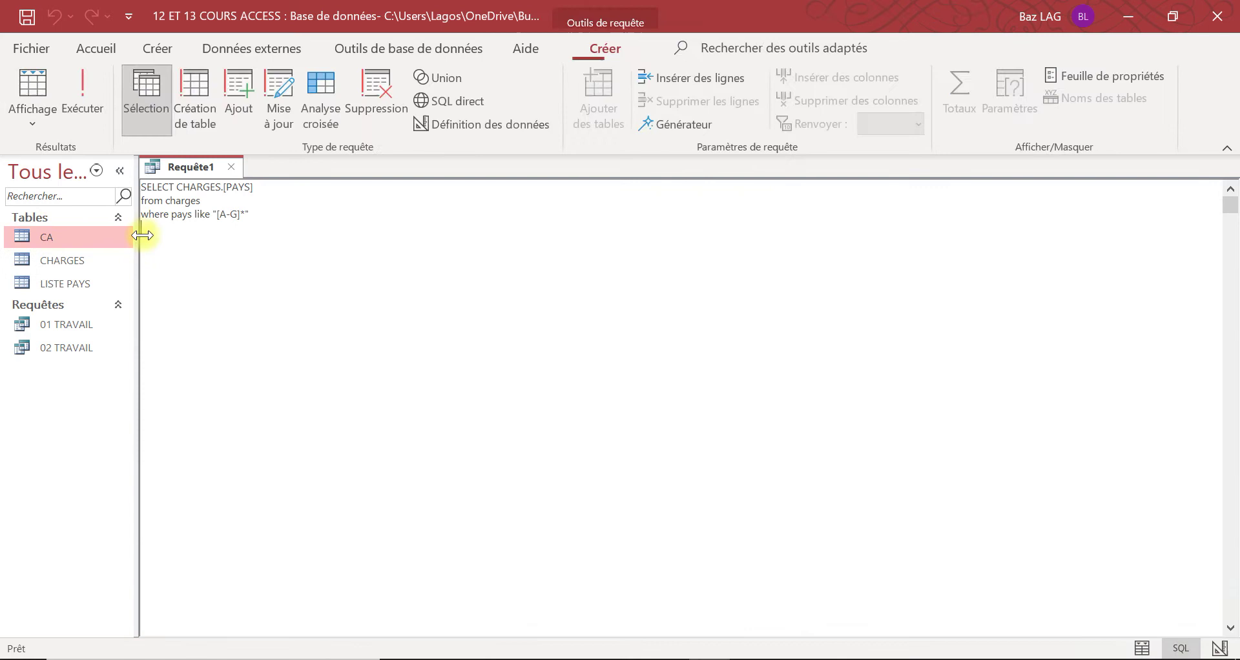
click(239, 214)
key(BackSpace)
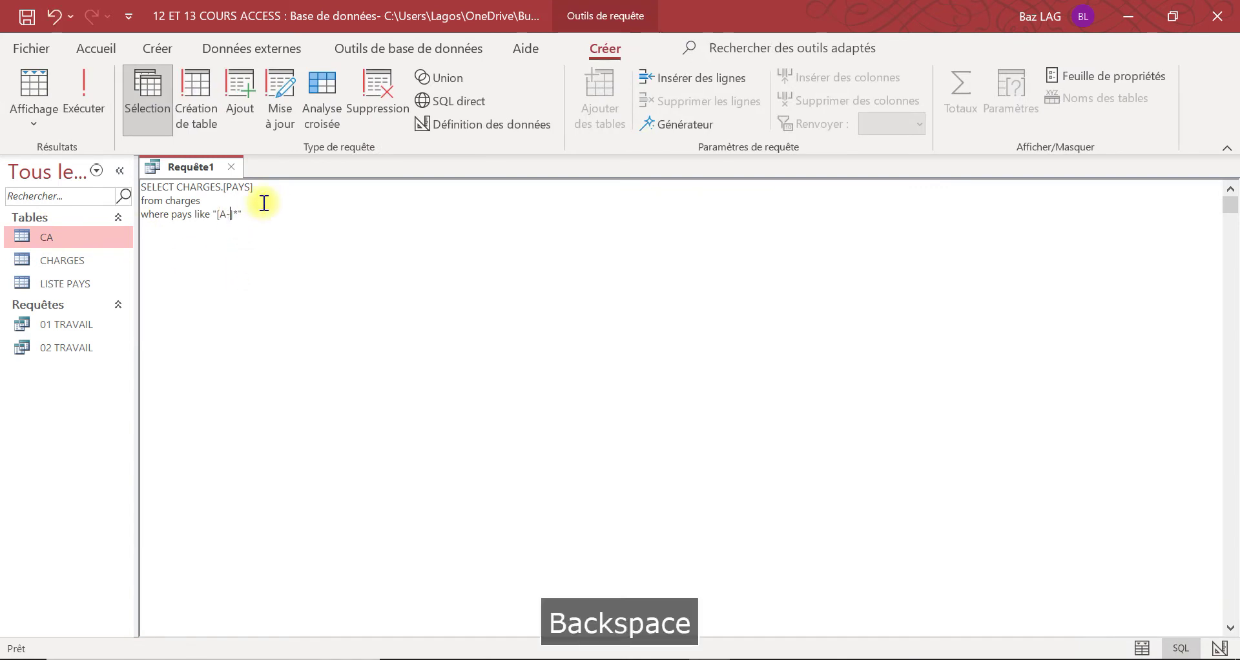
text(N)
key(BackSpace)
text(b)
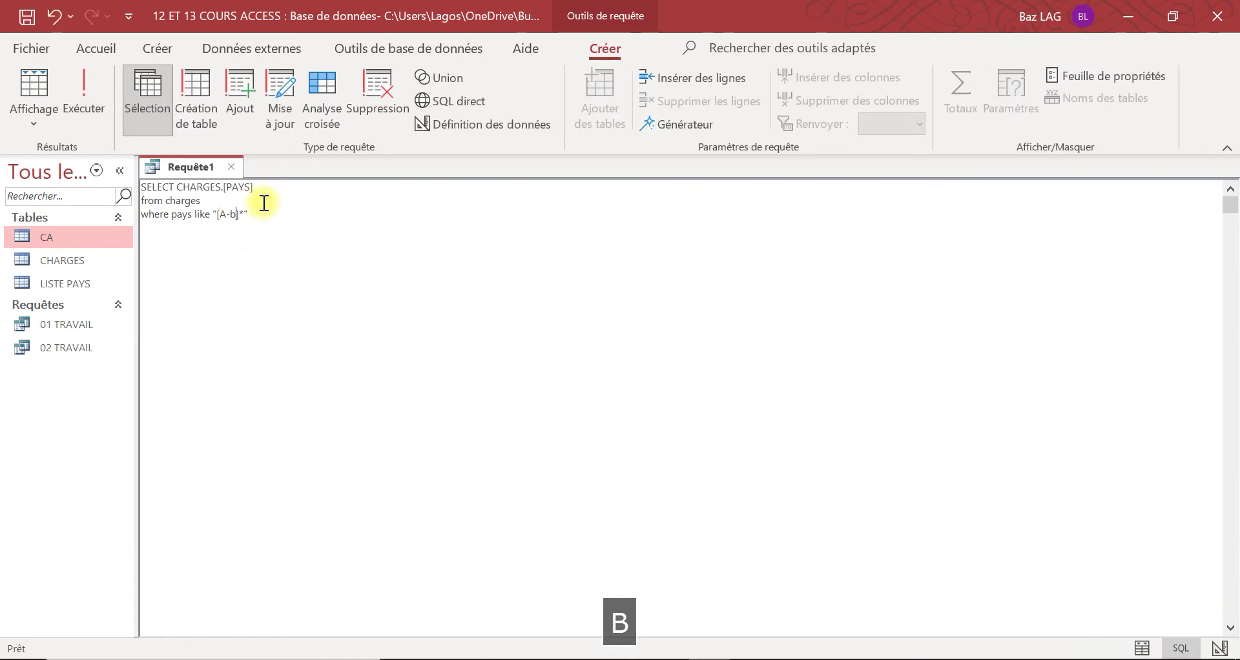
click(68, 104)
scroll(181, 383, down, 10)
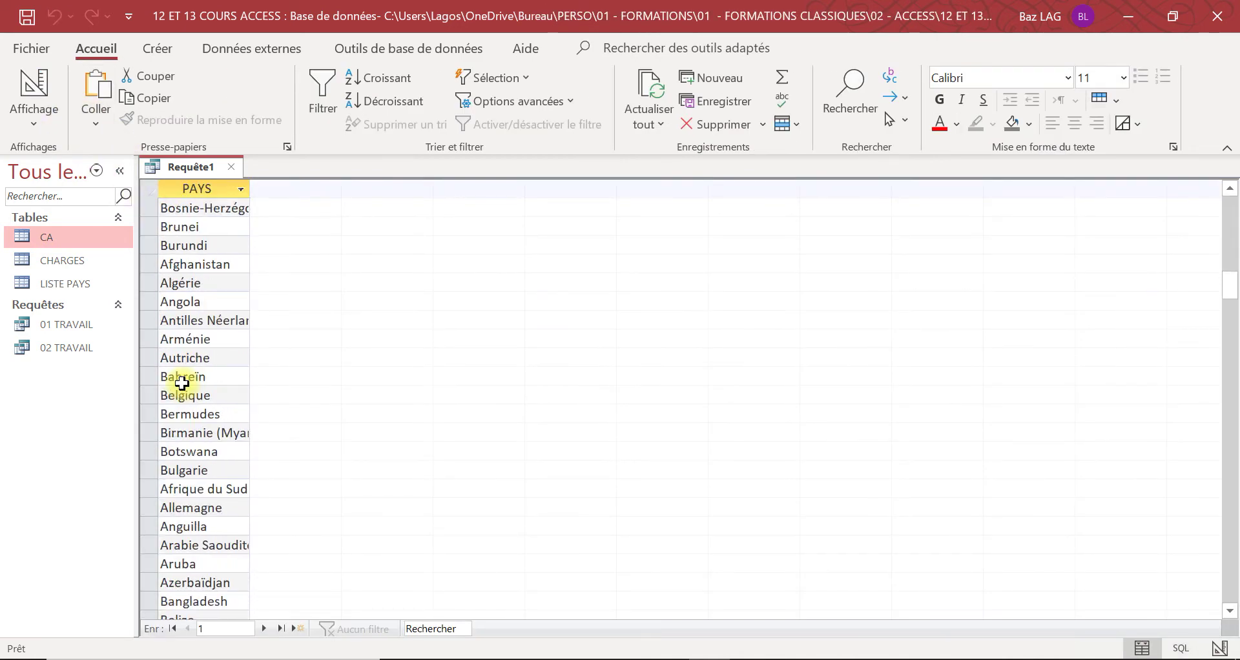
scroll(181, 383, down, 10)
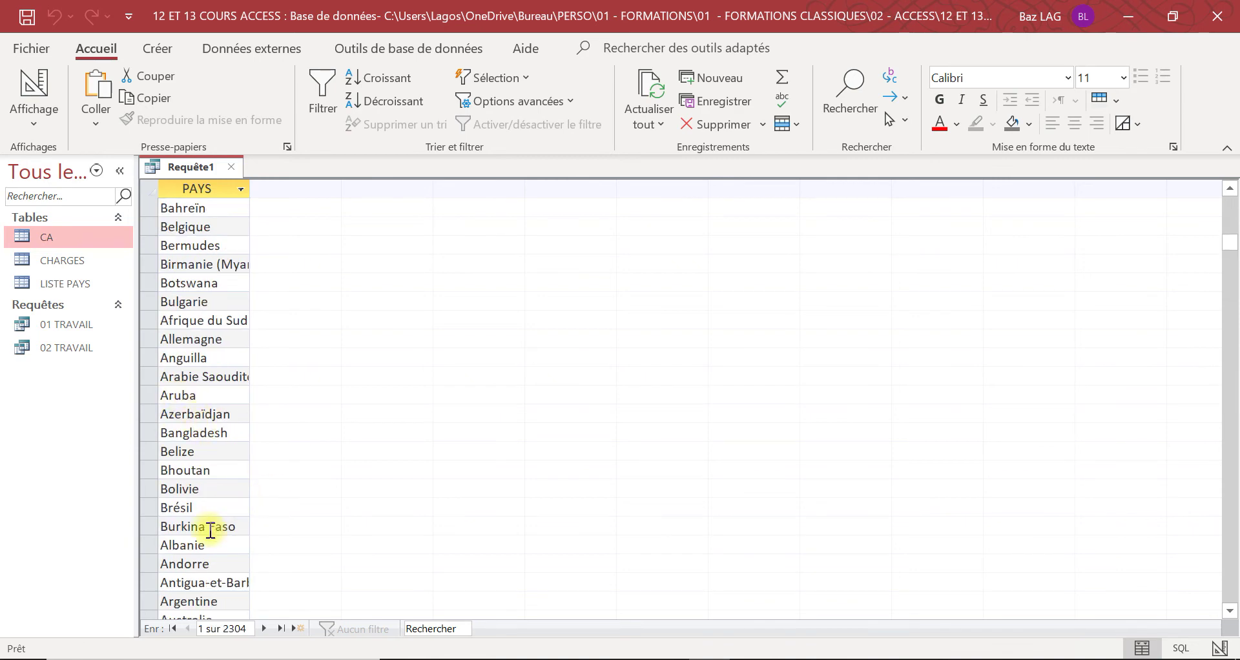
scroll(221, 468, down, 13)
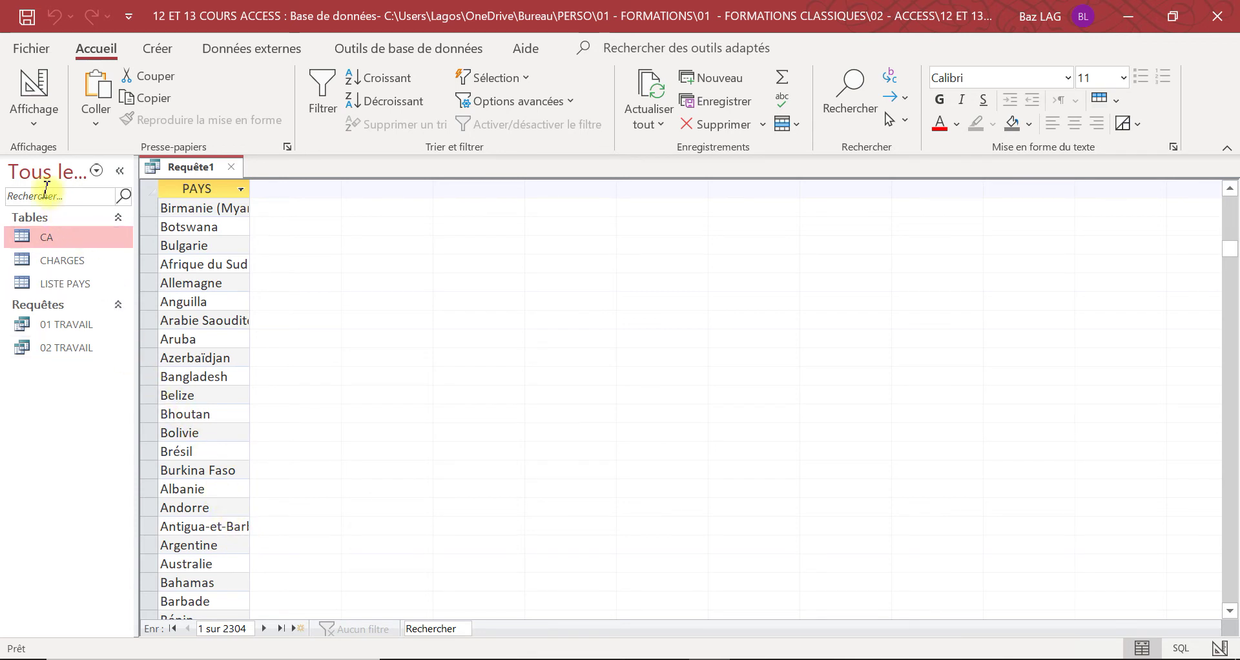
Add the distinct keyword after SELECT in the query's SQL and run the query
click(34, 122)
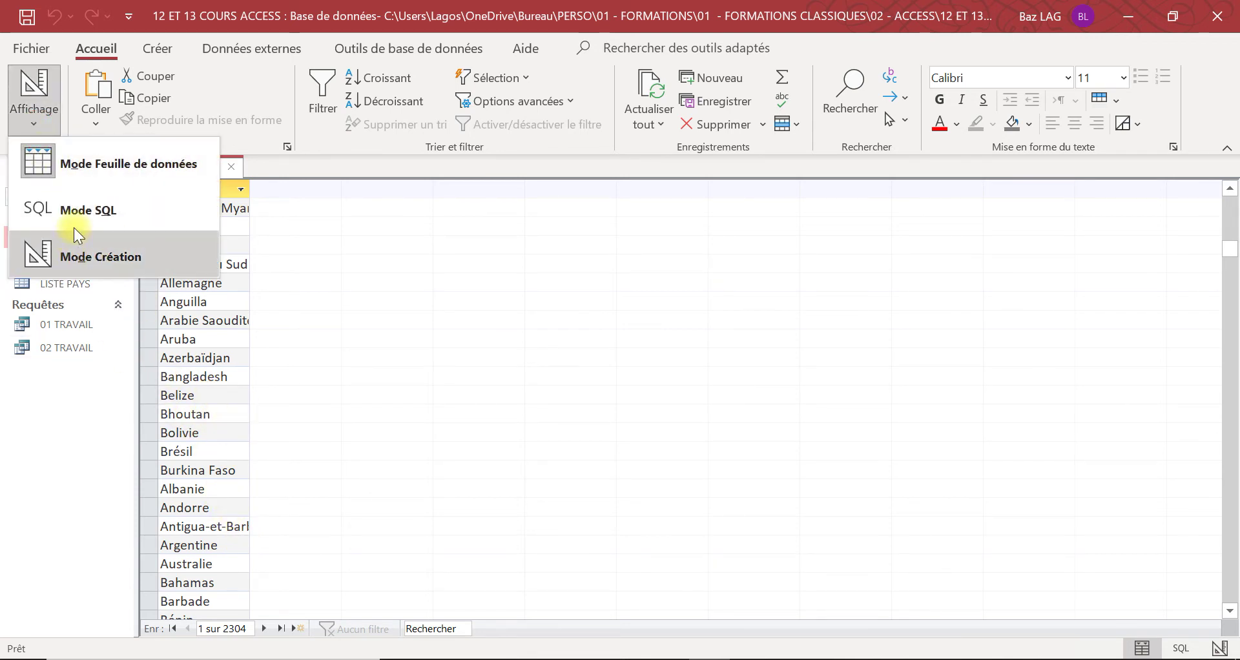
click(76, 219)
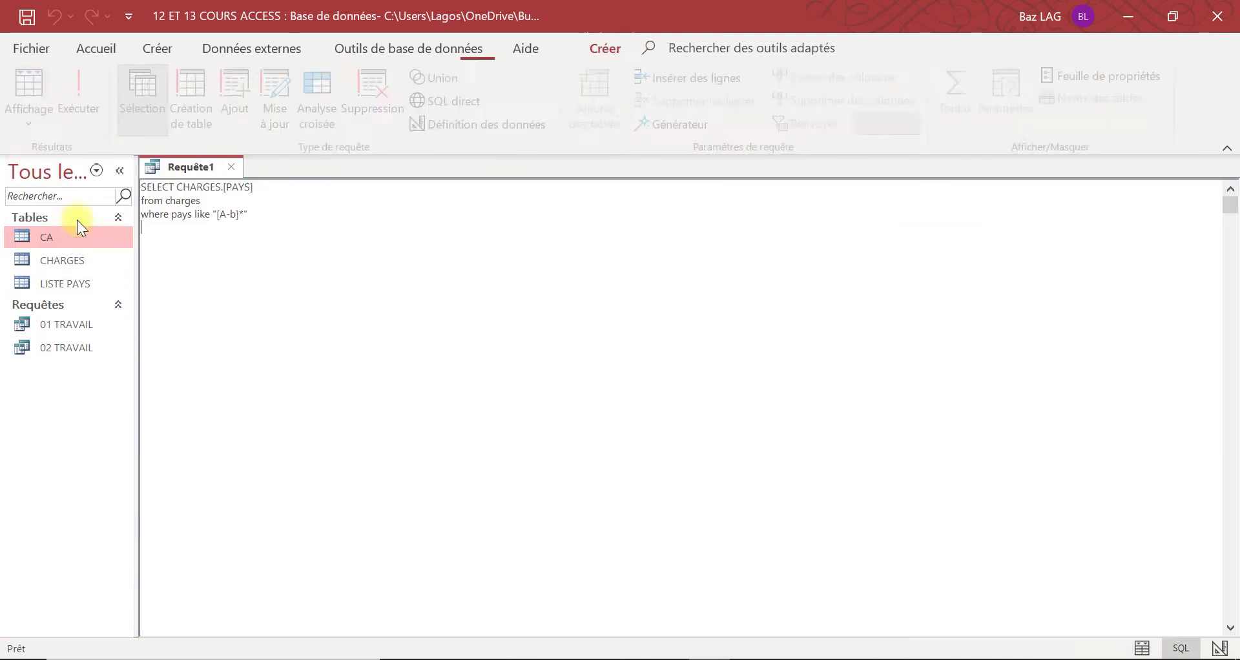
click(177, 185)
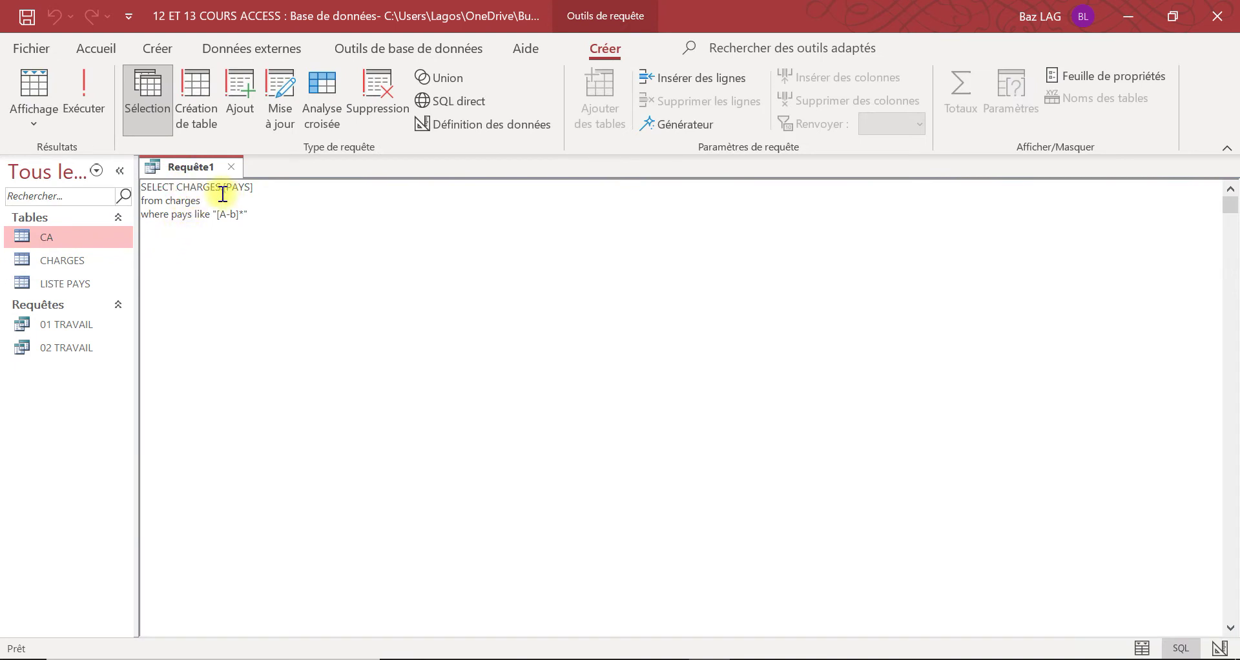
text(distinct)
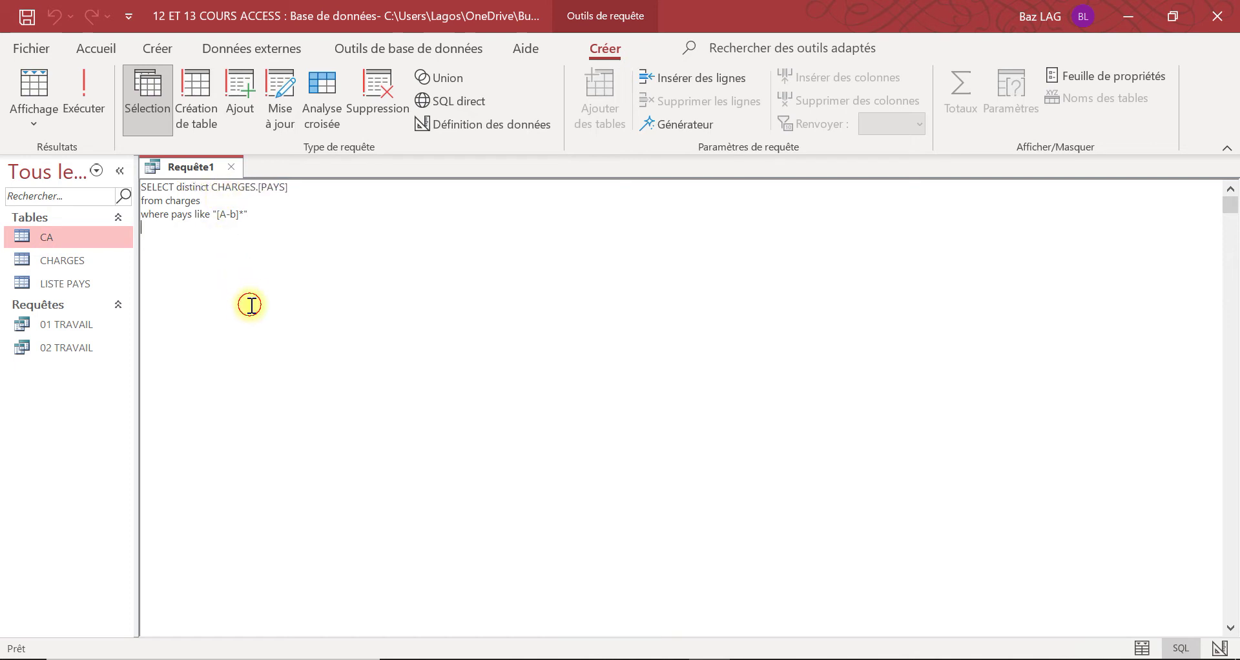
click(88, 94)
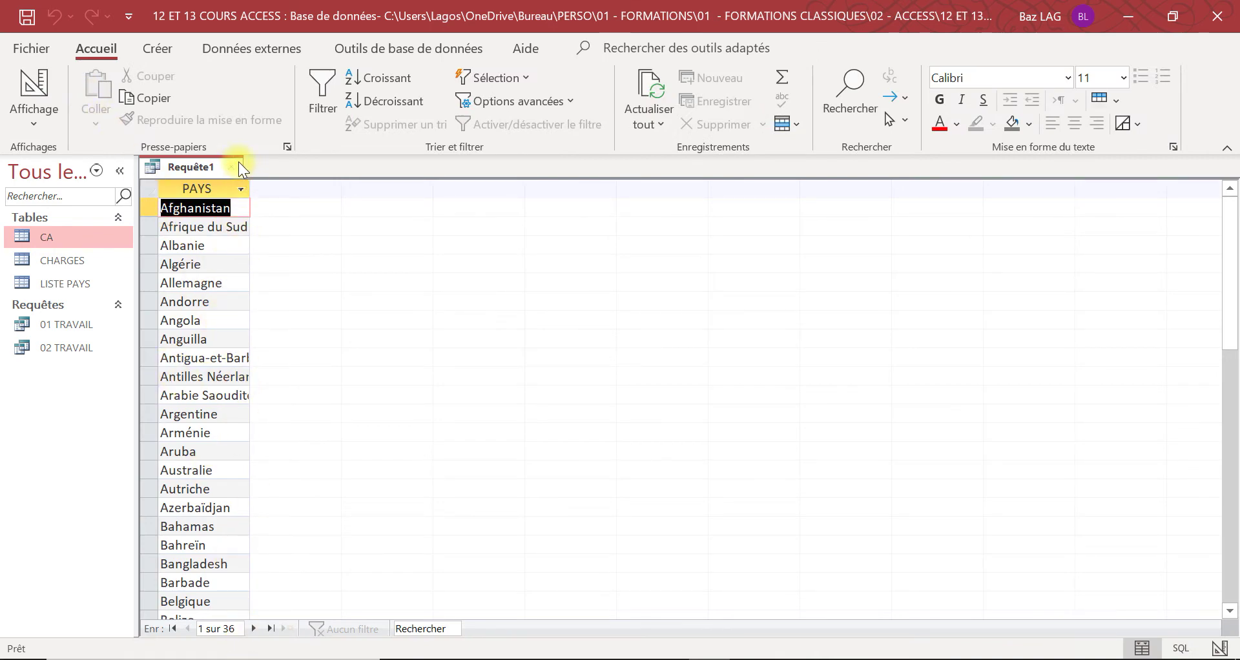
Widen the PAYS column so the full country names fit, and look through the list of countries
drag(249, 187, 317, 193)
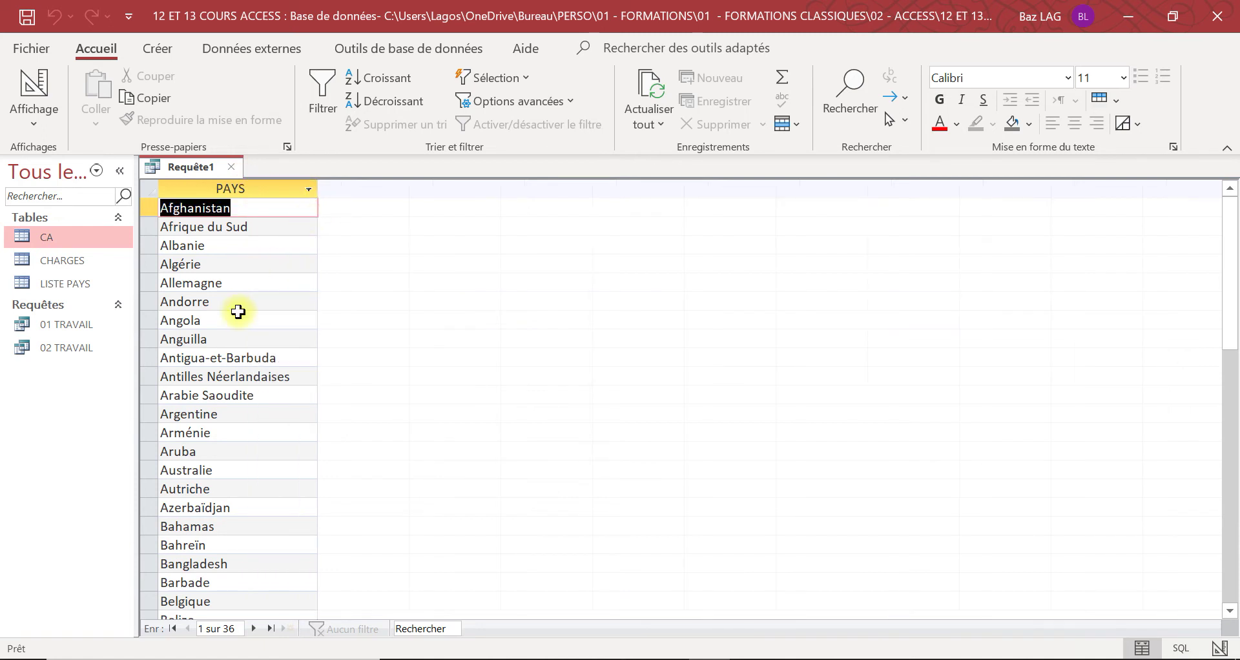
scroll(211, 246, down, 7)
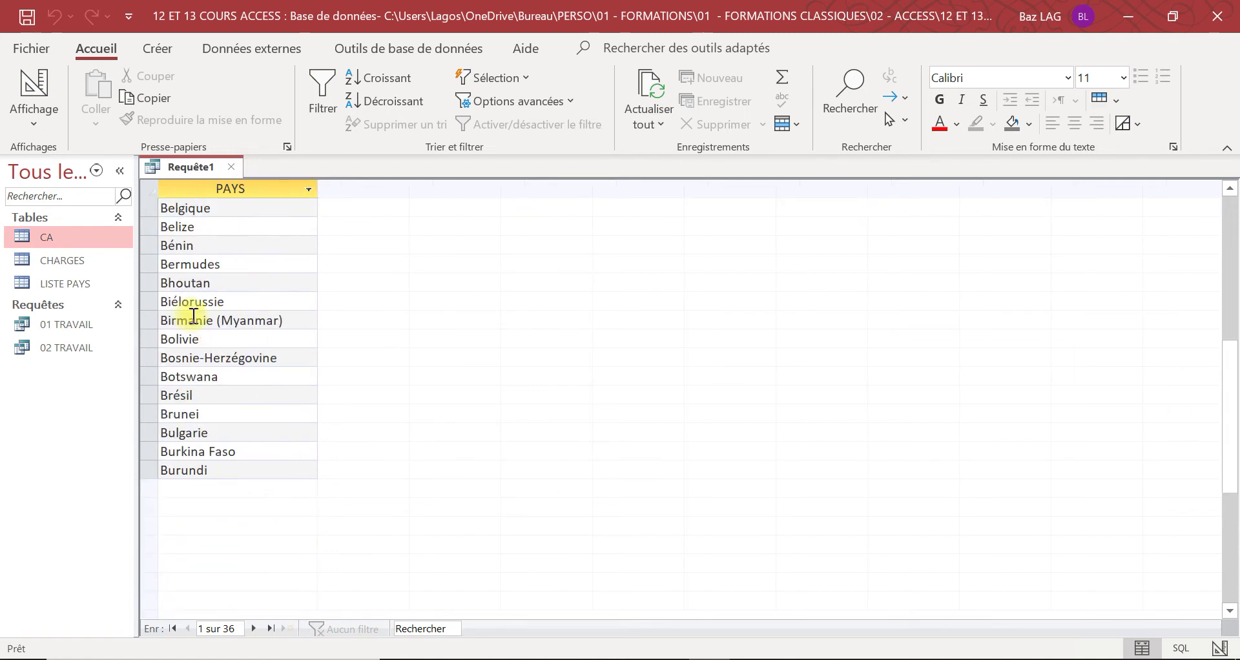
scroll(195, 327, down, 3)
scroll(195, 328, up, 10)
Move the asterisk in front of the brackets so the LIKE pattern reads "*[A-b]", run the query and browse the countries
click(34, 116)
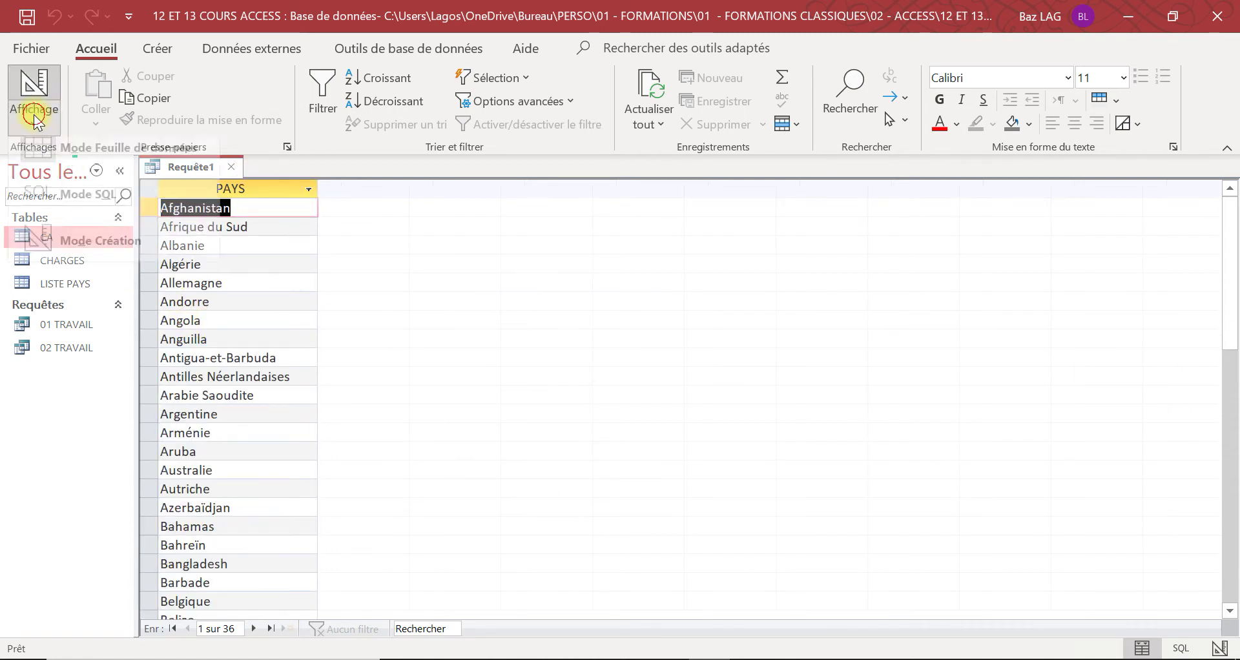
click(78, 223)
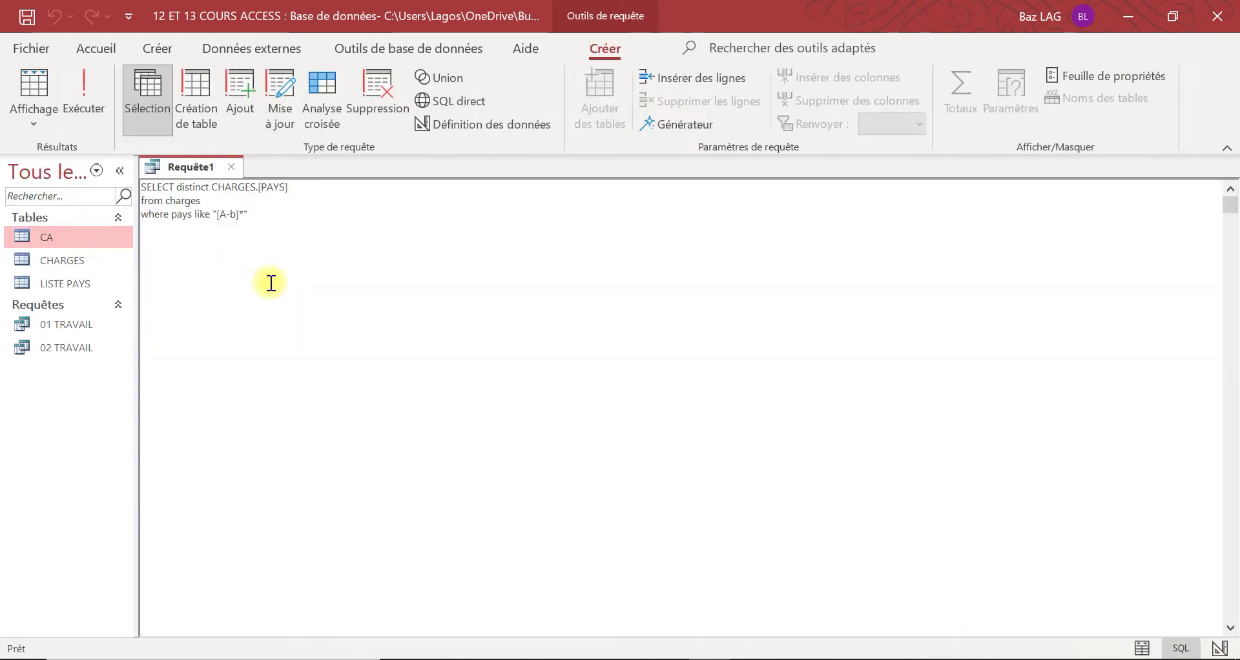
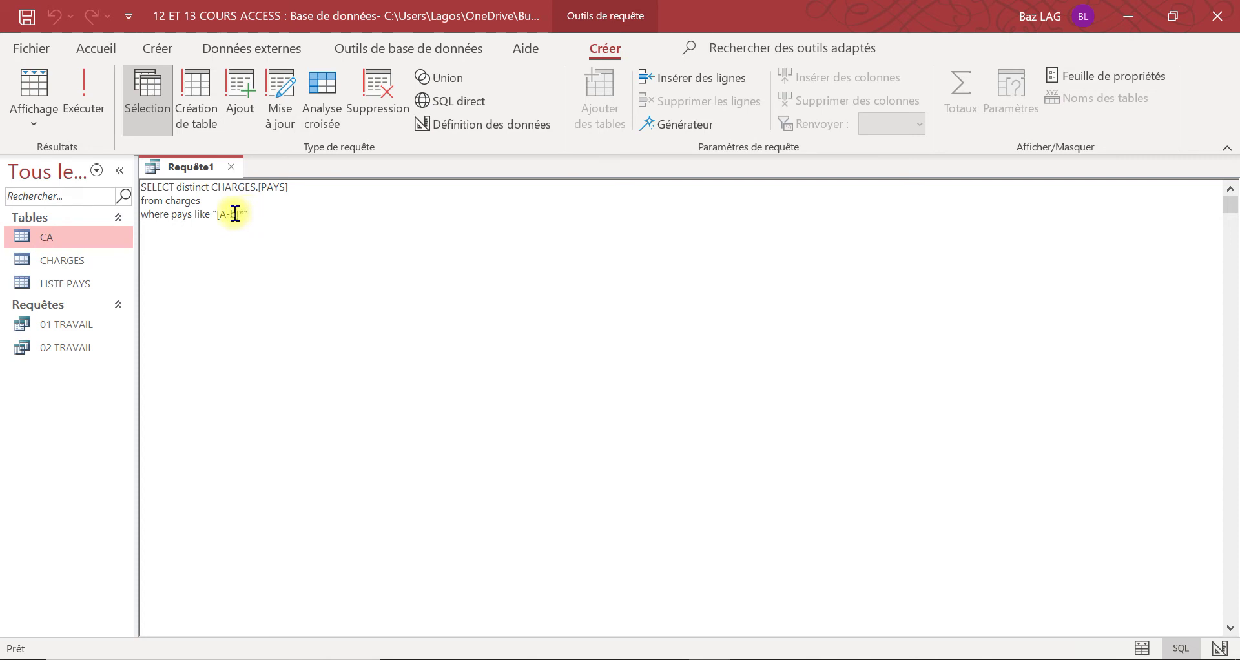
click(240, 214)
key(BackSpace)
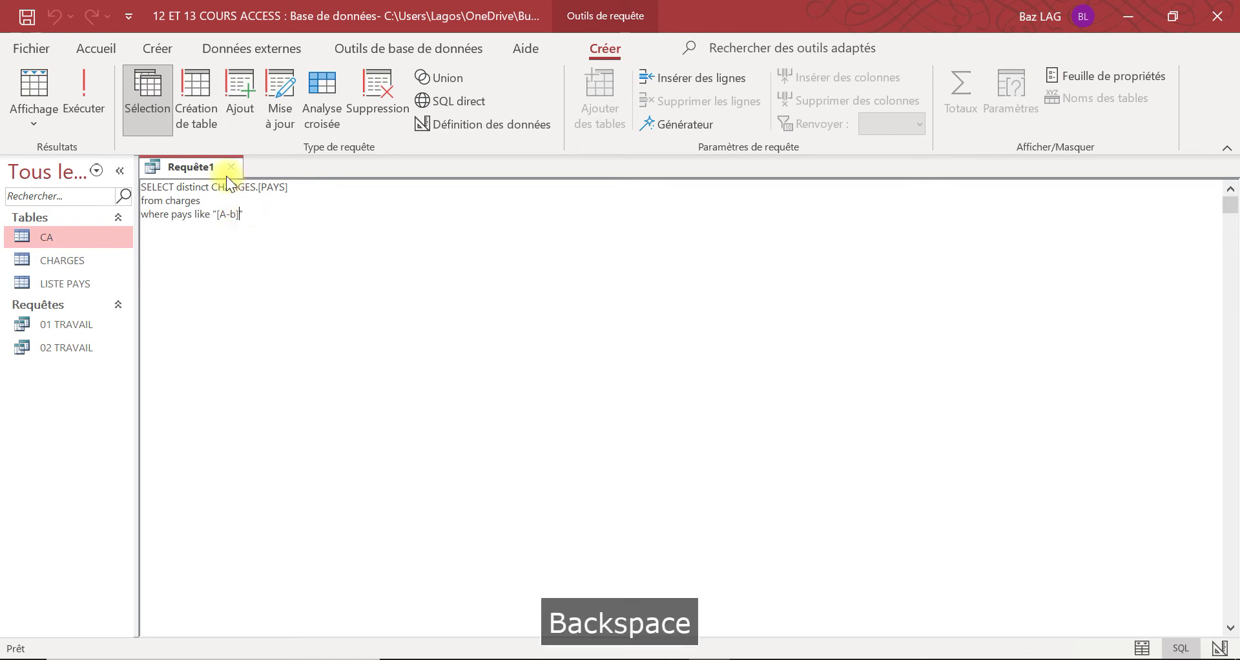
click(219, 213)
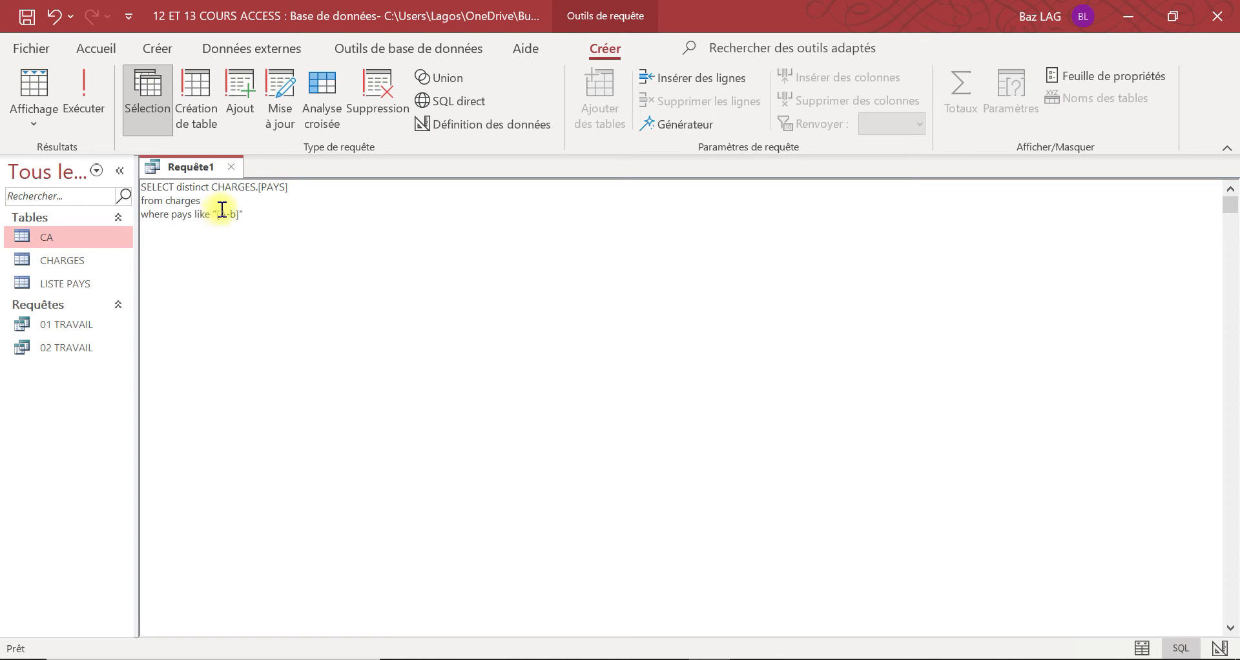
text(\)
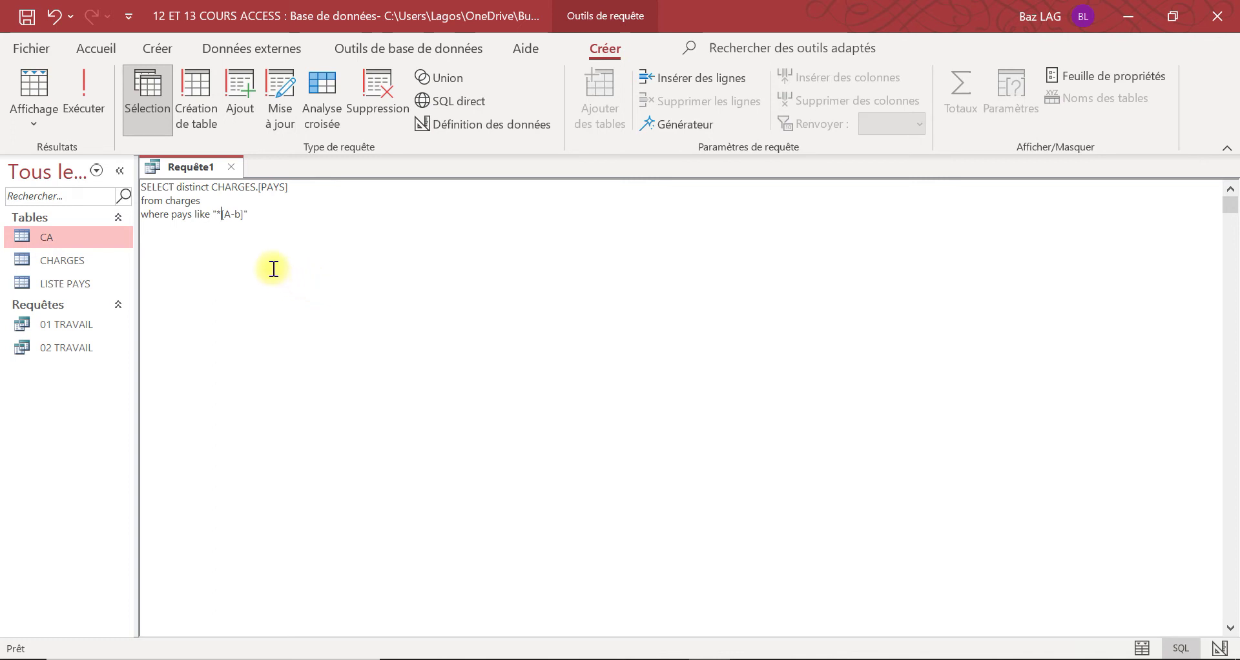
click(84, 90)
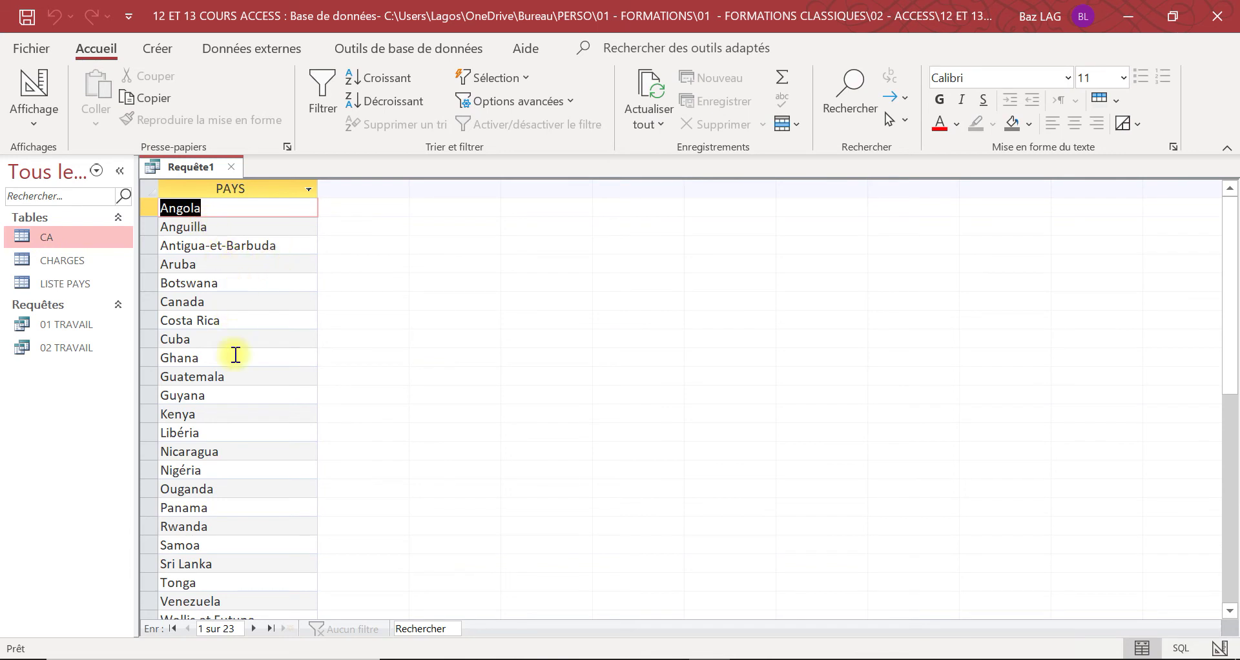
scroll(234, 387, down, 4)
scroll(247, 396, up, 2)
scroll(247, 396, up, 2)
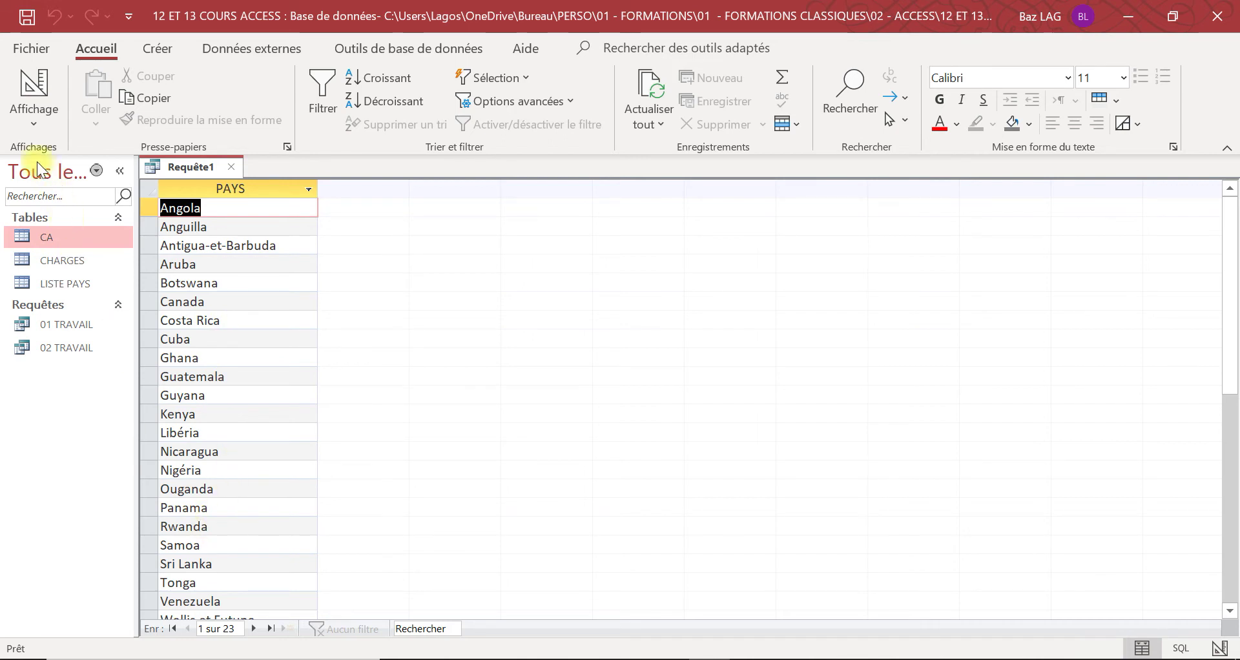
Return to the query's SQL and change the end of the letter range to g in the LIKE pattern
click(34, 119)
click(83, 217)
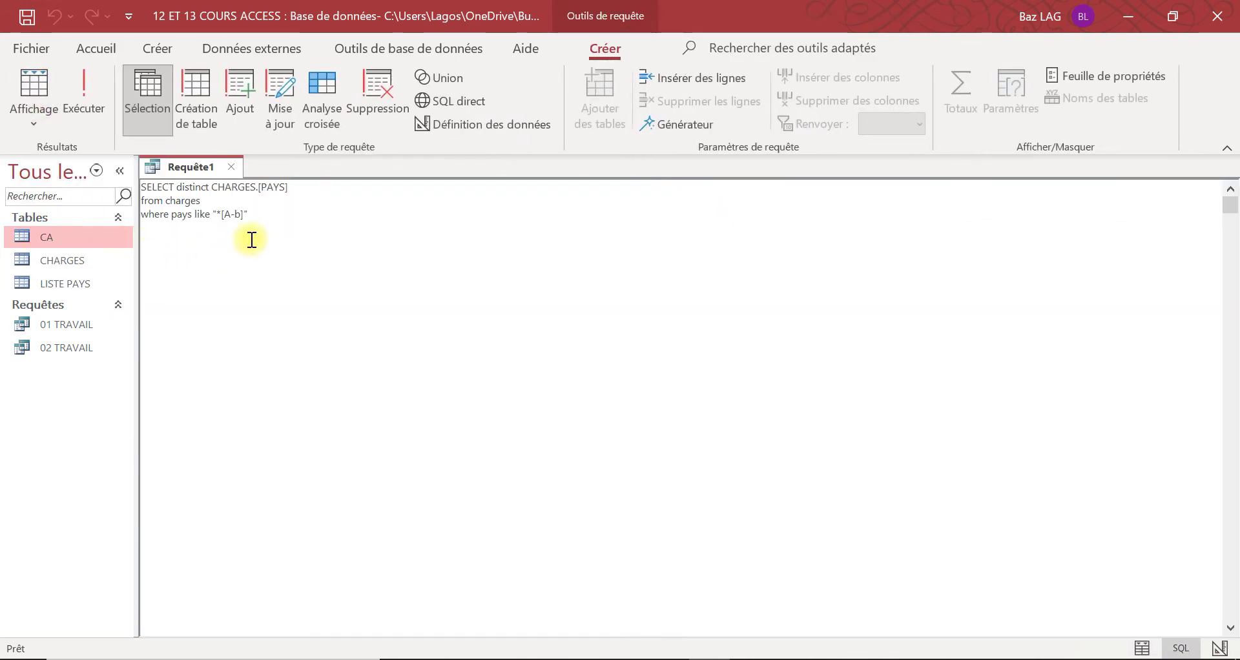
drag(220, 225, 240, 219)
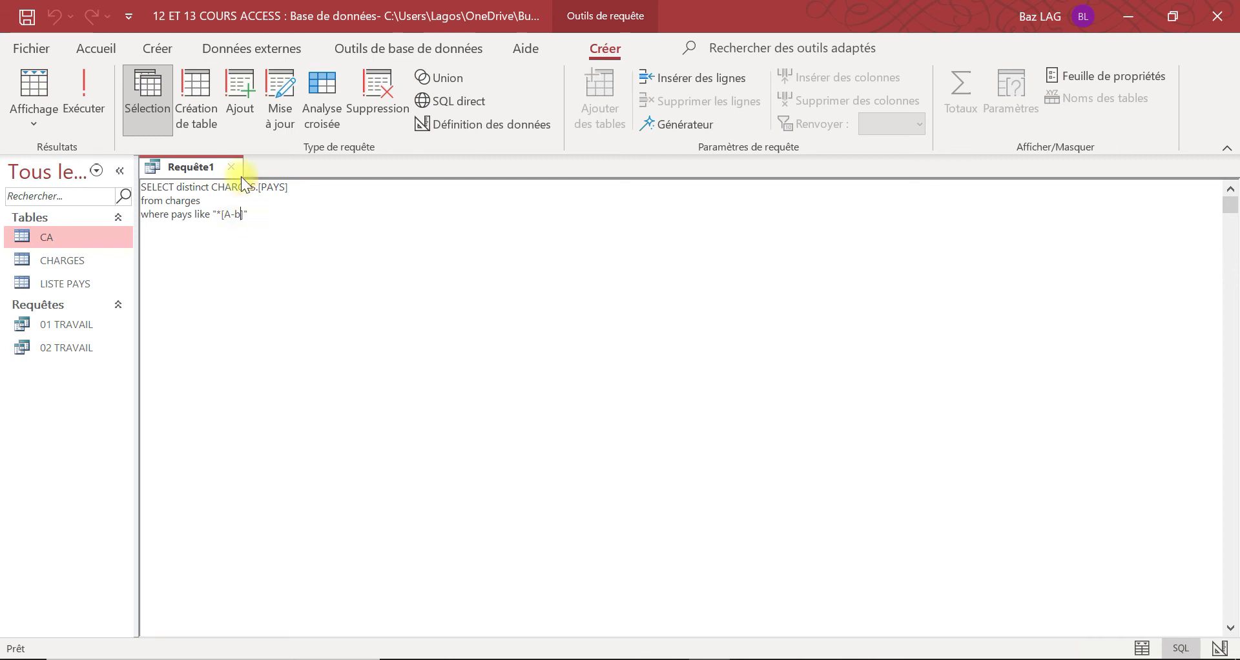
key(BackSpace)
text(g)
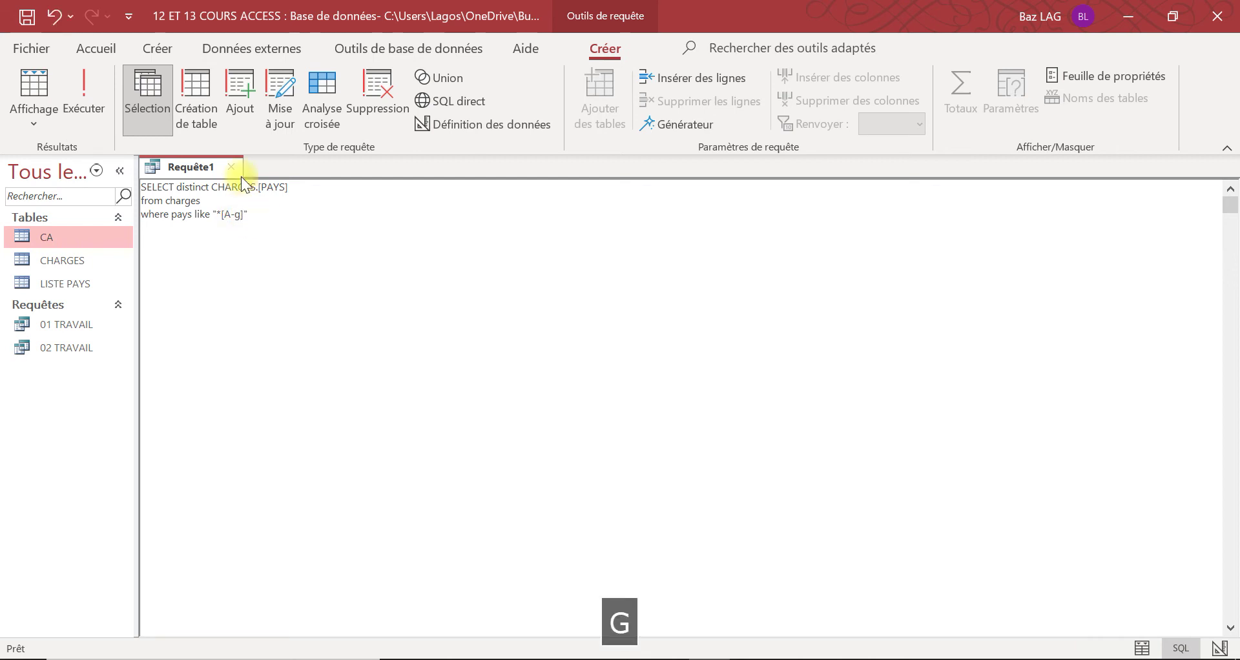
Move the asterisk behind the brackets so the LIKE pattern reads "[A-g]*", run the query and look through all the countries
click(223, 213)
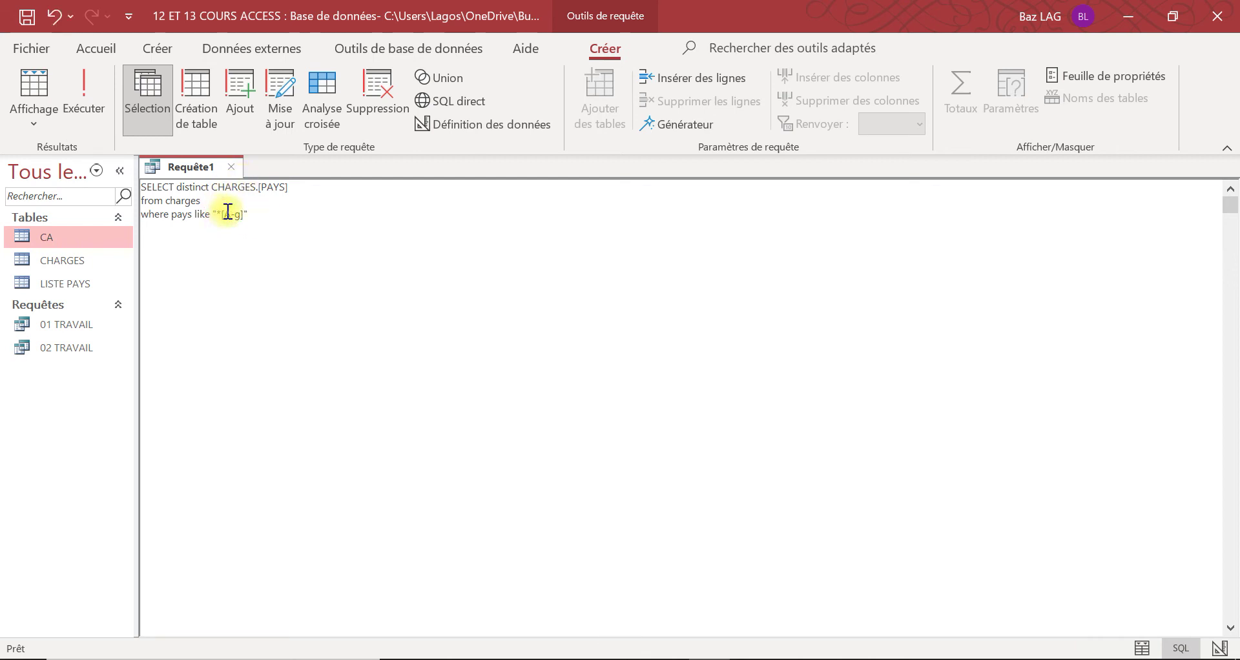
key(BackSpace)
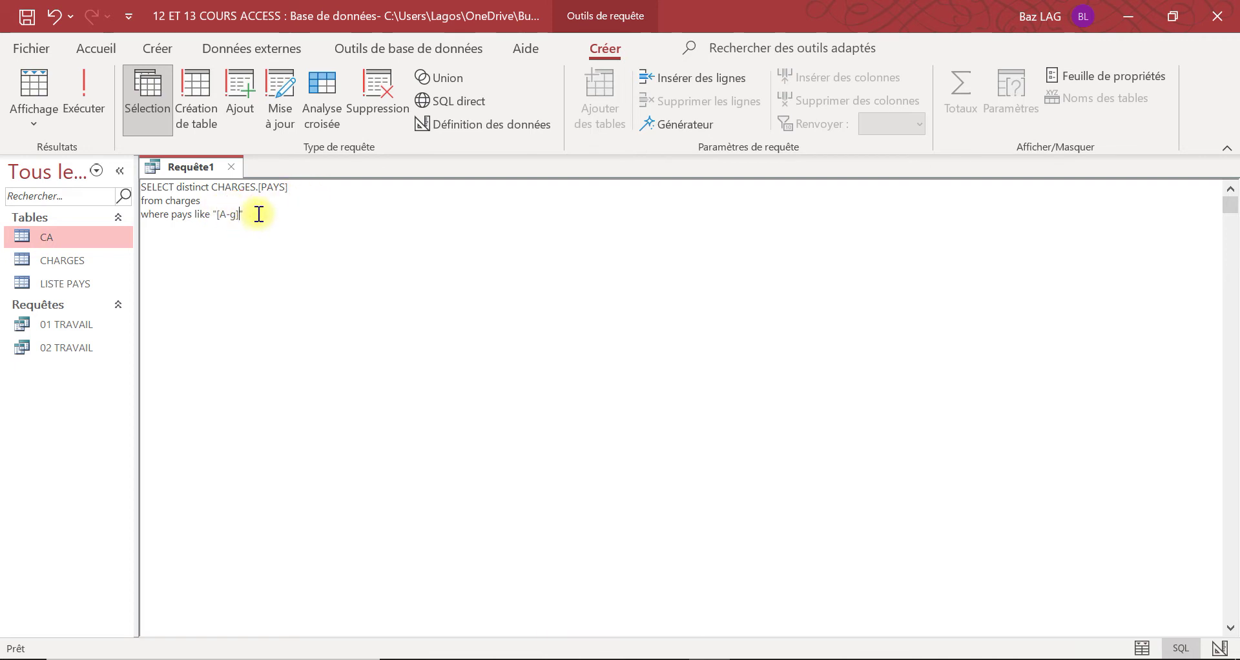
text(*)
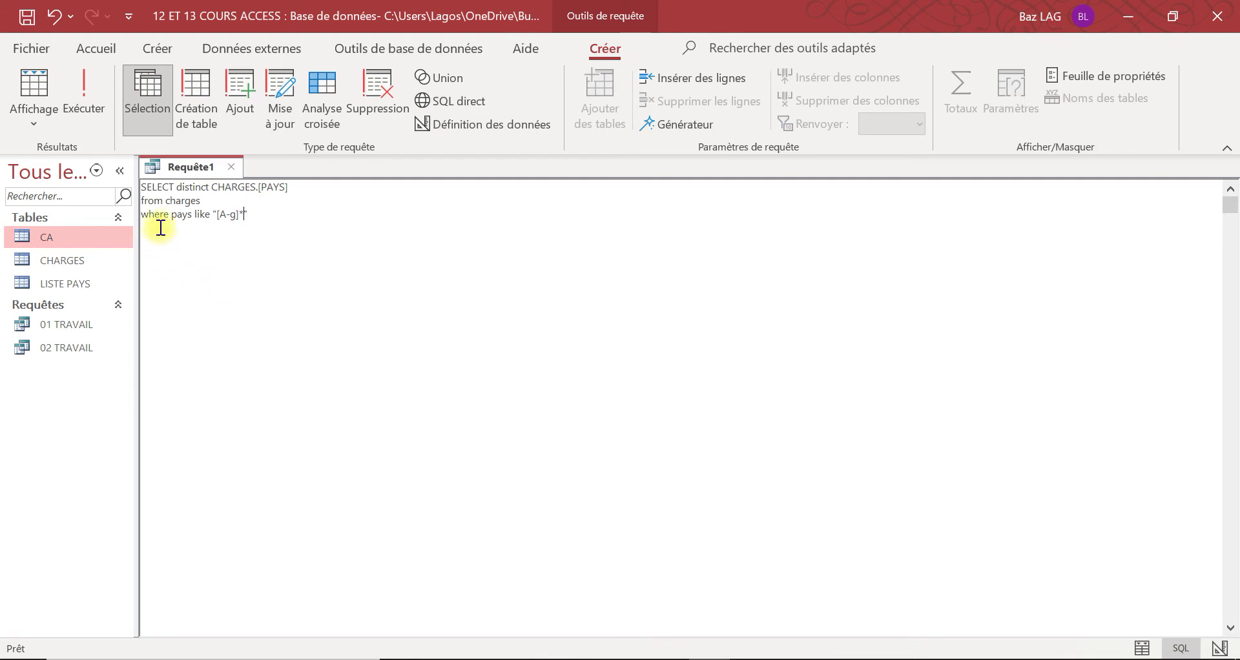
click(241, 214)
text(*)
click(89, 96)
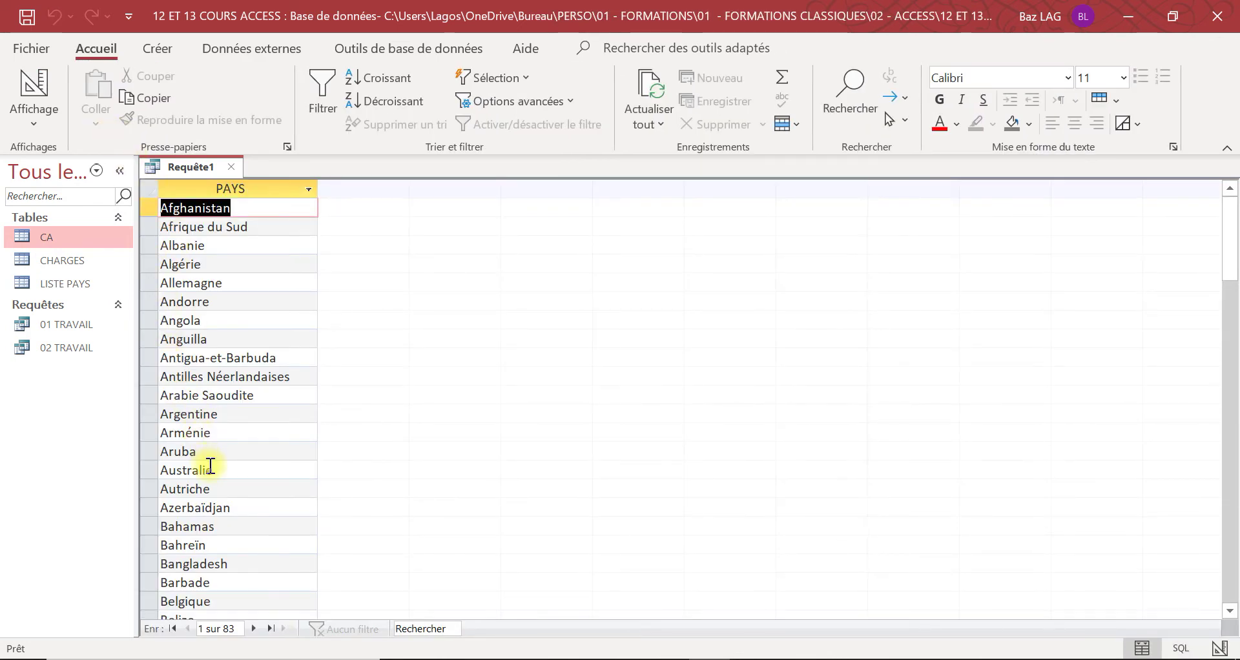
scroll(211, 465, down, 2)
scroll(204, 464, down, 2)
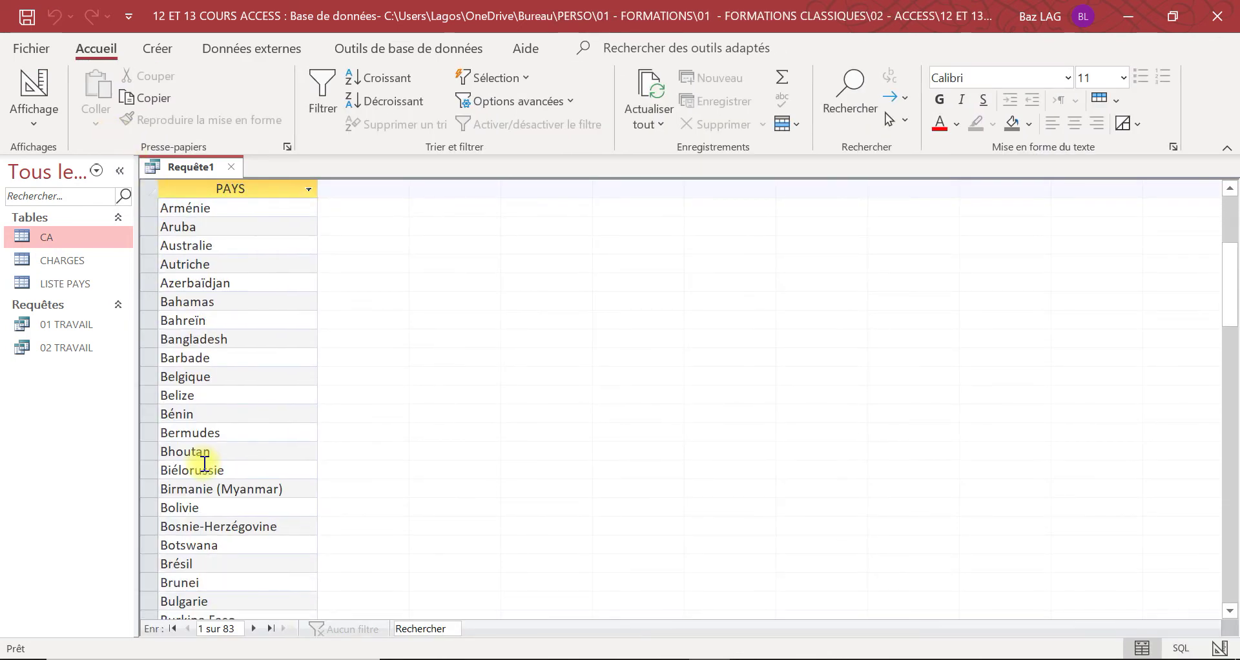
scroll(239, 342, up, 4)
scroll(221, 444, down, 20)
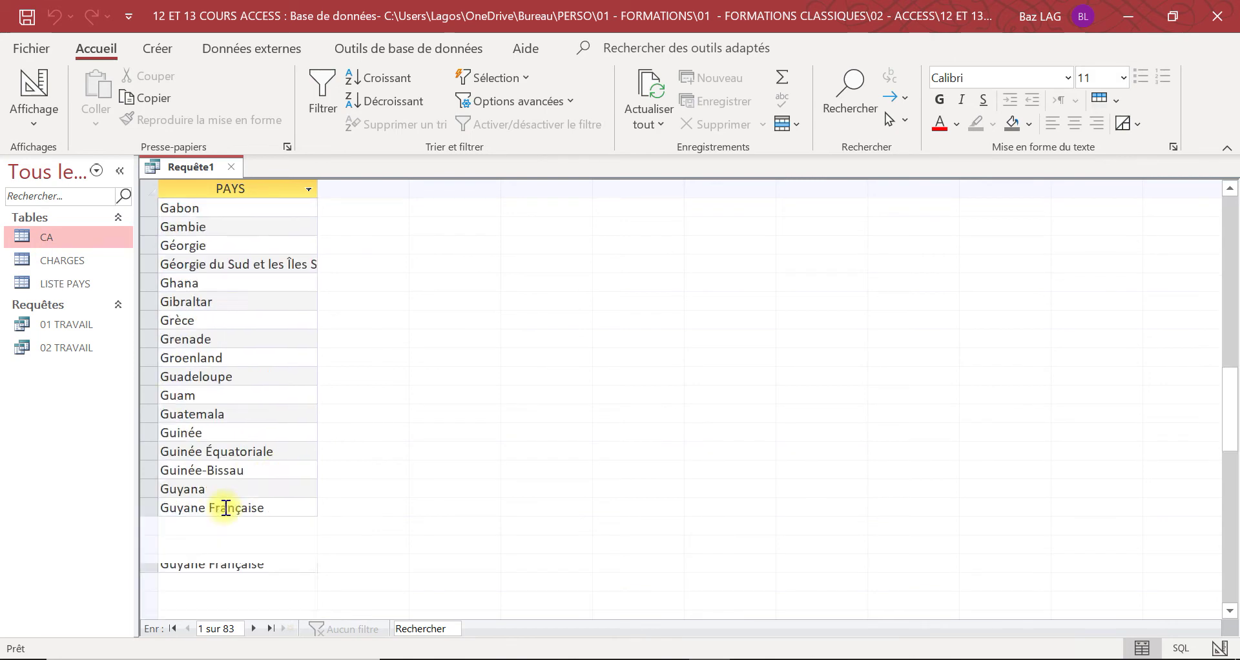
scroll(223, 499, down, 5)
scroll(227, 362, up, 3)
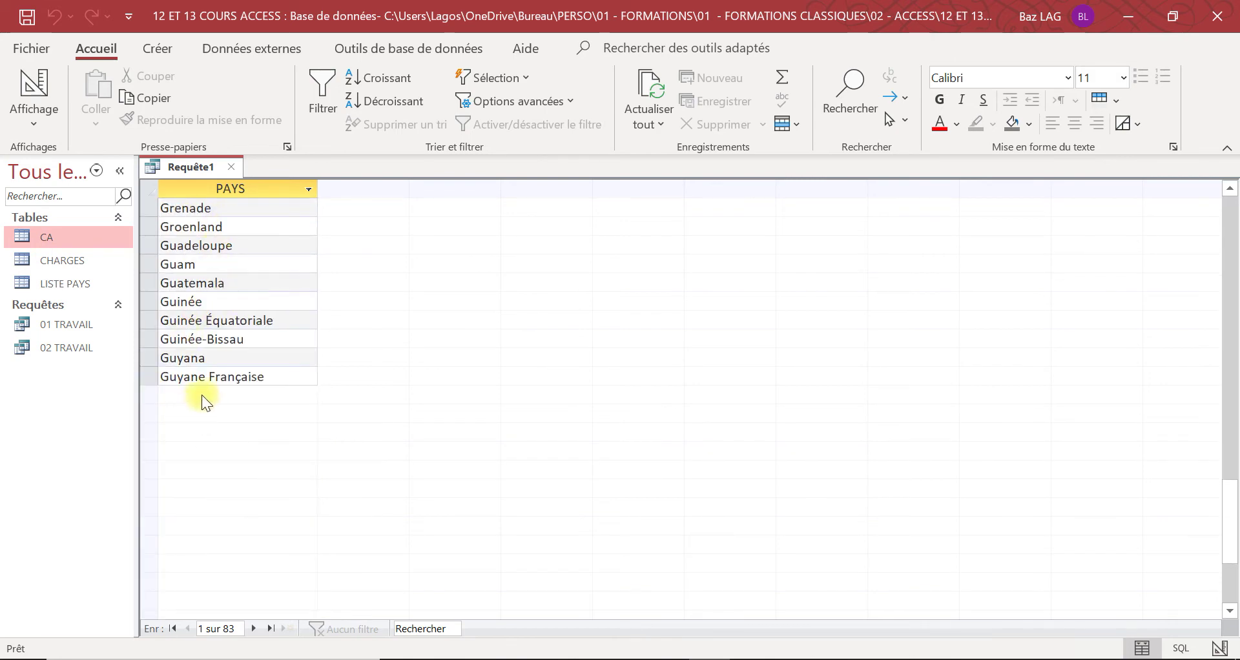
scroll(194, 374, up, 13)
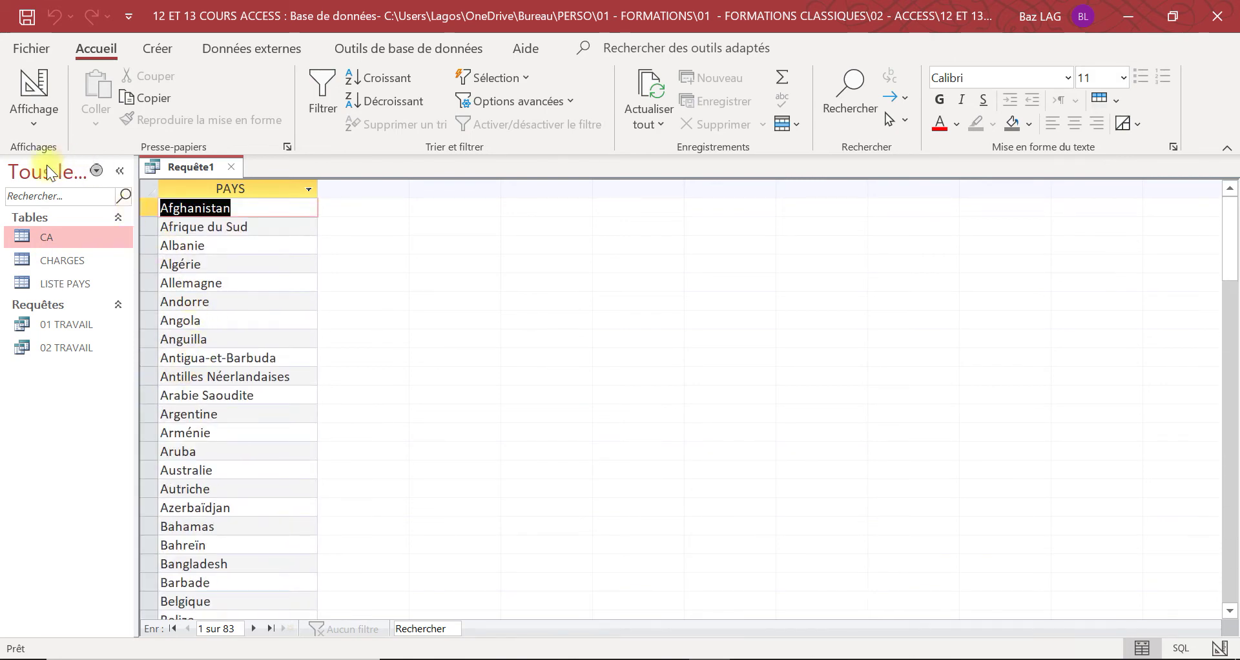
Save the query under the name 03 TRAVAIL and close it
key(ctrl+s)
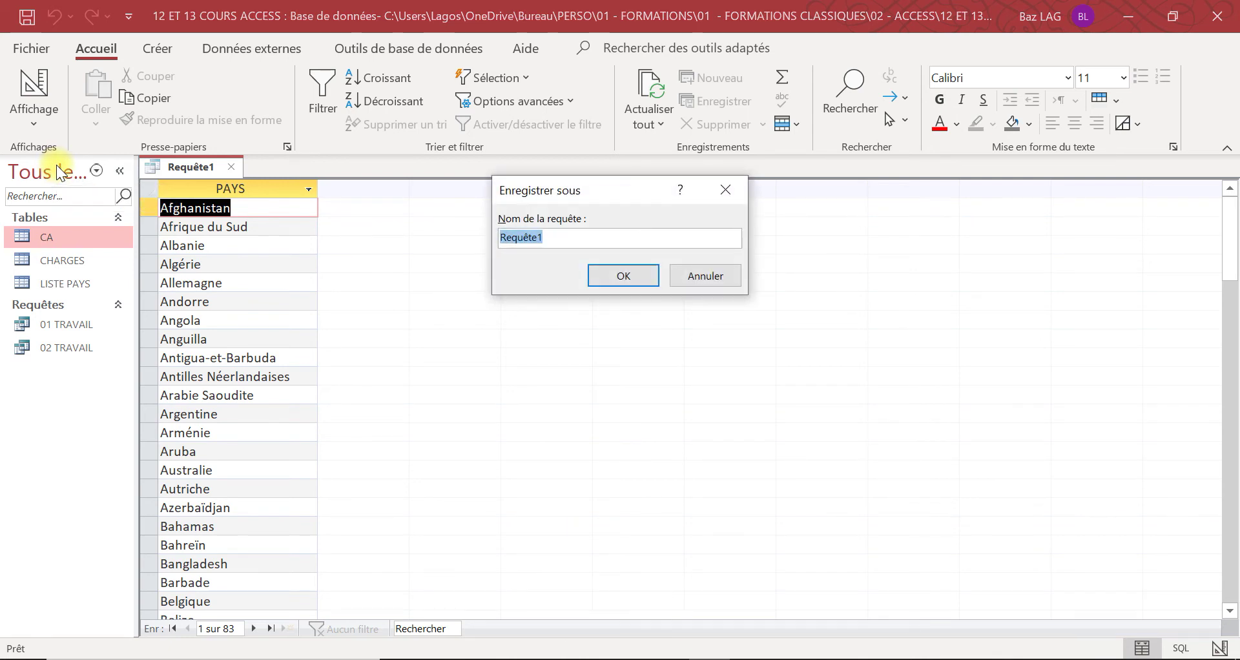
text(à)
key(BackSpace)
key(Caps_Lock)
text(03)
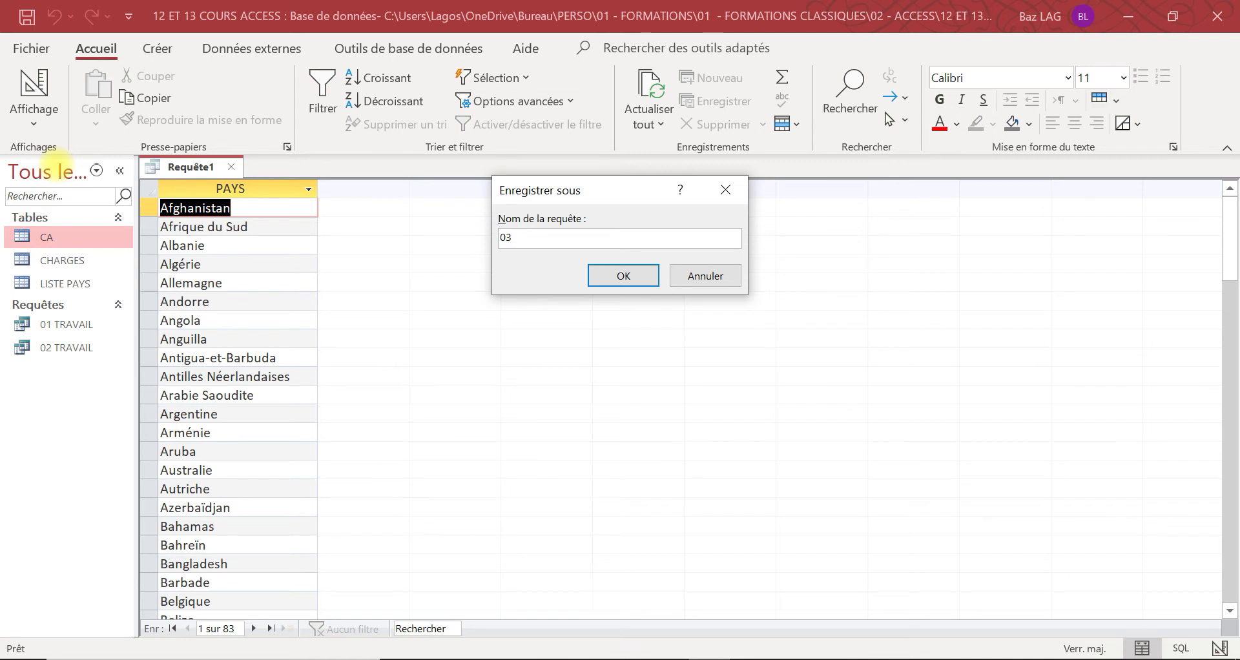
text( TRAVAIL)
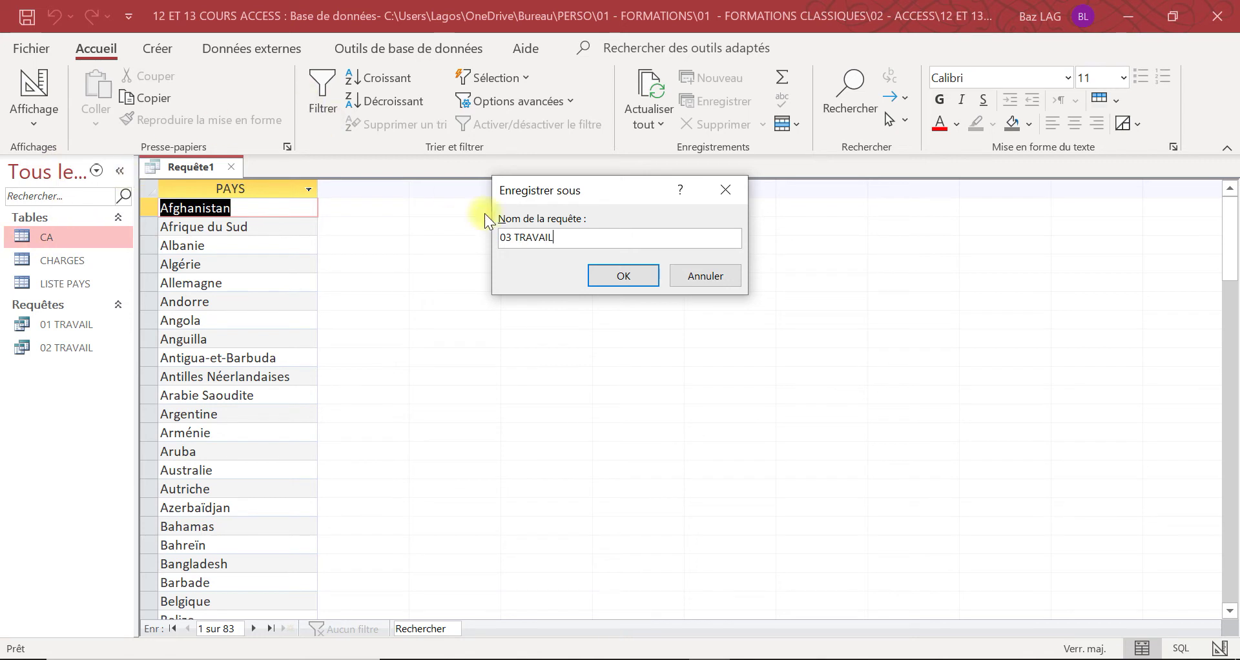
click(606, 275)
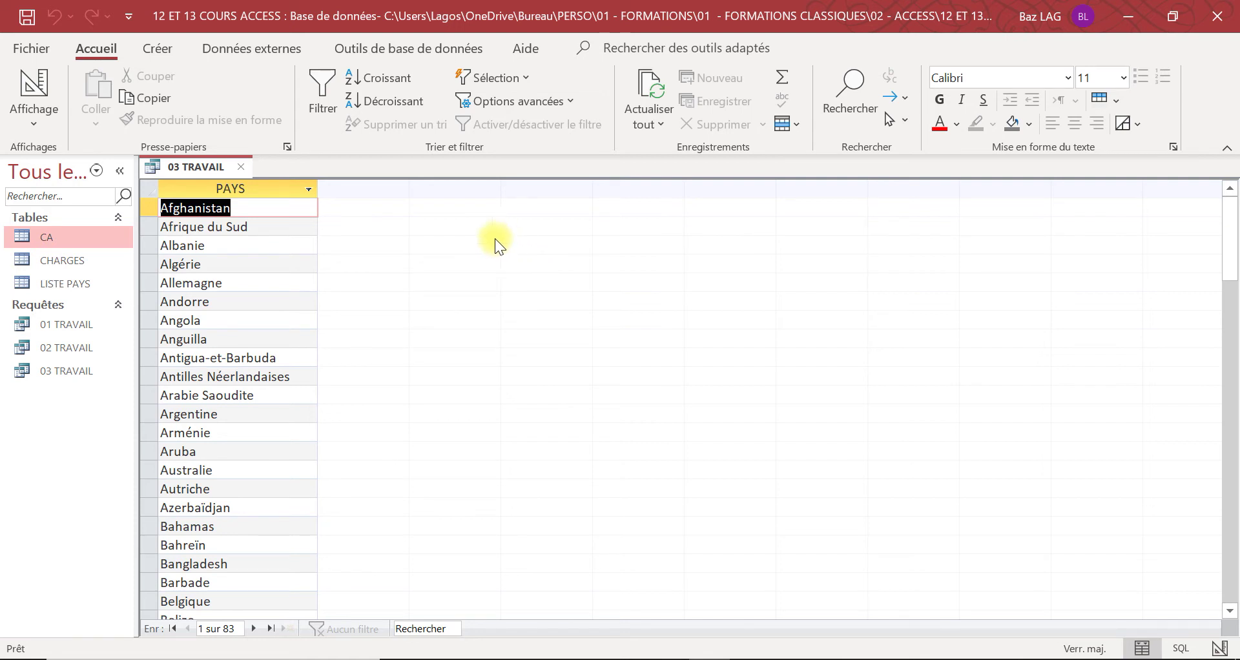
click(242, 165)
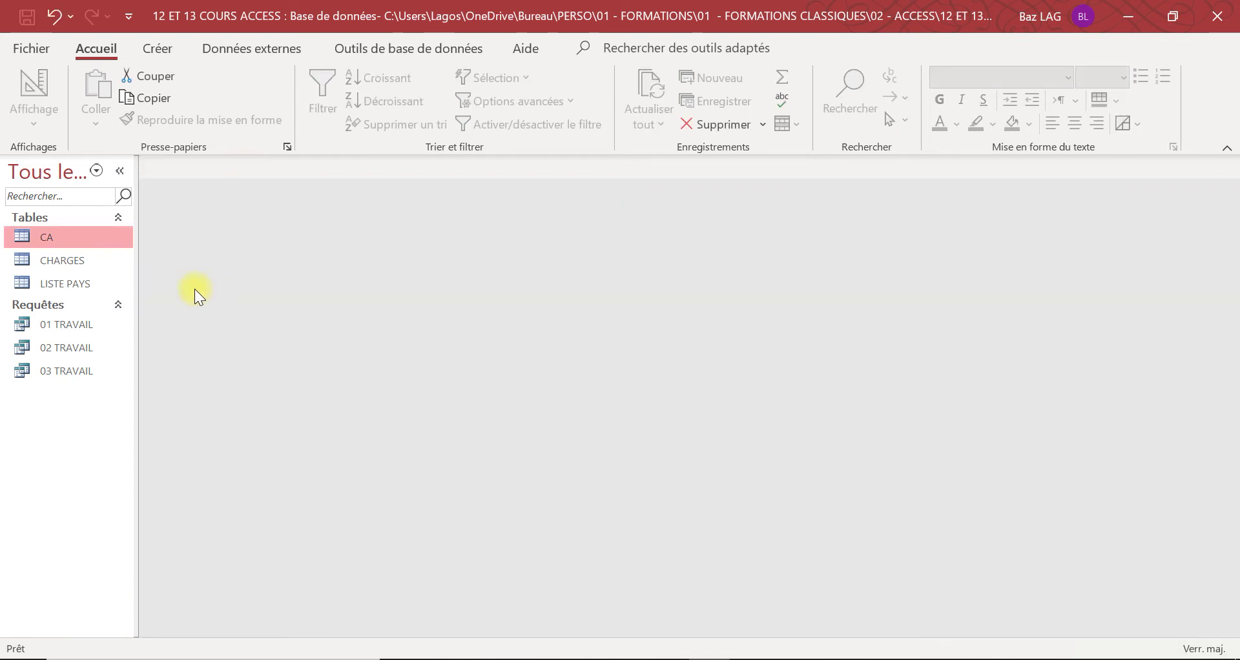
Open the saved query 01 TRAVAIL to view its results, and close it
click(57, 324)
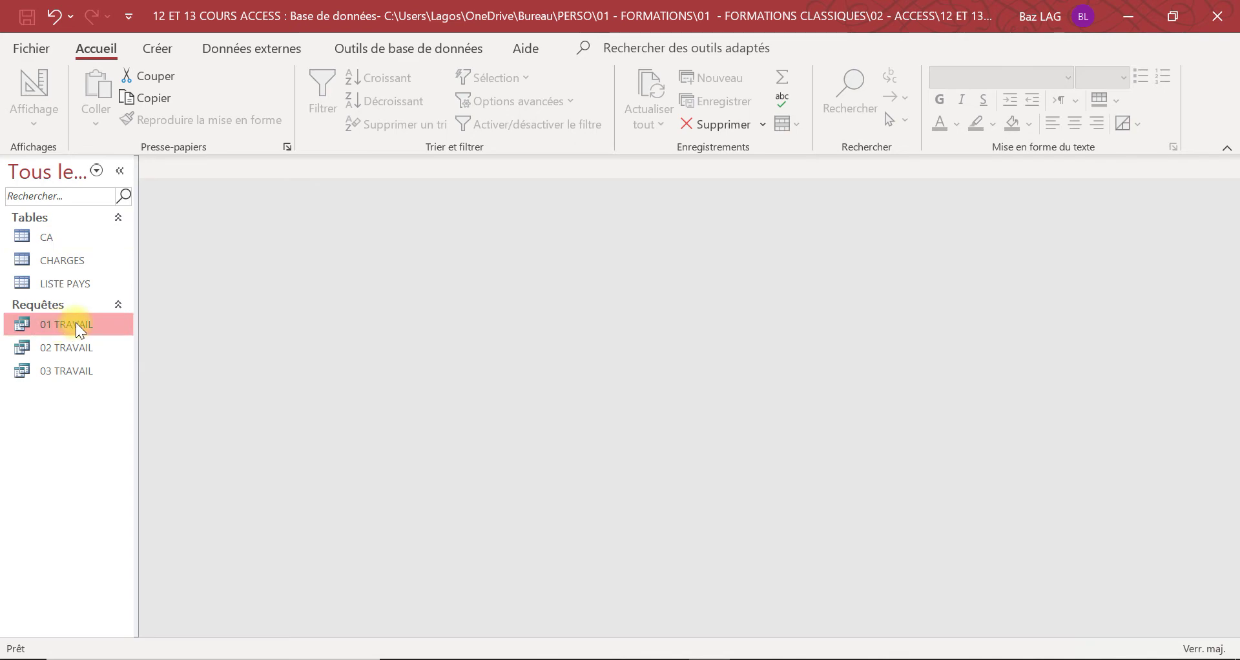
double_click(77, 325)
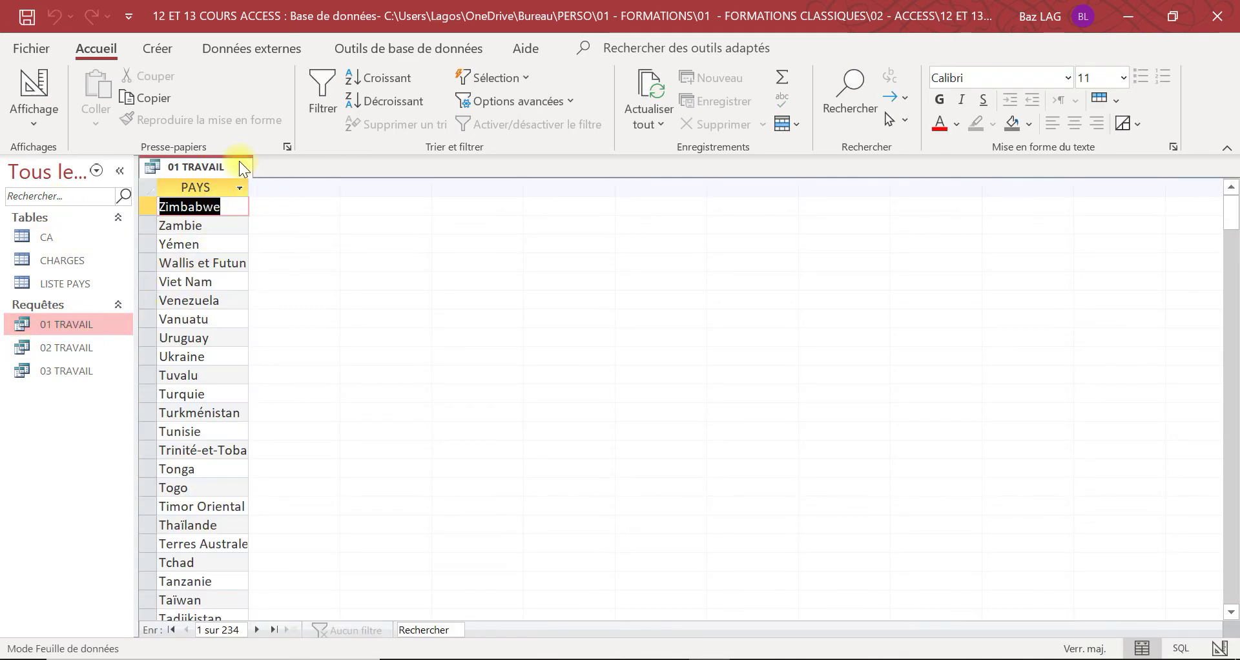
click(242, 167)
Open the saved query 02 TRAVAIL to view its results, and close it
double_click(74, 346)
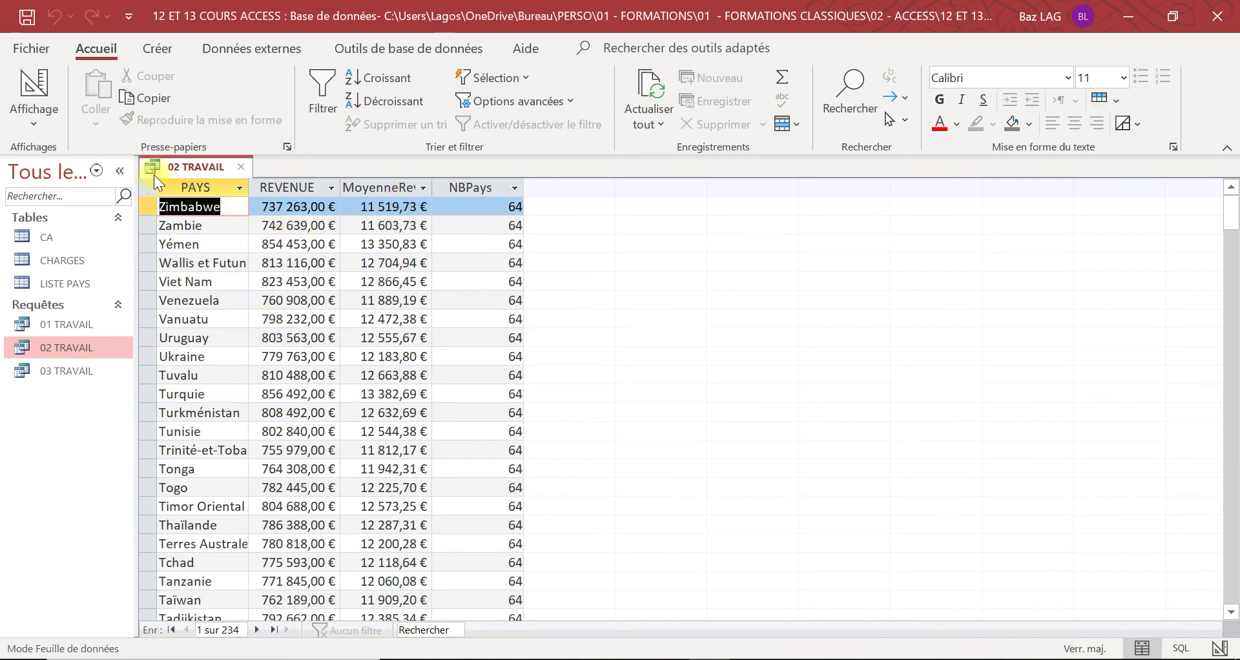
click(33, 119)
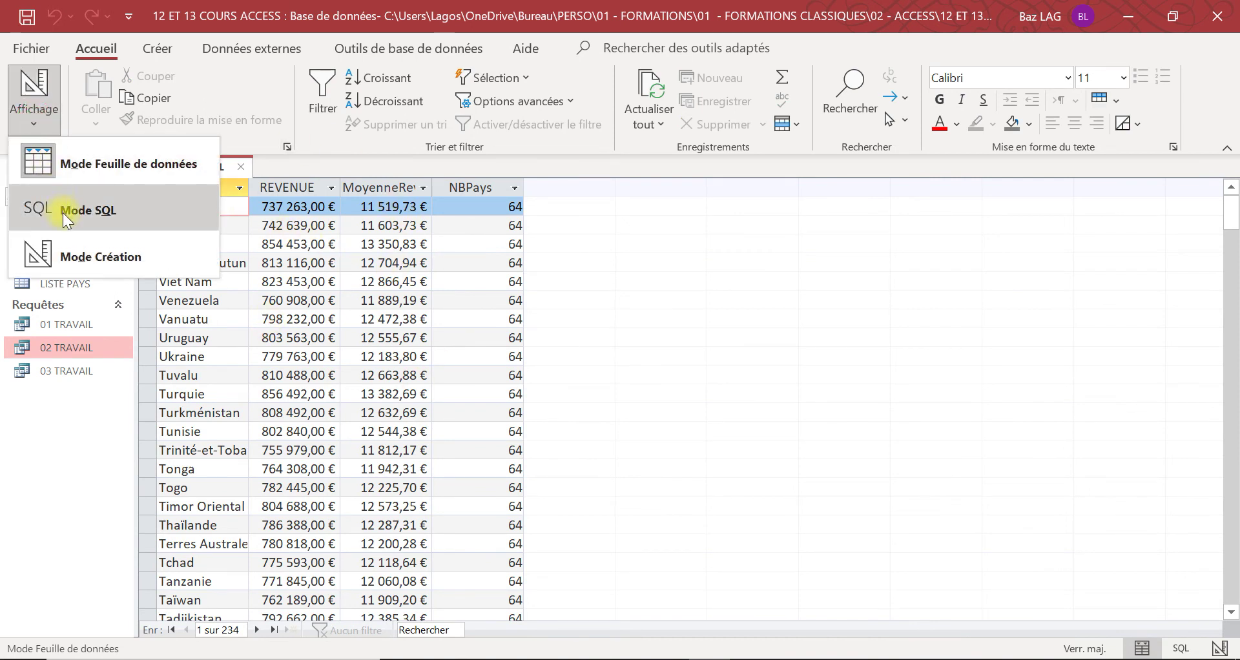
click(39, 514)
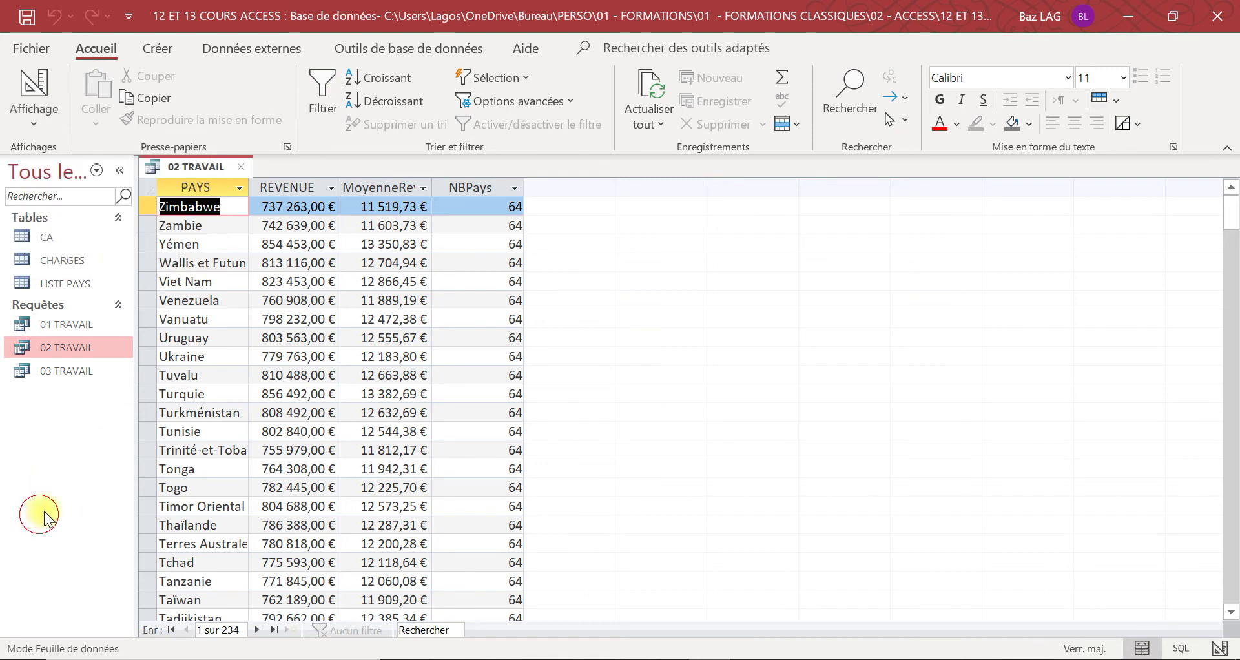
click(243, 169)
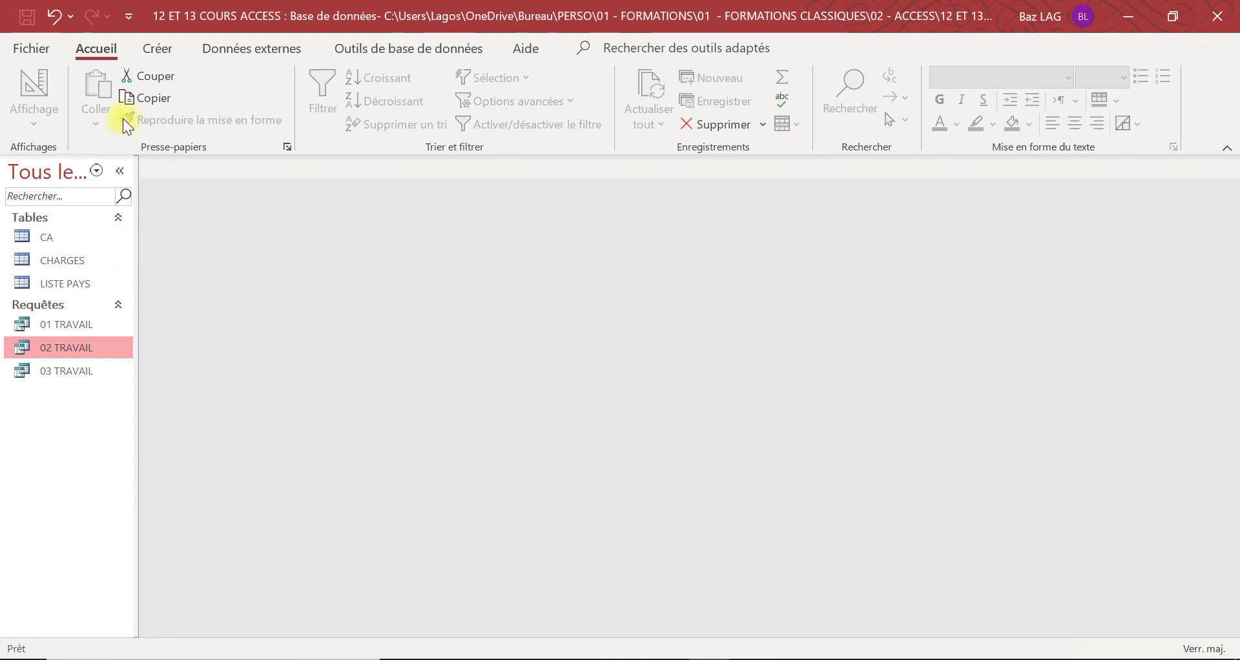
Create a new query in SQL view and remove the semicolon after SELECT
click(160, 53)
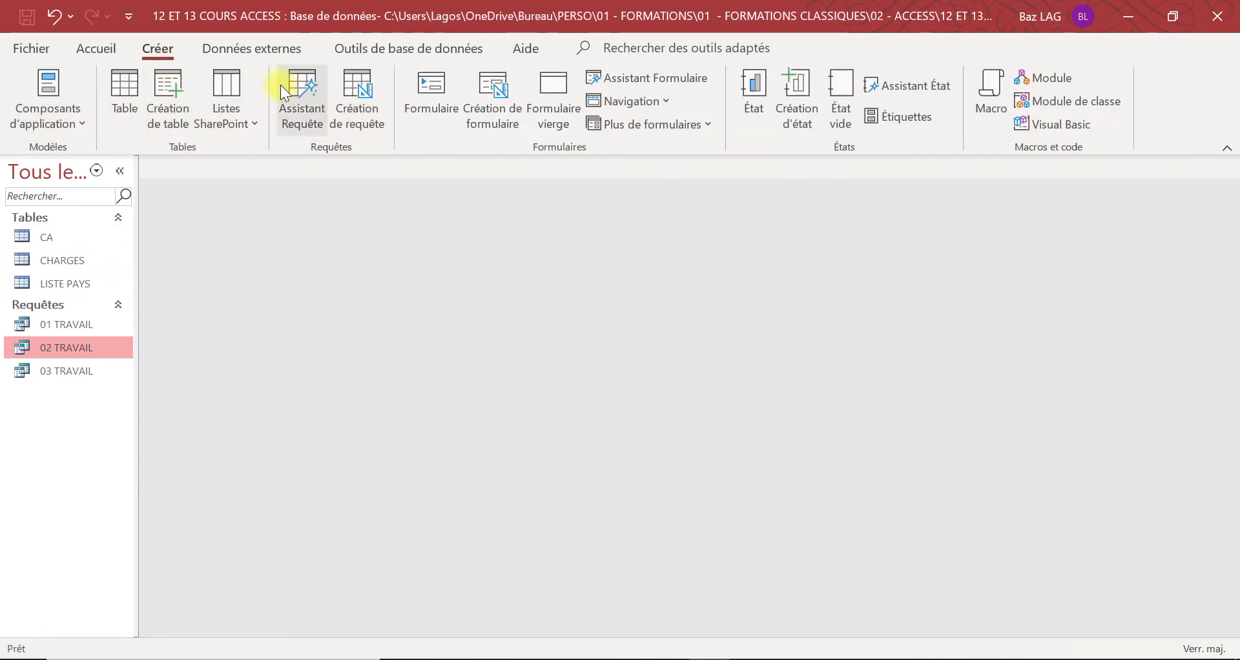
click(354, 83)
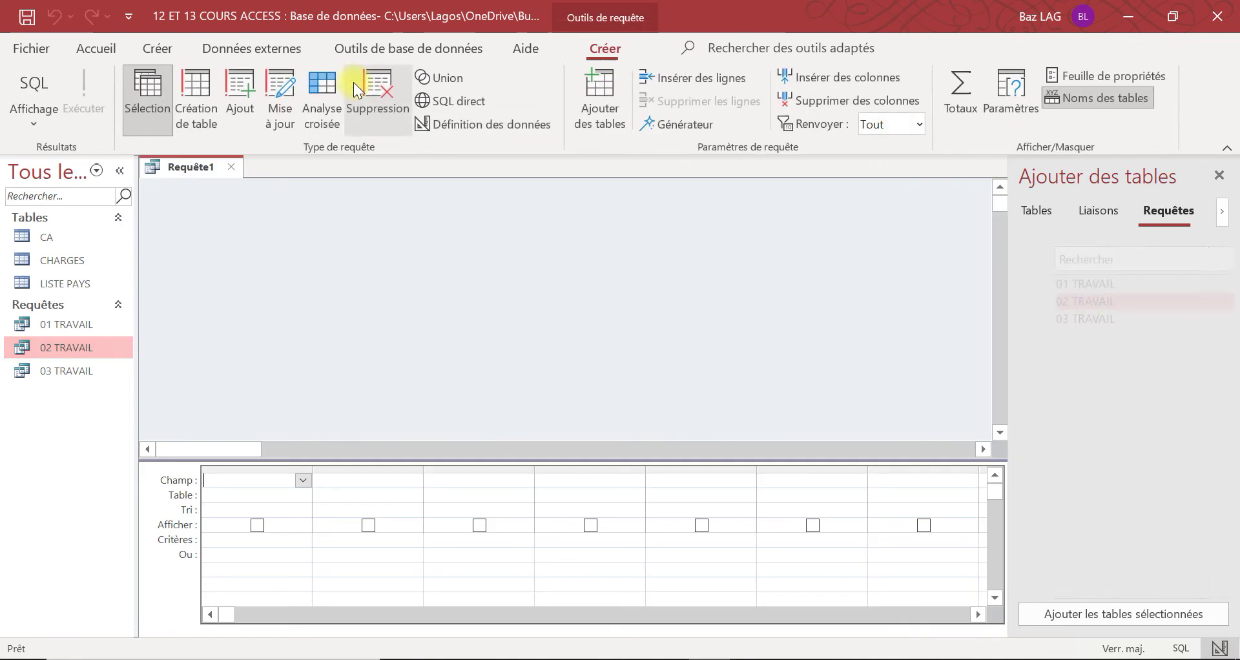
click(49, 115)
click(73, 164)
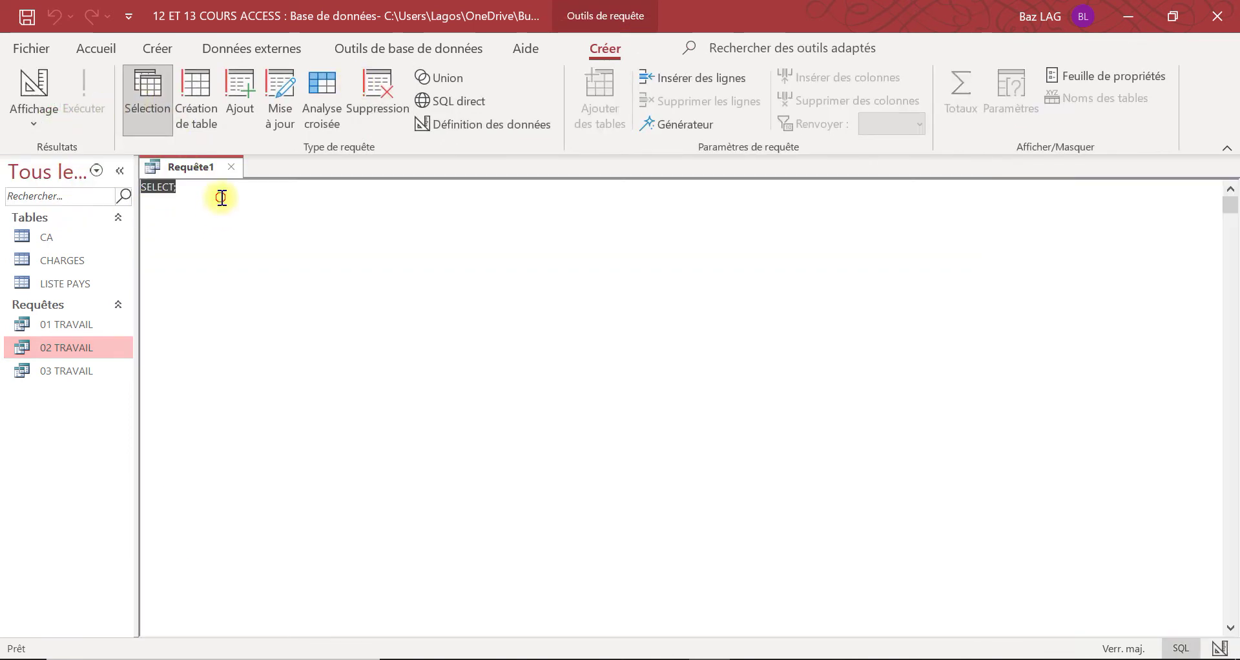
click(232, 189)
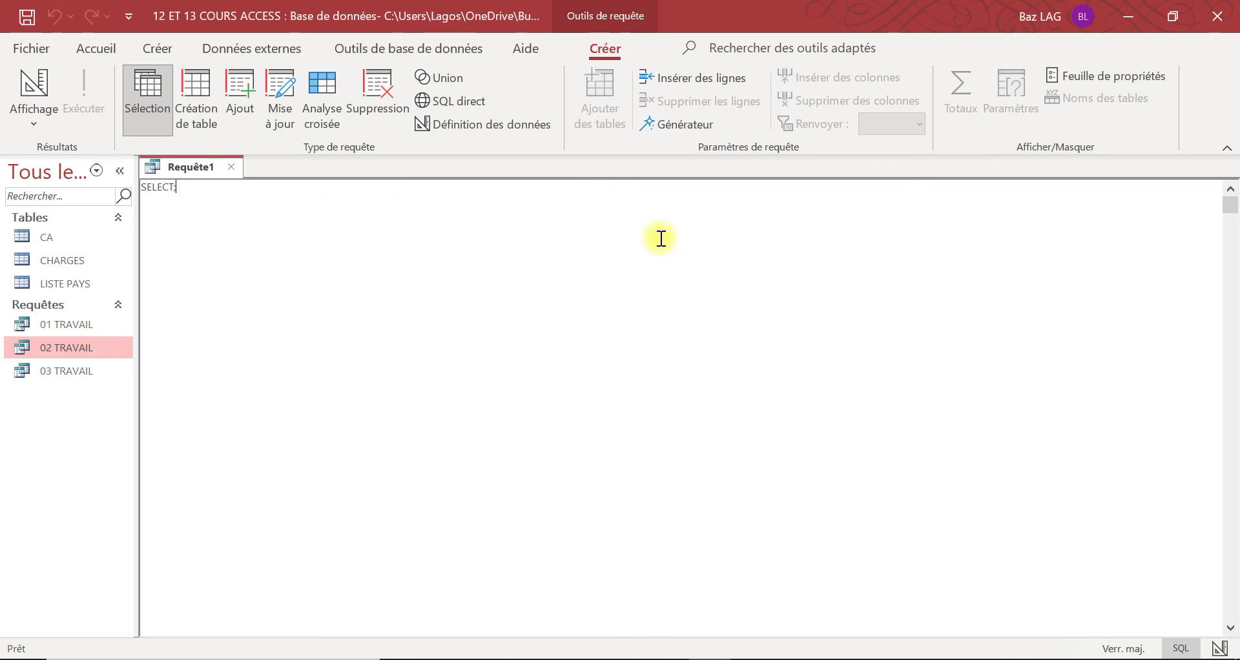
key(BackSpace)
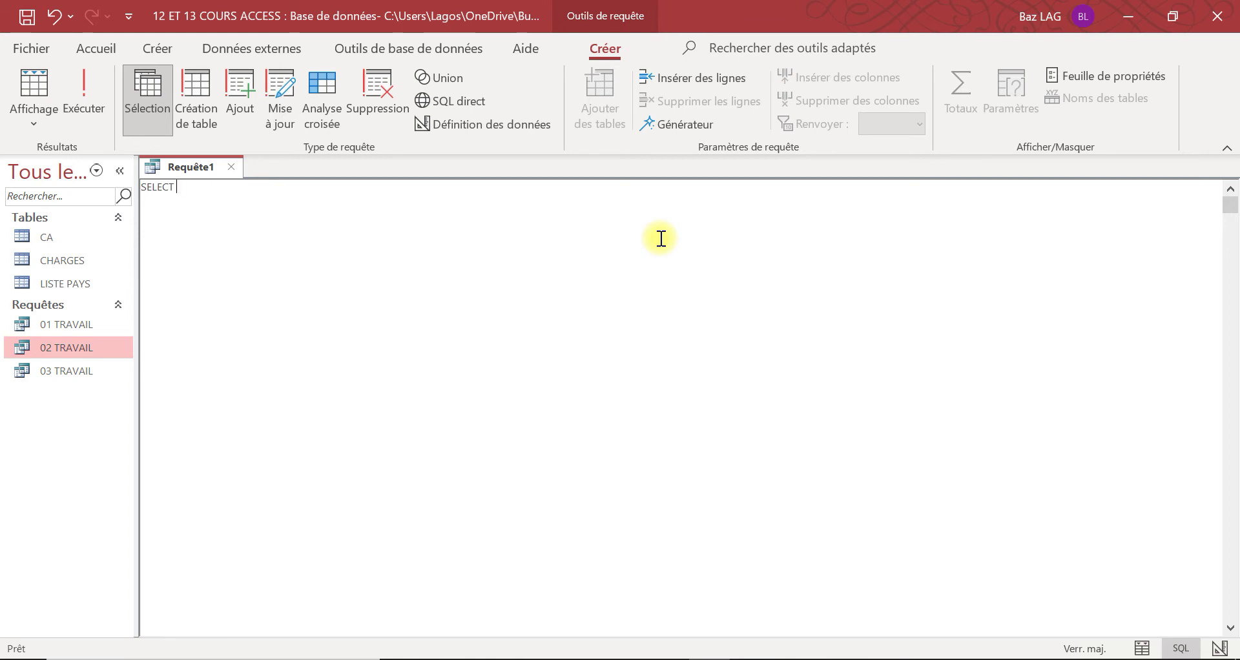
Complete the SELECT line of the new query with the fields PAYS and CA
key(Caps_Lock)
text(p)
key(BackSpace)
key(Caps_Lock)
text(PAYS)
text(,)
key(BackSpace)
key(Caps_Lock)
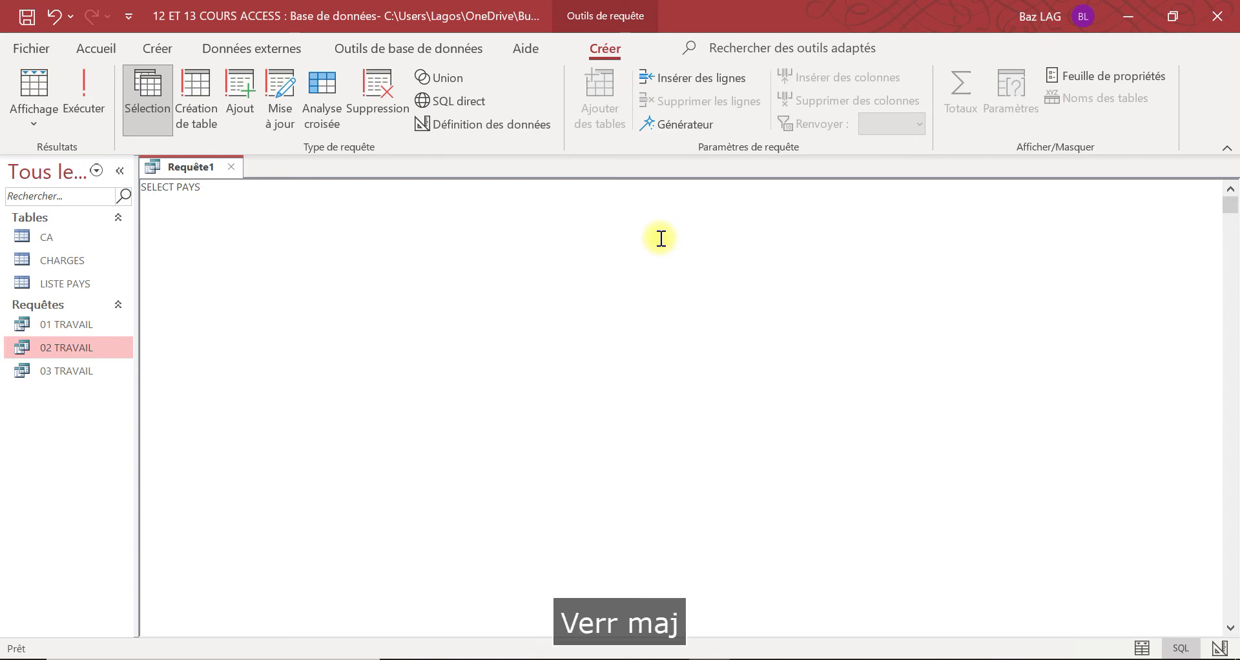
text(,)
key(Caps_Lock)
text(CA)
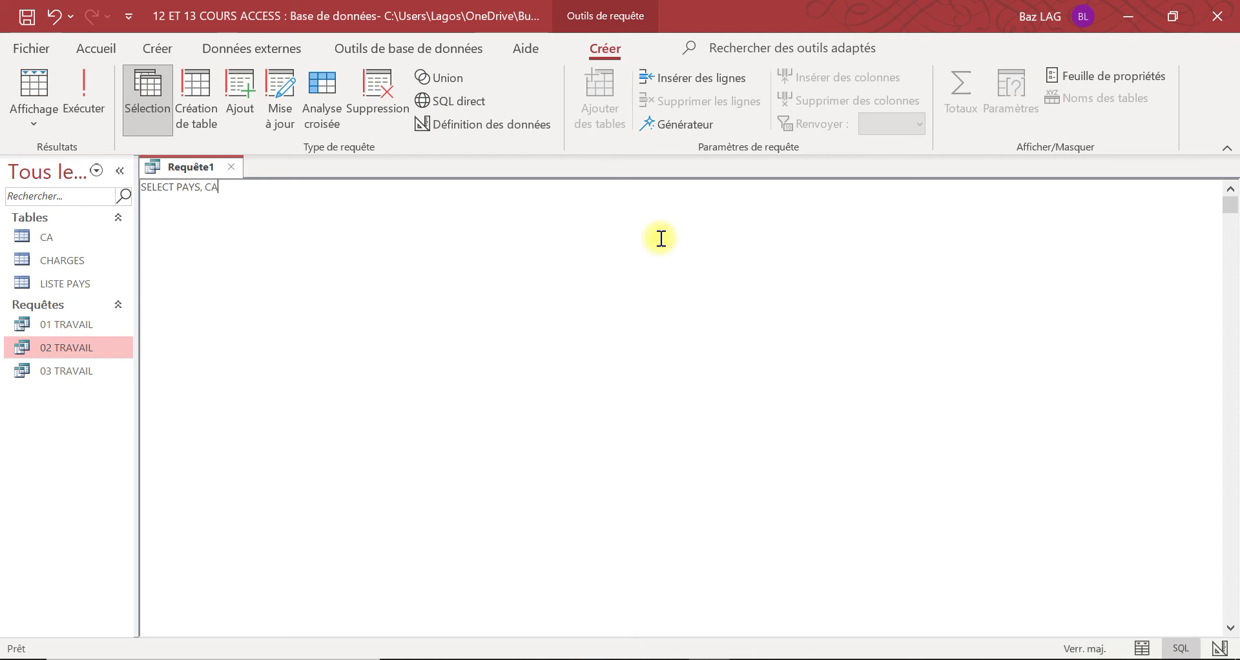
Add the line FROM CA below the SELECT line and run the query
key(Return)
text(FR)
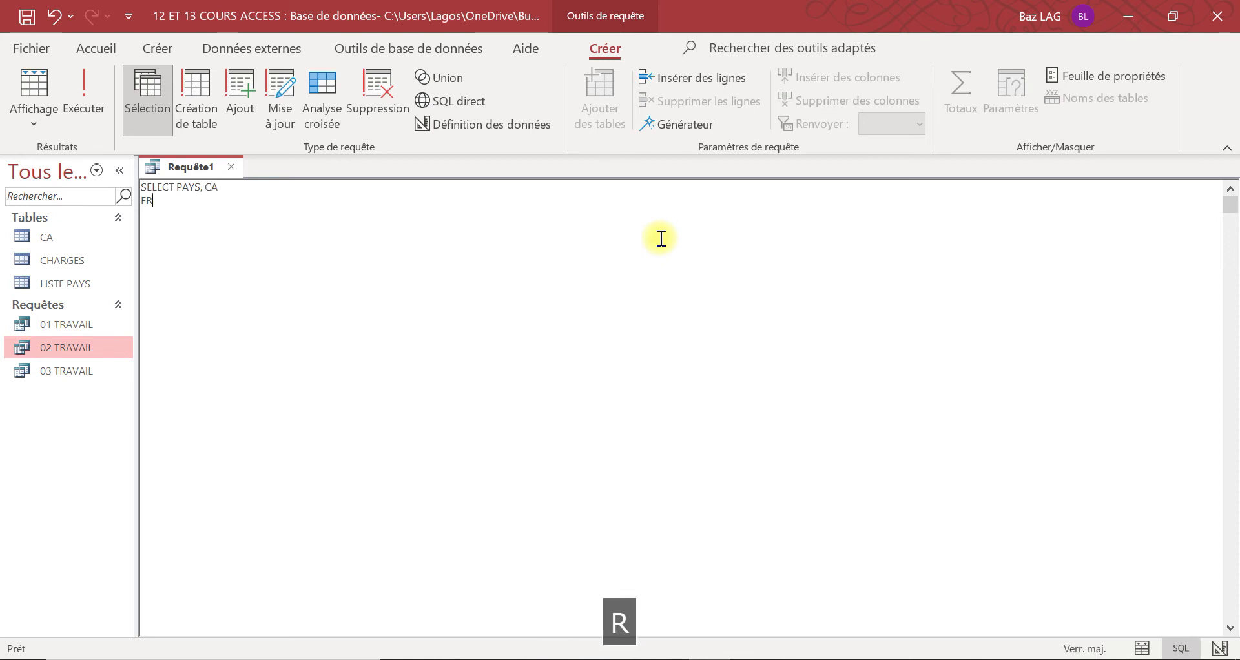
text(OM CA)
key(Return)
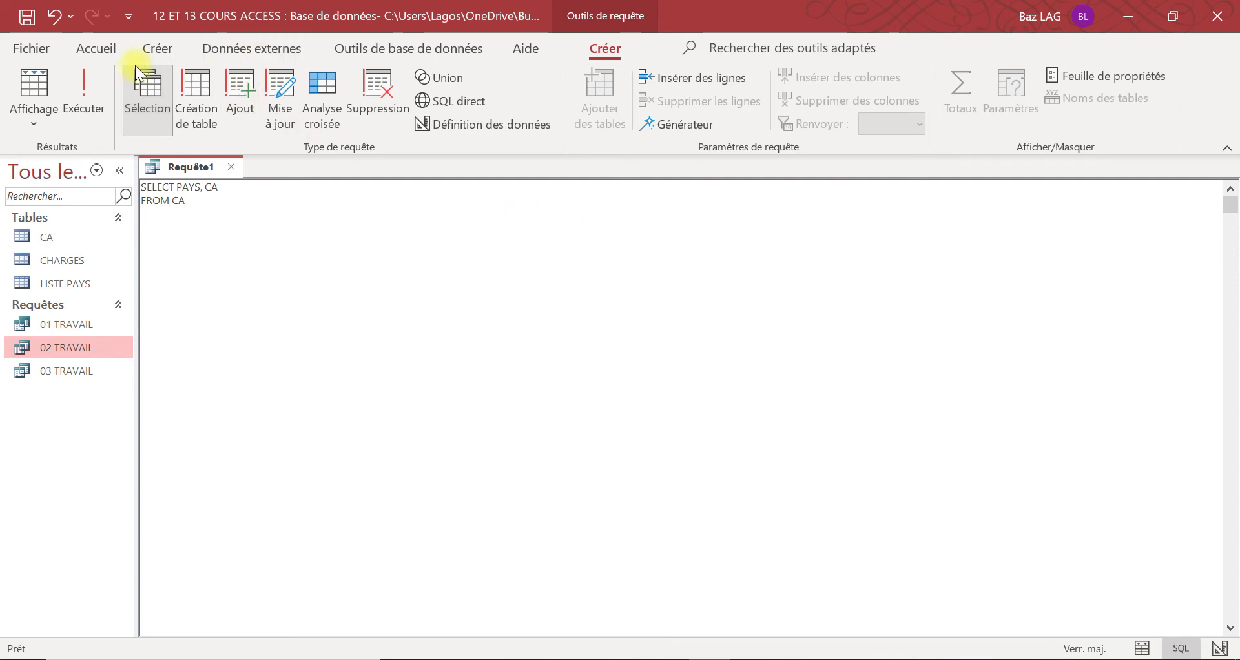
click(83, 94)
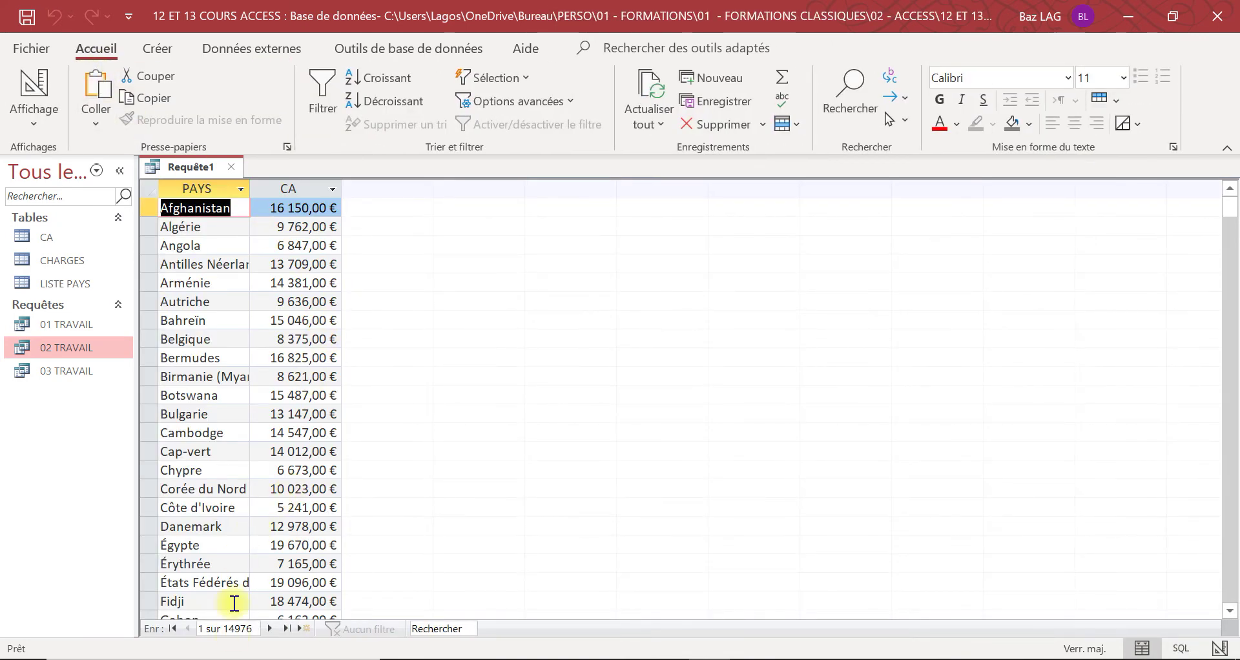
Return to the query's SQL and start a third line reading WHERE PAYS IN("BELGIQUE",
click(33, 123)
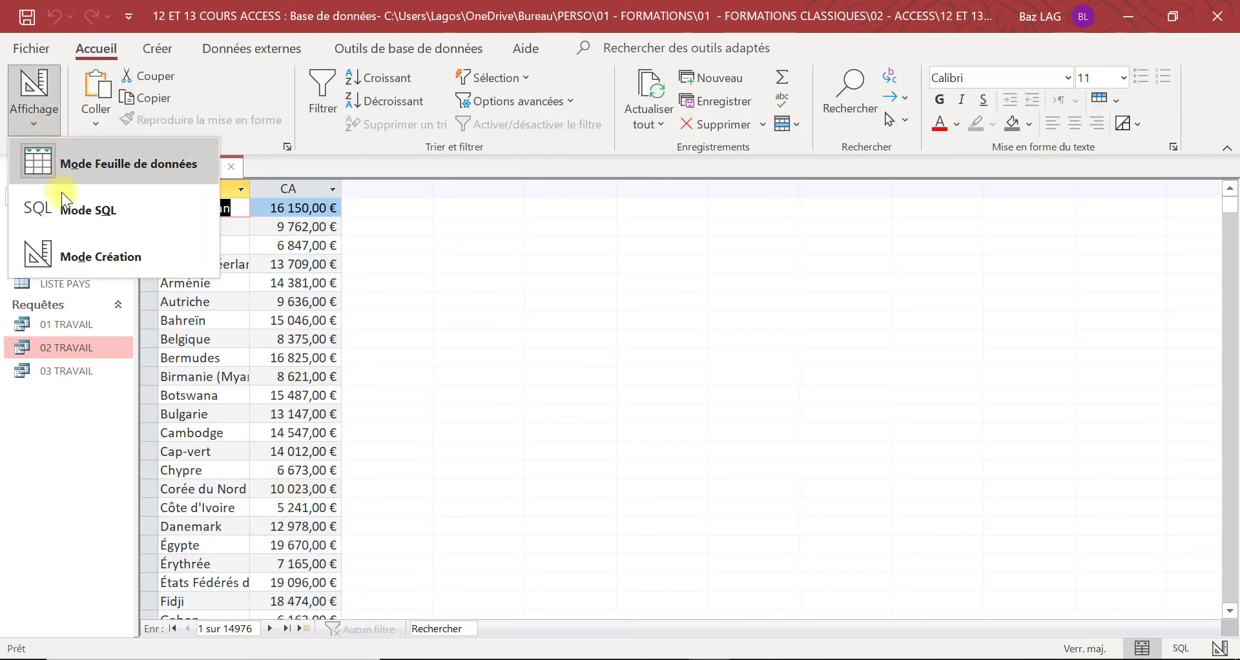
click(61, 201)
key(BackSpace)
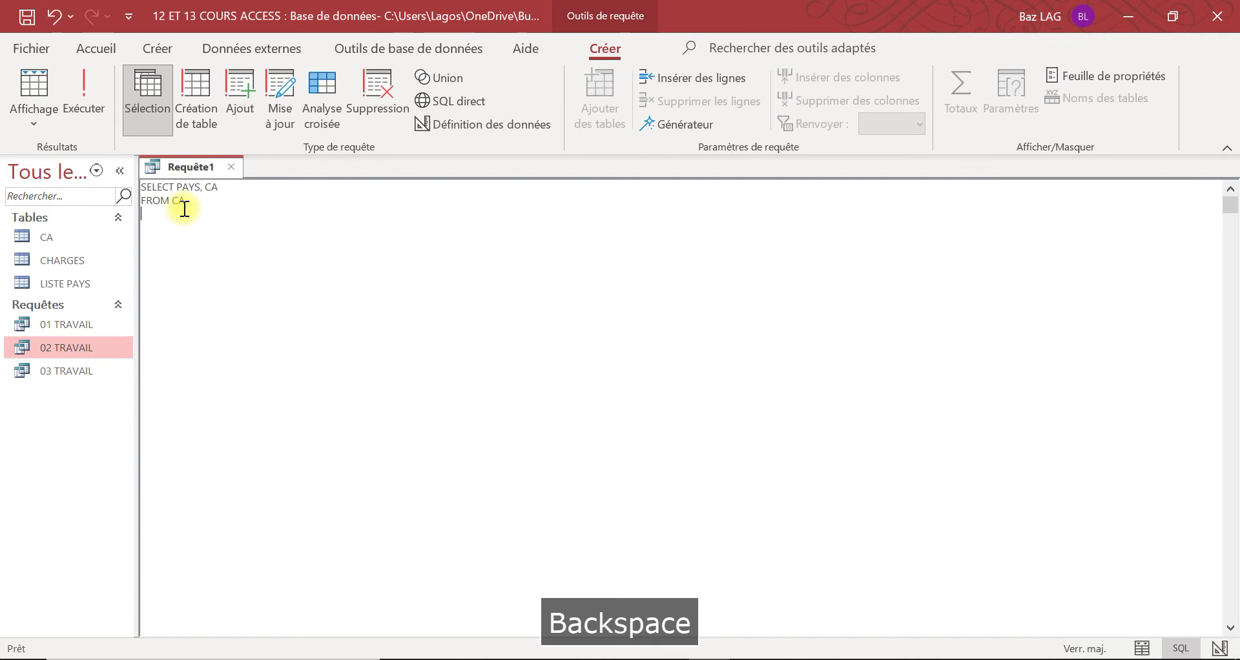
text(WHERE )
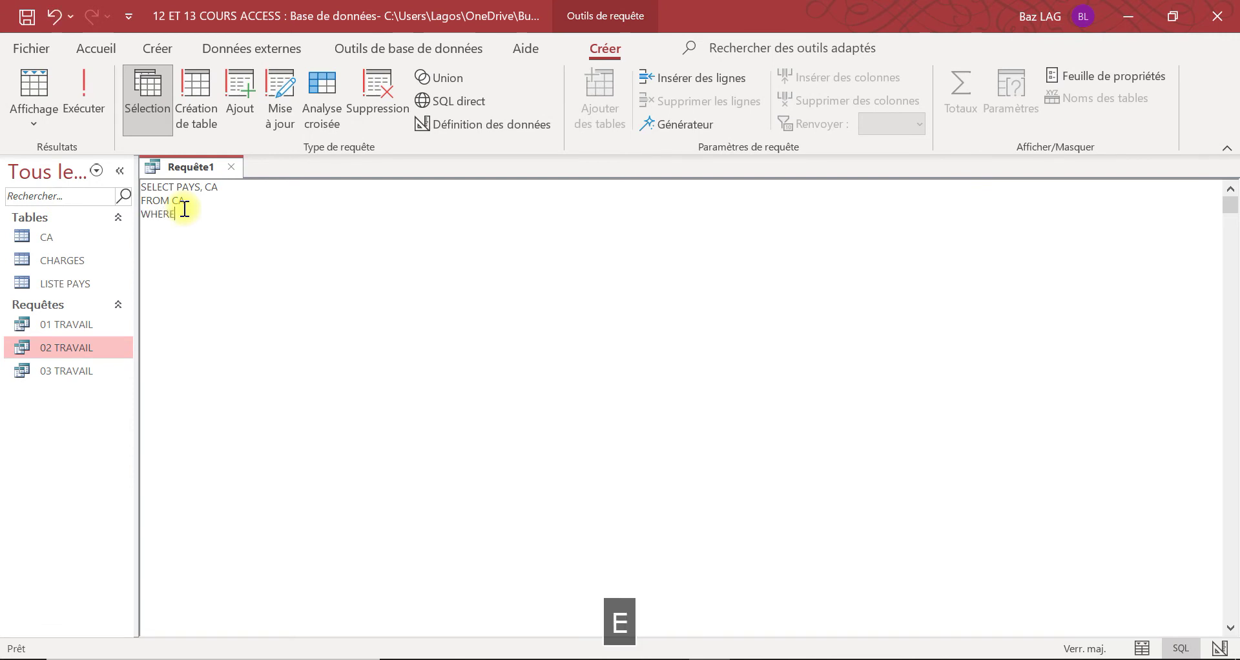
text(PAYS IN)
key(Caps_Lock)
text((")
key(Caps_Lock)
text(BELGIQ)
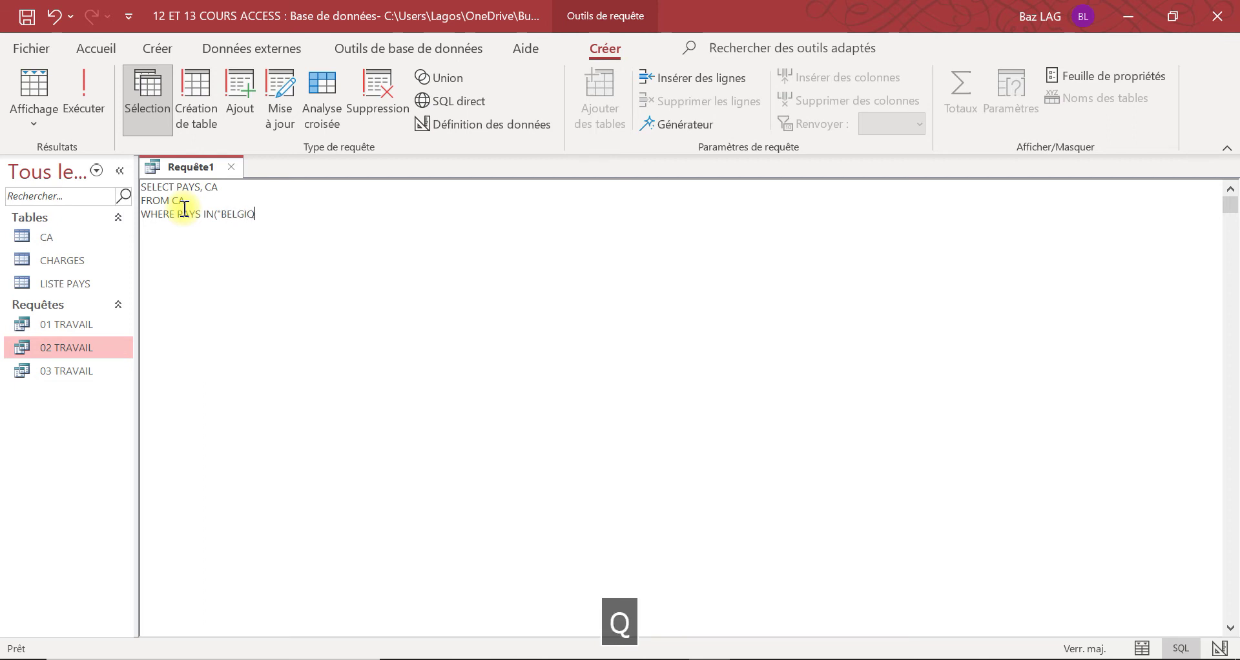
text(UE)
key(Caps_Lock)
text(",)
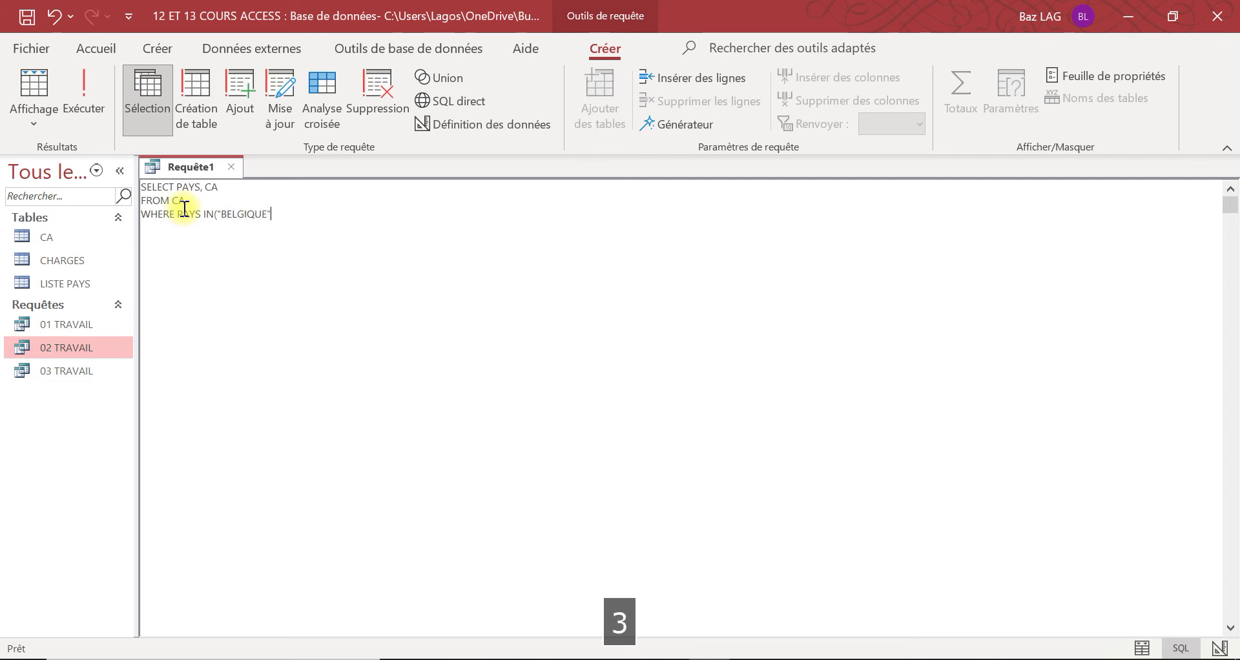
Add "France" as the second country in the IN list, close the parenthesis and run the query
text(3)
key(Caps_Lock)
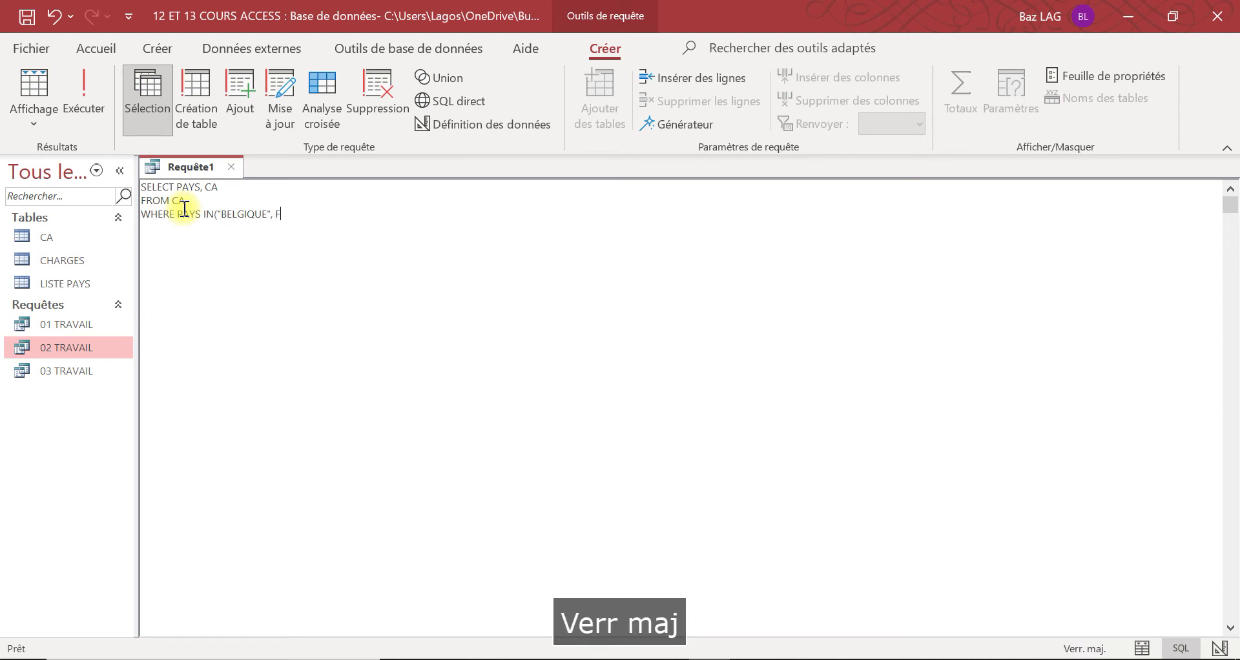
key(BackSpace)
text(")
text(France)
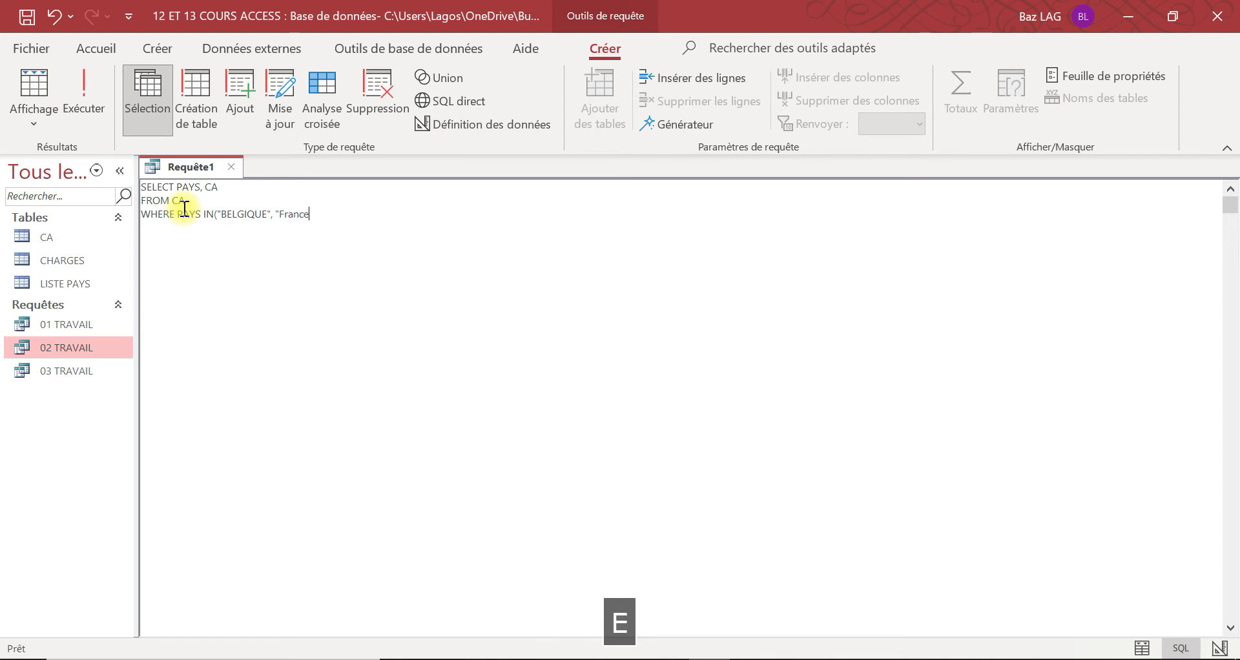
key(Caps_Lock)
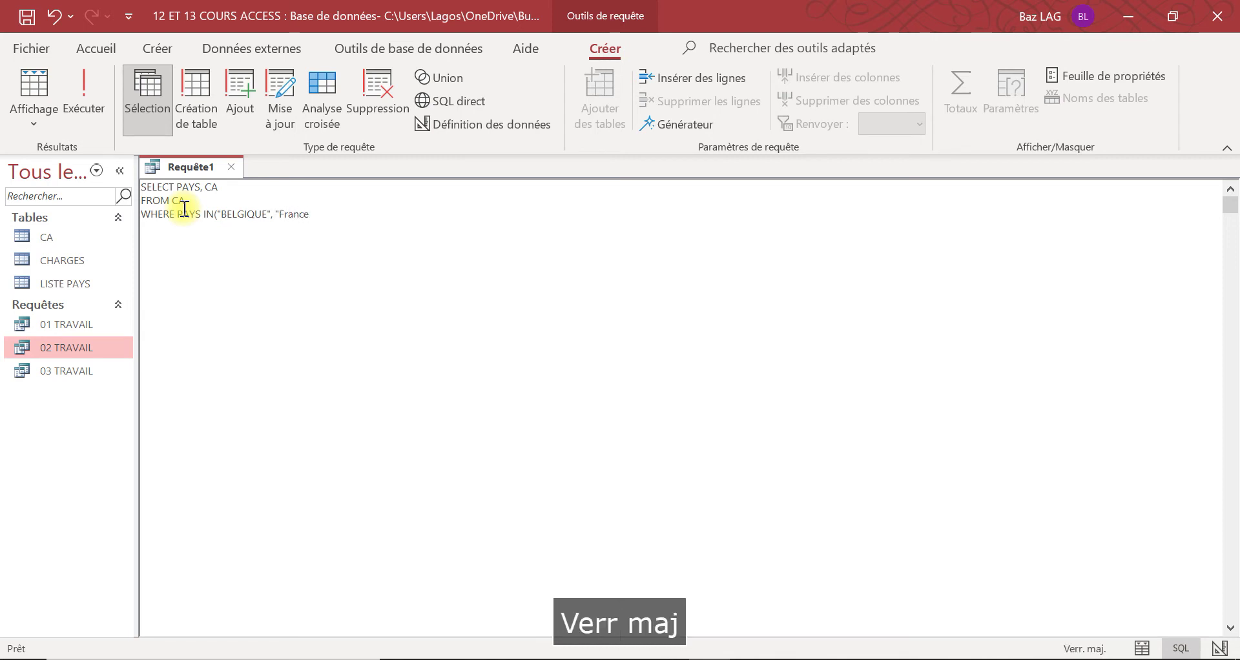
key(Caps_Lock)
text("))
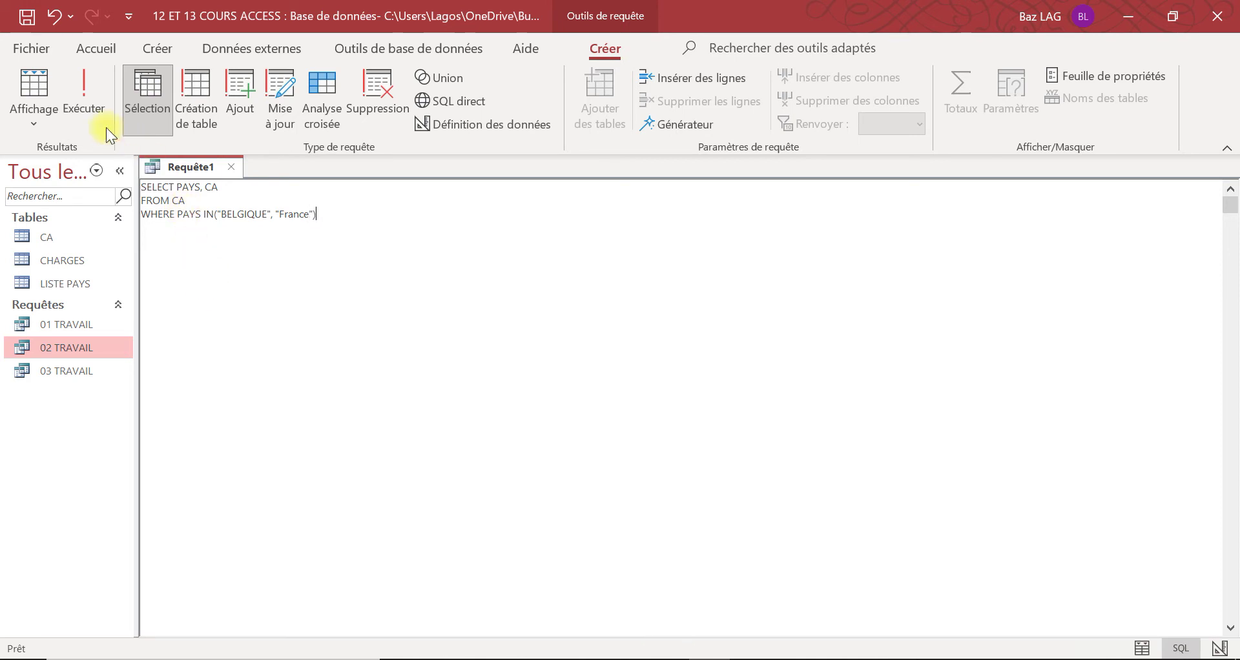
click(75, 97)
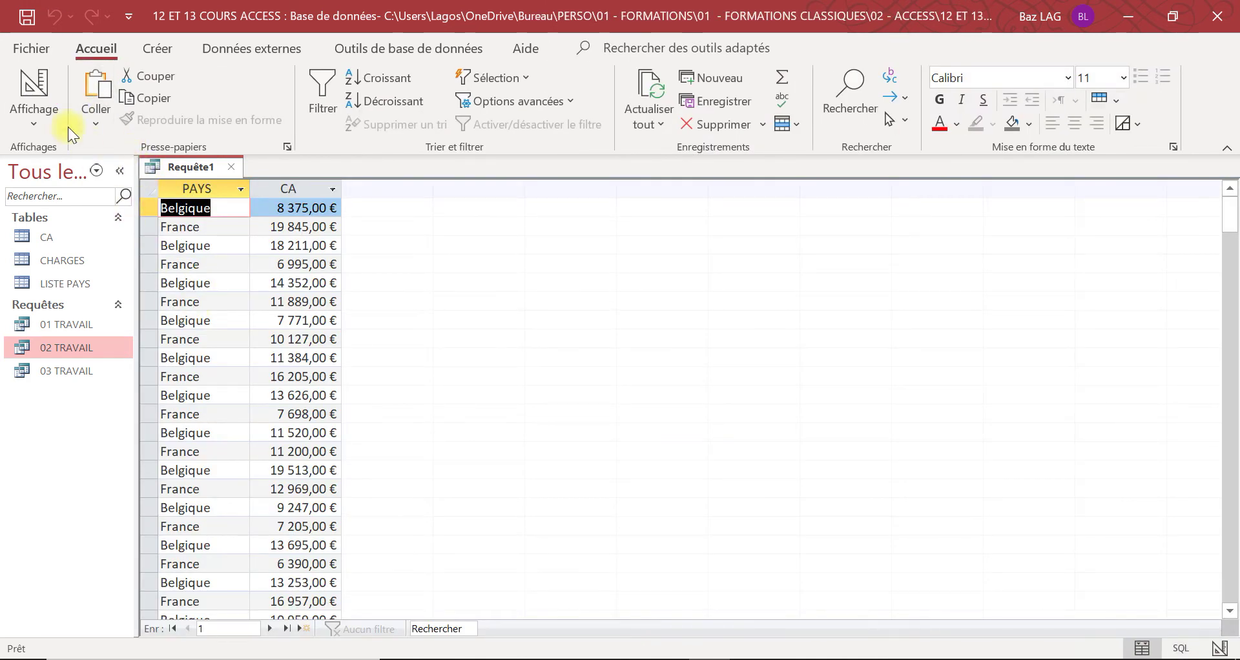
Return to the query's SQL and delete the whole WHERE line, keeping only the SELECT and FROM lines
click(34, 119)
click(81, 212)
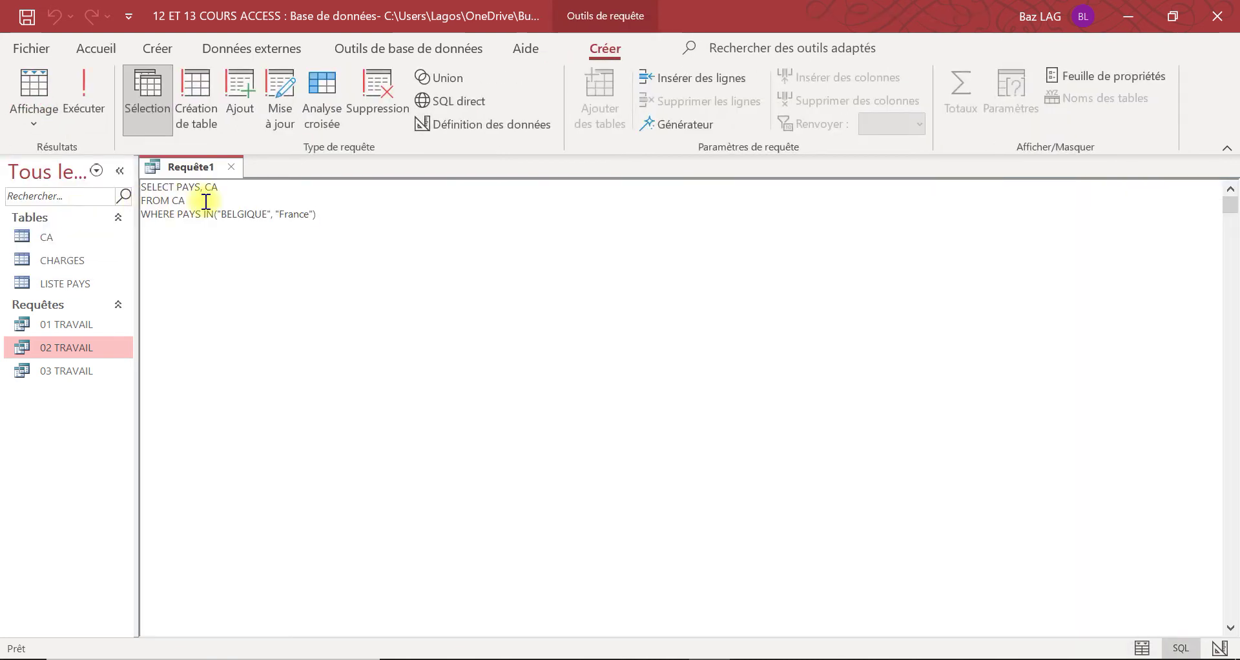
click(323, 209)
key(BackSpace)
key(BackSpace)
key(BackSpace)
key(BackSpace)
key(BackSpace)
key(BackSpace)
key(BackSpace)
key(BackSpace)
key(BackSpace)
key(BackSpace)
key(BackSpace)
key(BackSpace)
key(BackSpace)
key(BackSpace)
key(BackSpace)
key(BackSpace)
key(BackSpace)
key(BackSpace)
key(BackSpace)
key(BackSpace)
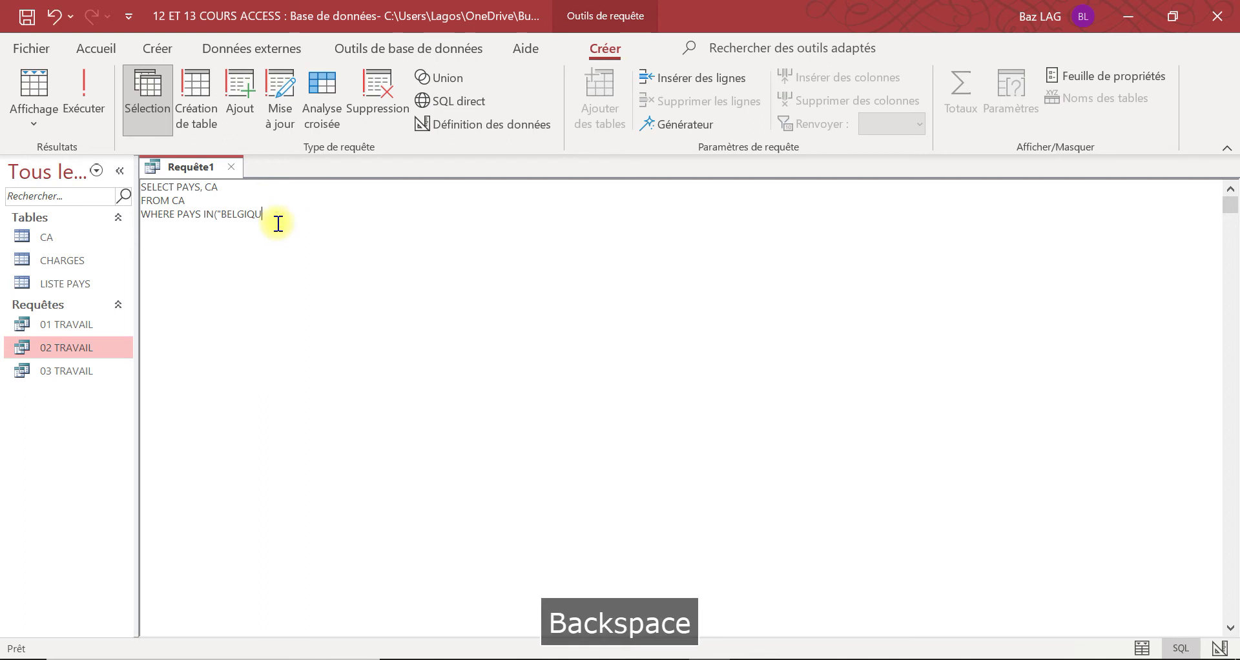
key(BackSpace)
key(BackSpace)
key(BackSpace)
key(BackSpace)
key(BackSpace)
key(BackSpace)
key(BackSpace)
key(BackSpace)
key(BackSpace)
key(BackSpace)
key(BackSpace)
key(BackSpace)
key(BackSpace)
key(BackSpace)
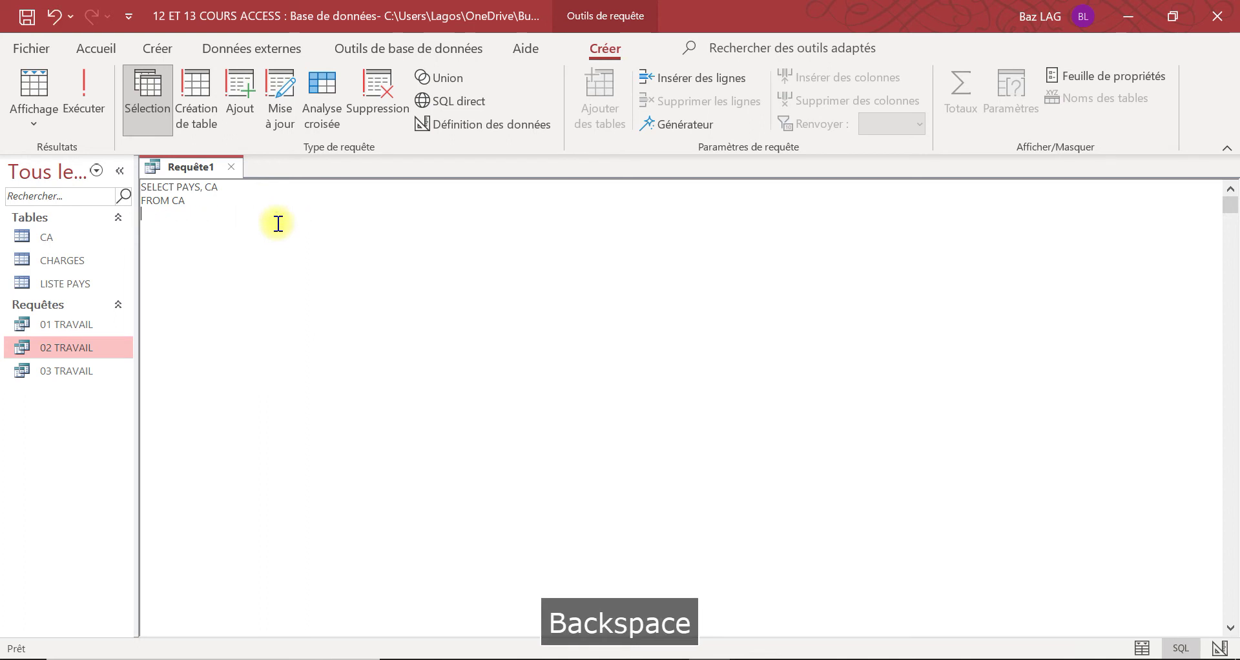
Consult the CA table, return to the new query and start its third line with where pays in (
double_click(36, 238)
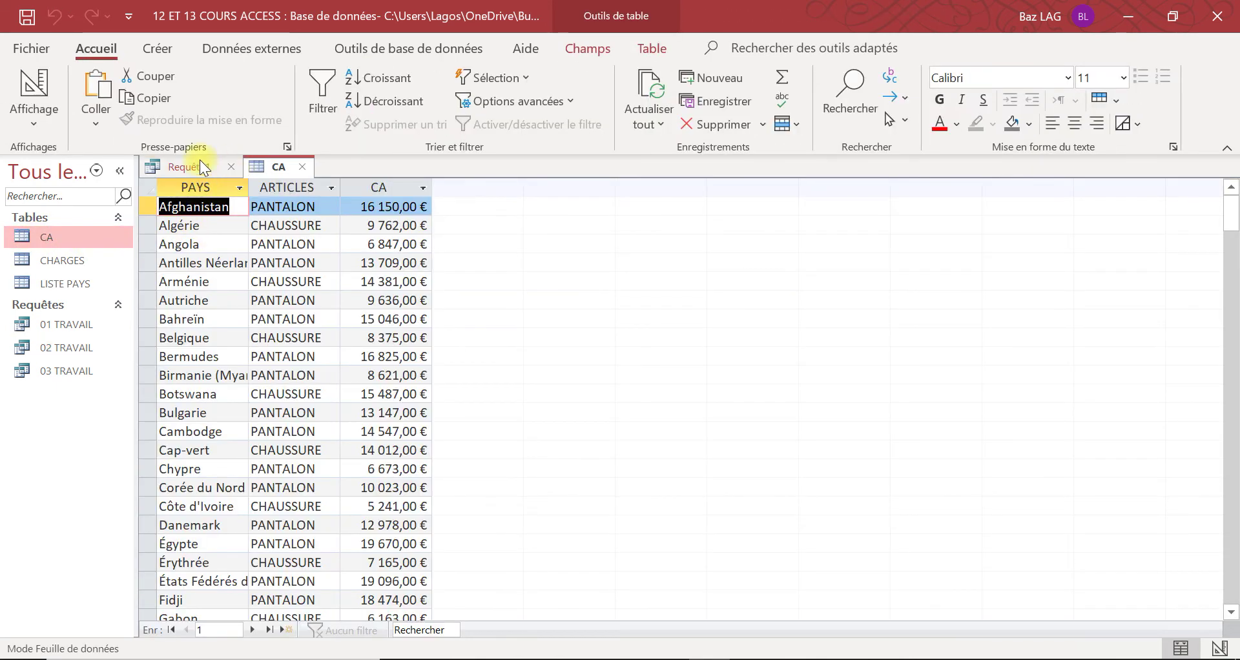
click(200, 162)
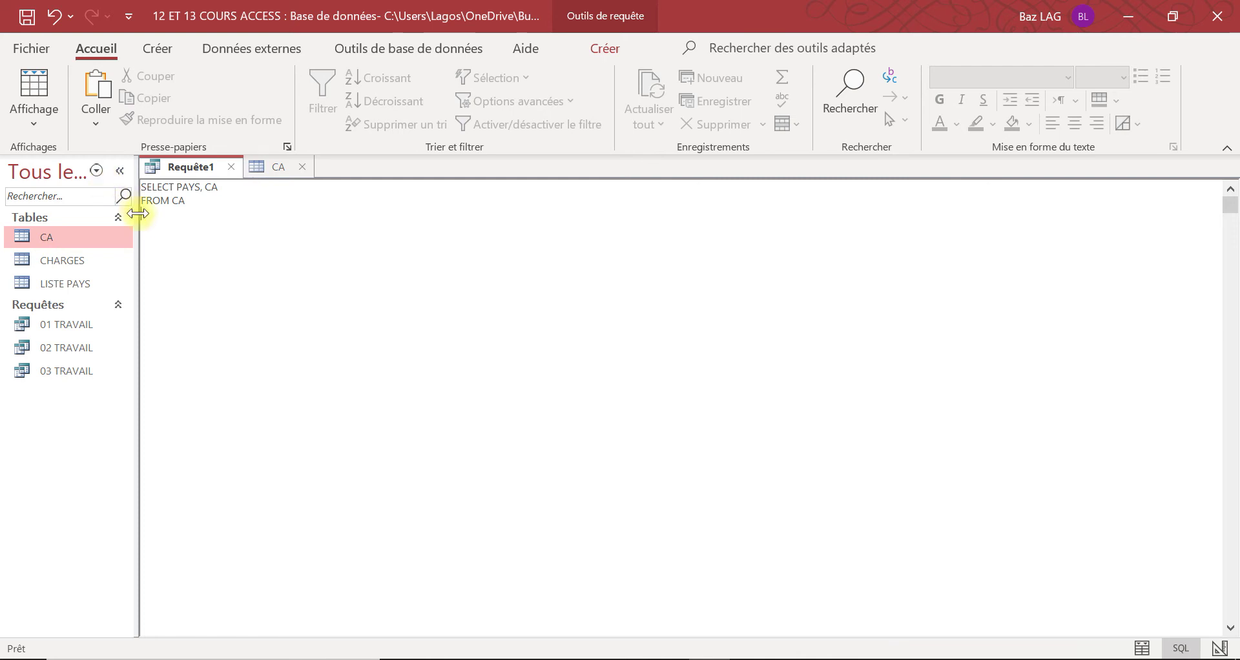
text(where )
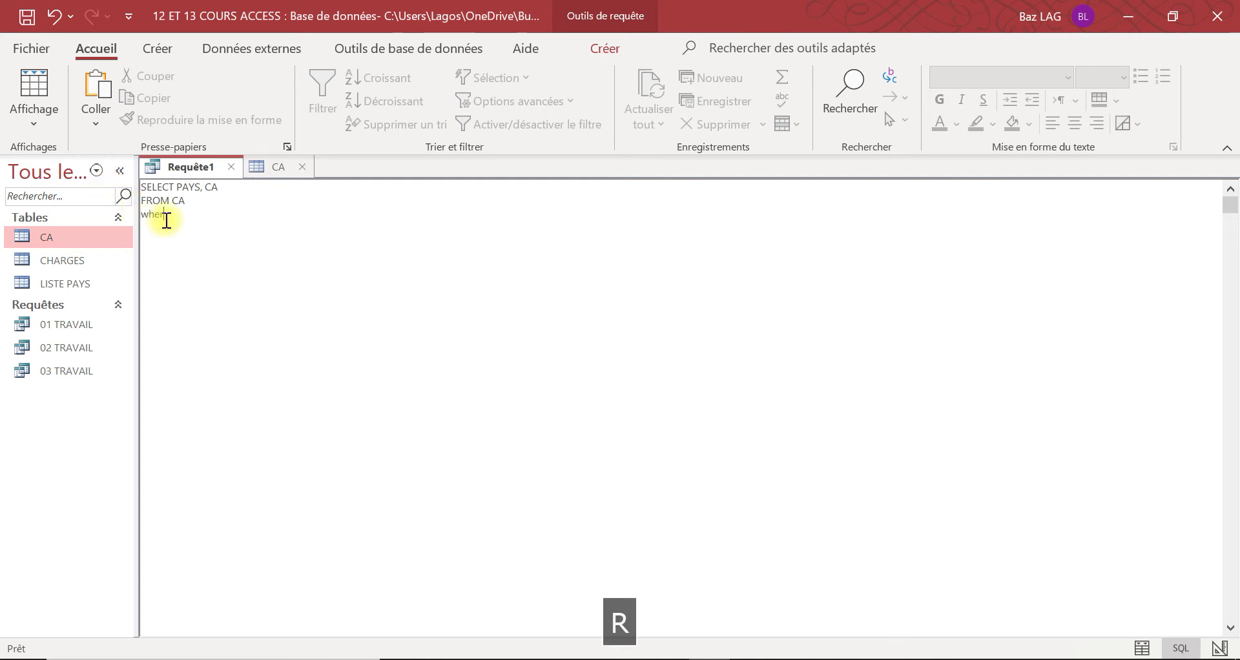
text(pays in ()
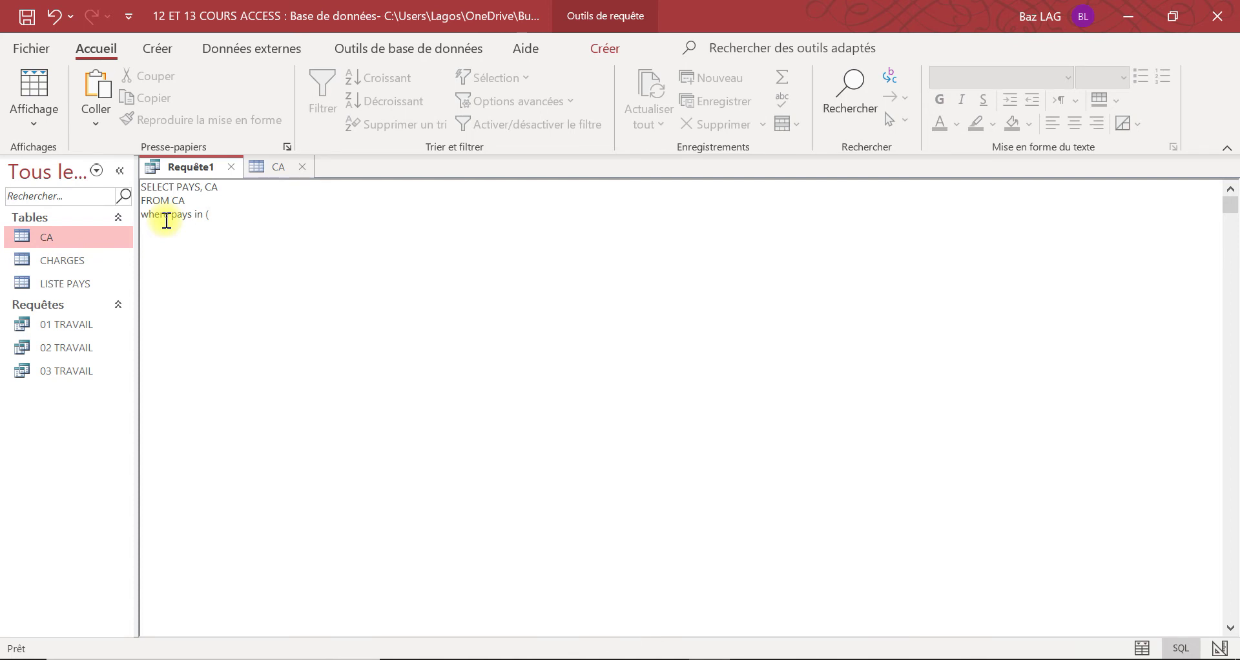
Enter "MALI" as the first country in the IN list, followed by a semicolon
key(Caps_Lock)
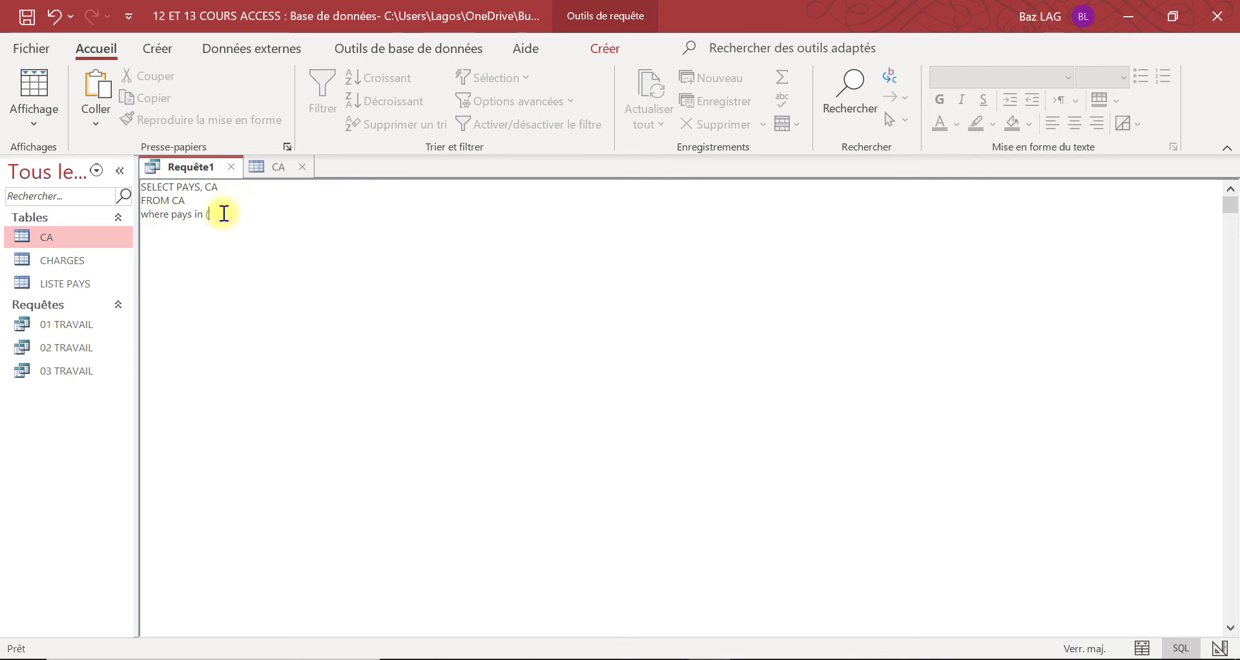
text(3)
key(BackSpace)
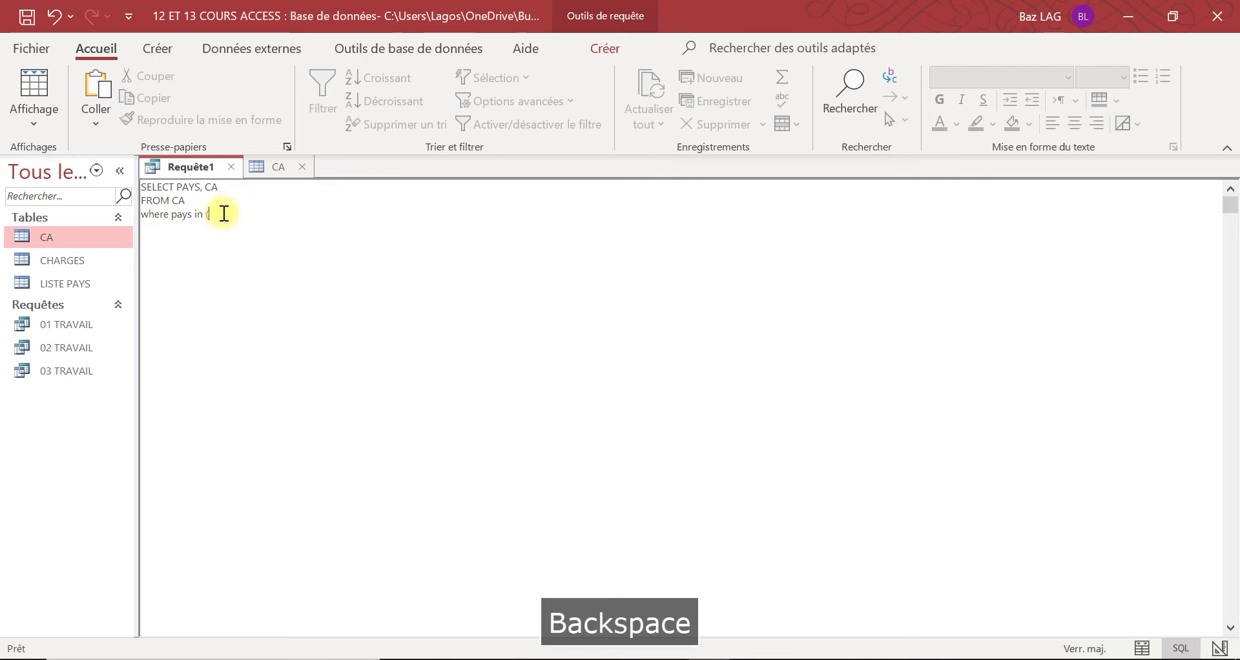
key(Caps_Lock)
text(")
key(Caps_Lock)
text(MALI)
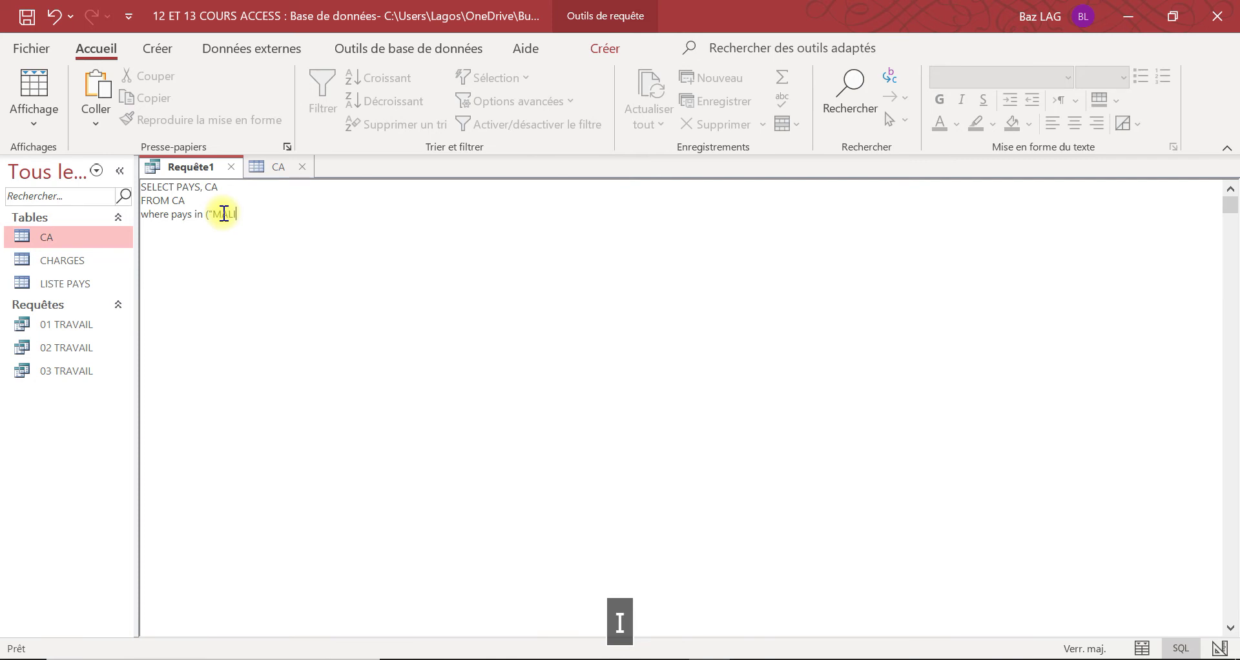
key(Caps_Lock)
text(")
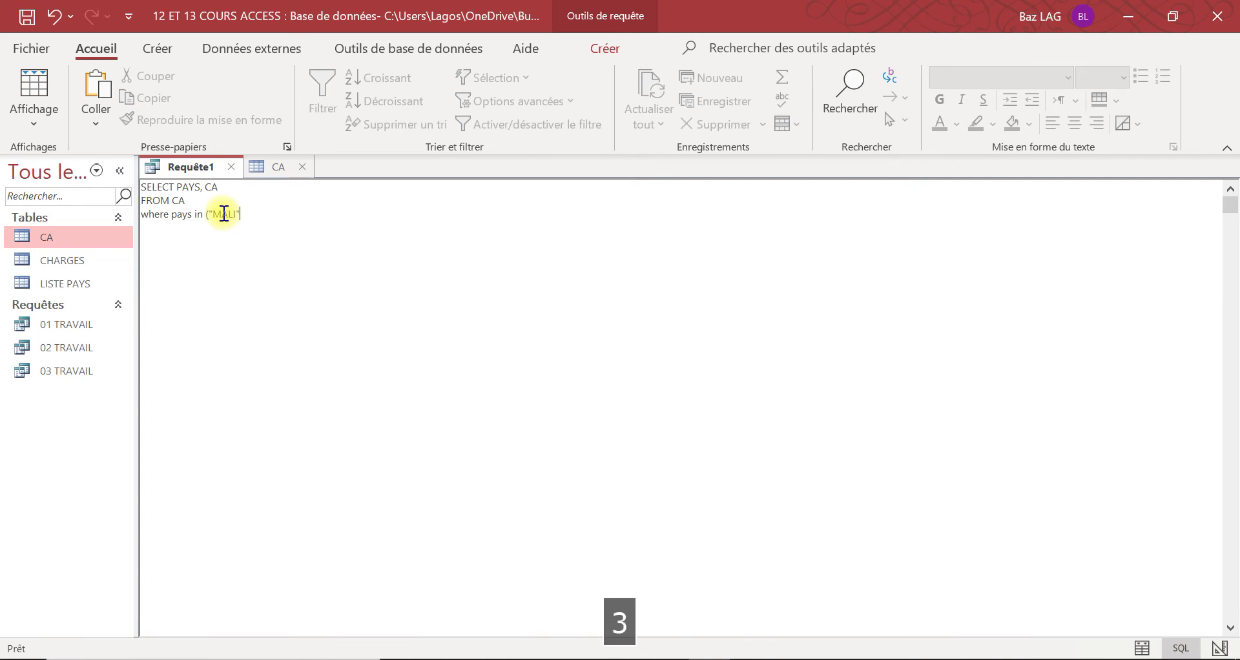
text(;)
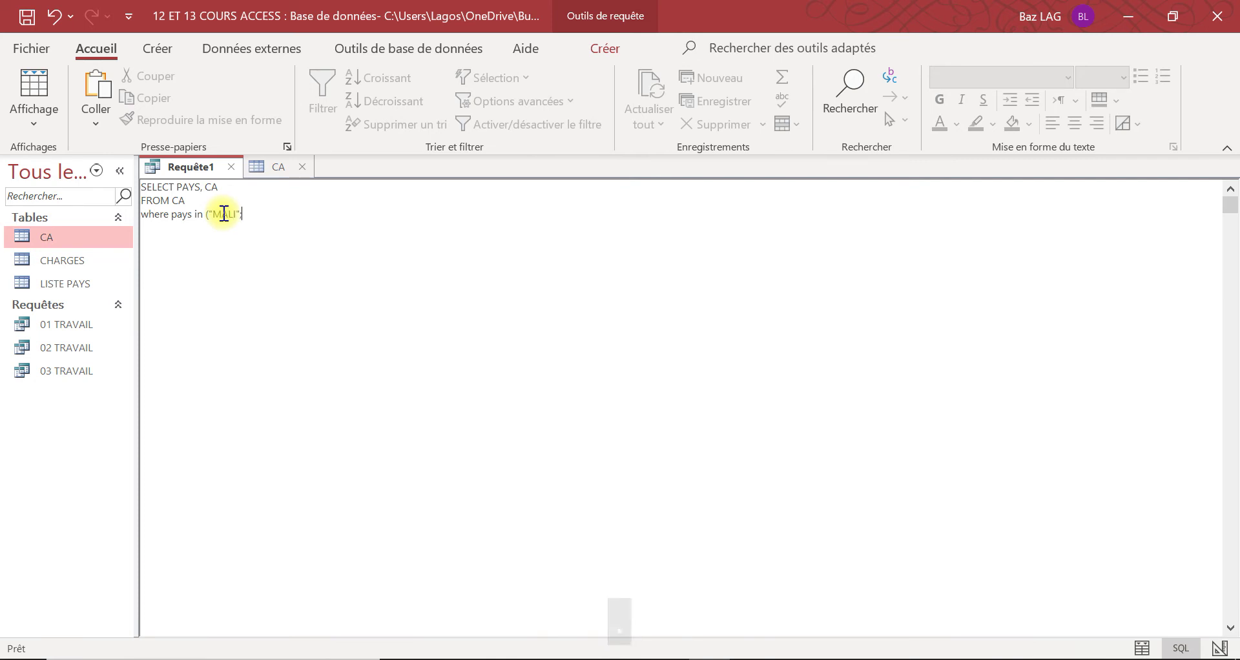
Add "France" as the second country in the IN list, followed by a semicolon
text( ")
key(Caps_Lock)
text(F)
key(Caps_Lock)
text(rance)
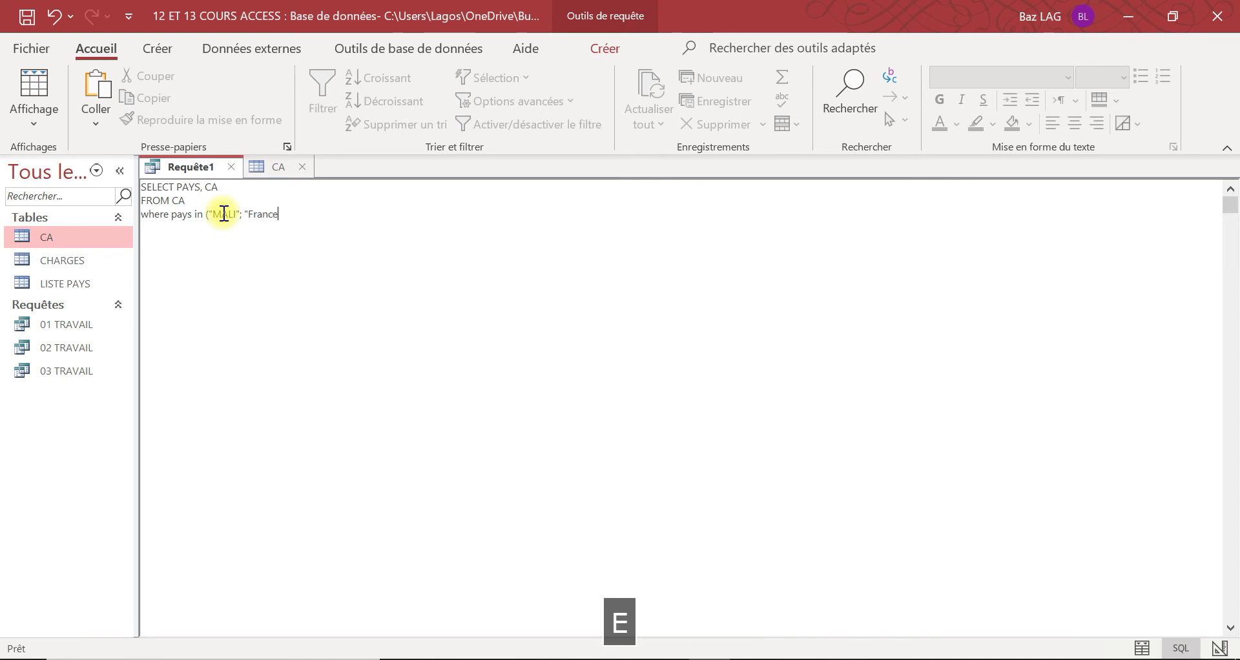
key(Caps_Lock)
text(3.)
key(BackSpace)
key(BackSpace)
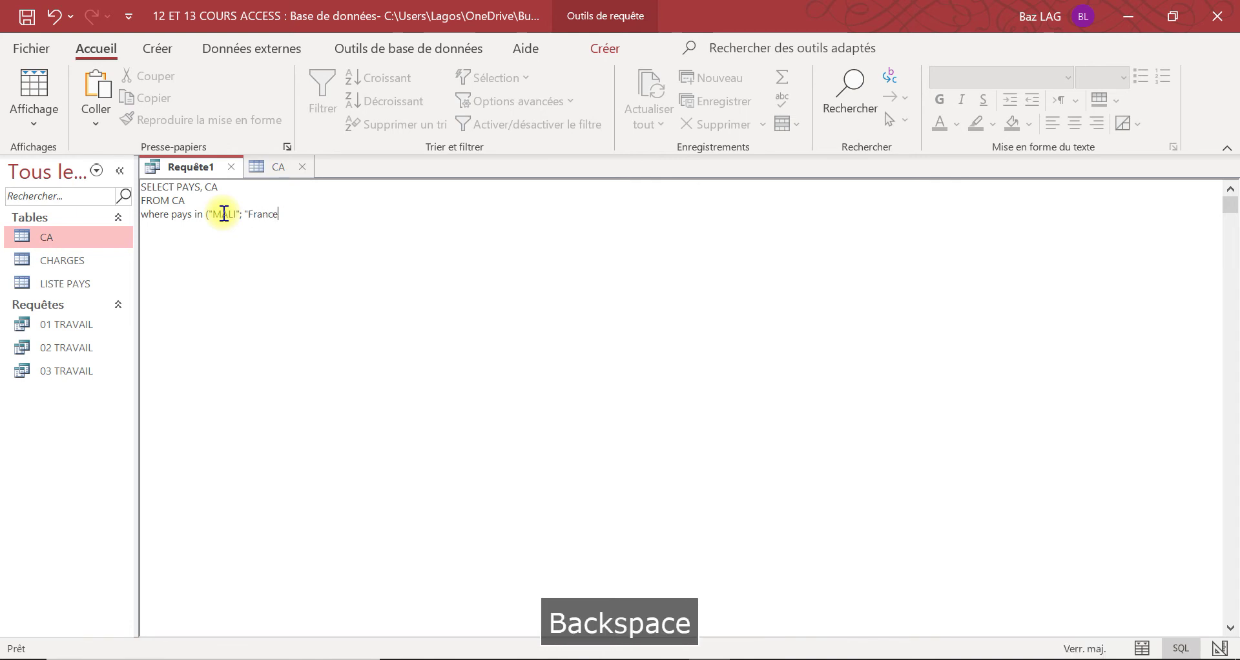
key(Caps_Lock)
text(")
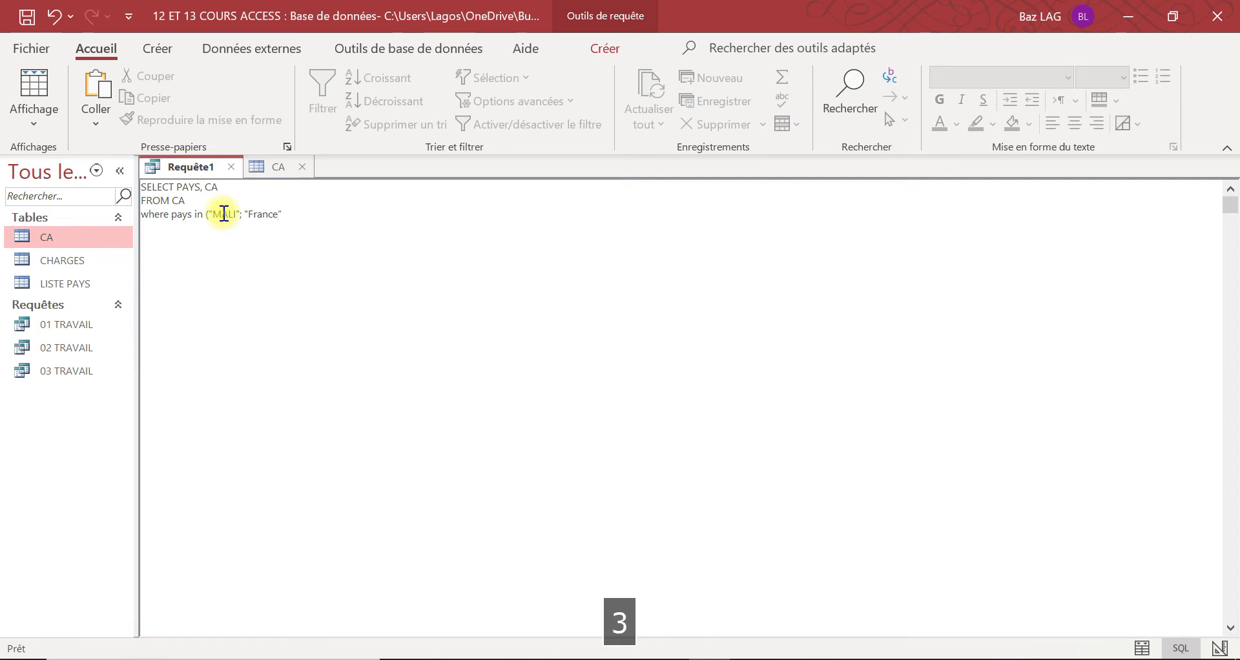
text(;)
Add "Italie" in quotation marks as the third country and close the parenthesis of the IN list
text( I)
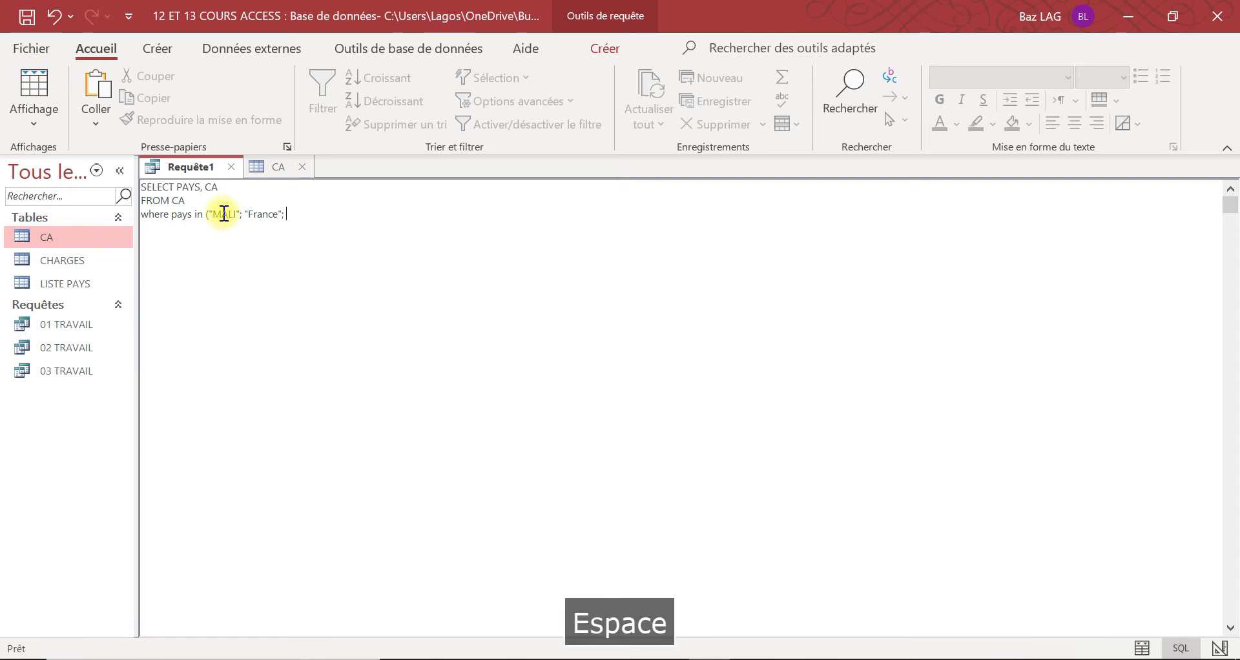
key(Caps_Lock)
text(talie)
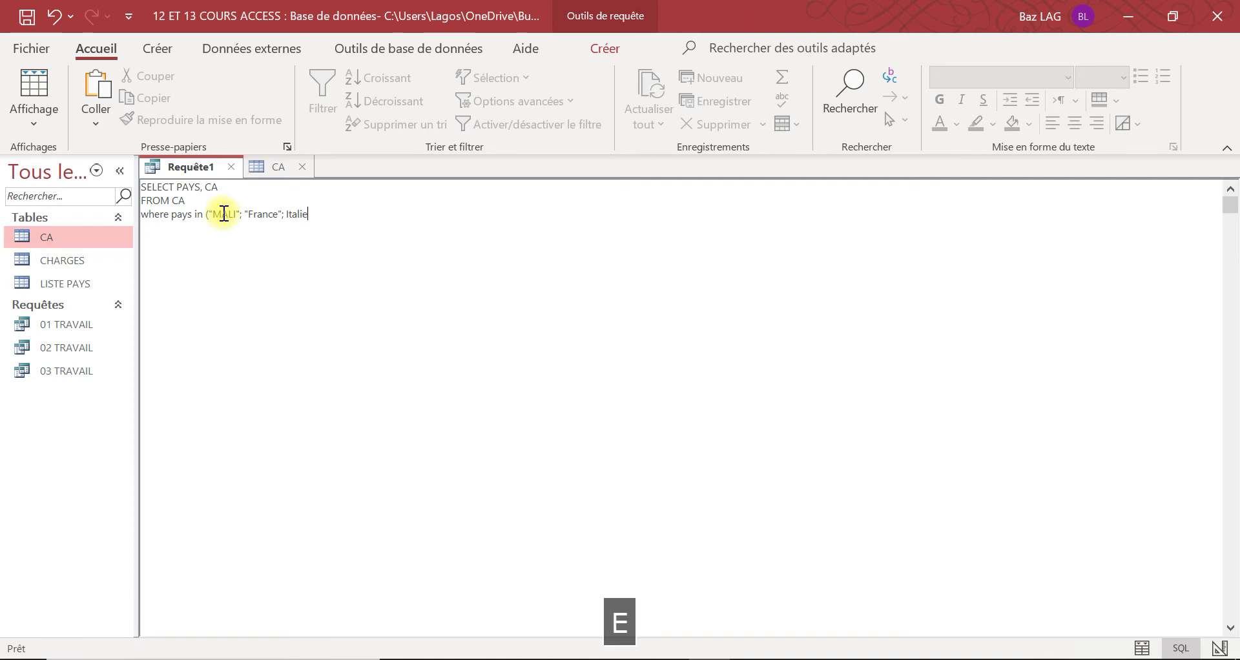
key(Caps_Lock)
text(3)
key(Caps_Lock)
key(BackSpace)
text("))
click(288, 215)
text(")
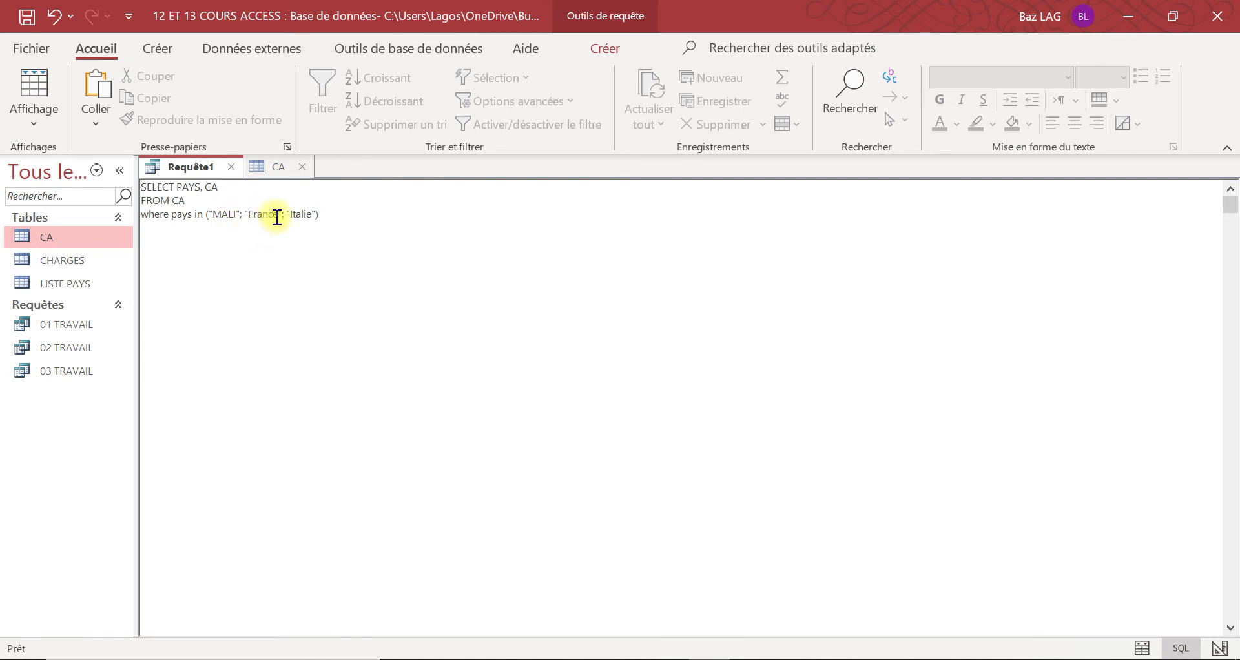
Try to run the query with its semicolon-separated country list
click(607, 52)
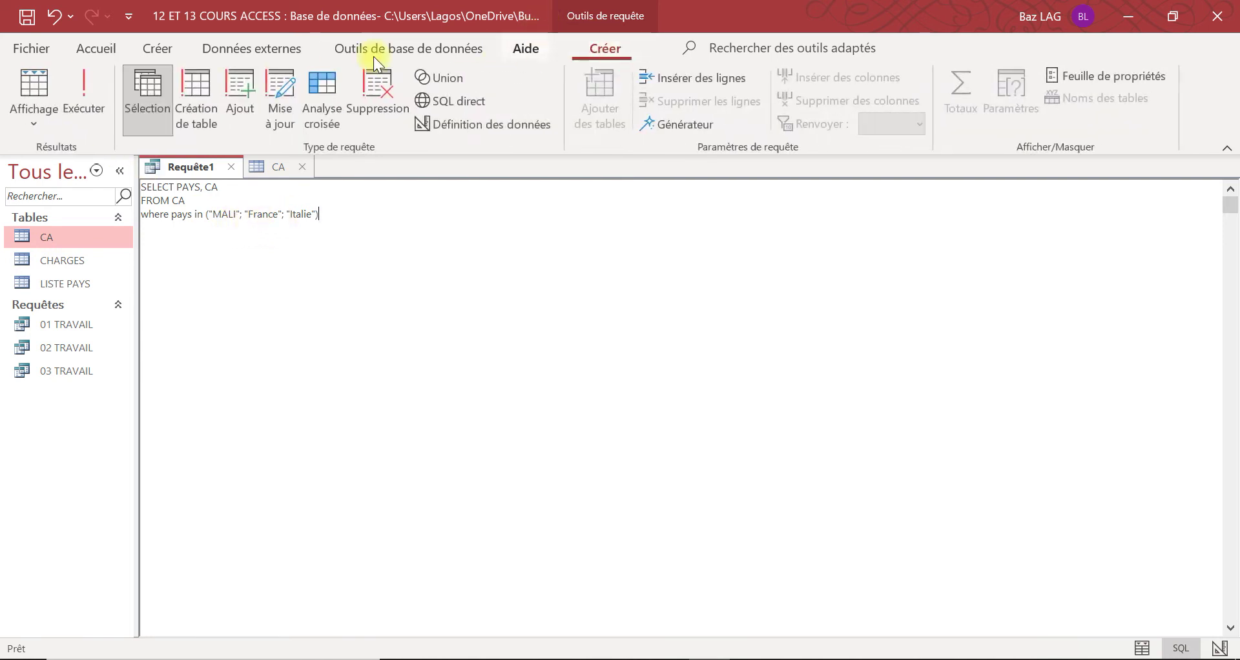
click(97, 87)
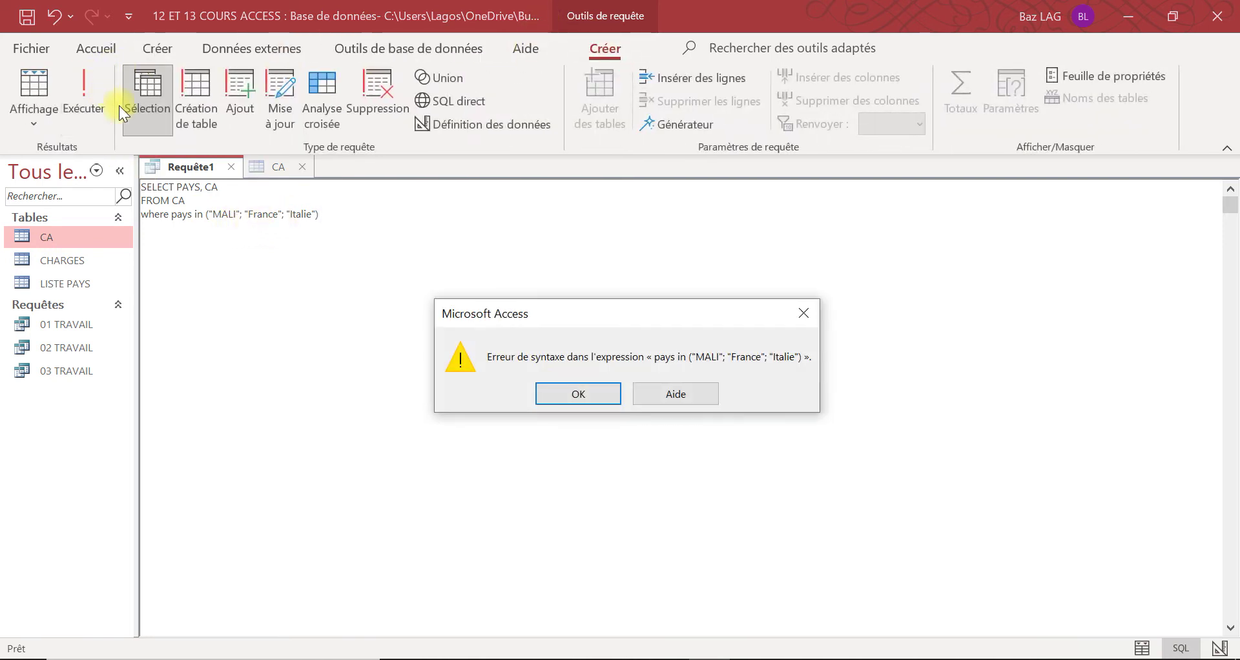
click(599, 389)
Replace the semicolon and space between "MALI" and "France" with a comma and try to run the query again
click(372, 326)
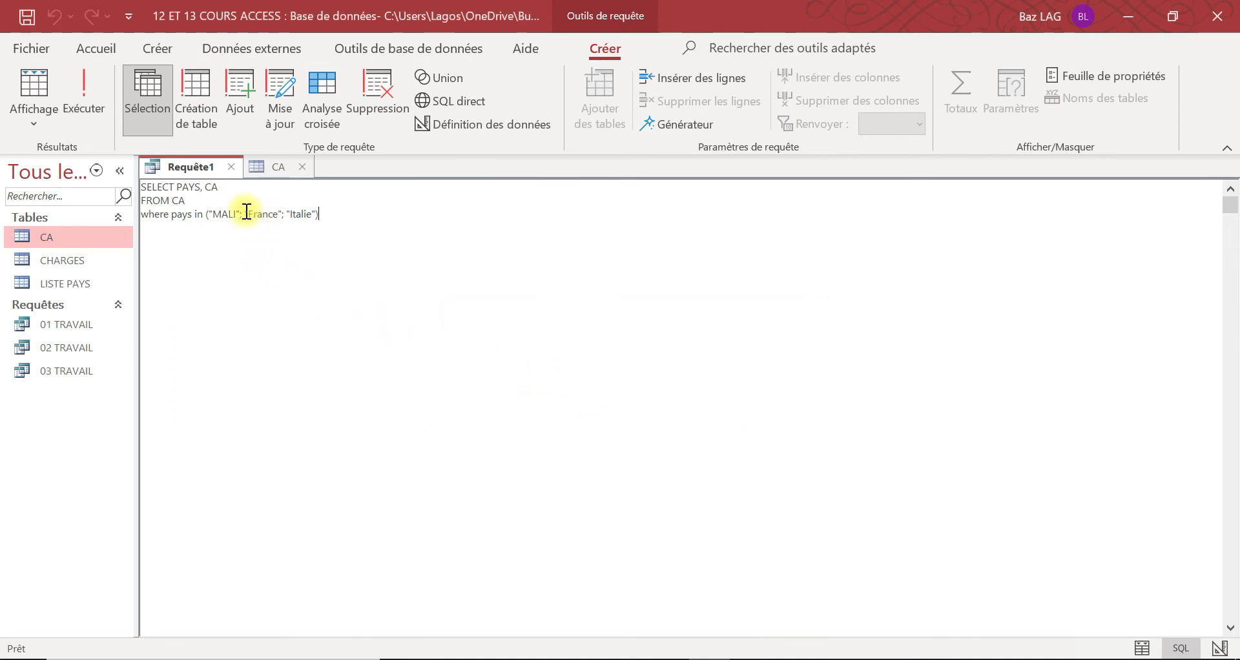
key(BackSpace)
key(BackSpace)
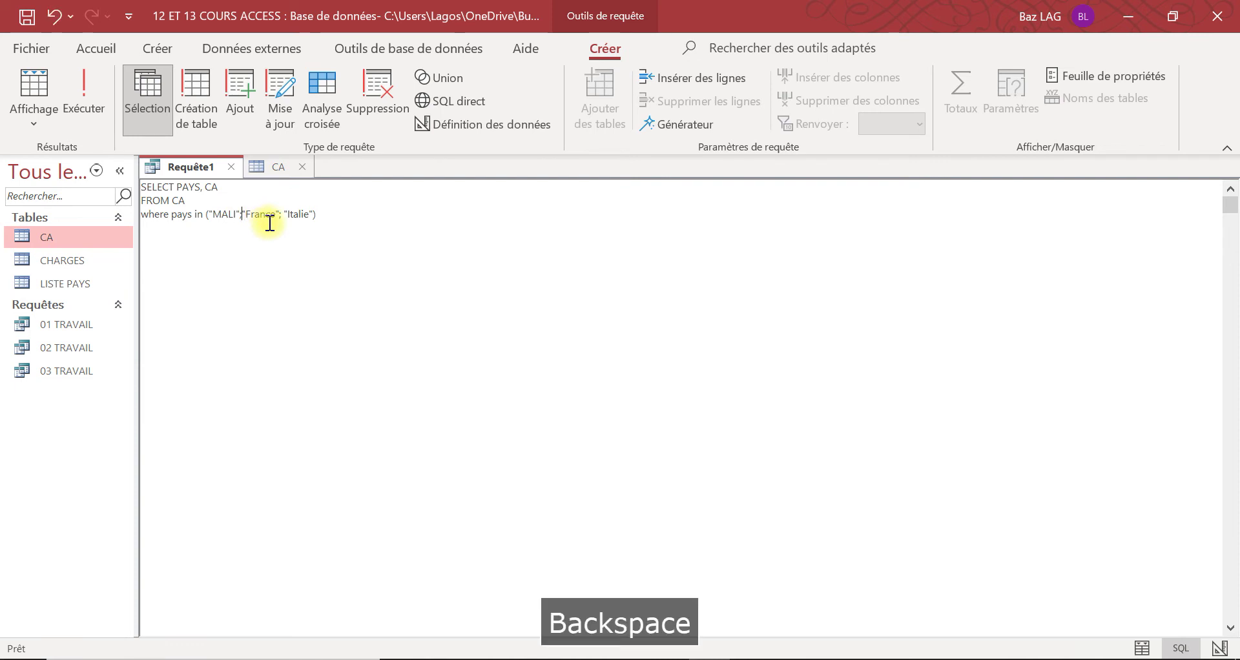
text(,)
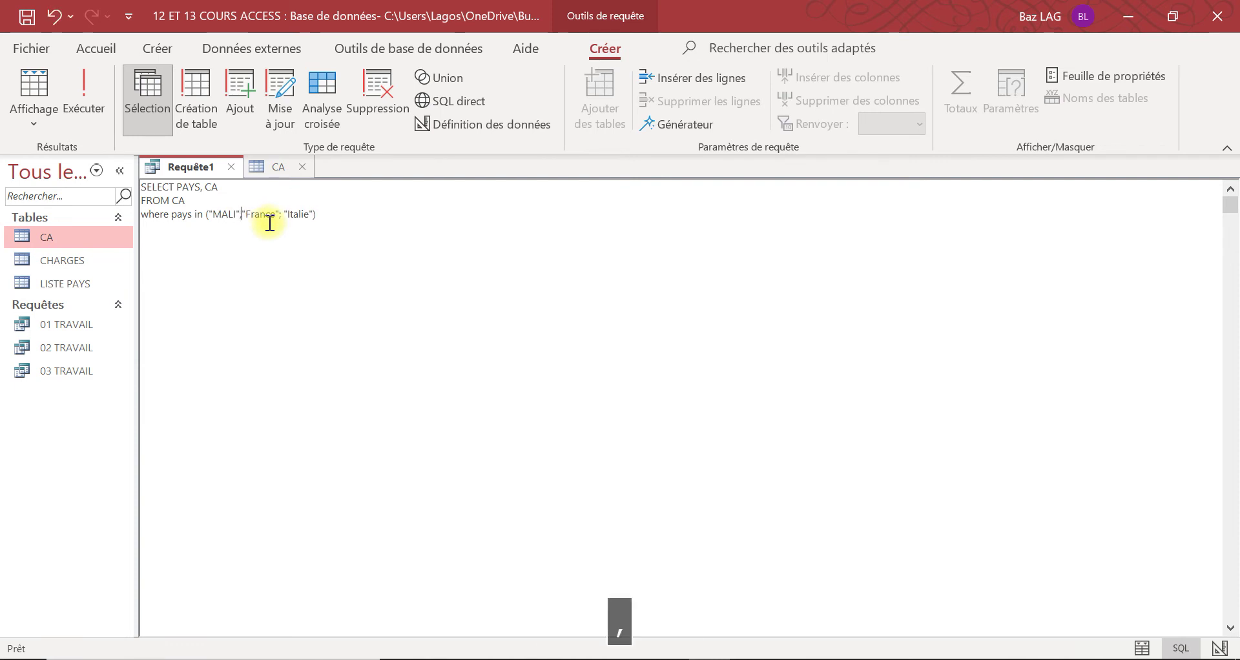
click(83, 87)
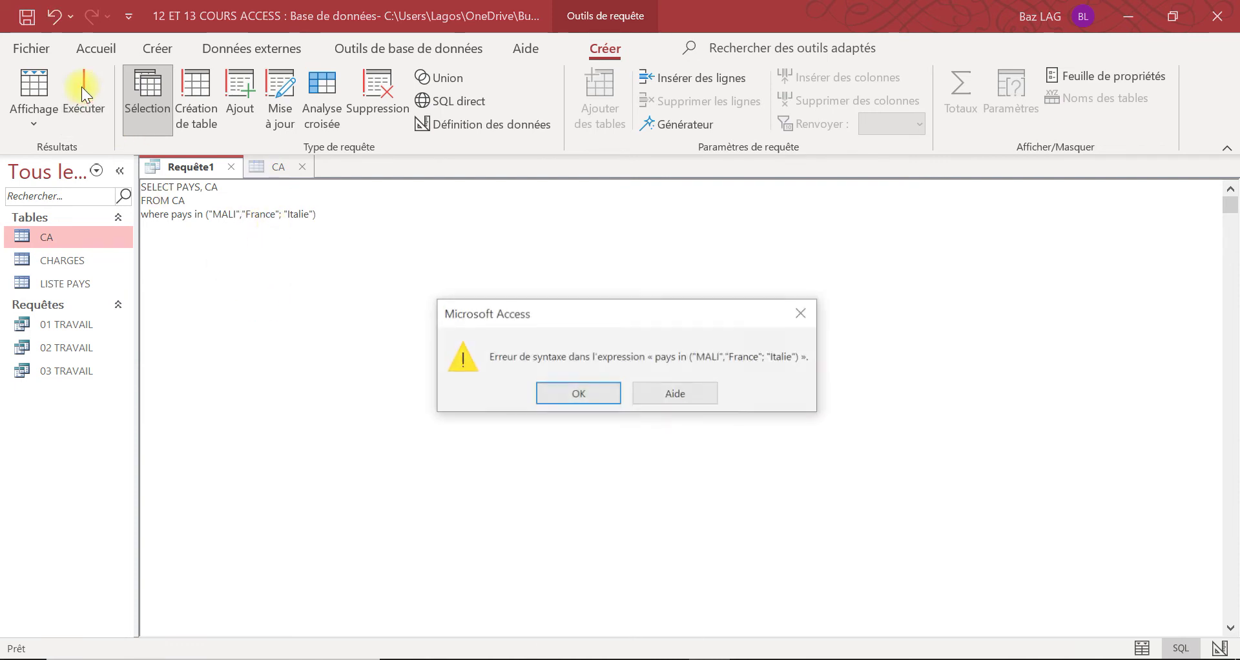
click(590, 396)
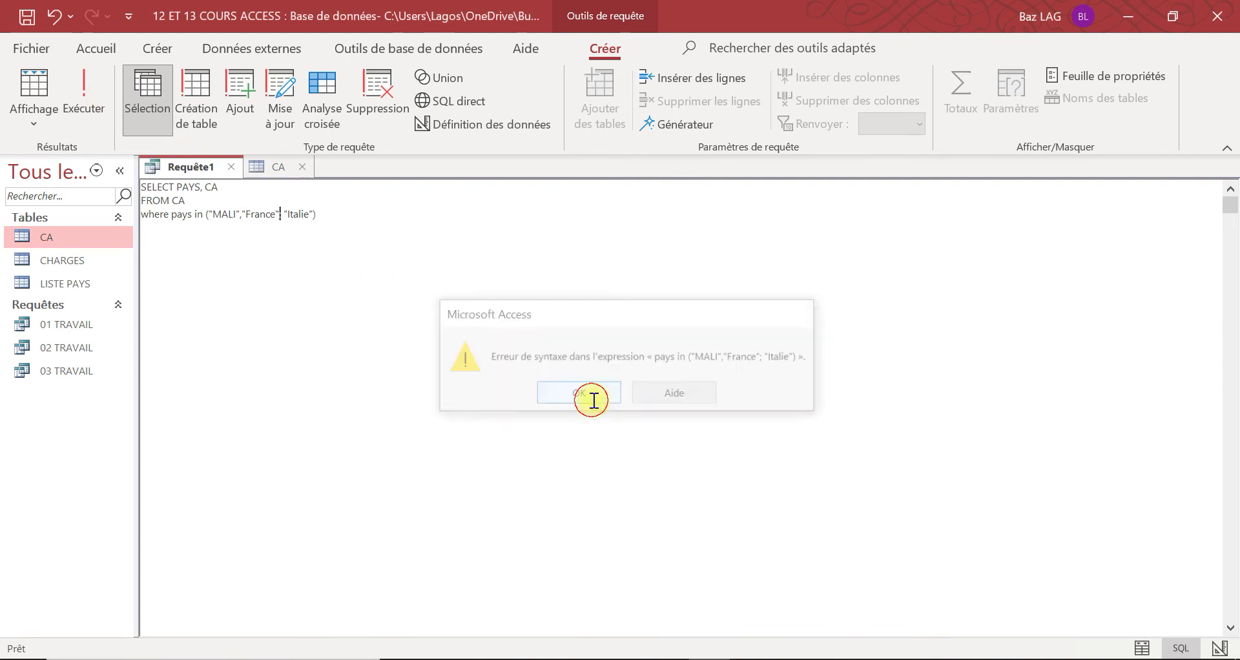
Replace the semicolon and space between "France" and "Italie" with a comma and run the query
click(282, 219)
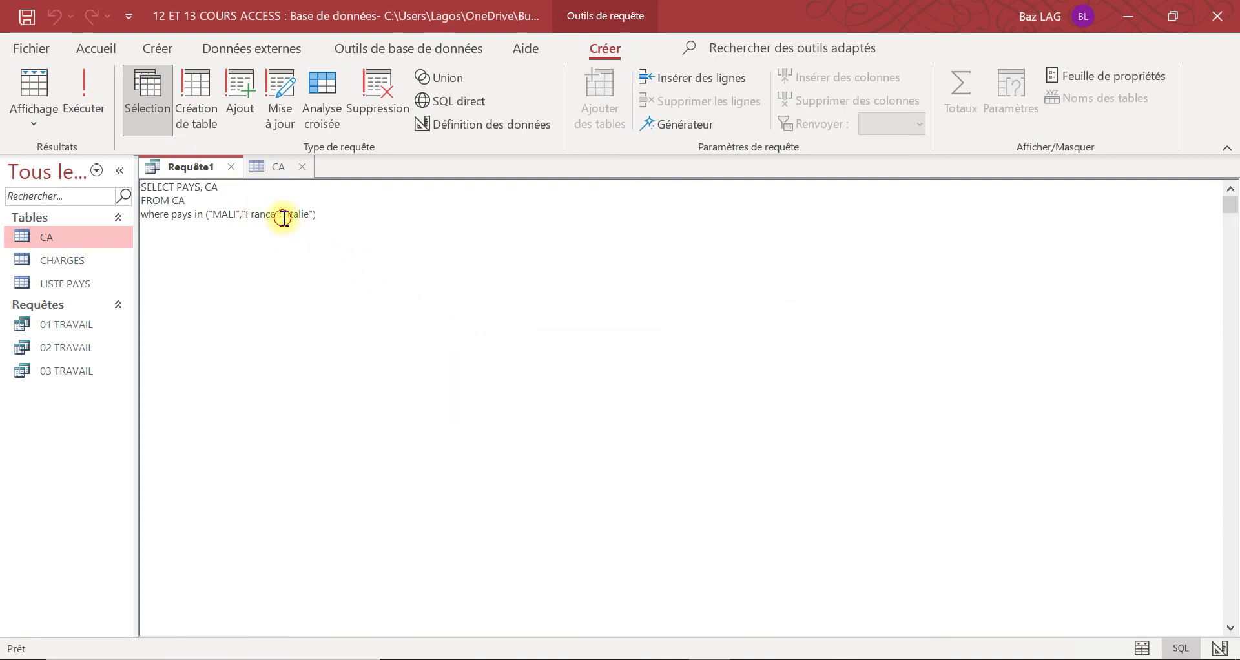
key(BackSpace)
key(BackSpace)
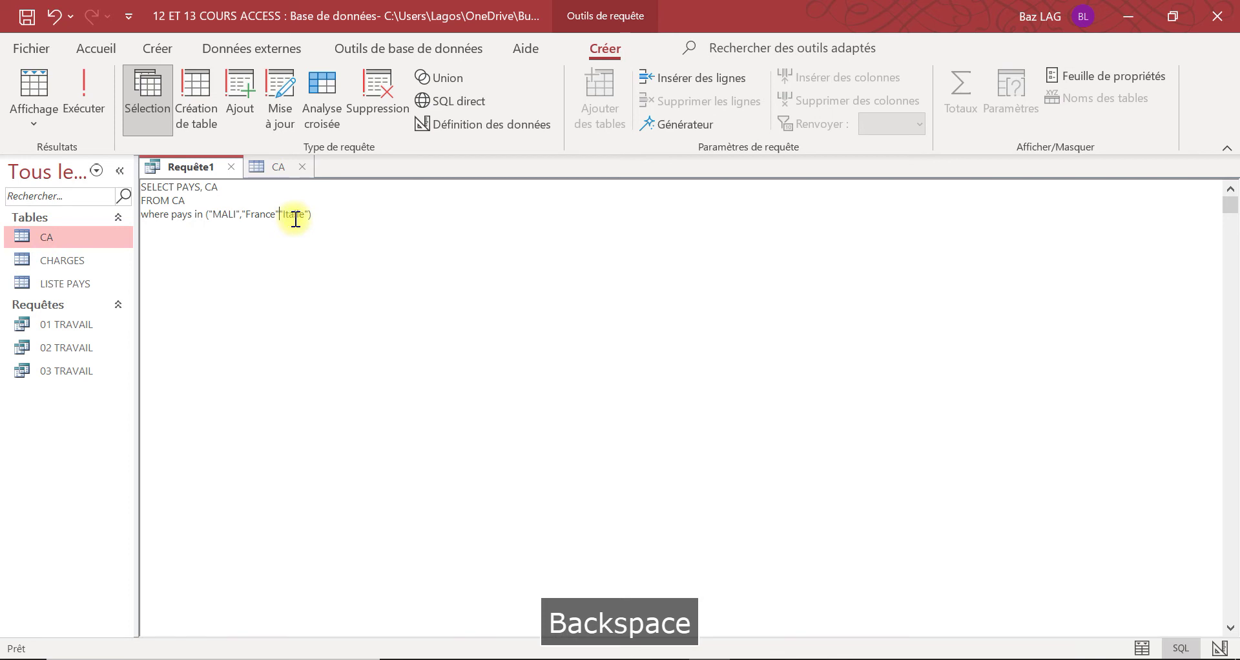
text(,)
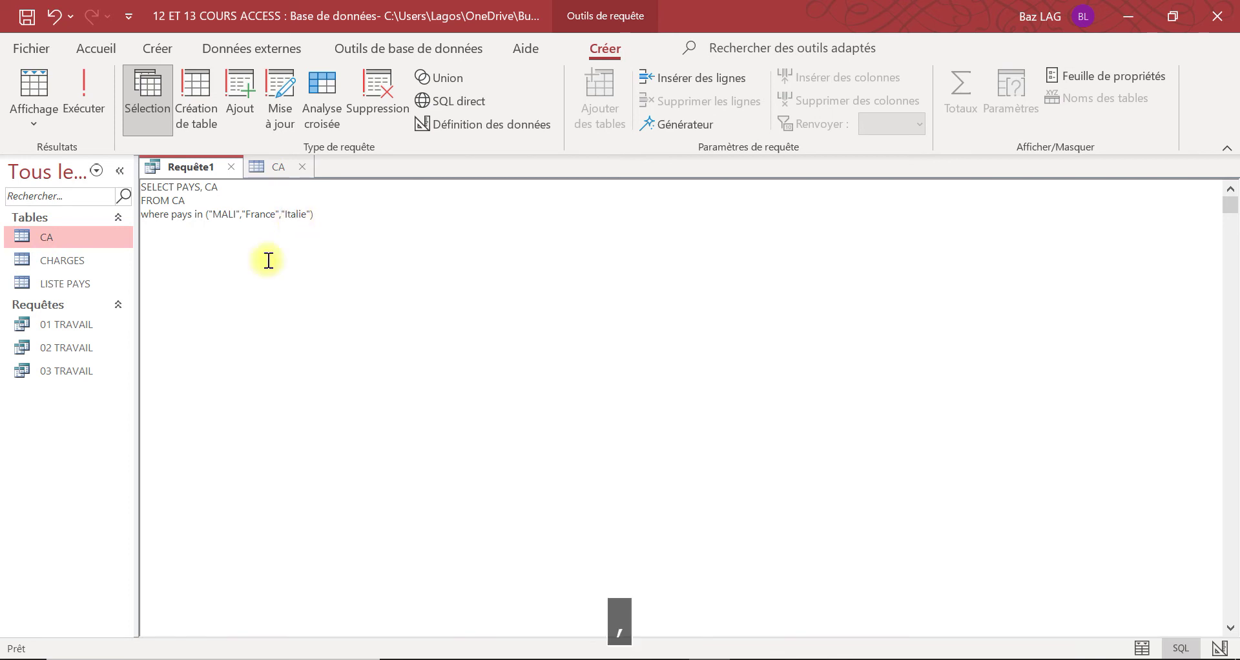
click(93, 91)
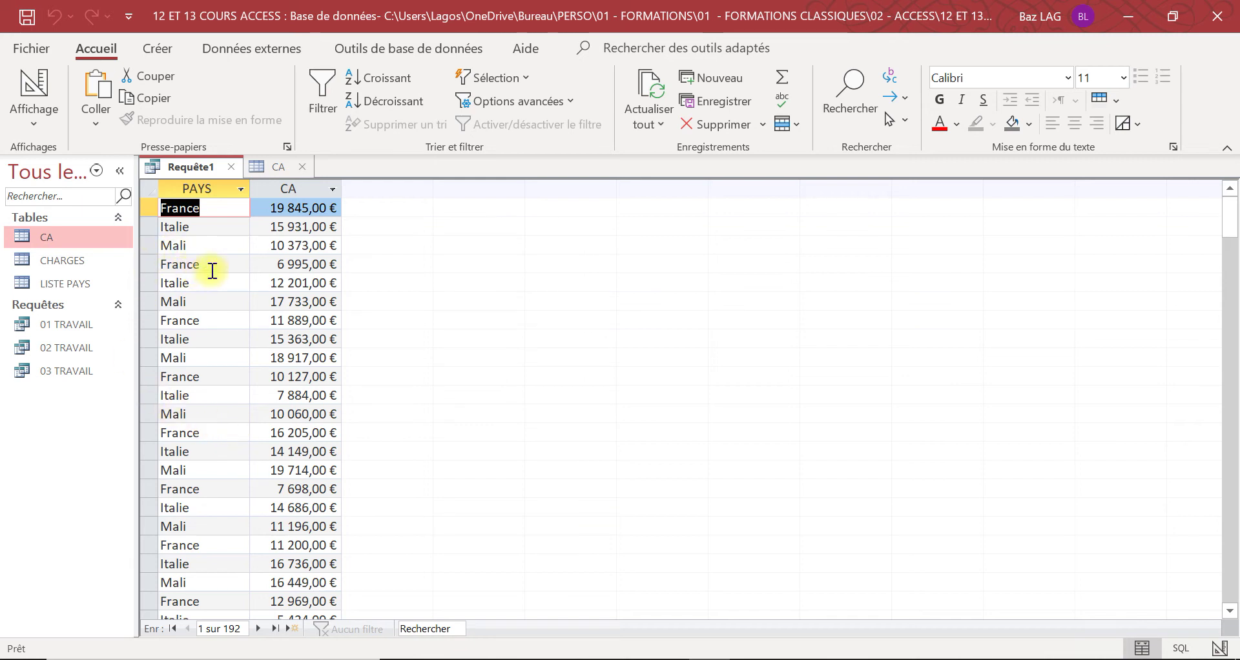
Review the query in Design view, in SQL view and as a datasheet
click(44, 125)
click(67, 230)
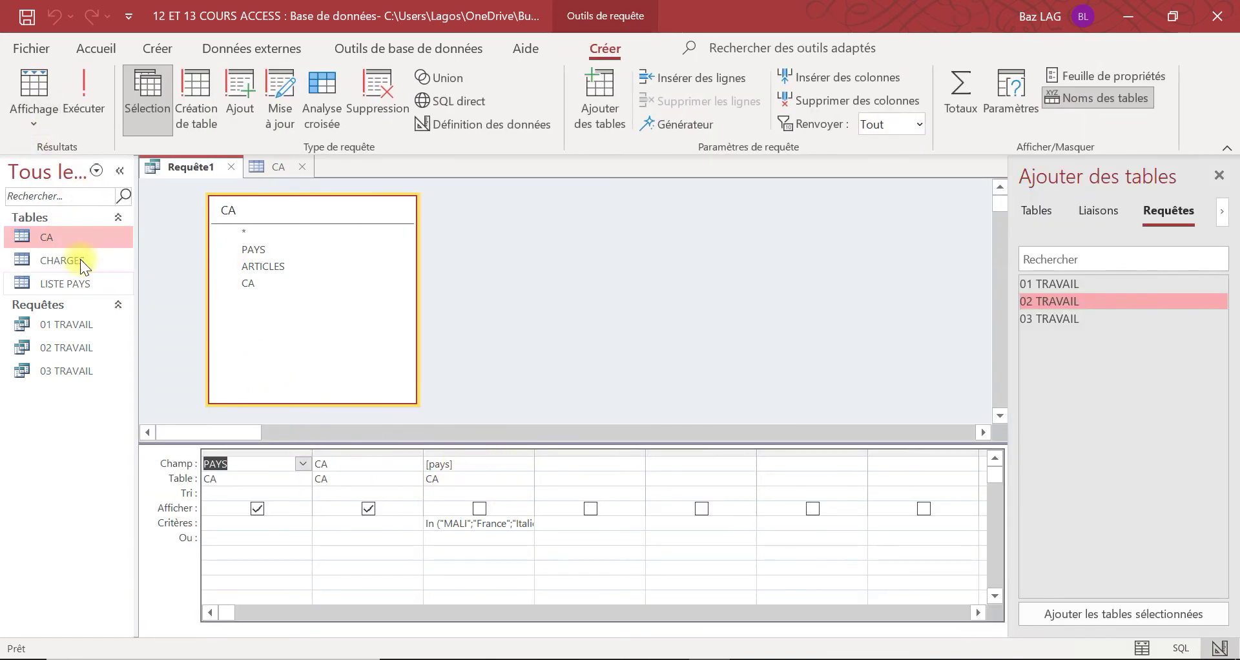
click(49, 112)
click(100, 202)
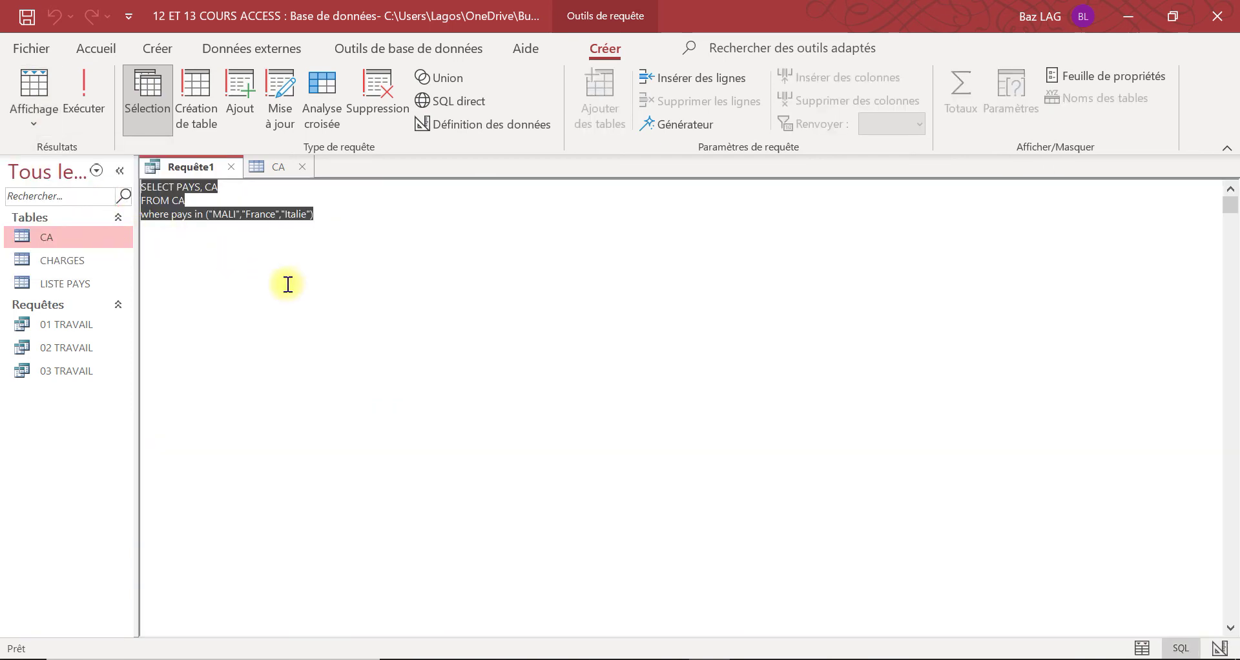
click(47, 120)
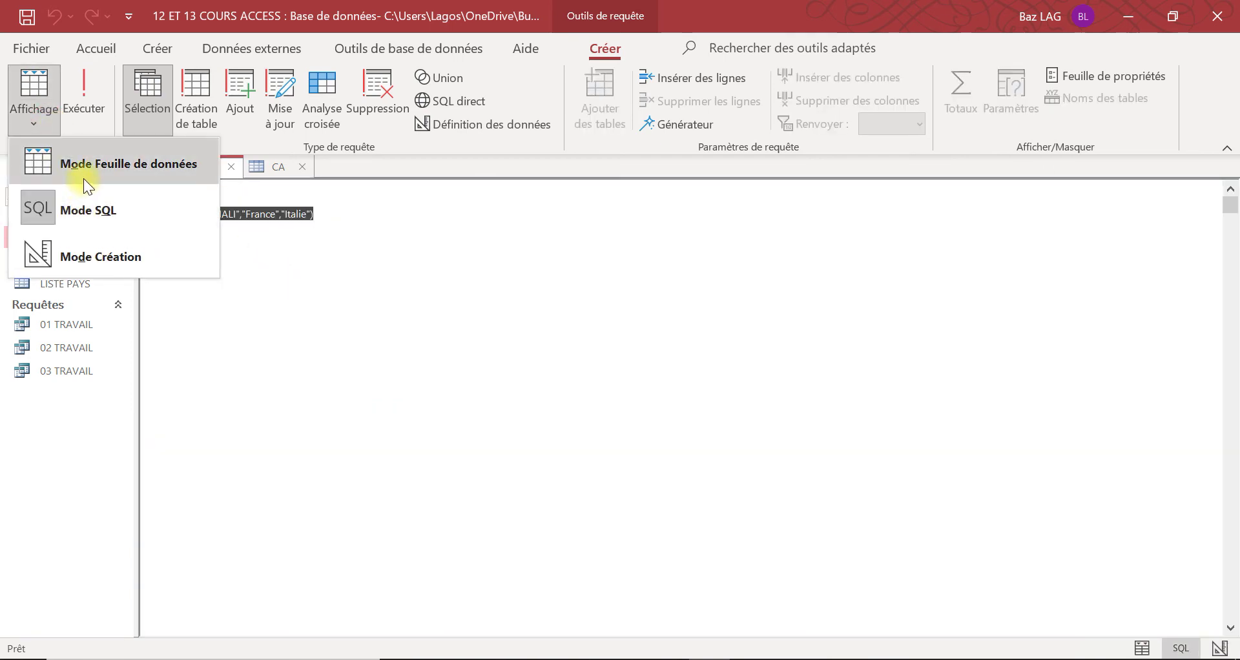
click(91, 168)
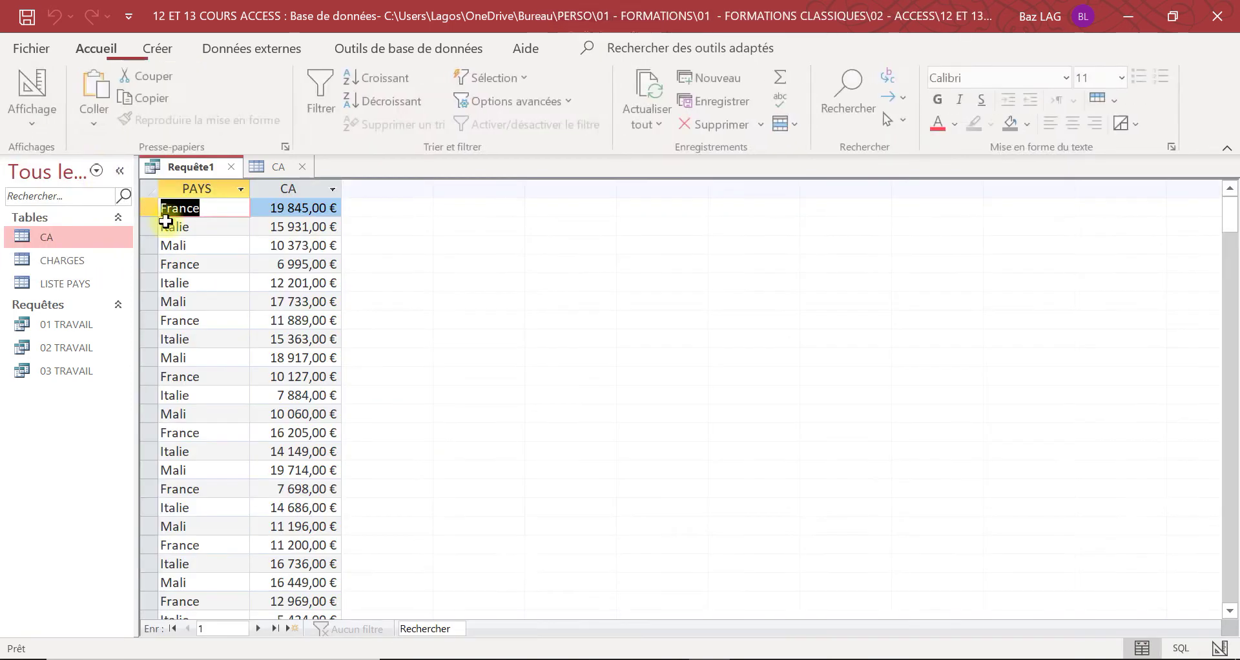
Show the query in Design view and widen the [pays] column so the whole IN criterion fits
click(41, 109)
click(65, 250)
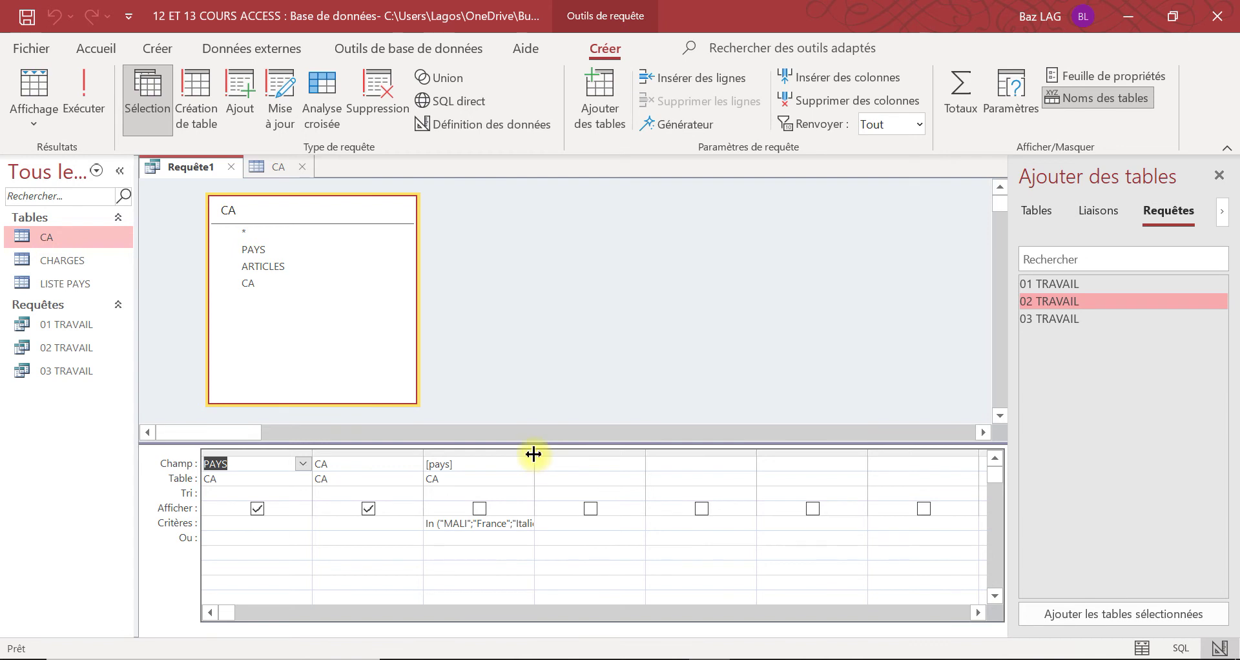
drag(534, 454, 689, 493)
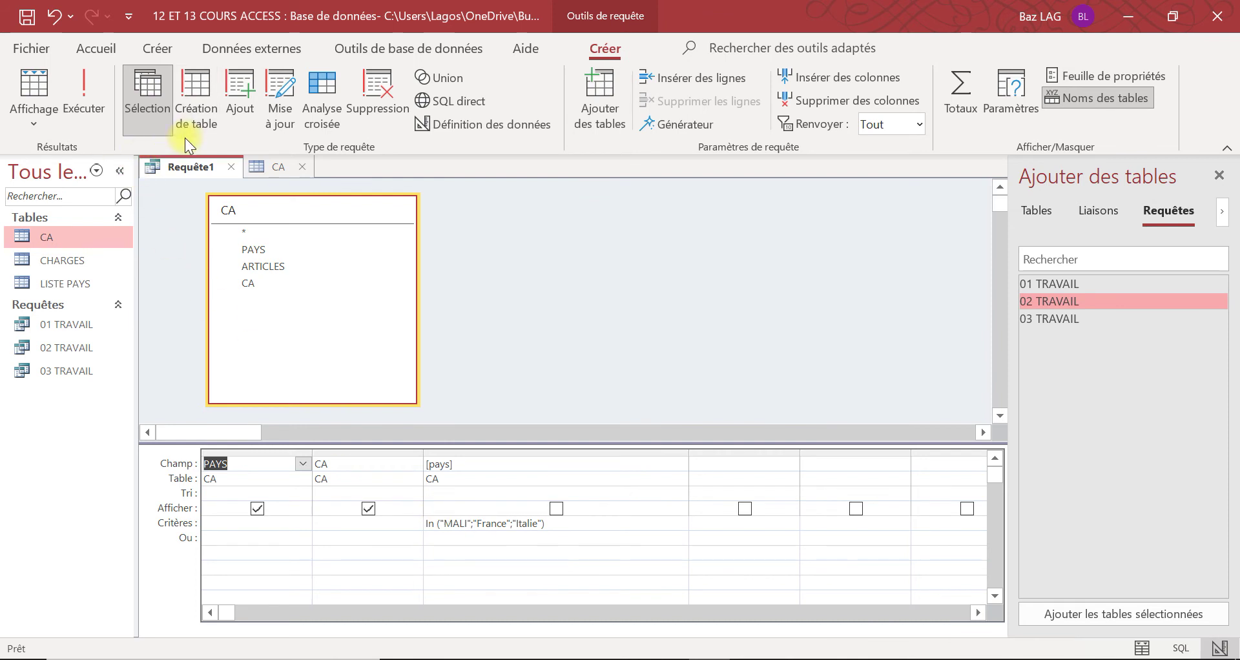
Return to the SQL, save the query as 04 TRAVAIL, and close both the query and the CA table
click(34, 123)
click(76, 210)
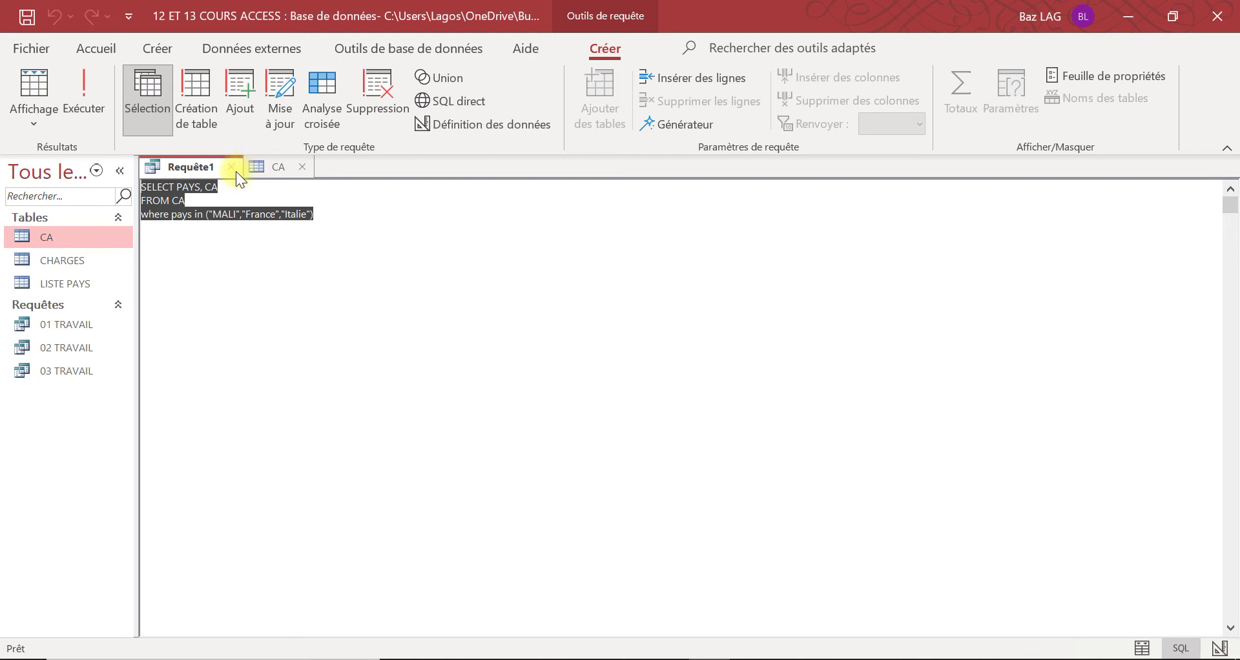
key(ctrl+s)
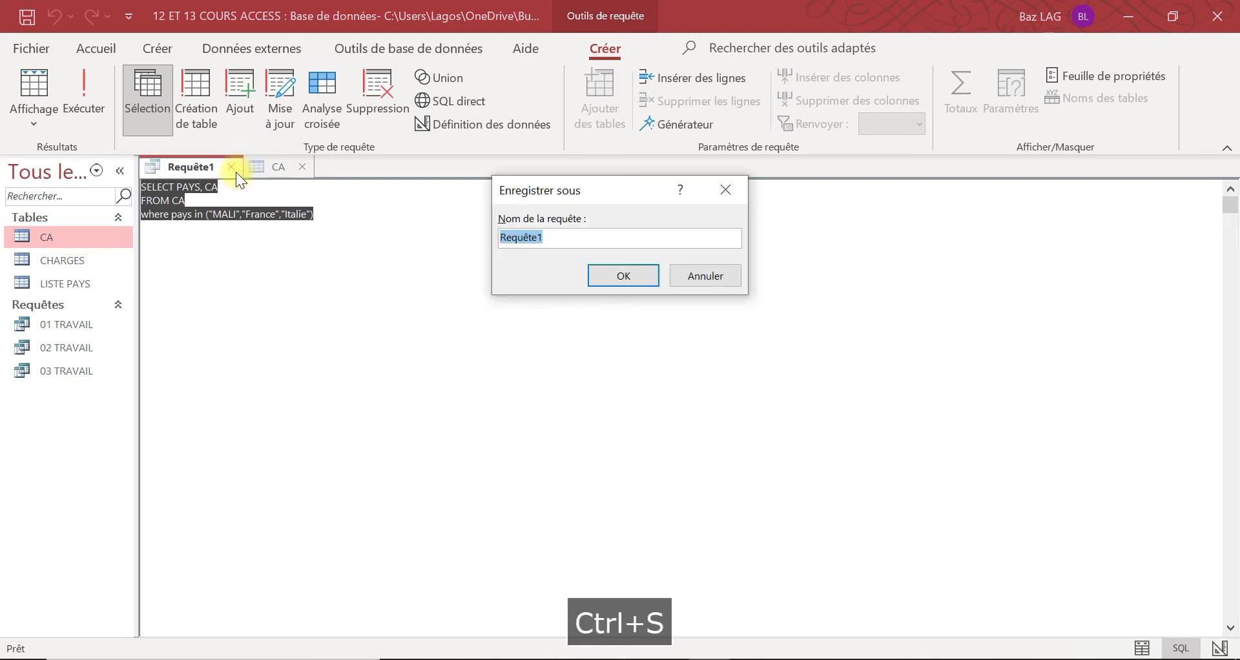
text(à')
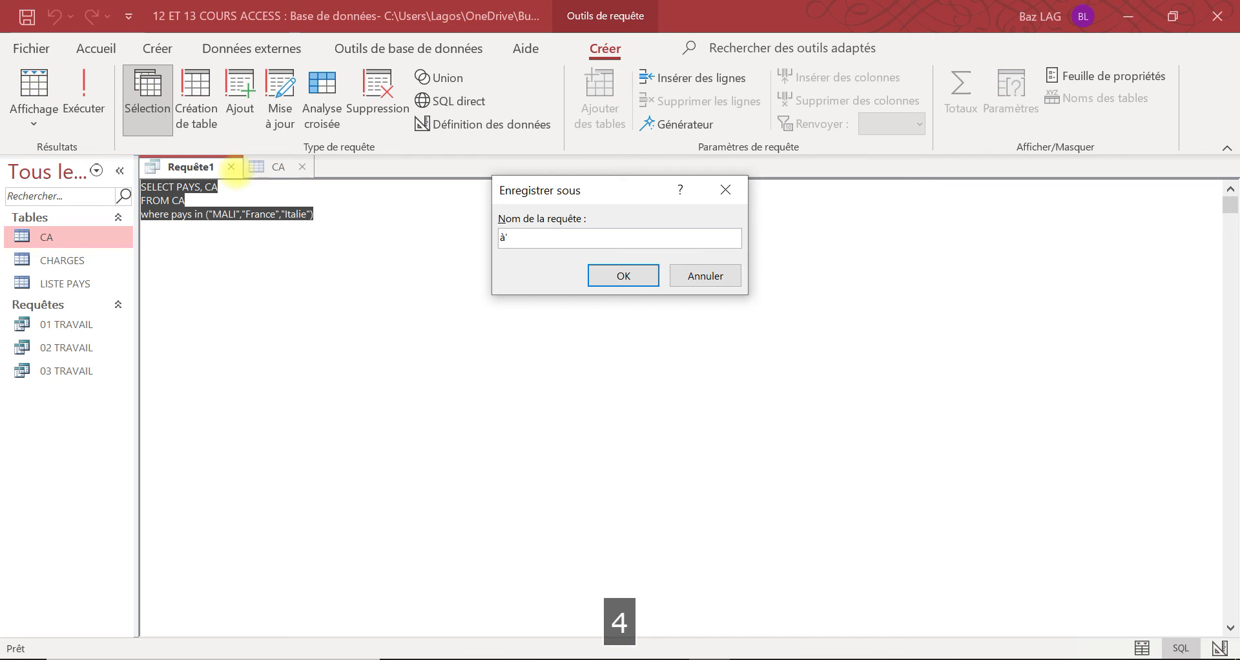
key(BackSpace)
key(BackSpace)
key(Caps_Lock)
text(04 TRAVAI)
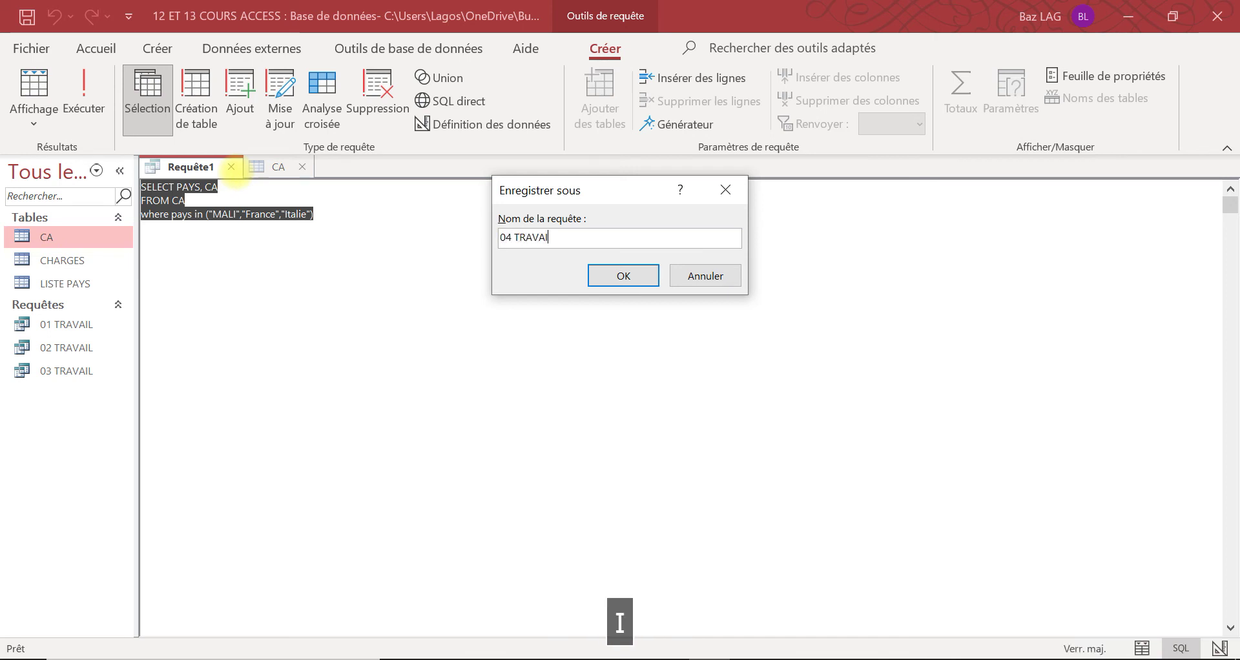
text(L)
click(623, 276)
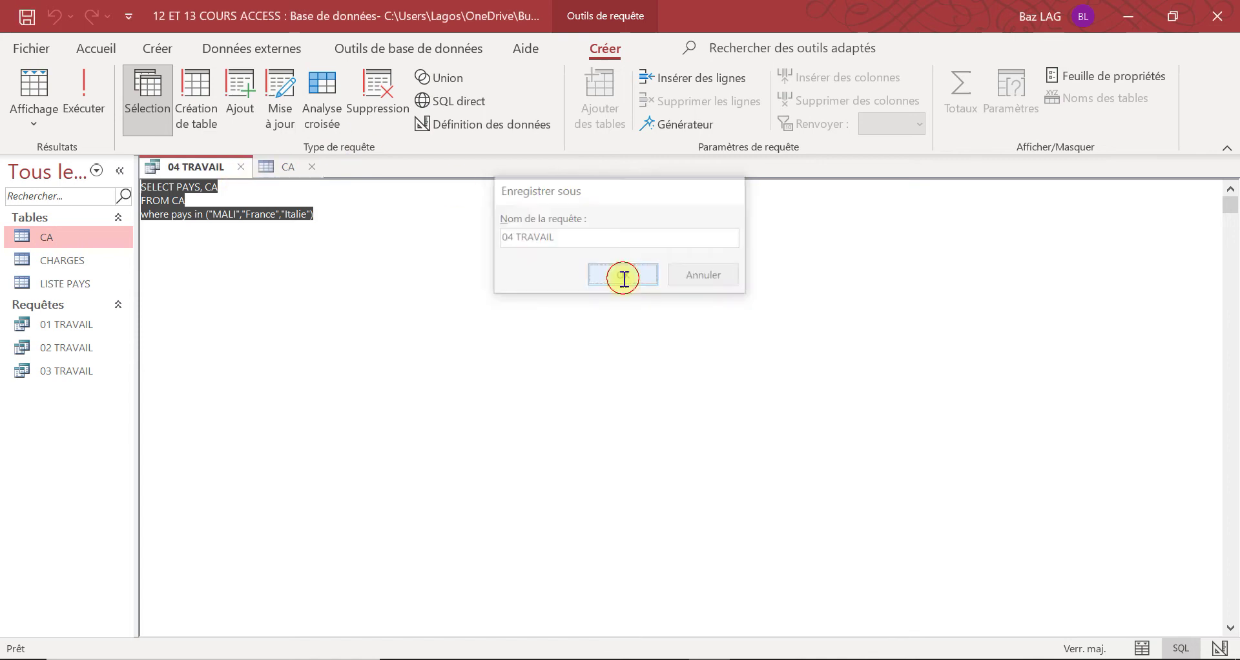
click(248, 168)
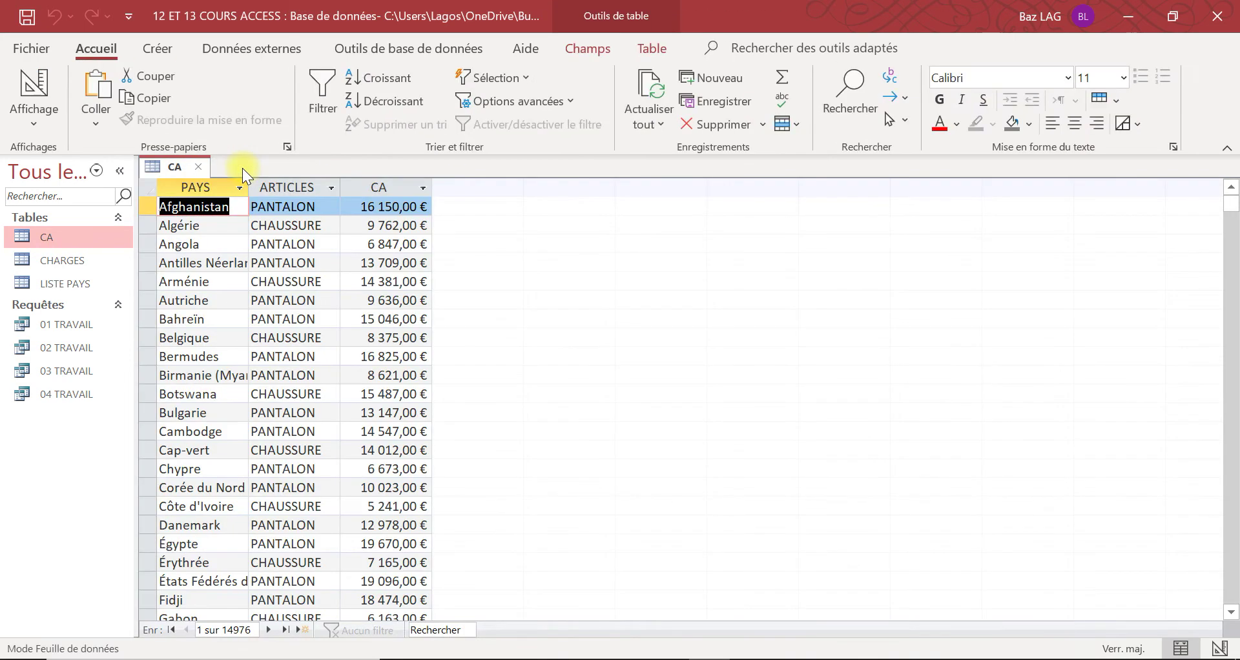
click(197, 167)
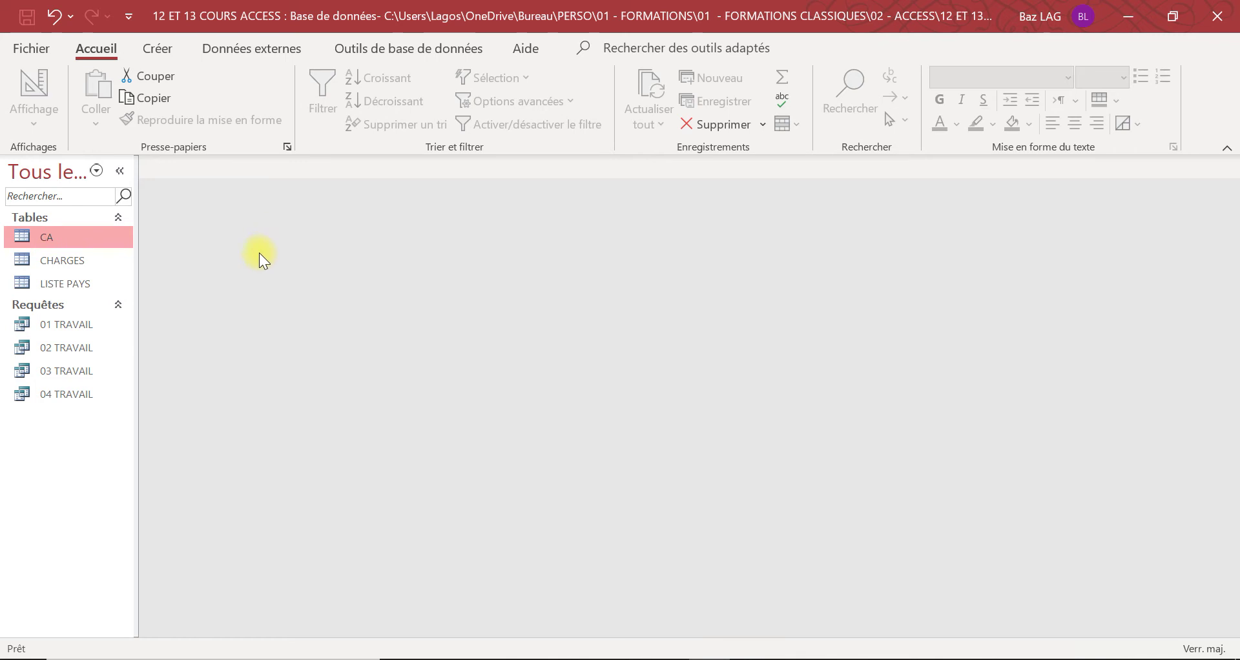
Create a new query without adding any table and switch it to SQL view
click(169, 102)
click(168, 48)
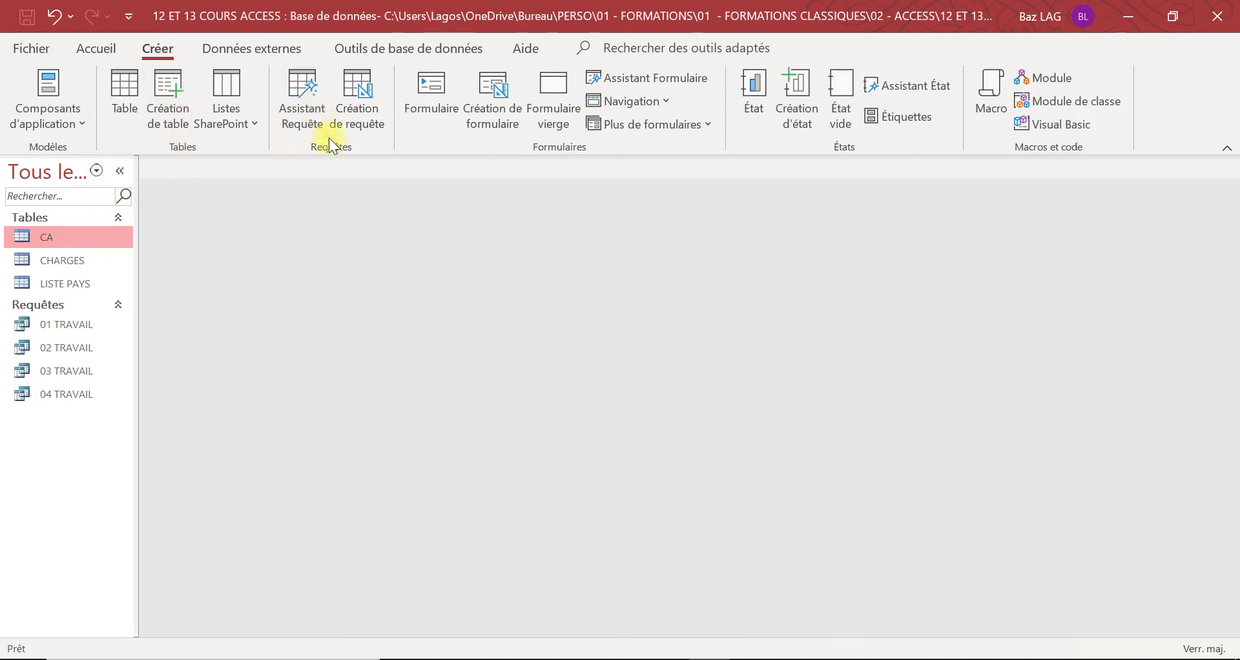
click(368, 100)
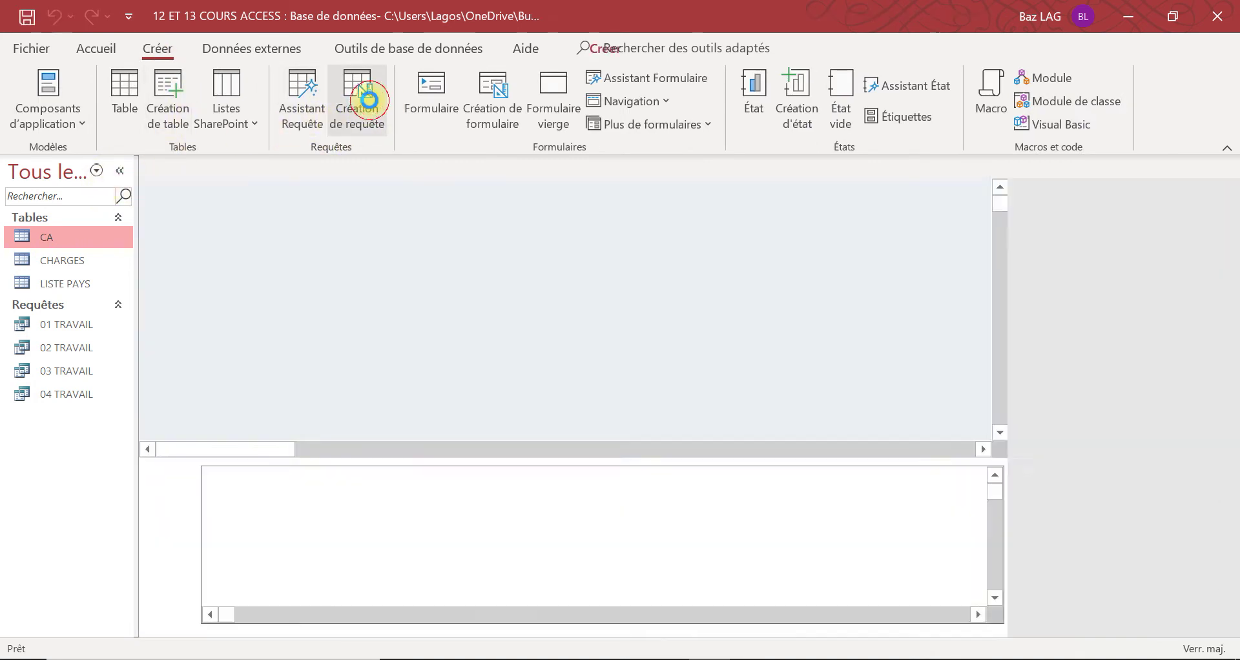
click(40, 116)
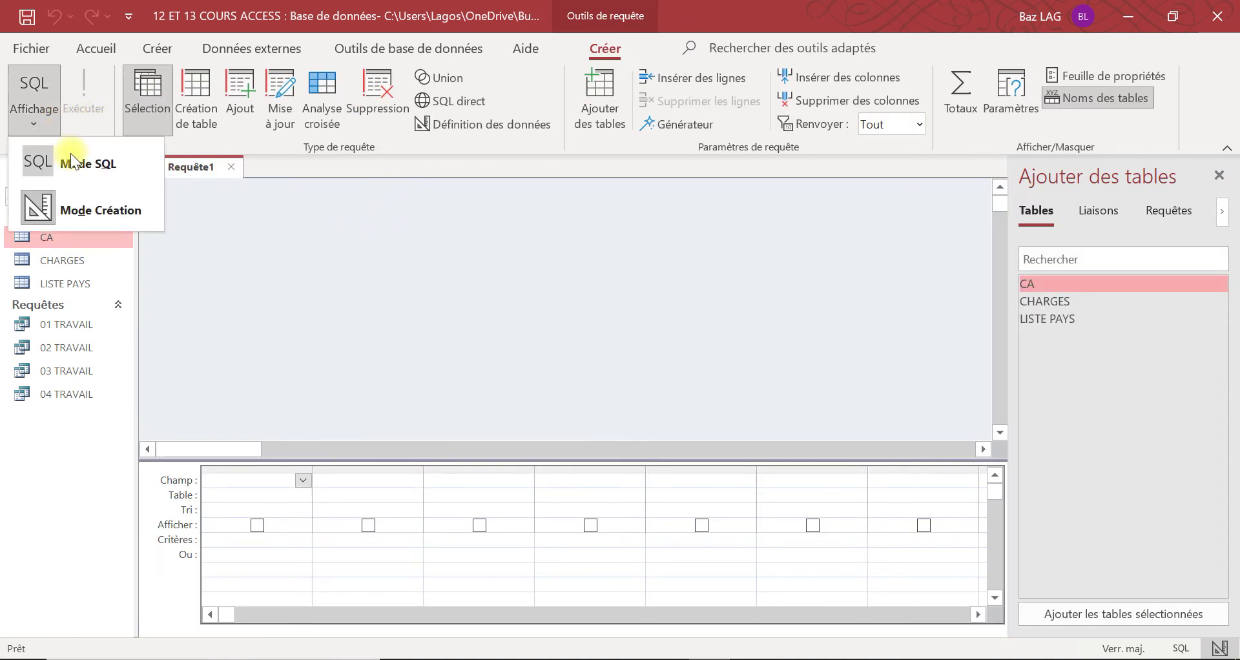
Switch the new query to SQL view and clear the default SELECT statement
click(71, 161)
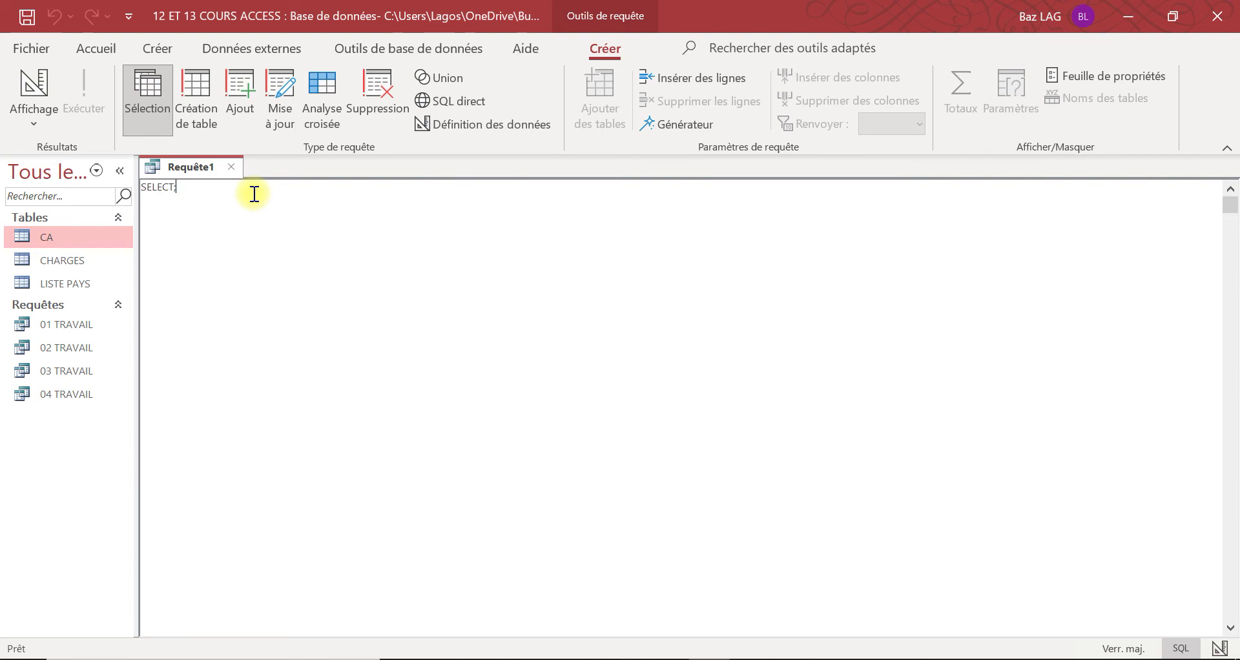
key(BackSpace)
key(BackSpace)
key(BackSpace)
key(BackSpace)
key(BackSpace)
key(BackSpace)
key(BackSpace)
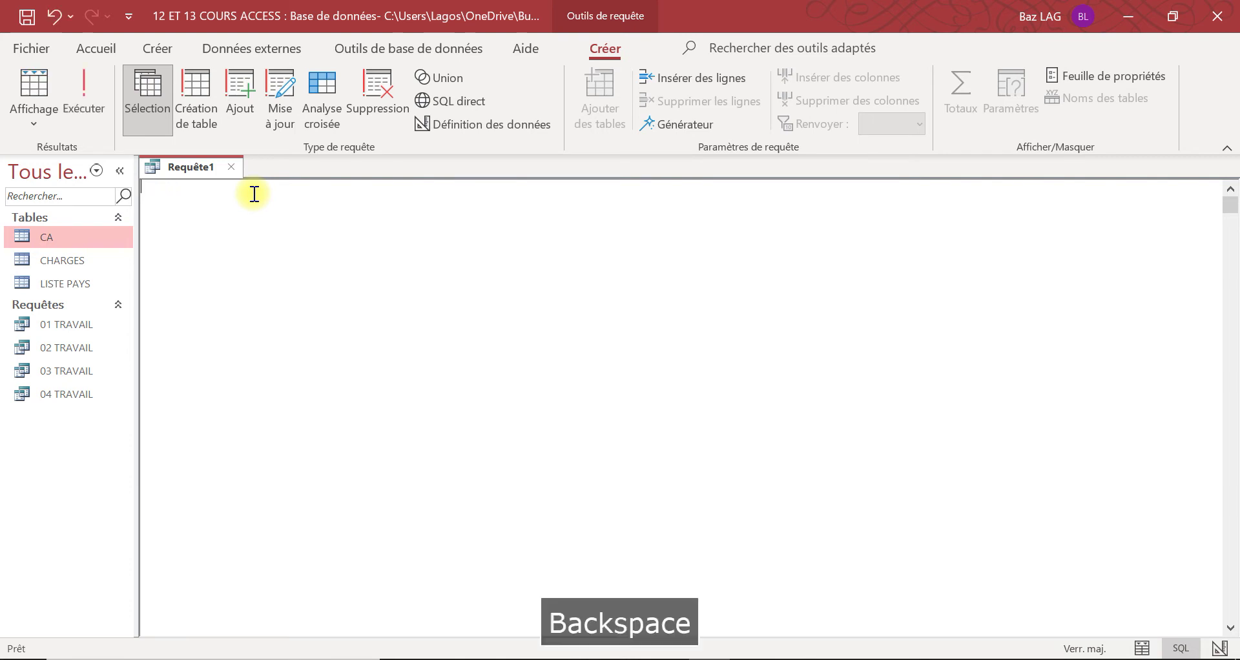
Begin the SQL statement with CREATE TABLE SALARIES and an opening parenthesis for the field list
text(CREAT)
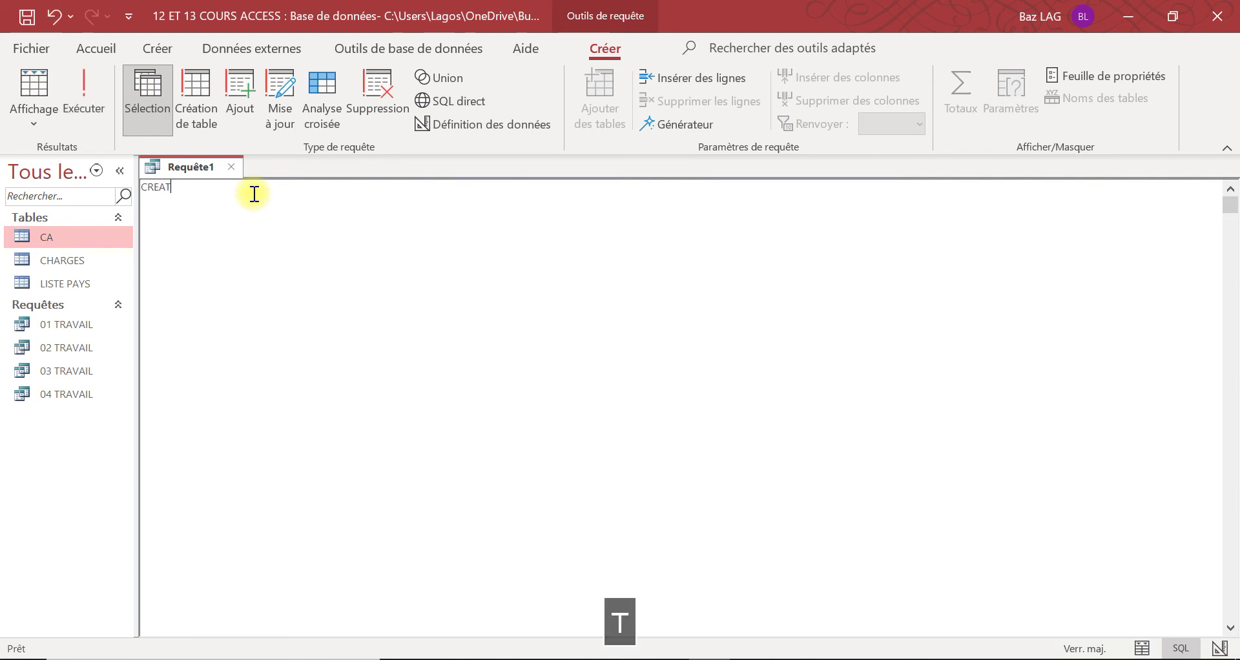
text(E TABLE)
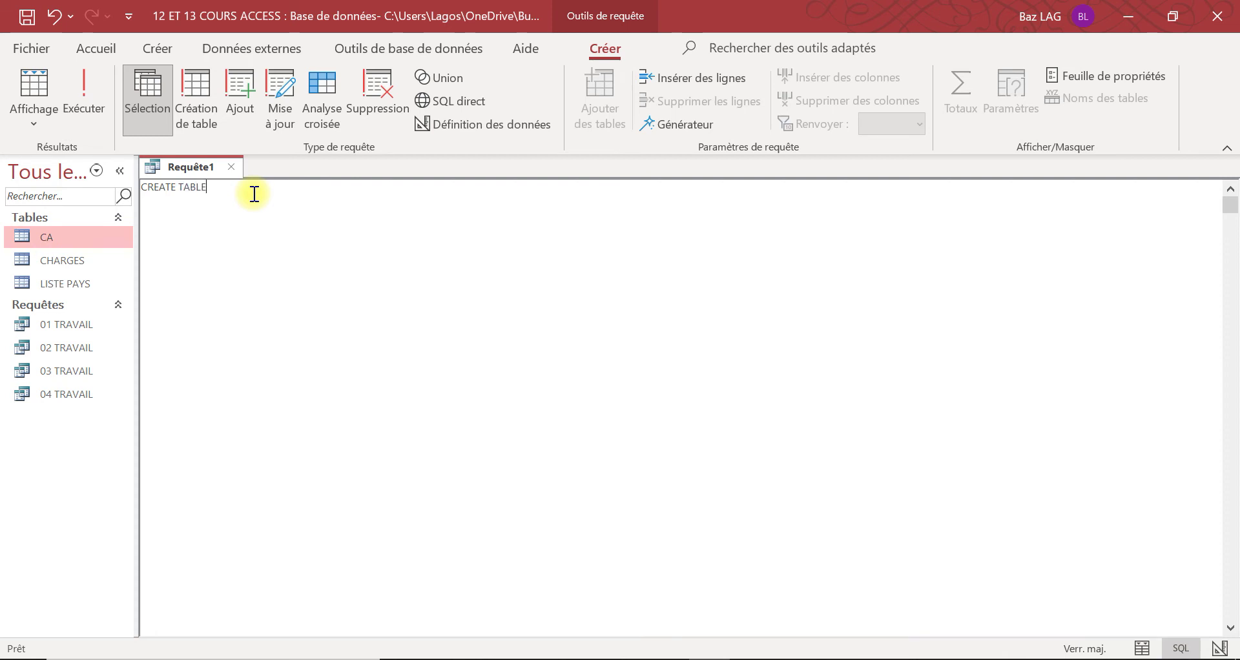
text(S)
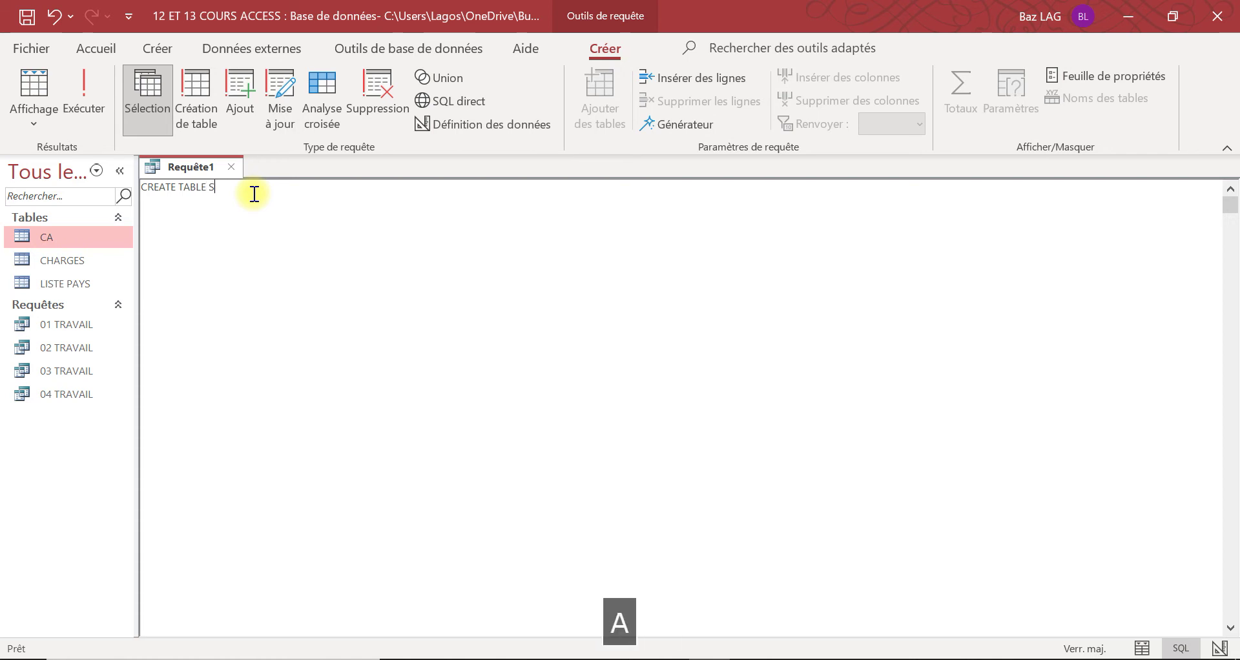
text(ALARIES)
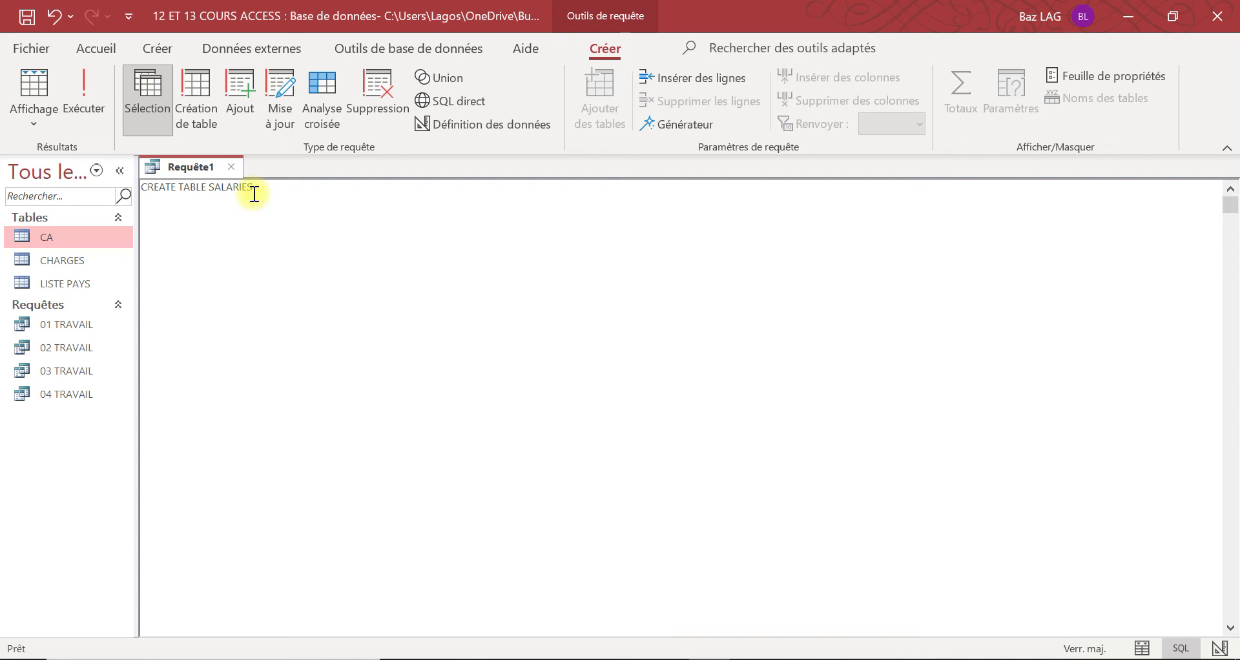
text(()
key(Caps_Lock)
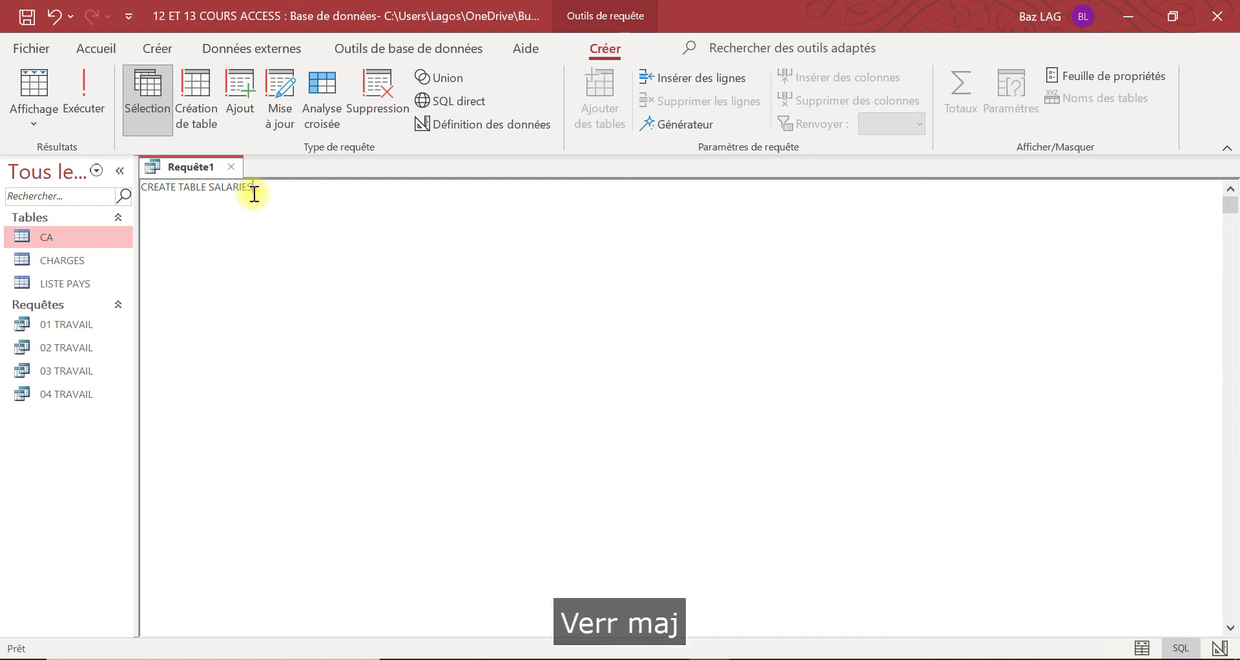
text(()
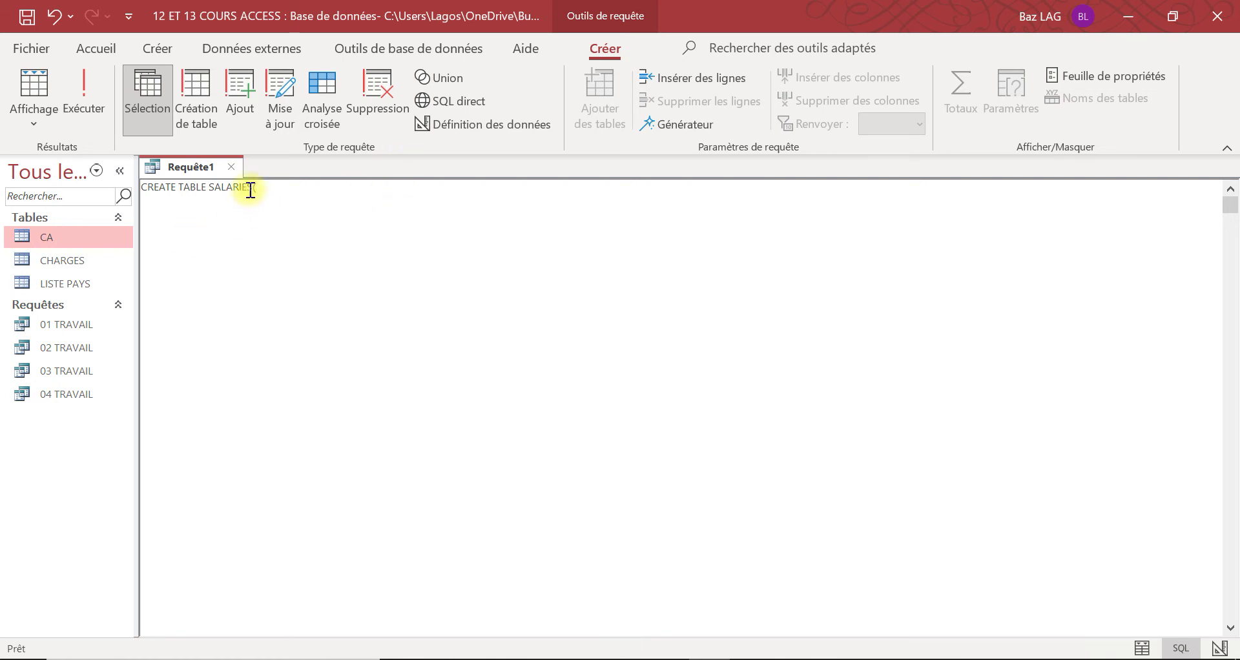
Put a space before the opening parenthesis and enter Nom as the first field name of the SALARIES table
click(252, 187)
key(Caps_Lock)
text(N)
key(Caps_Lock)
text(om)
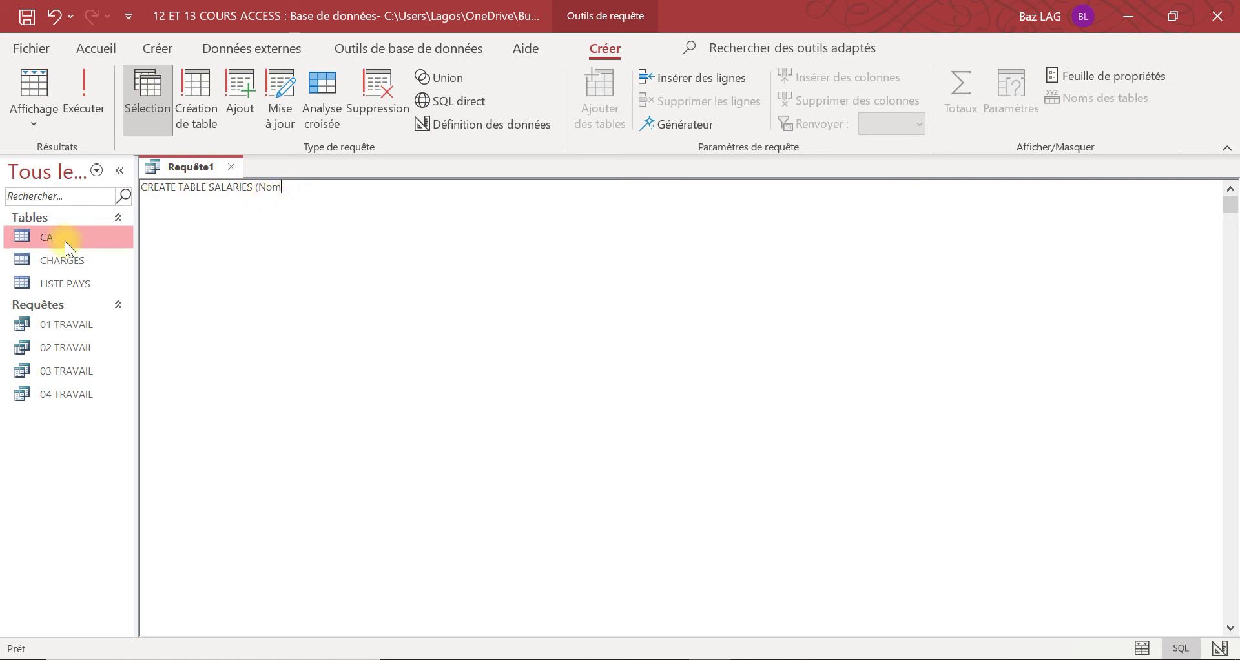
click(109, 43)
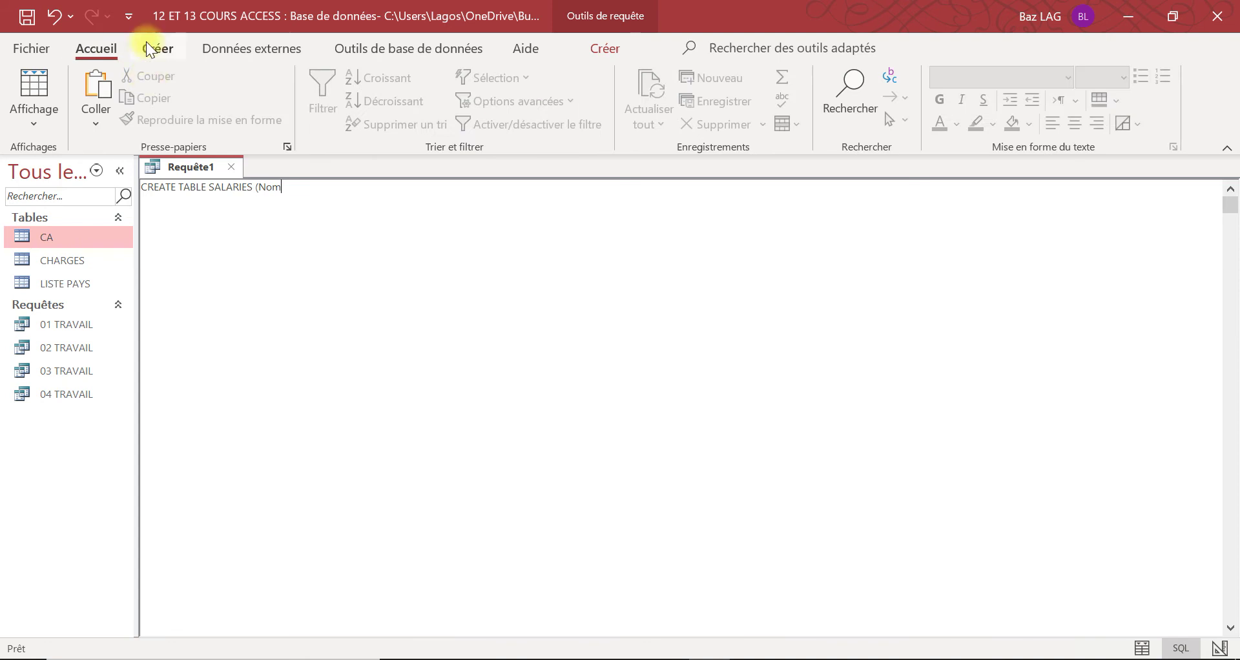
click(146, 43)
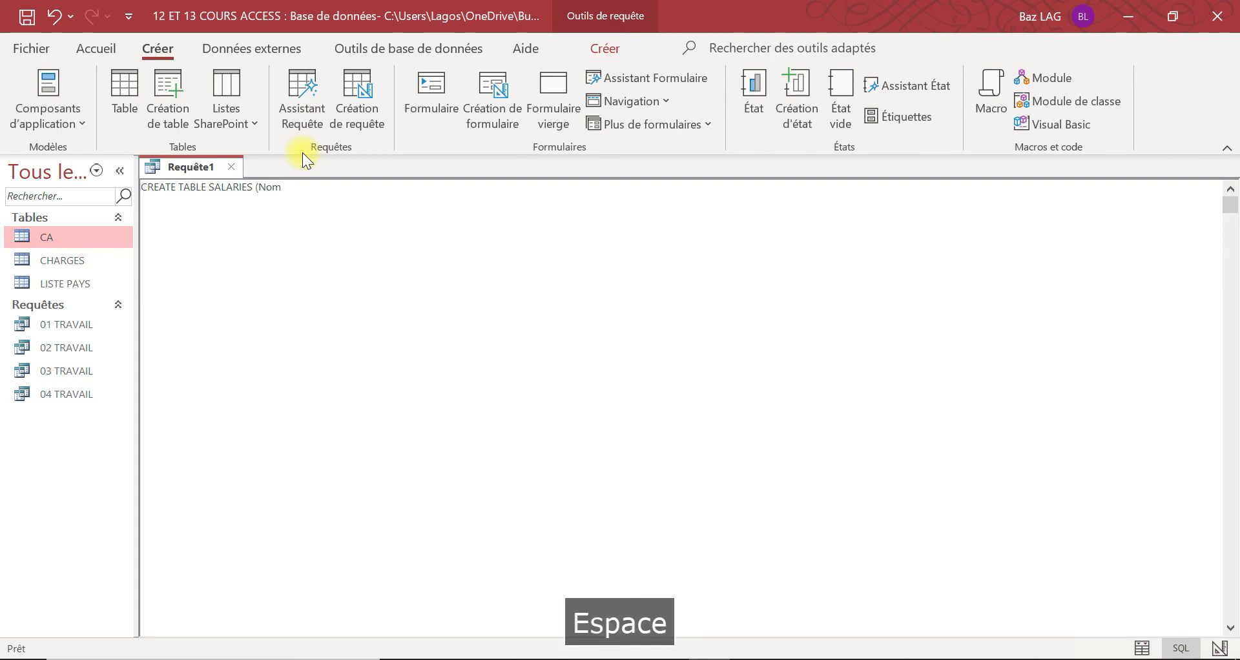
Declare the Nom field as CHAR(30) in the CREATE TABLE statement
key(Caps_Lock)
text(CH)
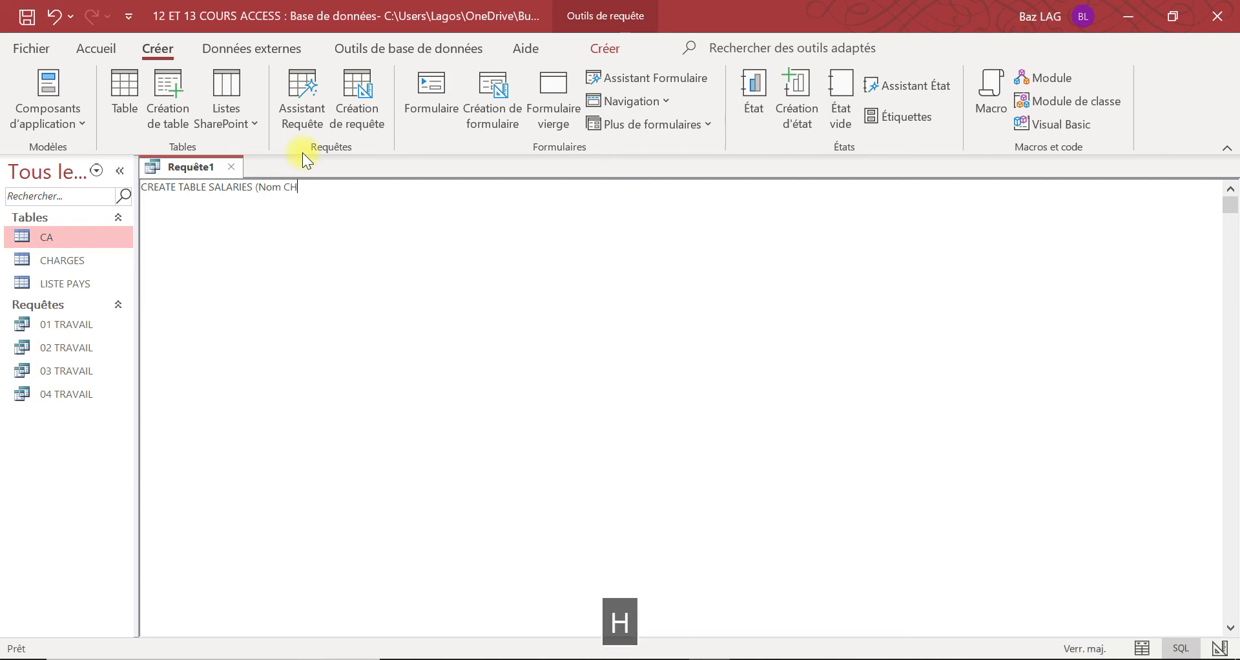
text(AR)
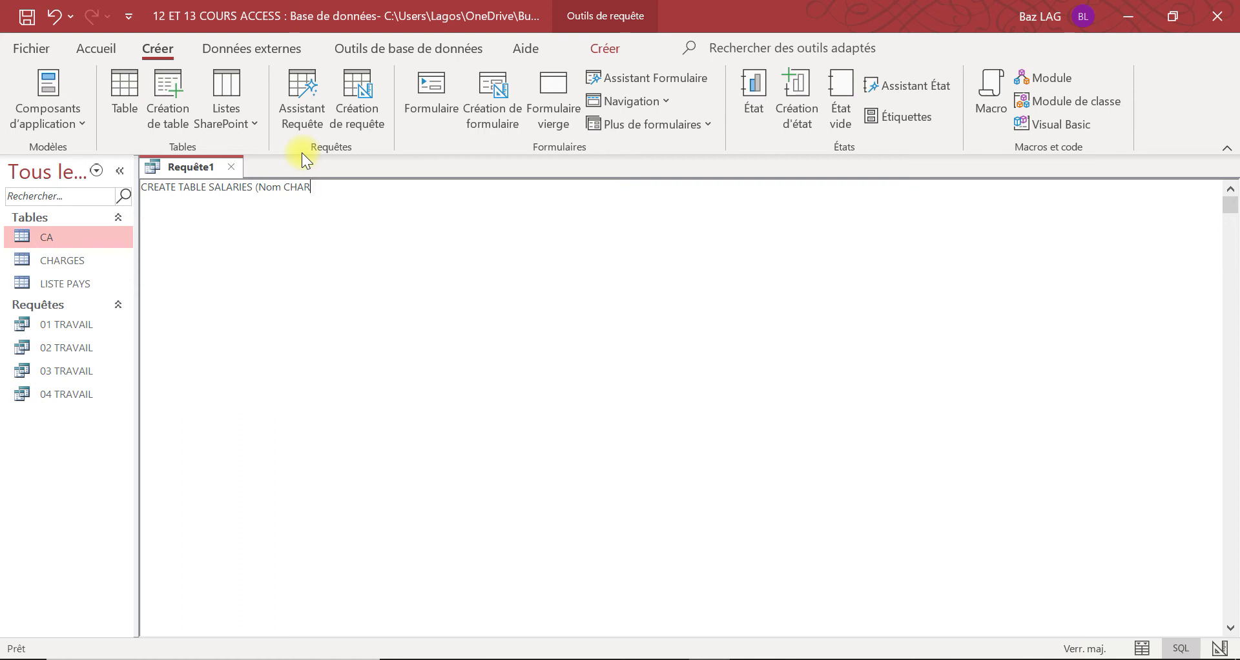
text(5)
key(Caps_Lock)
key(BackSpace)
text(()
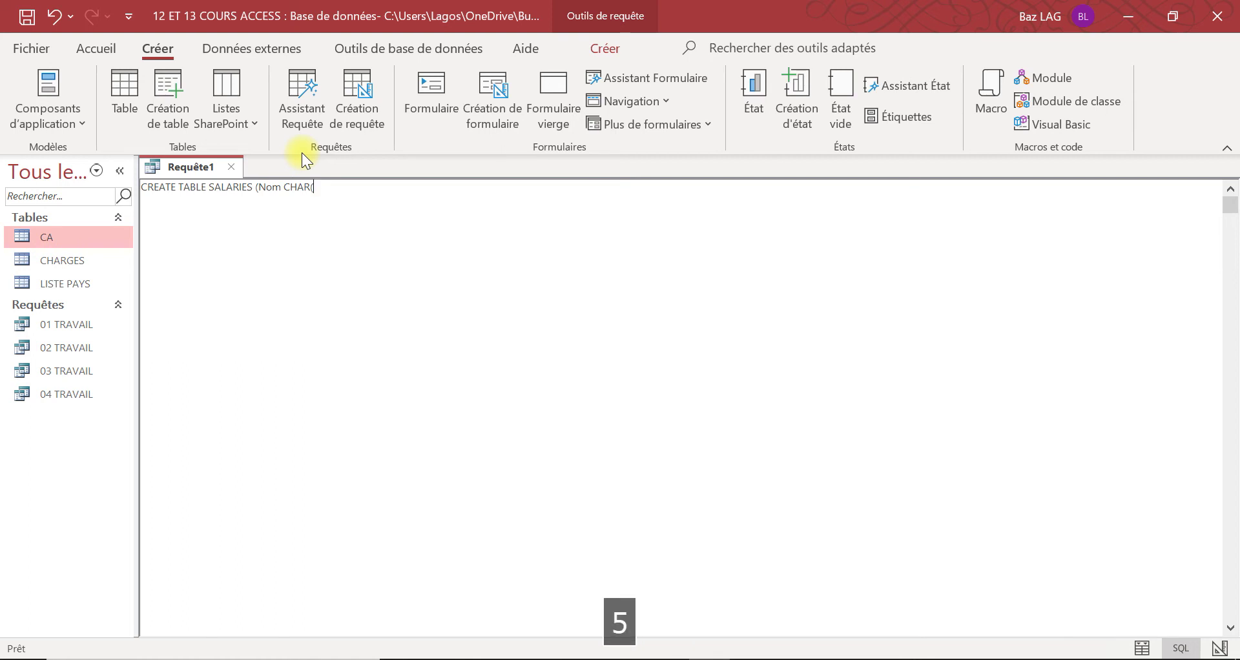
key(Caps_Lock)
text(30)
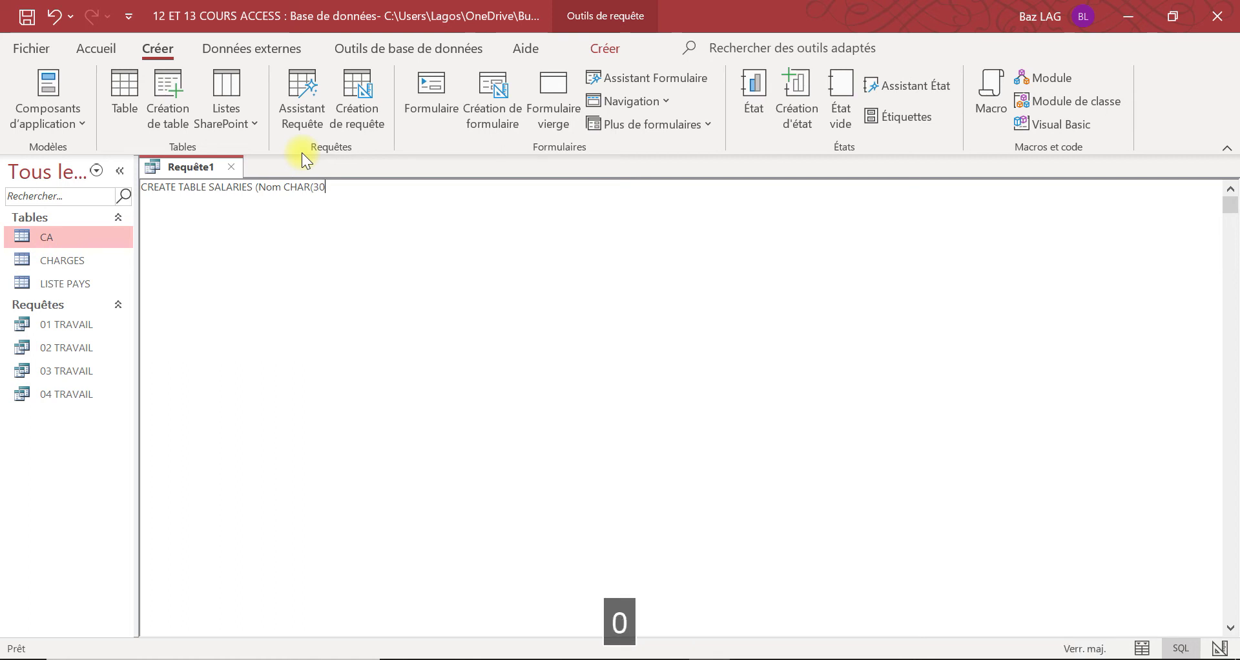
key(Caps_Lock)
text())
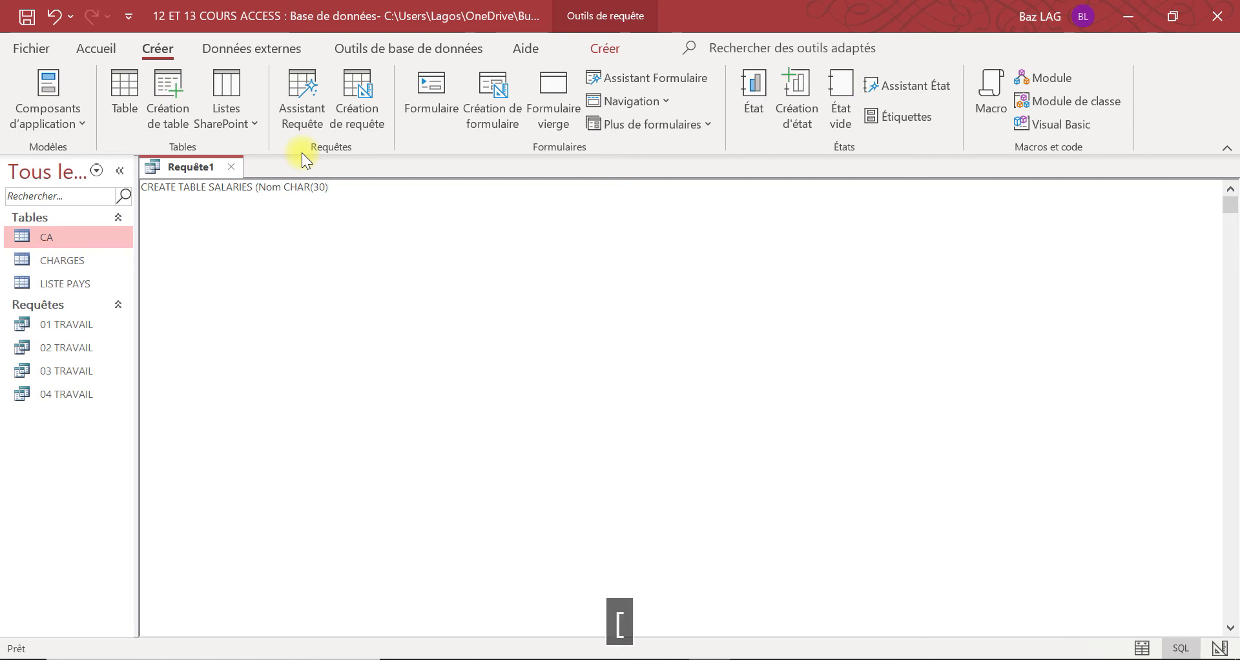
Add a second field, Prenom CHAR(90), separated from the Nom field by a comma
text(, P)
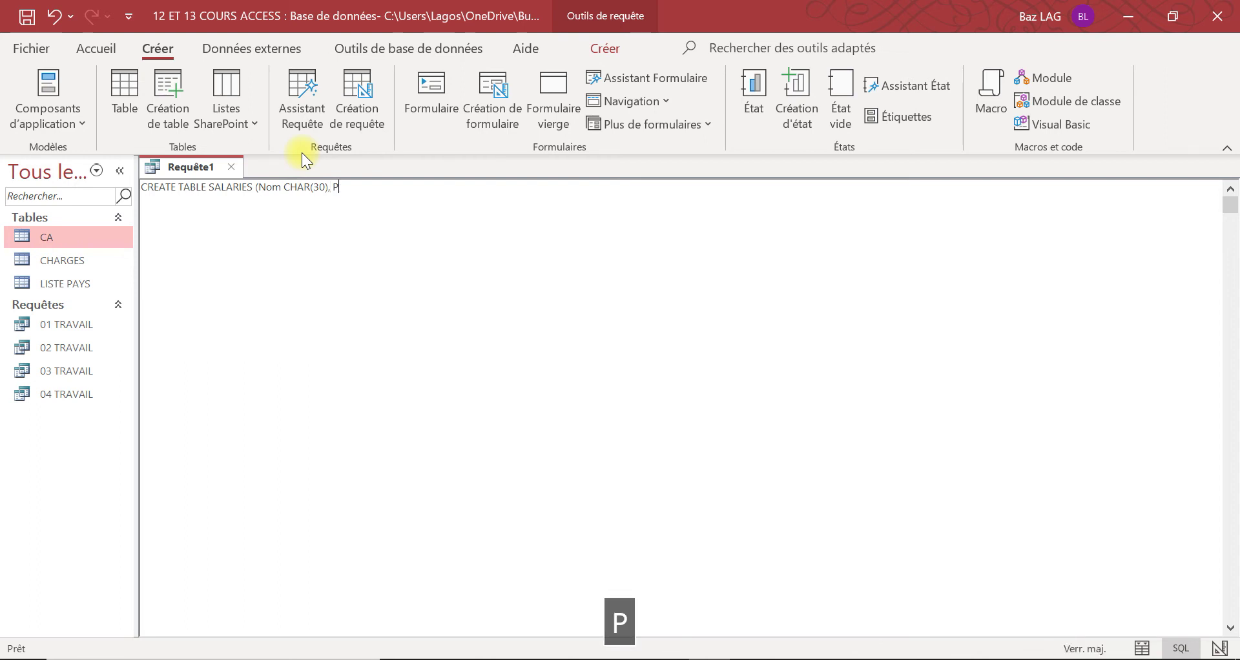
text(renom)
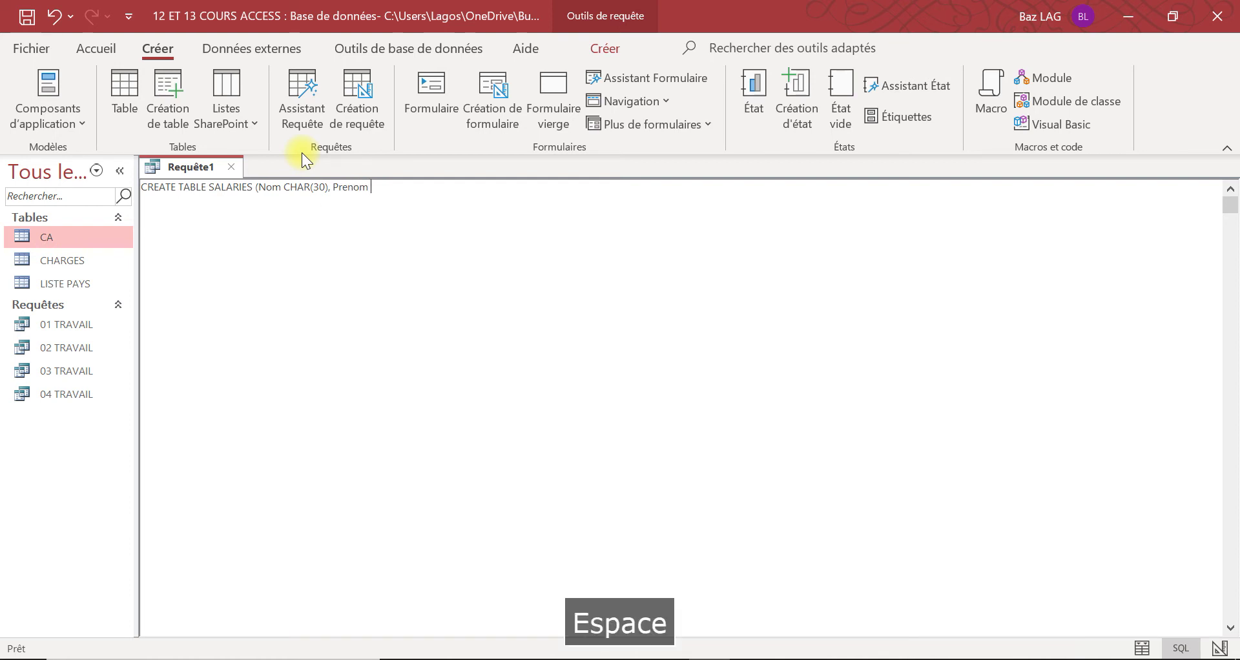
key(Caps_Lock)
text(CHAR)
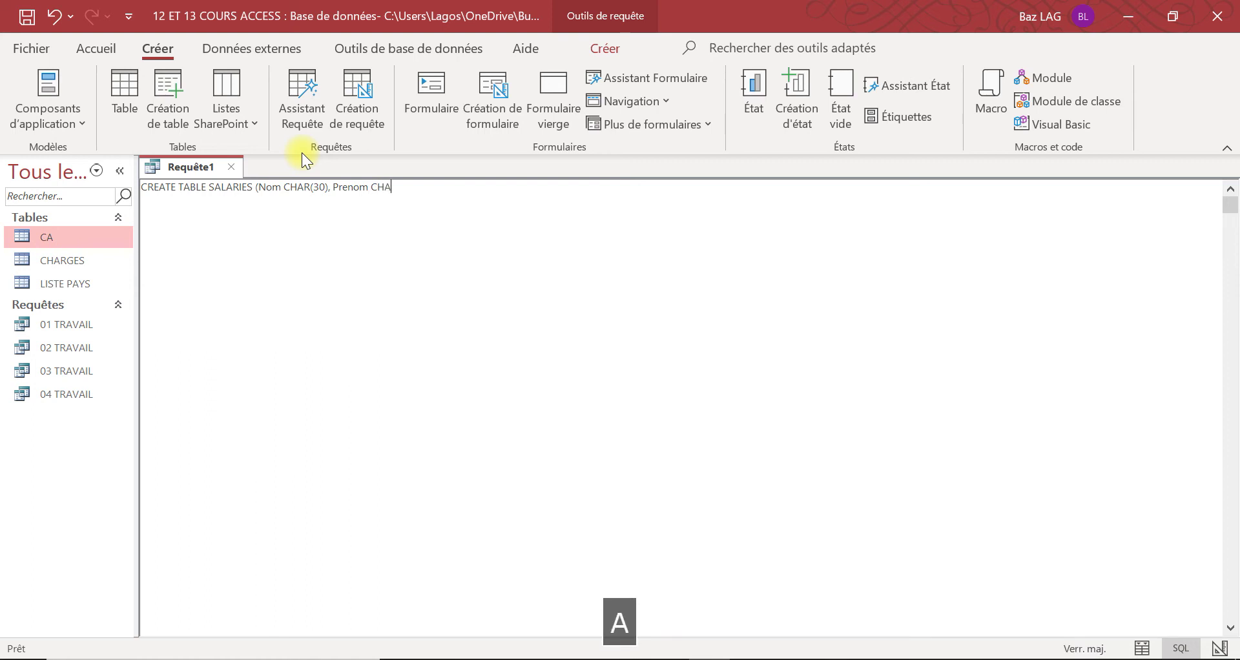
key(Caps_Lock)
text(()
key(Caps_Lock)
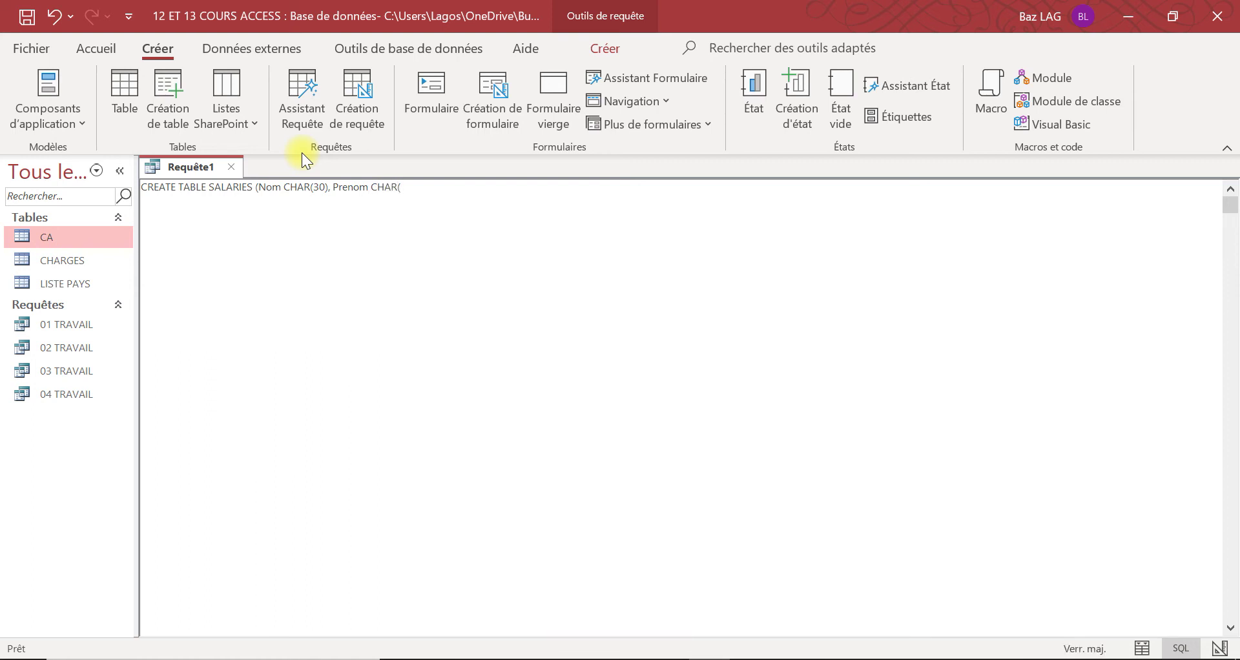
text(90)
key(Caps_Lock)
text())
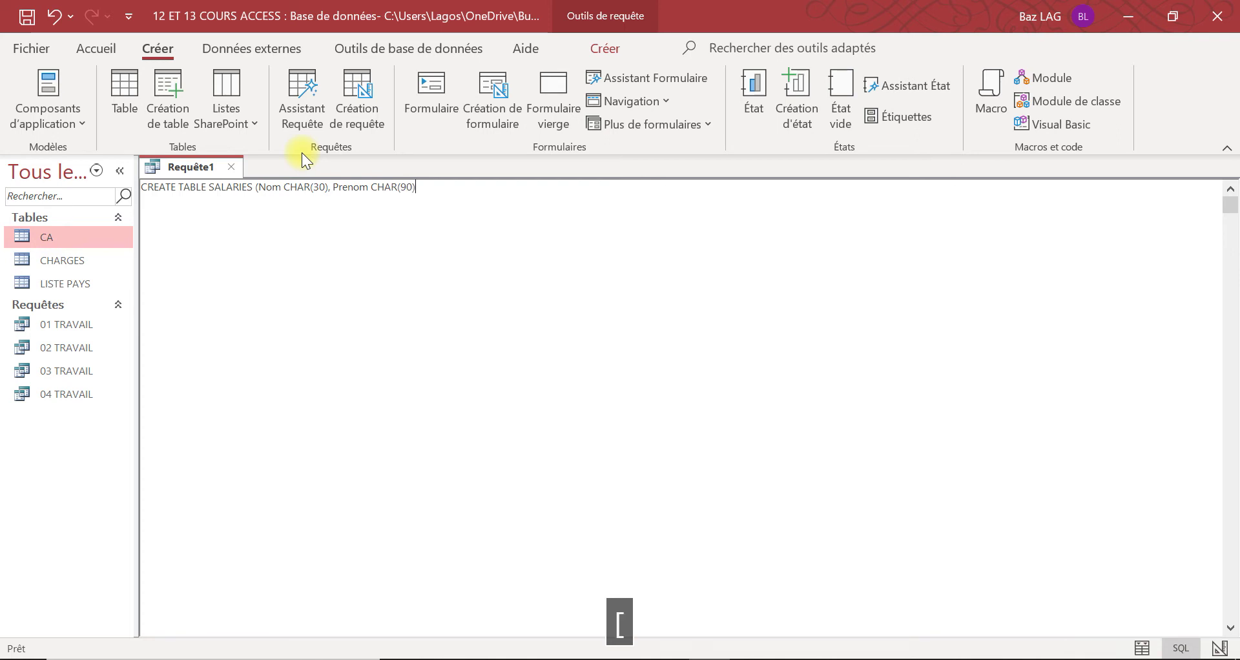
Add a comma after the Prenom definition and enter DATE_NAISSANCE as the third field name
text(,)
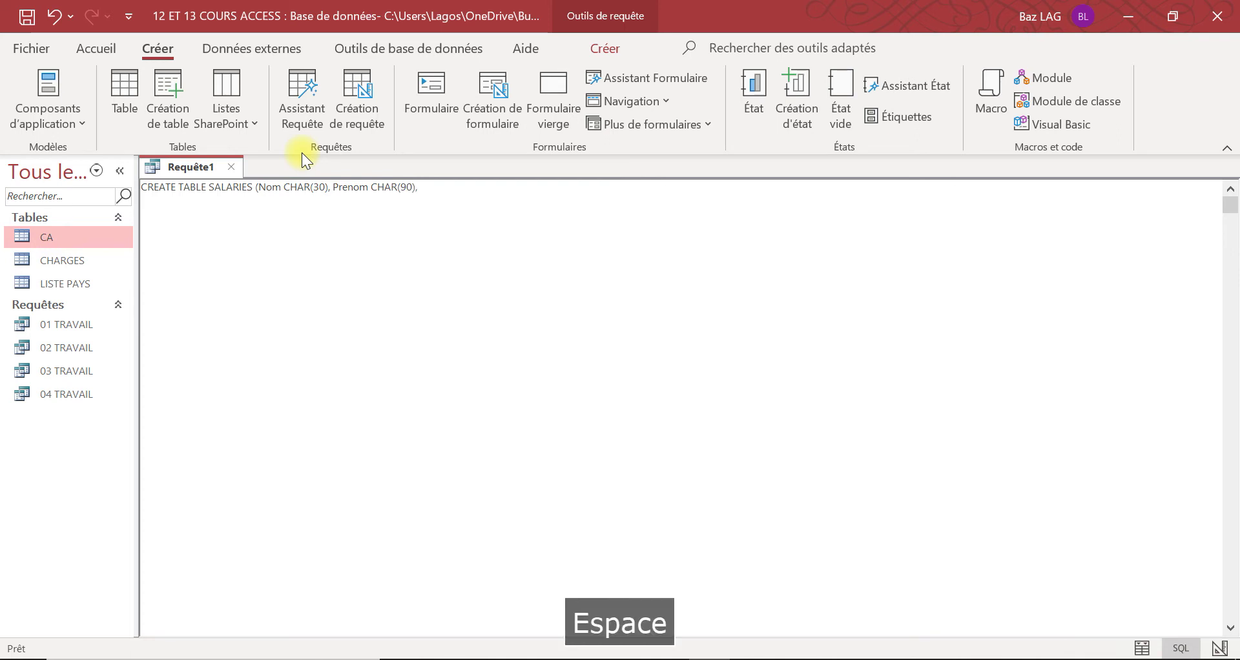
key(Caps_Lock)
text(DATE)
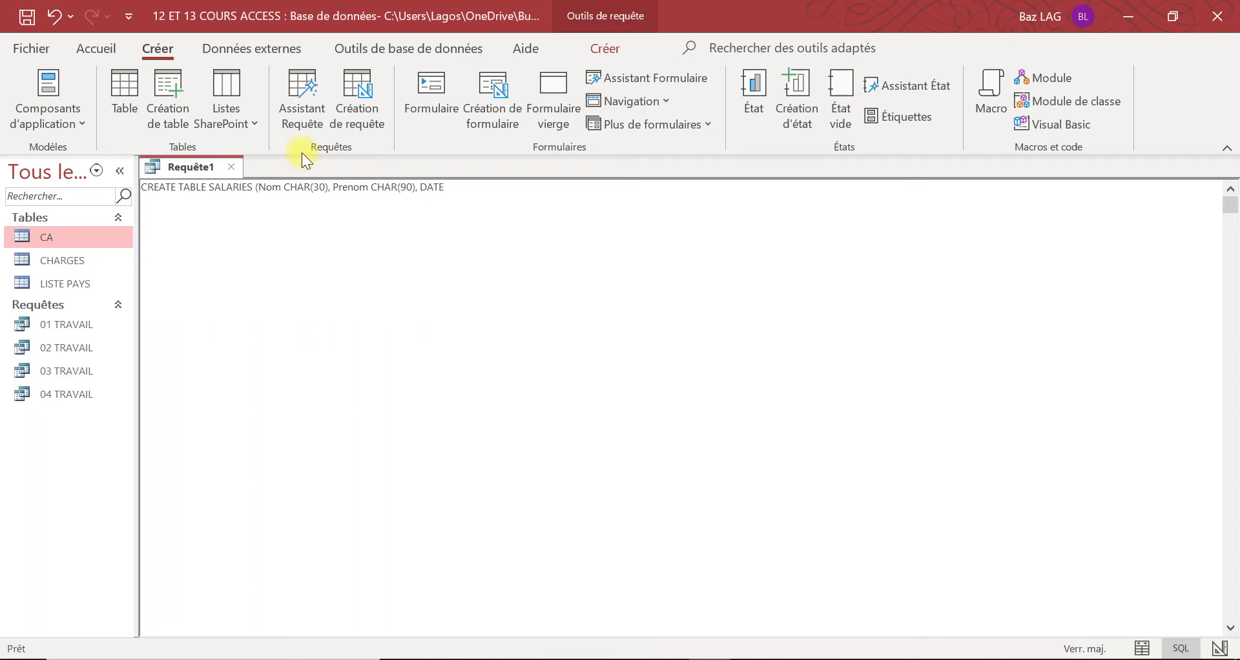
text(8)
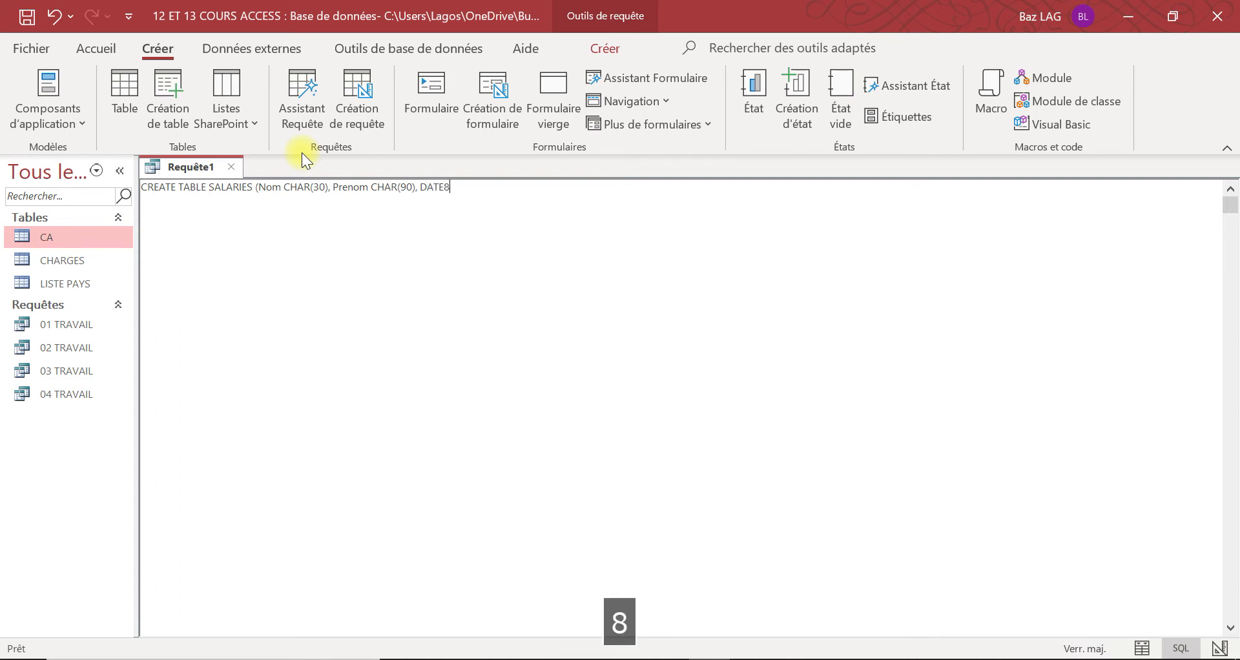
key(Caps_Lock)
key(BackSpace)
text(_)
key(Caps_Lock)
text(NAISSANCE)
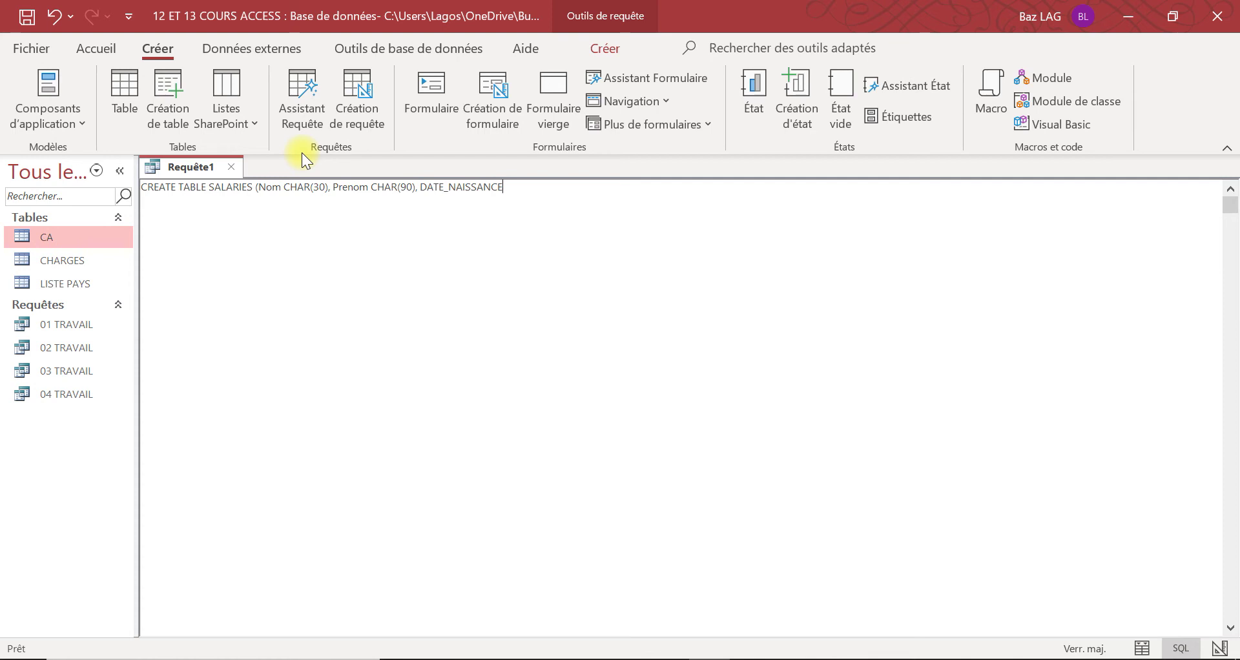
click(447, 188)
key(BackSpace)
click(587, 188)
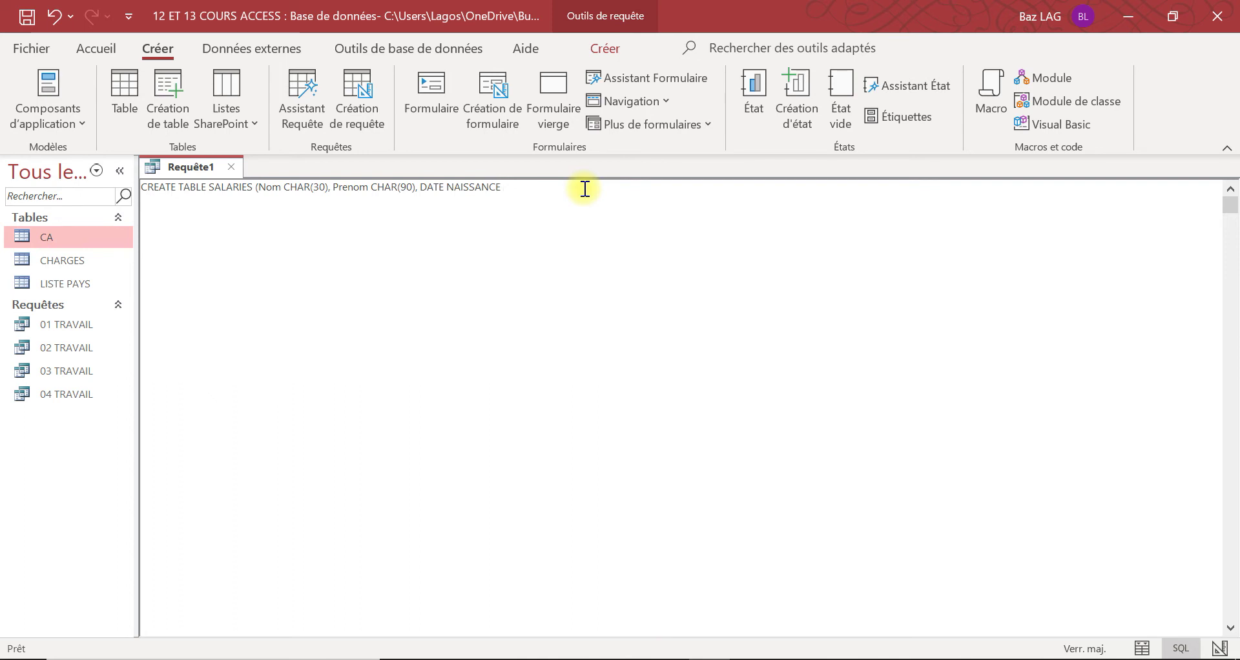
click(449, 188)
click(446, 192)
key(BackSpace)
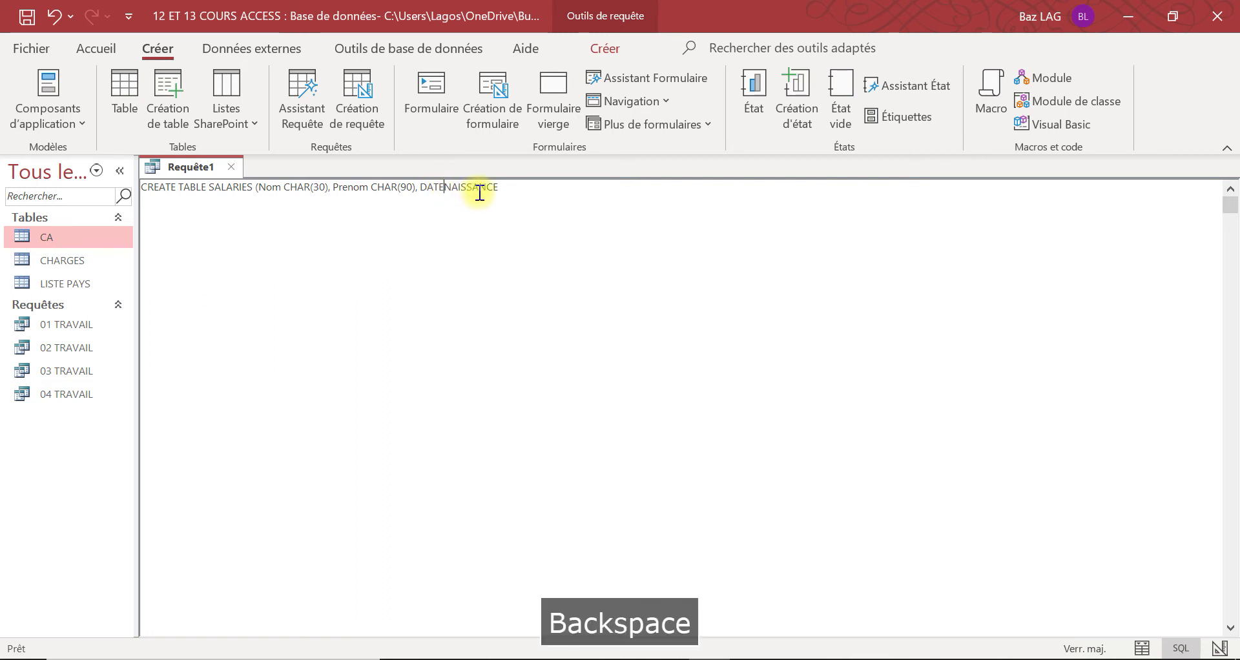
text(8)
key(BackSpace)
key(Caps_Lock)
text(_)
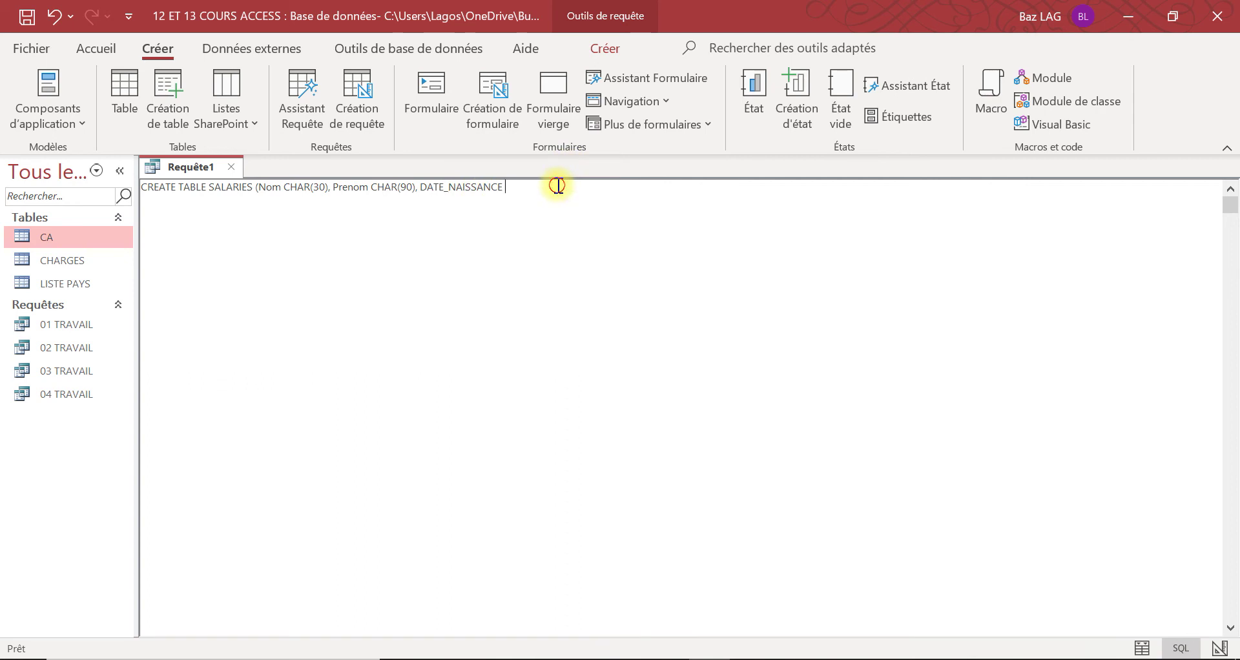
Declare the DATE_NAISSANCE field with the data type DATE in capitals
key(BackSpace)
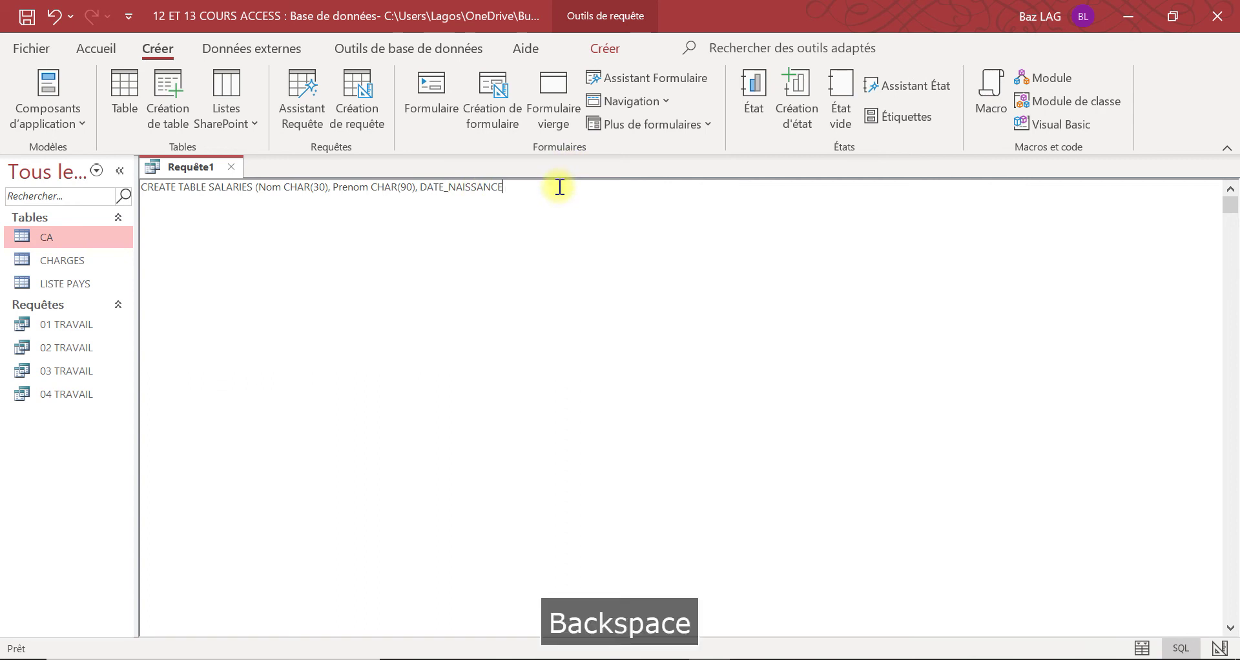
text(date)
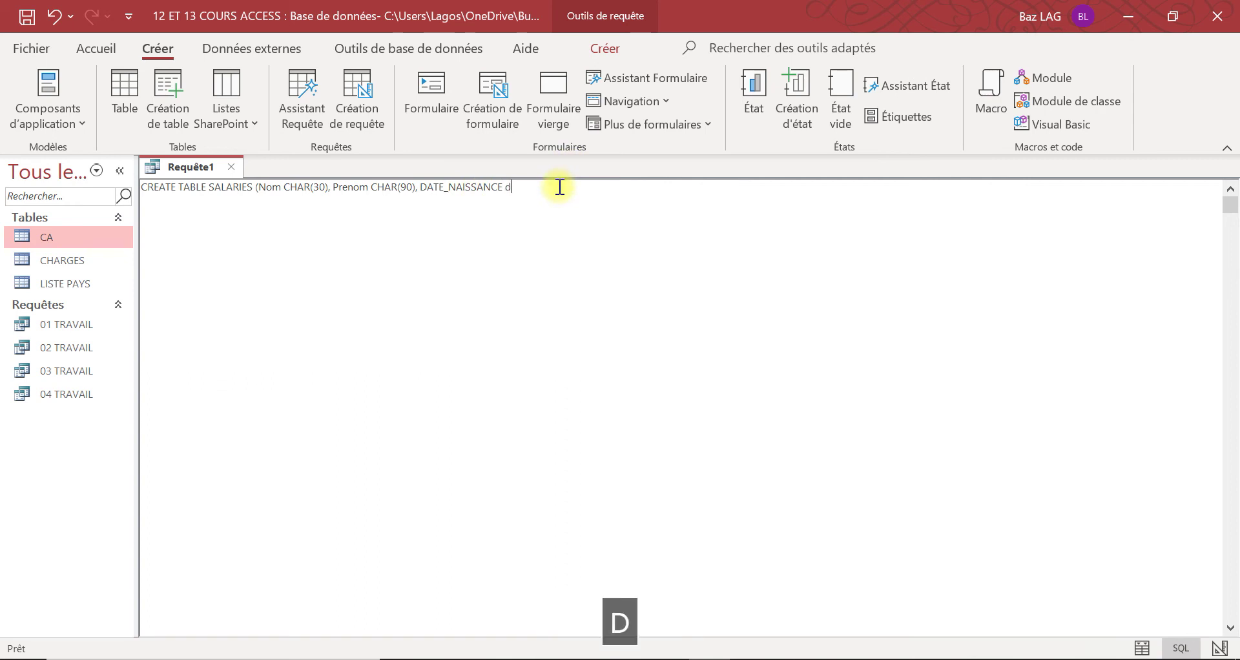
key(BackSpace)
key(BackSpace)
key(BackSpace)
key(BackSpace)
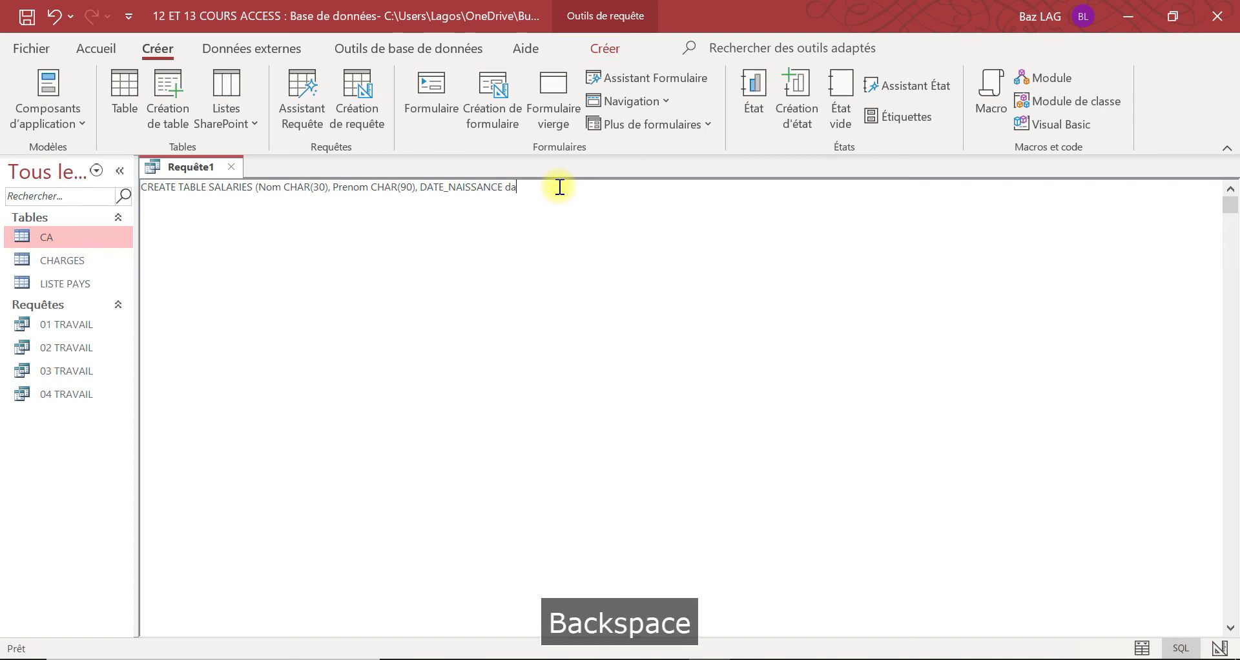
key(Caps_Lock)
text(DATE)
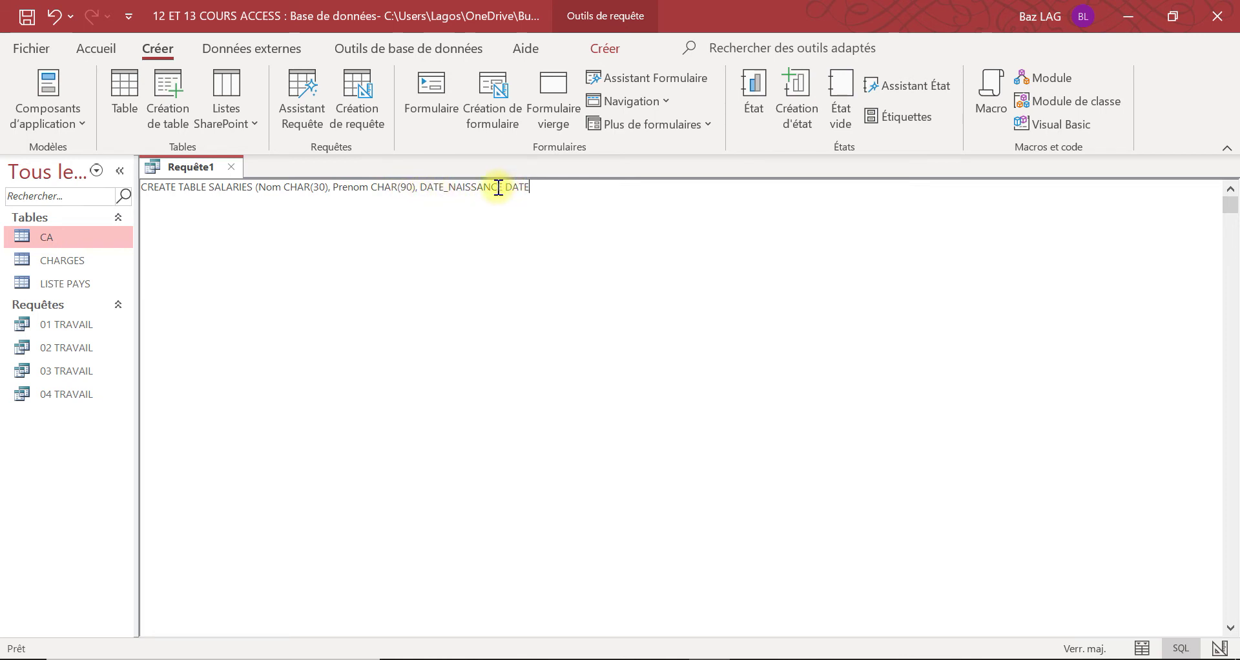
Add a comma after the DATE_NAISSANCE definition and enter LIEU_NAISSANCE as the following field name
text(?)
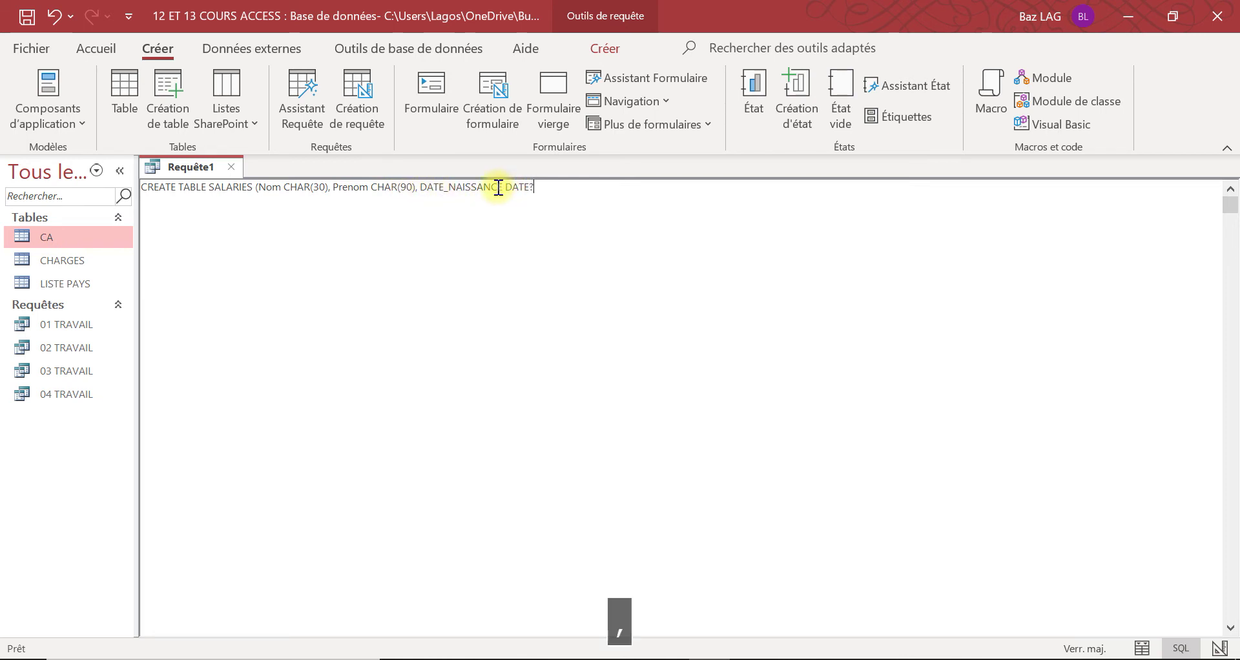
key(BackSpace)
key(Caps_Lock)
text(,)
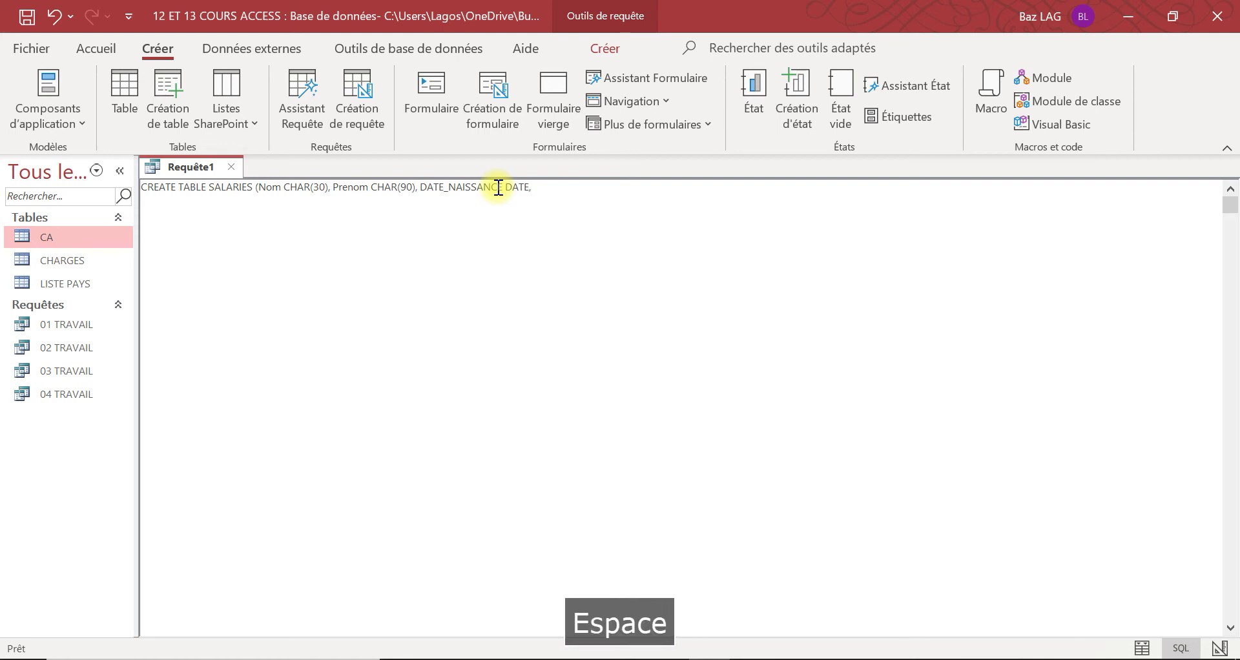
key(Caps_Lock)
text(LIE)
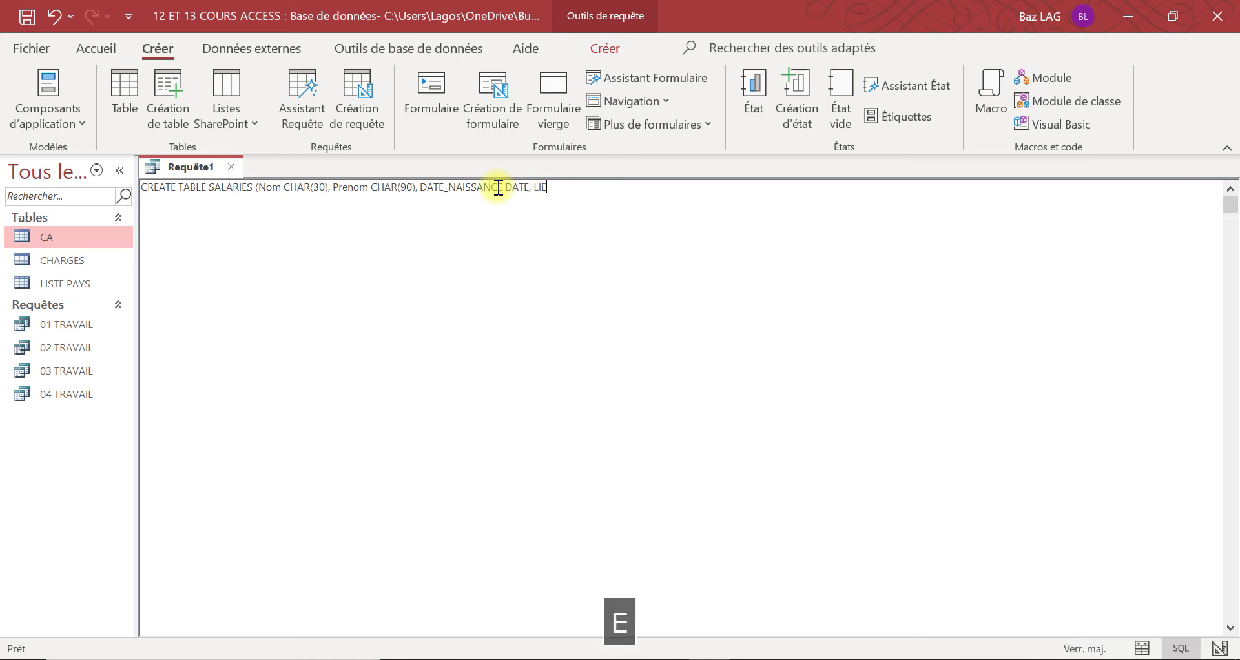
text(U8)
key(Caps_Lock)
key(BackSpace)
text(_)
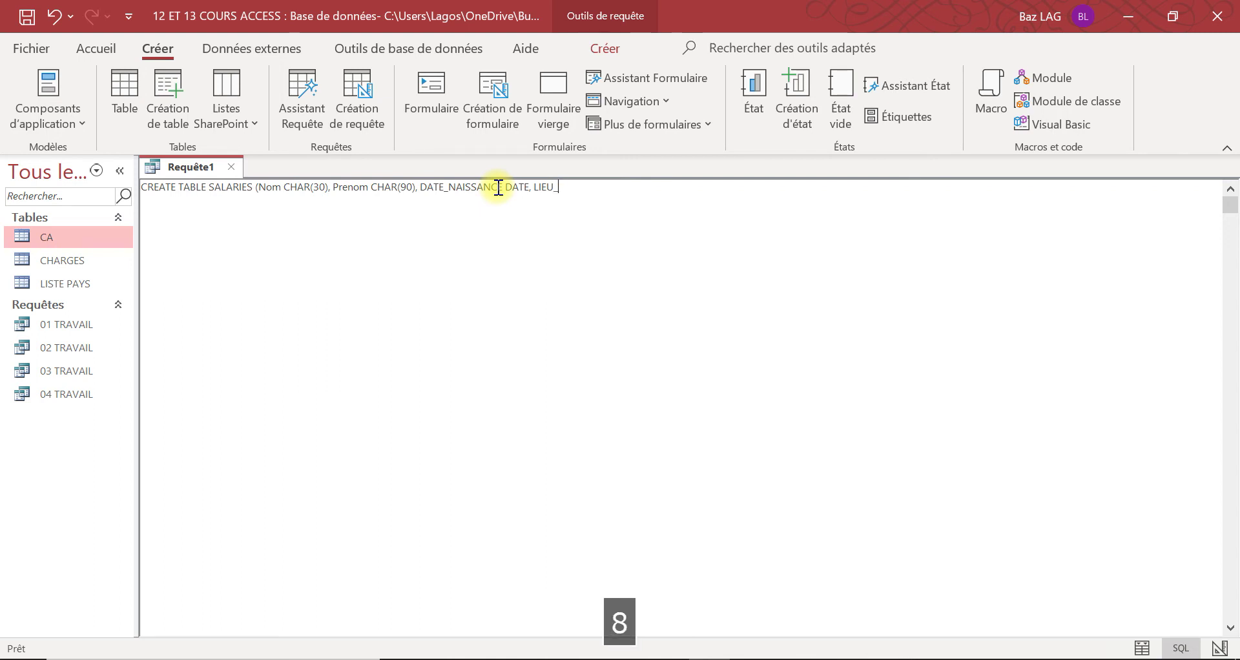
key(Caps_Lock)
text(NAISSANCE)
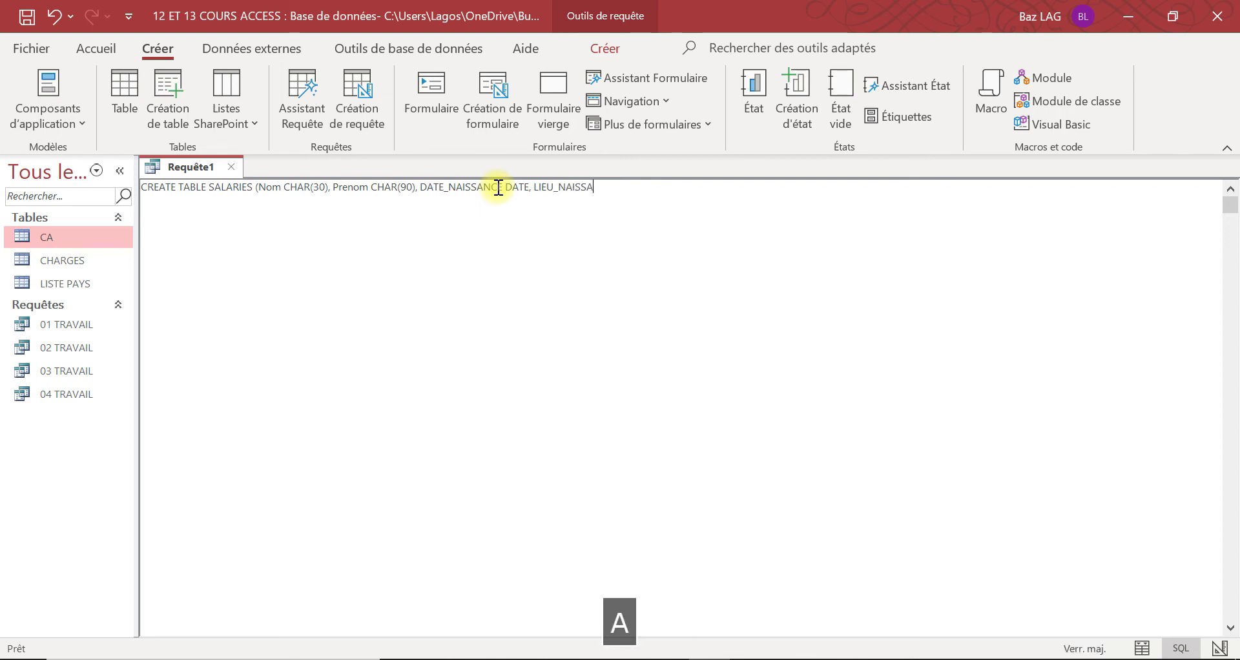
key(Caps_Lock)
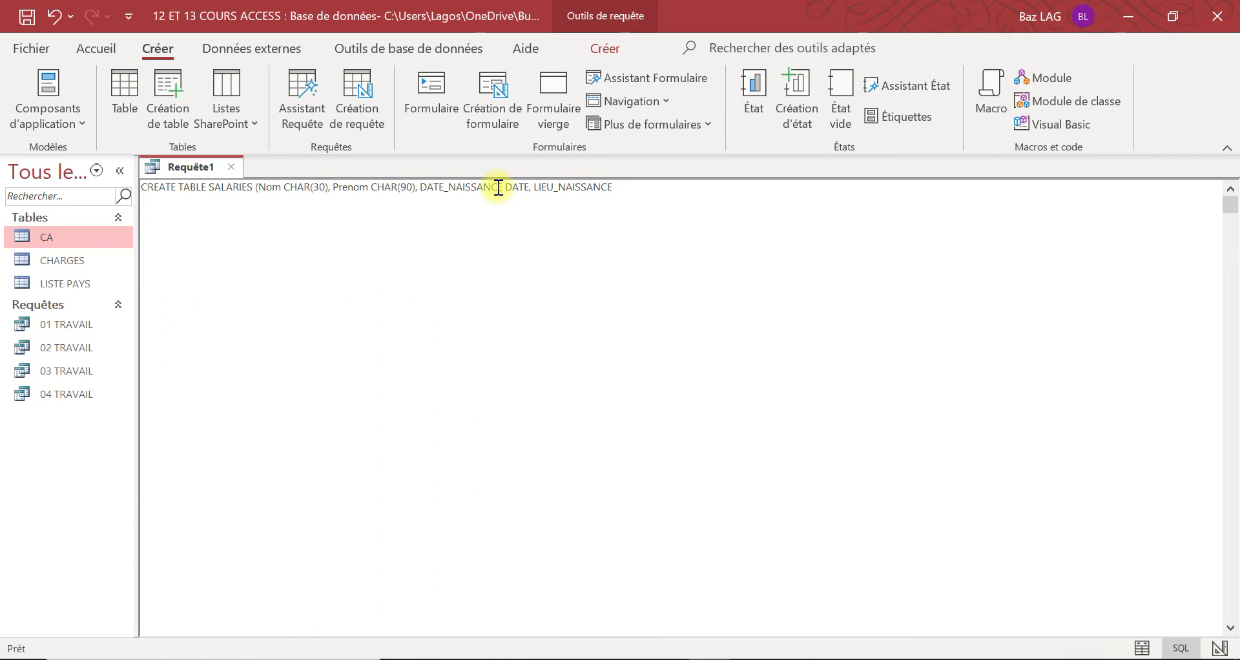
Declare the LIEU_NAISSANCE field as CHAR(40) and close its definition with a comma
text(c)
key(BackSpace)
key(Caps_Lock)
text(CHA)
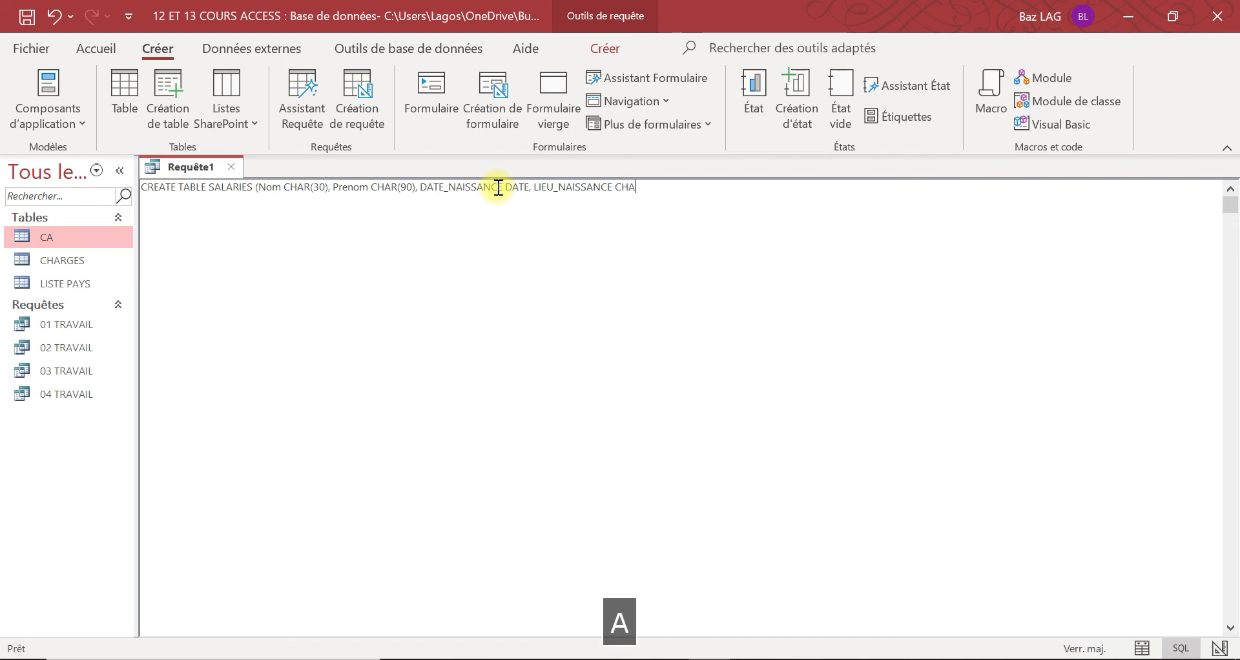
text(R)
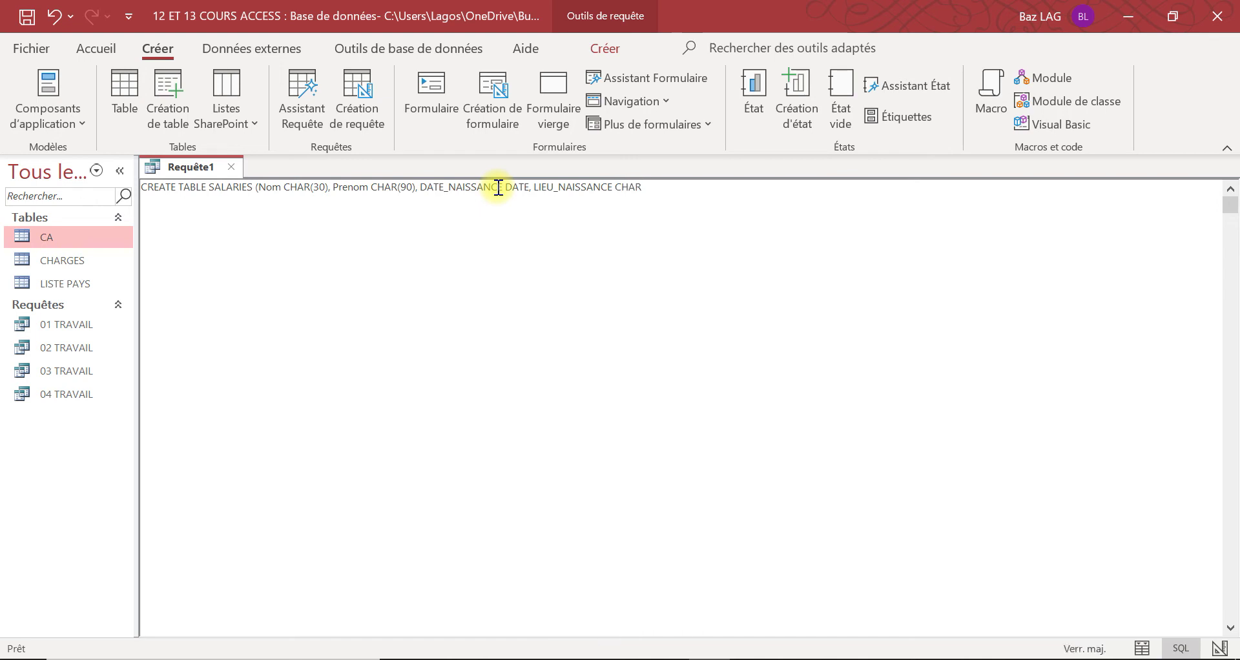
key(Caps_Lock)
text(()
key(Caps_Lock)
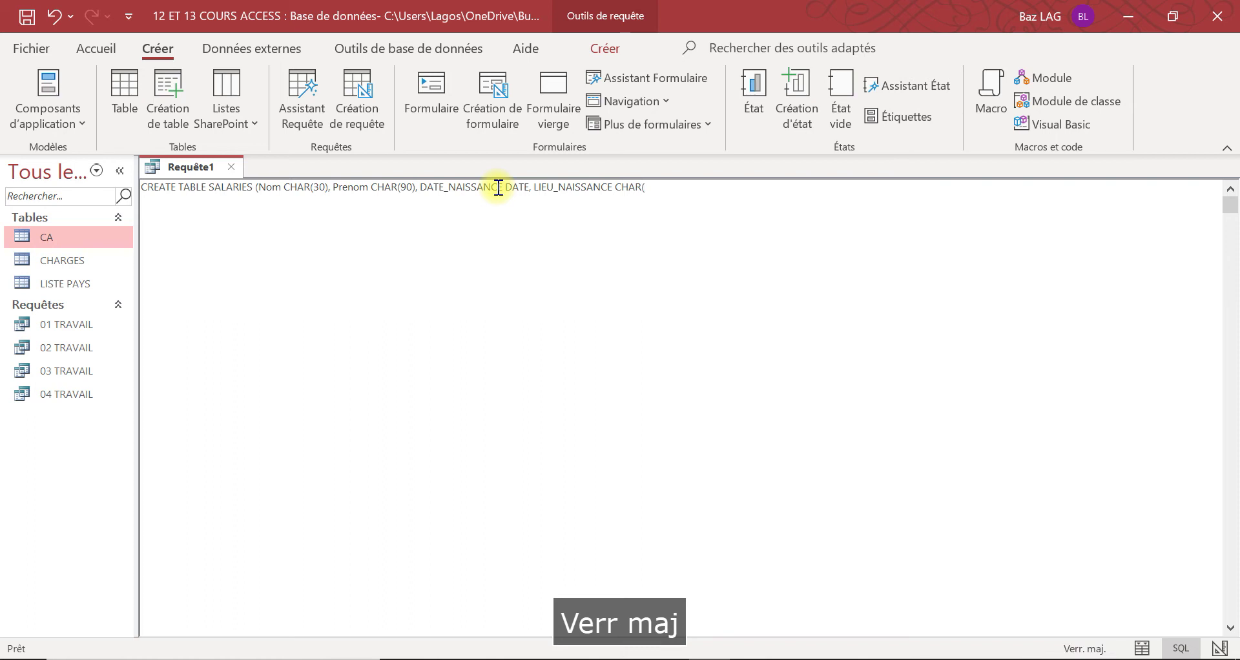
text(40)
key(Caps_Lock)
text())
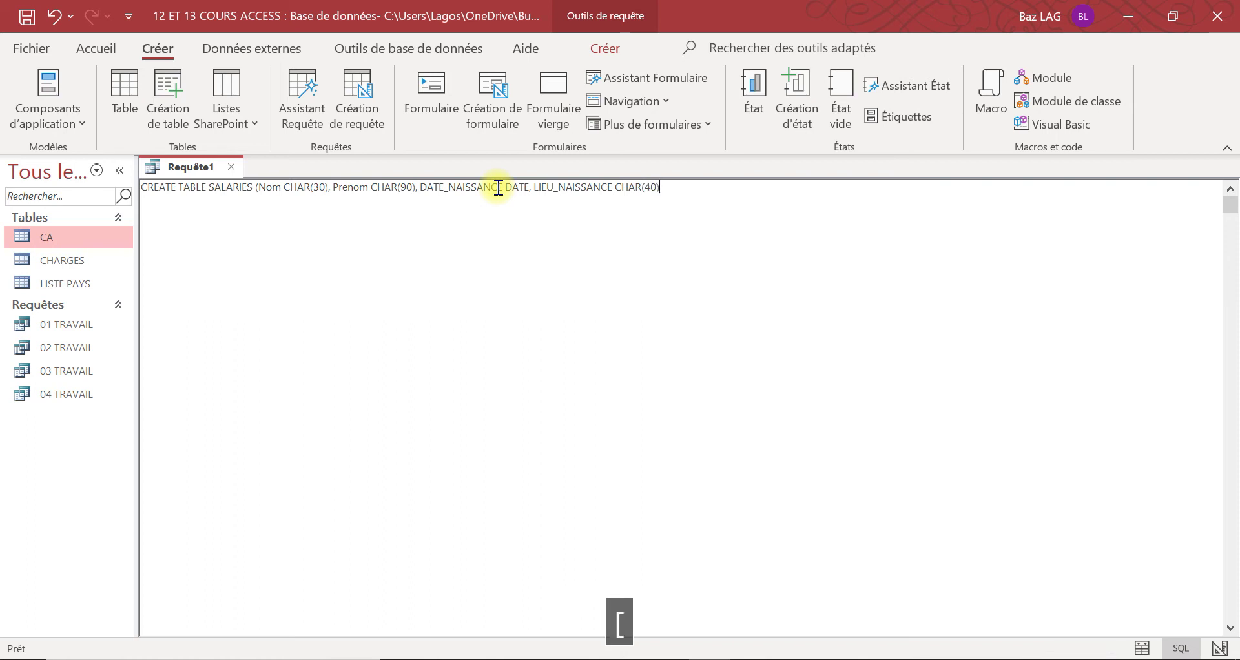
key(Caps_Lock)
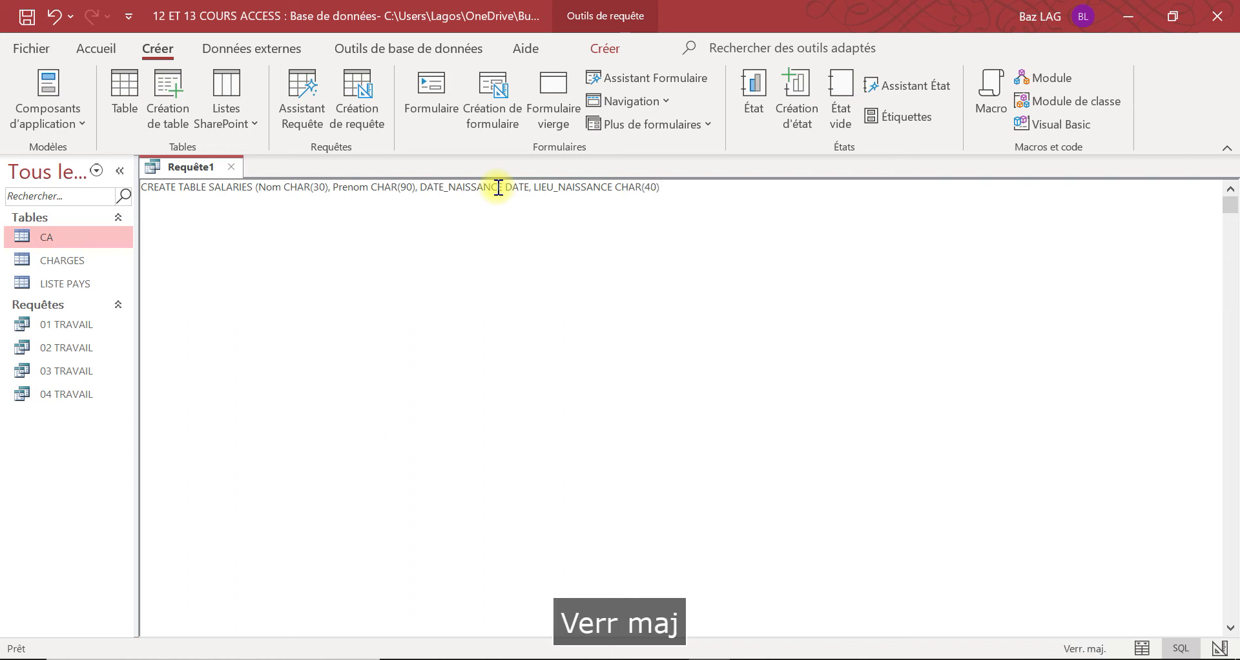
text(?)
key(BackSpace)
key(Caps_Lock)
text(,)
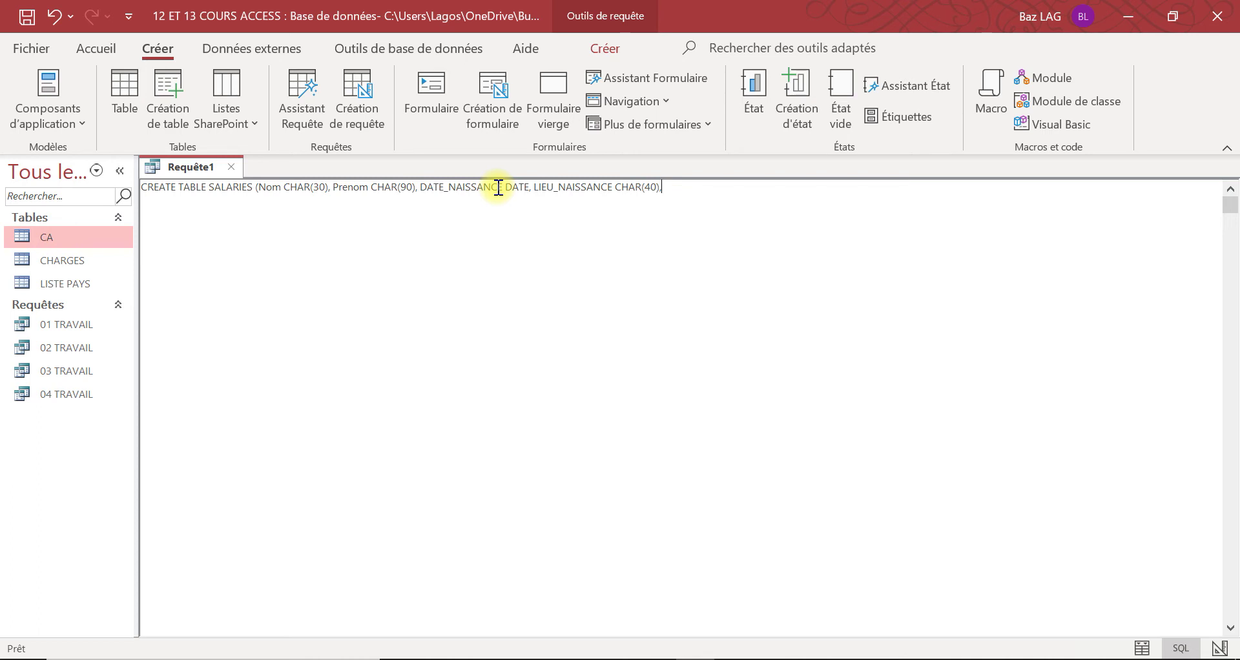
Start a new first field name with a capital N directly before Nom, inside the opening parenthesis
click(262, 188)
key(Caps_Lock)
text(N)
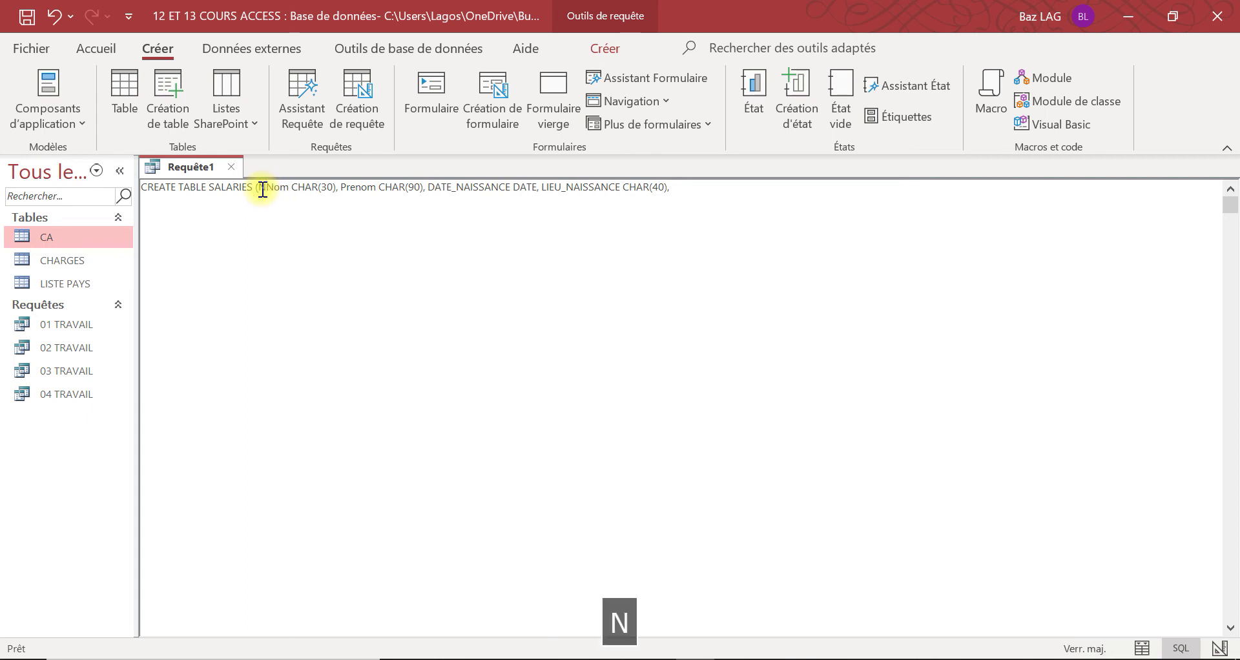
key(Caps_Lock)
text(_)
key(BackSpace)
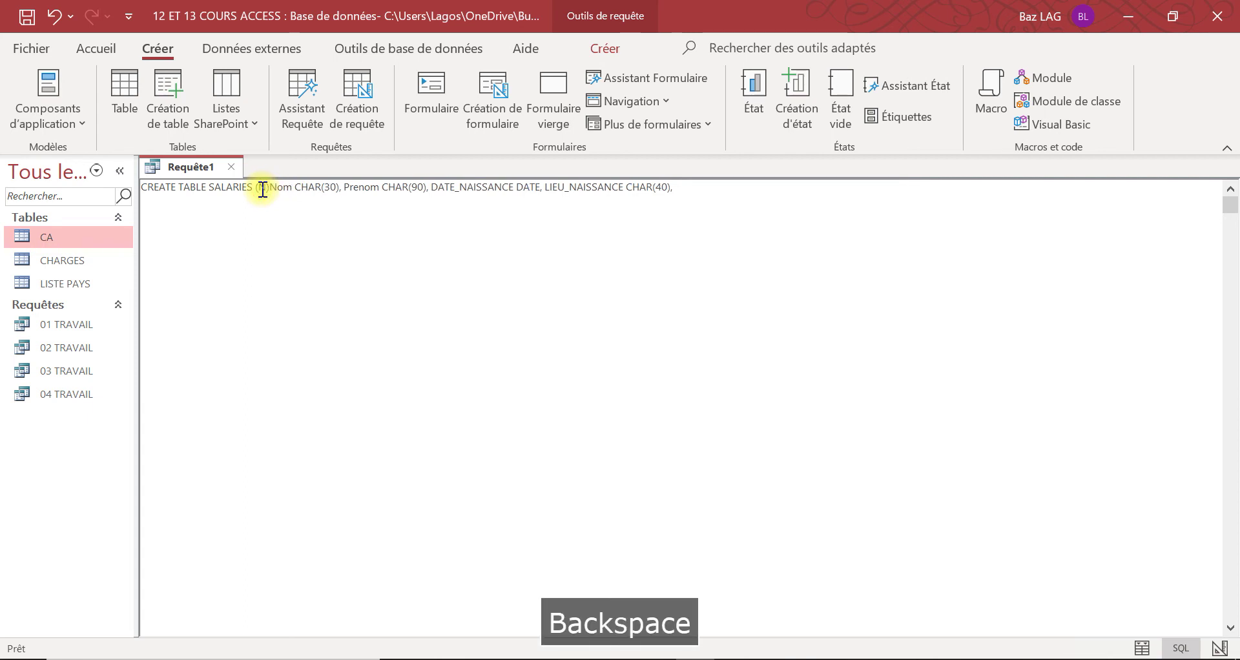
key(Caps_Lock)
text(°)
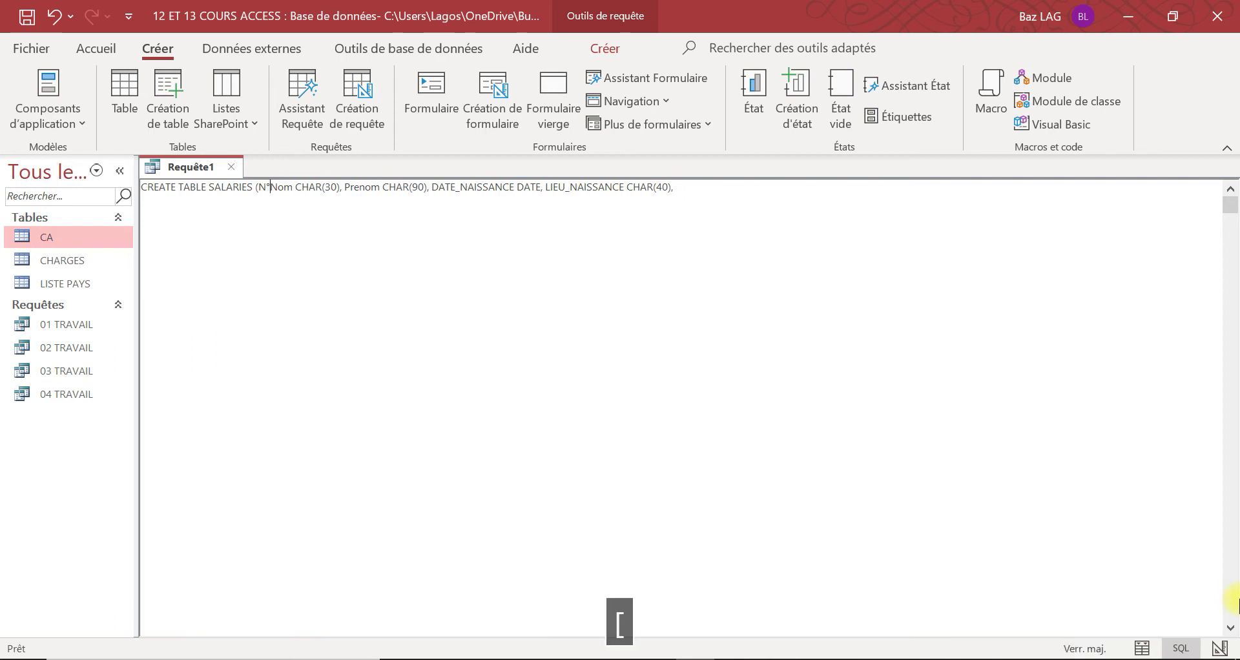
key(Caps_Lock)
key(Caps_Lock)
text(SALAR)
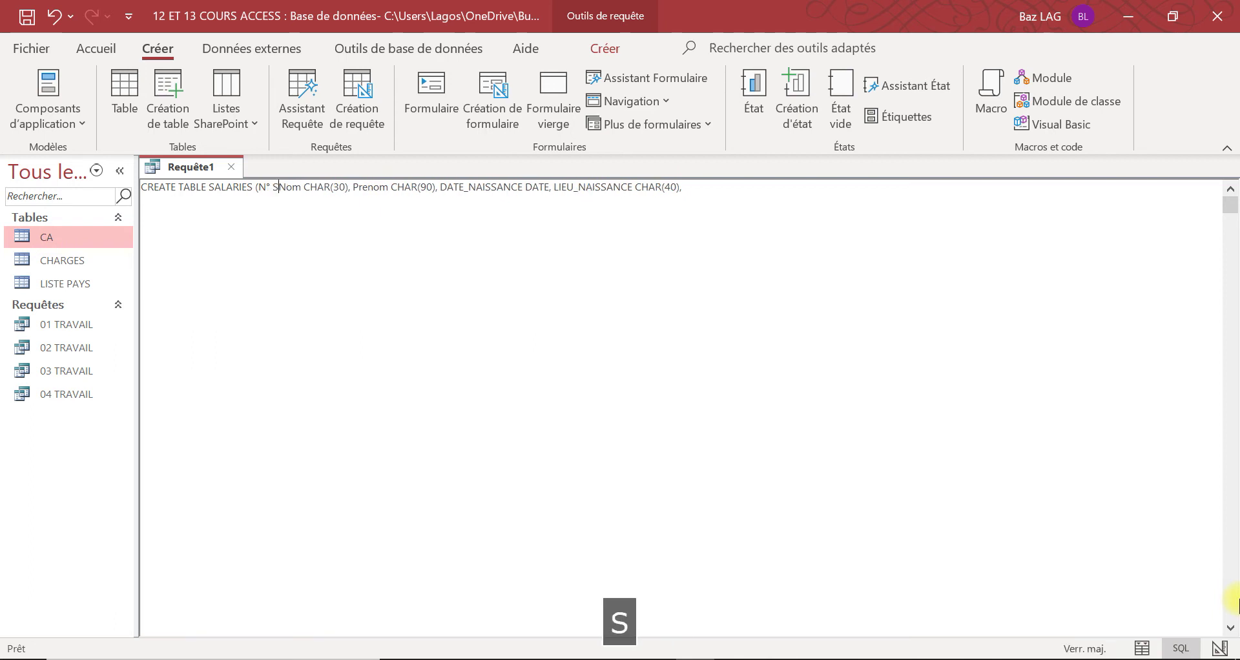
text(IE)
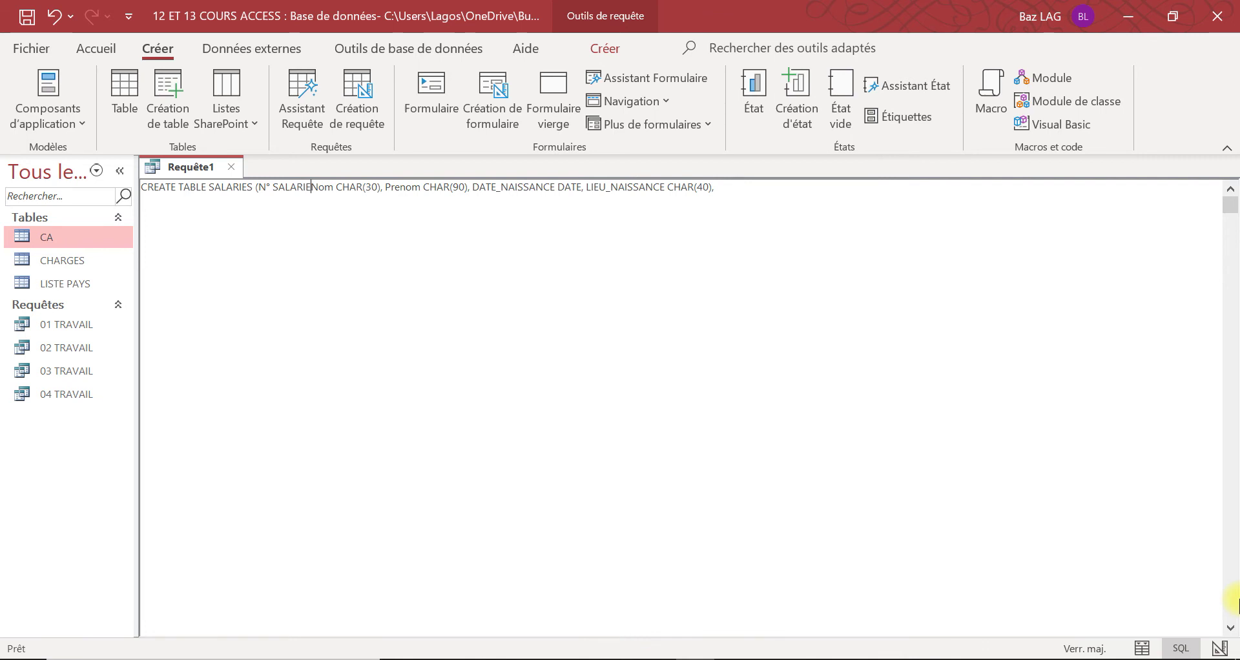
key(BackSpace)
key(BackSpace)
key(BackSpace)
key(BackSpace)
key(BackSpace)
key(BackSpace)
key(BackSpace)
key(BackSpace)
key(BackSpace)
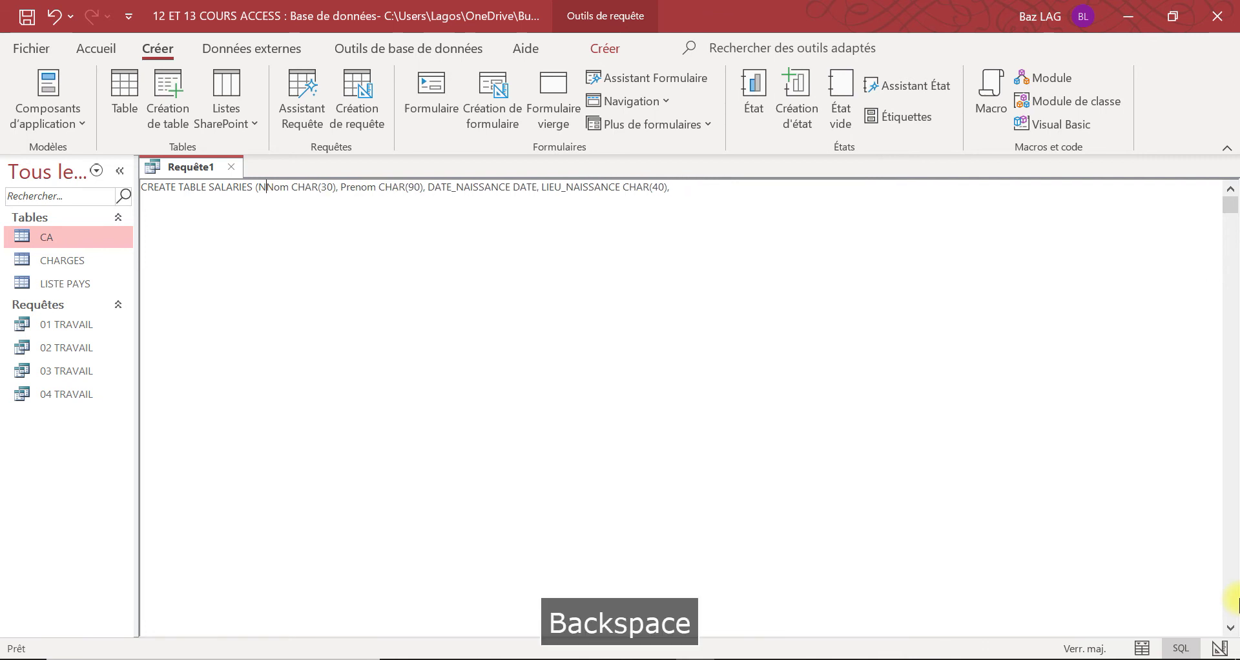
Complete the new first field name as NUM_SALARIE
text(UM)
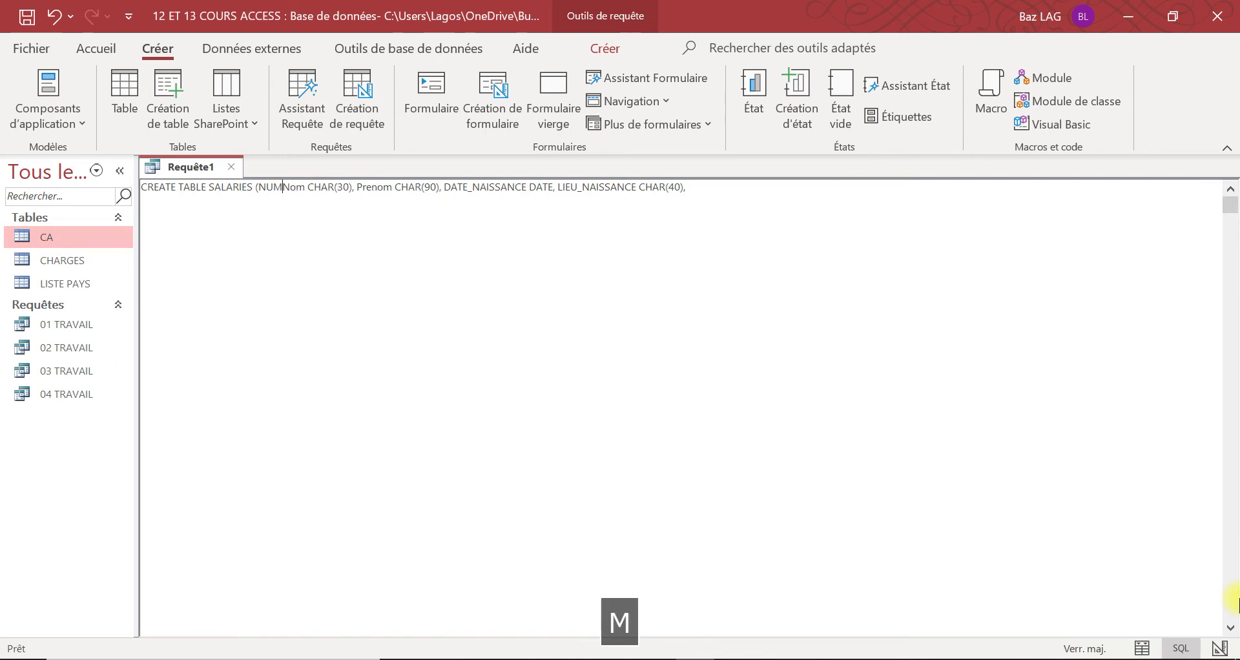
text(_)
key(BackSpace)
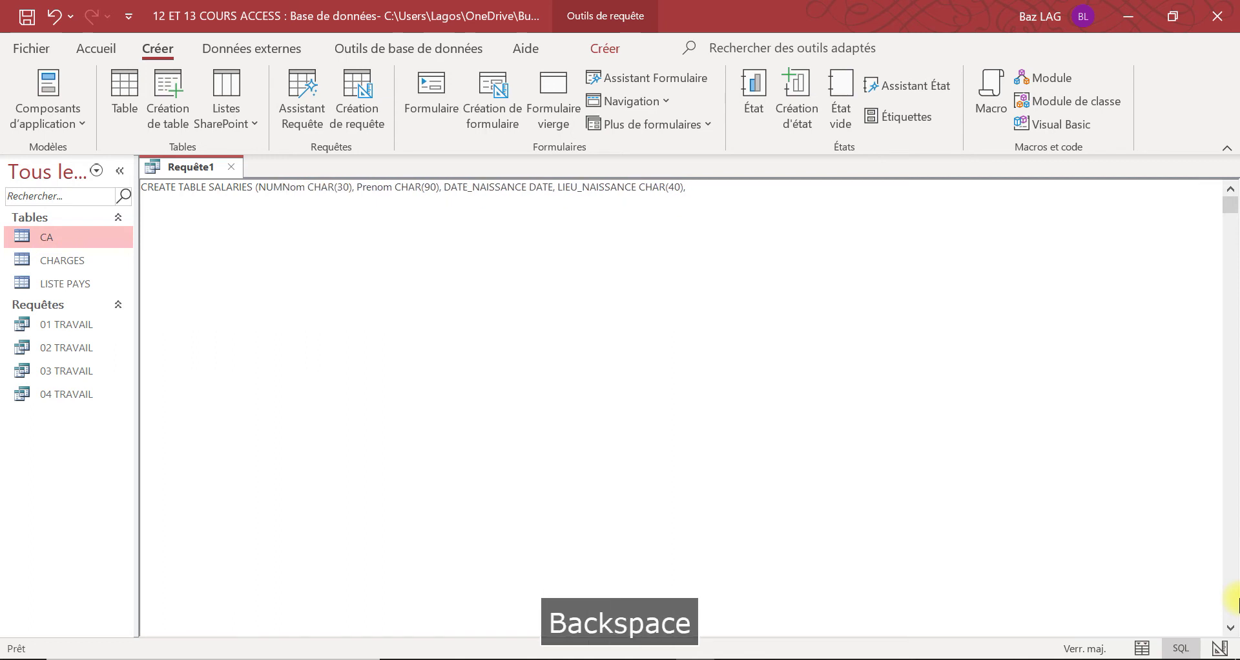
text(8)
key(BackSpace)
key(Caps_Lock)
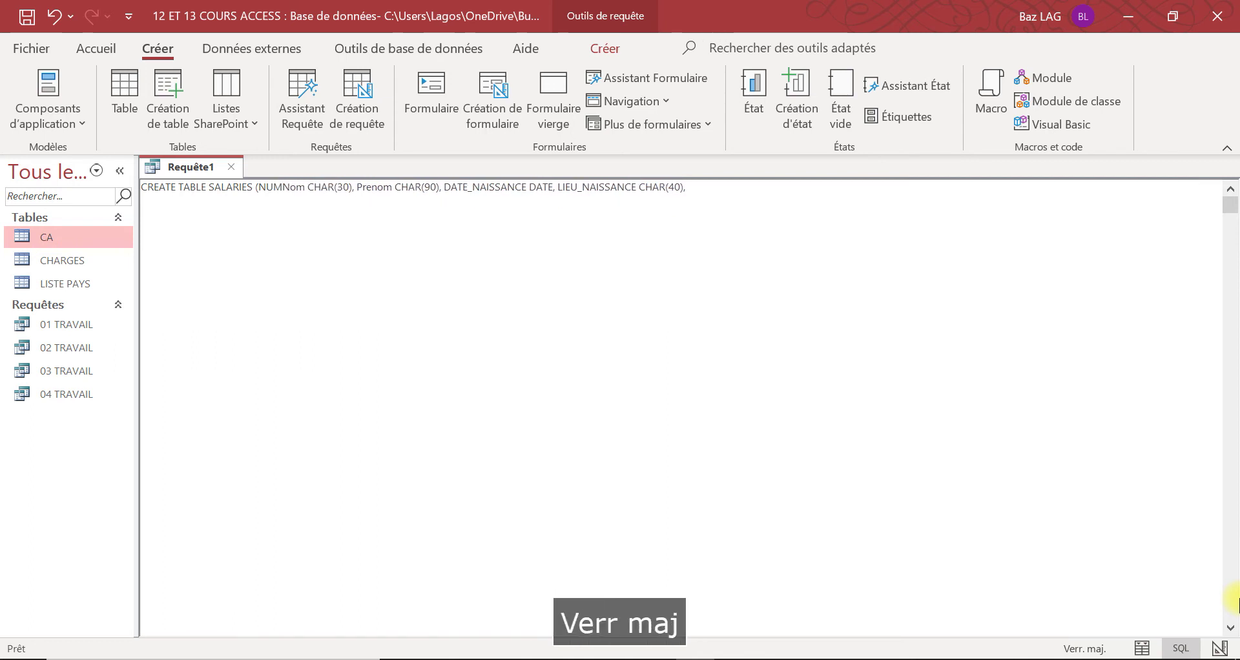
text(_)
key(Caps_Lock)
text(S)
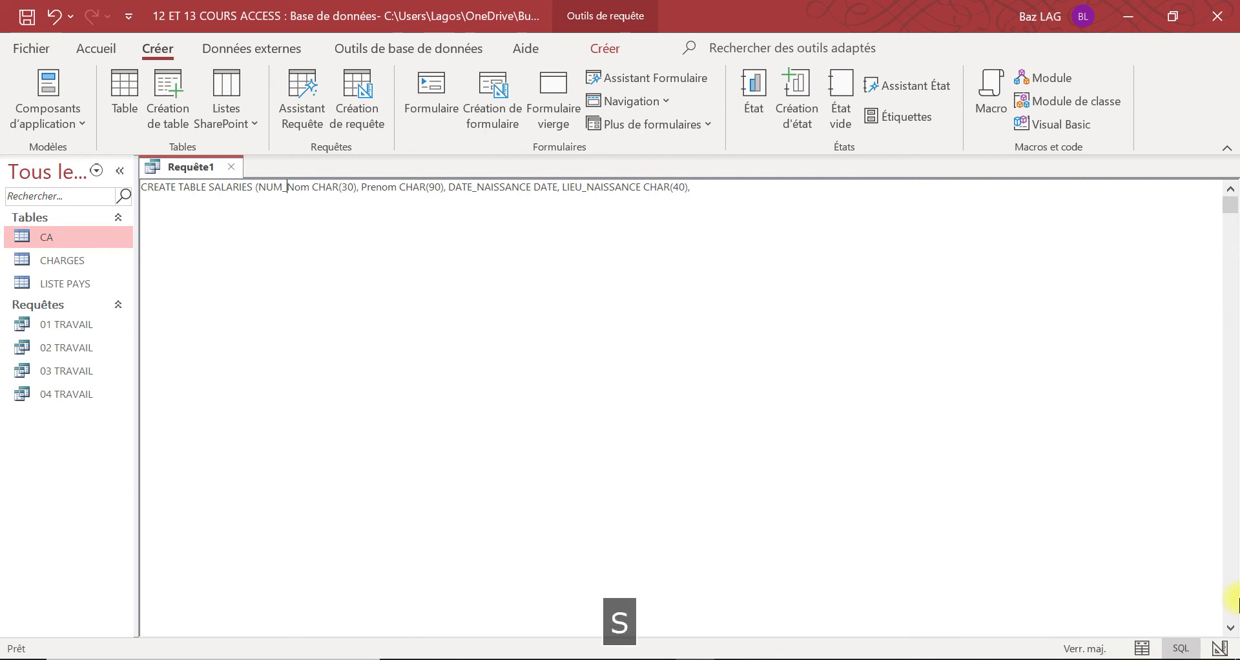
text(ALARIES (NU)
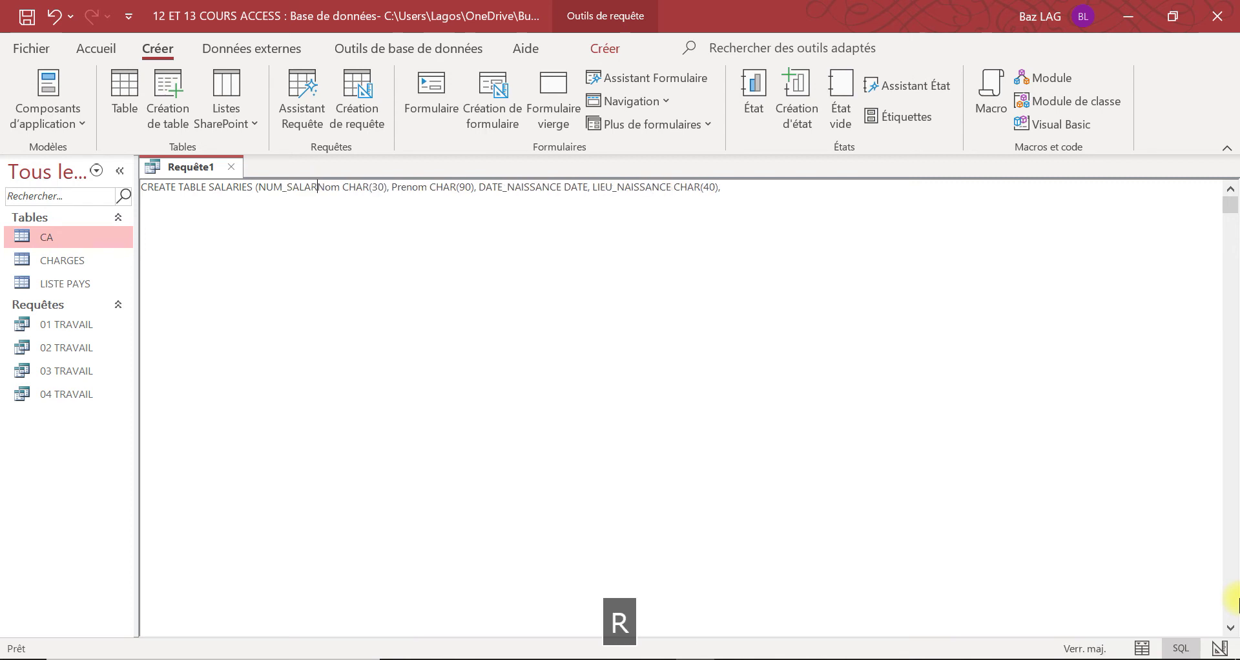
key(BackSpace)
text(IE)
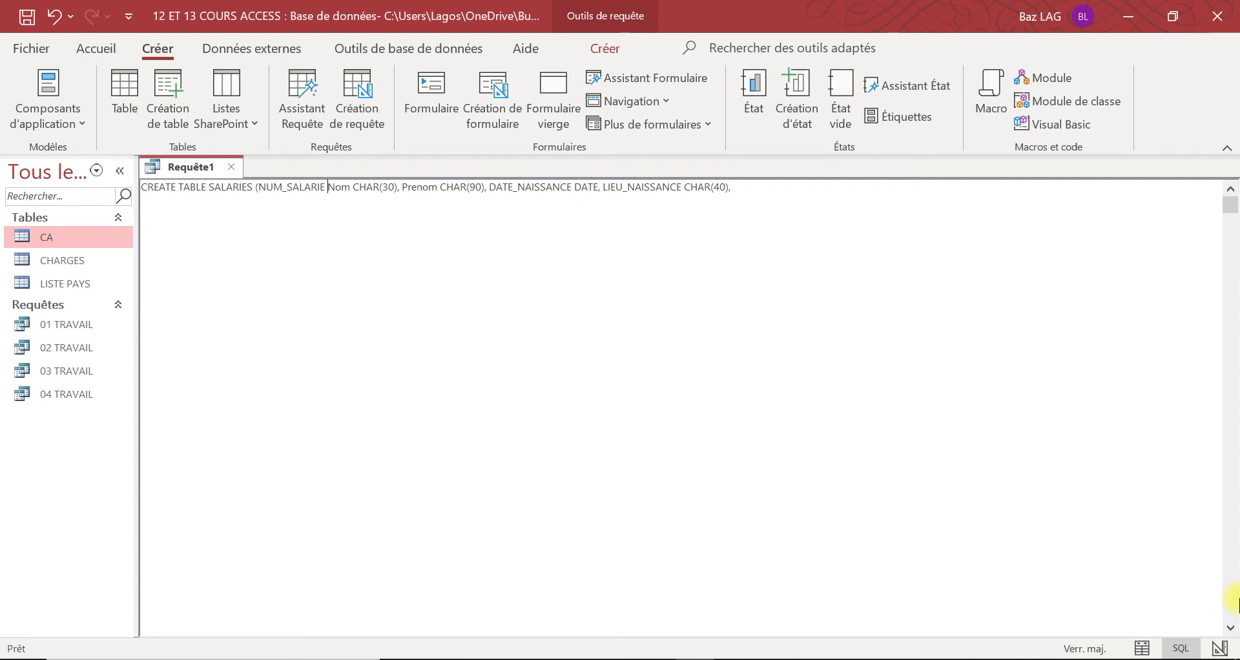
Declare NUM_SALARIE with the data type COUNTER and separate it from the Nom field with a comma
text( COUNTER)
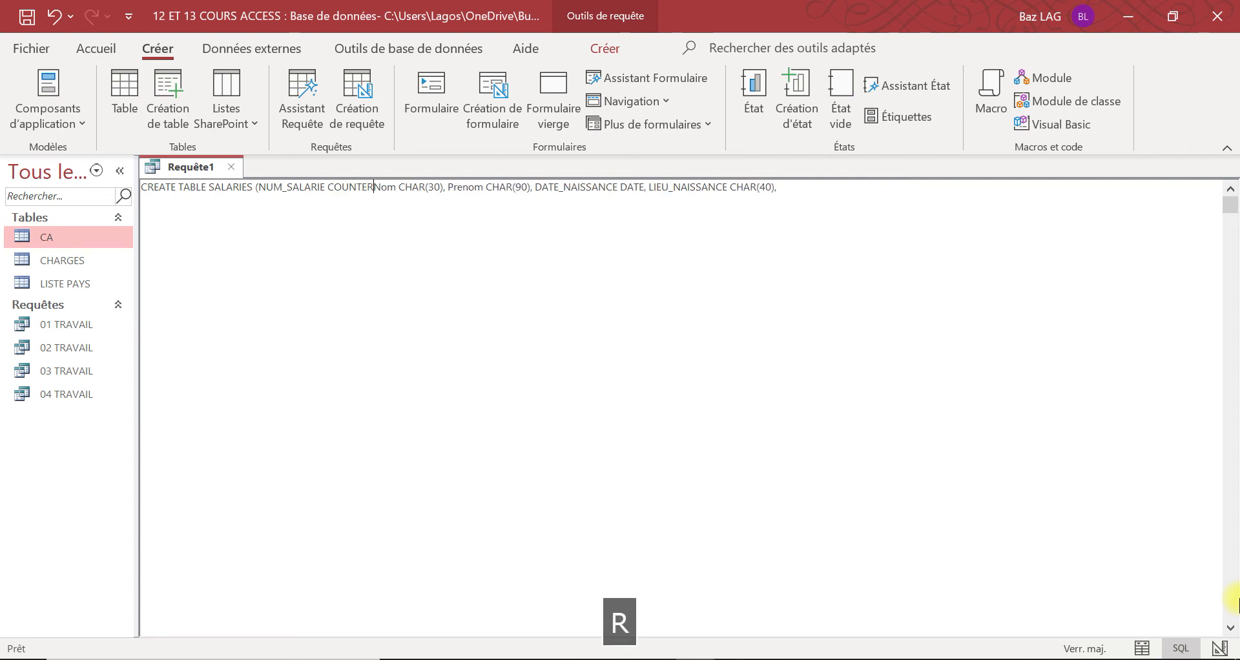
key(Caps_Lock)
text(,)
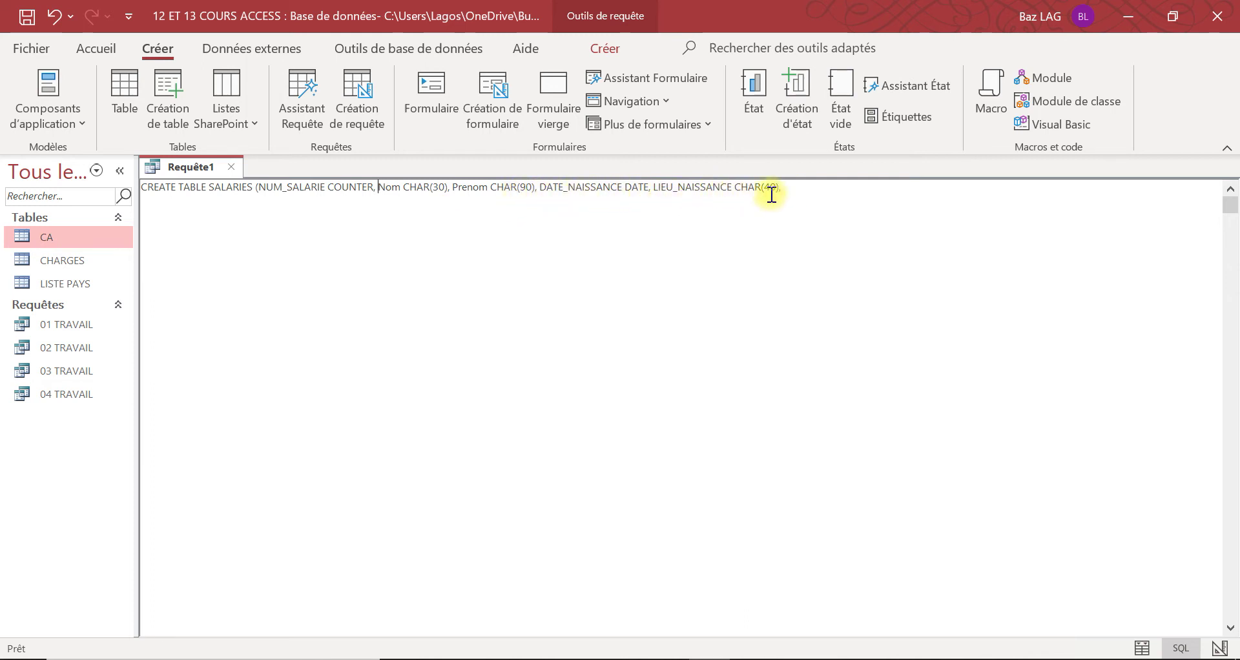
Place the insertion point at the end of the statement, after the comma that follows LIEU_NAISSANCE CHAR(40)
click(795, 192)
key(Caps_Lock)
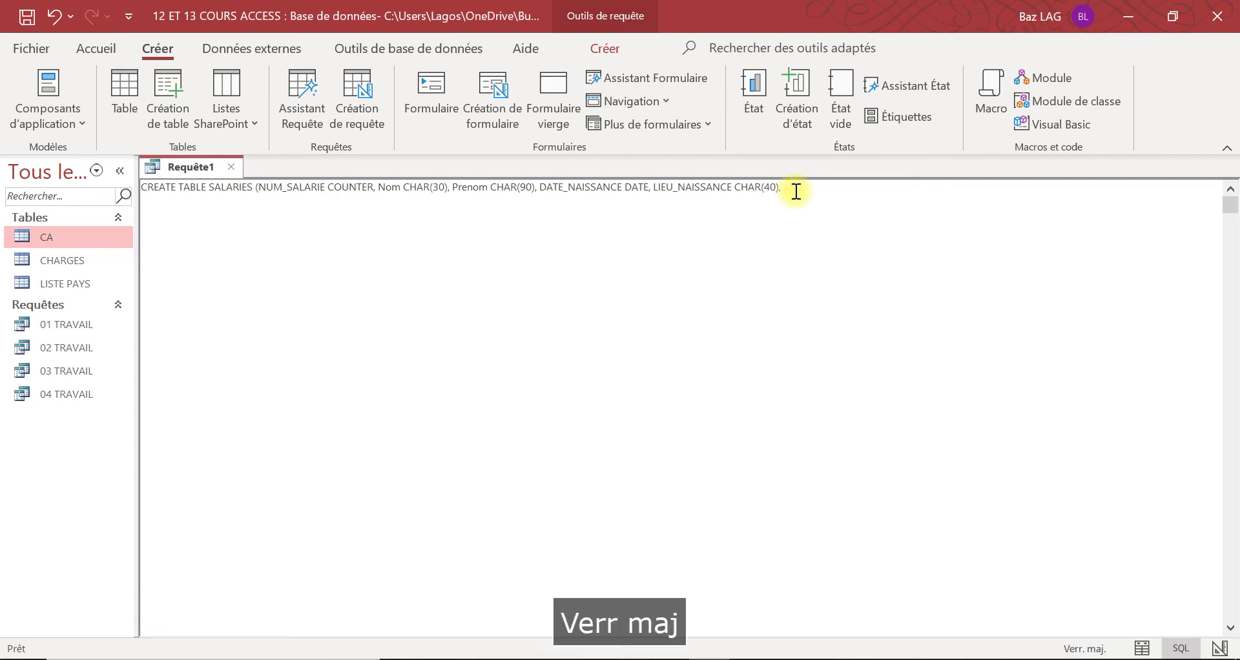
key(Caps_Lock)
text(F)
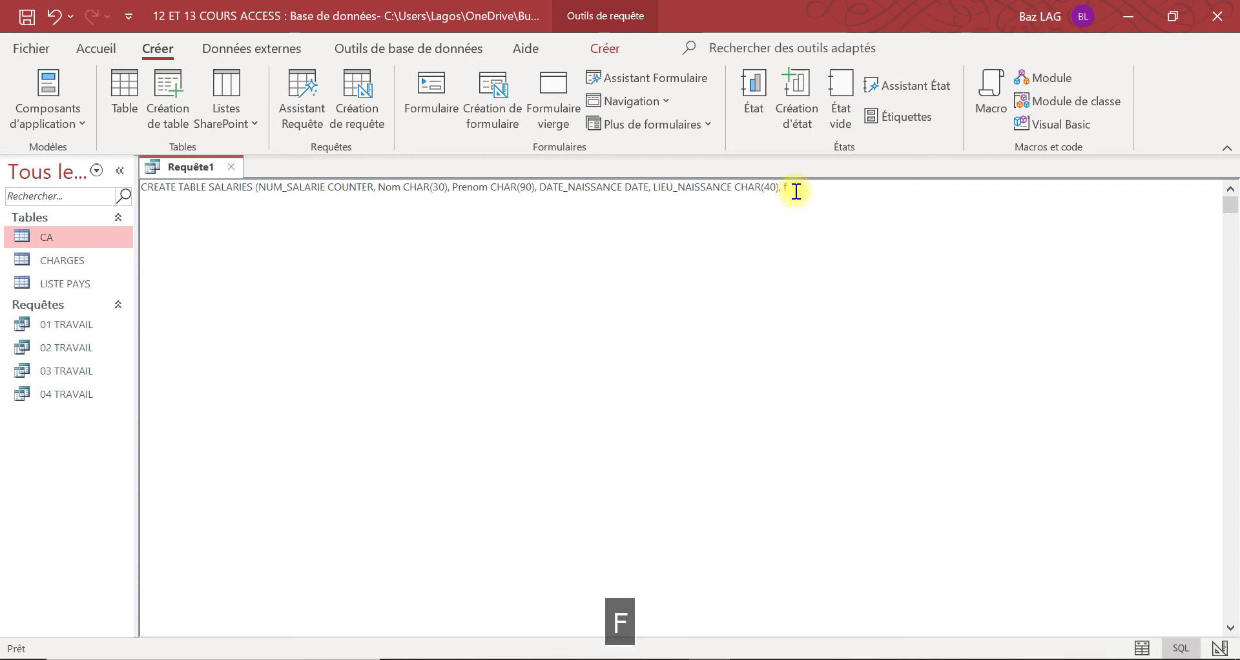
key(Caps_Lock)
text(oncti)
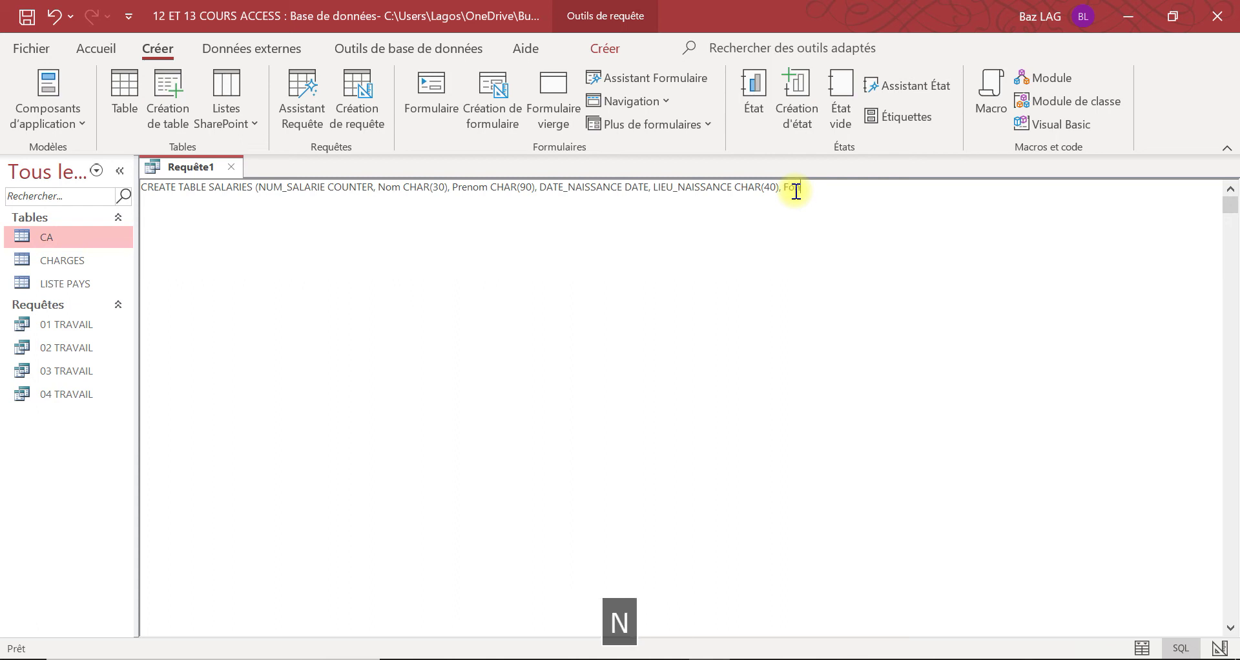
text(on)
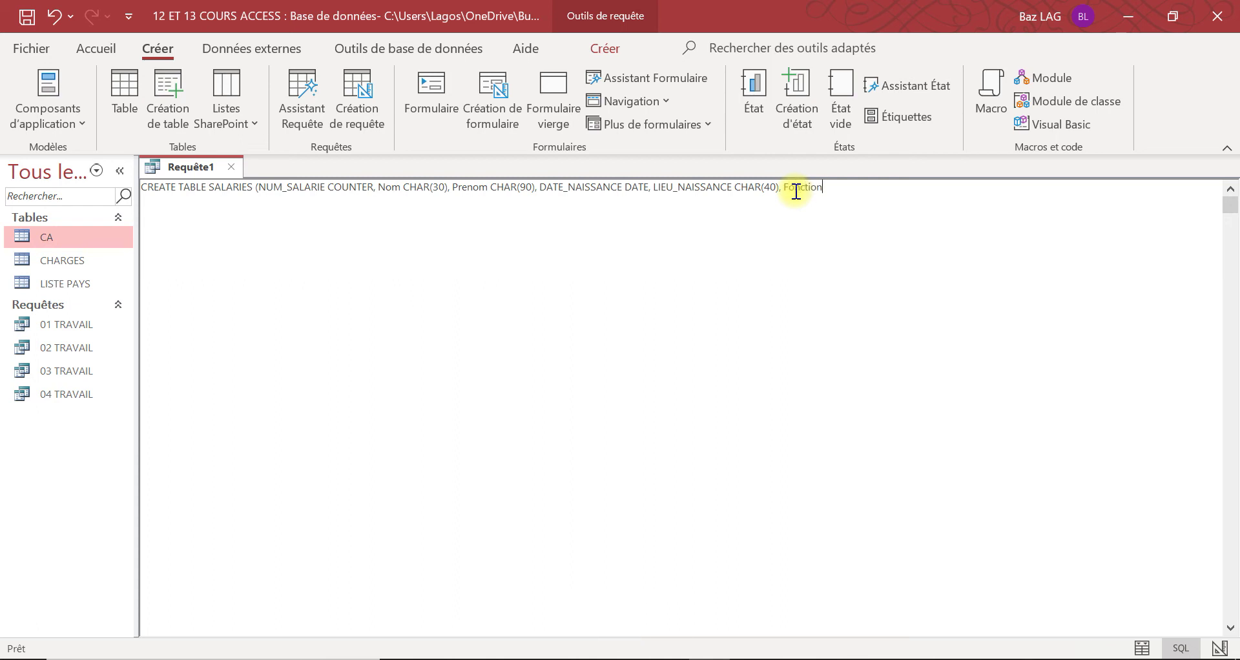
key(BackSpace)
key(BackSpace)
key(BackSpace)
key(BackSpace)
key(BackSpace)
key(BackSpace)
key(BackSpace)
key(BackSpace)
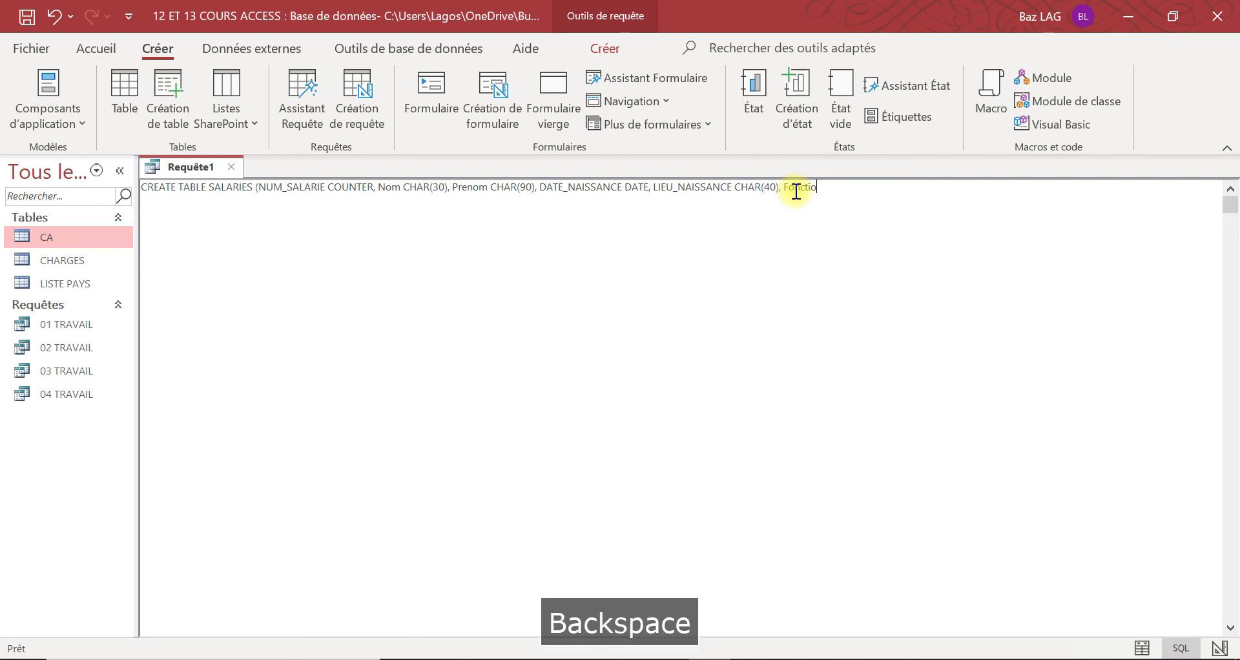
Add the field FONCTION with data type CHAR(40) at the end of the statement and close the field list with a parenthesis
key(Caps_Lock)
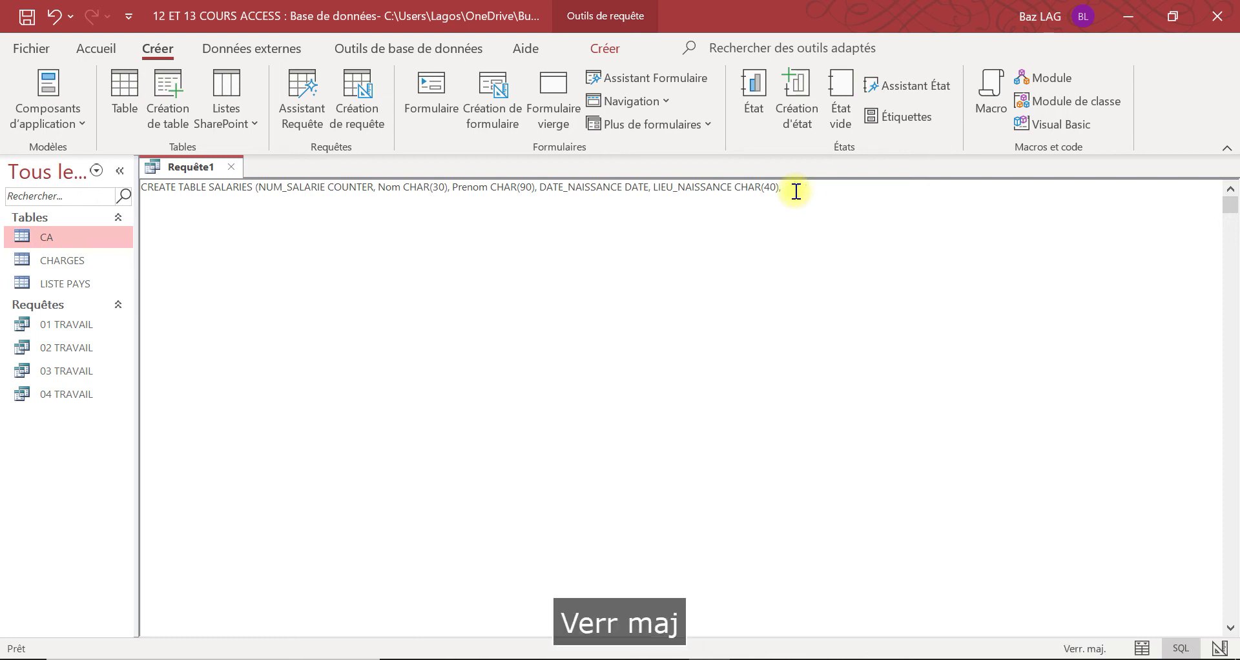
text(FONCTION)
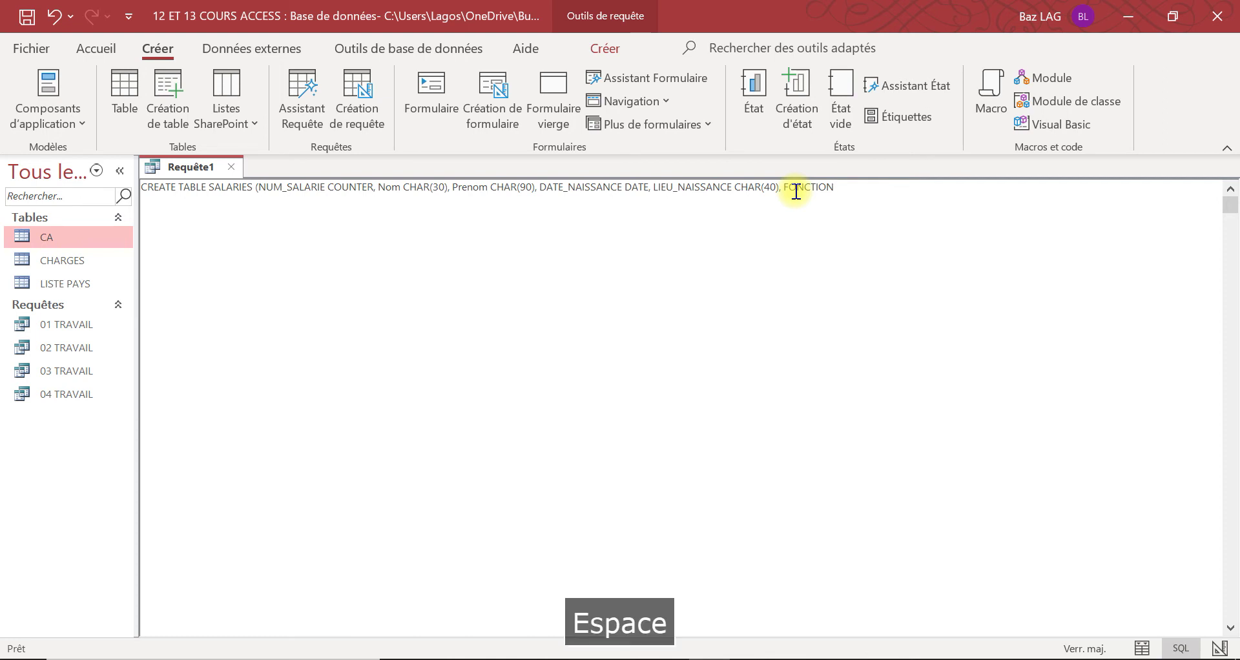
text( CHAR5)
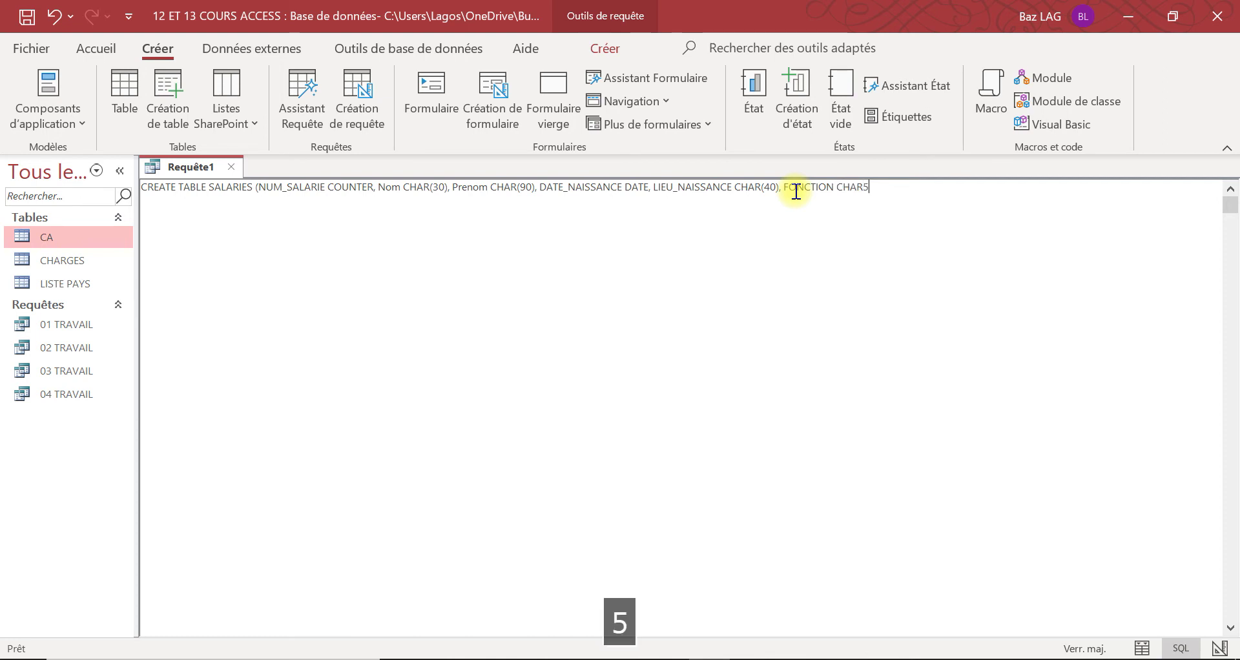
key(BackSpace)
key(Caps_Lock)
text(()
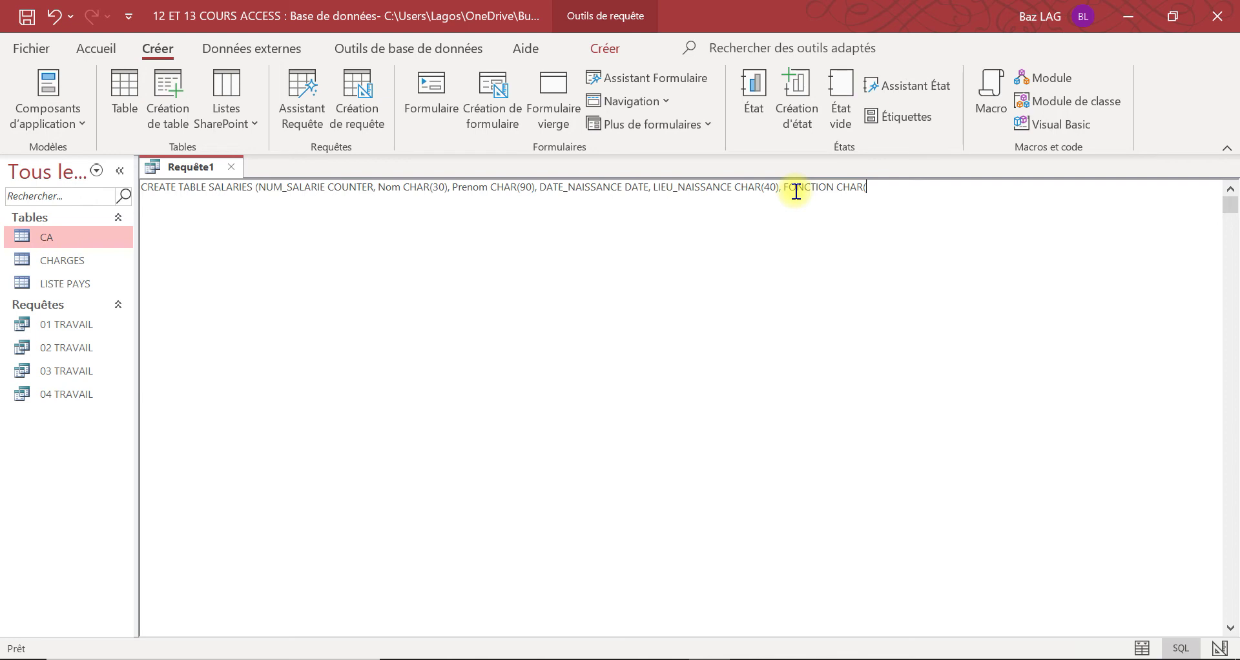
key(Caps_Lock)
text(40)
key(Caps_Lock)
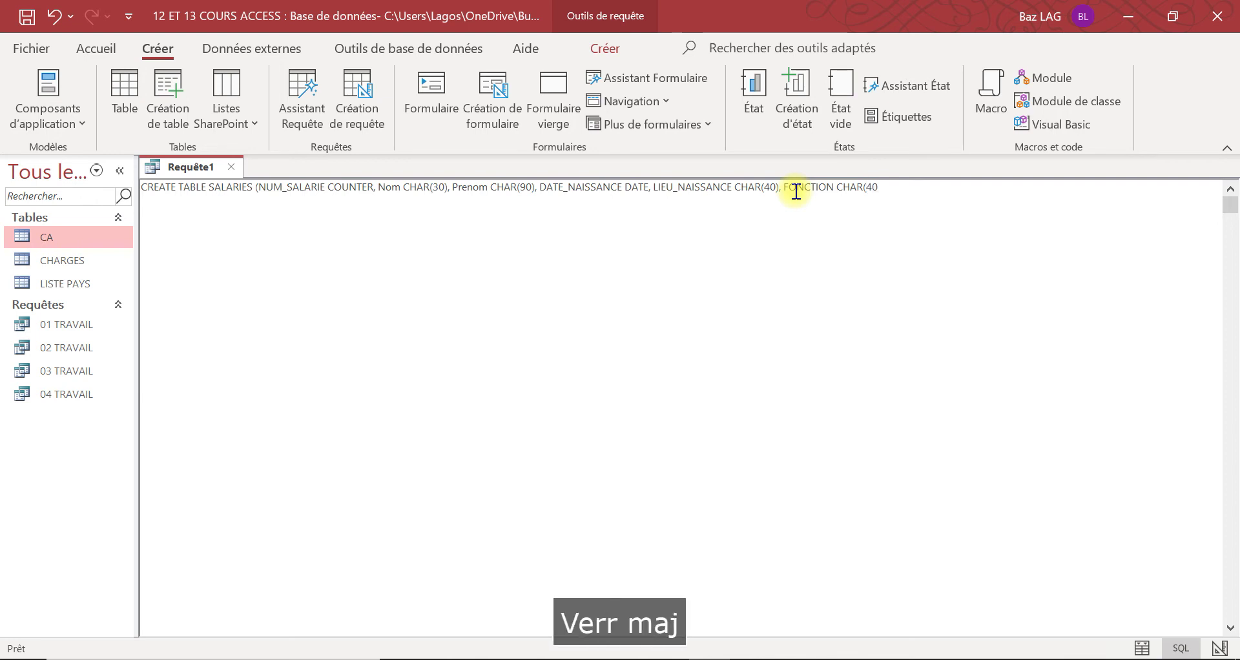
text())
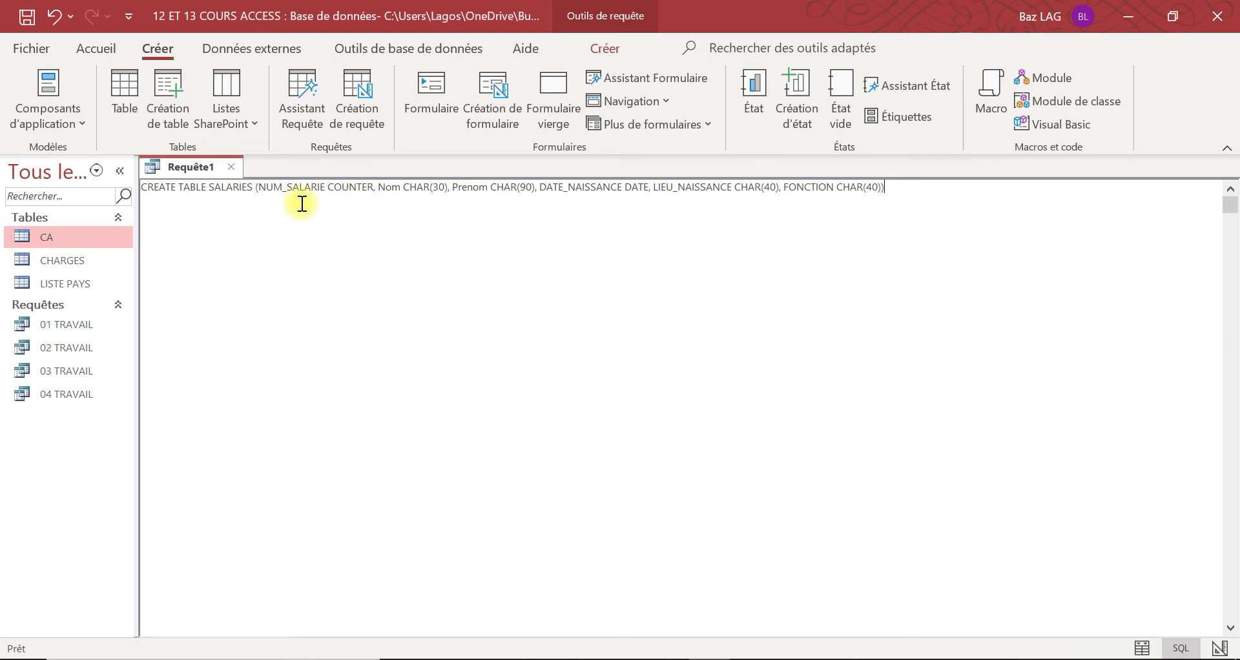
Rewrite the field name Nom in capitals as NOM
click(403, 188)
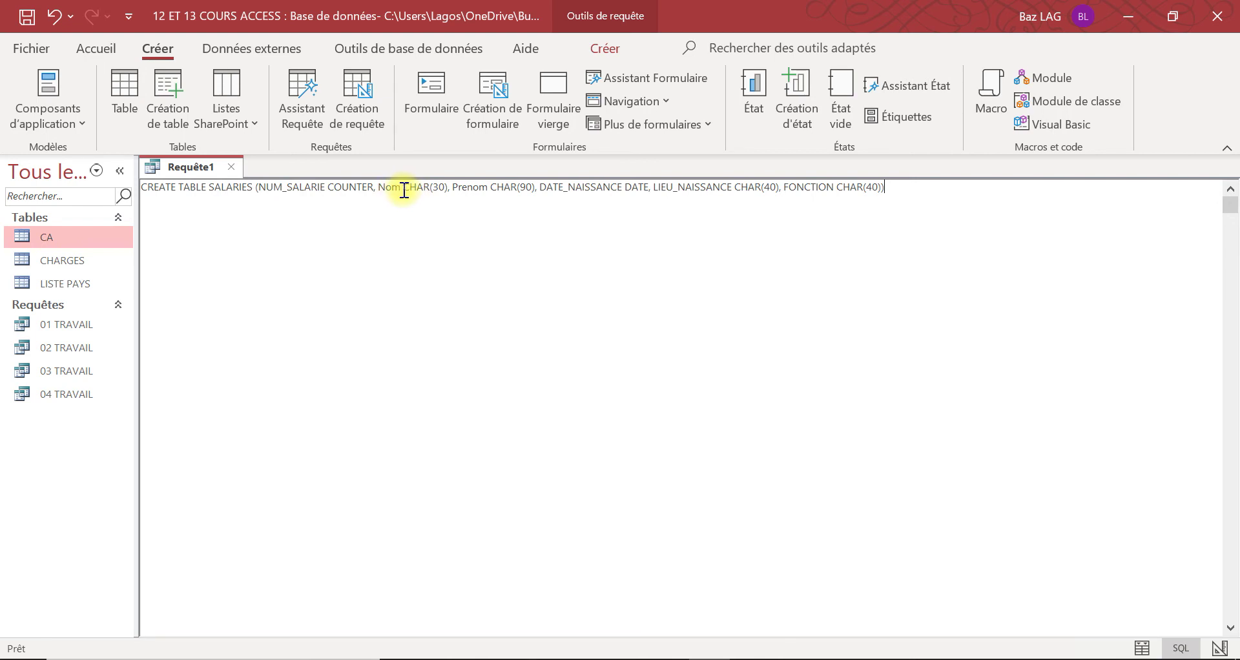
key(BackSpace)
key(BackSpace)
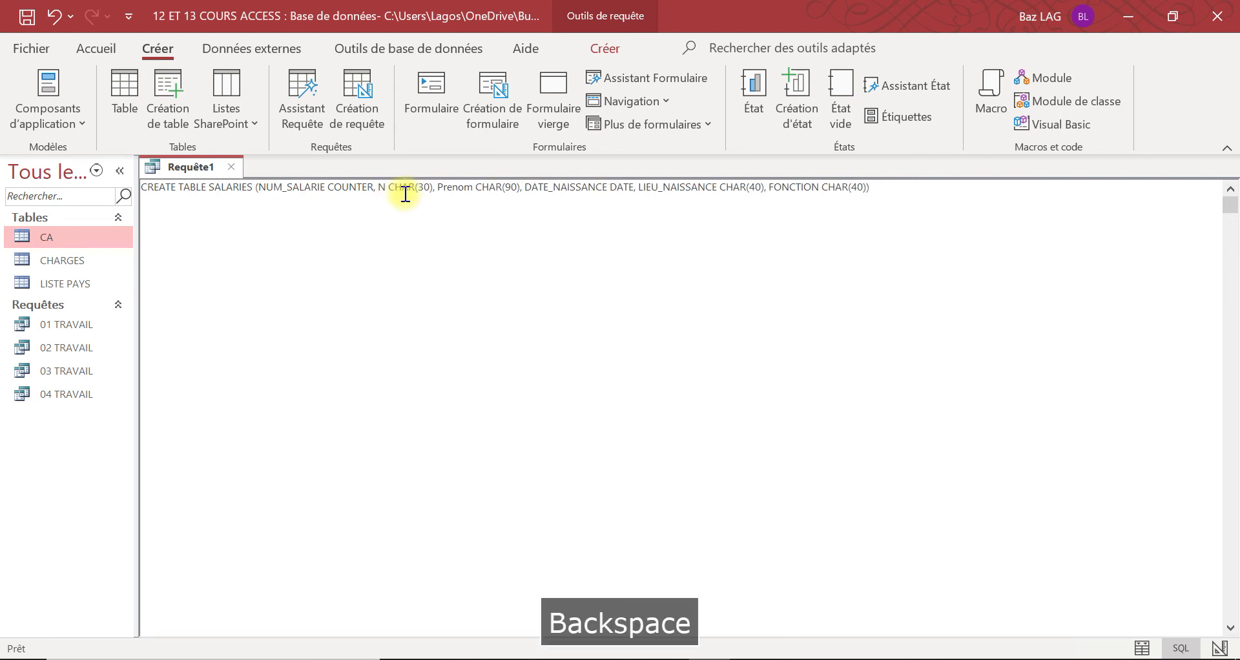
key(Caps_Lock)
text(OM)
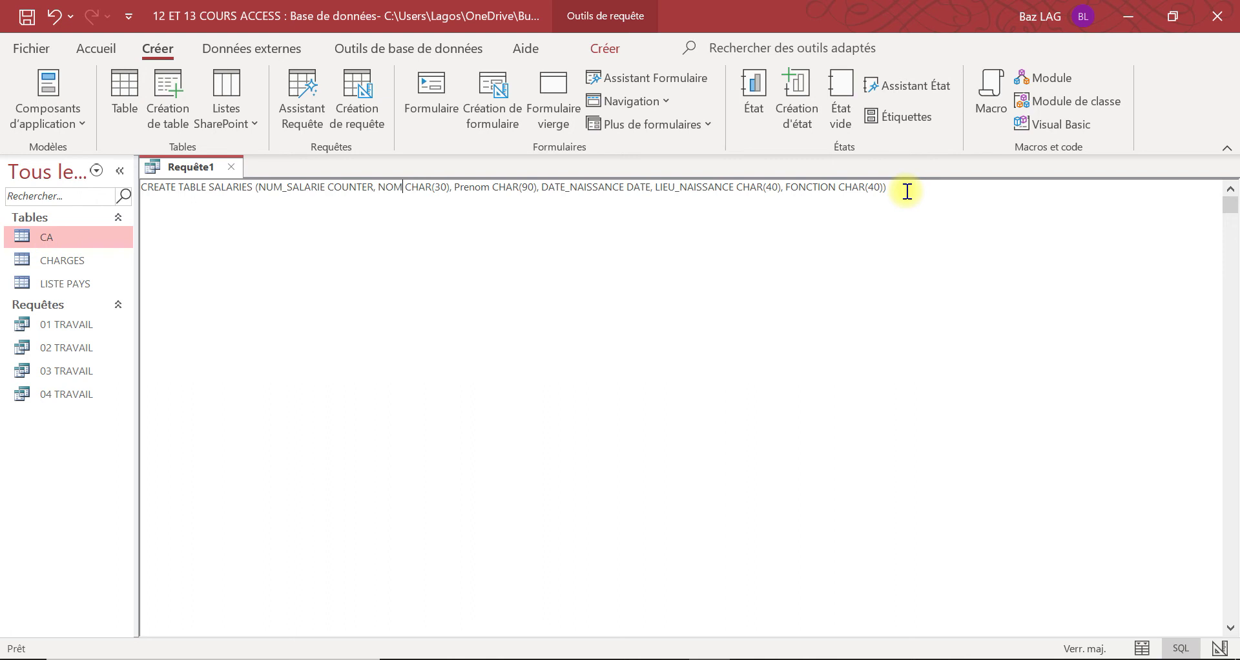
Replace the statement's closing parenthesis with a comma and add a new field named PERIODE_ESSAIE
click(880, 191)
key(BackSpace)
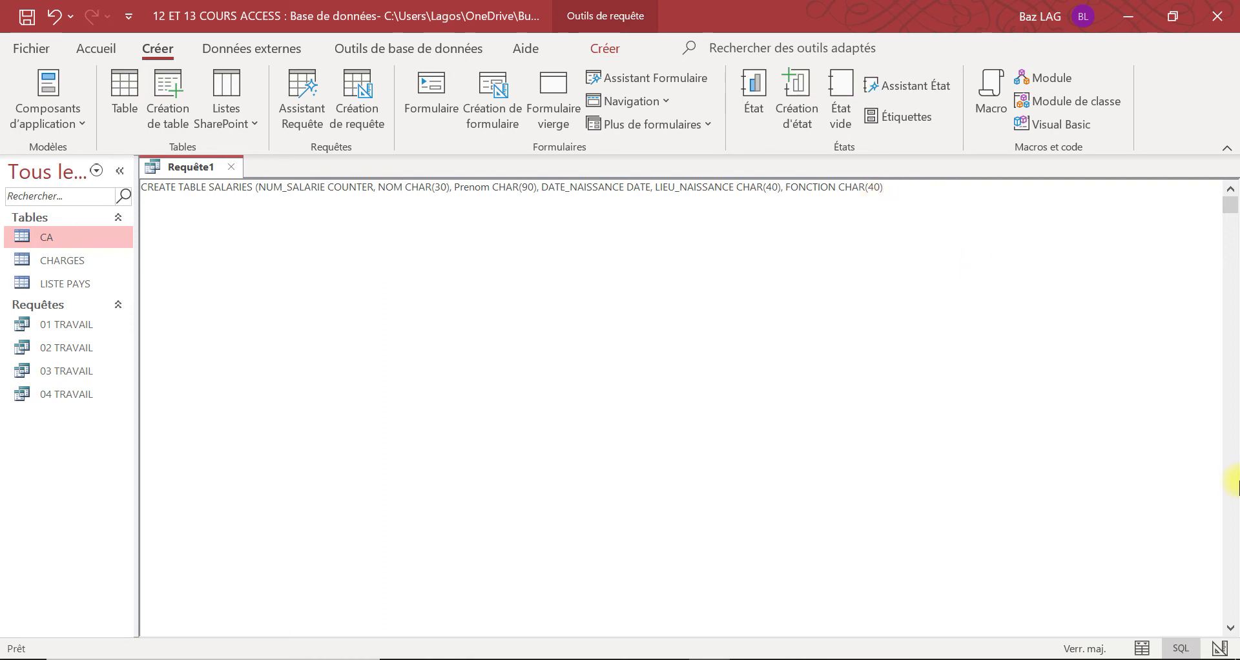
key(Caps_Lock)
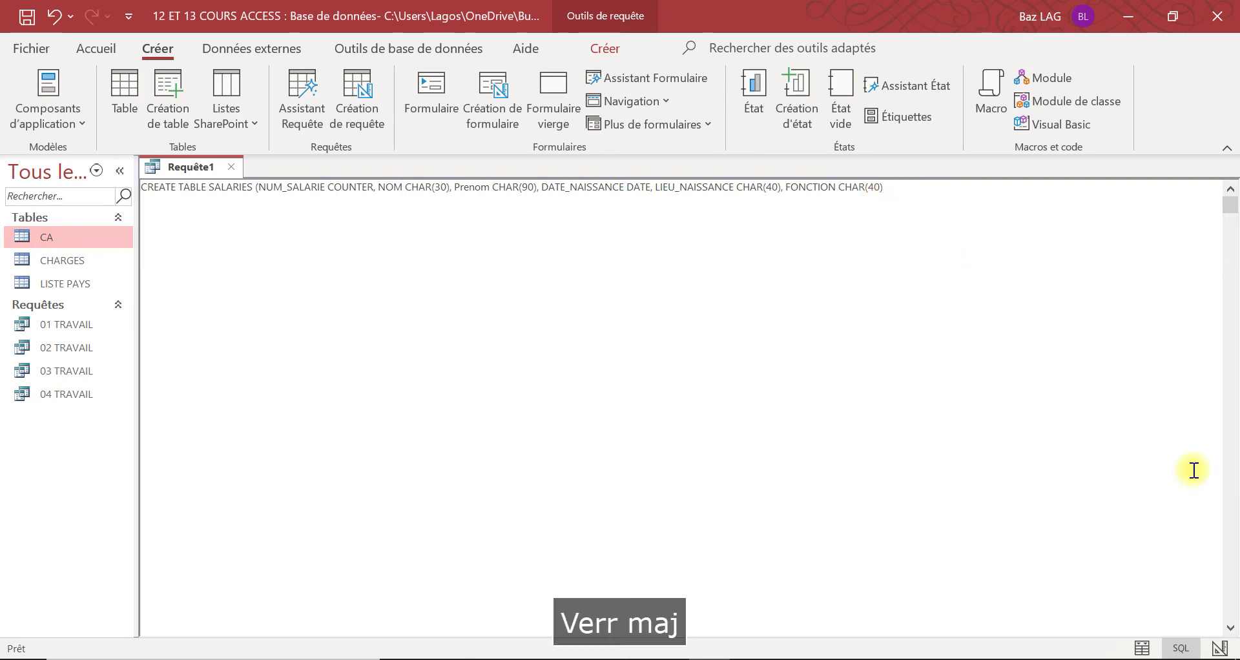
text(,)
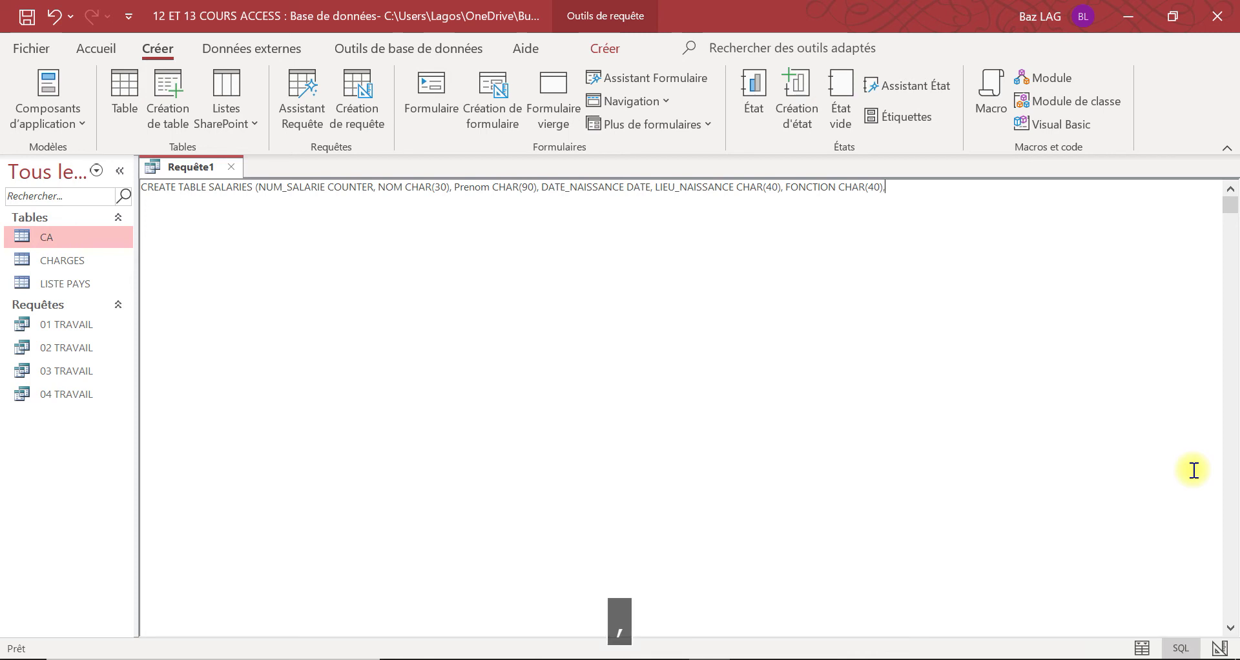
key(Caps_Lock)
text(PERIODE)
key(Caps_Lock)
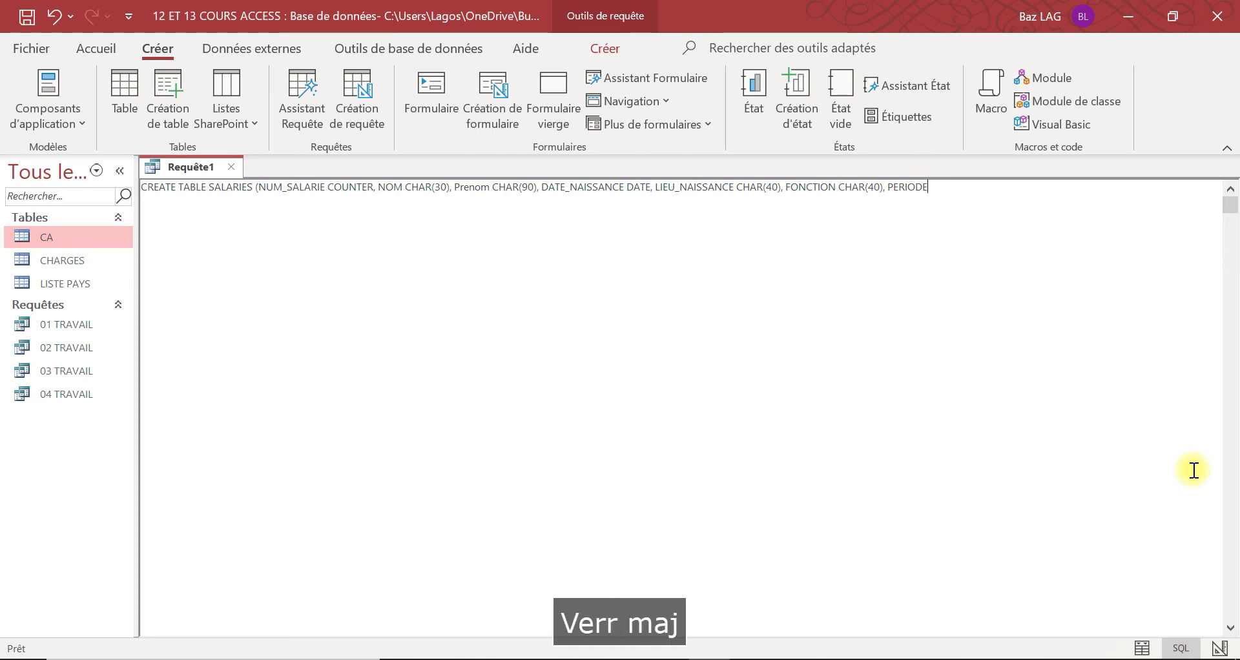
text(_)
key(Caps_Lock)
text(ESSAIE)
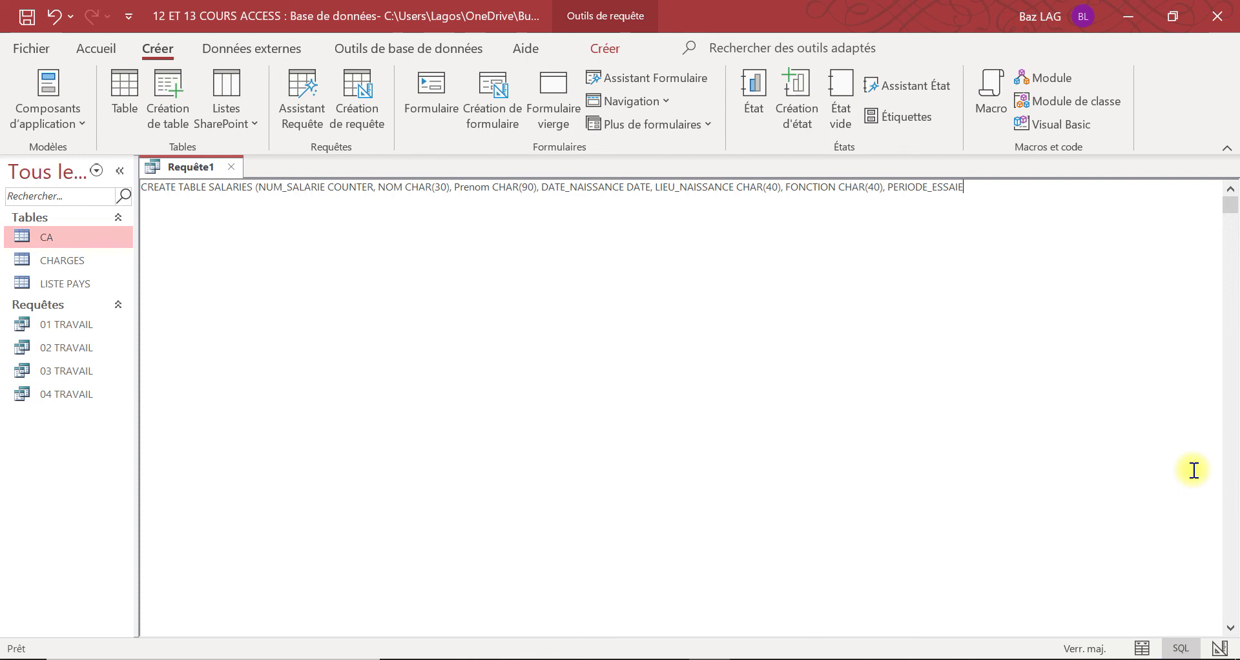
key(Caps_Lock)
text(bit)
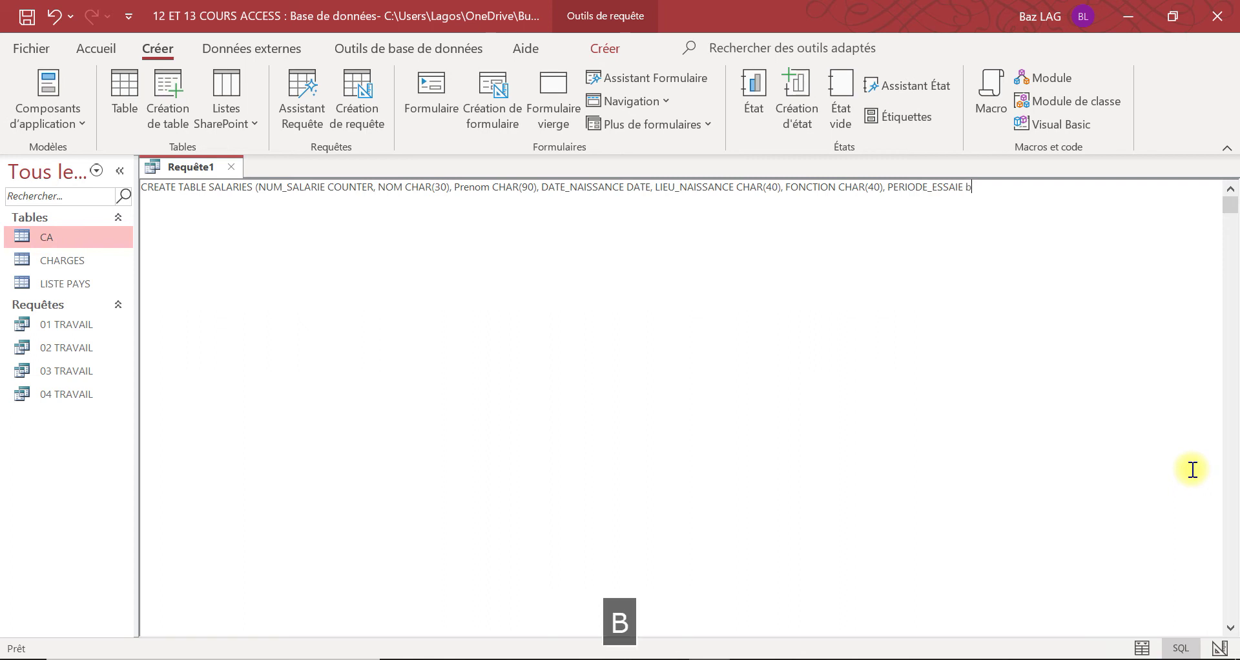
key(Caps_Lock)
key(BackSpace)
key(BackSpace)
key(BackSpace)
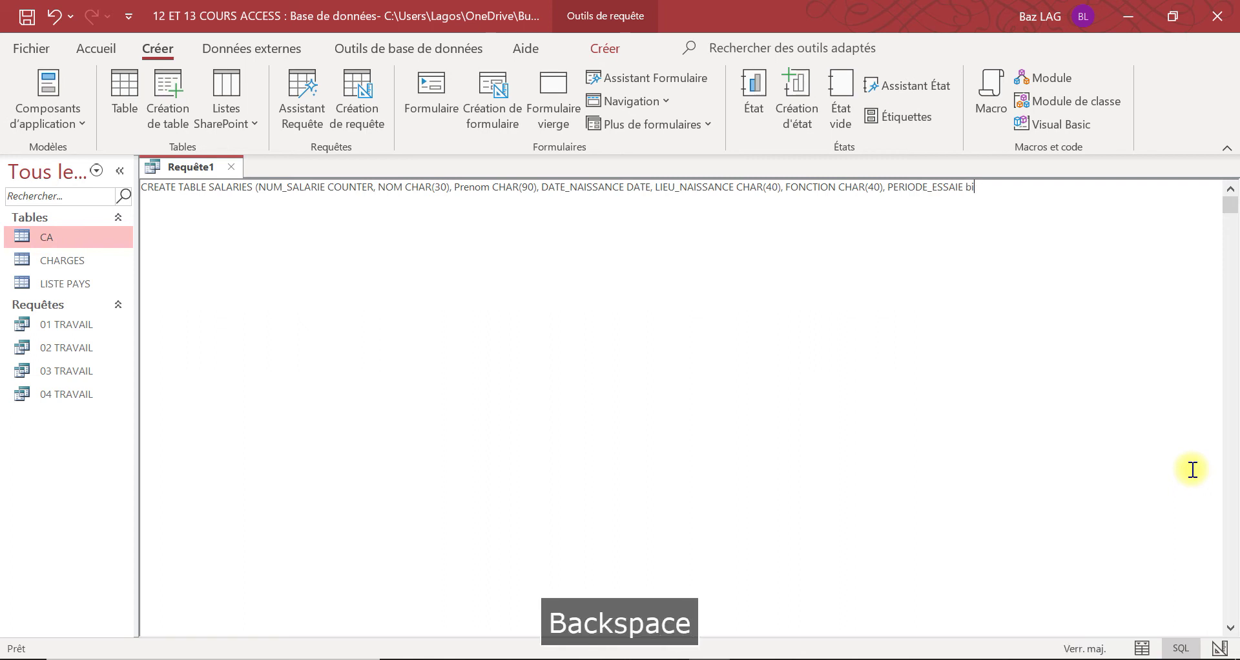
key(Caps_Lock)
text(bit)
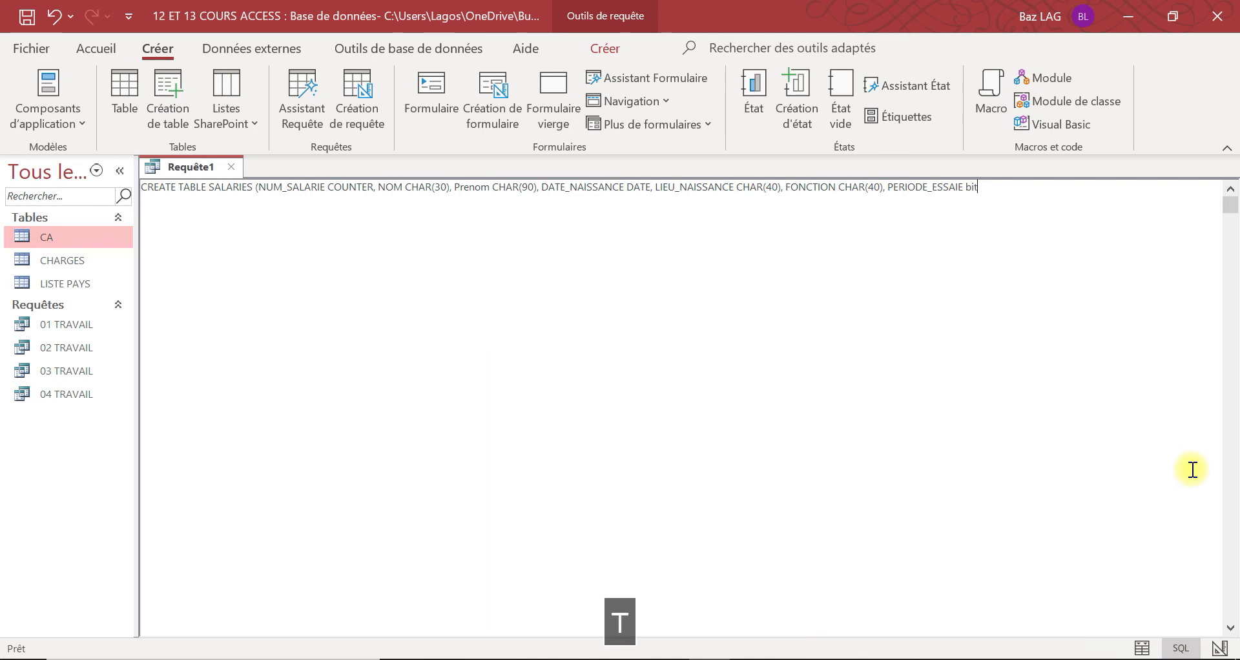
key(Caps_Lock)
text(°)
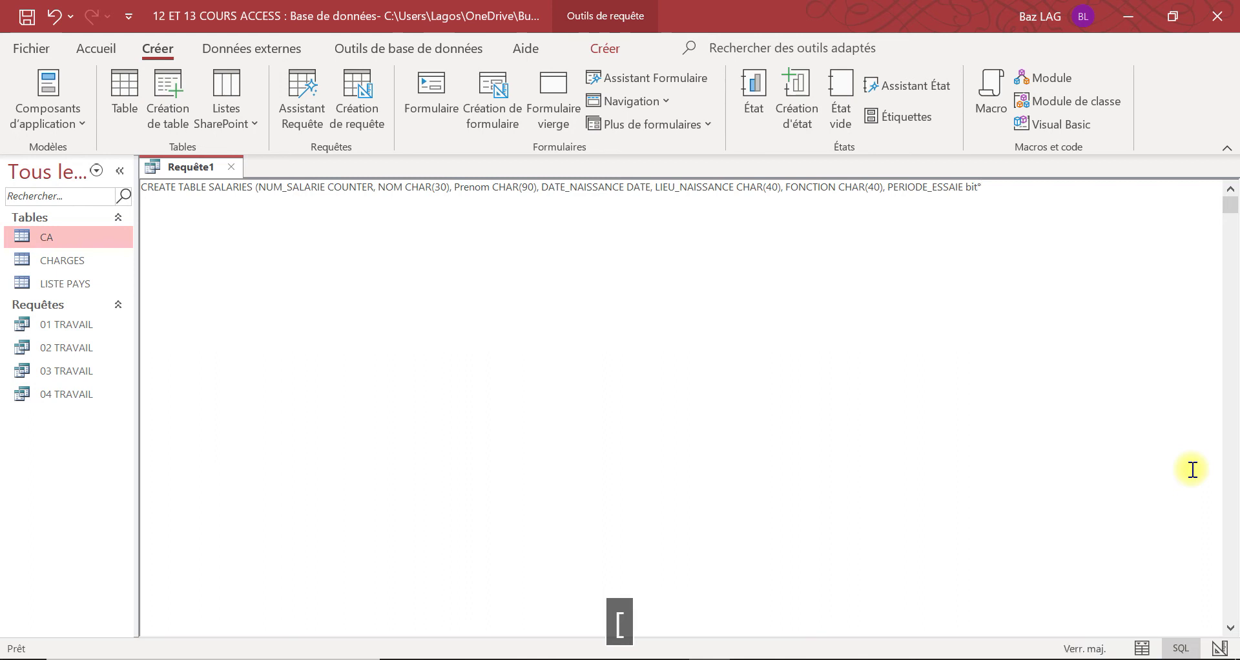
key(BackSpace)
key(Caps_Lock)
key(BackSpace)
key(BackSpace)
key(BackSpace)
Declare PERIODE_ESSAIE with the data type BIT in capitals, close the field list with a parenthesis and end the line
key(Caps_Lock)
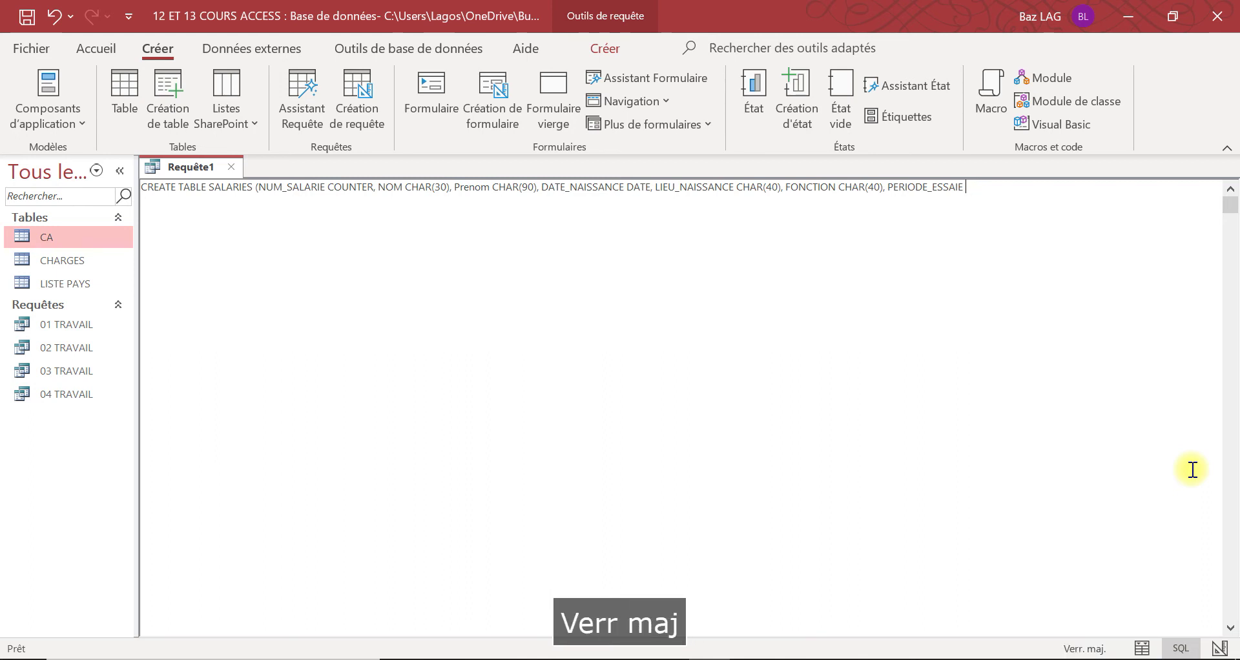
text(BIT°)
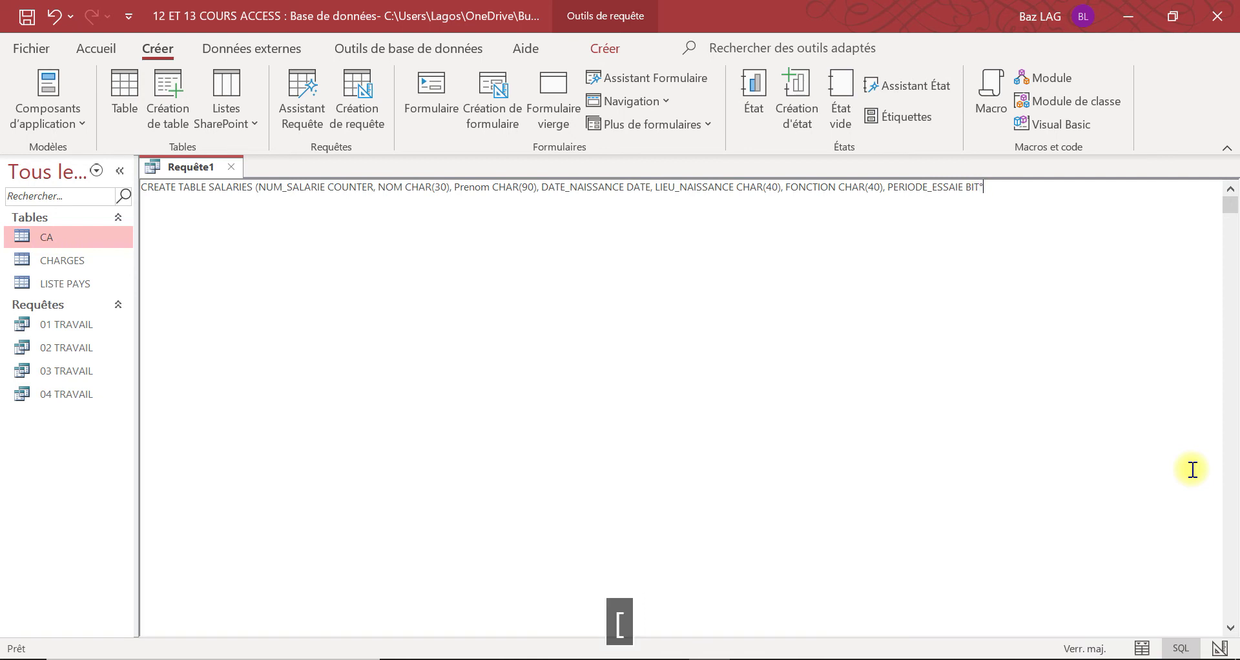
key(Caps_Lock)
text())
key(Return)
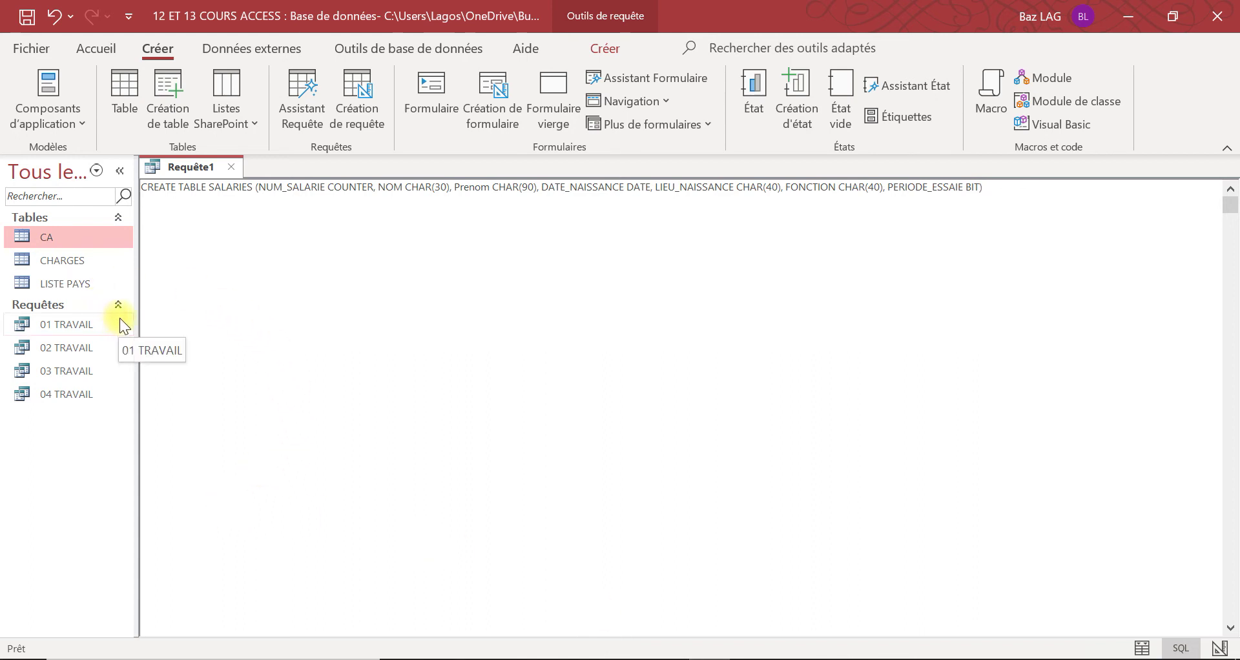
Save the query under the name COURS 13 CREATION TABLE 1
key(ctrl+s)
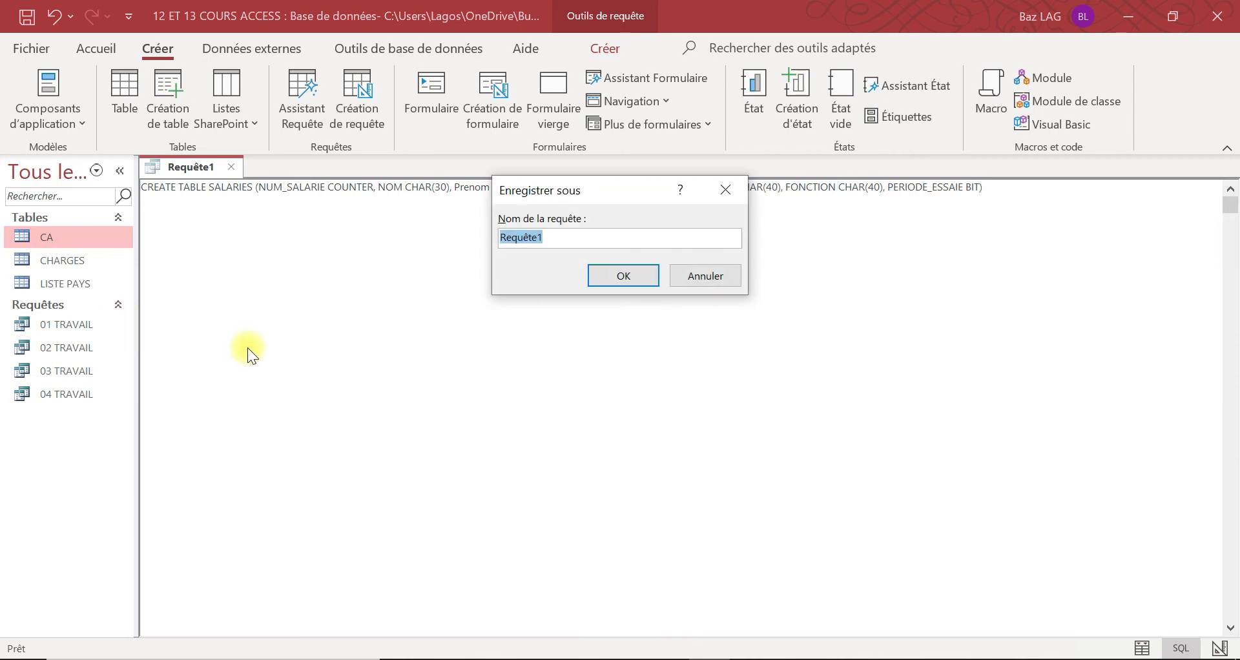
text(co)
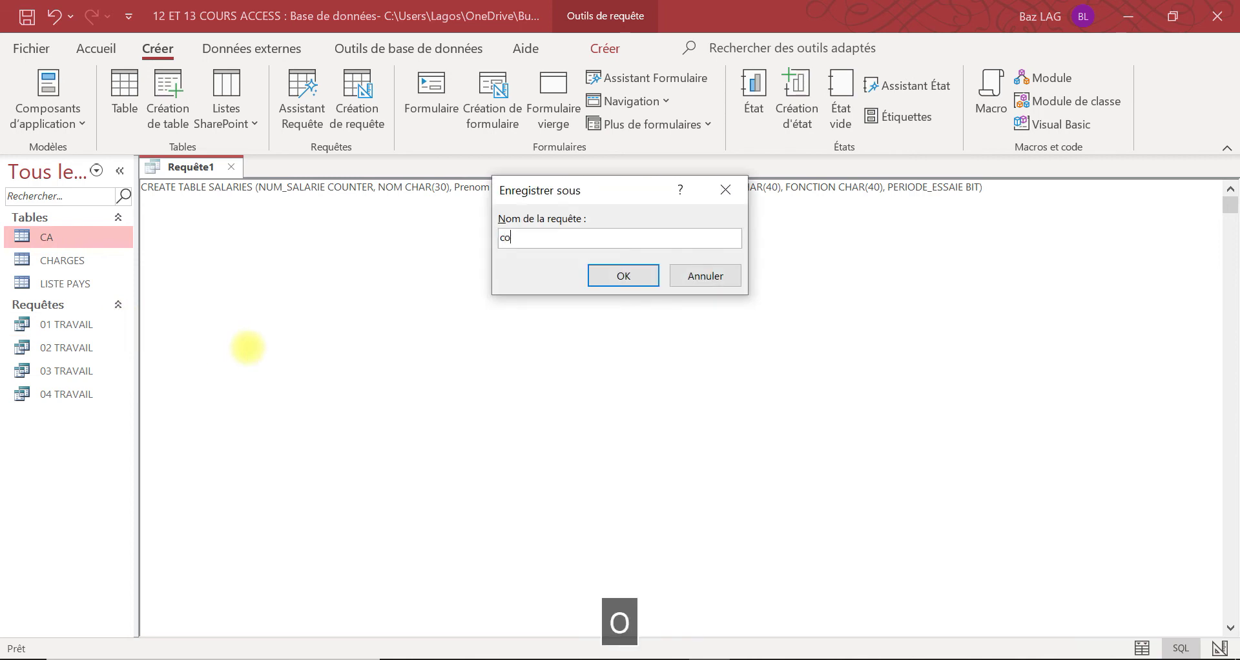
key(BackSpace)
key(BackSpace)
key(Caps_Lock)
text(COURS 13)
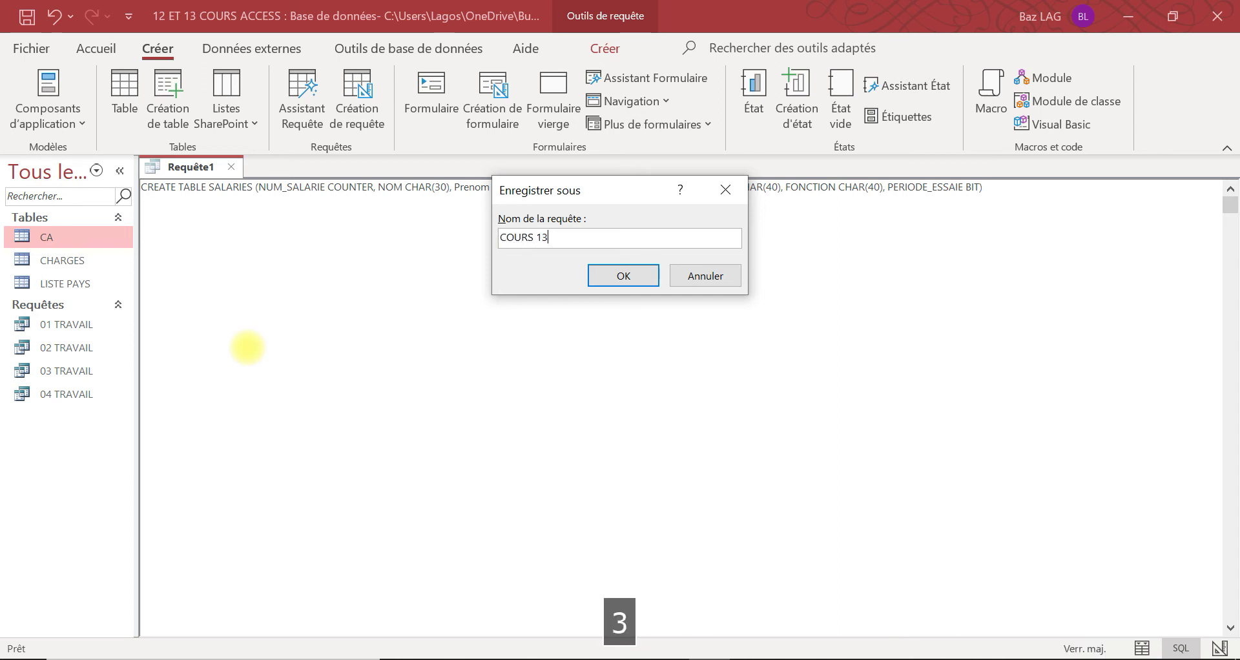
text( CREATION TAV)
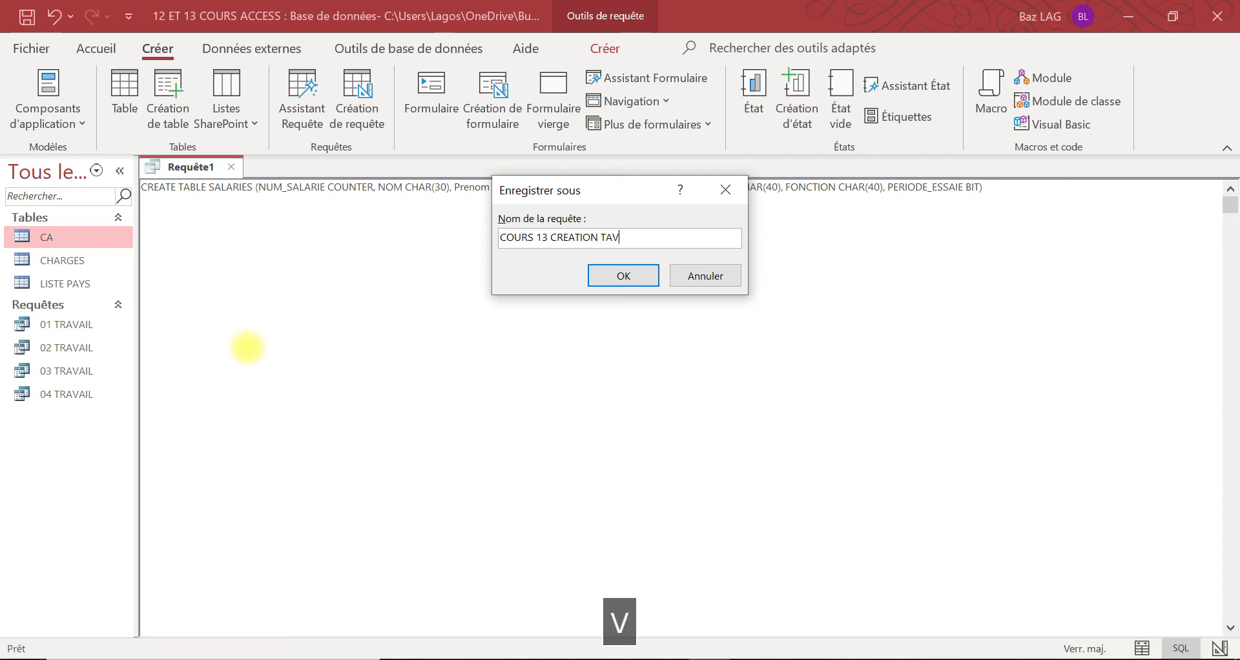
key(BackSpace)
text(BLE 1)
click(630, 281)
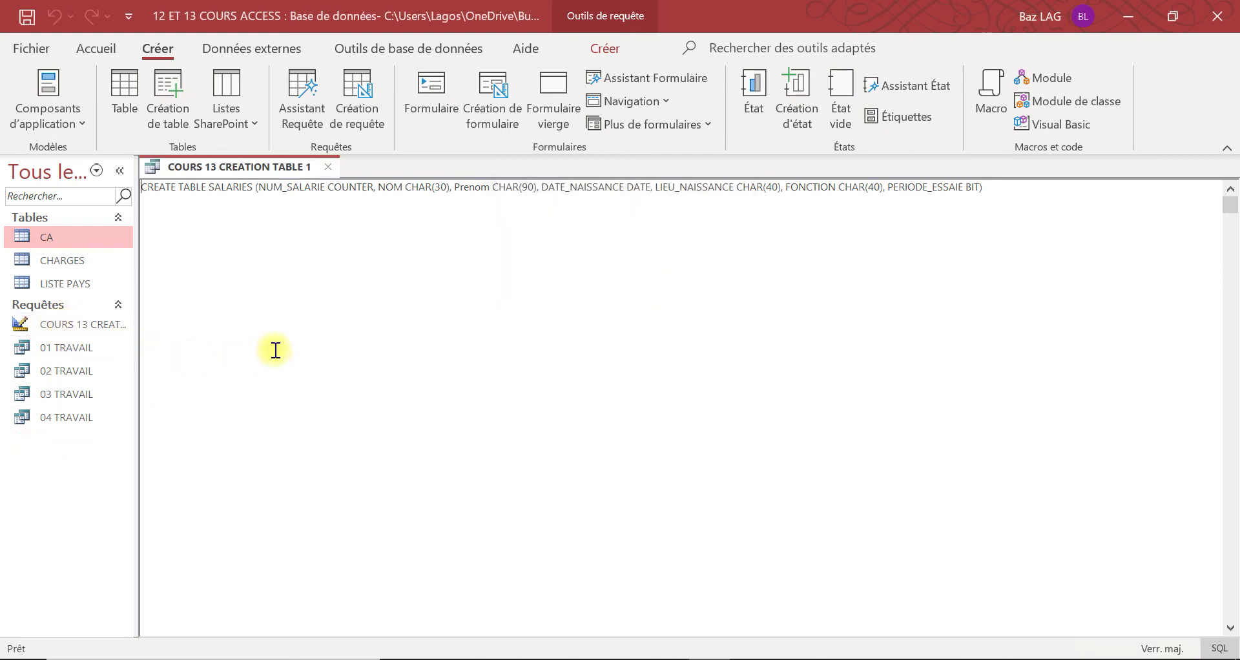
Run the COURS 13 CREATION TABLE 1 query to create the SALARIES table
click(247, 228)
click(235, 217)
click(599, 52)
click(80, 81)
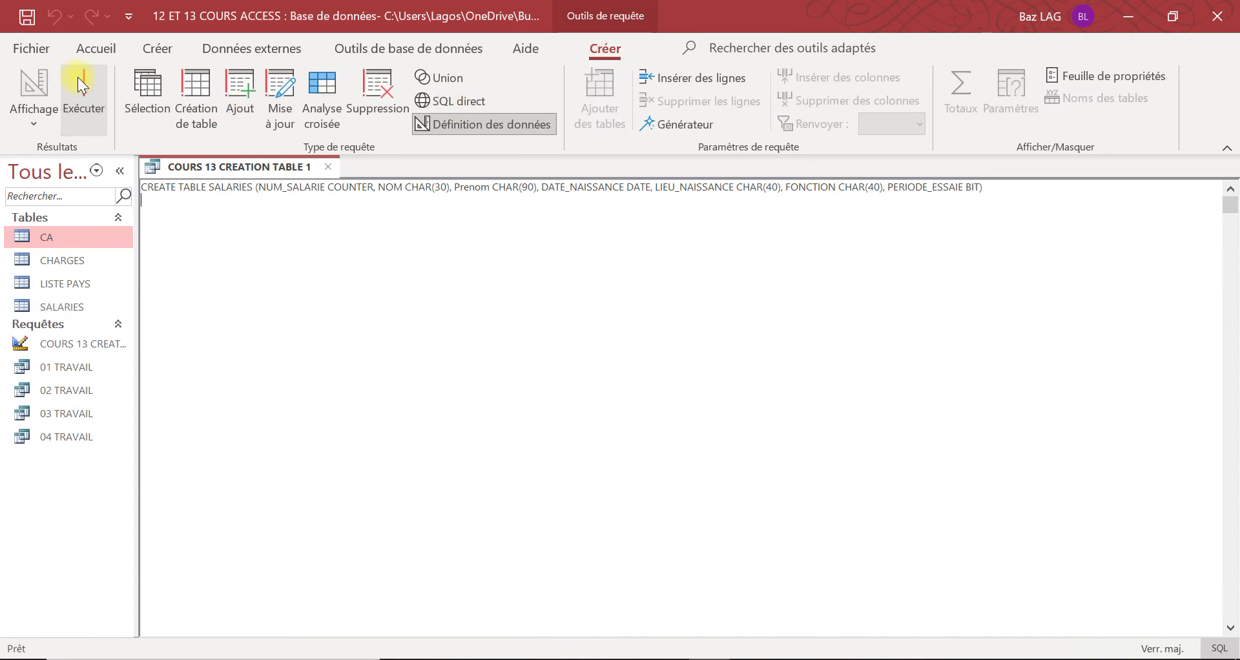
Open the SALARIES table, go through its fields to check them, and close it
double_click(62, 308)
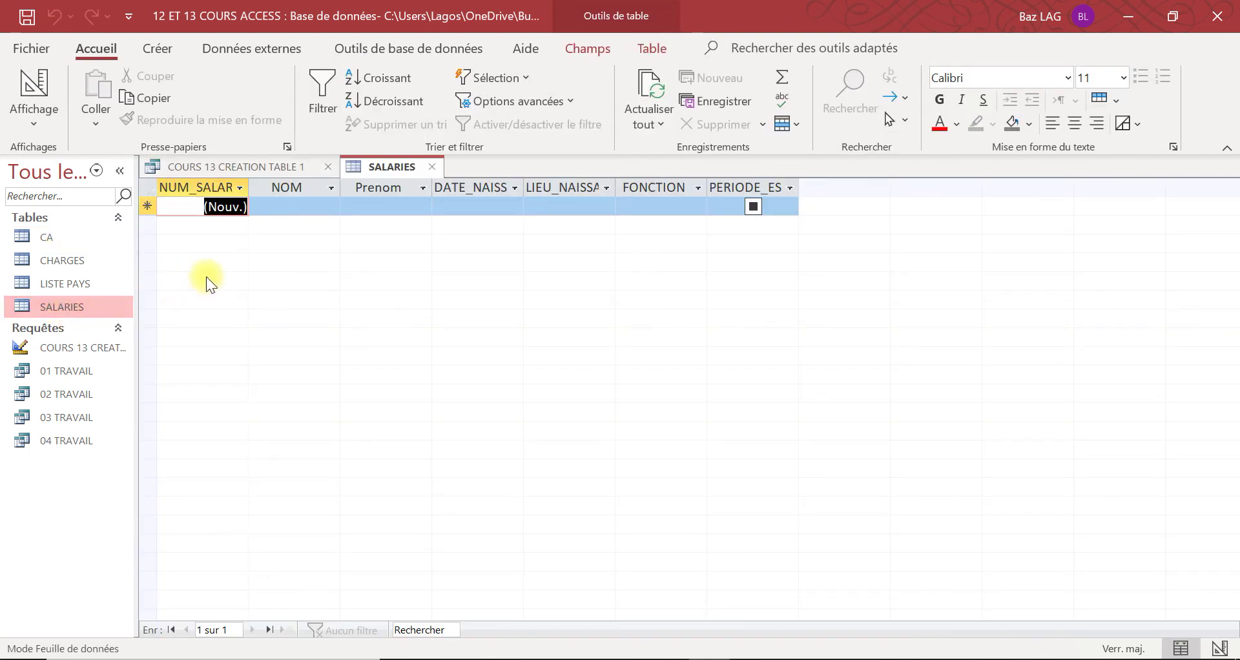
click(297, 207)
key(Tab)
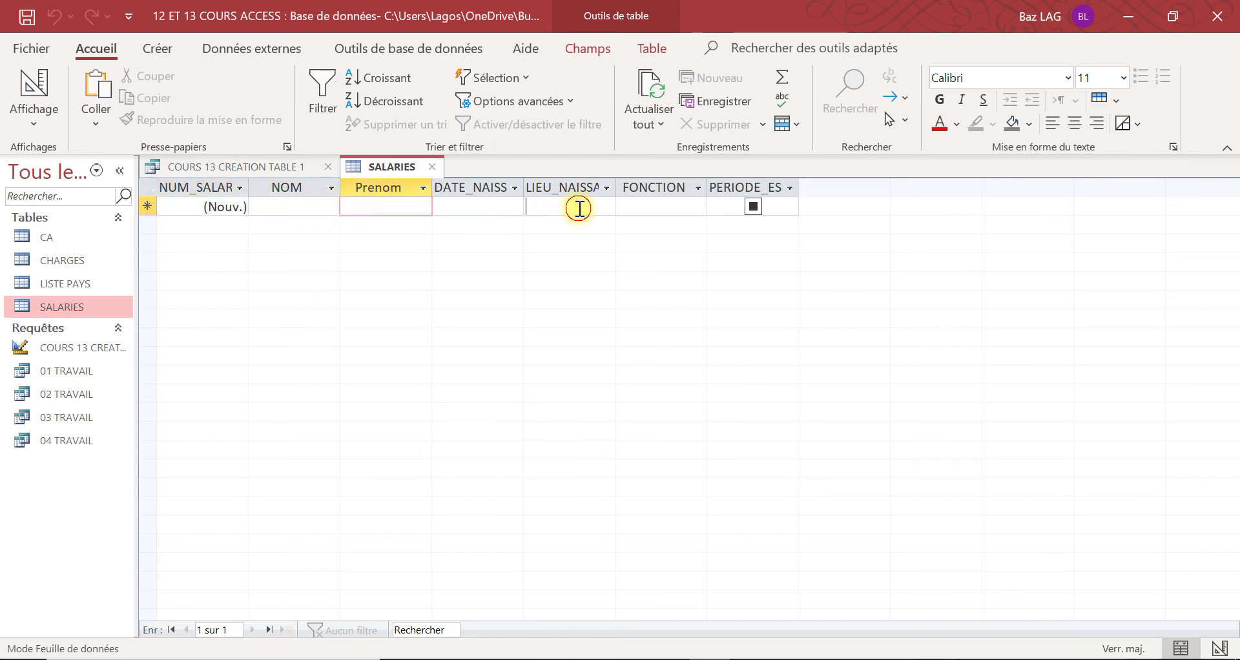
click(575, 208)
click(676, 207)
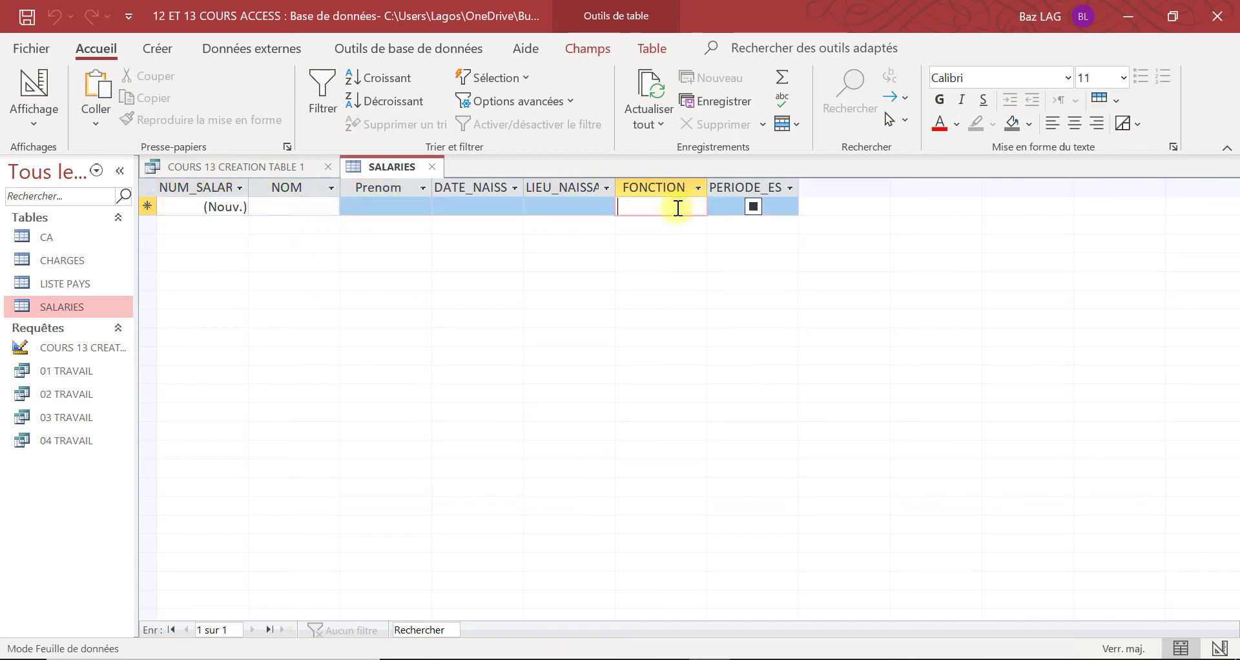
click(465, 208)
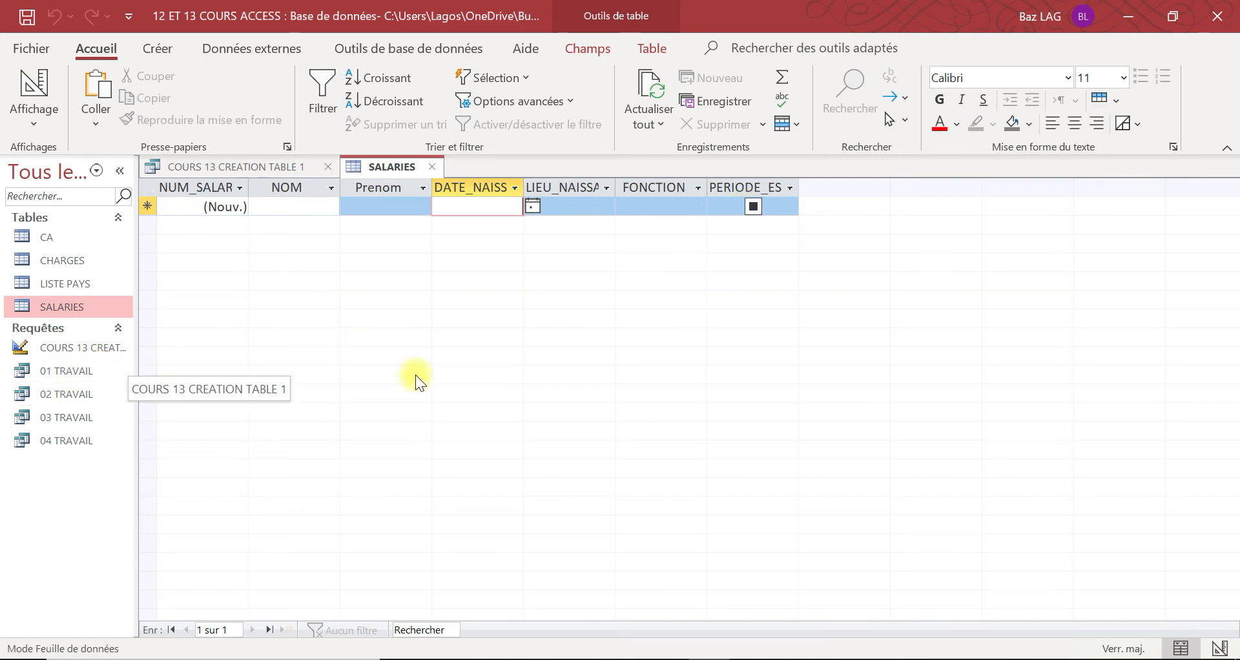
click(430, 167)
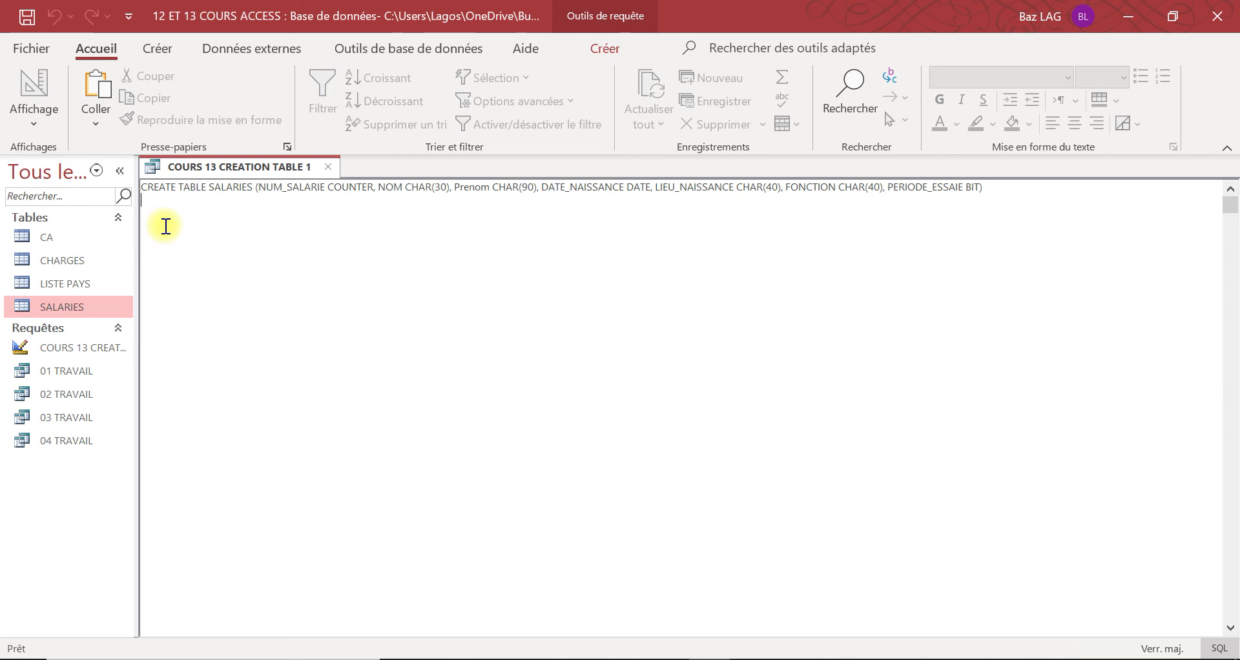
Delete the SALARIES table from the database and accept the deletion
click(75, 307)
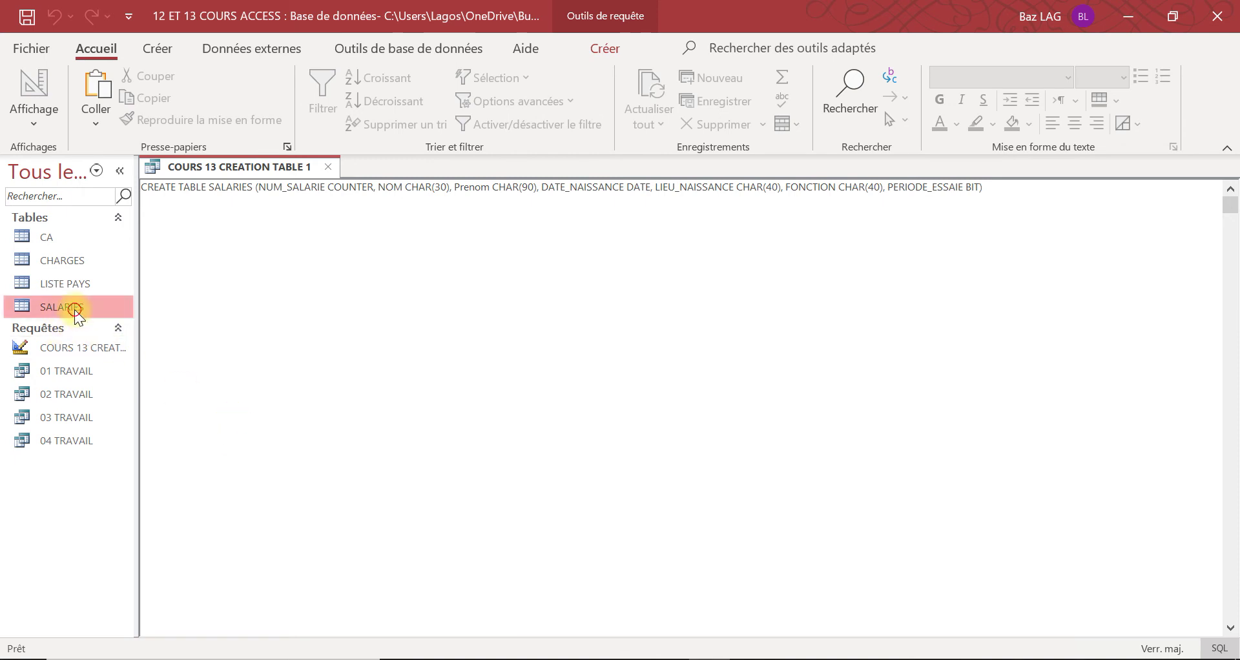
key(Delete)
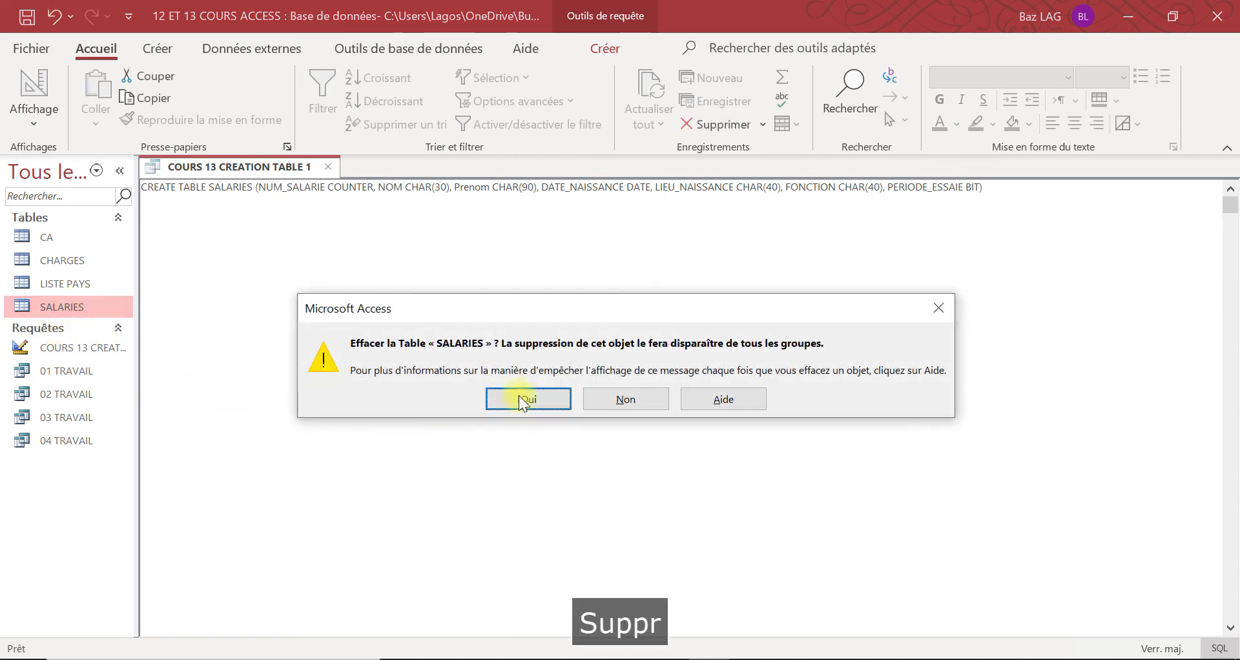
click(526, 399)
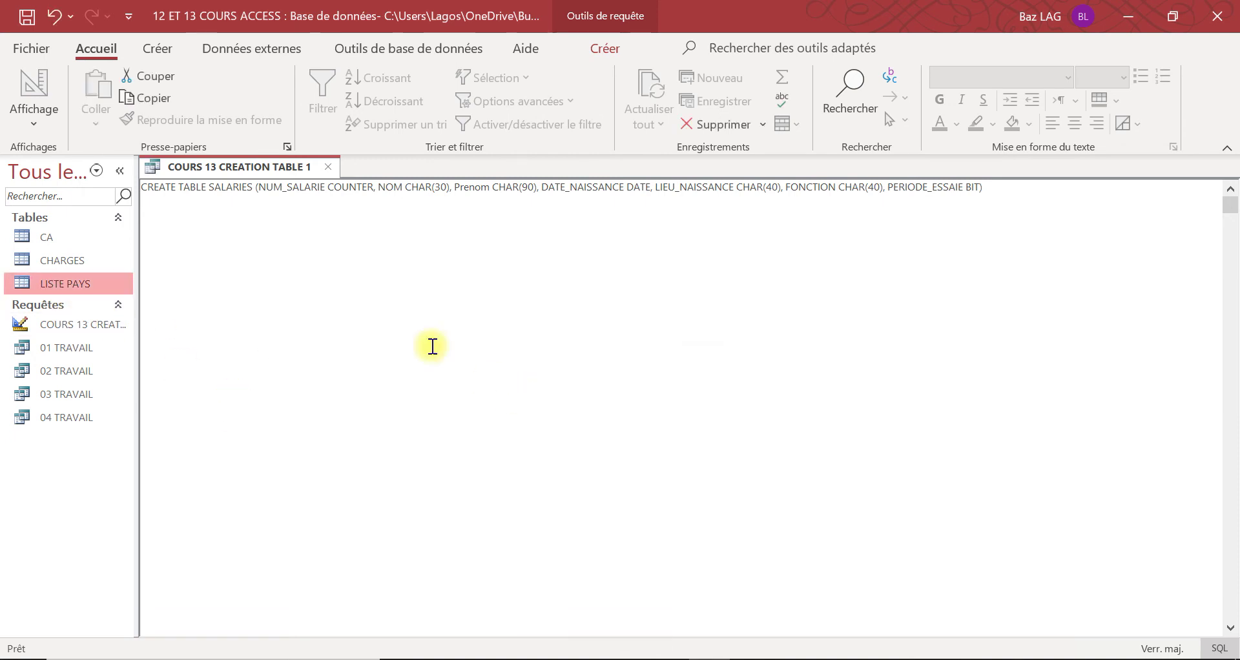
Begin a second statement, CREATE TABLE VENTES, below the SALARIES statement in the query
click(982, 193)
key(Return)
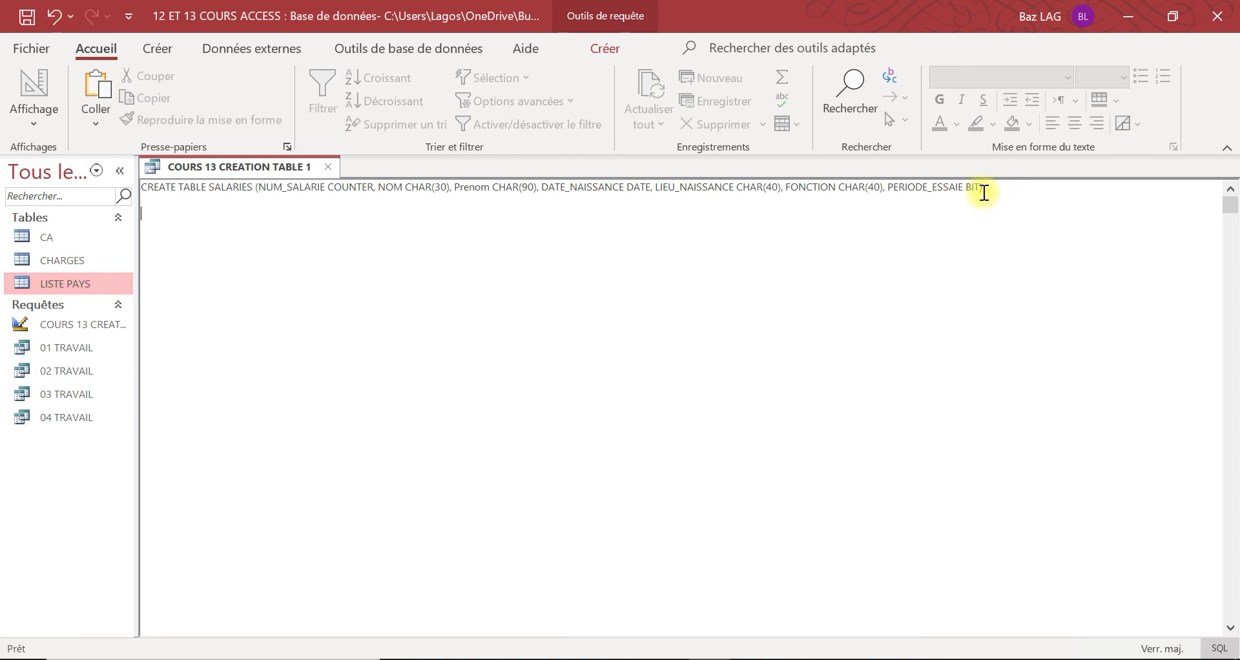
key(Caps_Lock)
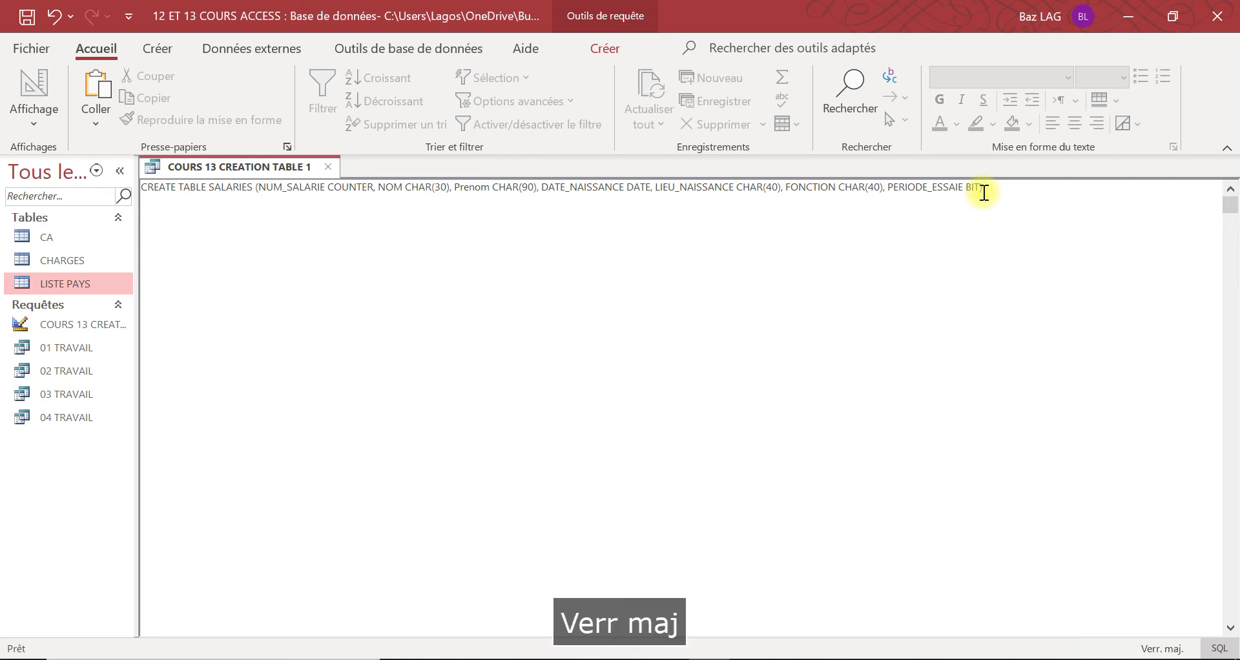
text(c)
key(BackSpace)
key(Caps_Lock)
text(CREATE)
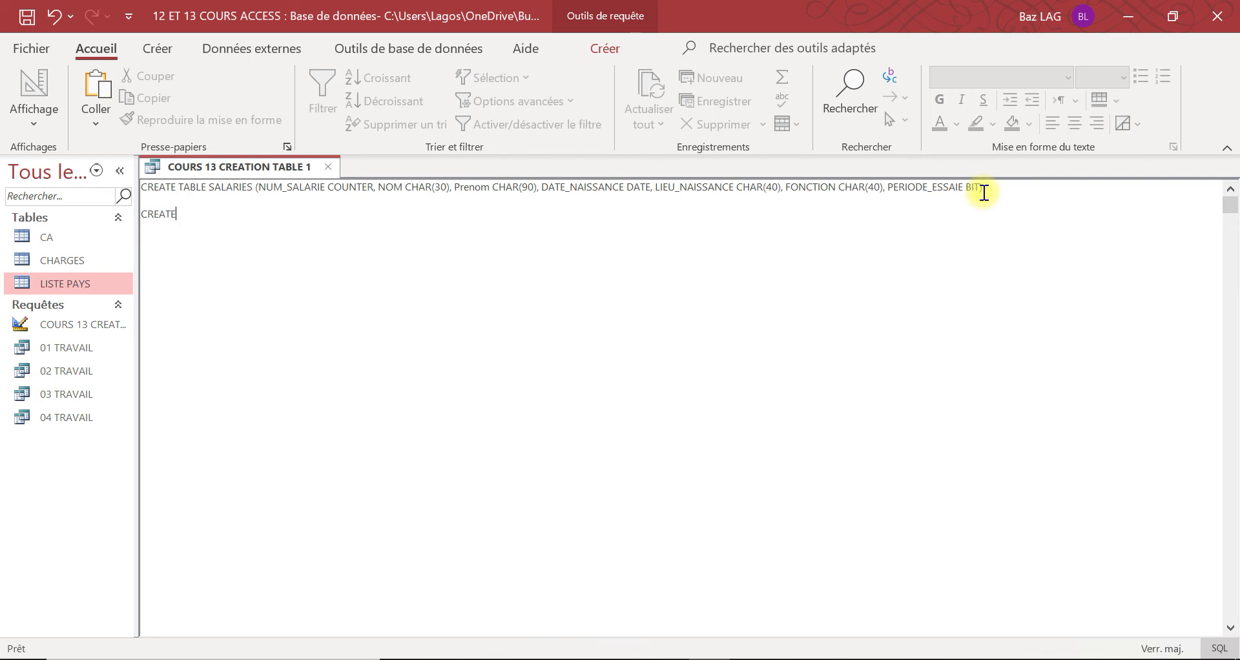
text( TABLE VENTES)
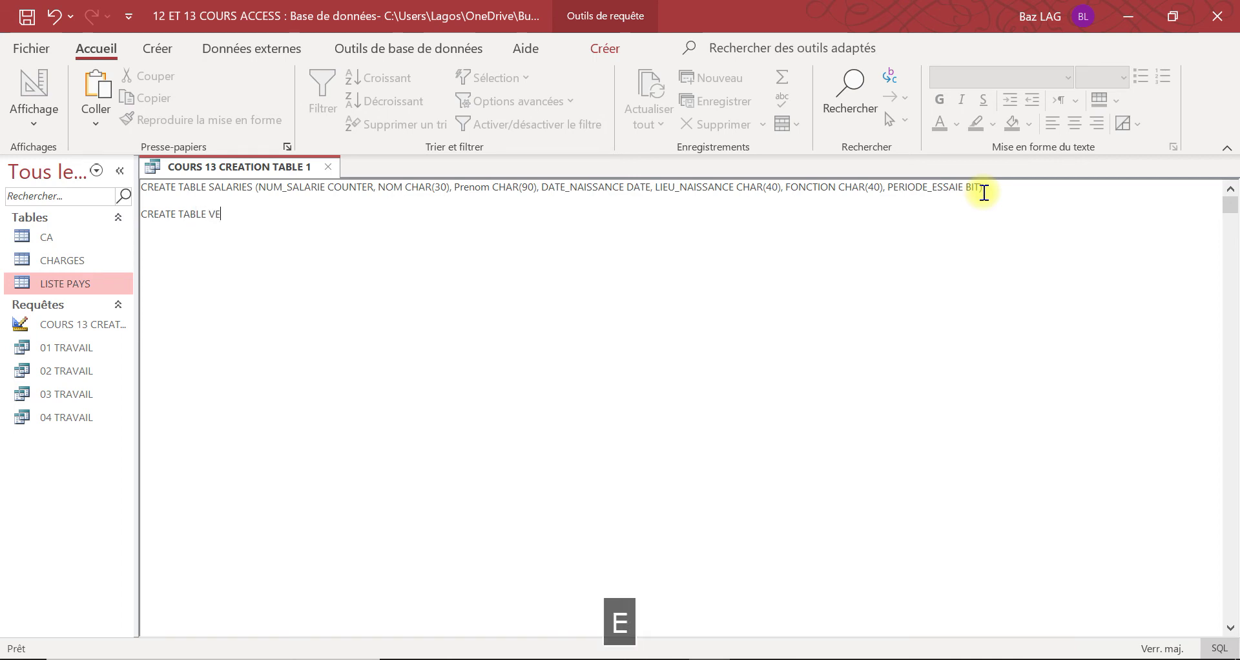
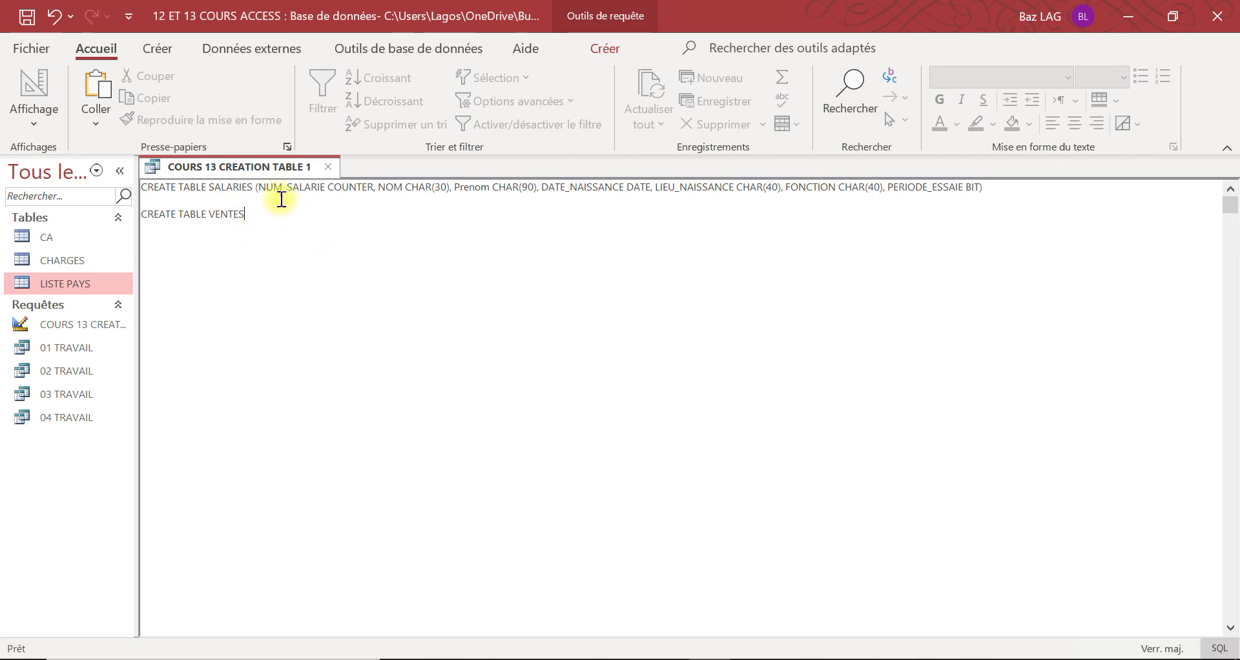
Rename the table in the first CREATE TABLE statement to COMMERCIAUX
click(252, 186)
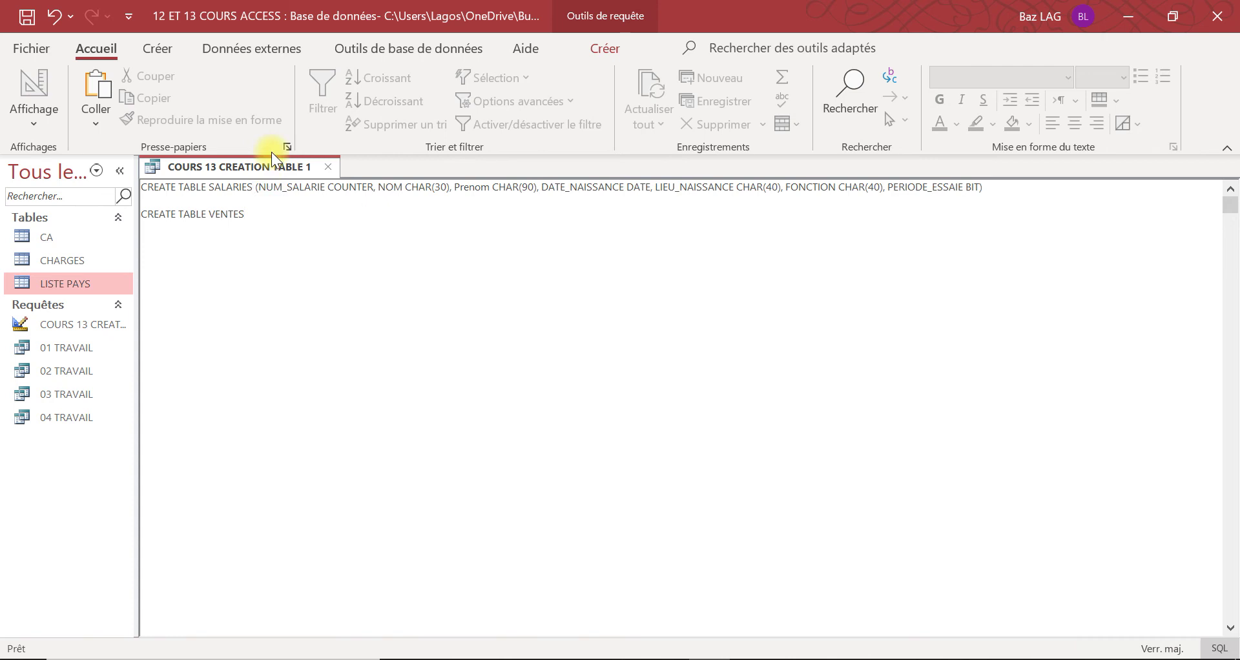
key(BackSpace)
key(BackSpace)
key(BackSpace)
key(BackSpace)
key(BackSpace)
key(BackSpace)
key(BackSpace)
key(BackSpace)
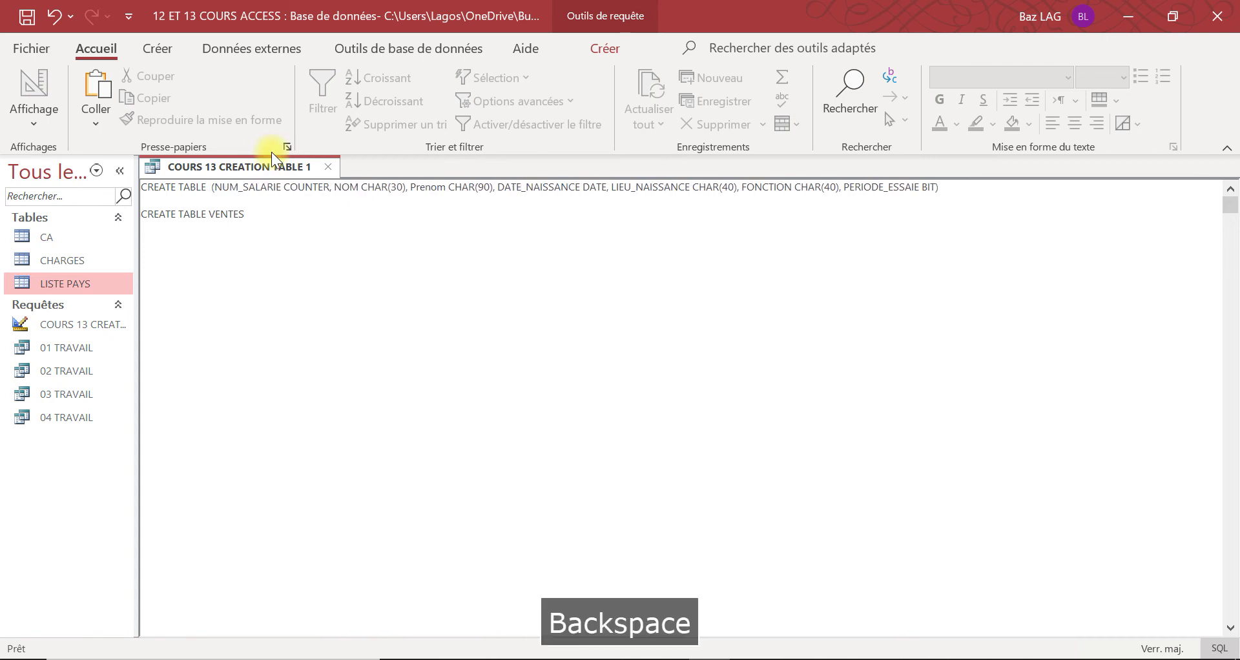
text(COMMER)
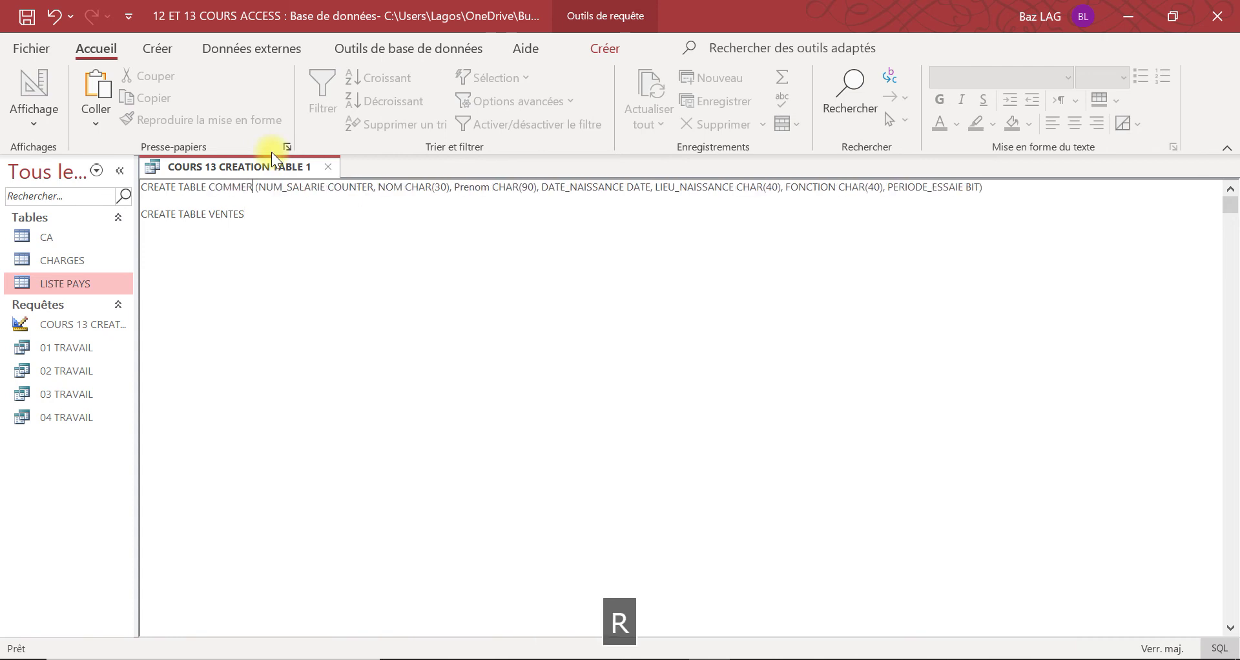
text(CIAUX)
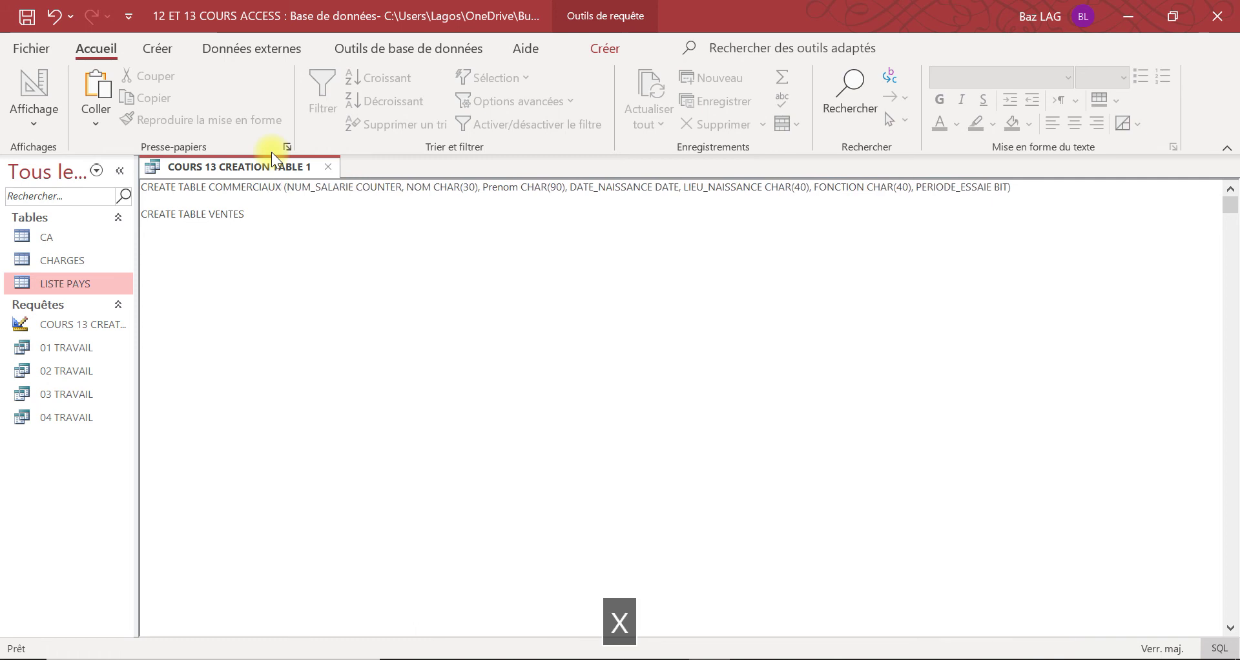
Add an opening parenthesis after VENTES, separated by a space, to start its field list
click(280, 217)
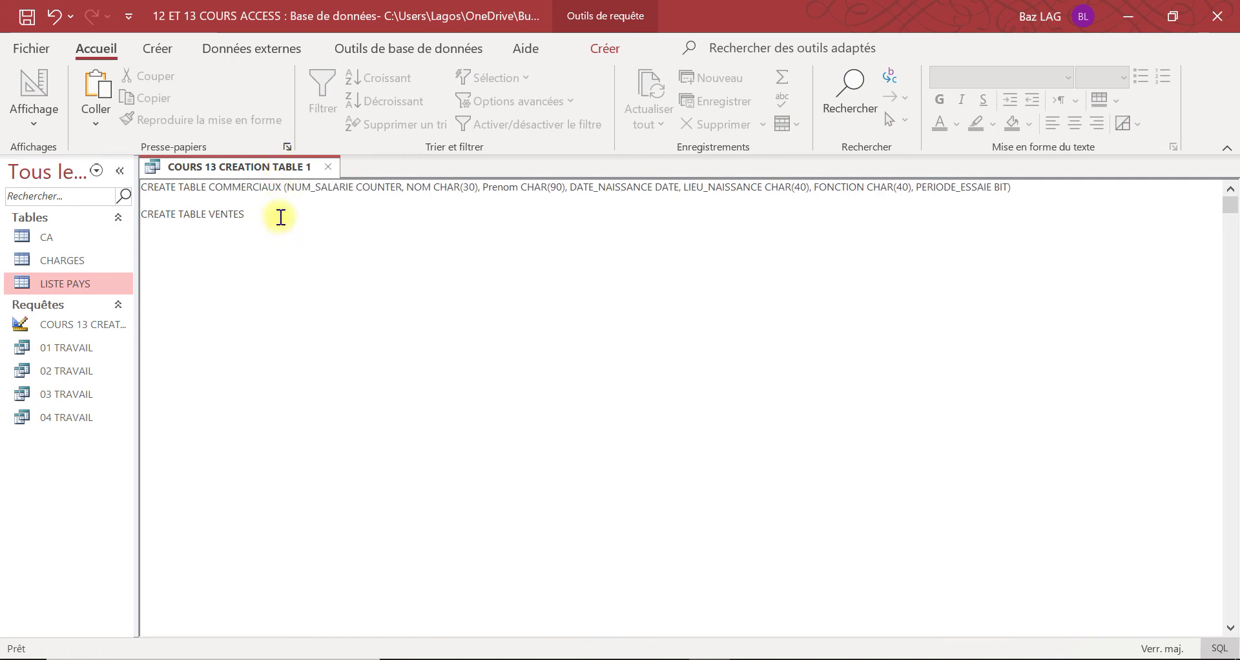
text(S)
key(BackSpace)
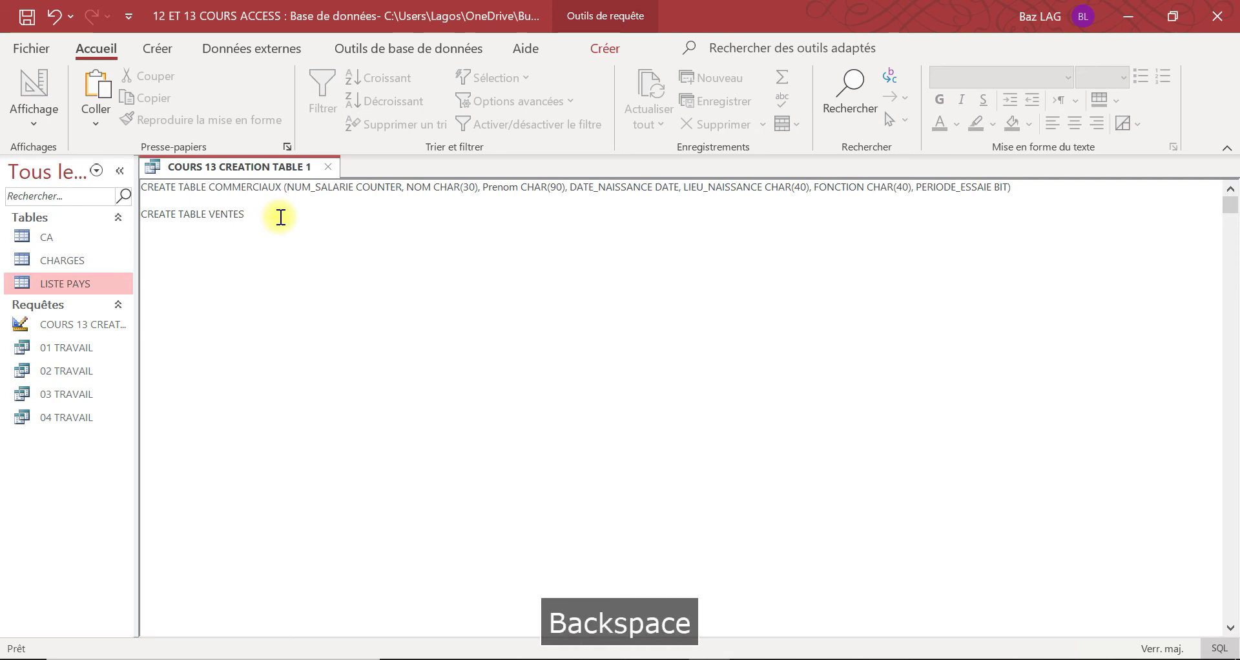
text(5)
key(BackSpace)
key(Caps_Lock)
text(()
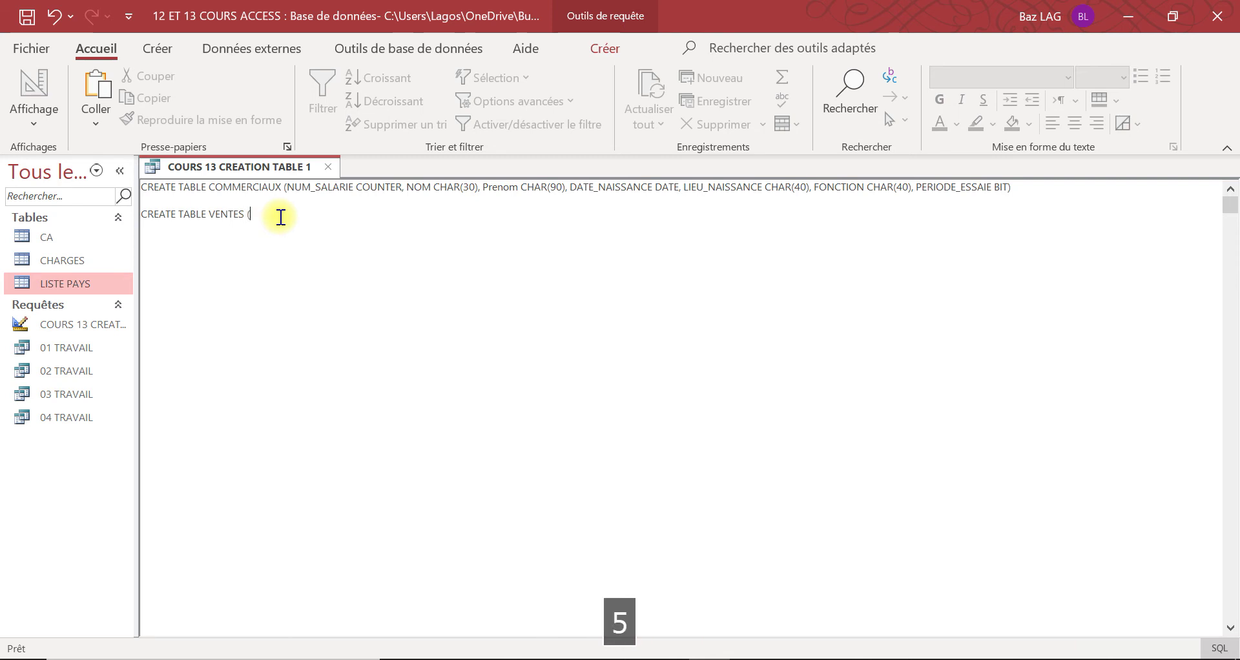
key(BackSpace)
key(BackSpace)
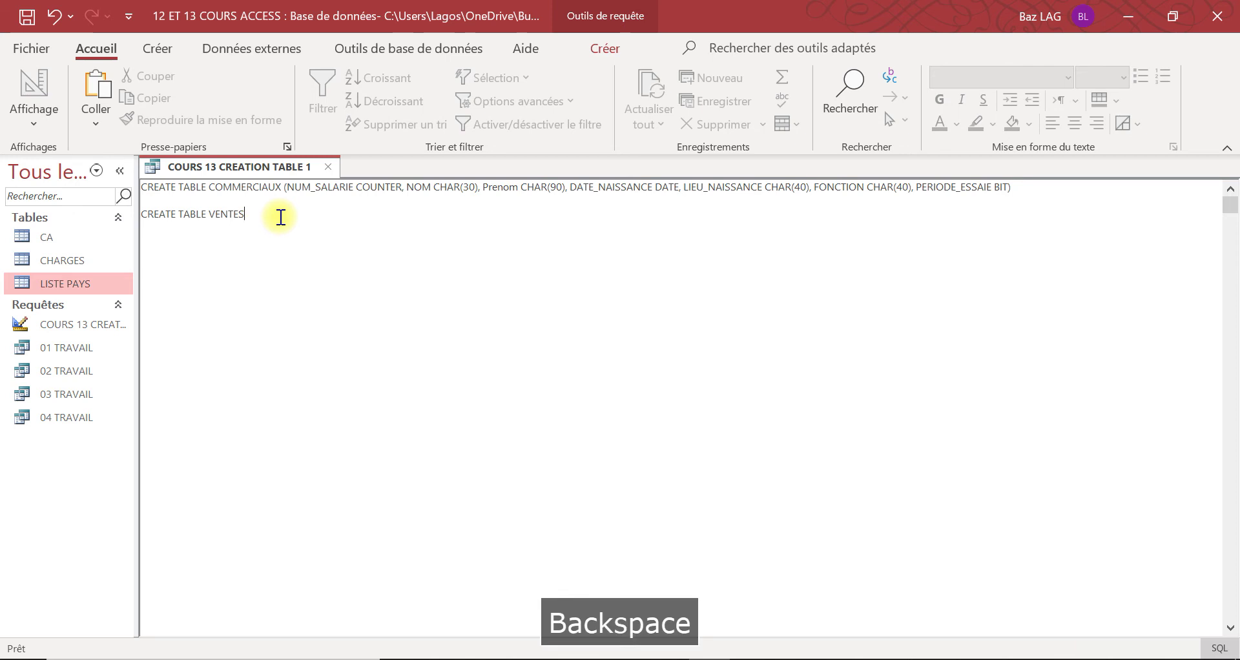
text(()
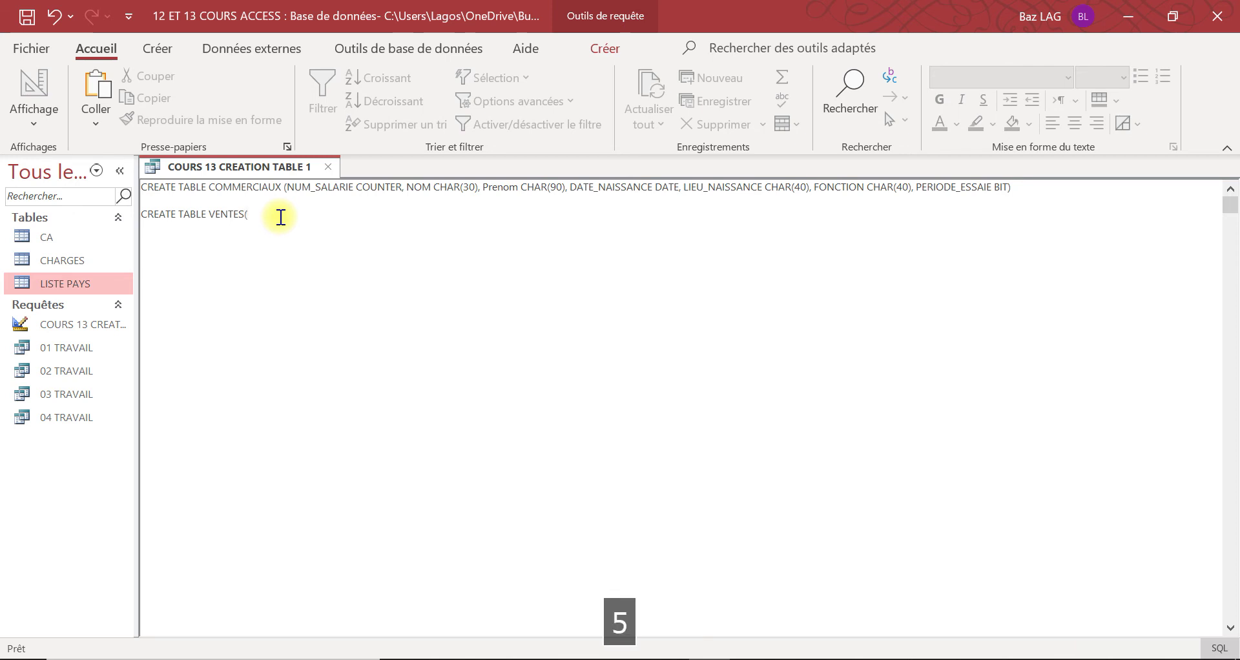
key(BackSpace)
text(()
Enter DATE_VENTES as the first field name of the VENTES table
key(Caps_Lock)
text(DATE)
key(Caps_Lock)
text(_)
key(Caps_Lock)
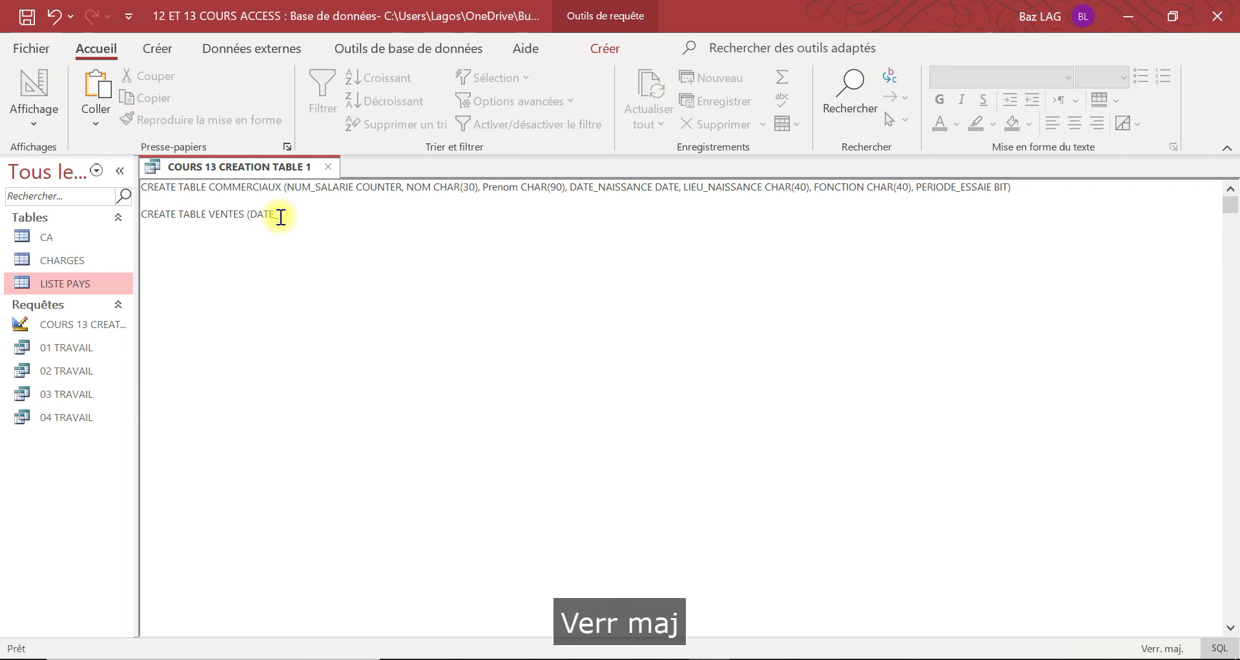
text(VENTES)
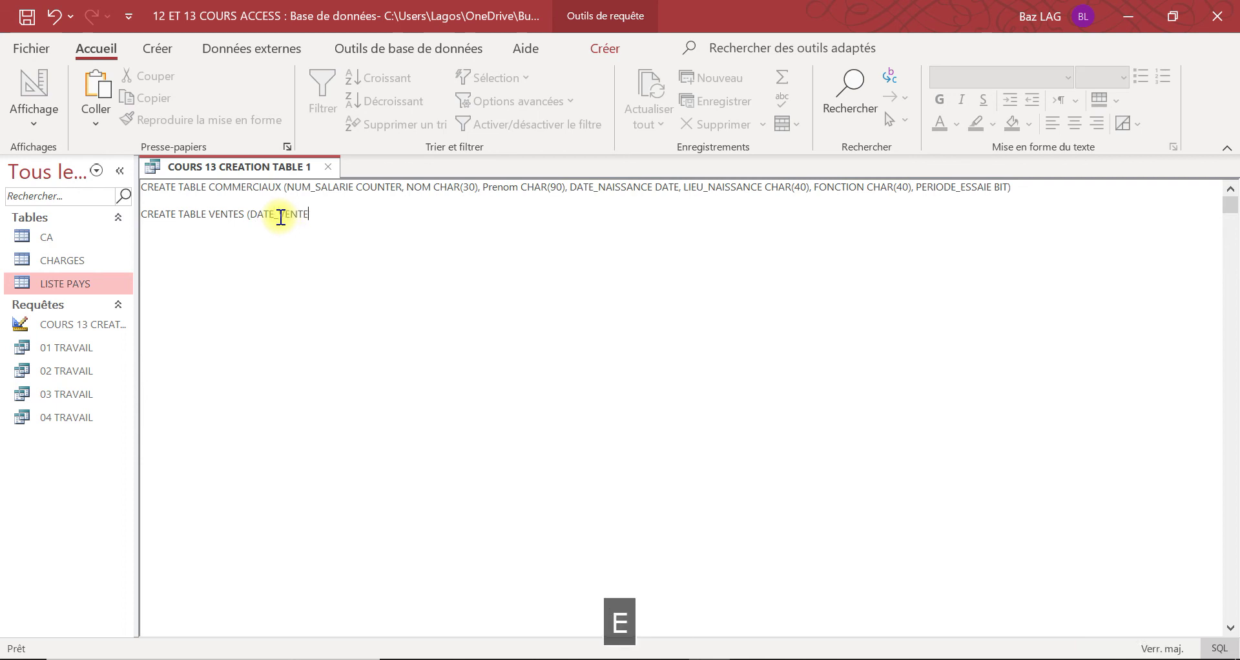
Give the DATE_VENTES field the DATE type and end its definition with a comma
text( DTA)
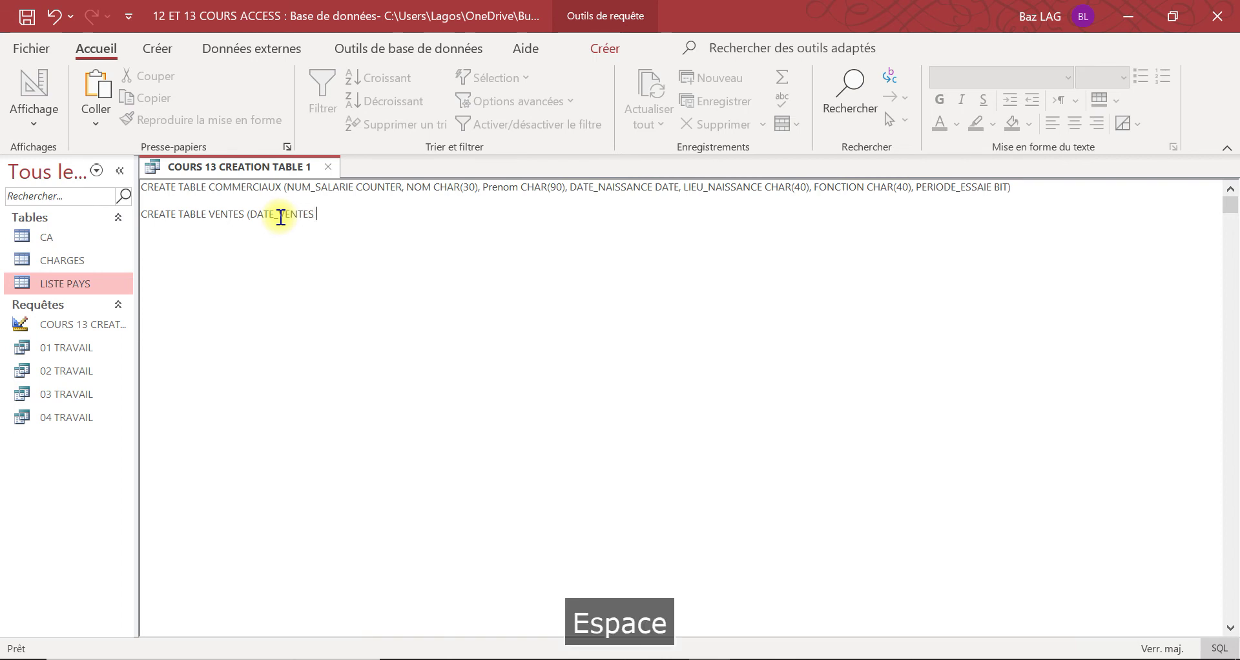
key(BackSpace)
key(BackSpace)
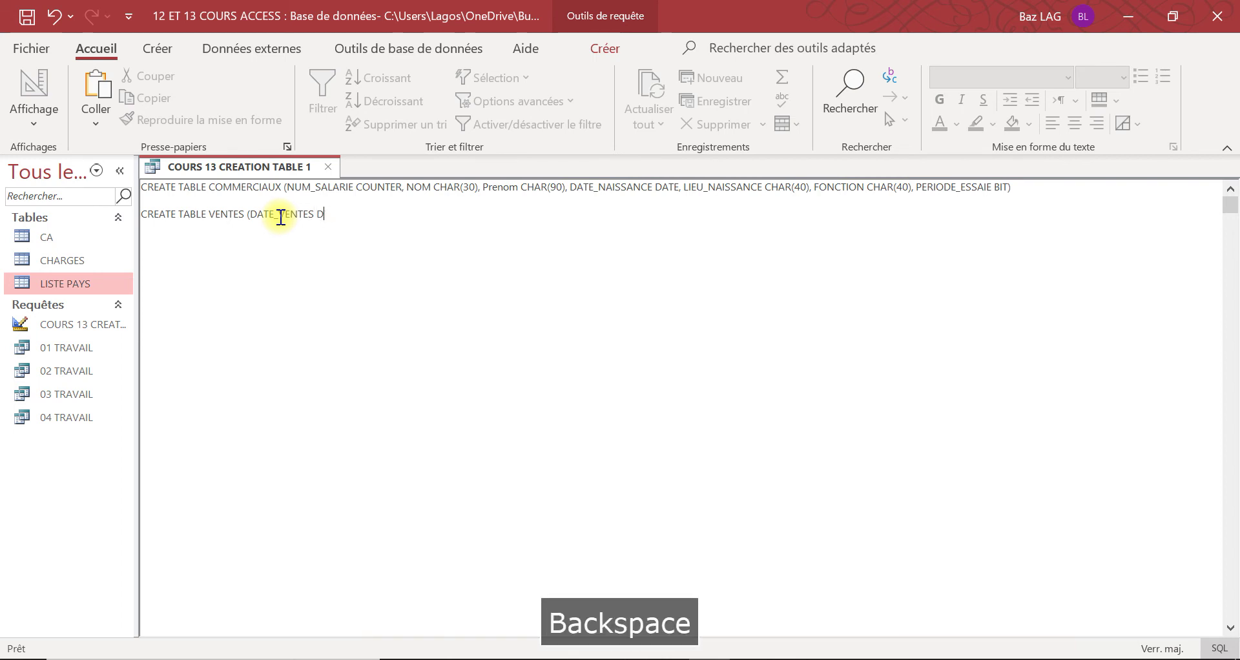
text(ATA)
key(Caps_Lock)
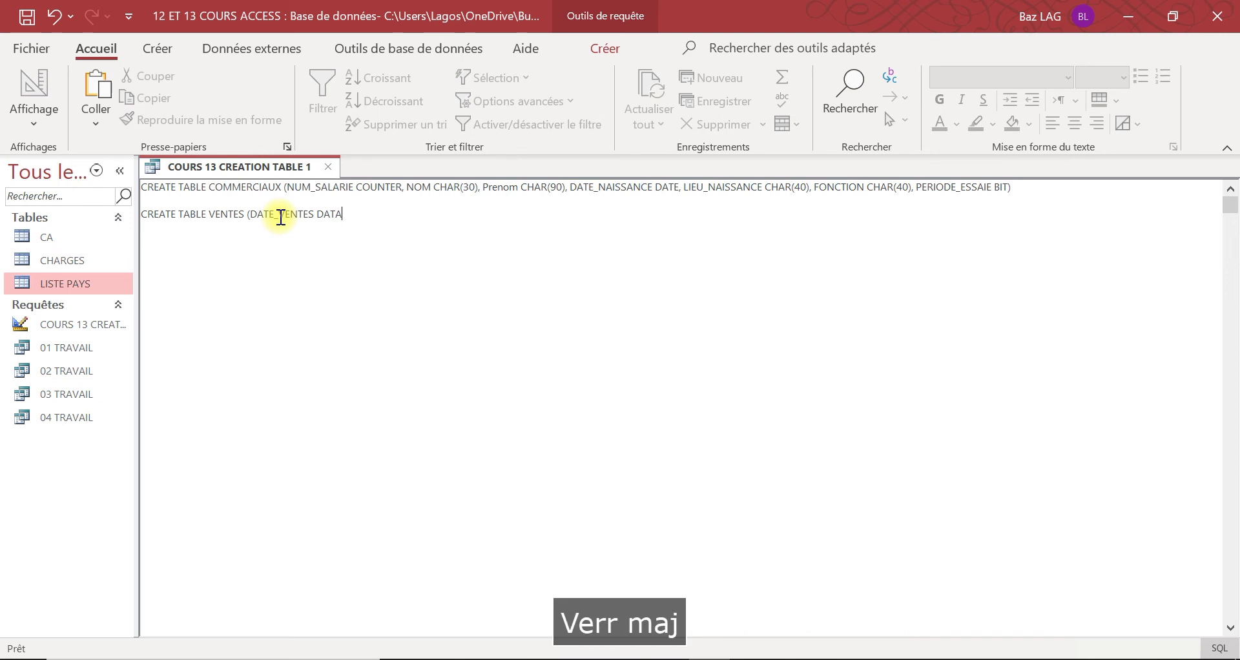
key(BackSpace)
text(e)
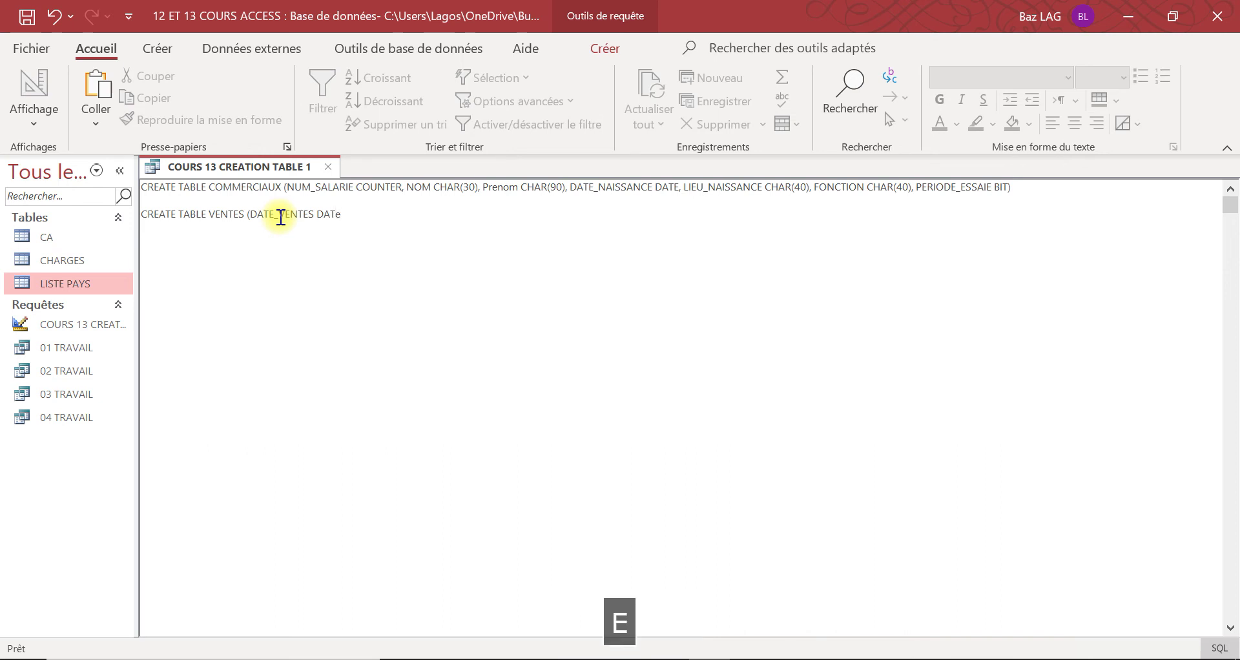
key(BackSpace)
key(Caps_Lock)
text(E)
key(Caps_Lock)
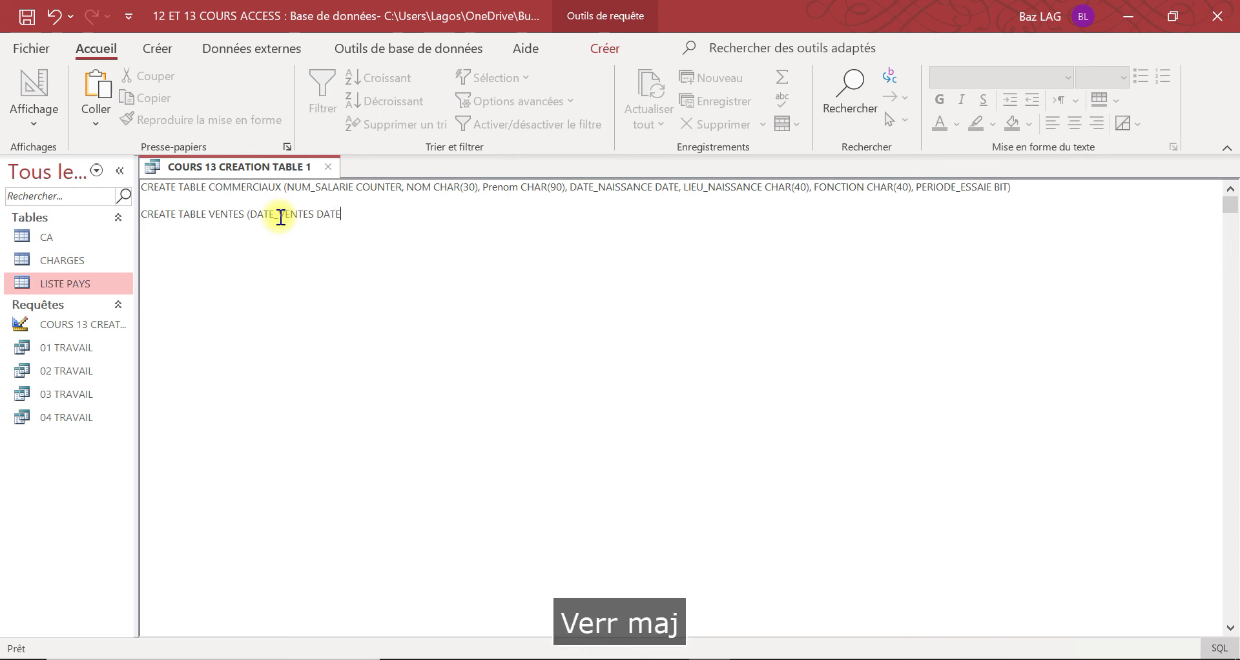
text(,)
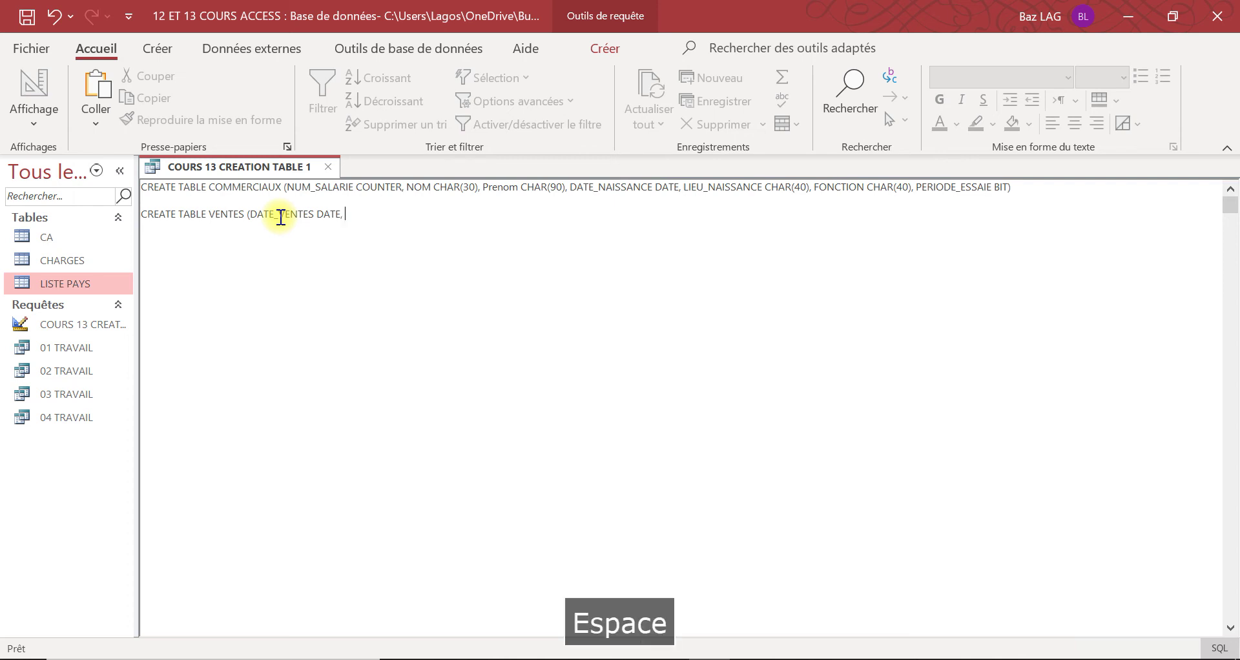
key(Caps_Lock)
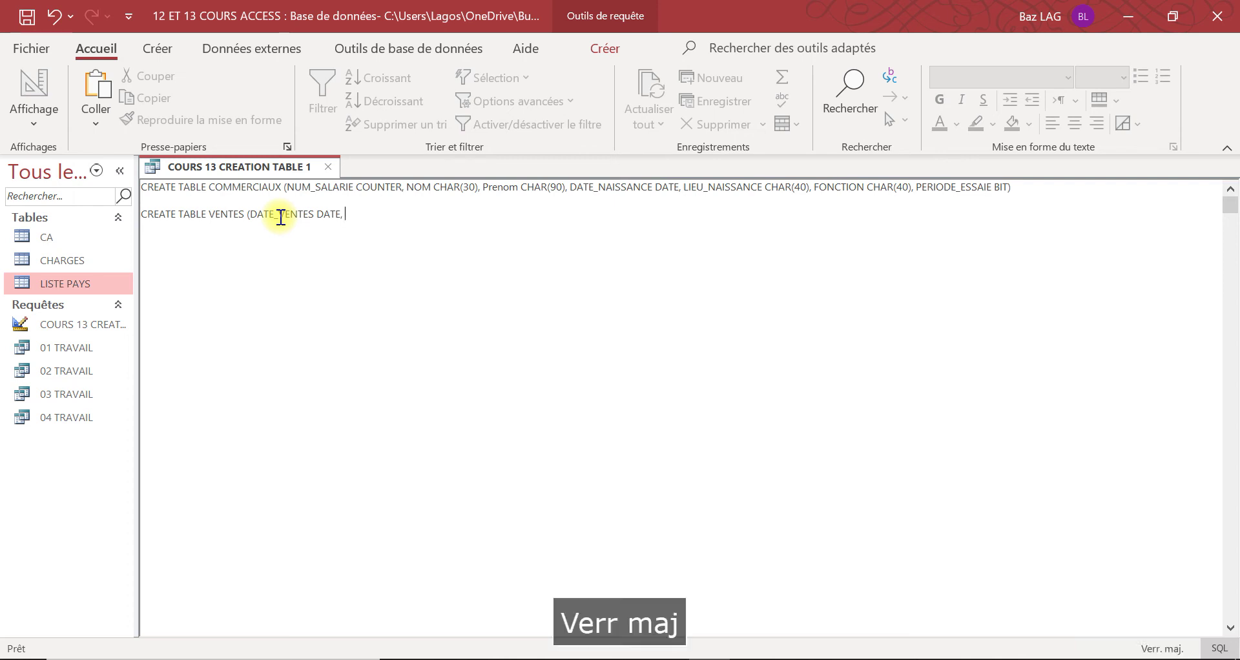
text(ARTIC)
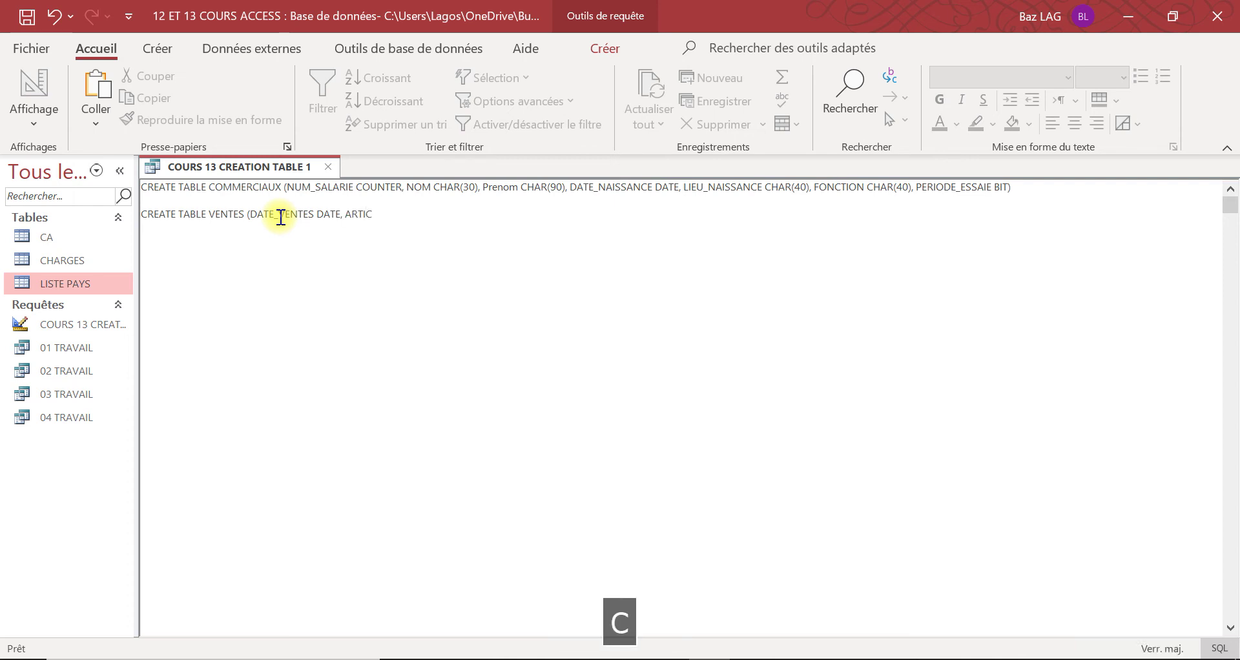
key(BackSpace)
key(BackSpace)
key(BackSpace)
key(BackSpace)
key(BackSpace)
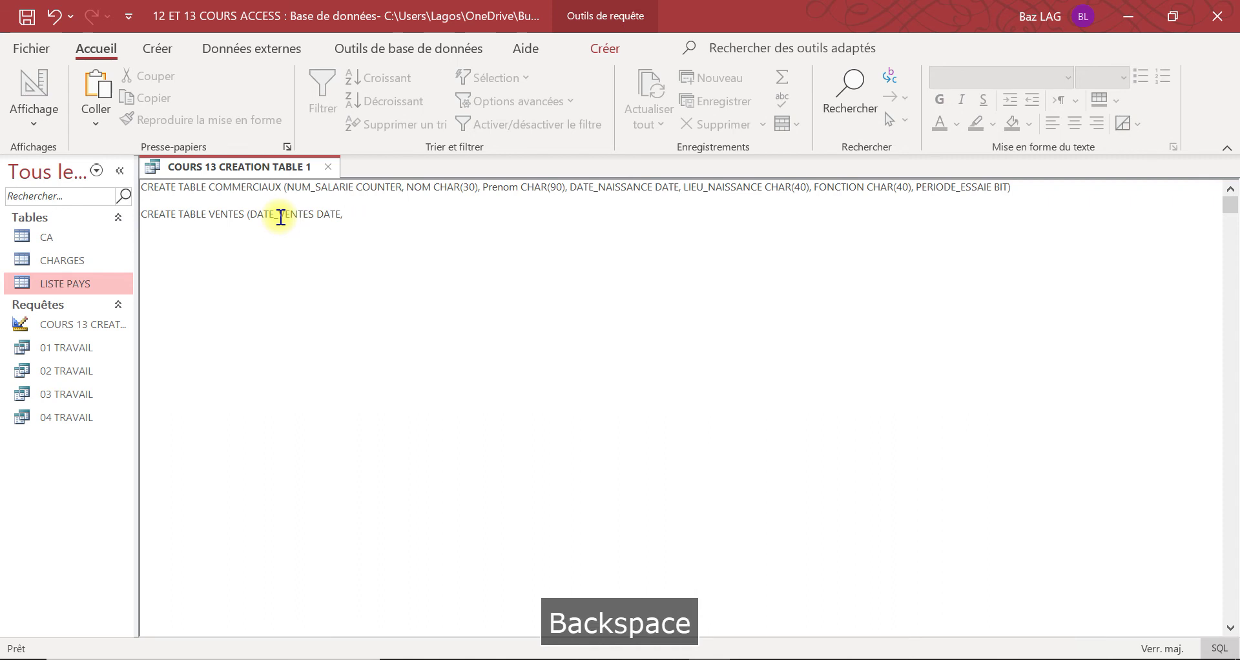
text(NOM)
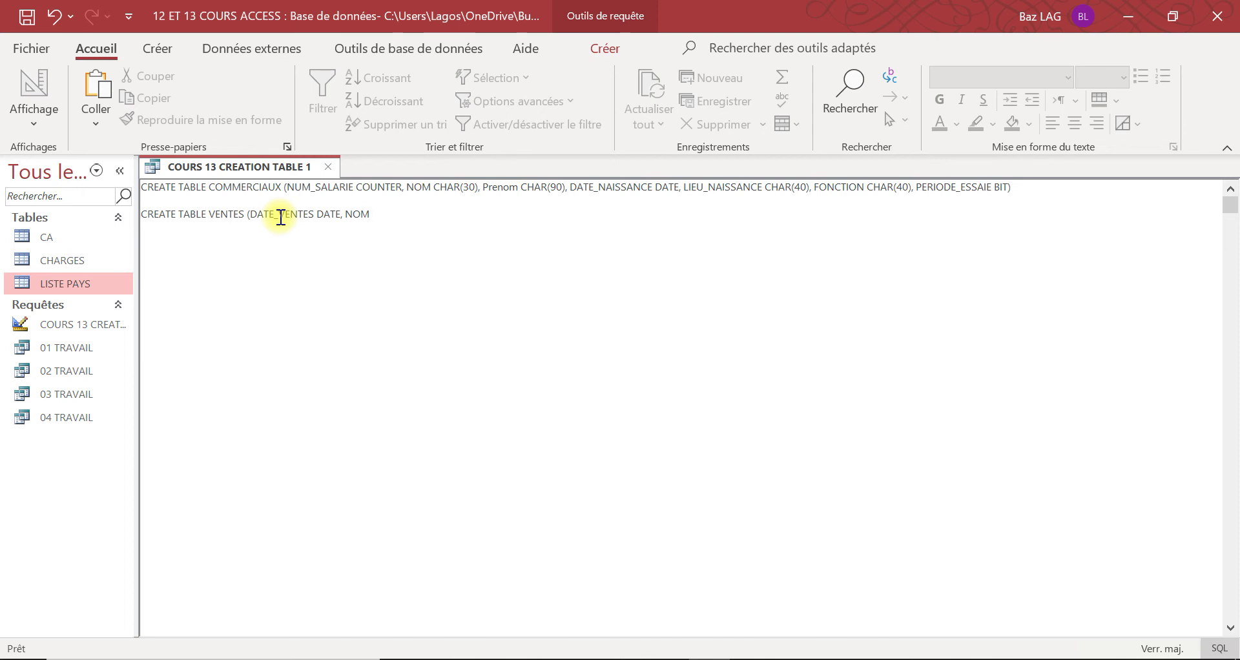
key(BackSpace)
key(BackSpace)
key(BackSpace)
Enter NUM_COMMERCIAL as the second field name of the VENTES table
text(NUM)
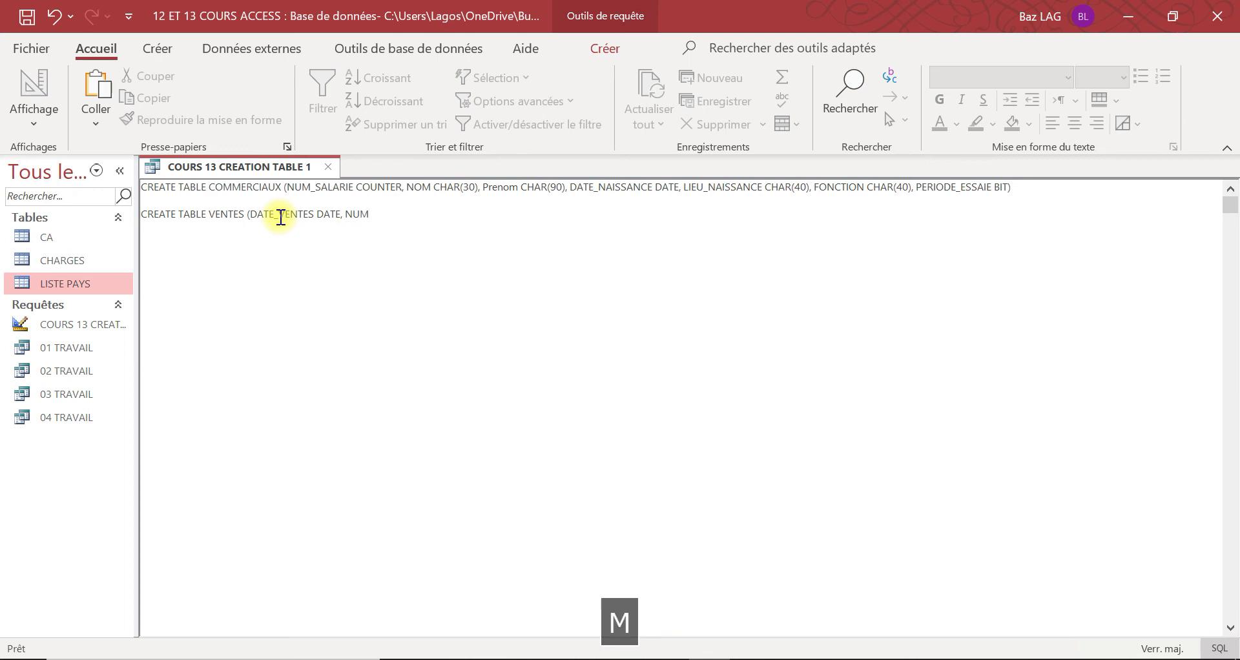
text(_)
key(Caps_Lock)
text(S)
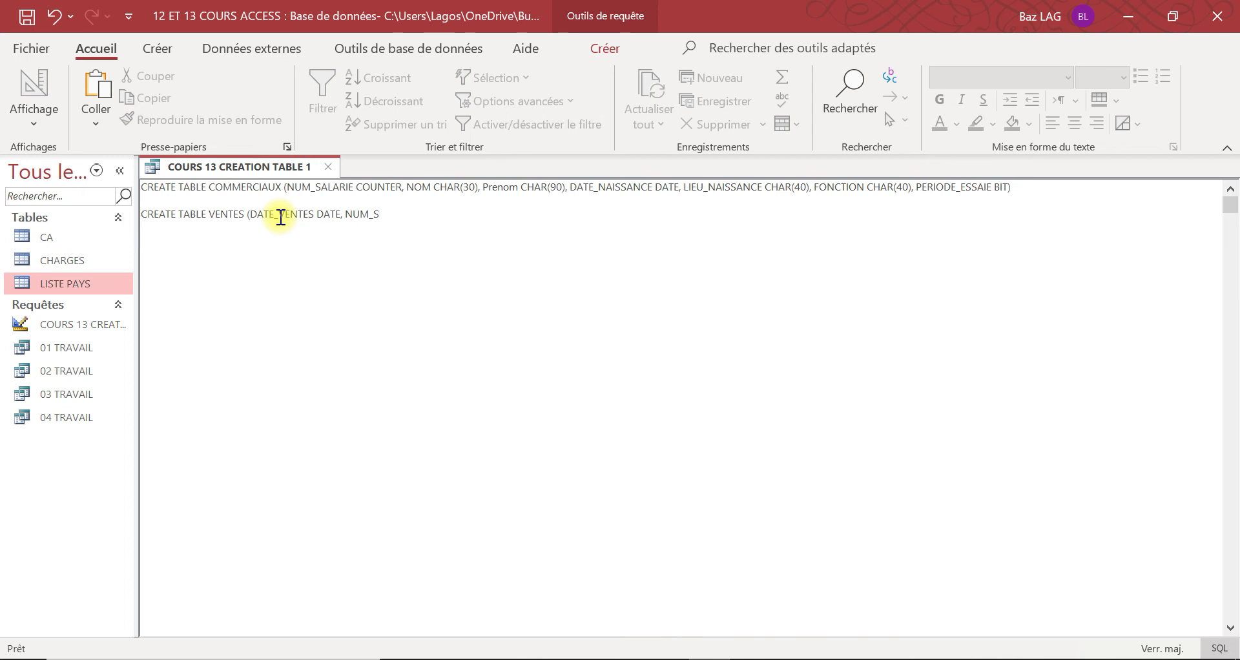
text(SA)
key(BackSpace)
key(BackSpace)
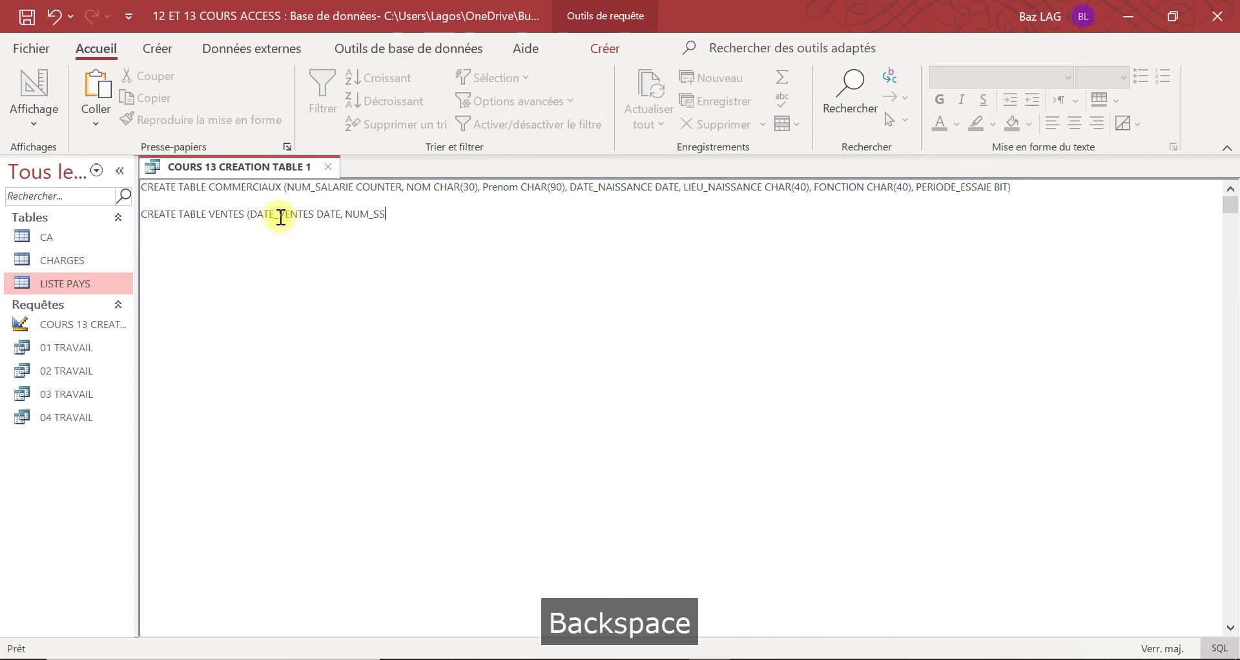
key(BackSpace)
text(COMM)
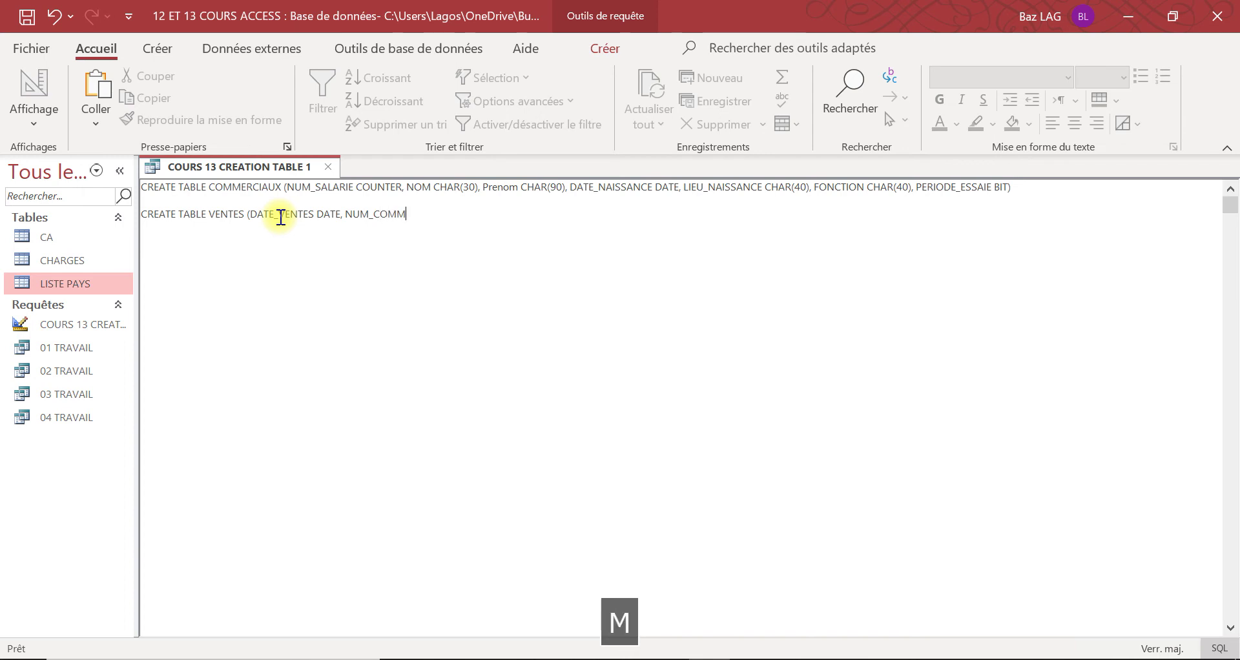
text(ERCIAL)
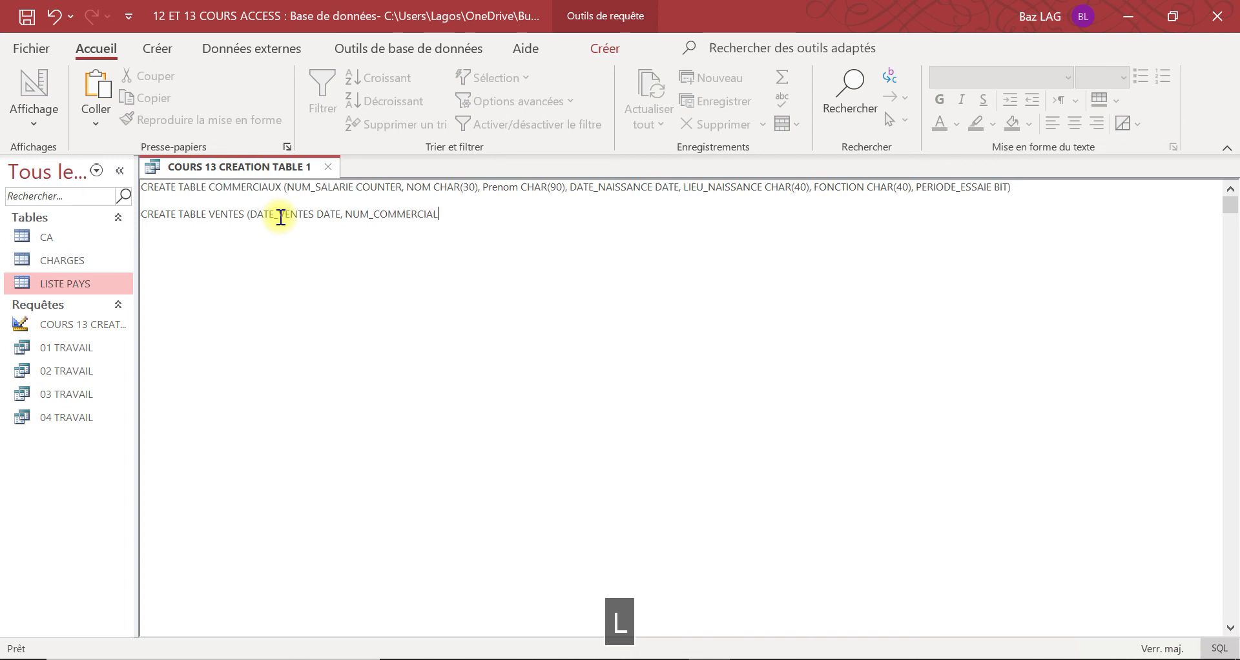
Rename the NUM_SALARIE field in the COMMERCIAUX statement to NUM_COMMERCIAL
click(355, 188)
key(BackSpace)
key(BackSpace)
key(BackSpace)
key(BackSpace)
key(BackSpace)
key(BackSpace)
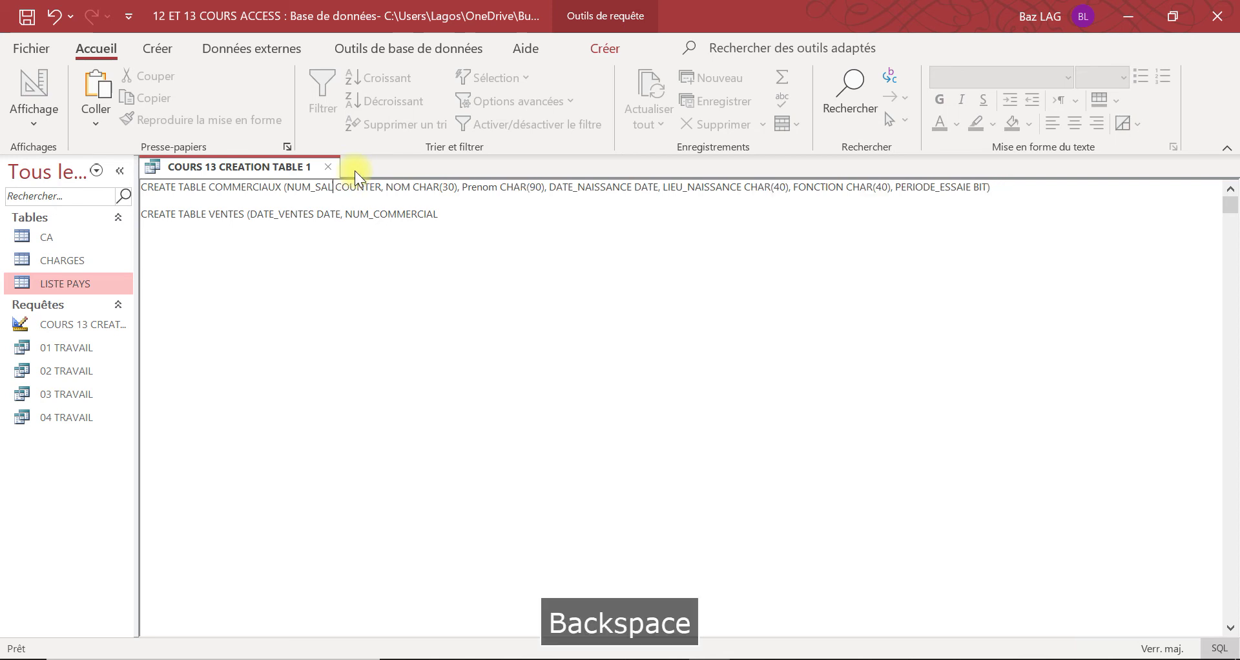
key(BackSpace)
text(COMMERC)
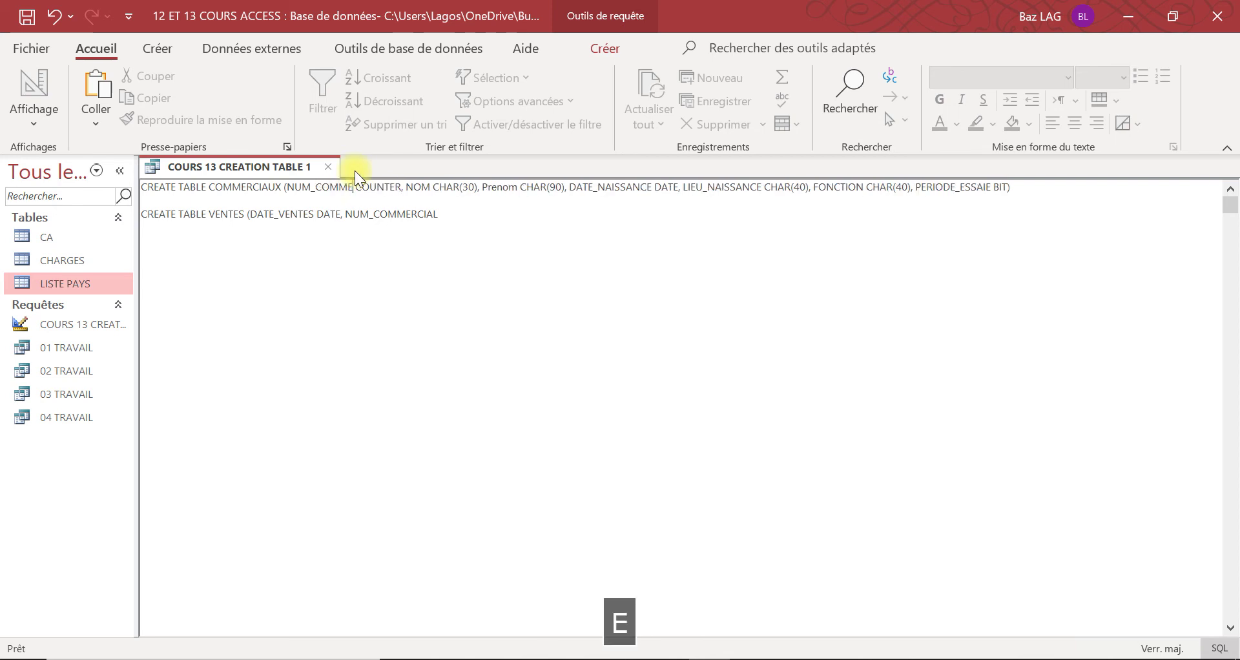
text(IAL)
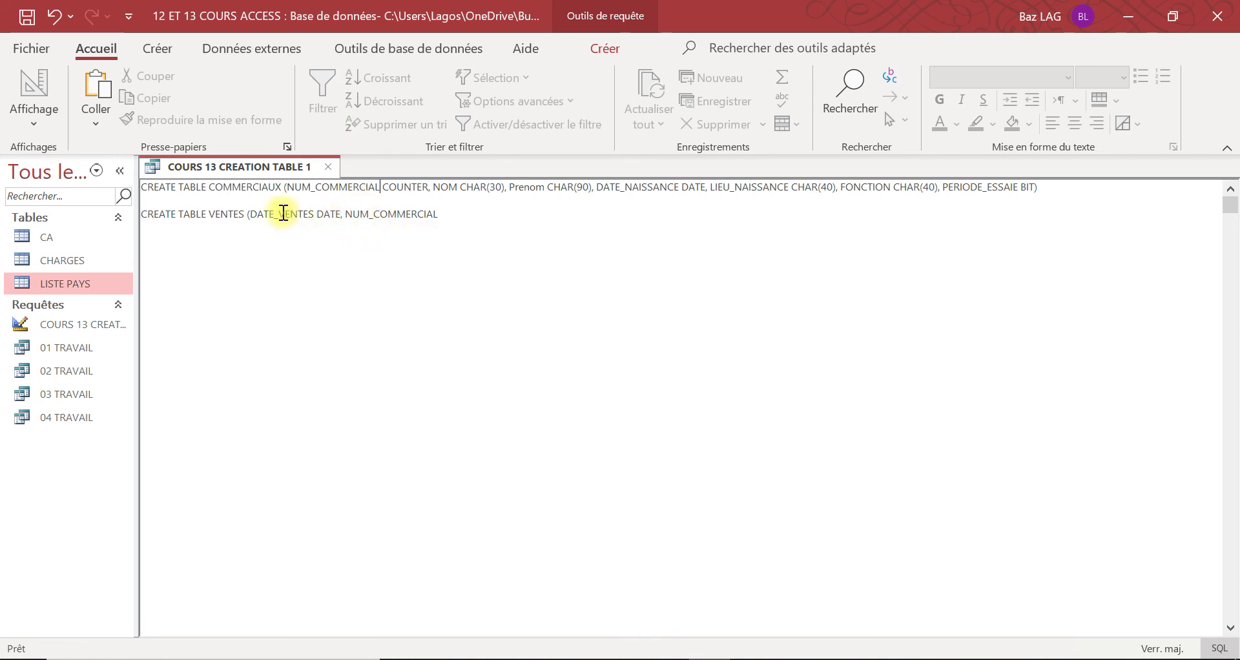
click(441, 217)
key(BackSpace)
key(Caps_Lock)
text(as lo)
key(BackSpace)
key(BackSpace)
key(BackSpace)
key(BackSpace)
key(BackSpace)
key(BackSpace)
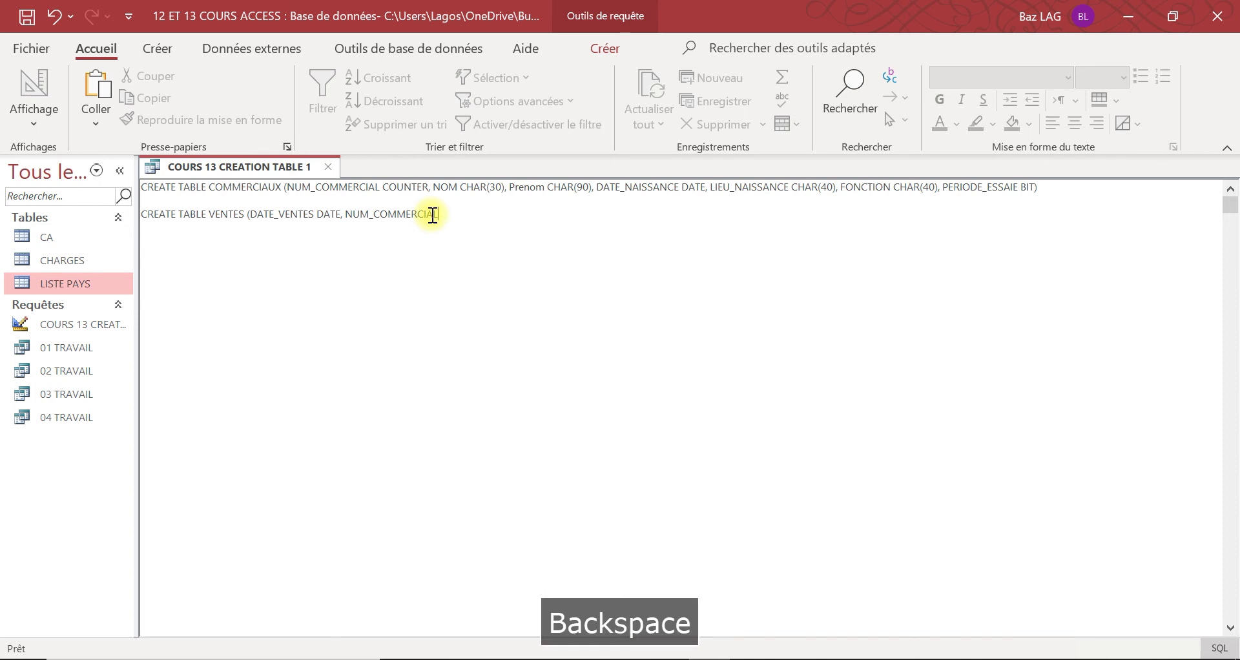
text(as intef)
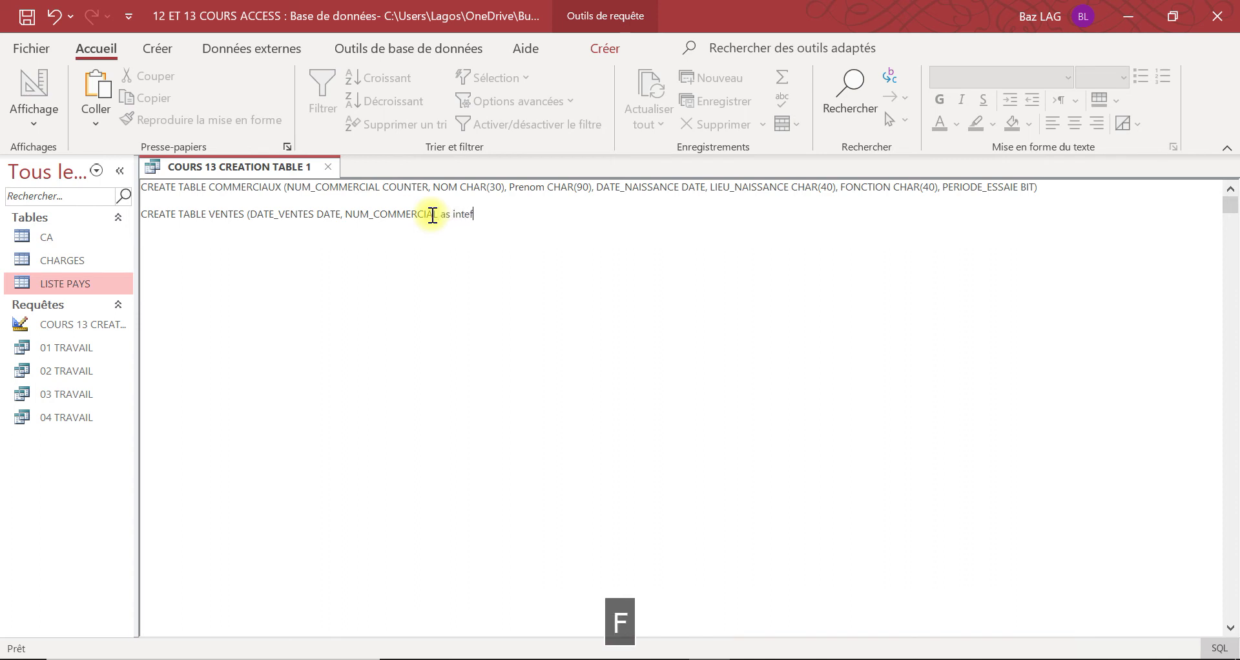
key(BackSpace)
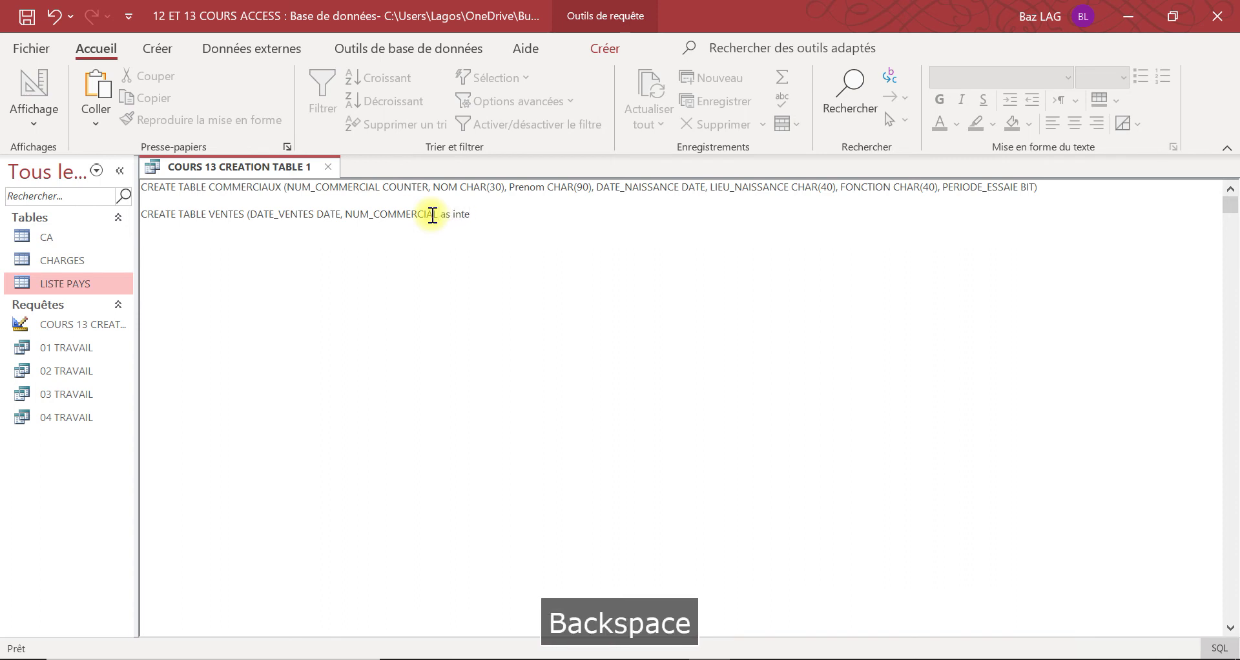
text(ger)
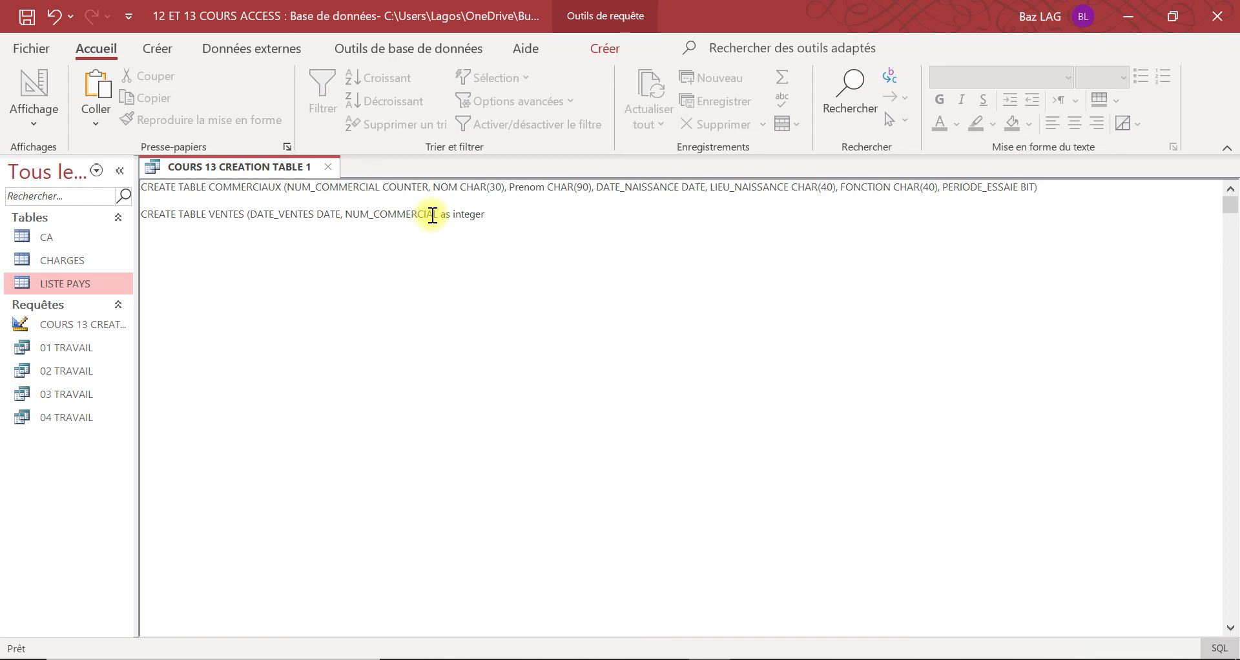
text(,)
key(BackSpace)
key(BackSpace)
key(BackSpace)
key(BackSpace)
key(BackSpace)
key(BackSpace)
key(BackSpace)
key(BackSpace)
key(BackSpace)
key(BackSpace)
key(BackSpace)
Give the NUM_COMMERCIAL field of the VENTES table the INTEGER type and end its definition with a comma
key(Caps_Lock)
text(INTEGER)
key(Caps_Lock)
text(,)
Enter PRODUITS_VENDUS as the third field name of the VENTES table
key(Caps_Lock)
text(PRO)
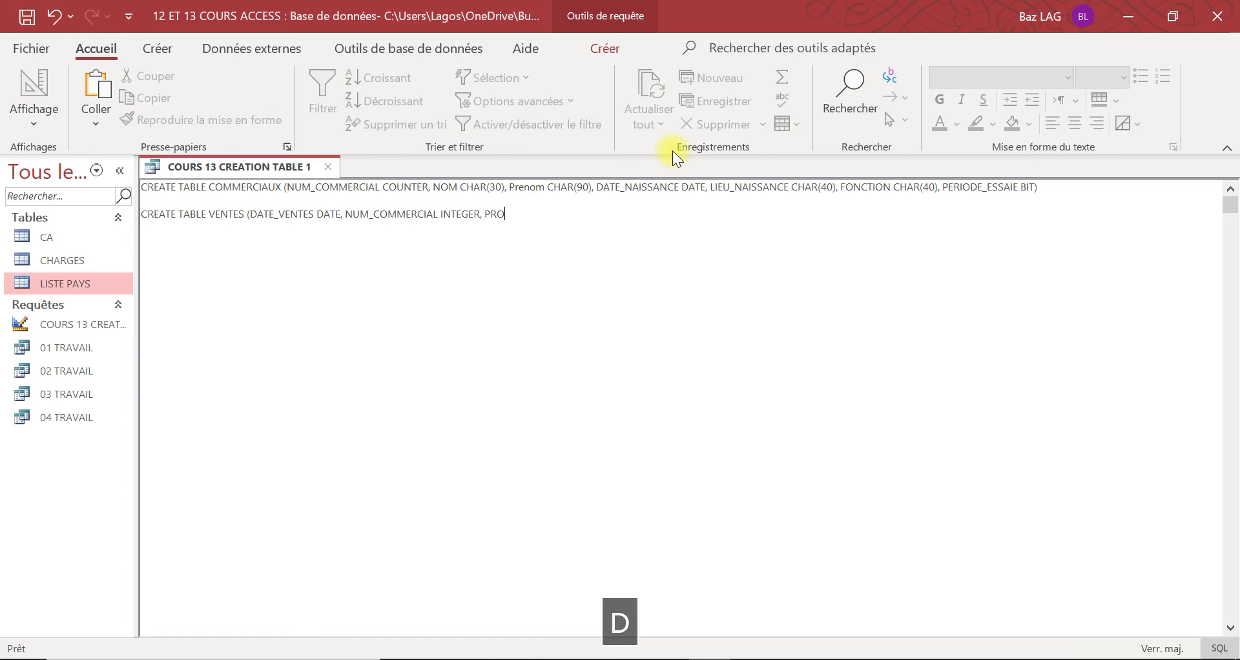
text(DUITS)
key(Caps_Lock)
text(_)
key(Caps_Lock)
text(VENDUS)
key(Caps_Lock)
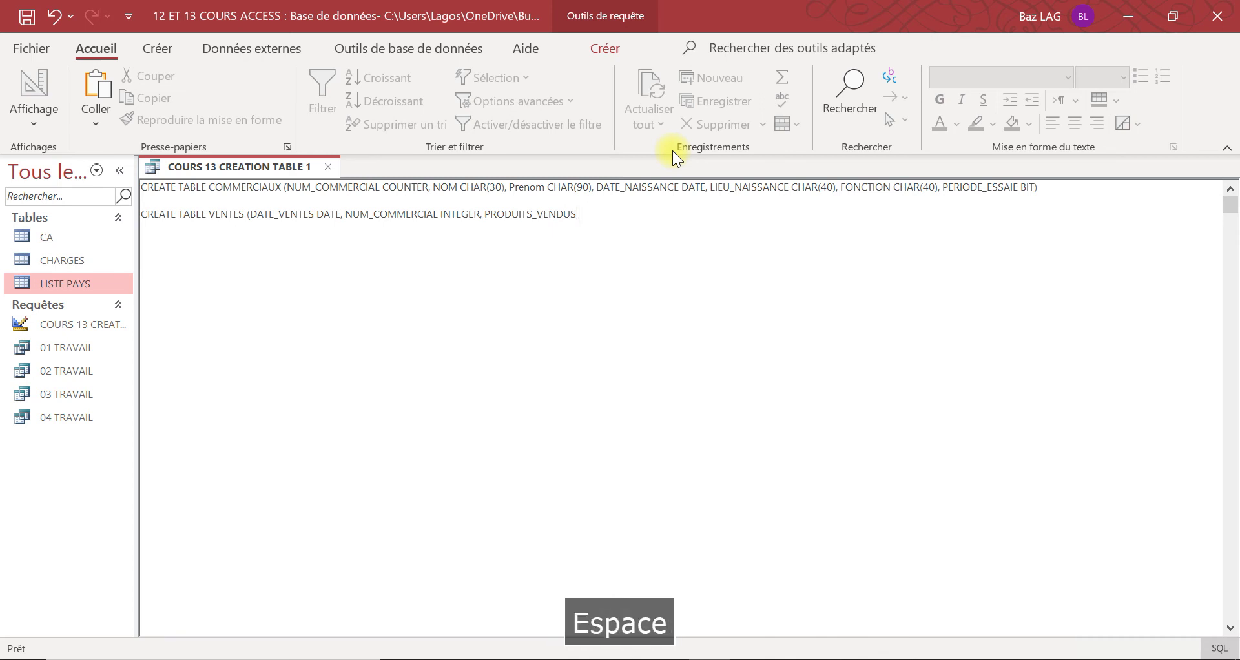
Give the PRODUITS_VENDUS field the CHAR type with a length of 20
key(Caps_Lock)
text(C)
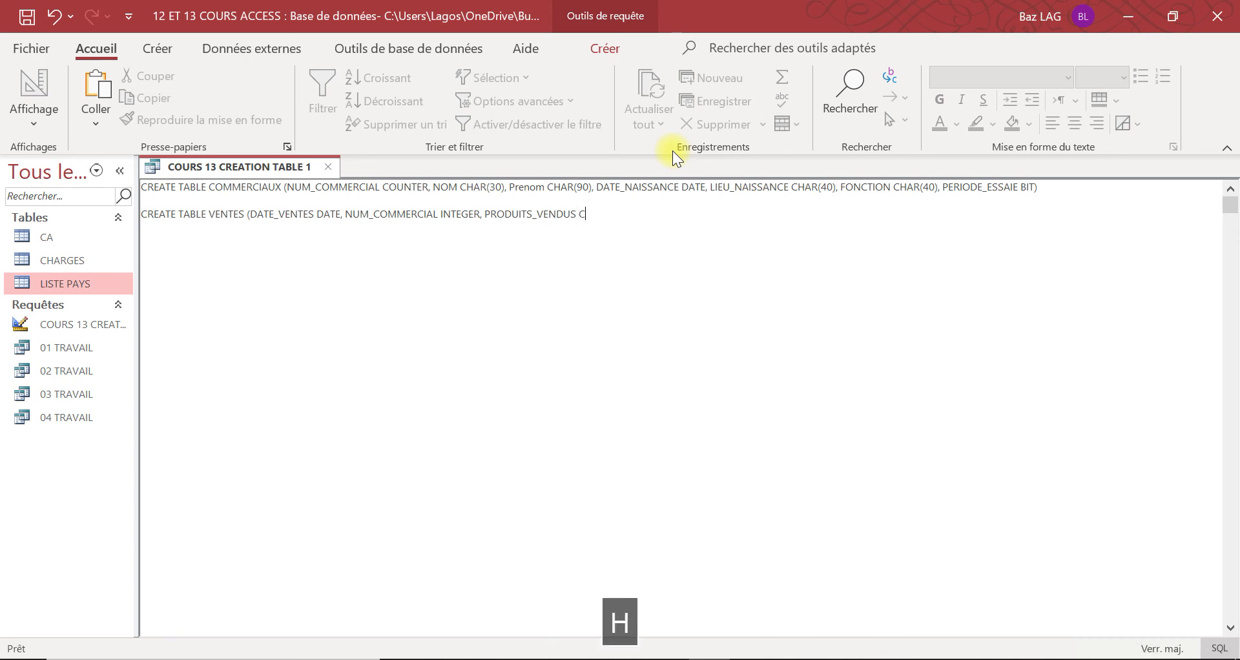
text(HAR5)
key(BackSpace)
key(Caps_Lock)
text(()
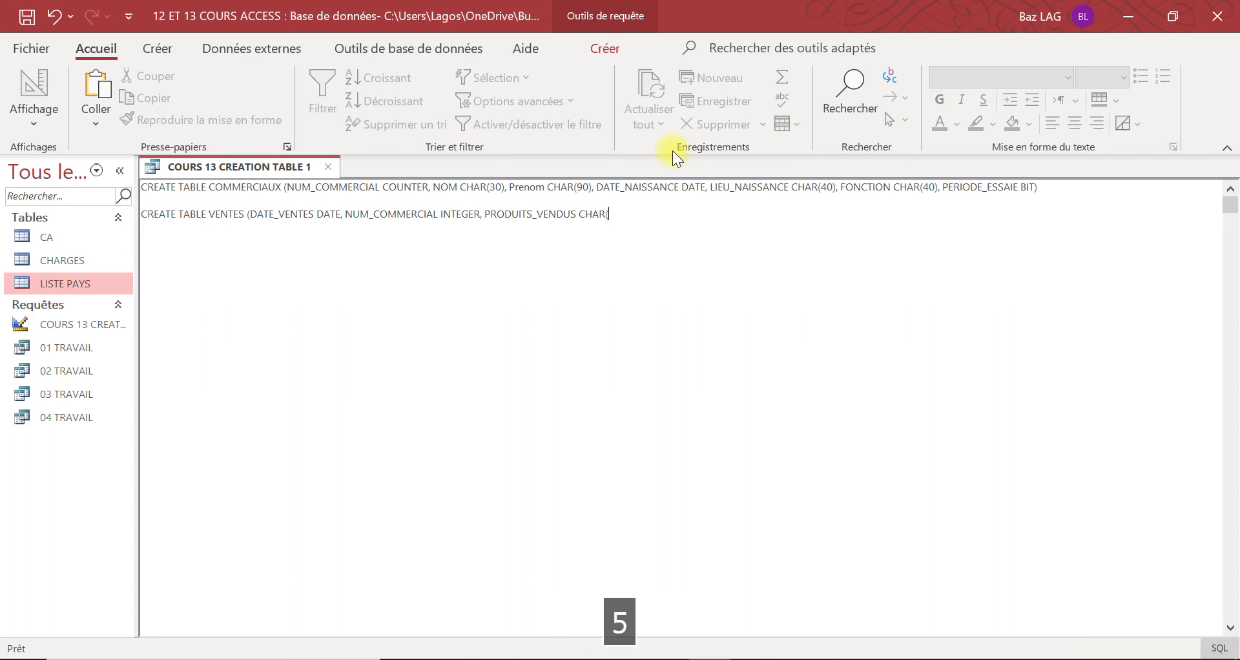
key(Caps_Lock)
text(1)
key(BackSpace)
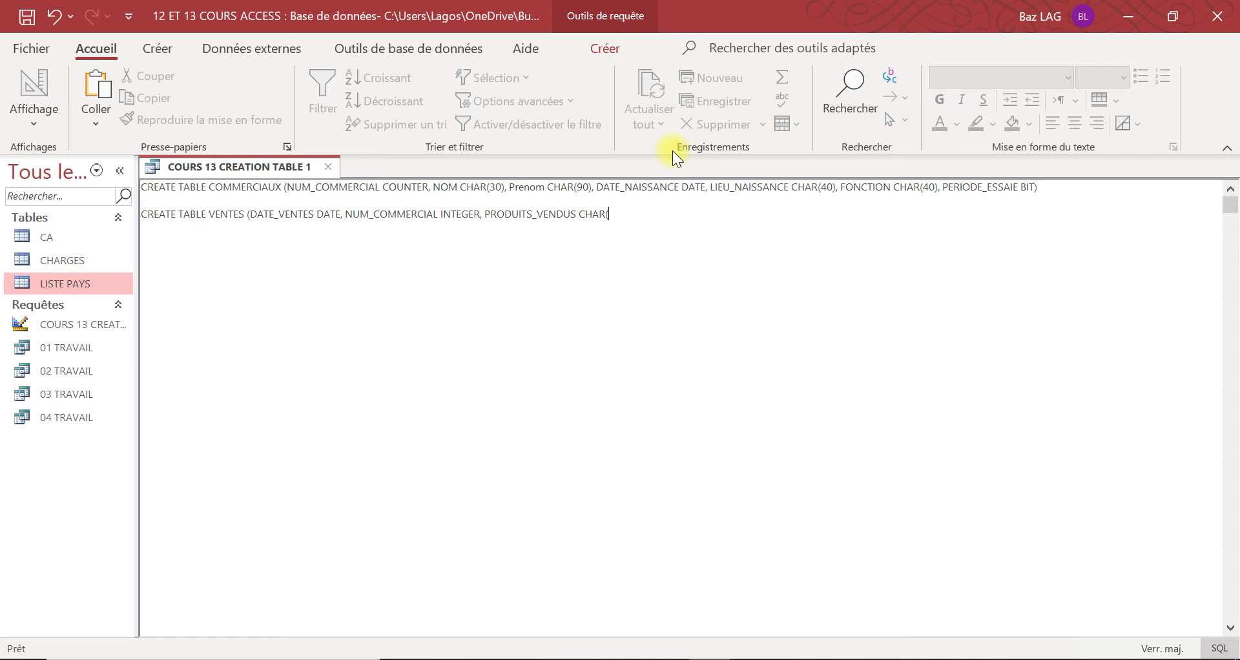
text(20)
key(Caps_Lock)
text())
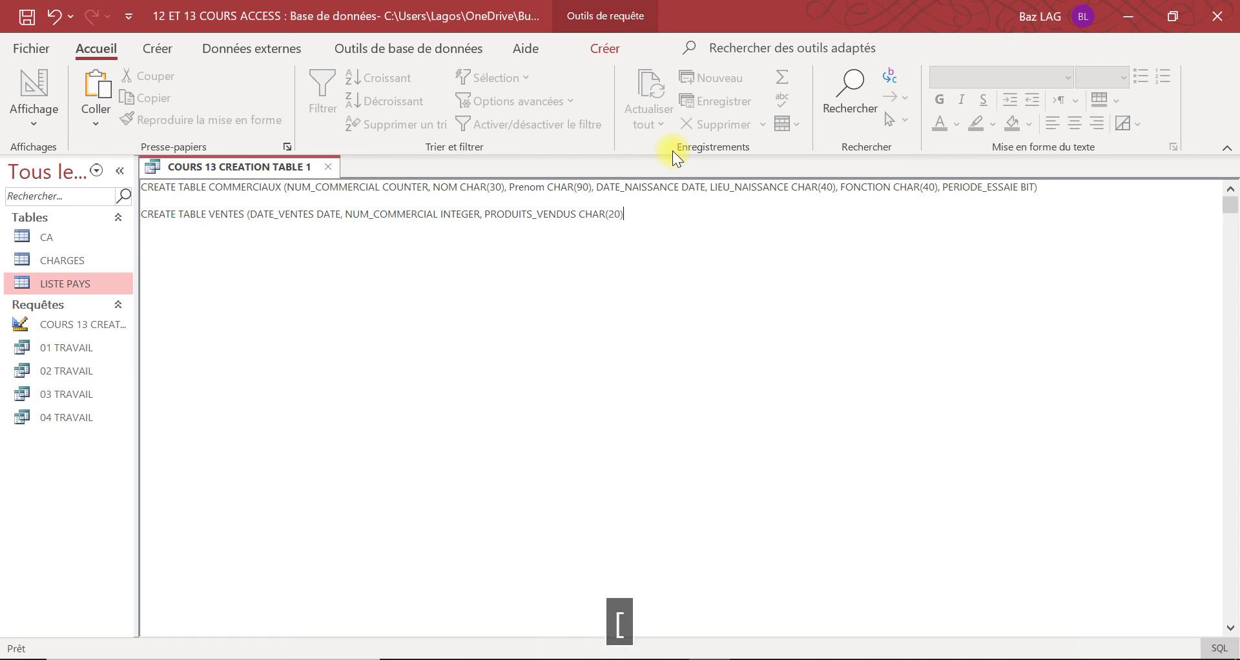
Separate the PRODUITS_VENDUS definition with a comma and enter VENTES as the fourth field name
text(, C)
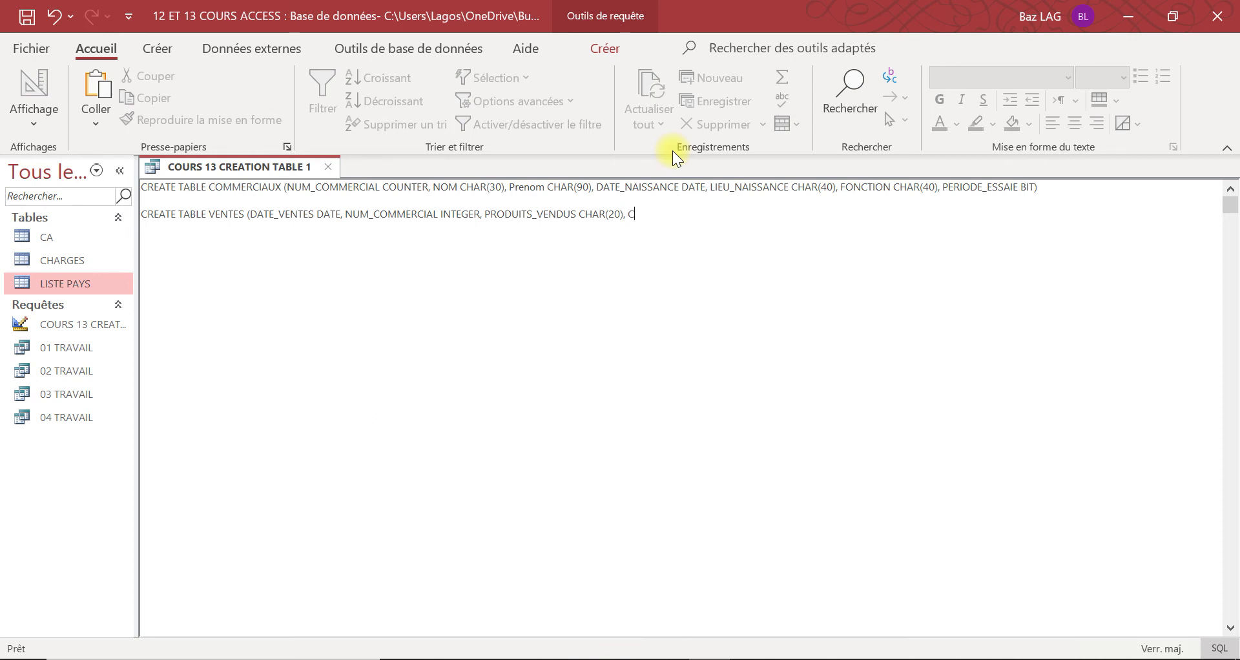
key(BackSpace)
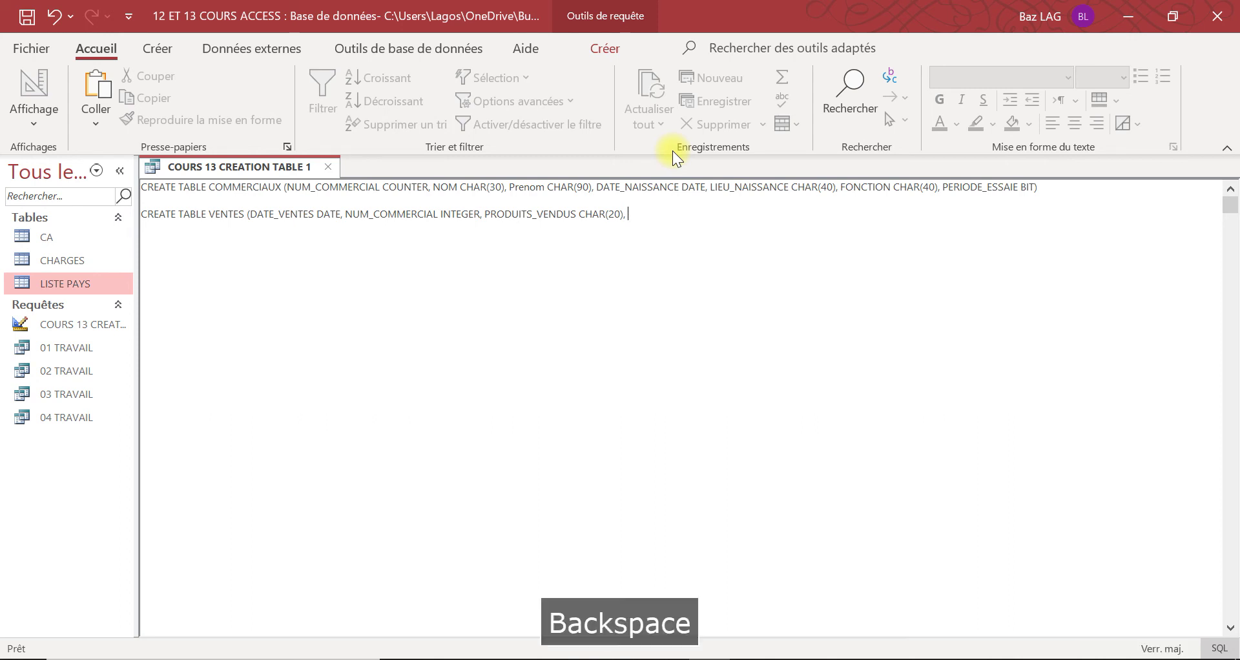
text(VENTES)
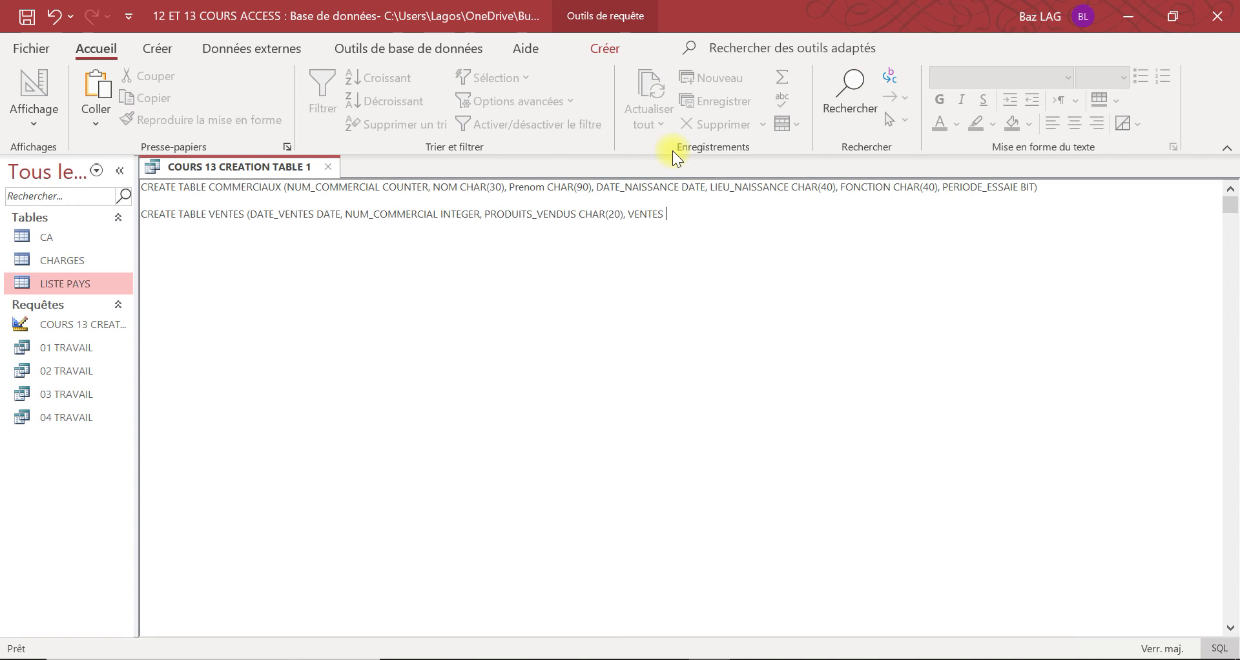
text( CURRE)
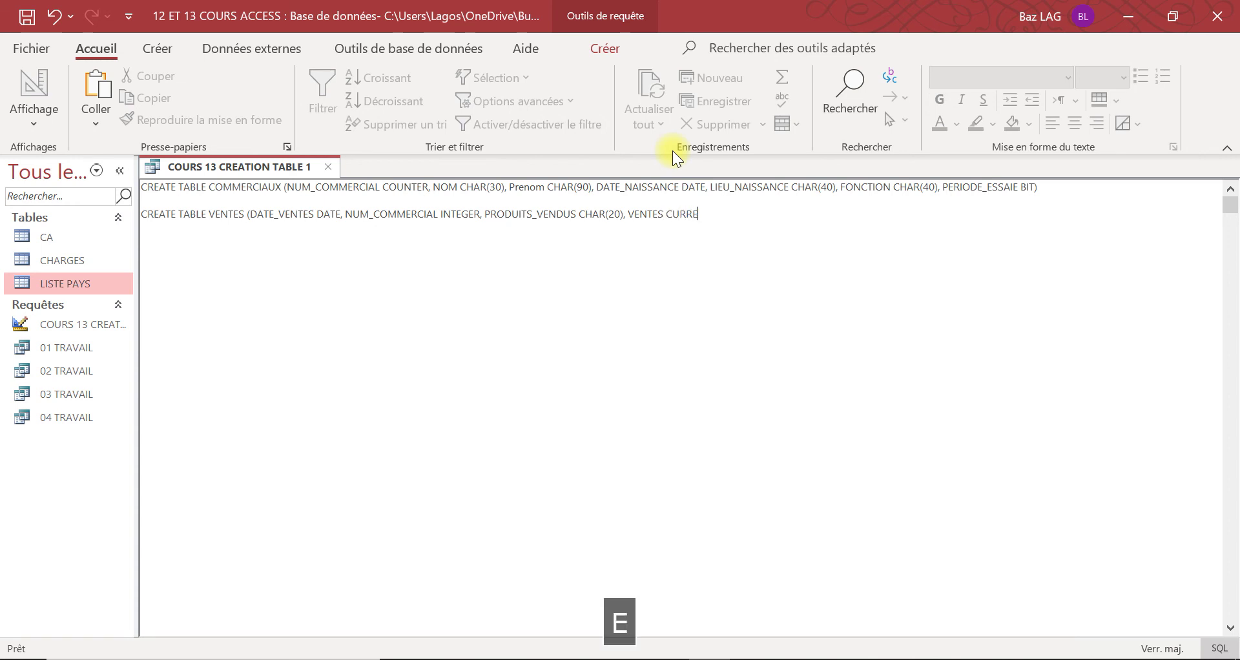
text(NCY)
key(BackSpace)
key(BackSpace)
key(BackSpace)
key(BackSpace)
key(BackSpace)
key(BackSpace)
key(BackSpace)
key(BackSpace)
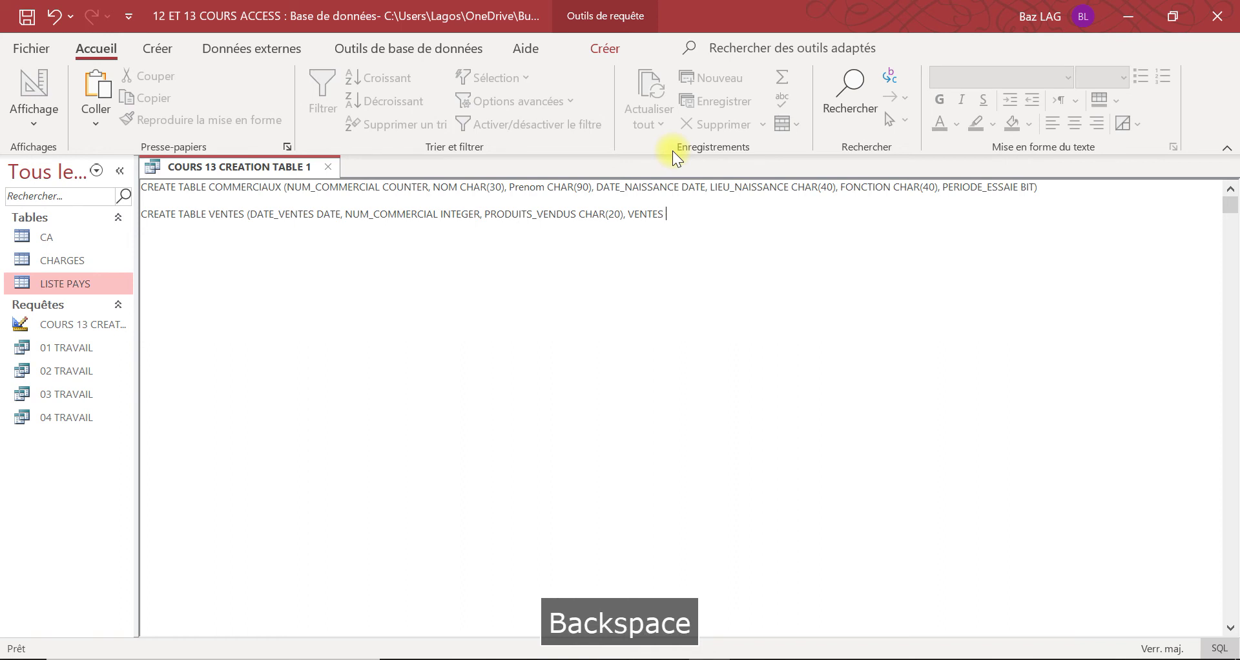
Give the VENTES field the MONEY type and close the field list with a parenthesis
text(MONEY)
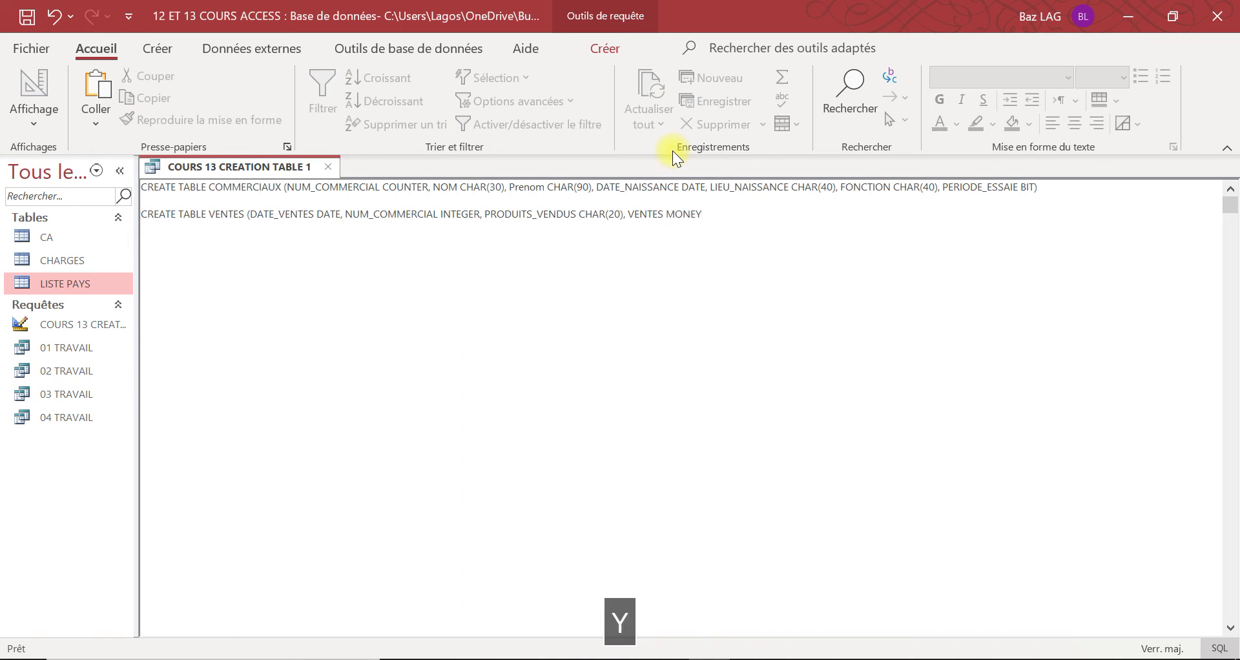
key(Caps_Lock)
text())
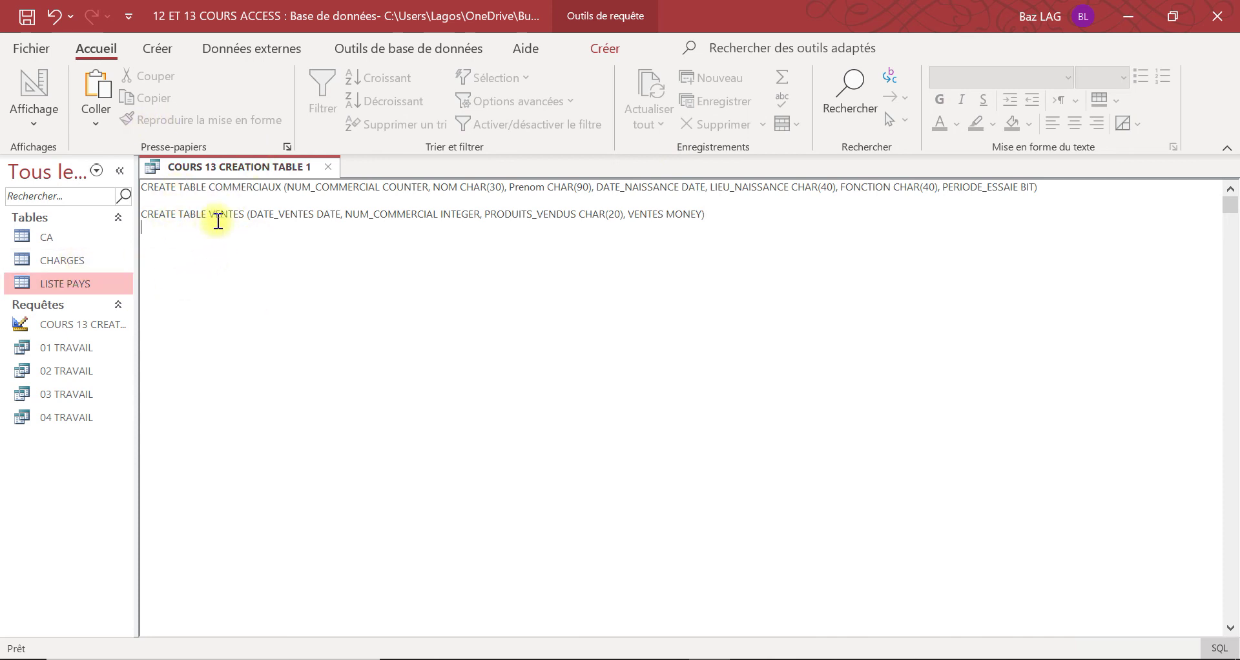
Try to run the query containing both the COMMERCIAUX and VENTES CREATE TABLE statements
click(604, 50)
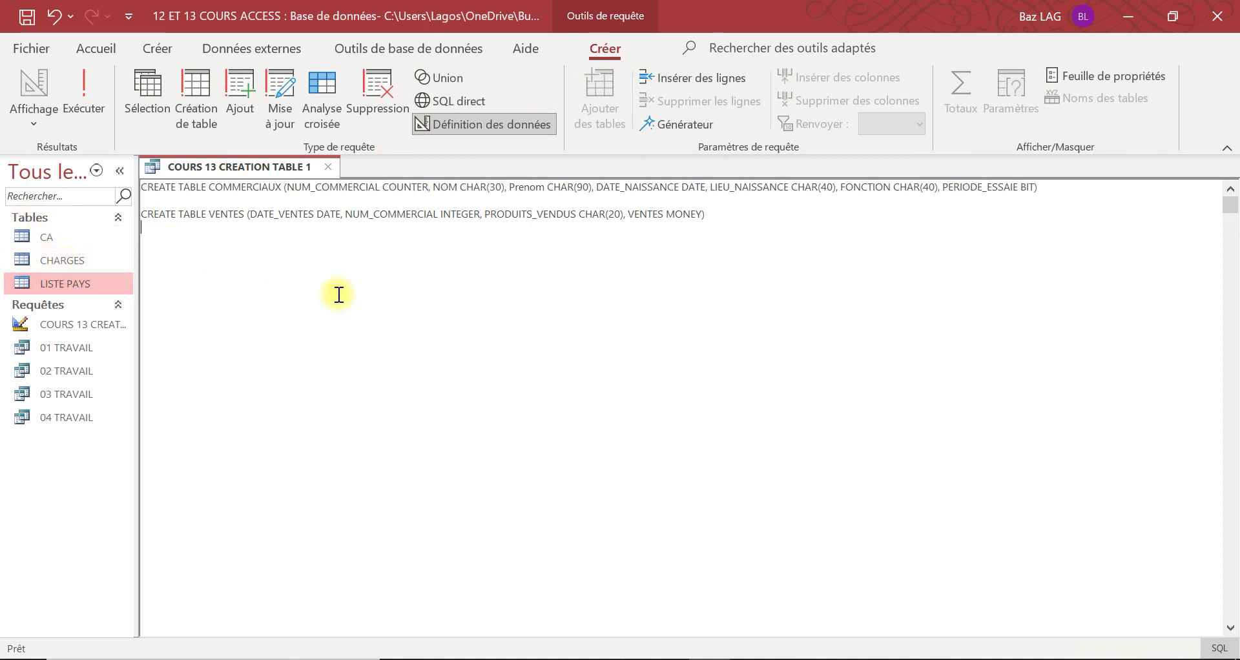
click(81, 82)
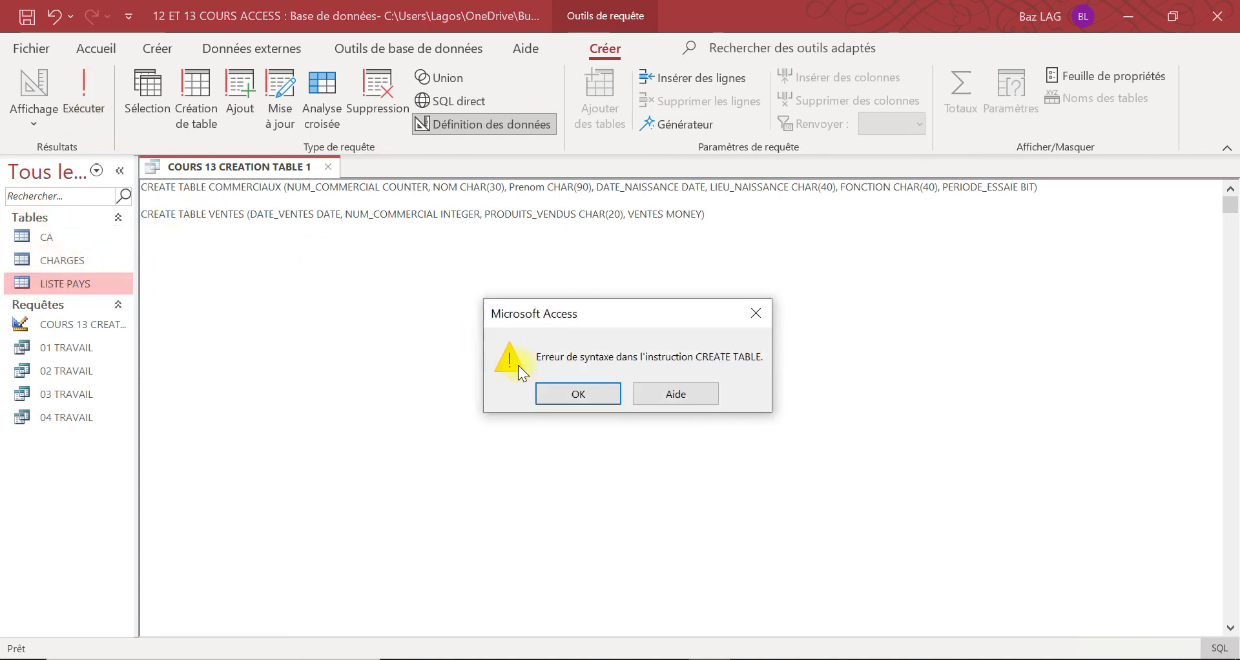
click(573, 389)
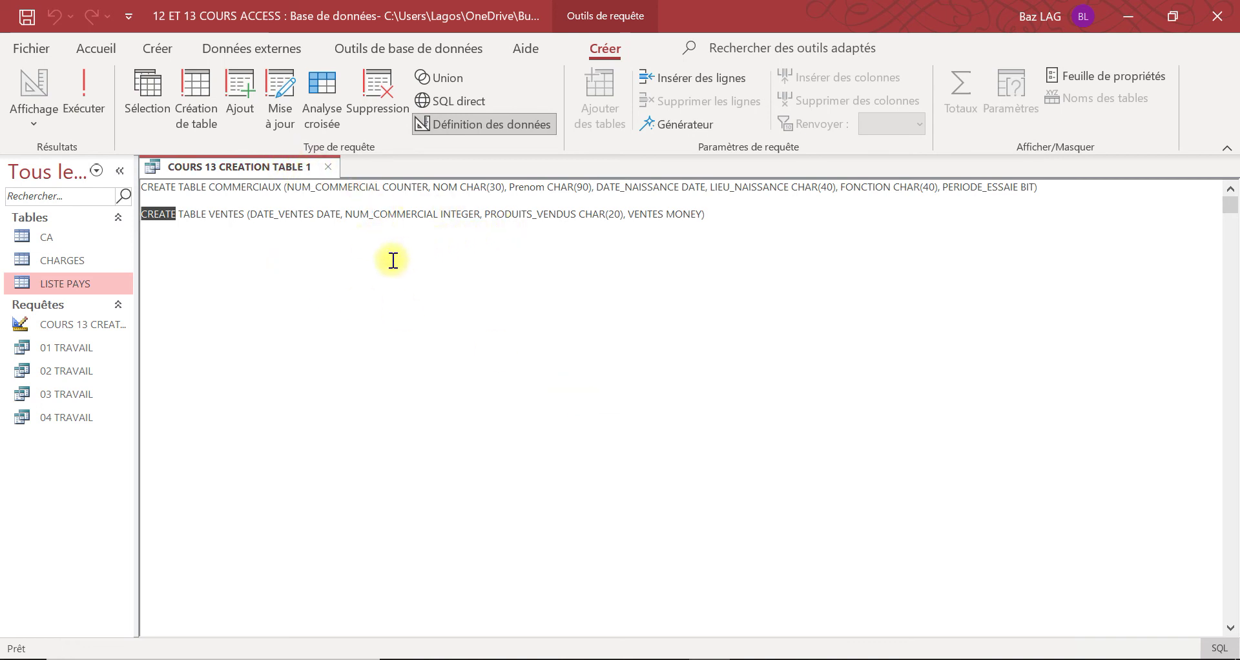
Cut the whole CREATE TABLE VENTES statement out of the query and save the query with only the COMMERCIAUX statement
click(268, 246)
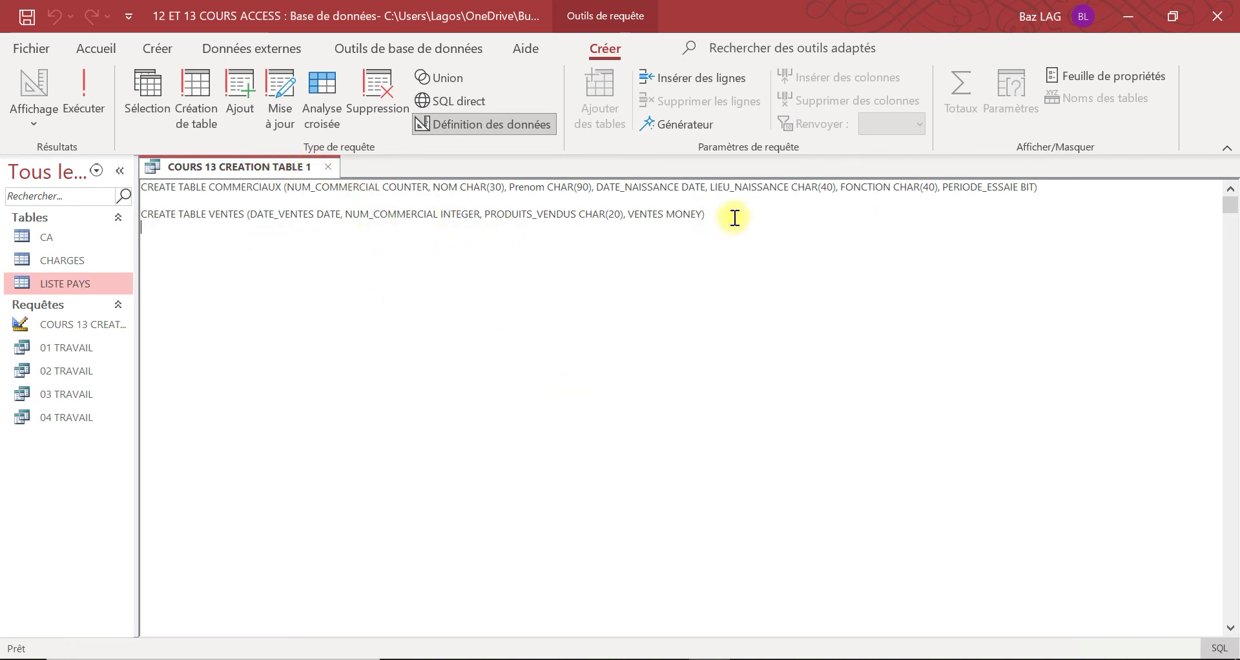
drag(734, 217, 135, 213)
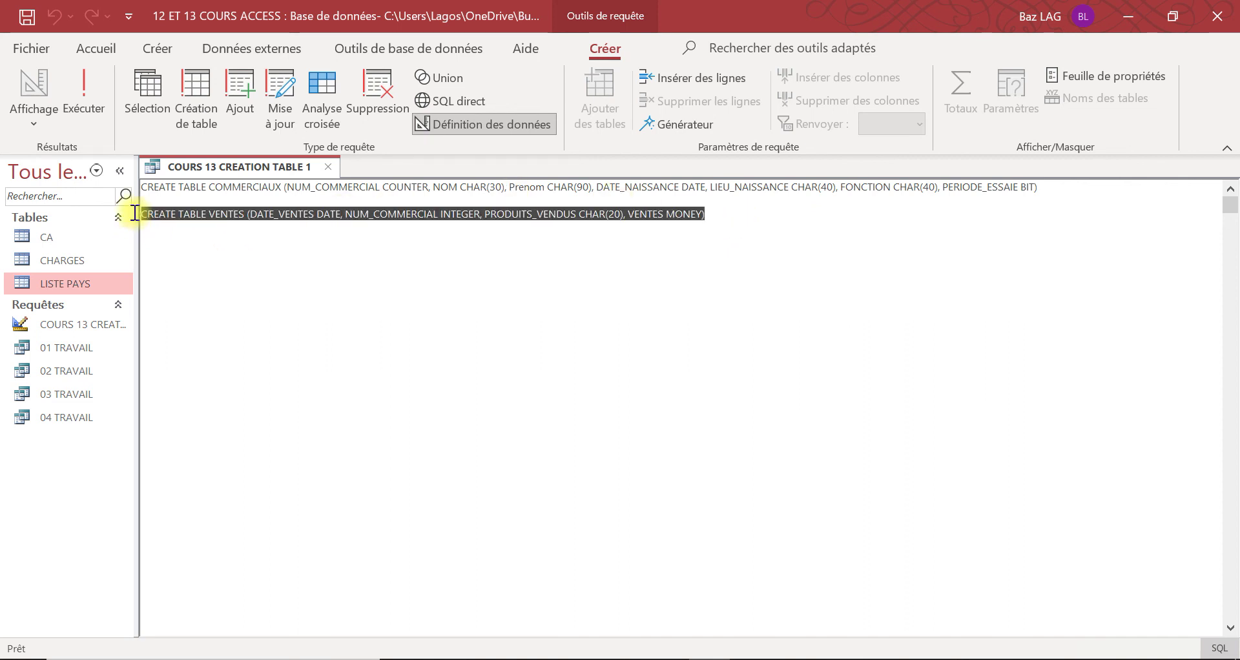
right_click(171, 223)
click(218, 230)
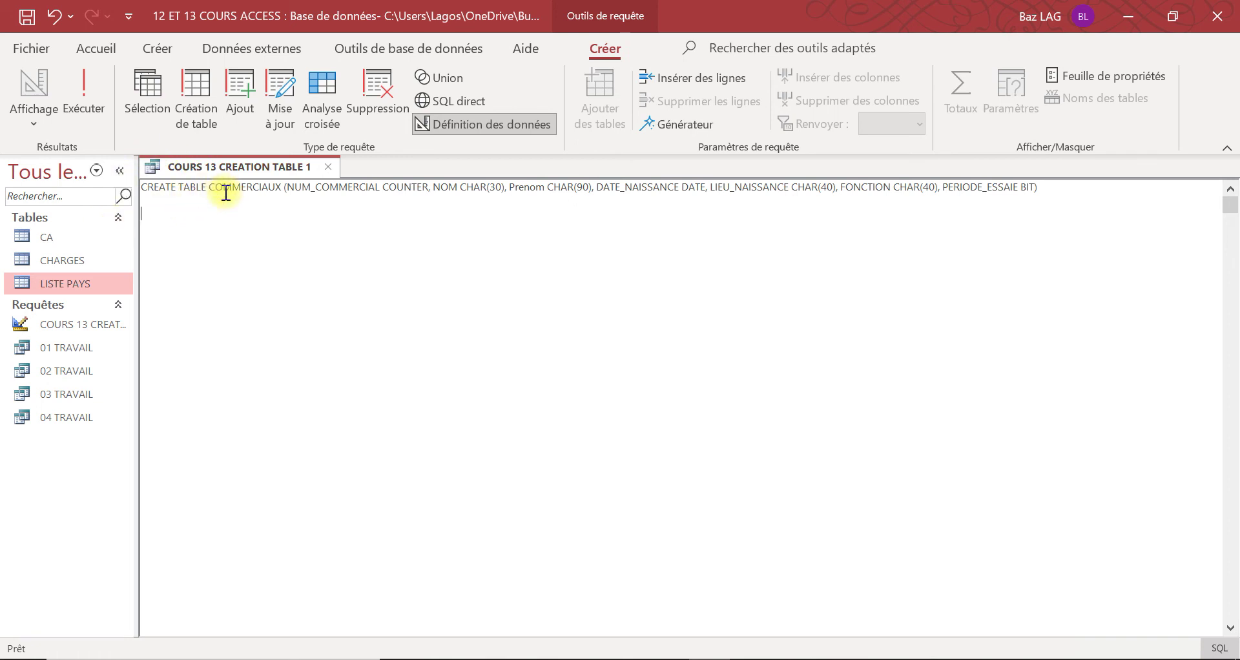
key(ctrl+s)
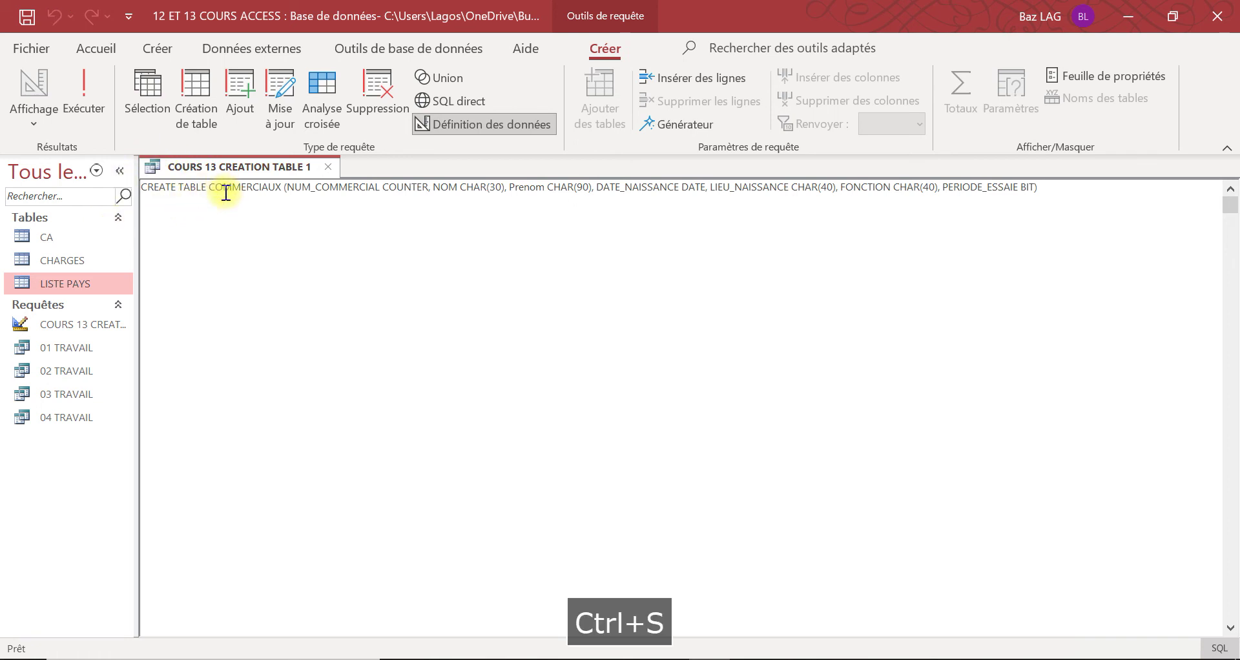
Close the COURS 13 CREATION TABLE 1 query and create a new, empty query in SQL view
click(328, 167)
click(172, 53)
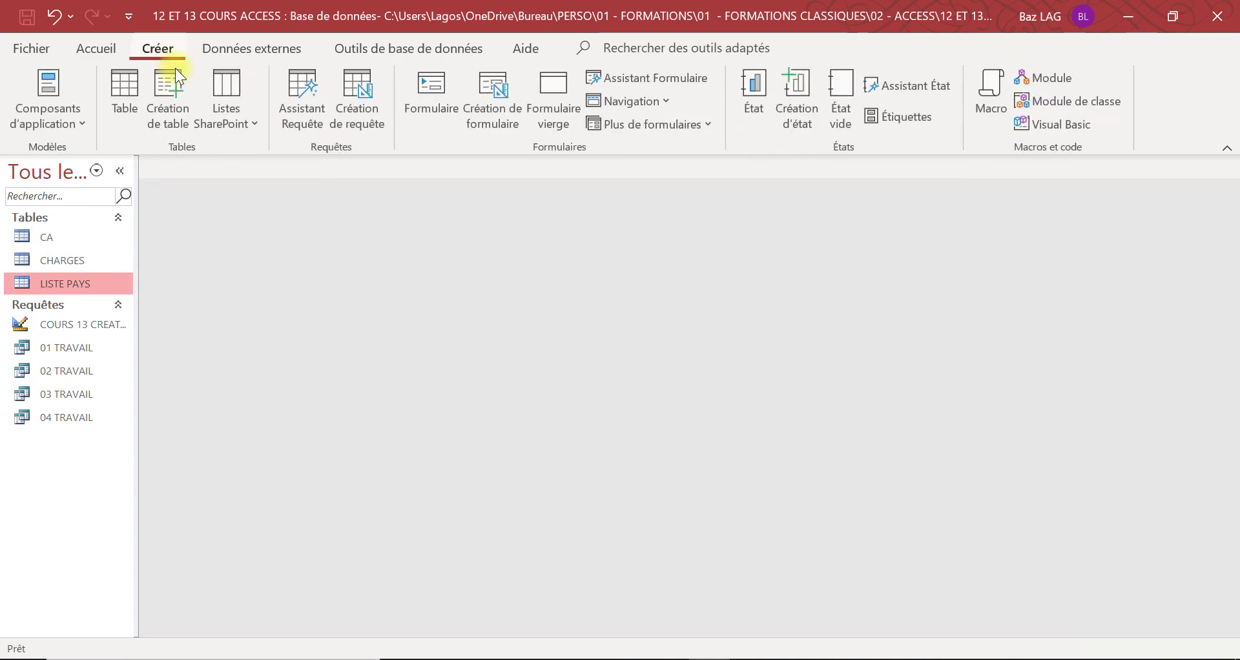
click(366, 103)
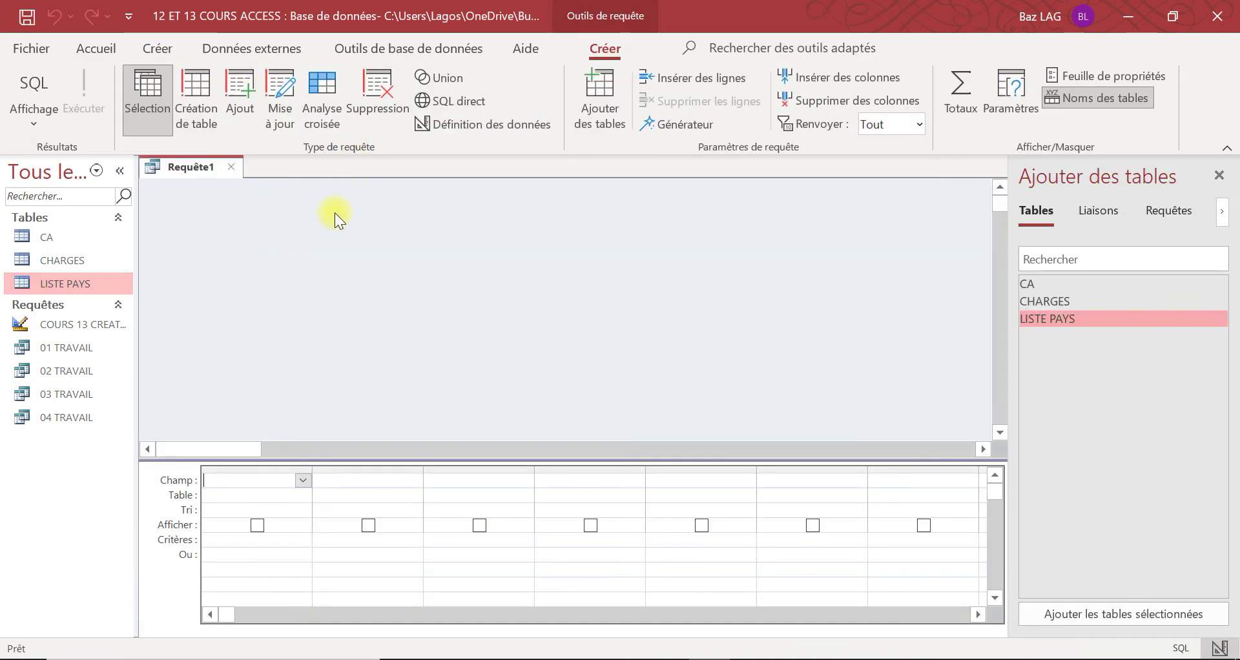
click(33, 113)
click(58, 164)
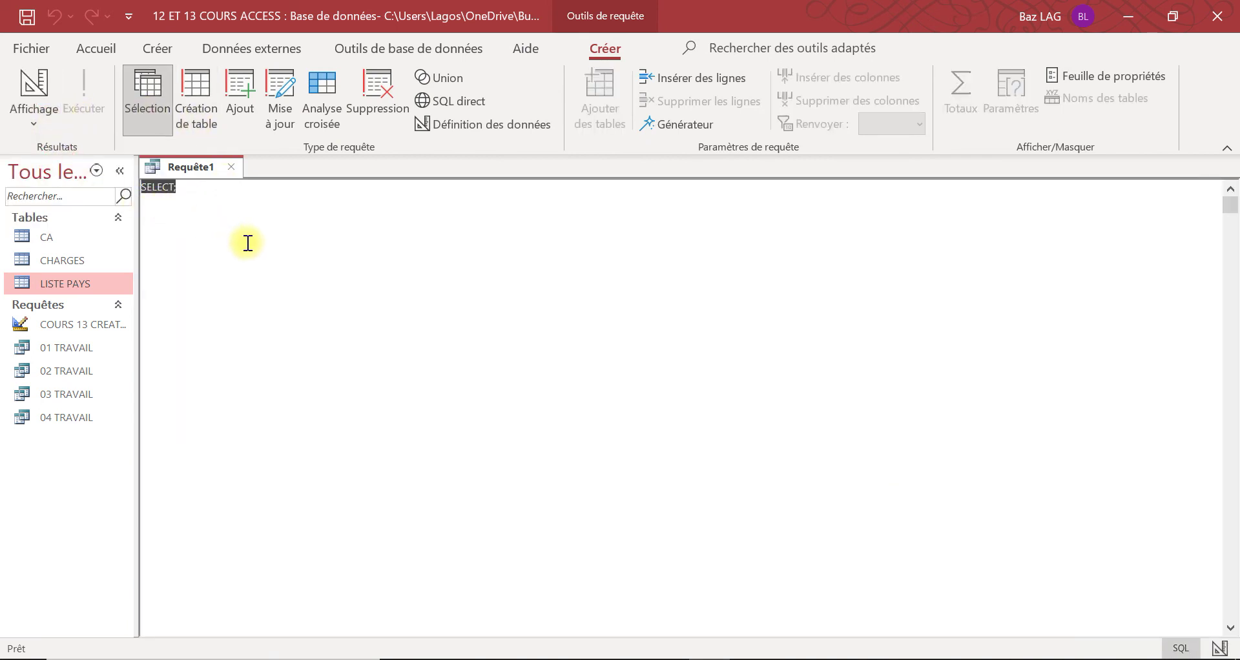
Paste the CREATE TABLE VENTES statement over the default SELECT text and run the query
key(ctrl+v)
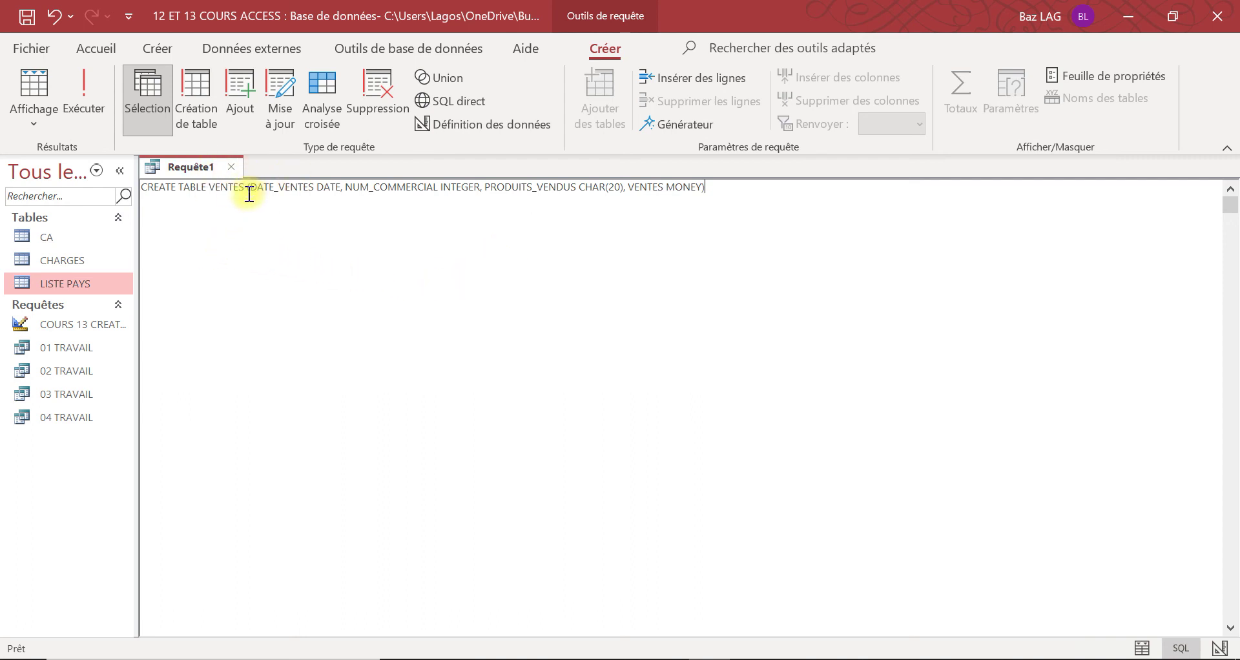
click(83, 84)
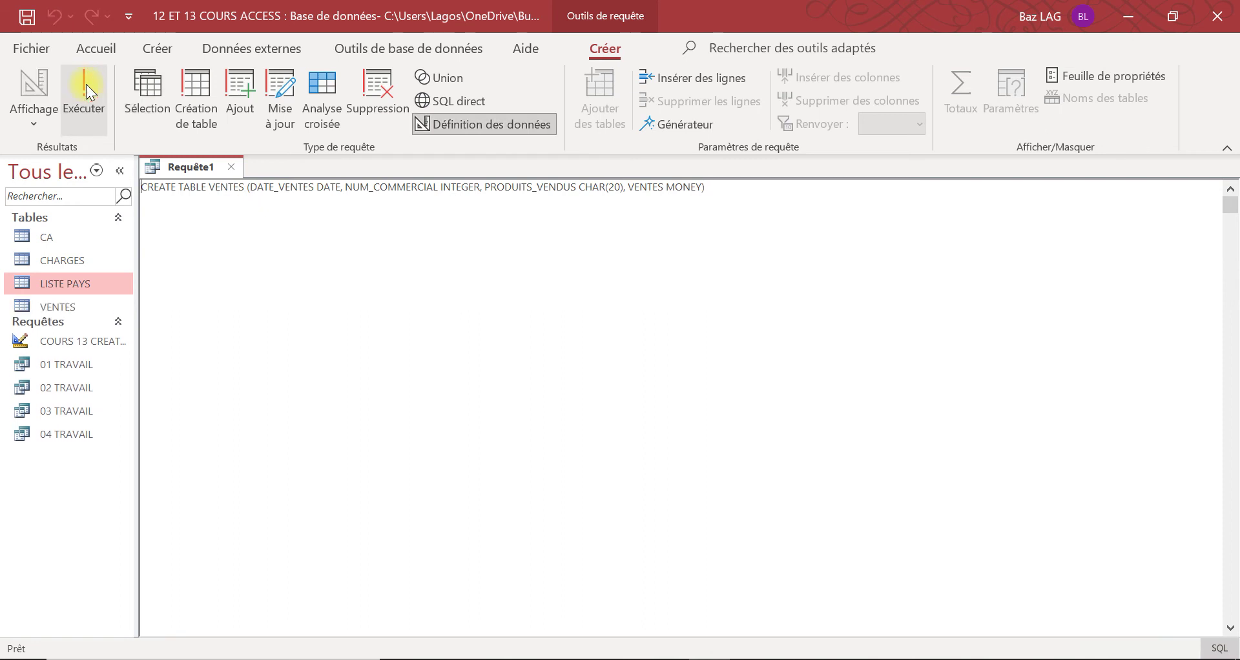
Open the new VENTES table and examine its columns in the datasheet
double_click(69, 305)
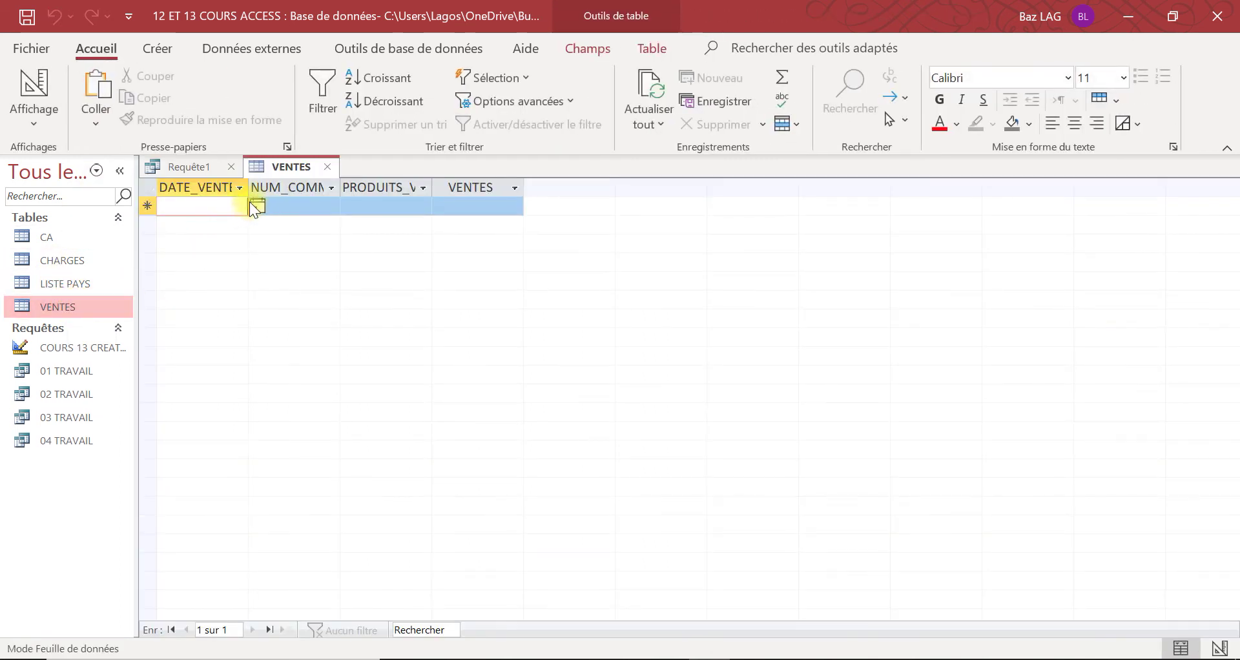
click(295, 209)
click(381, 207)
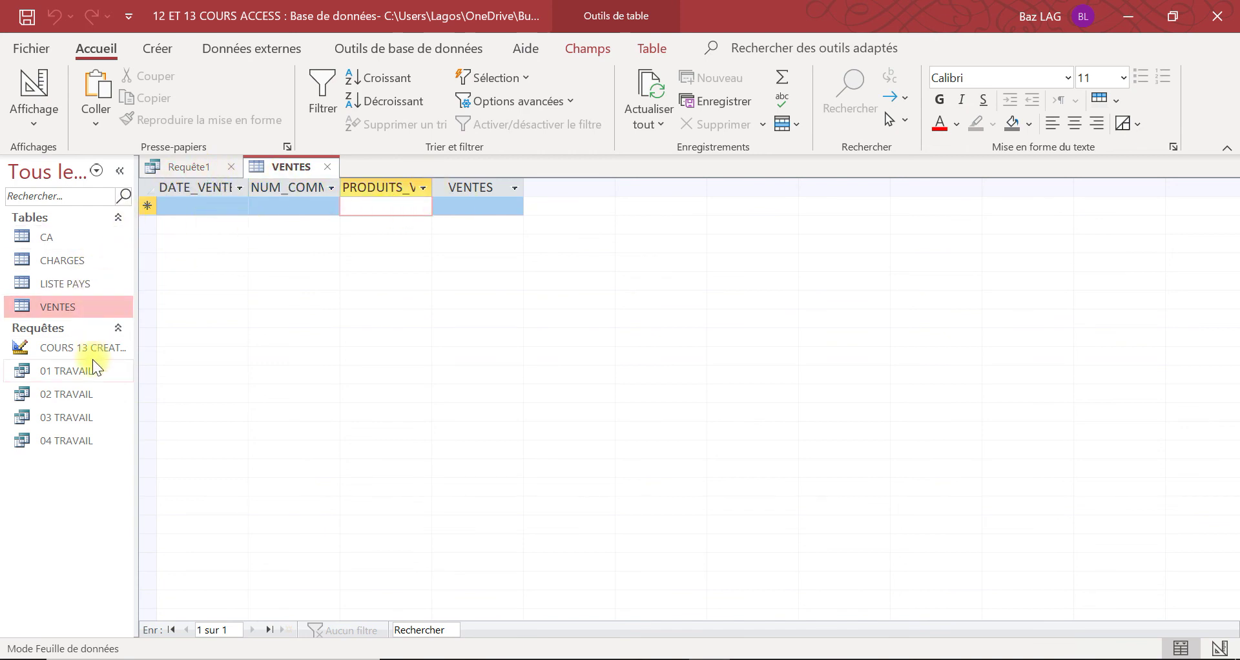
Save the query containing the CREATE TABLE VENTES statement as COURS 13 TABLES VENTES 2
click(192, 167)
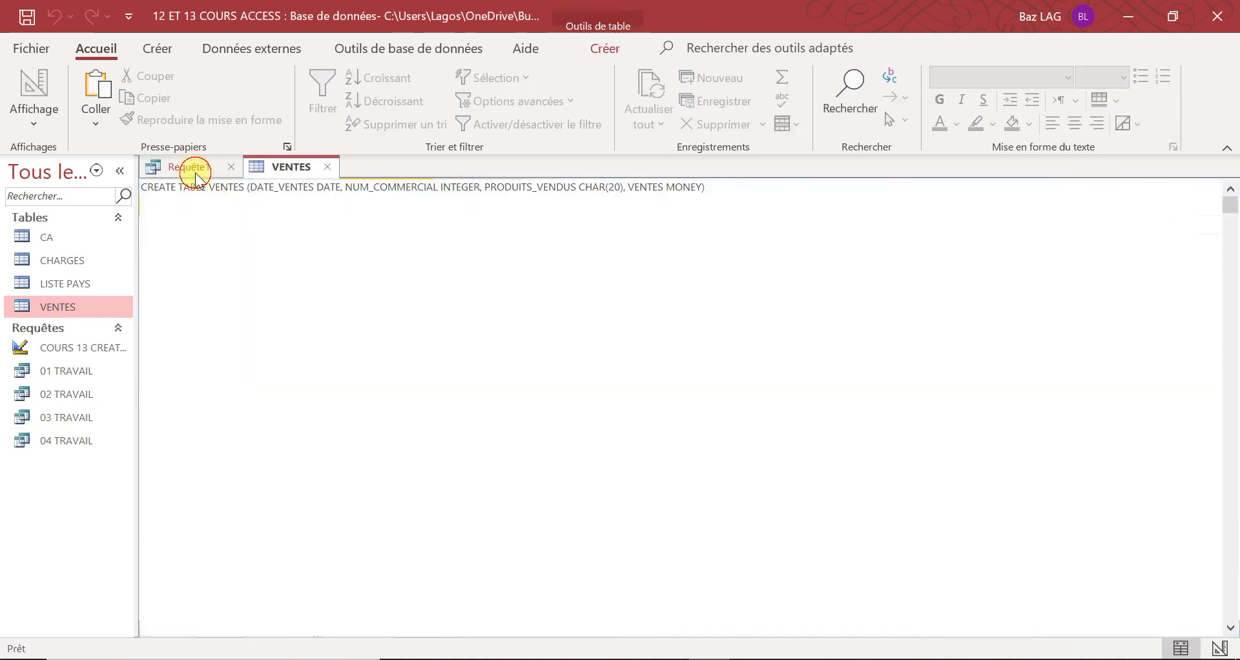
key(ctrl+s)
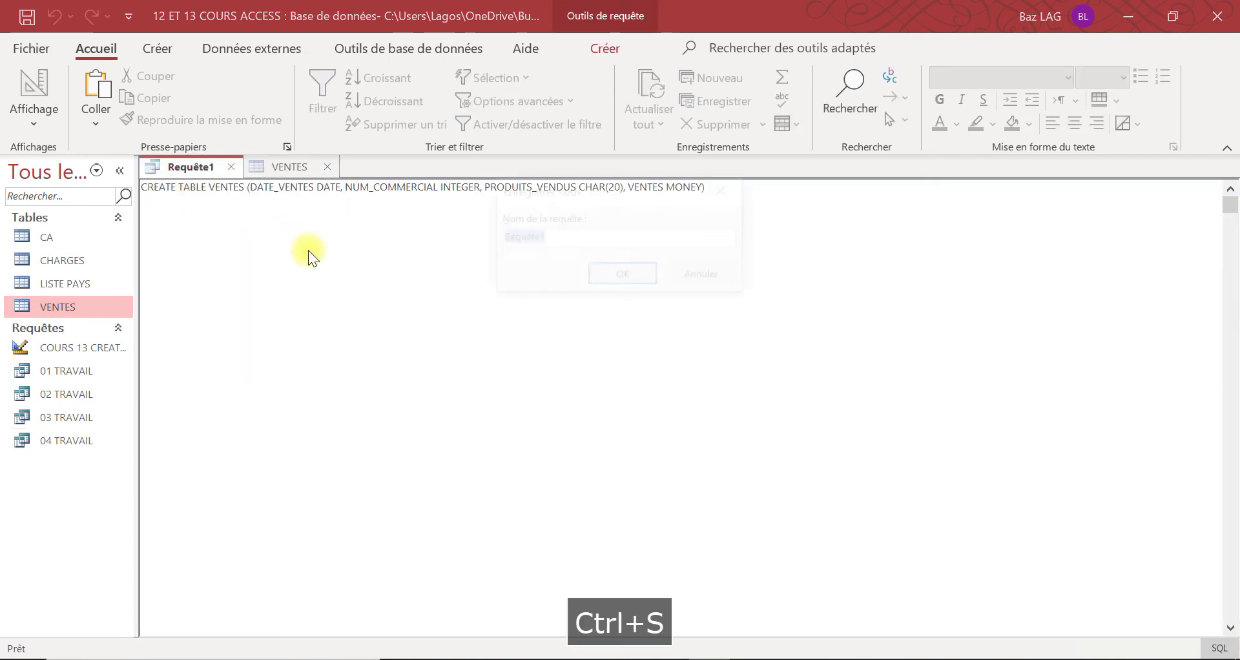
text(cours)
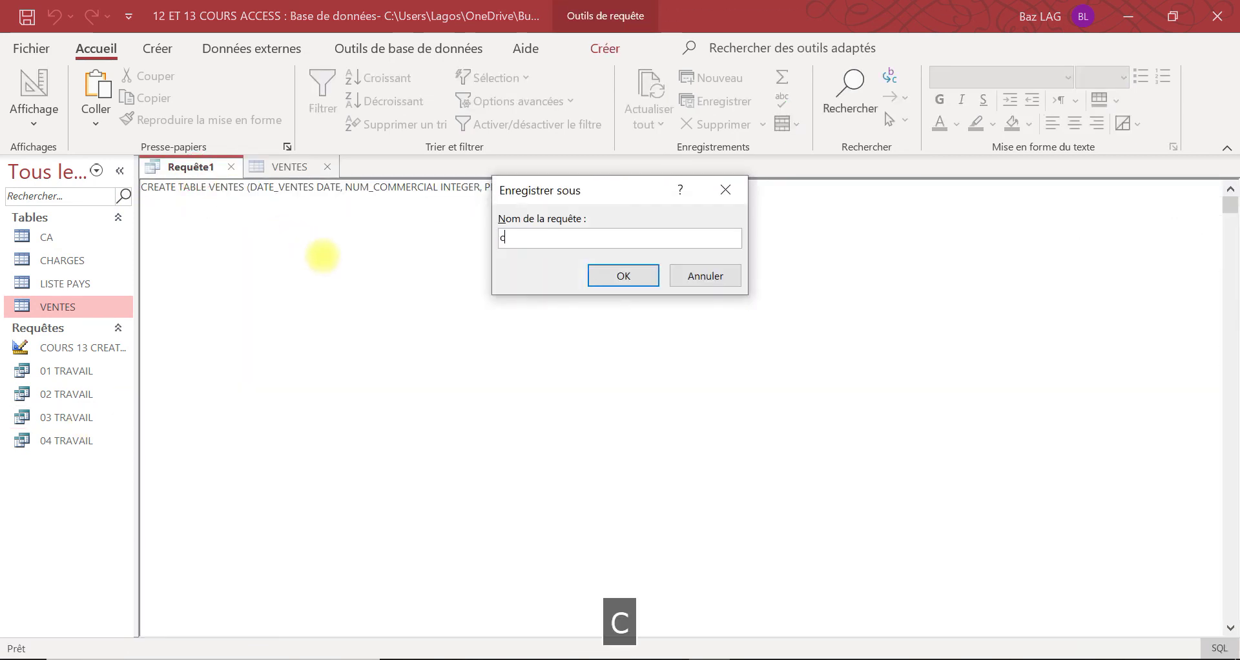
key(BackSpace)
key(BackSpace)
key(BackSpace)
key(BackSpace)
key(BackSpace)
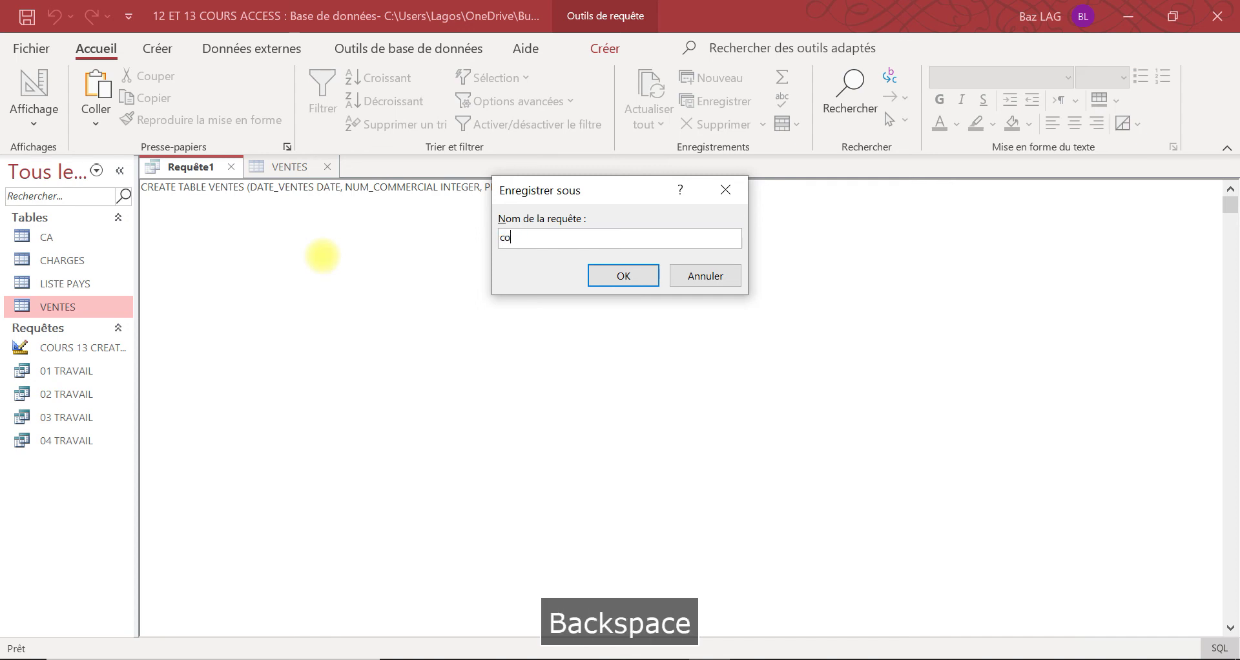
key(Caps_Lock)
text(COURS)
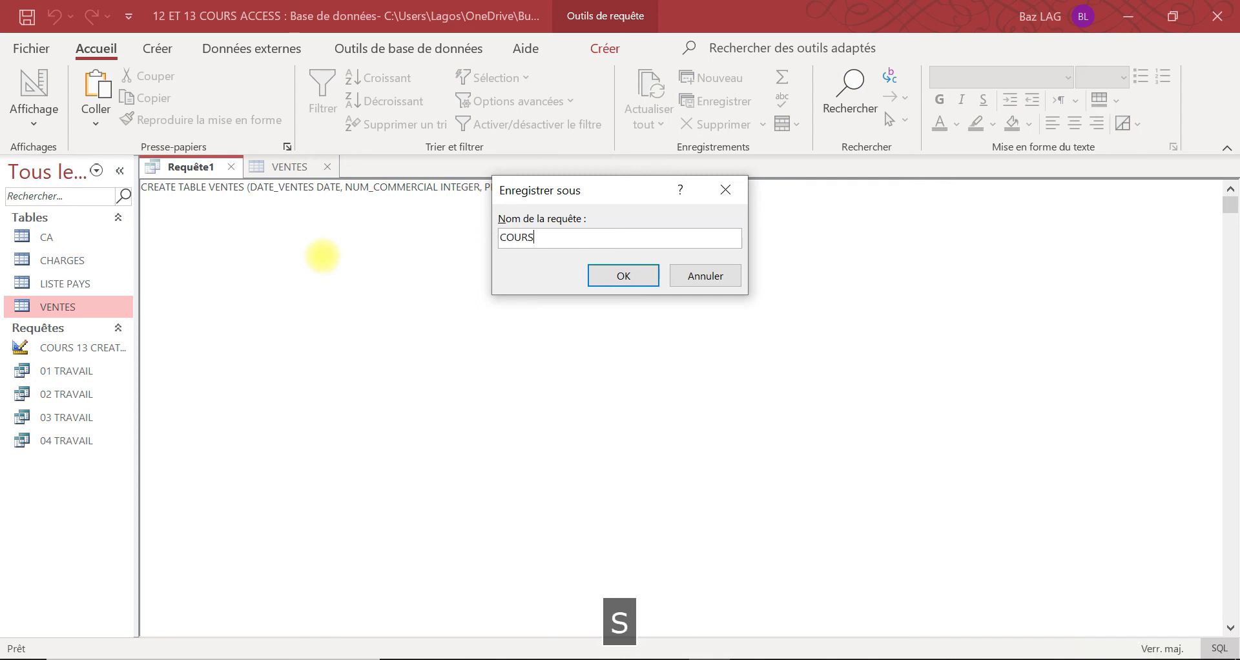
text( 13 TABLES VENTE)
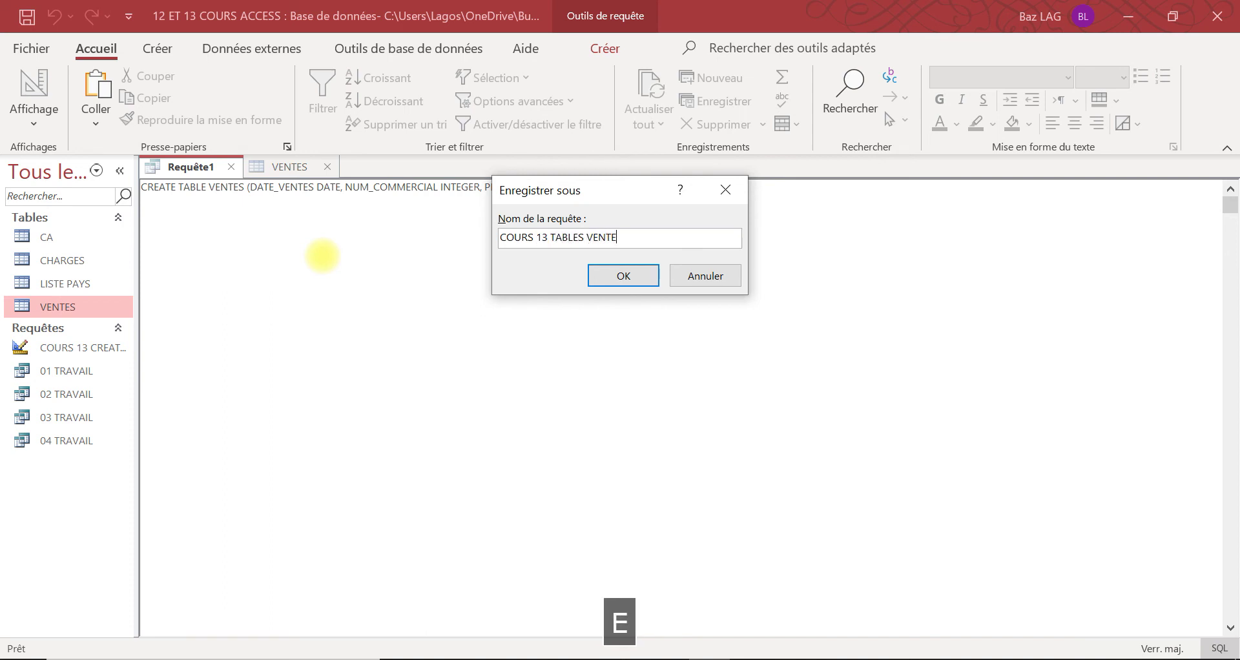
text(S 2)
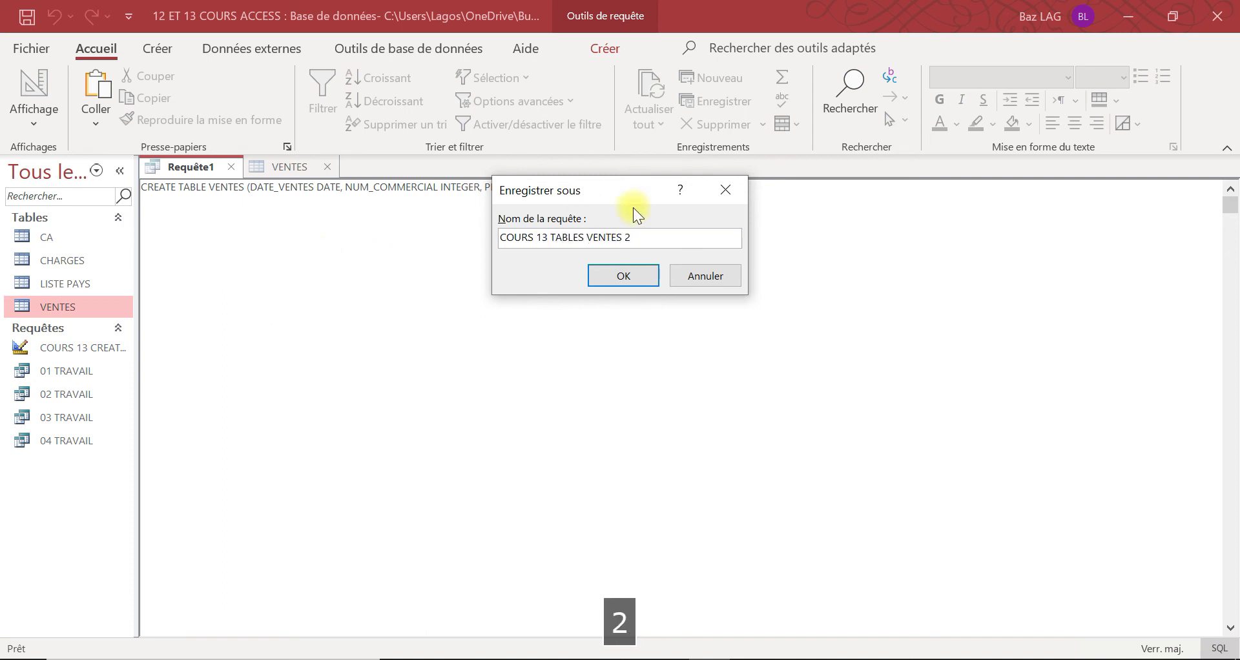
click(625, 277)
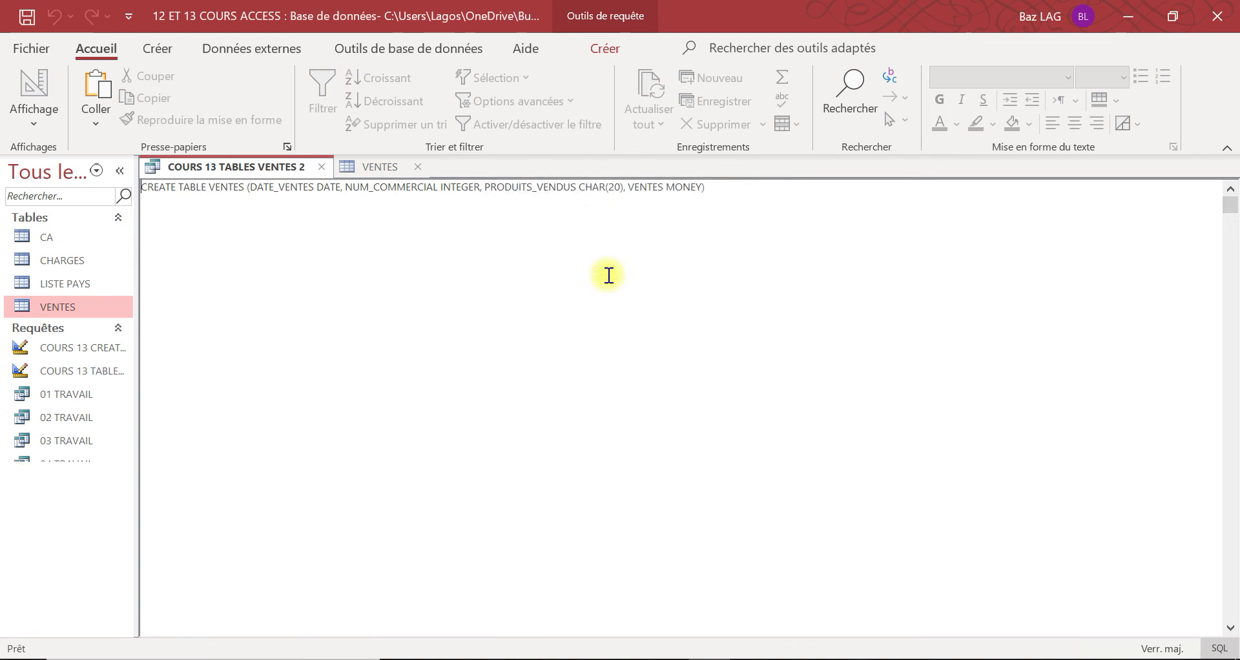
Close the open query and the VENTES table, and widen the object list so that full object names fit
click(341, 176)
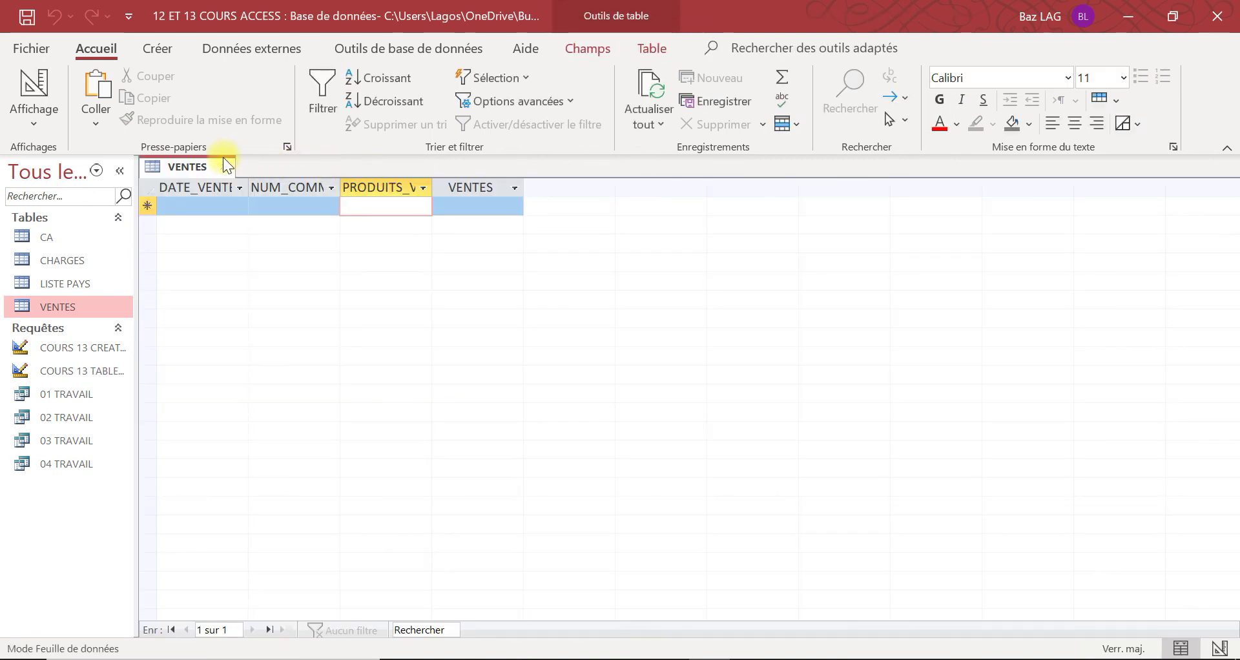
click(227, 166)
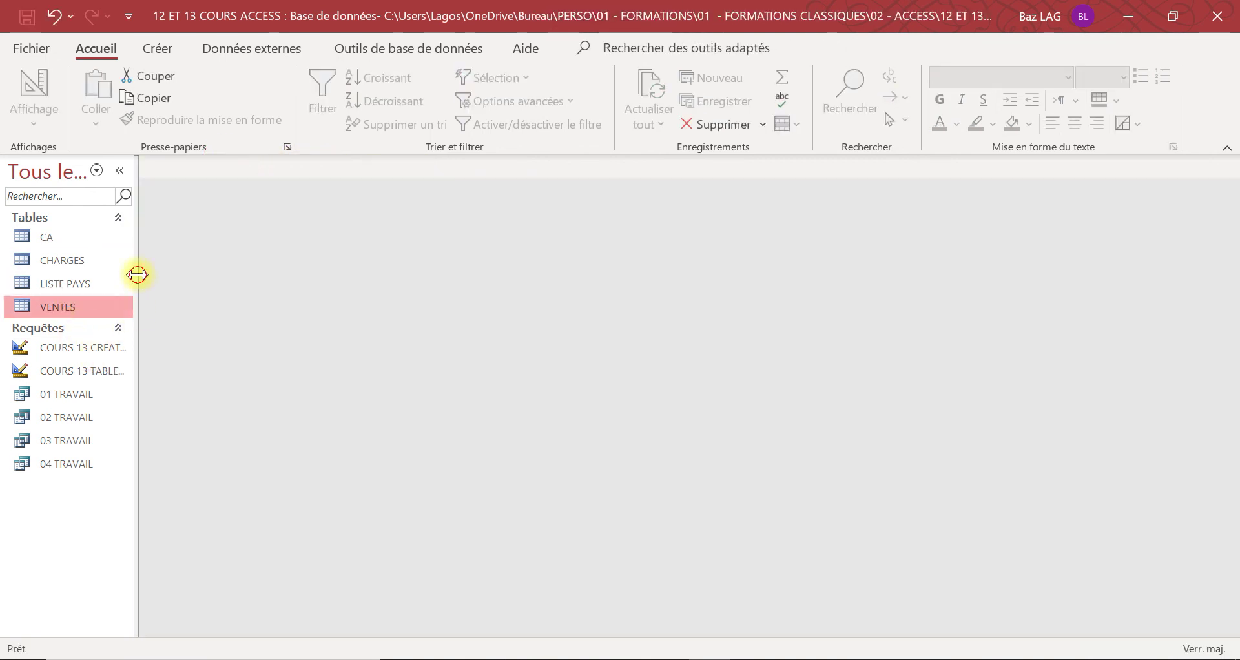
drag(137, 274, 331, 300)
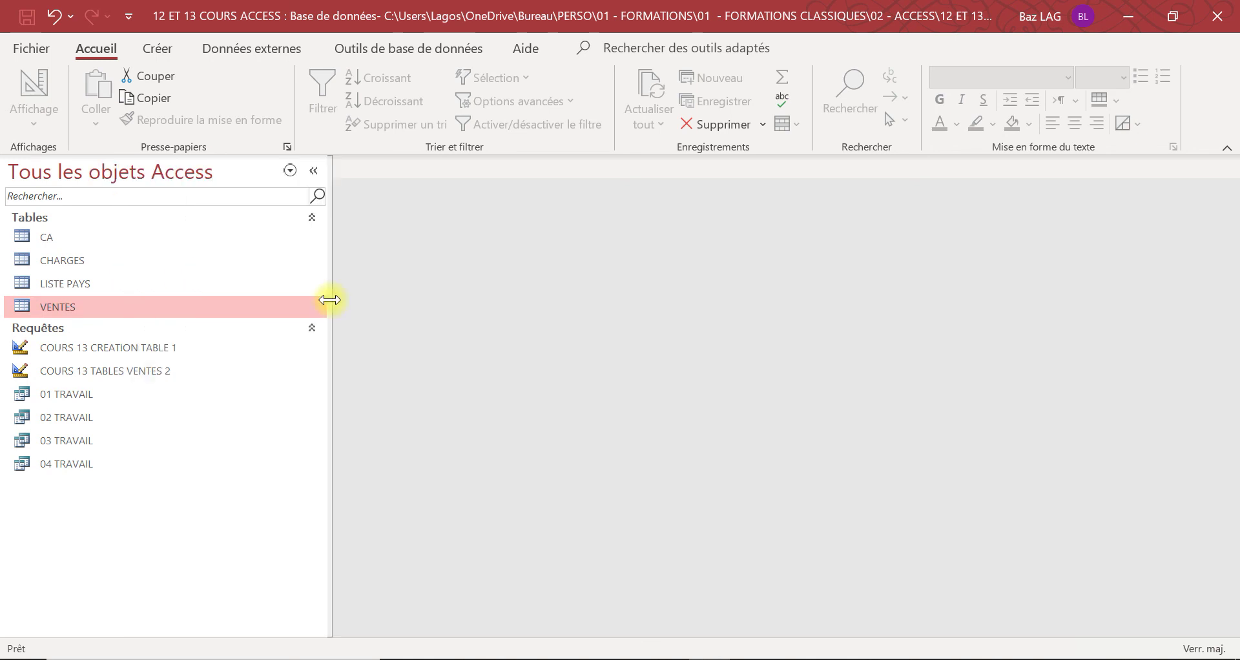
Run the saved COURS 13 CREATION TABLE 1 query to create the COMMERCIAUX table
double_click(122, 348)
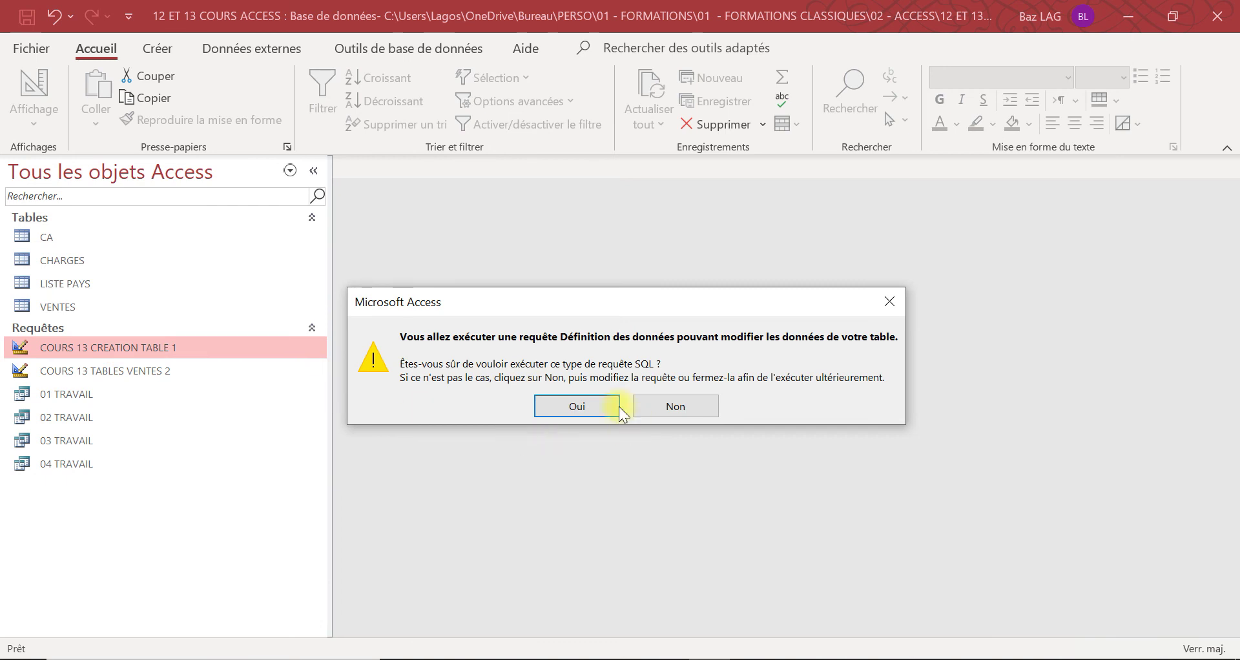
click(617, 405)
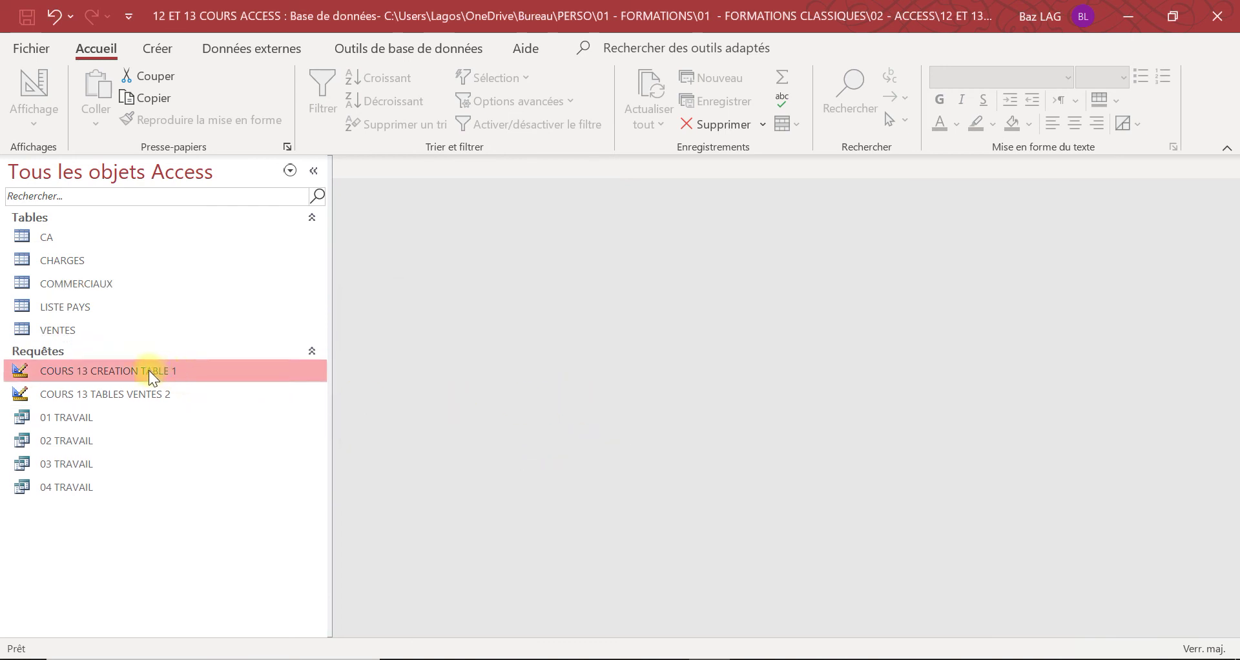
Try to run both saved queries, COURS 13 CREATION TABLE 1 and COURS 13 TABLES VENTES 2, a second time
double_click(109, 375)
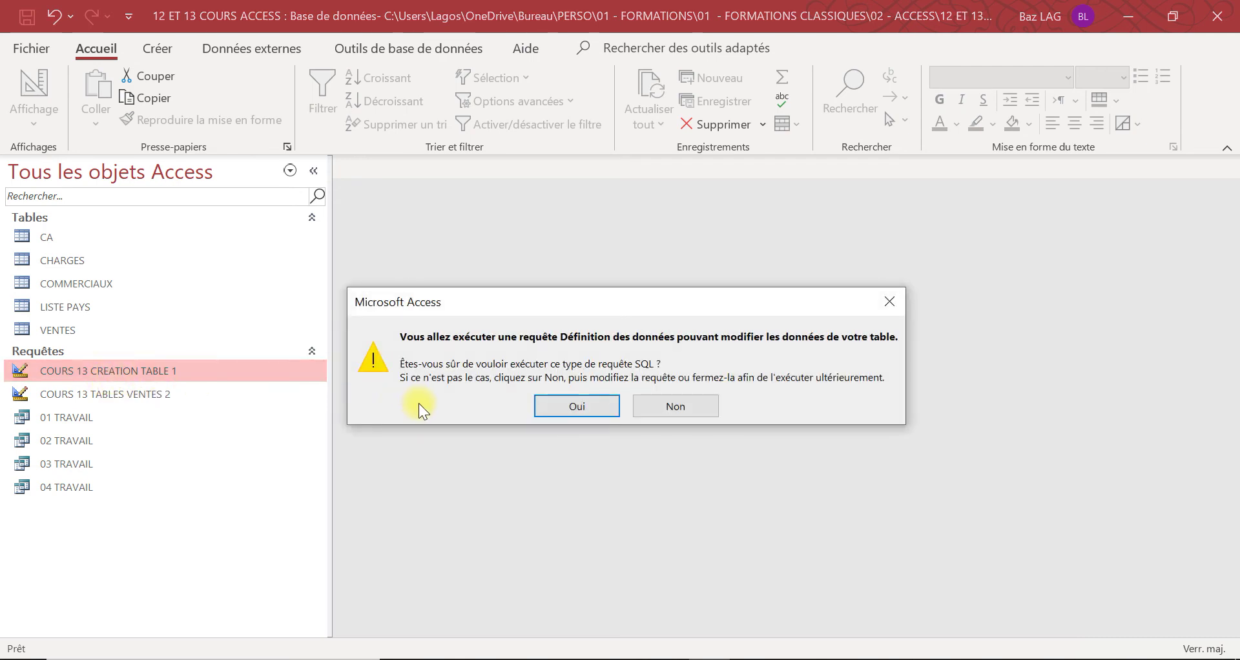
click(610, 407)
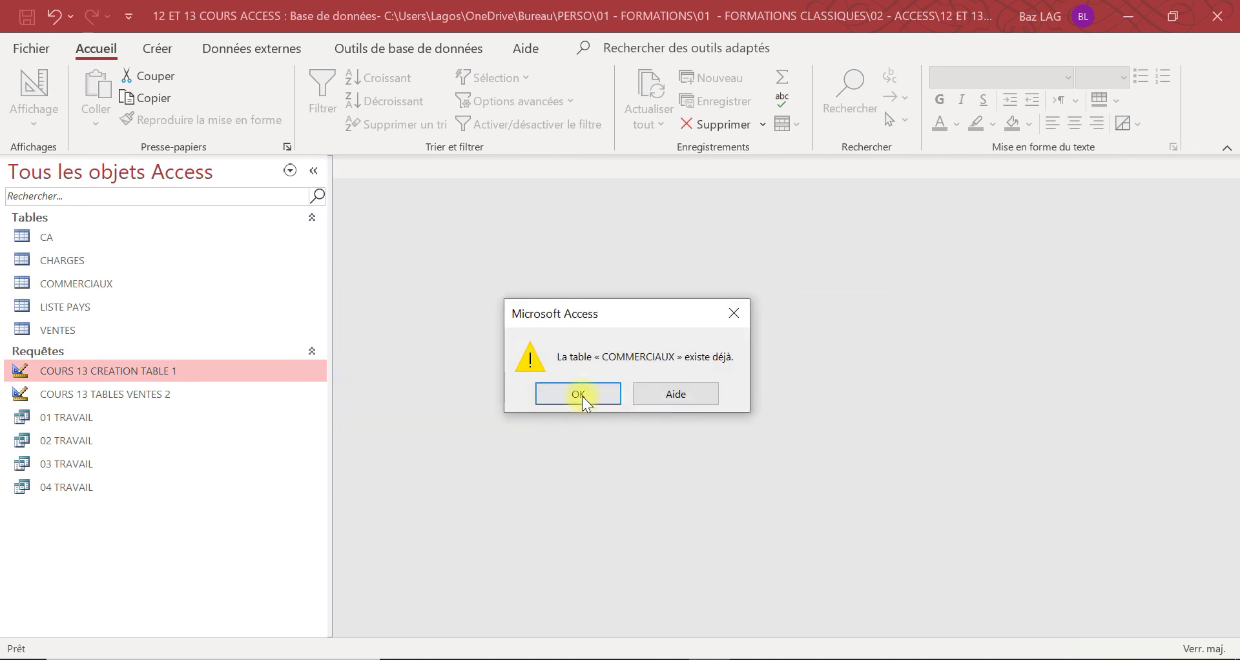
click(583, 397)
click(82, 394)
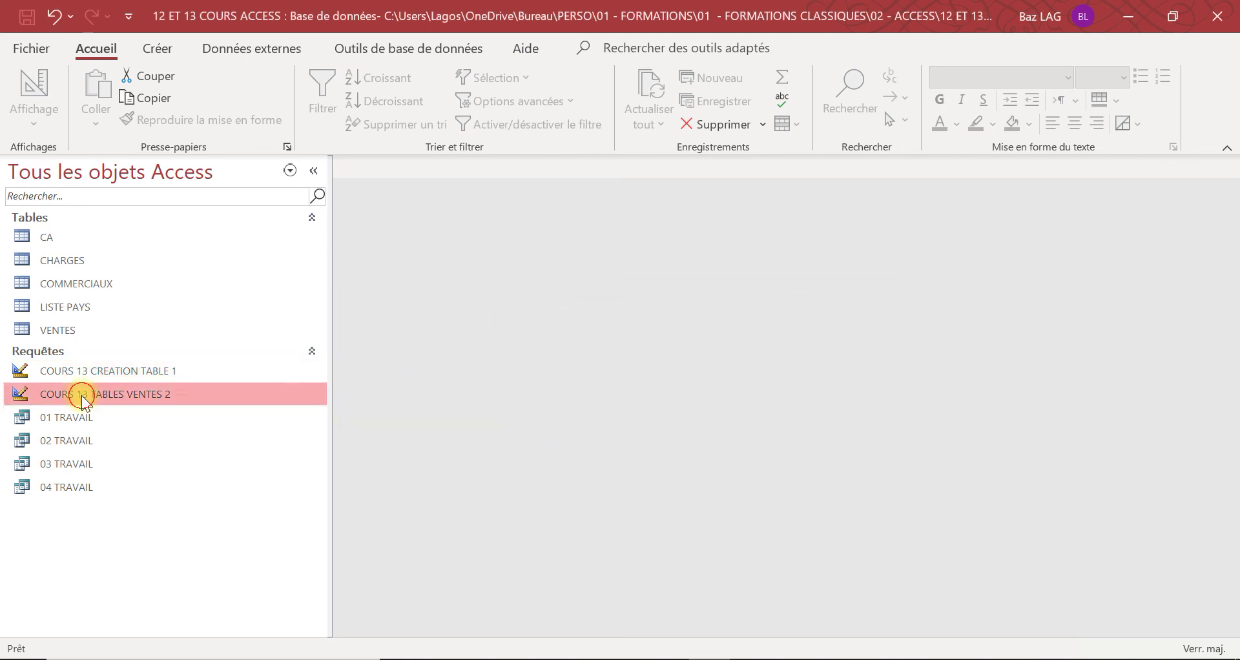
click(233, 51)
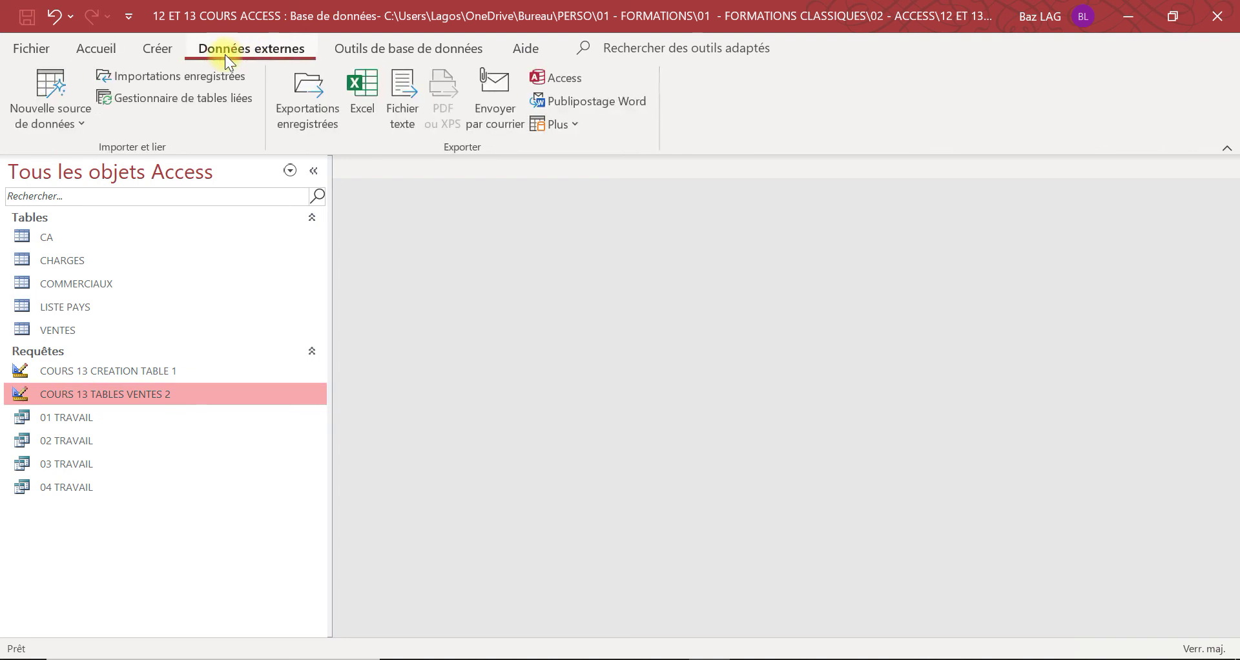
double_click(105, 391)
click(586, 409)
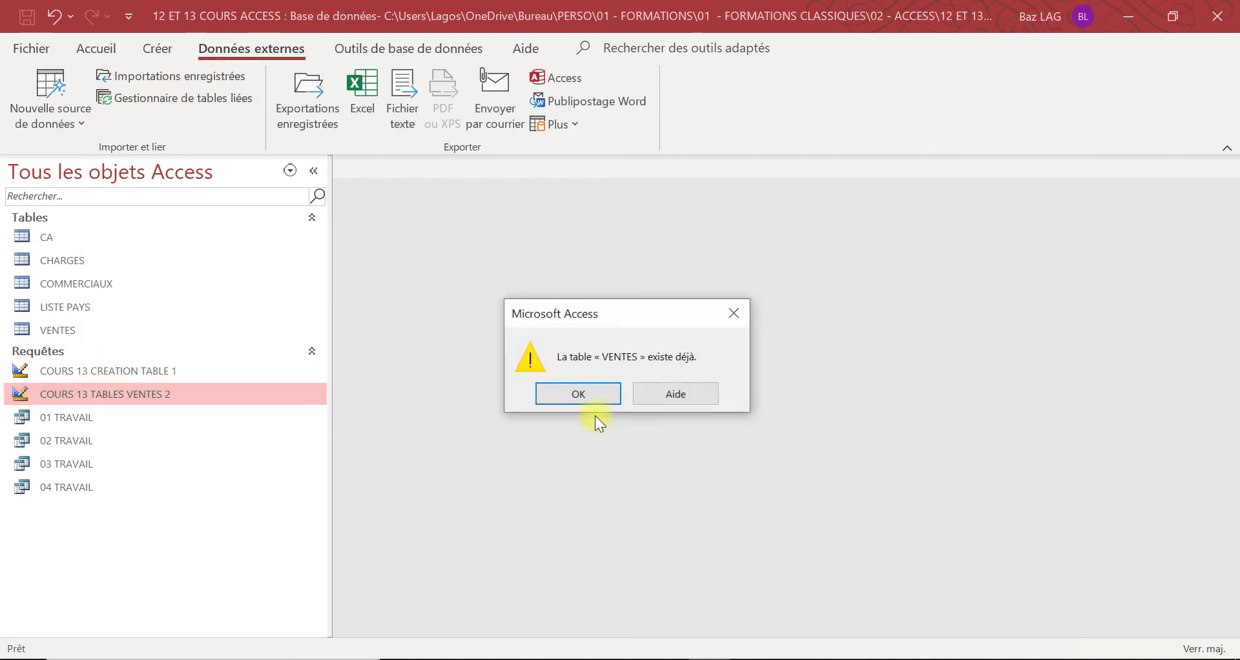
click(583, 393)
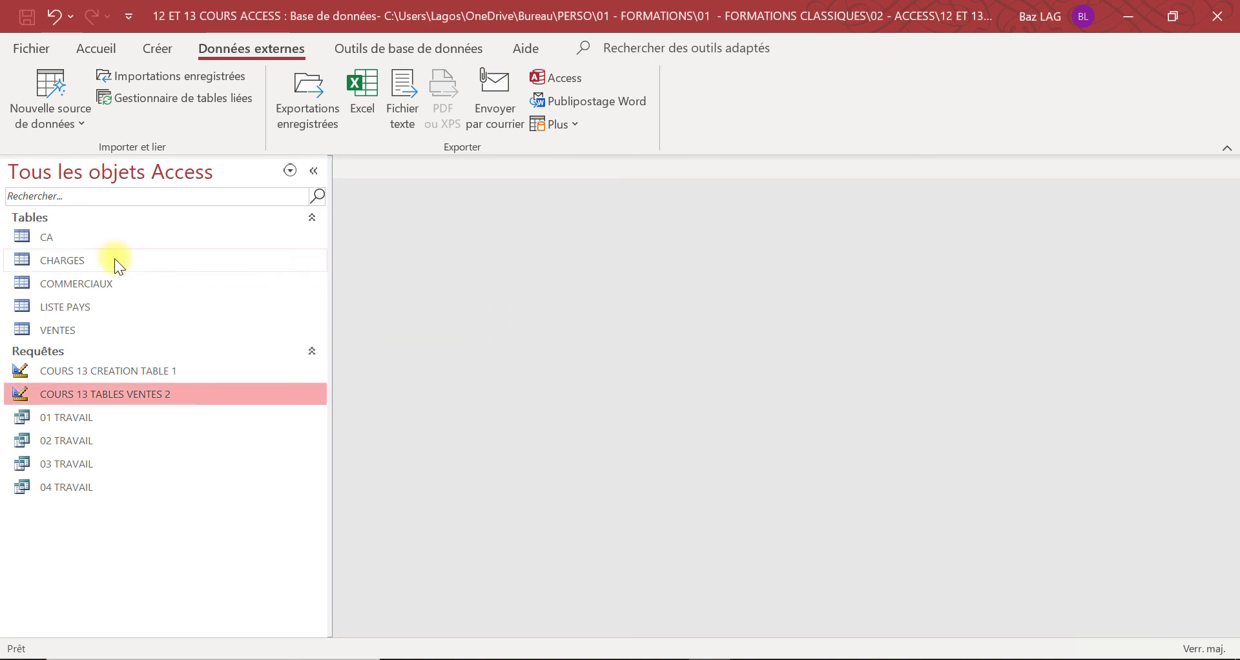
Open the COURS 13 CREATION TABLE 1 query in design mode without running it, and close it again
click(91, 49)
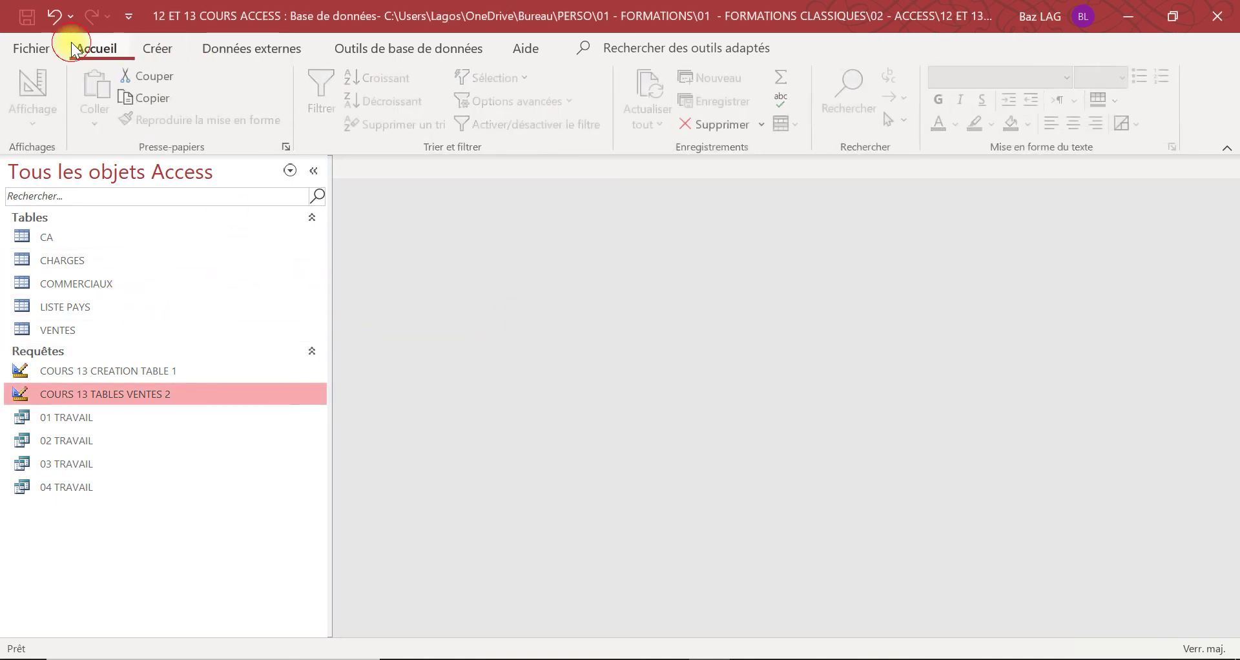
click(94, 365)
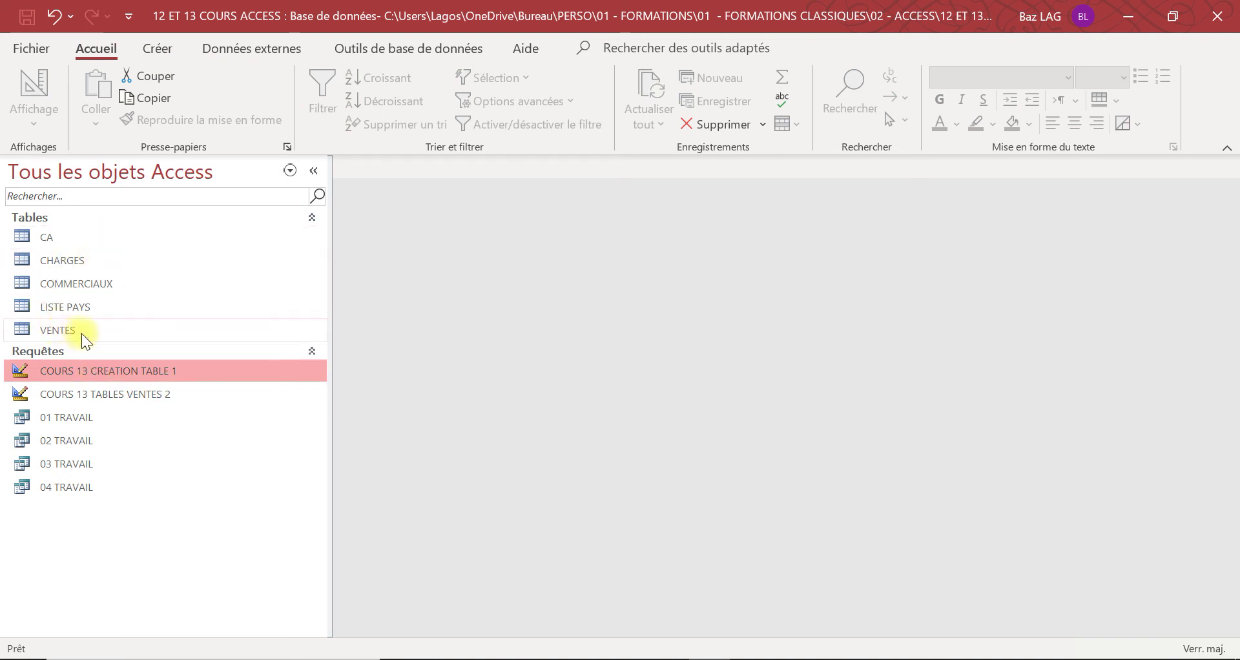
right_click(86, 374)
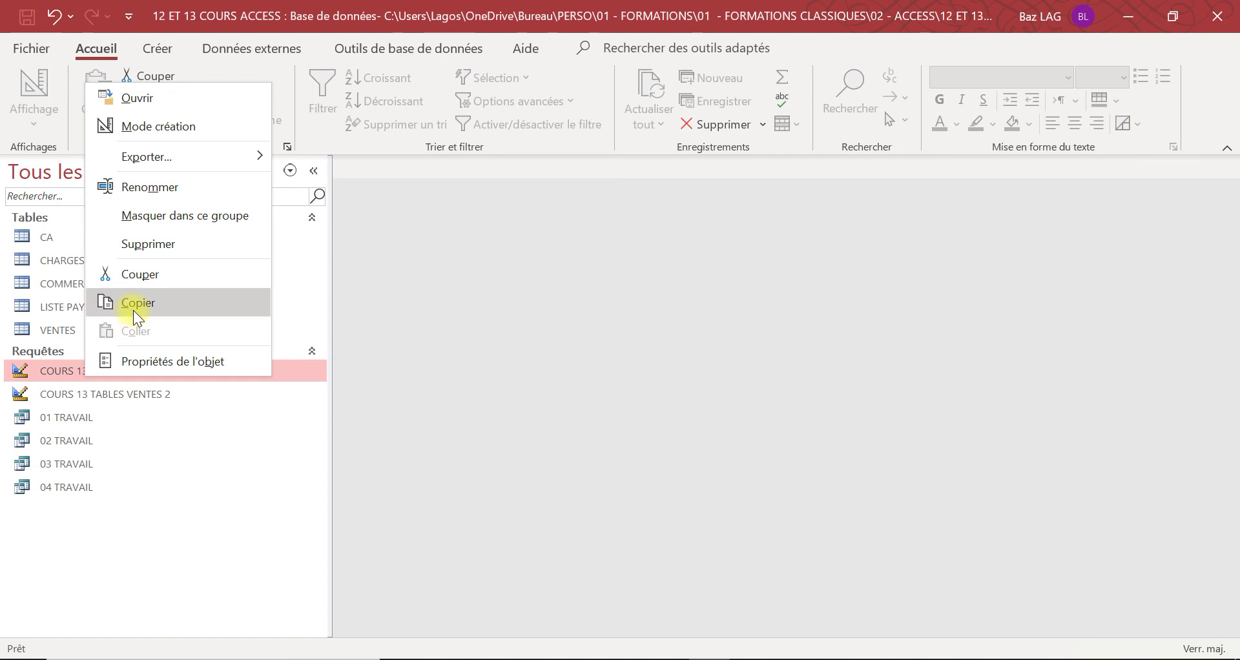
click(164, 129)
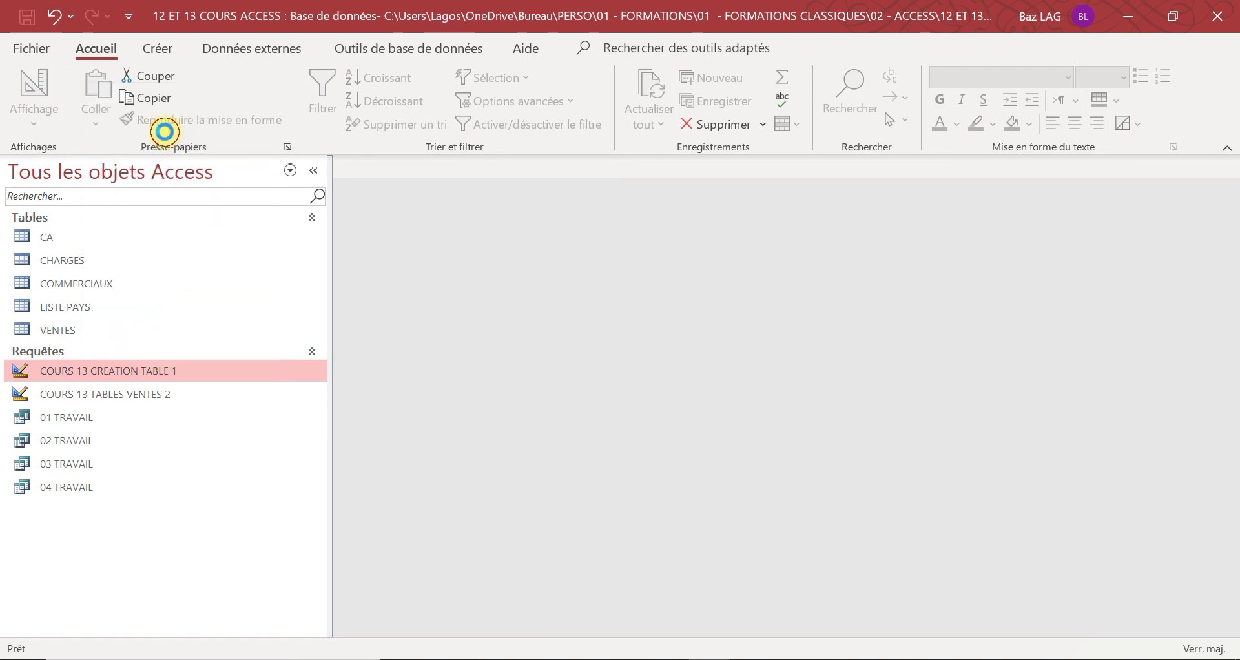
click(518, 168)
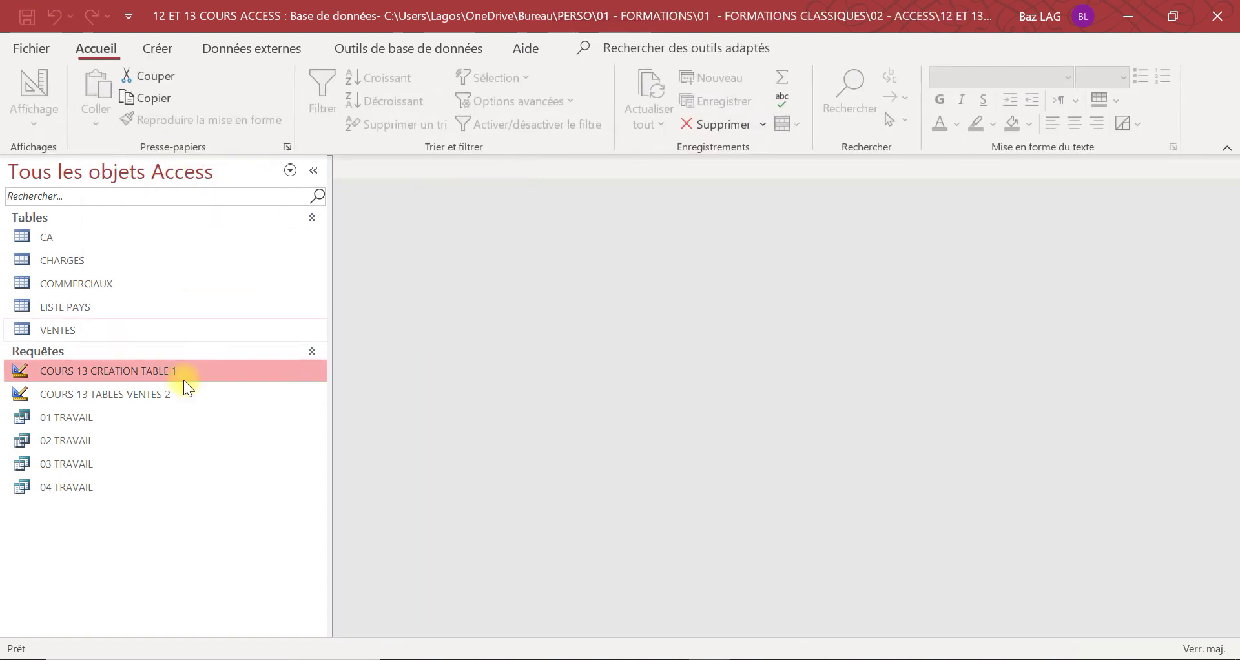
Open COURS 13 TABLES VENTES 2 in design mode, examine its CREATE TABLE statement, and close it
click(44, 463)
click(122, 394)
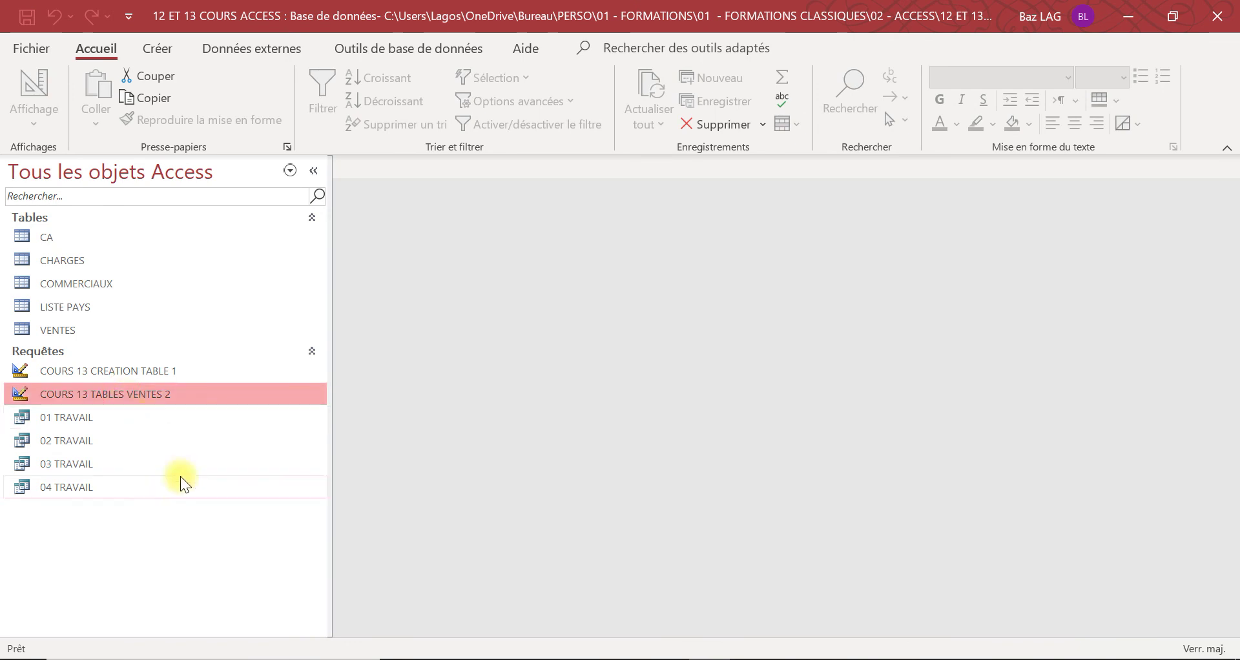
right_click(137, 401)
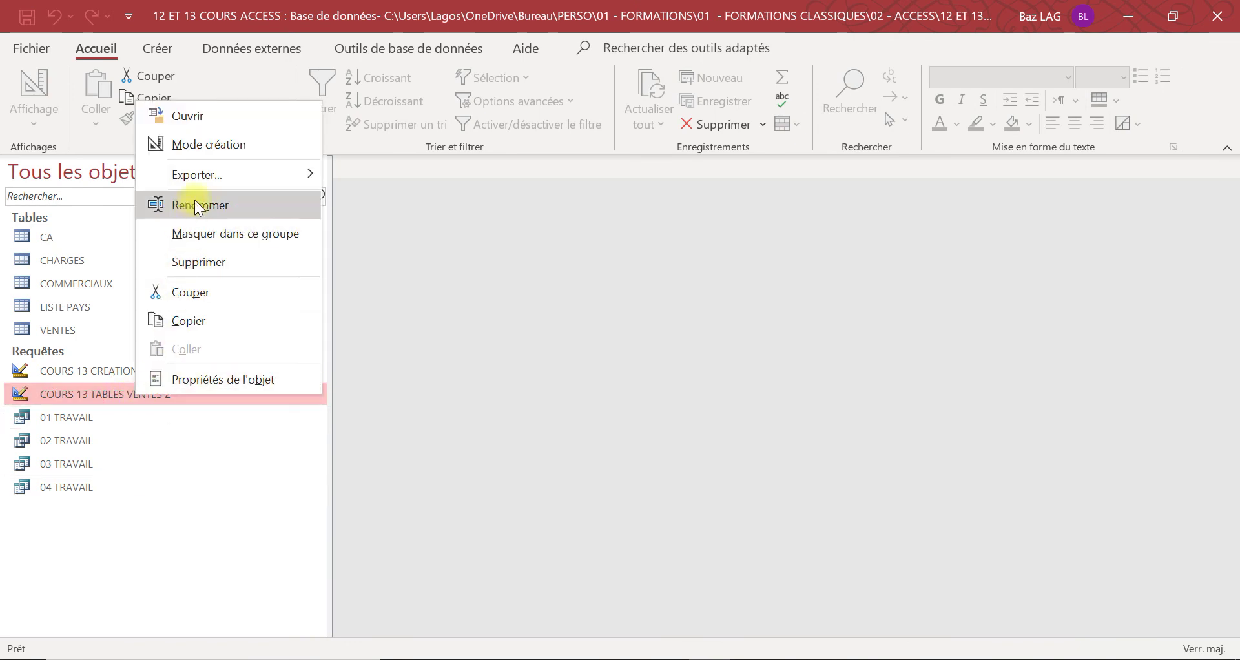
click(210, 144)
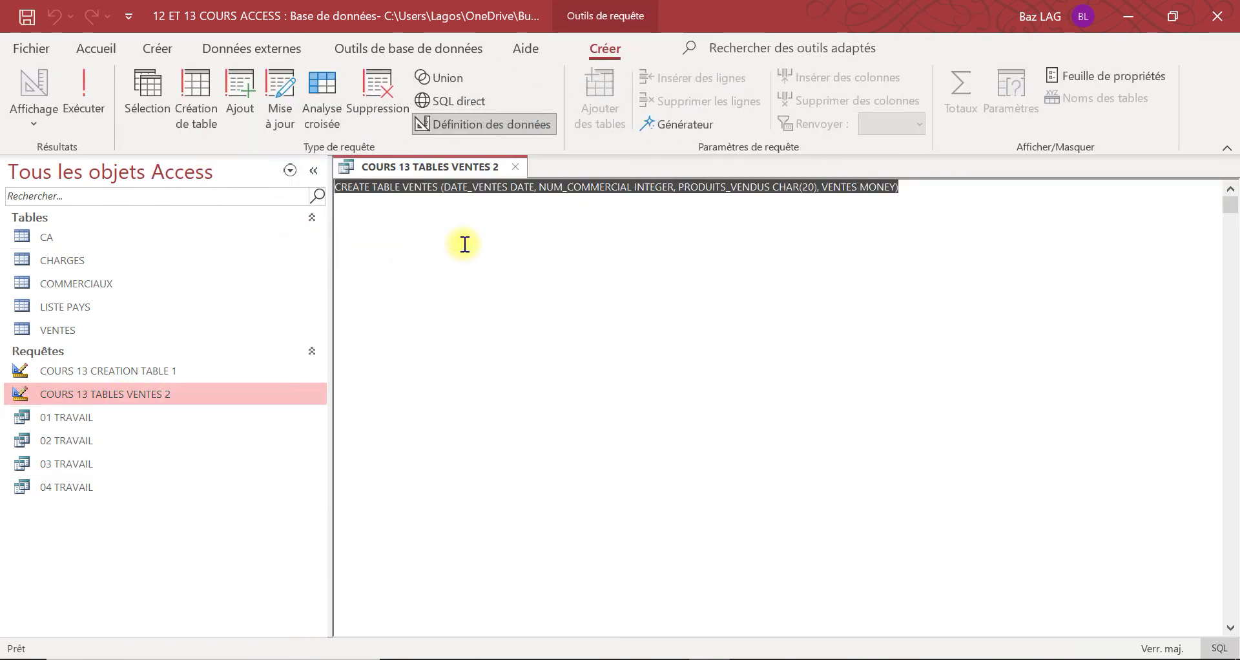
click(423, 273)
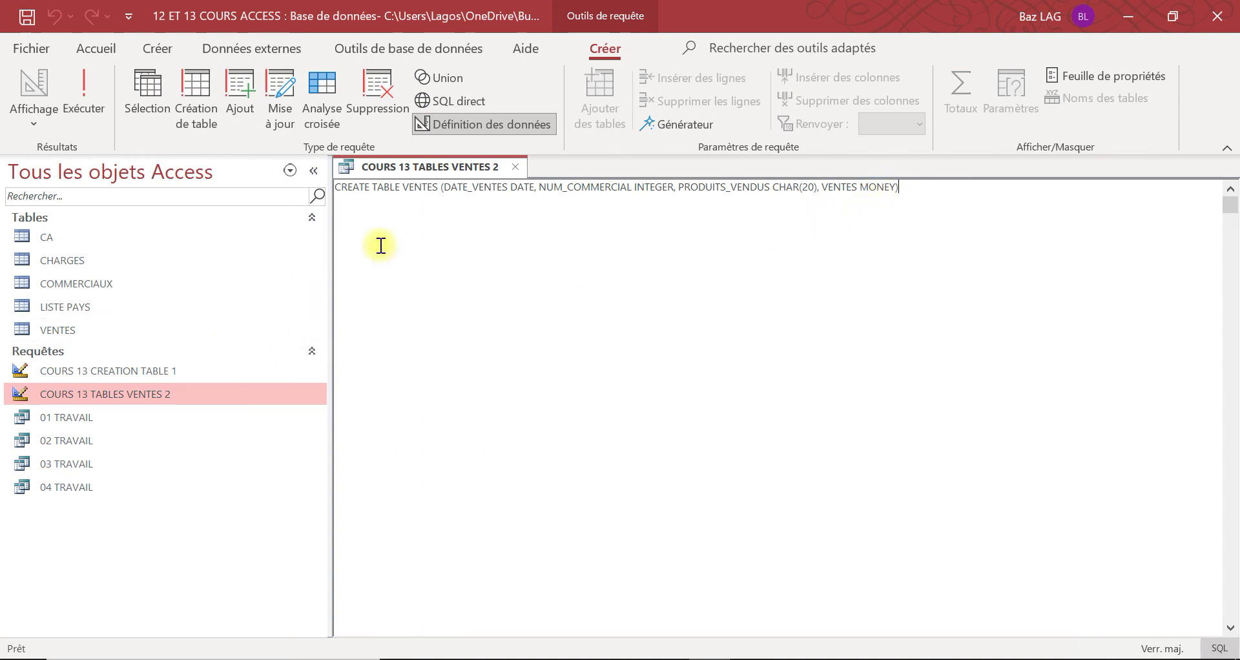
click(523, 166)
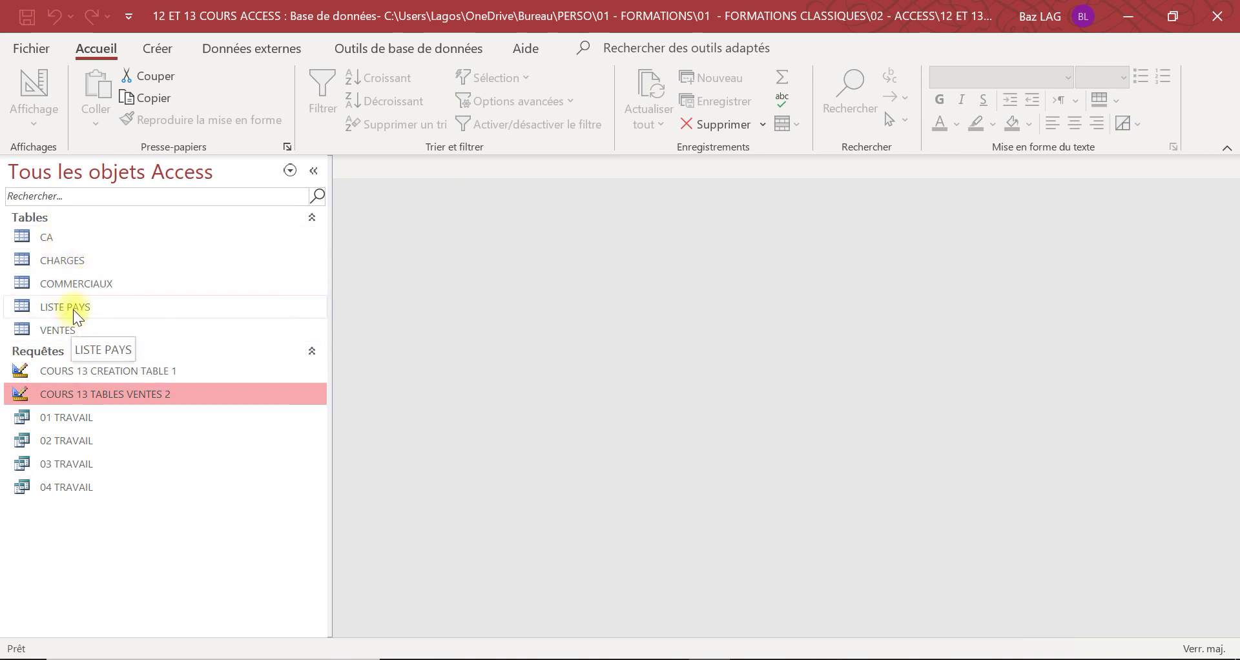
Open the VENTES table and start a first record with the date 02/08/2021 and commercial number 1
double_click(64, 330)
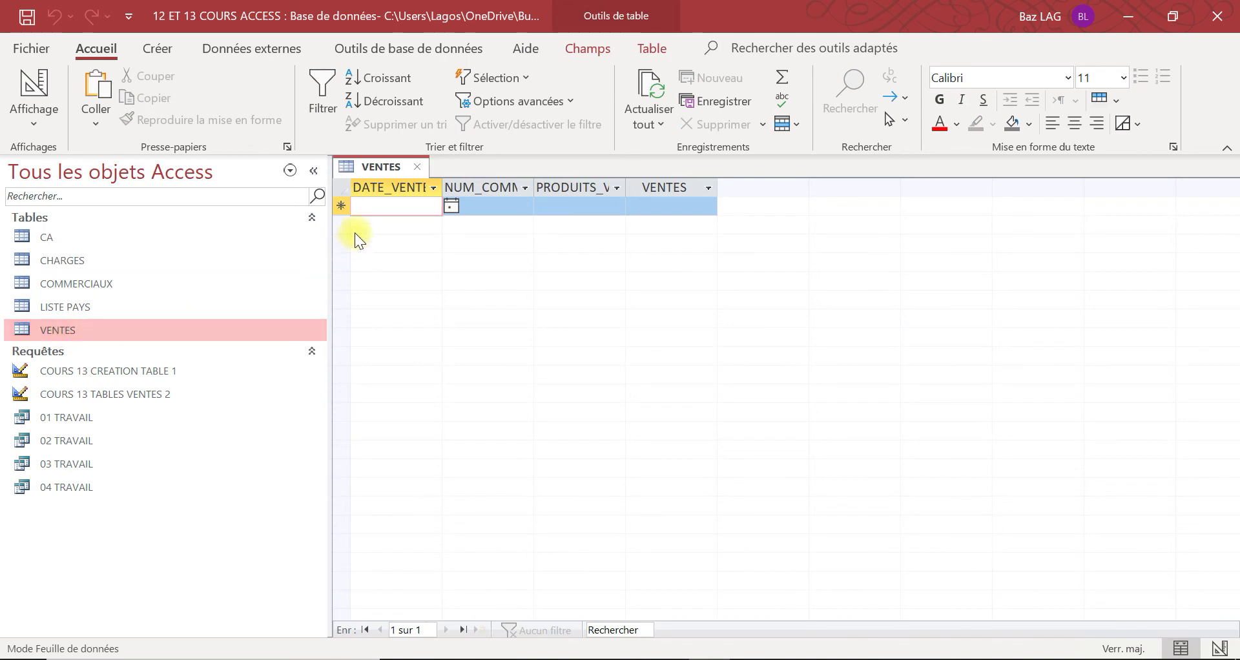
click(450, 206)
click(326, 278)
click(486, 207)
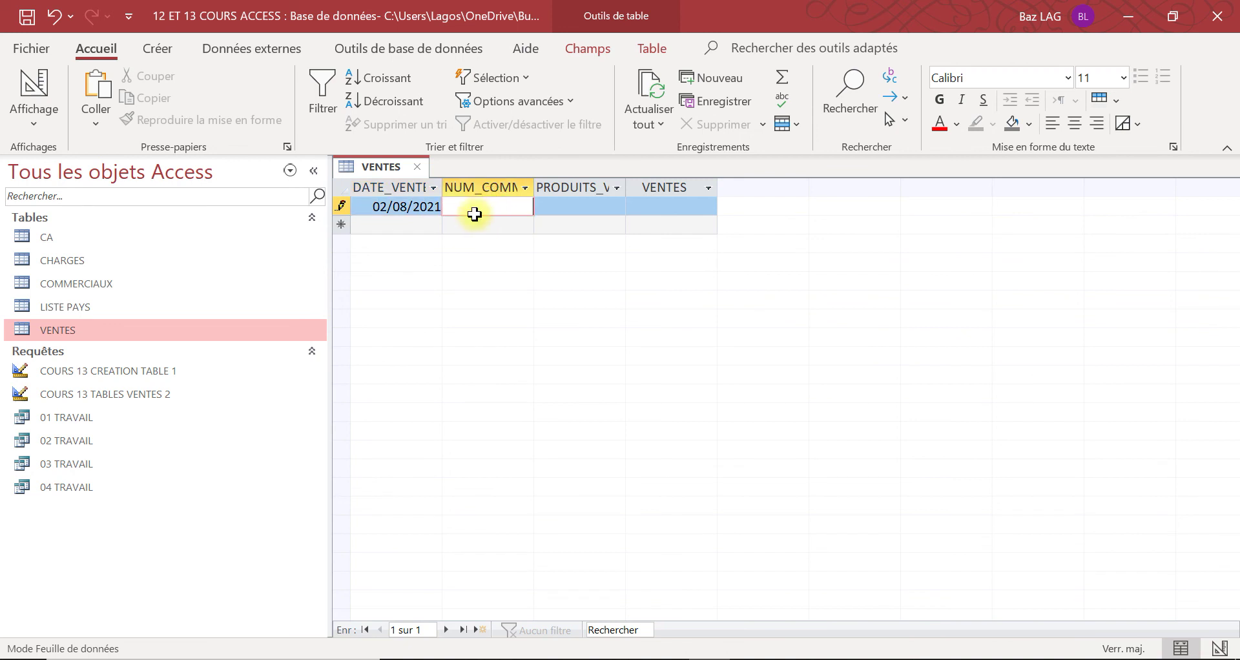
key(Caps_Lock)
text(1)
key(Tab)
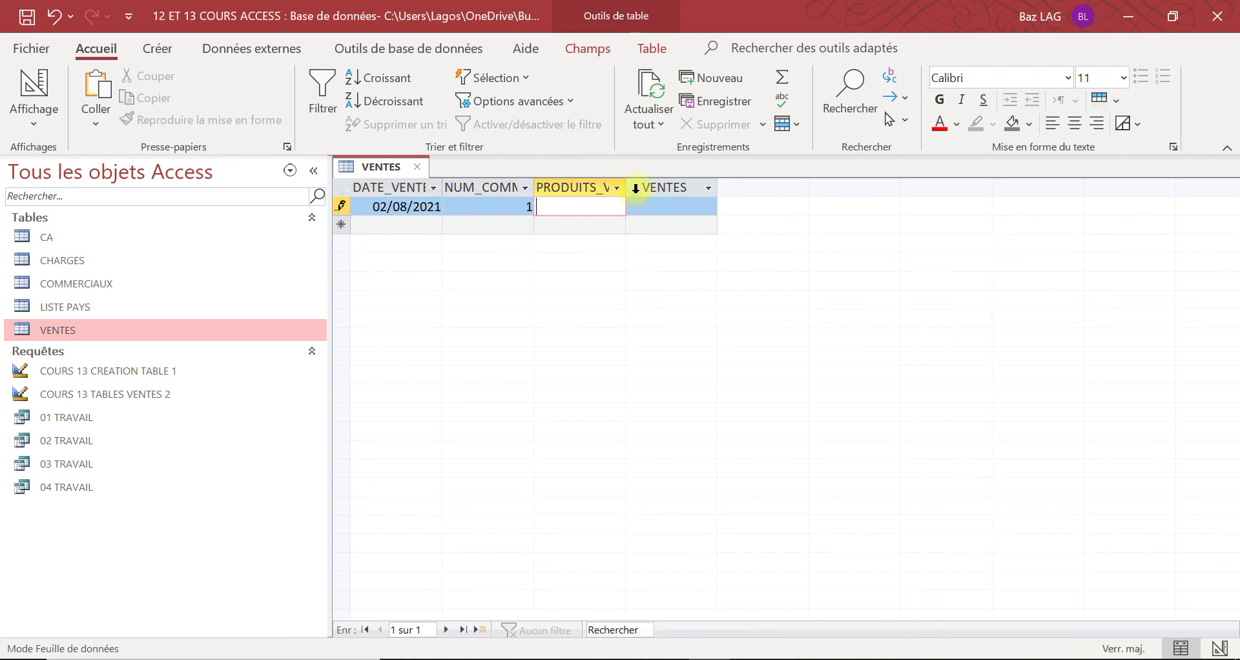
Widen the PRODUITS_VENDUS column and fill the first record's field with the test text SHJCHZCKZHCKCDHCBDZJ to try its 20-character limit
drag(626, 185, 760, 189)
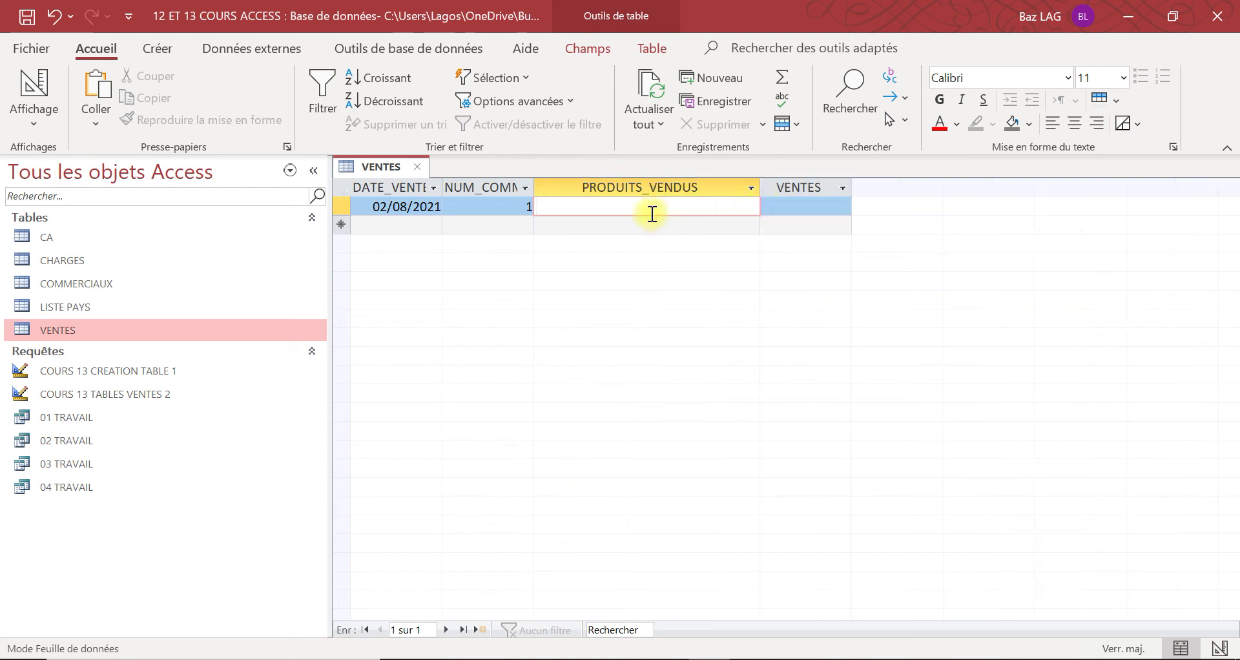
text(SHJCHZCKZHCKCDHC)
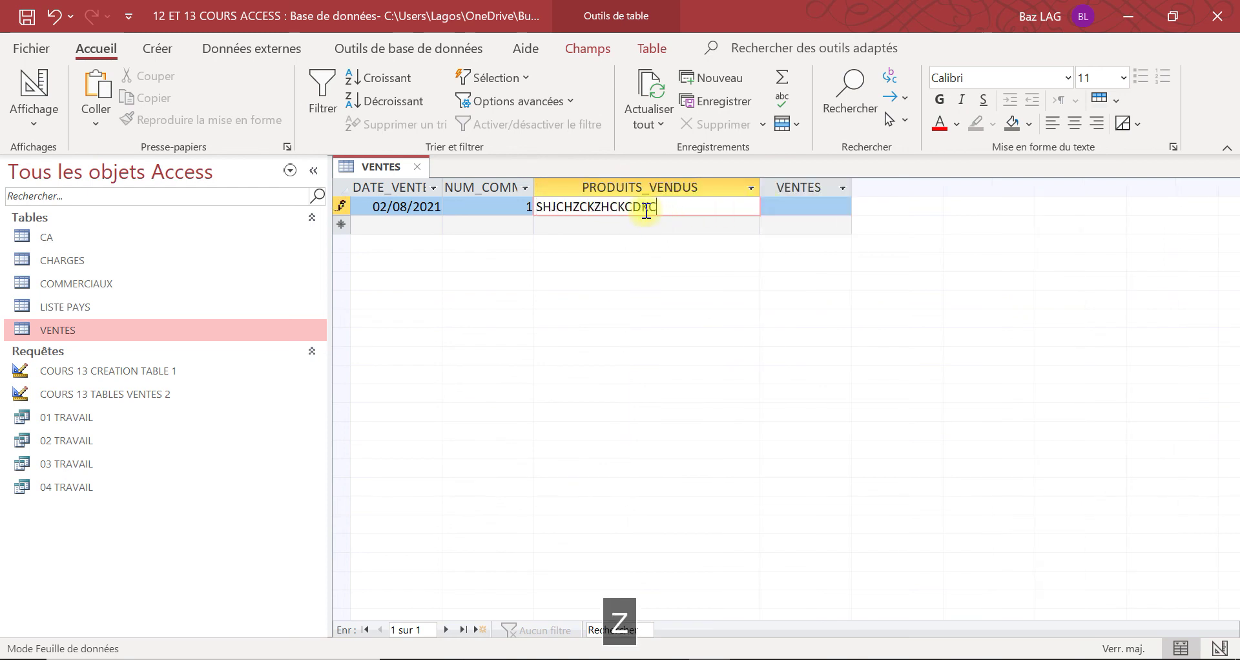
text(BDZJef)
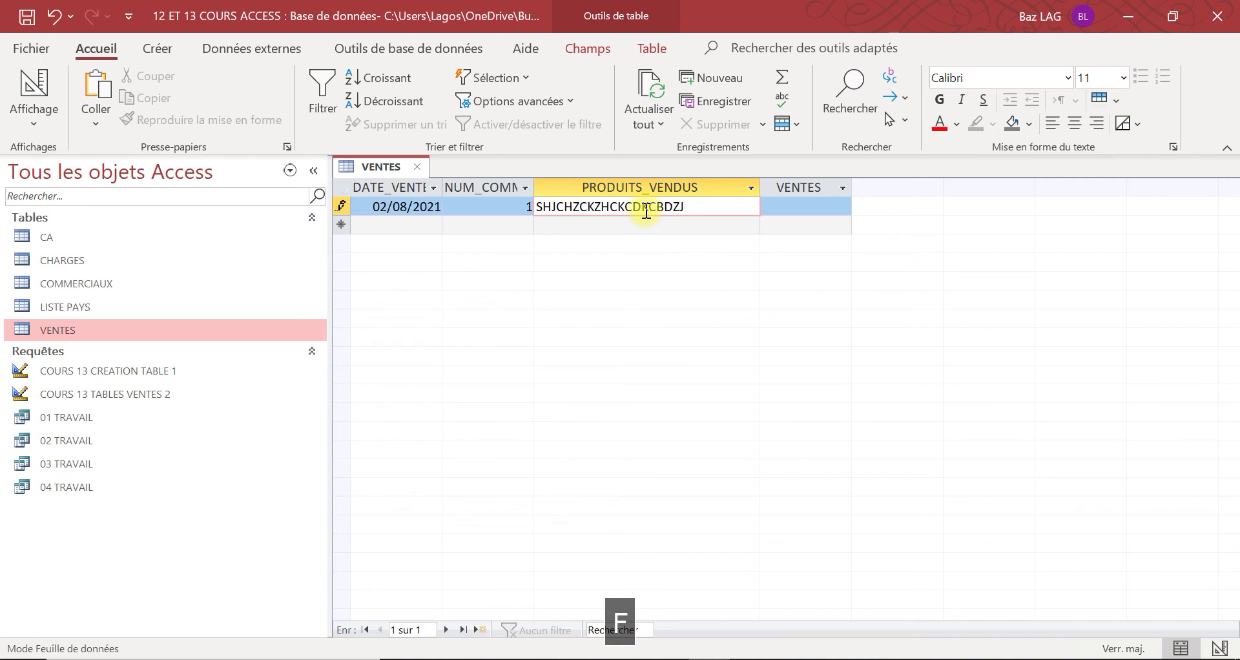
Replace the test text in the first record's PRODUITS_VENDUS field with CHAUSSURES
key(BackSpace)
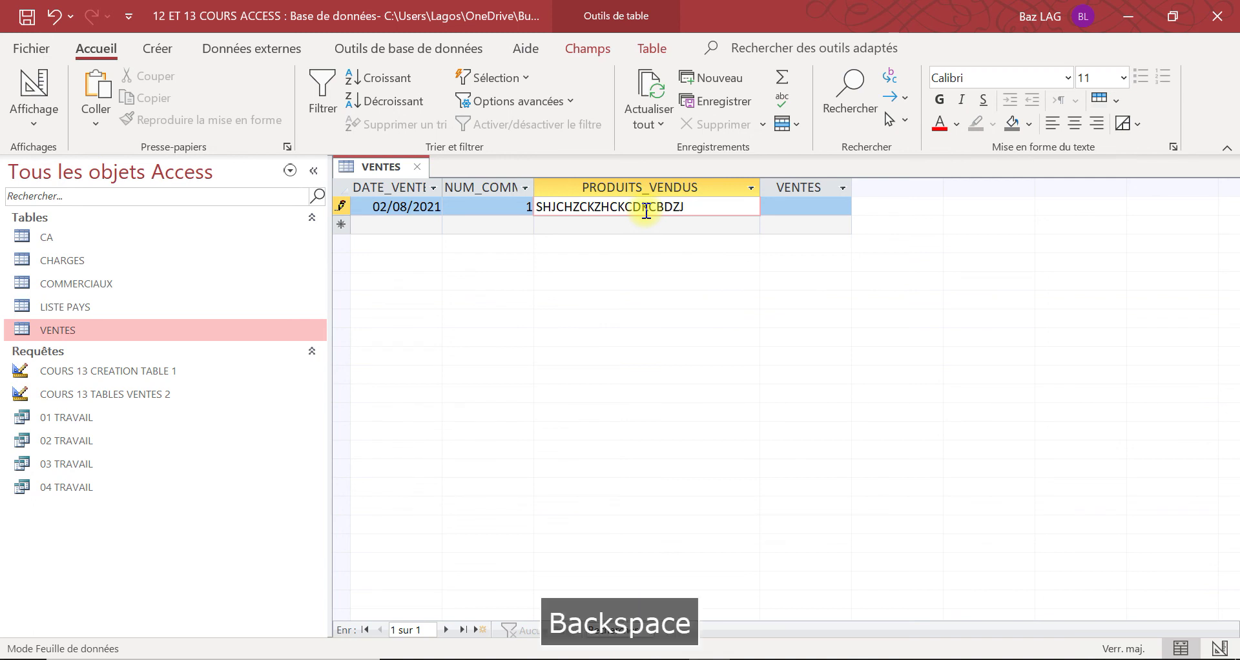
key(BackSpace)
key(BackSpace)
key(BackSpace)
key(BackSpace)
key(BackSpace)
key(BackSpace)
key(BackSpace)
key(BackSpace)
key(BackSpace)
key(BackSpace)
key(BackSpace)
key(BackSpace)
key(BackSpace)
key(BackSpace)
key(BackSpace)
key(BackSpace)
key(BackSpace)
key(BackSpace)
key(BackSpace)
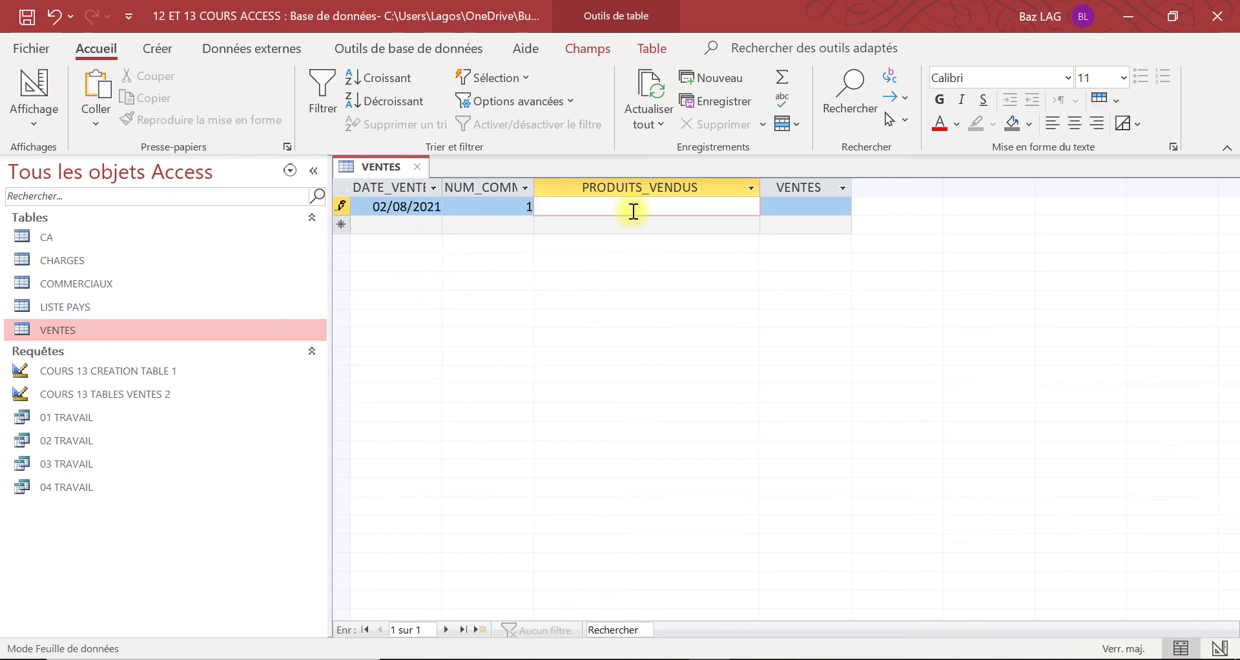
text(CHA)
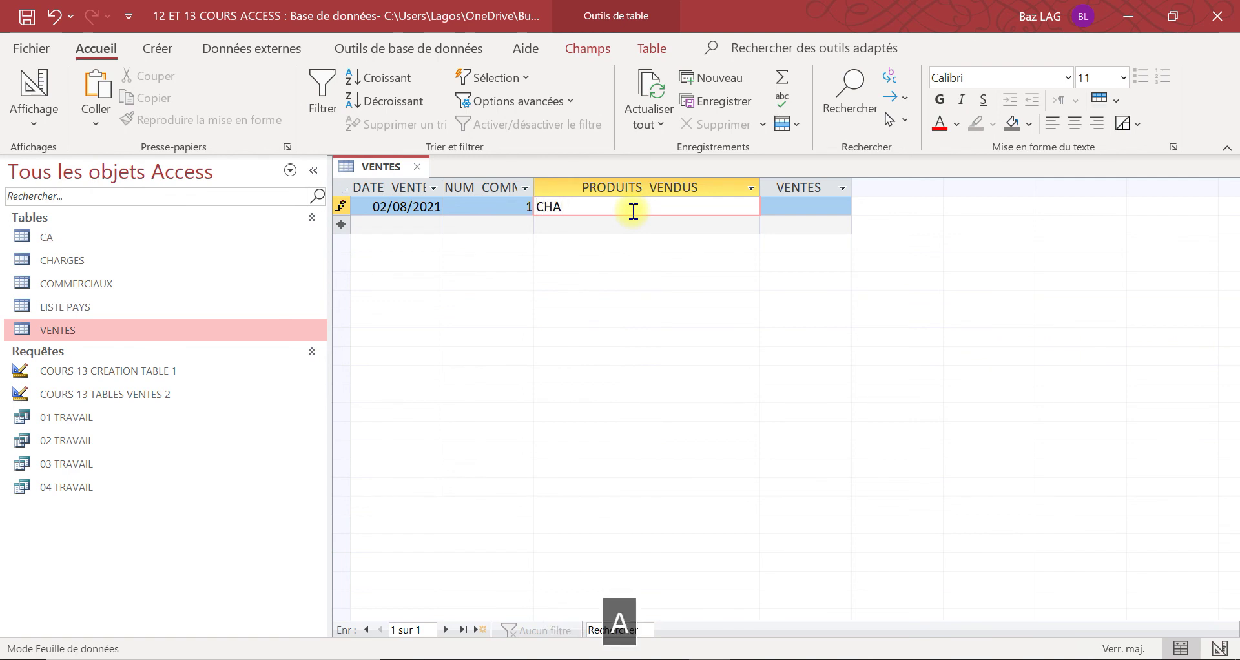
text(USSU)
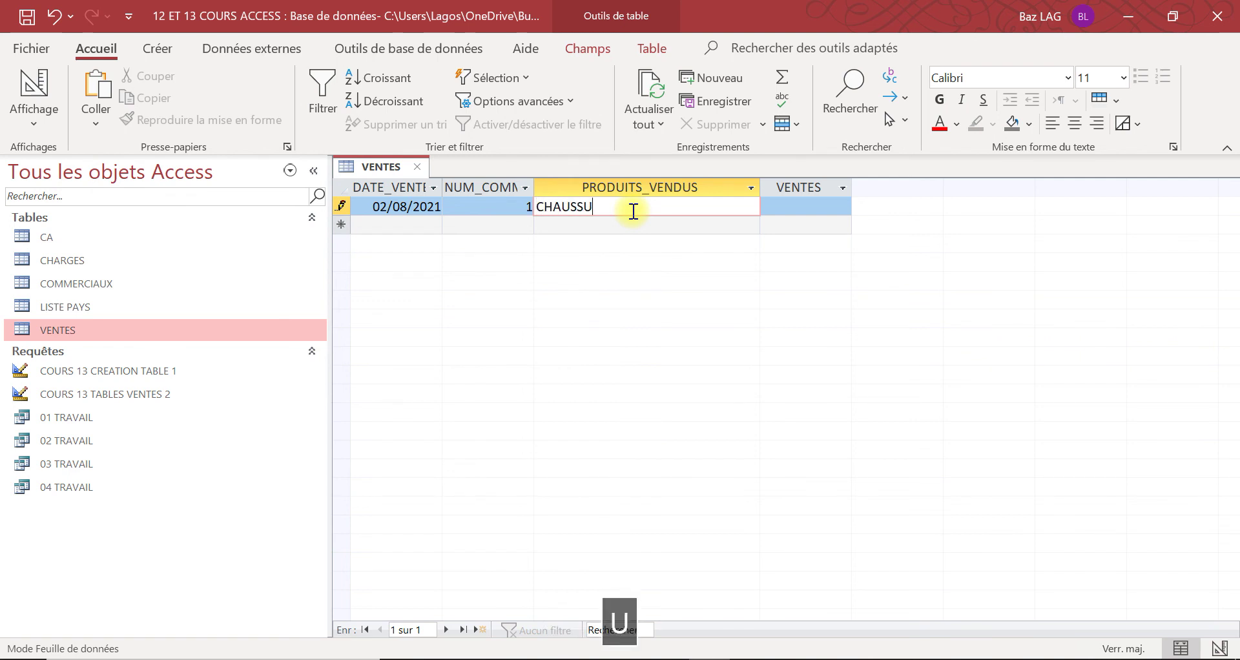
text(RES)
key(Tab)
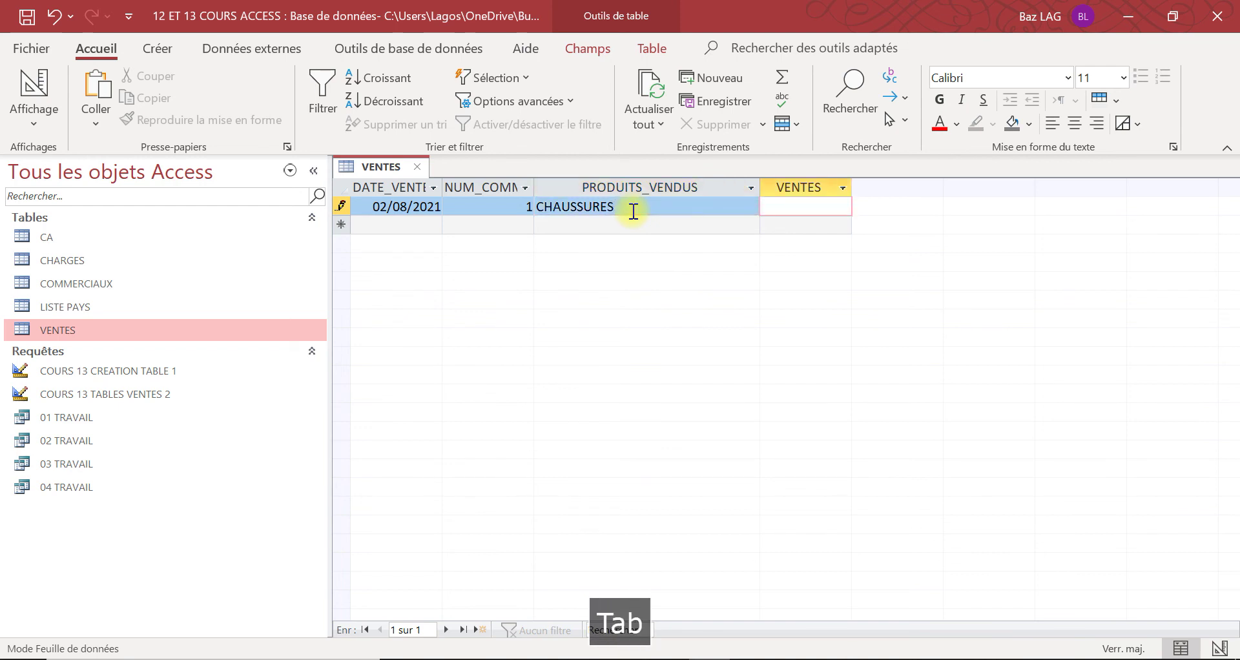
Enter 100000 as the first record's VENTES amount, then save and close the VENTES table
text(100000)
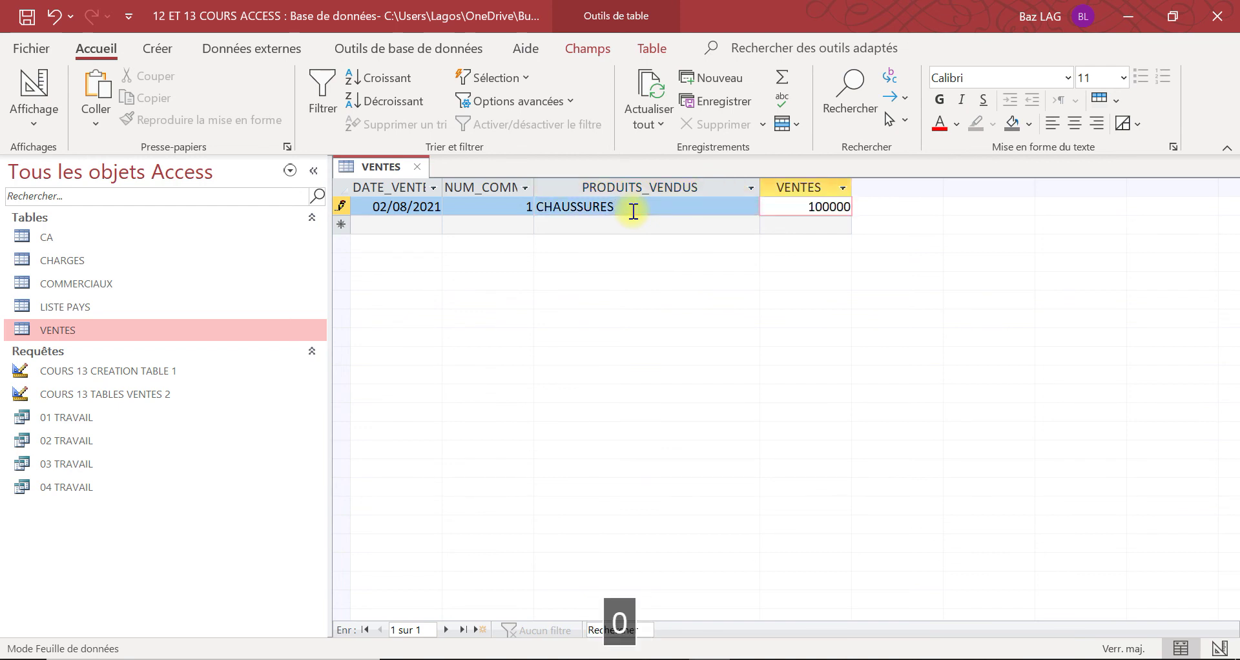
key(Tab)
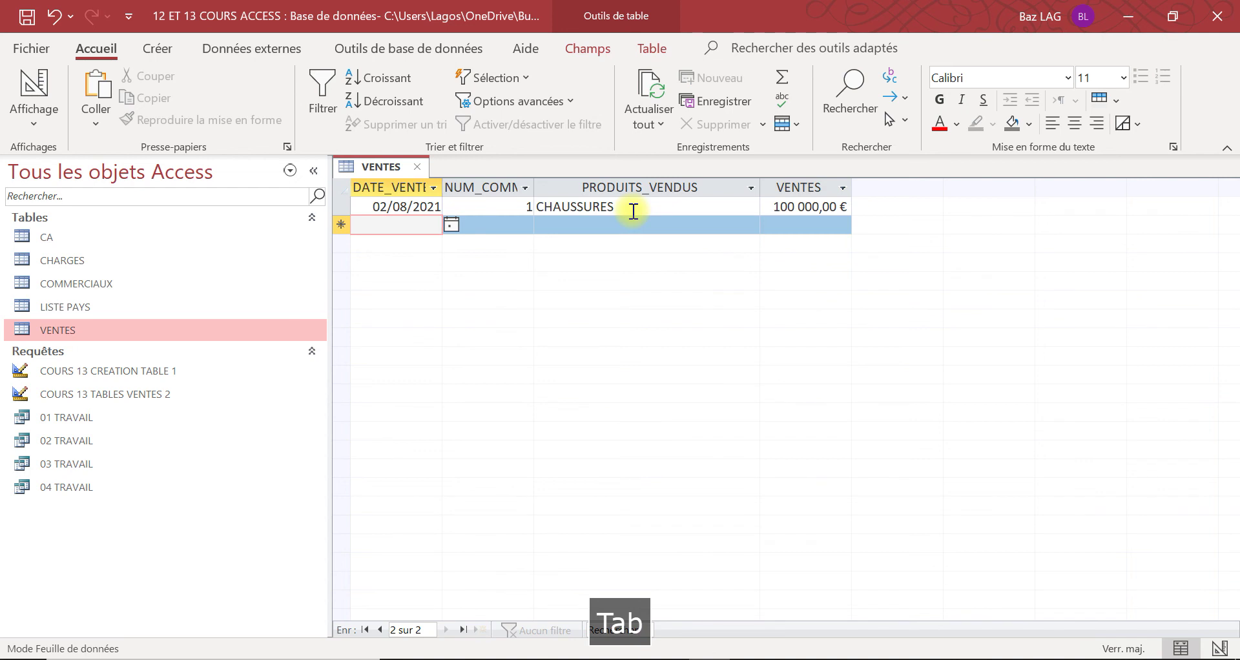
key(ctrl+s)
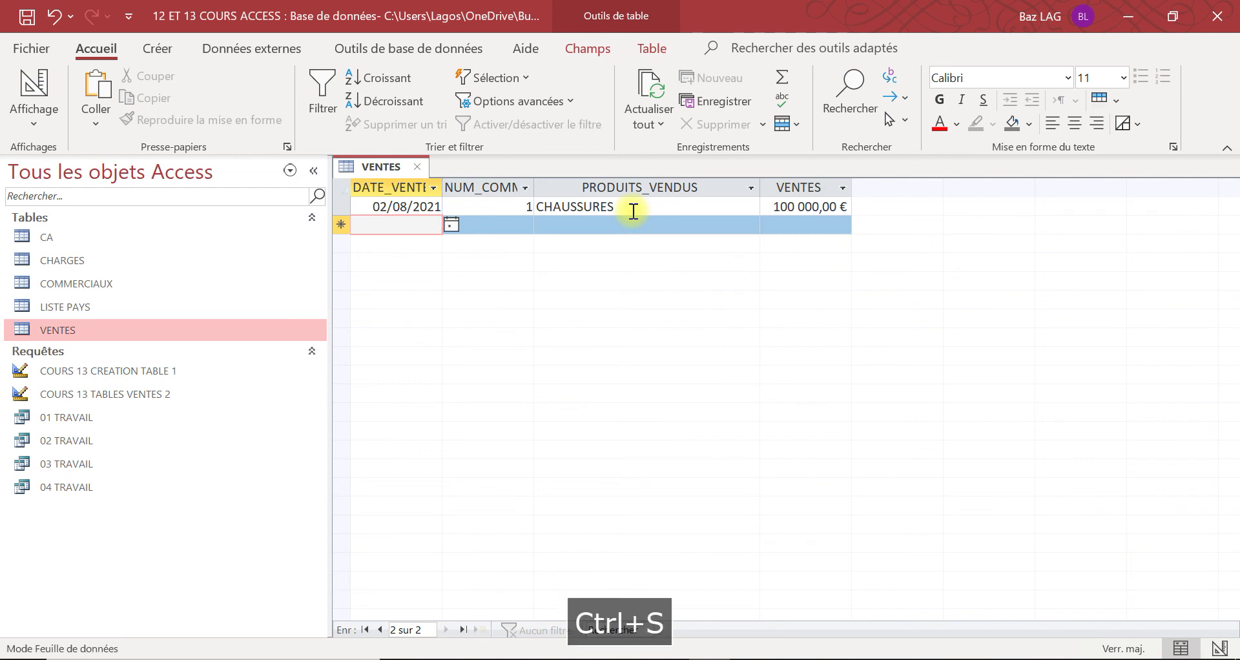
click(423, 169)
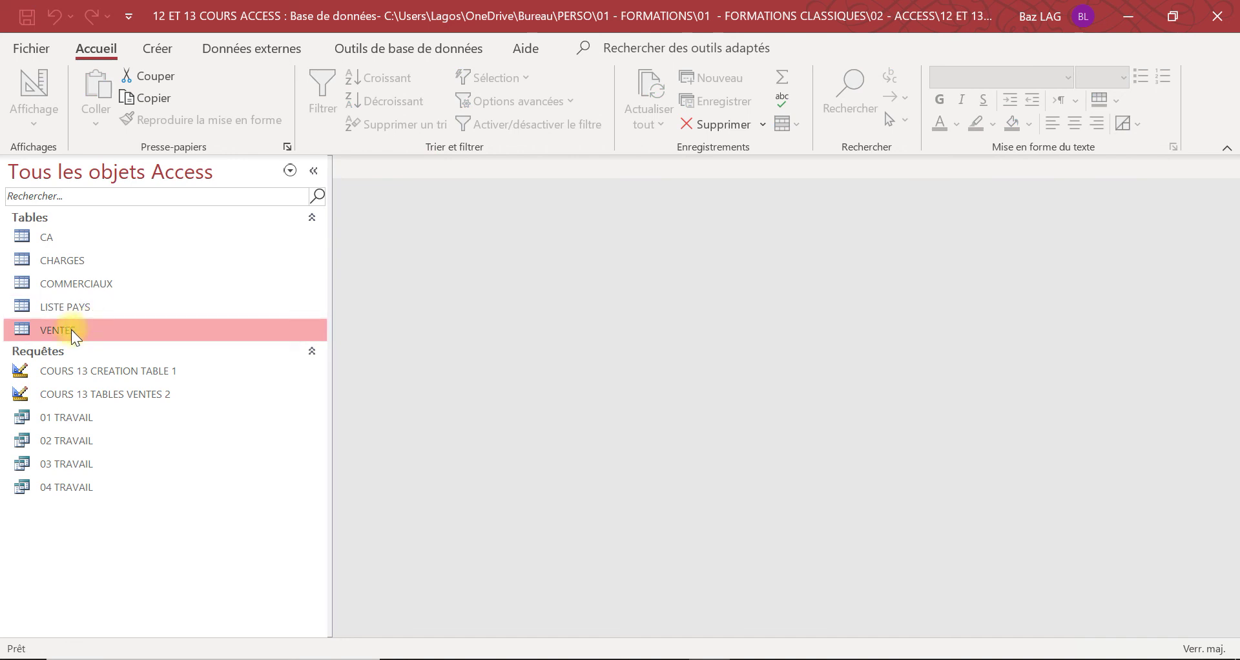
Open the COMMERCIAUX table and start a first record with the salesperson's last name, first name and date of birth
double_click(90, 283)
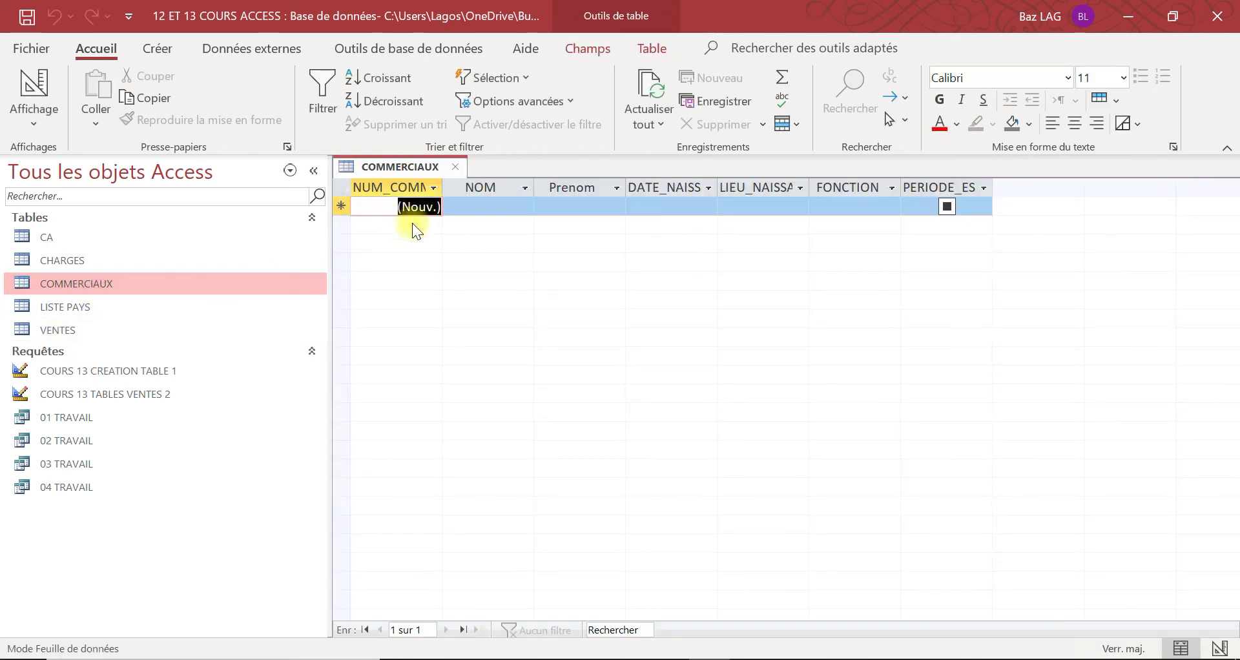
click(446, 208)
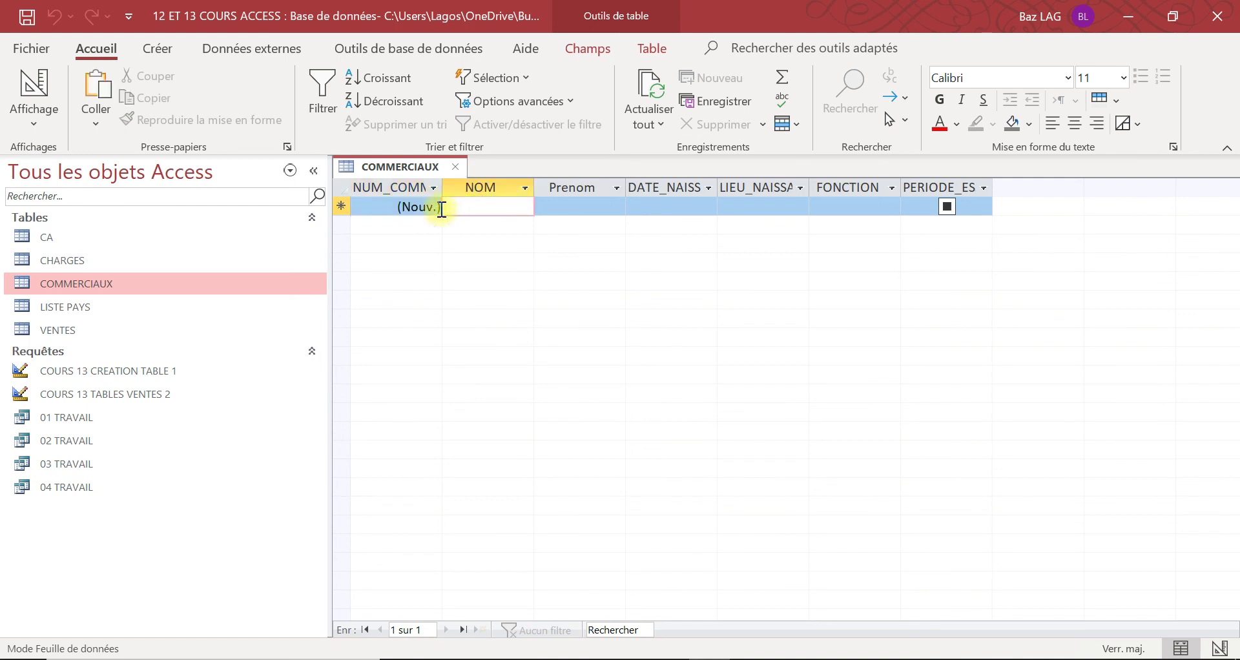
text(KEVIN)
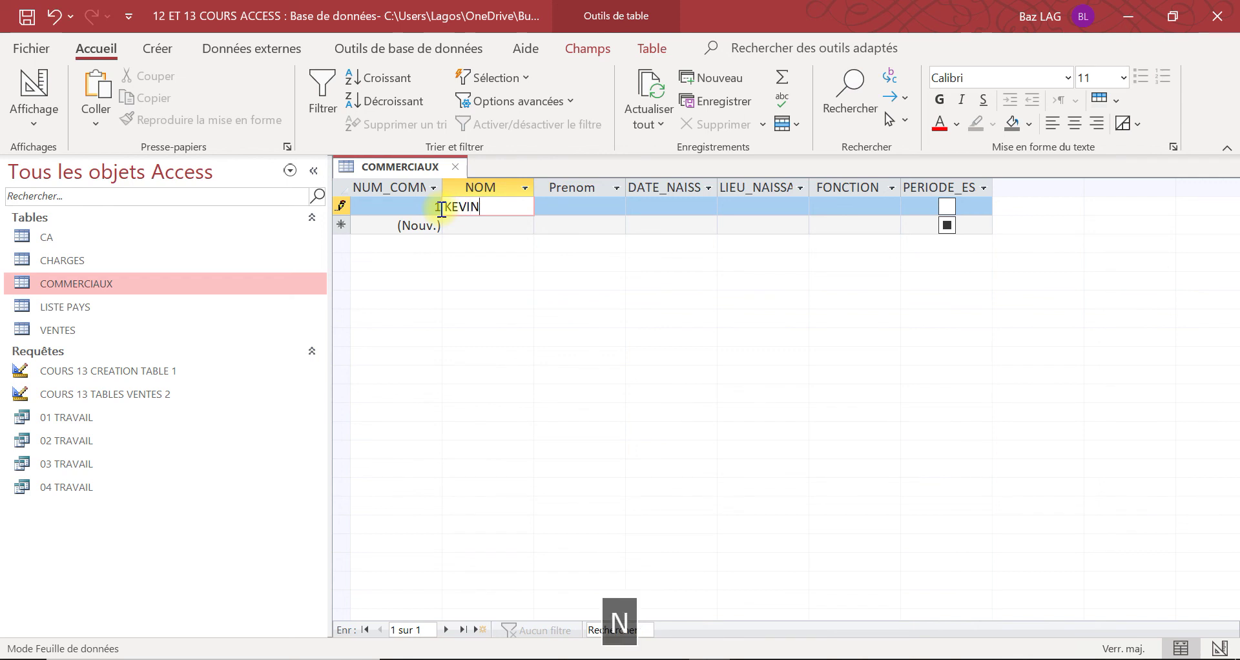
key(Tab)
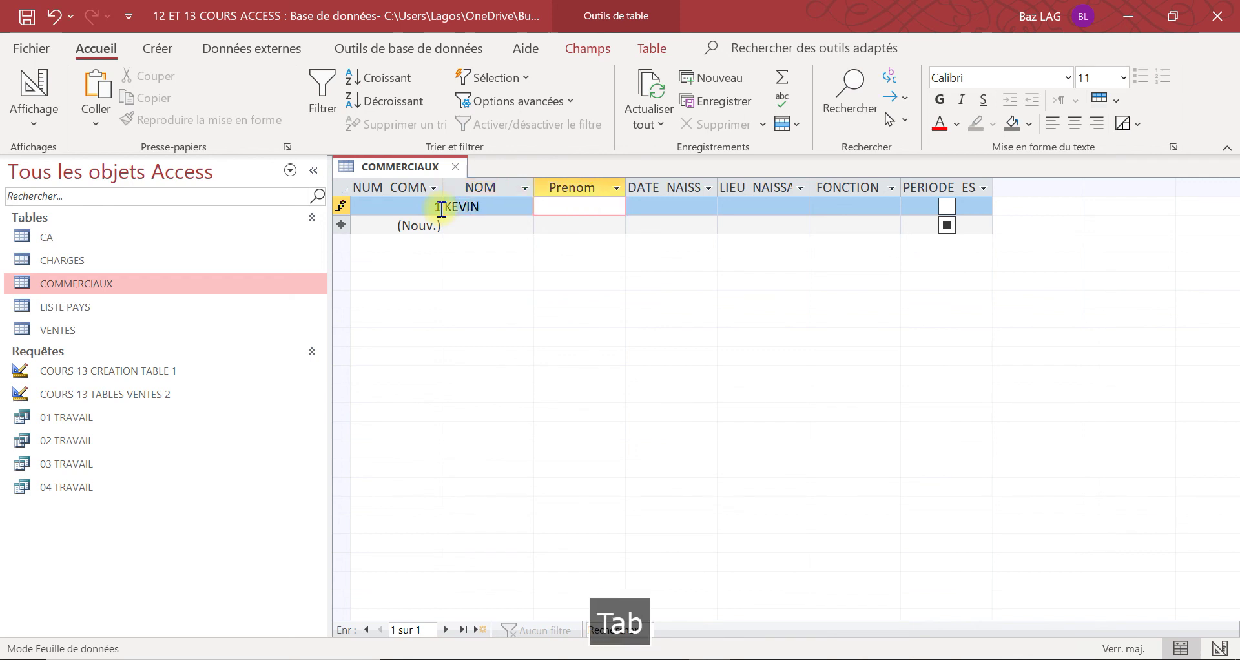
text(BABA)
key(Tab)
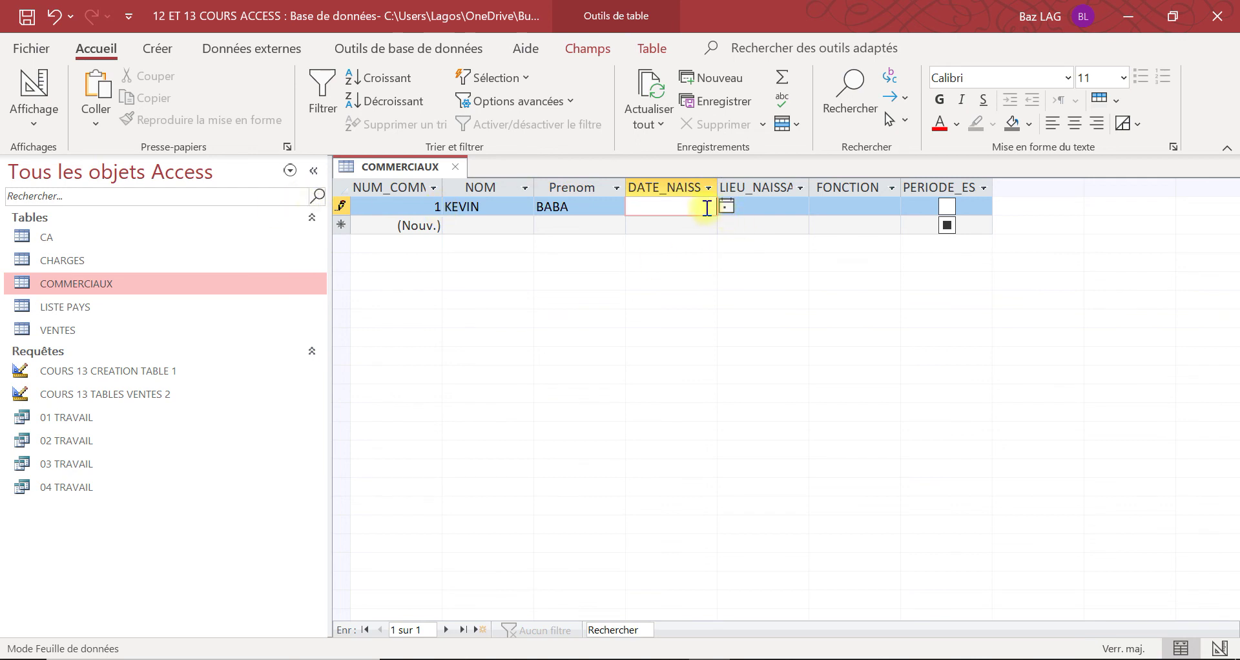
text(01/)
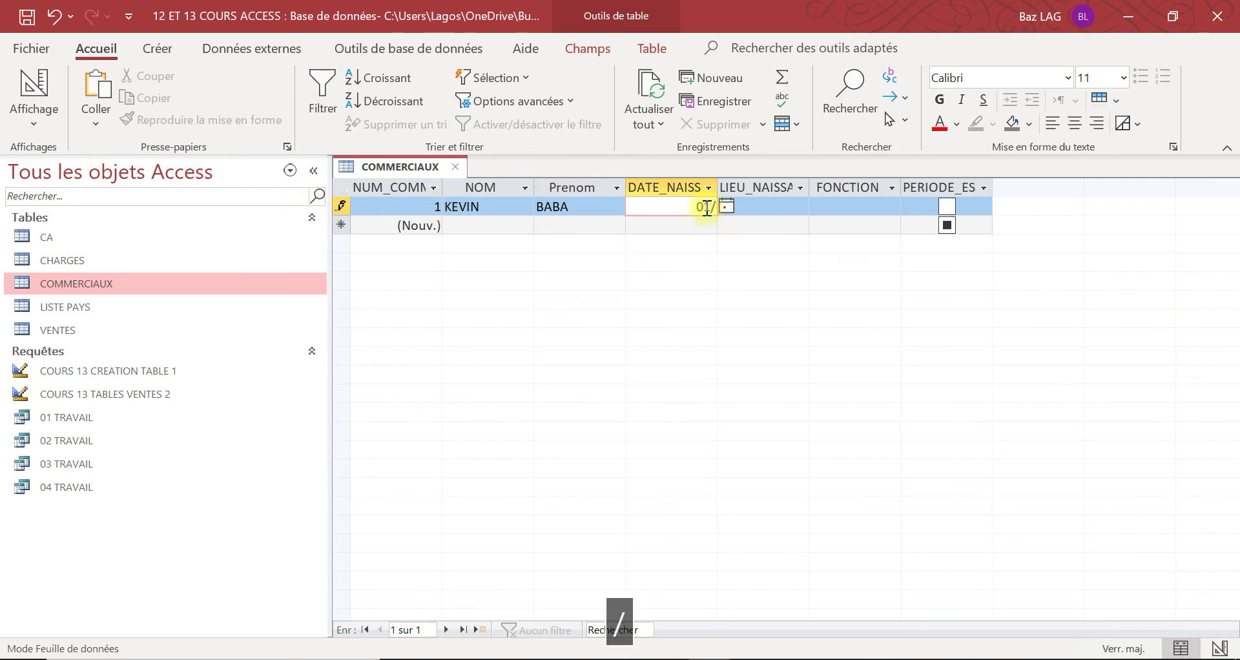
text(01/1988)
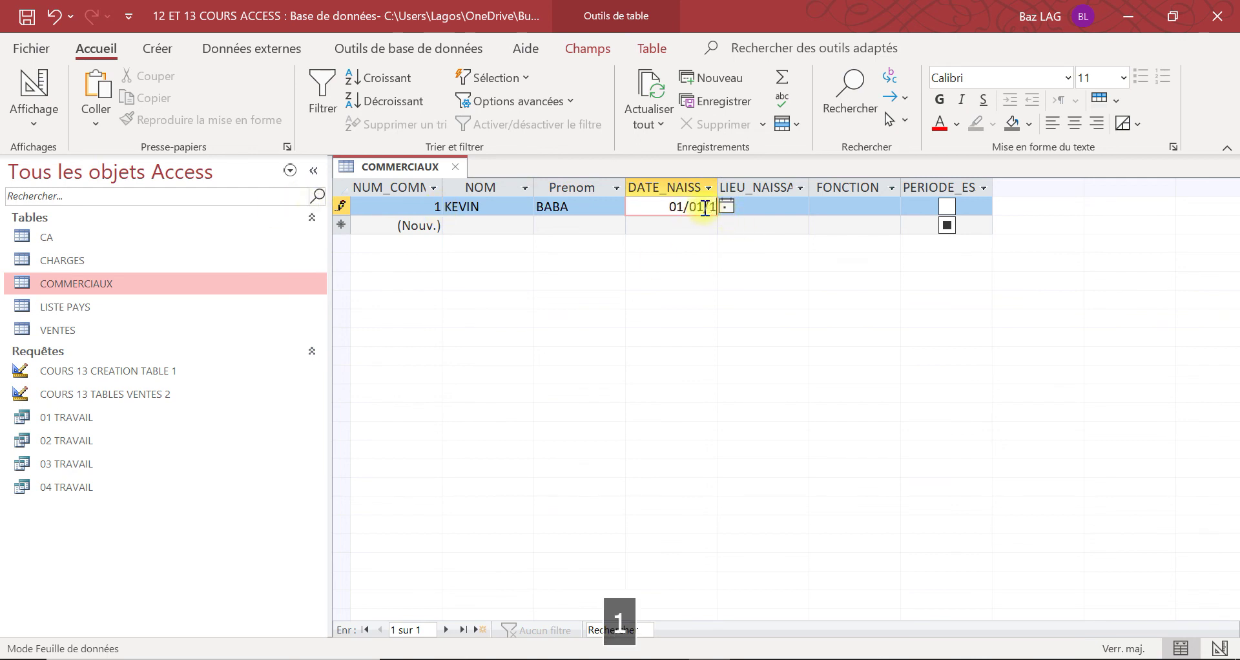
key(Tab)
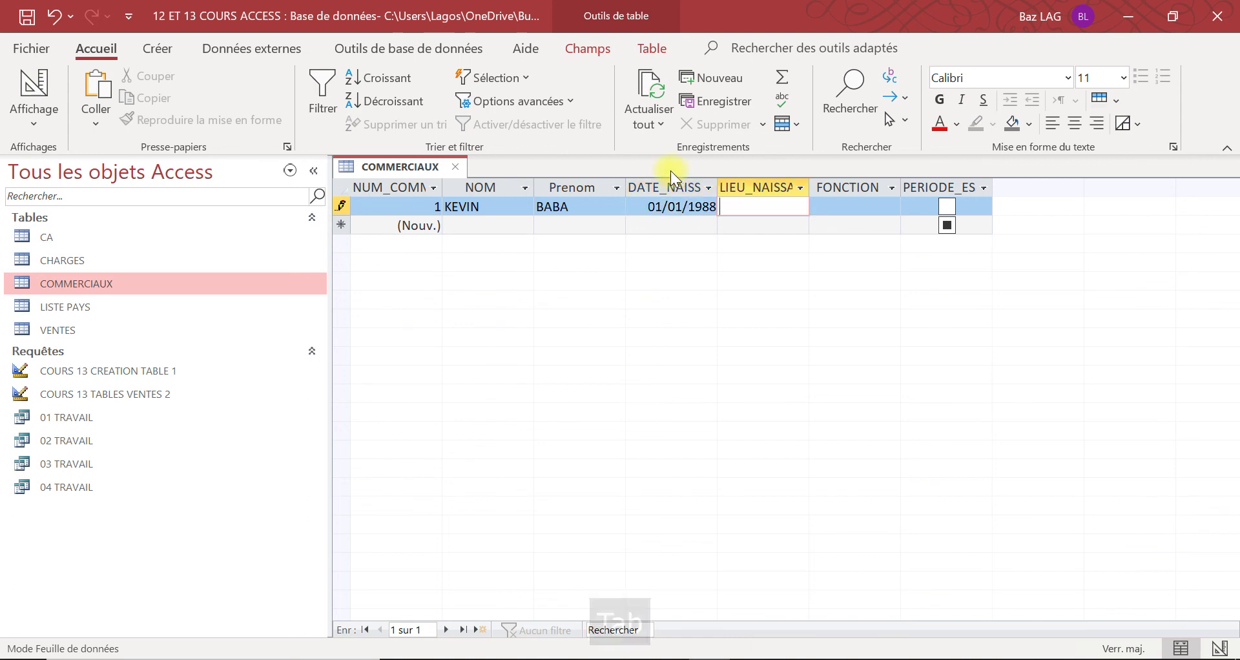
Complete the first COMMERCIAUX record with birthplace PARIS and function JURISTE, and check its PERIODE_ES field
text(PARIS)
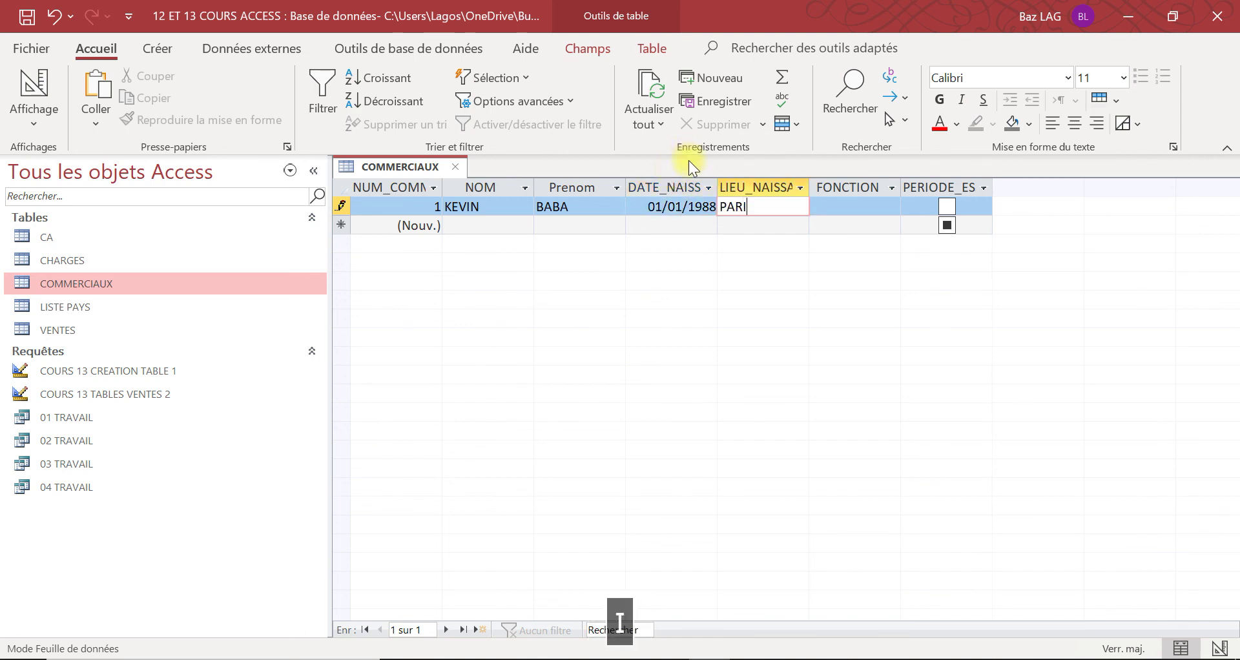
key(Tab)
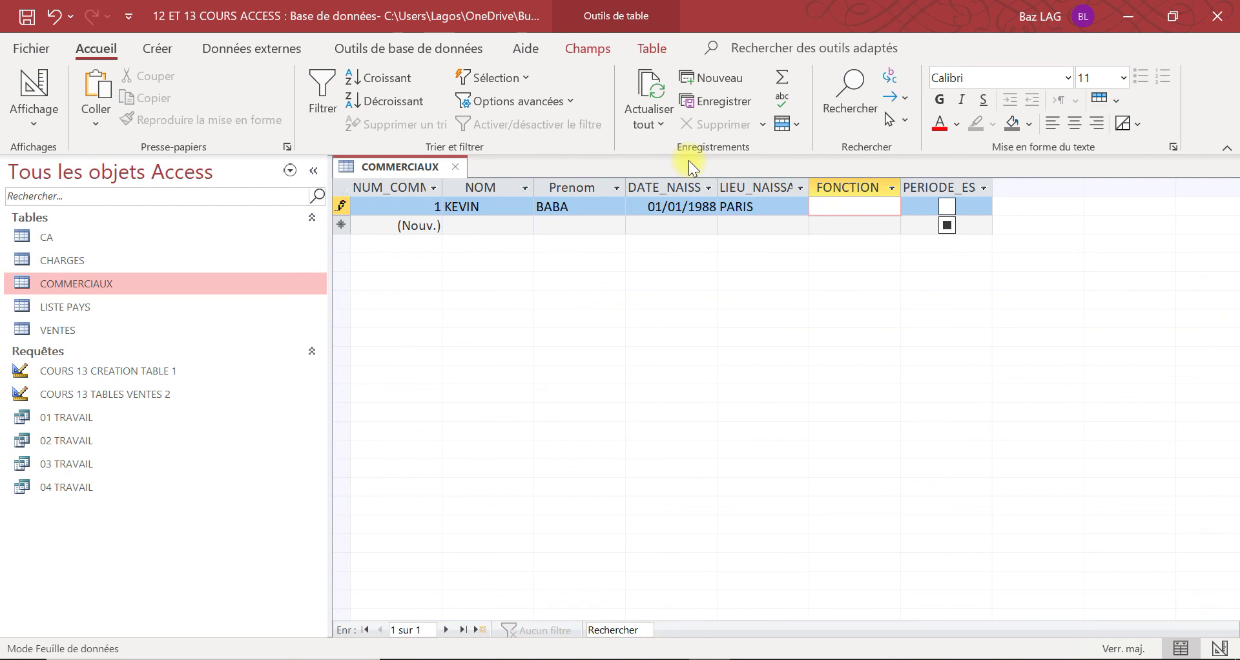
text(JURIS)
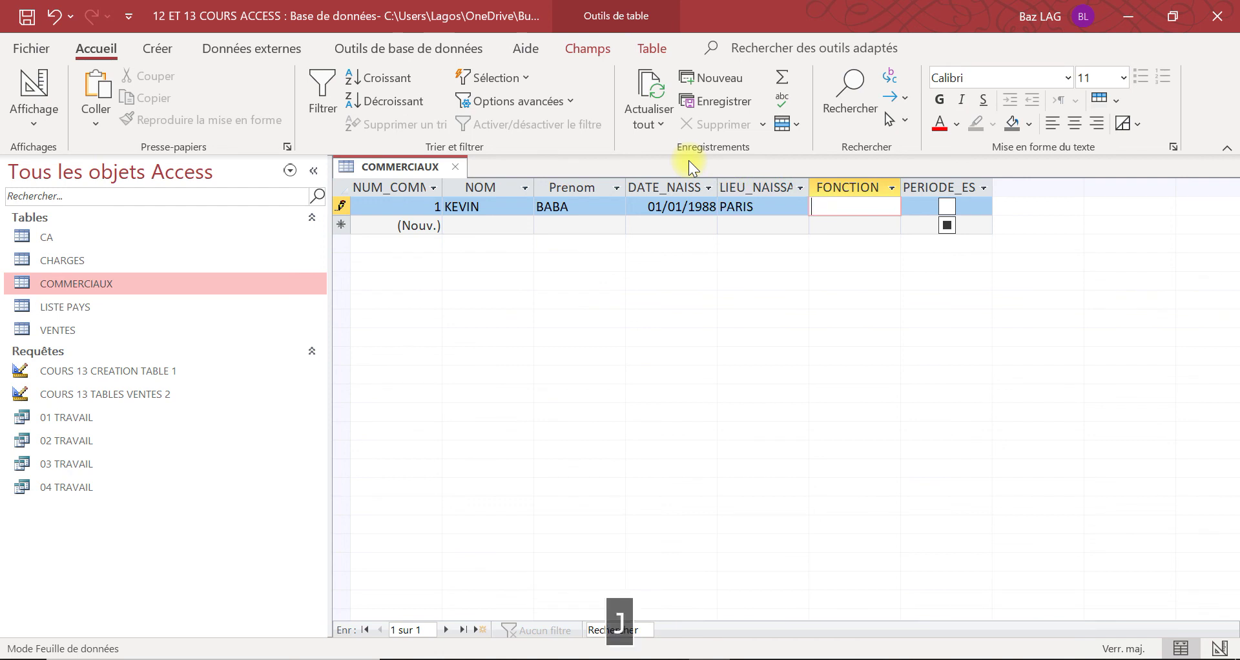
text(TE)
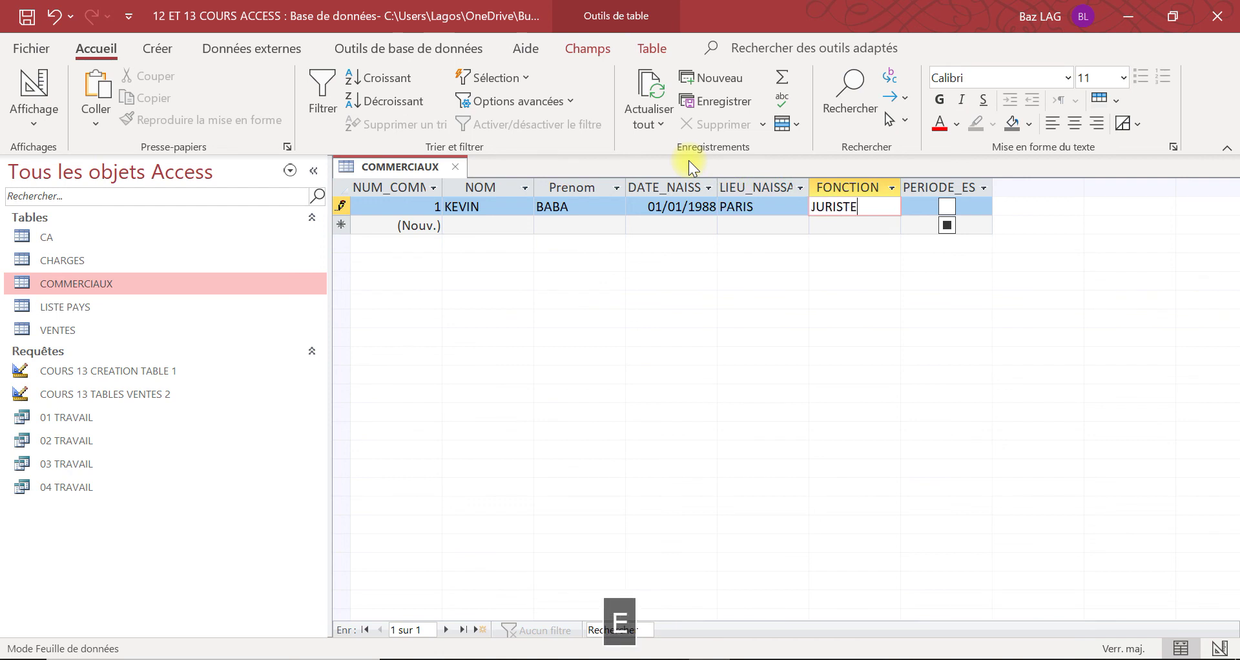
key(Tab)
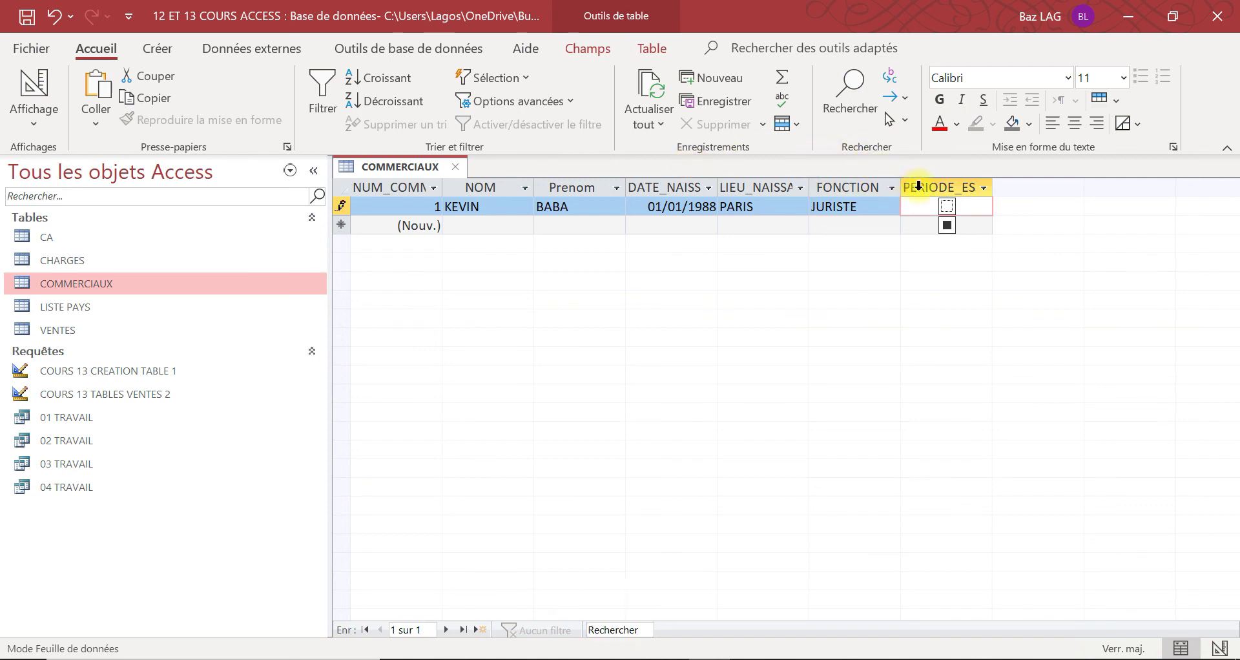
click(947, 205)
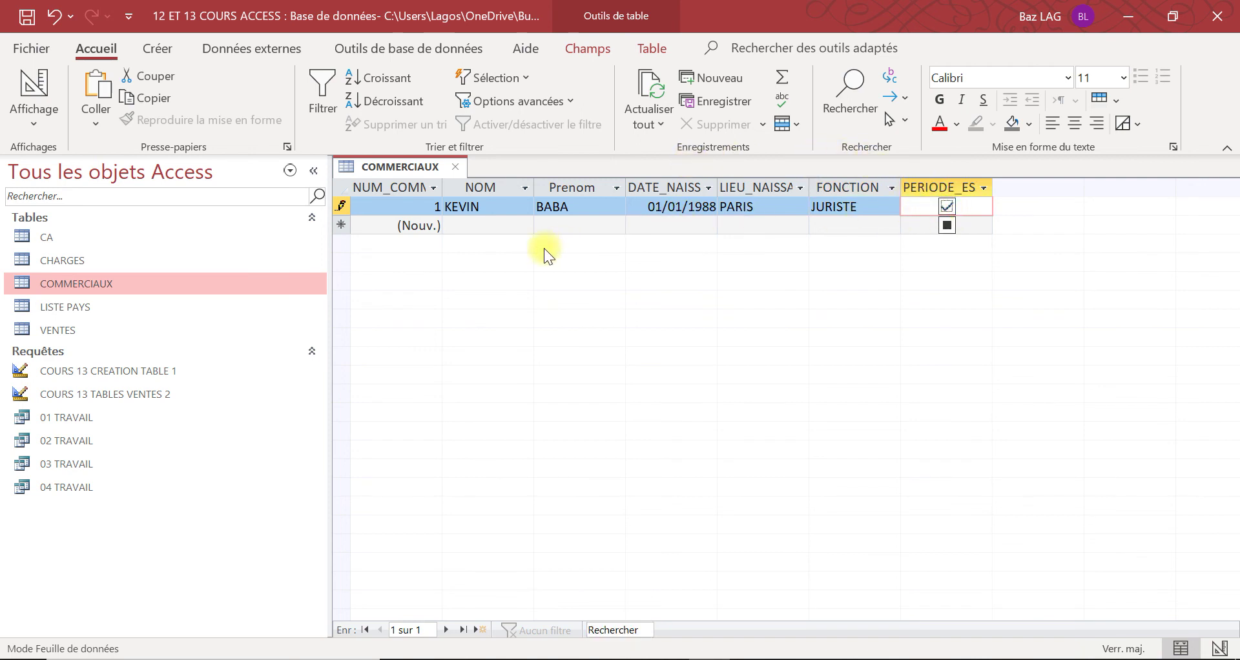
key(Tab)
key(Tab)
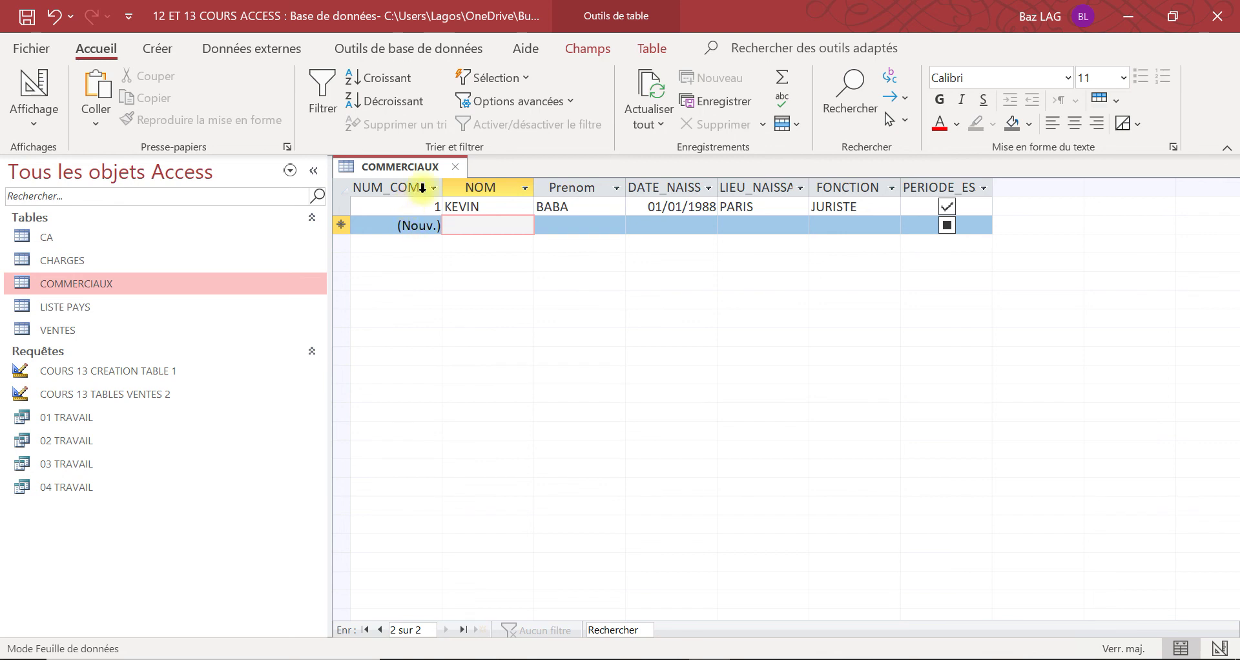
Widen the NUM_COMME column slightly and start a second record with the salesperson's last name, first name and date of birth
drag(443, 186, 455, 186)
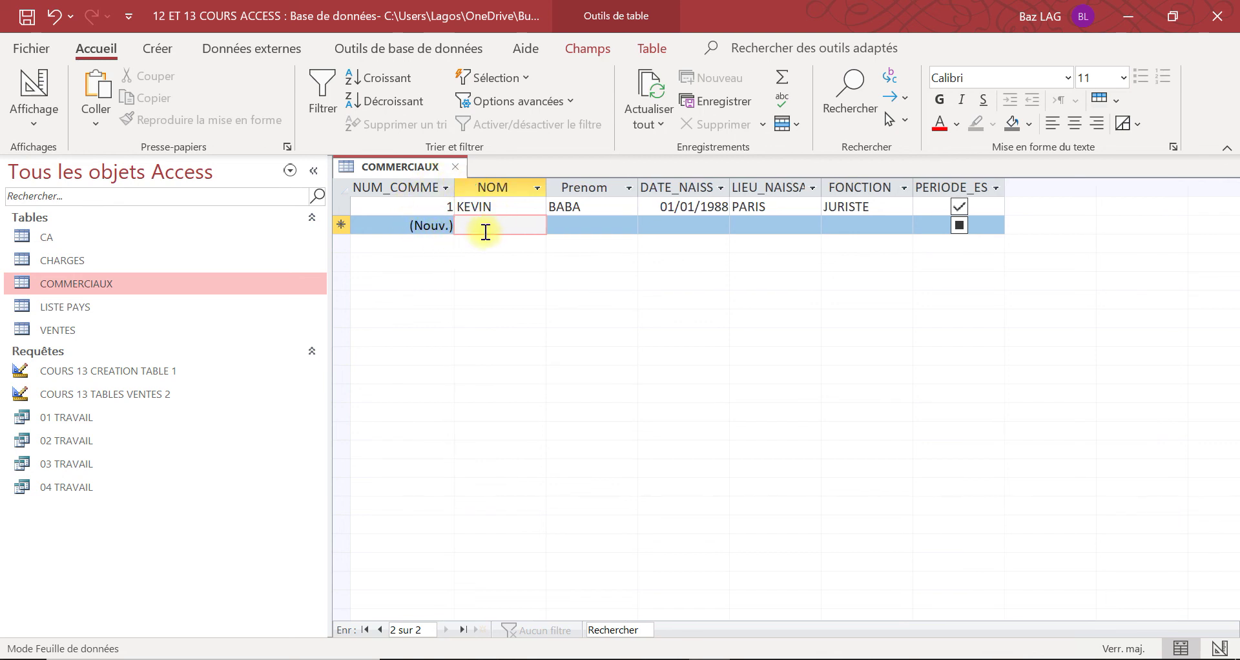
text(ALV)
key(BackSpace)
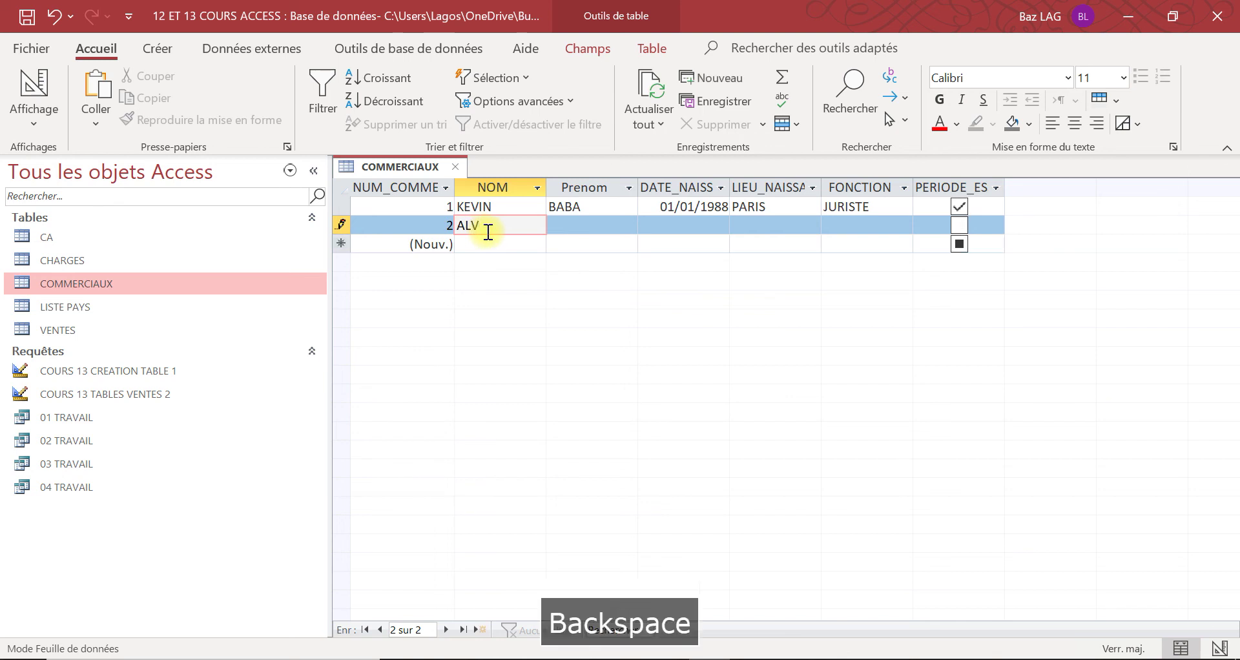
text(BERT)
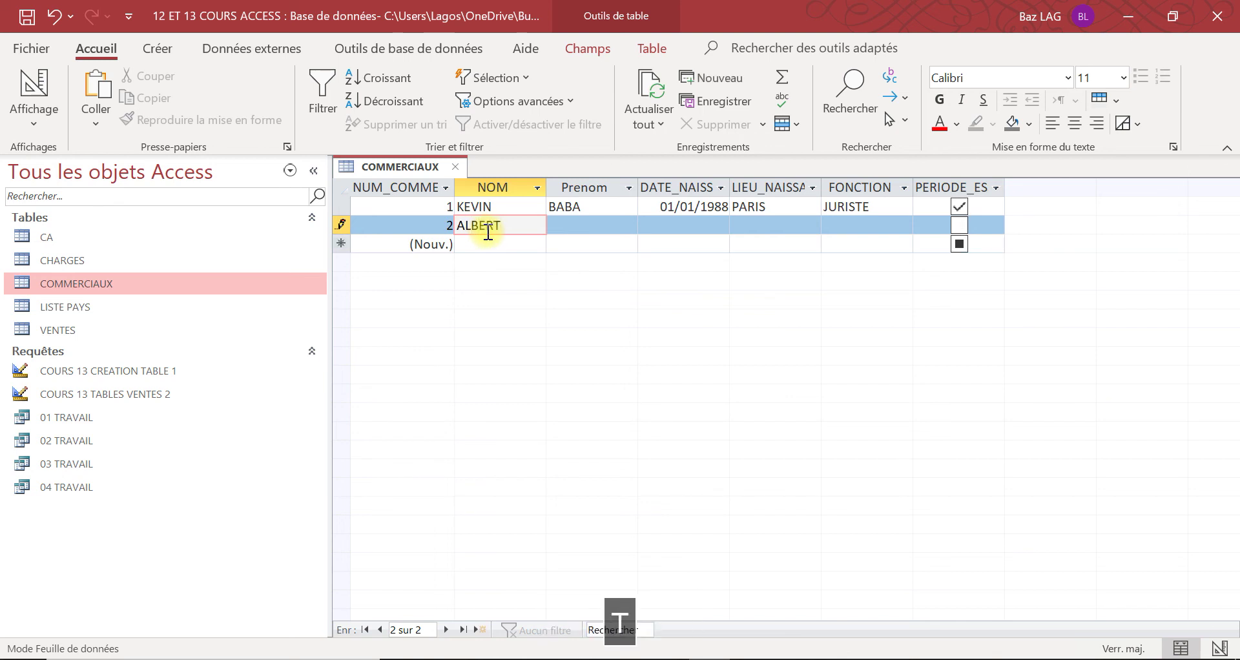
key(Tab)
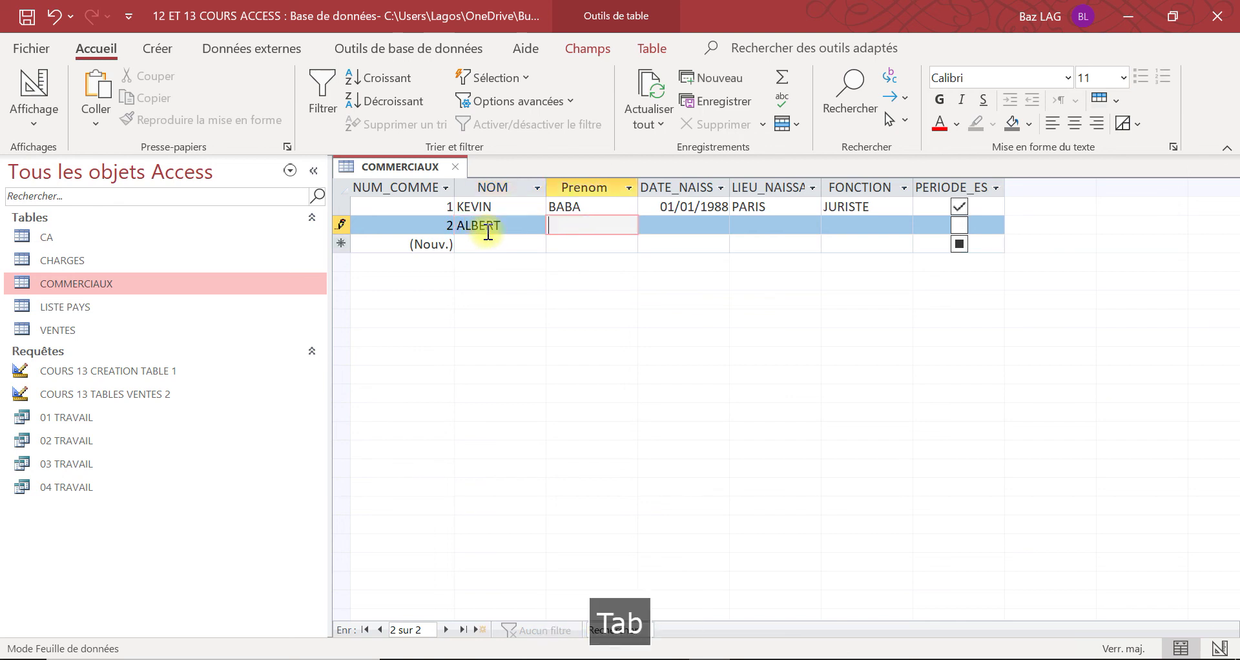
text(AAA)
key(Tab)
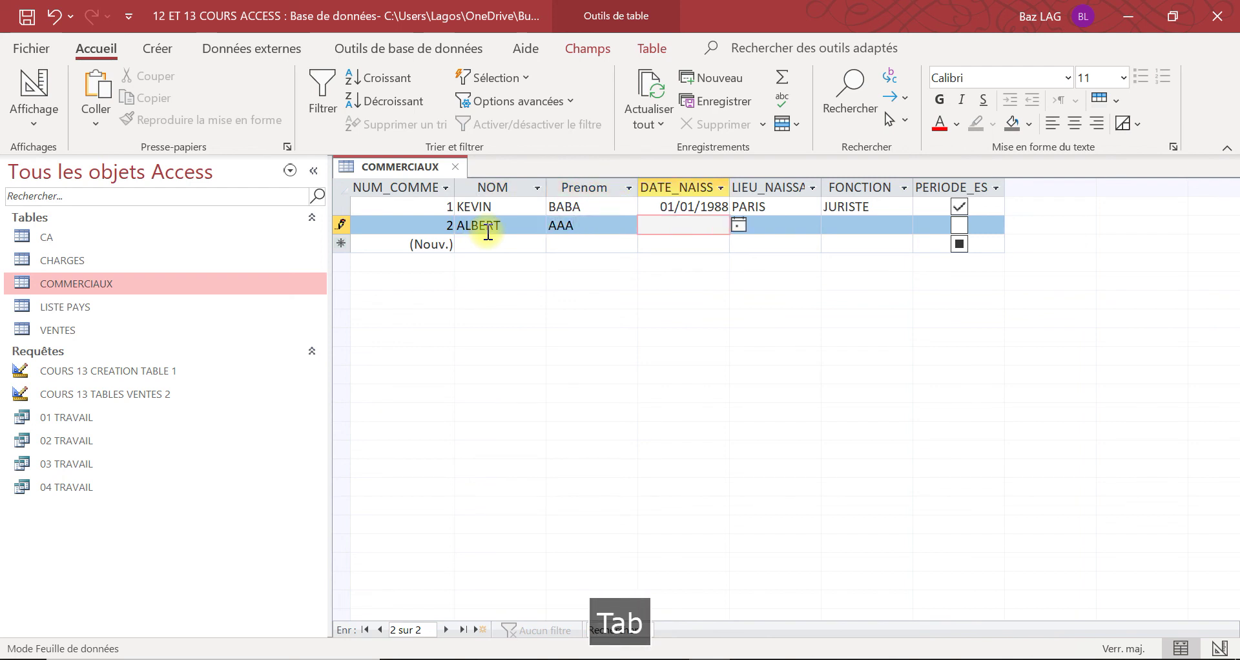
text(01/)
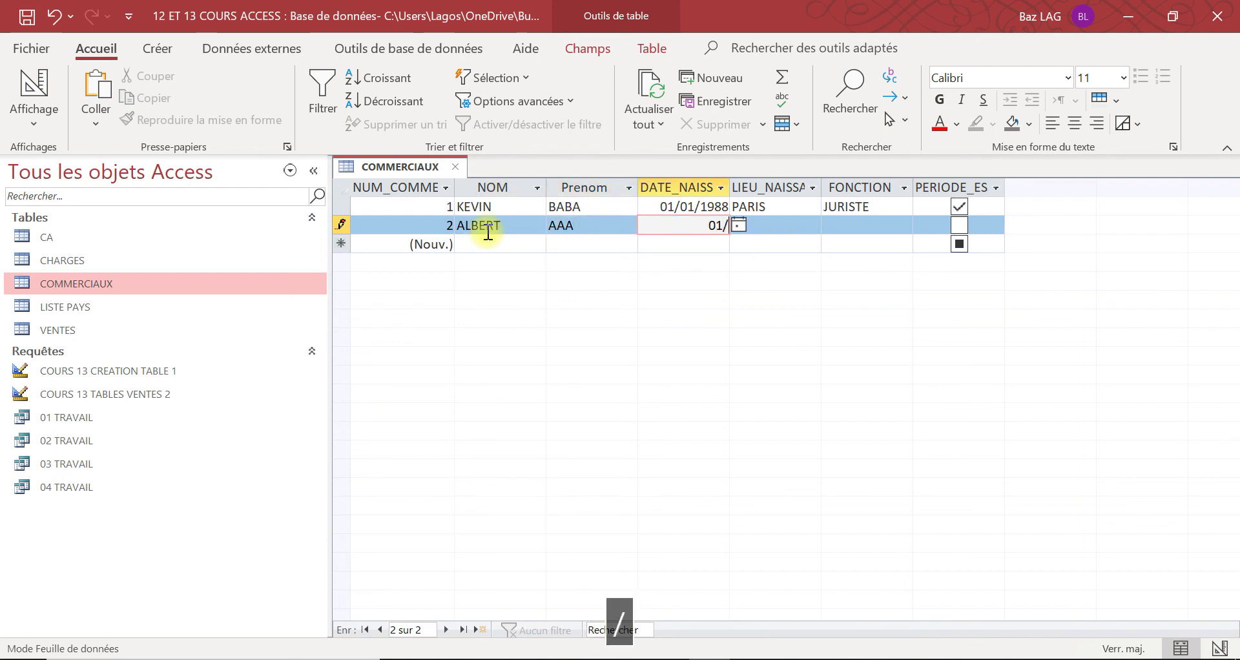
text(05/2000)
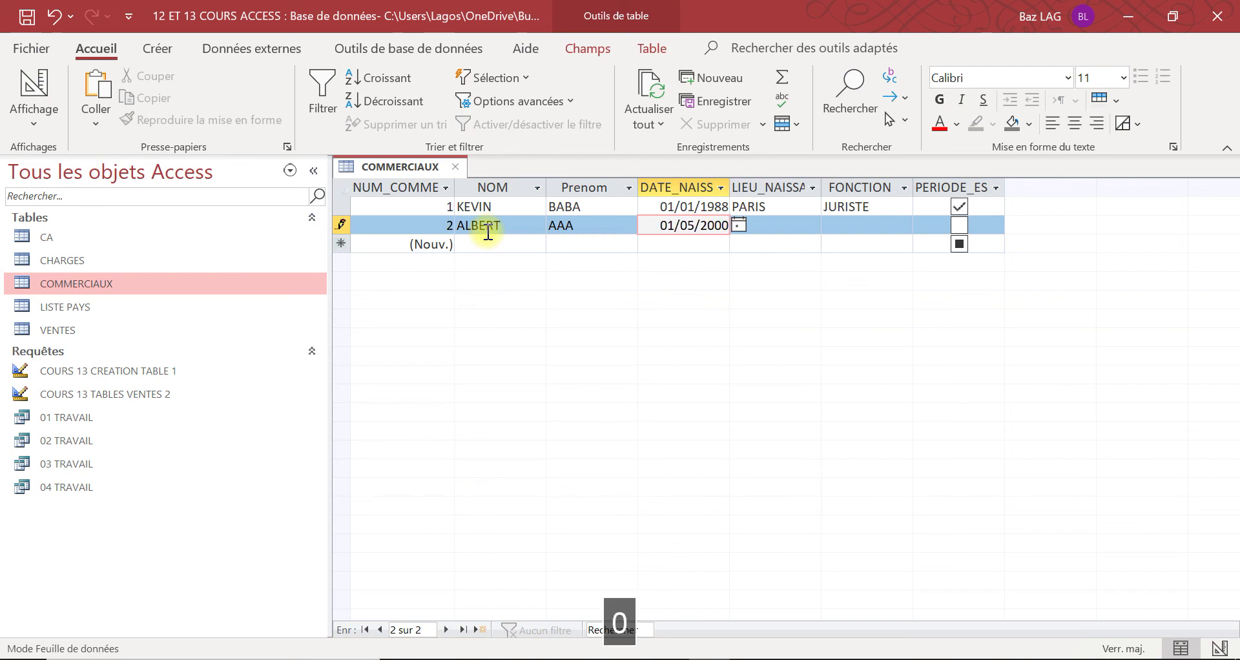
Complete the second record with birthplace NANTES and function COMPTABLE, check its PERIODE_ES field, and save the table
key(Tab)
text(NANTES)
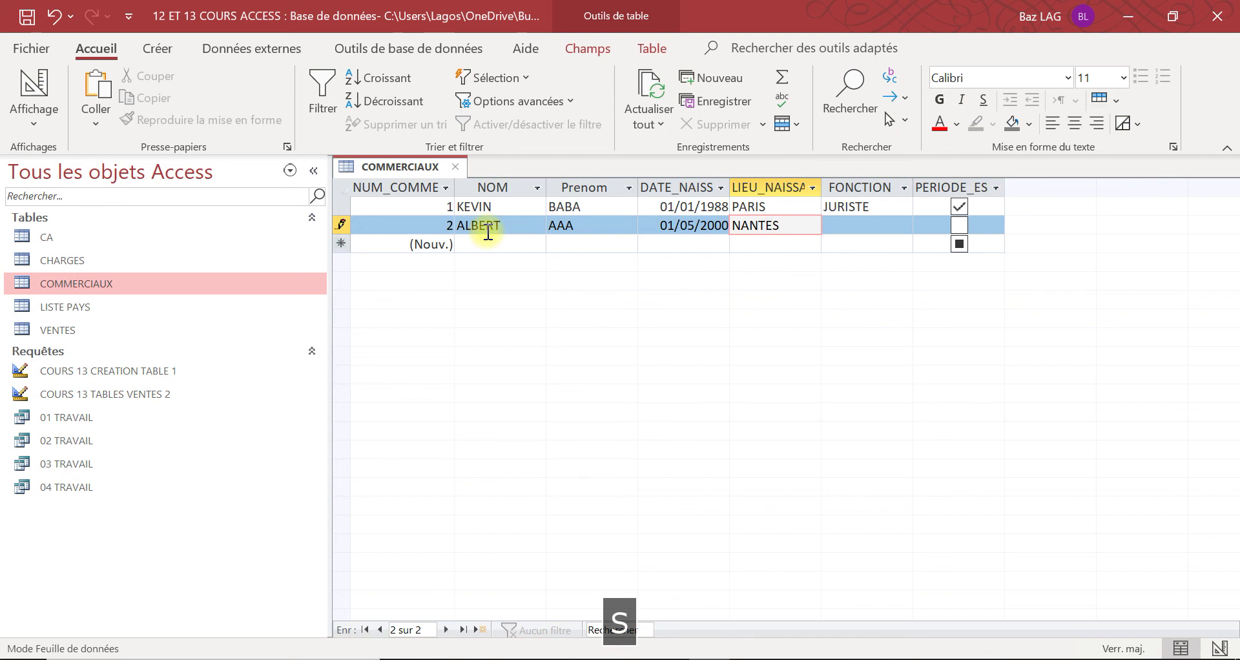
key(Tab)
text(C)
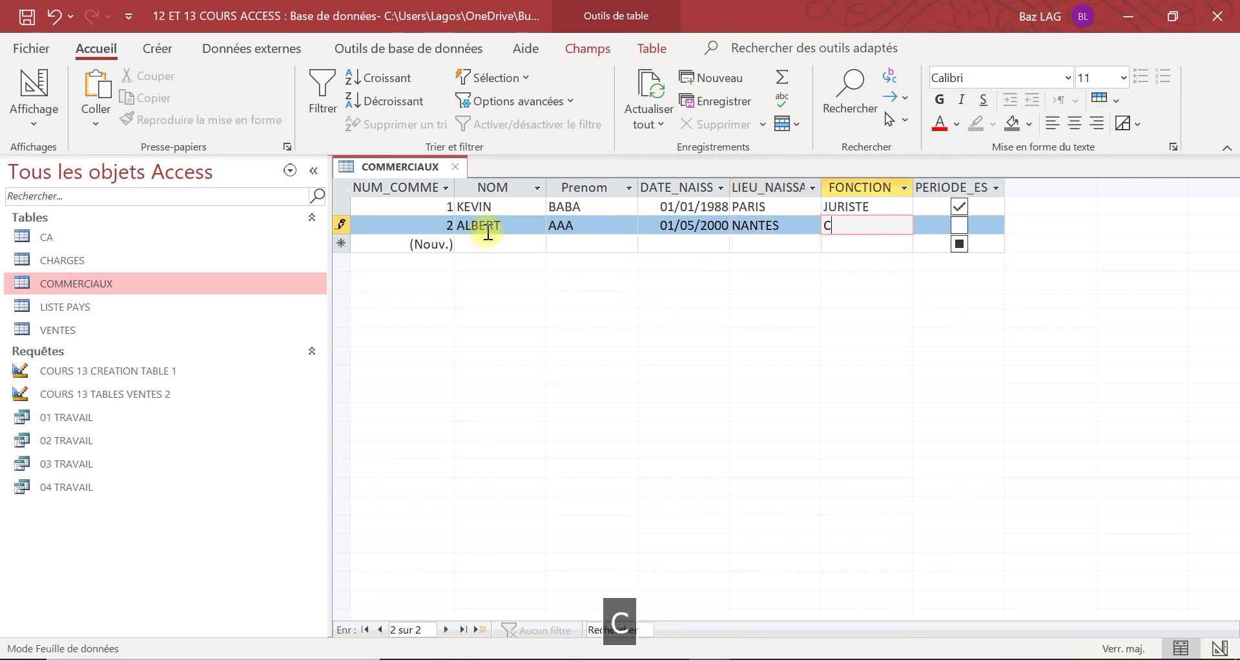
text(OMPTABLE)
key(Tab)
click(959, 226)
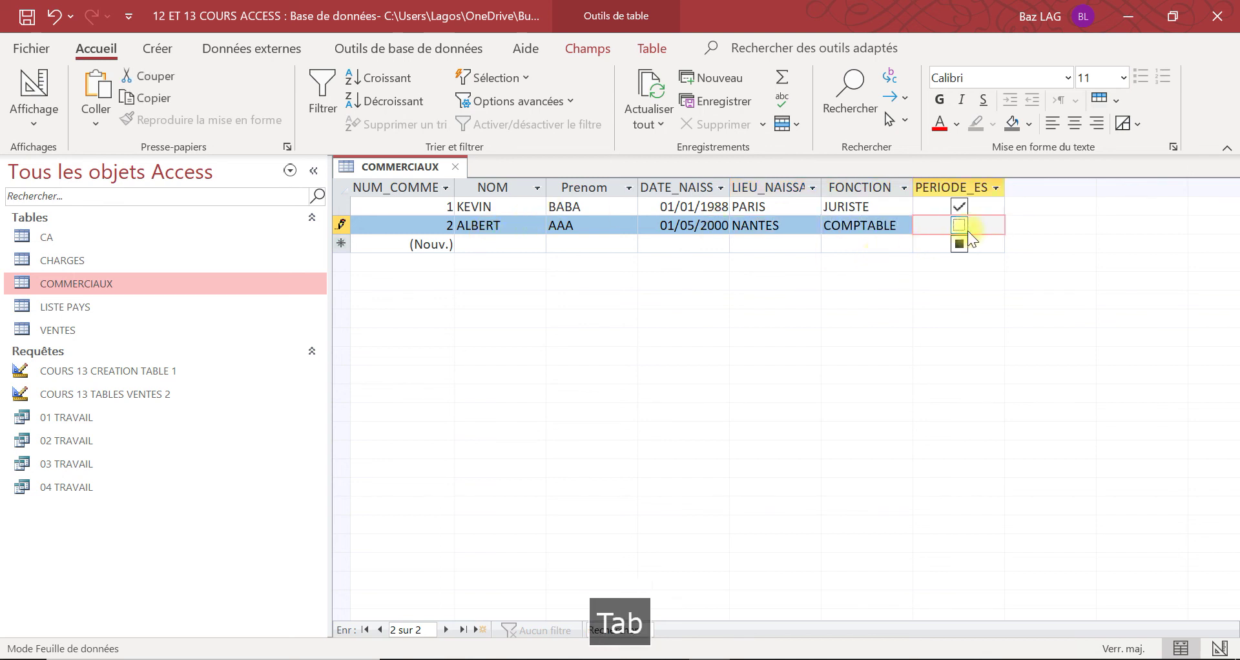
key(ctrl+s)
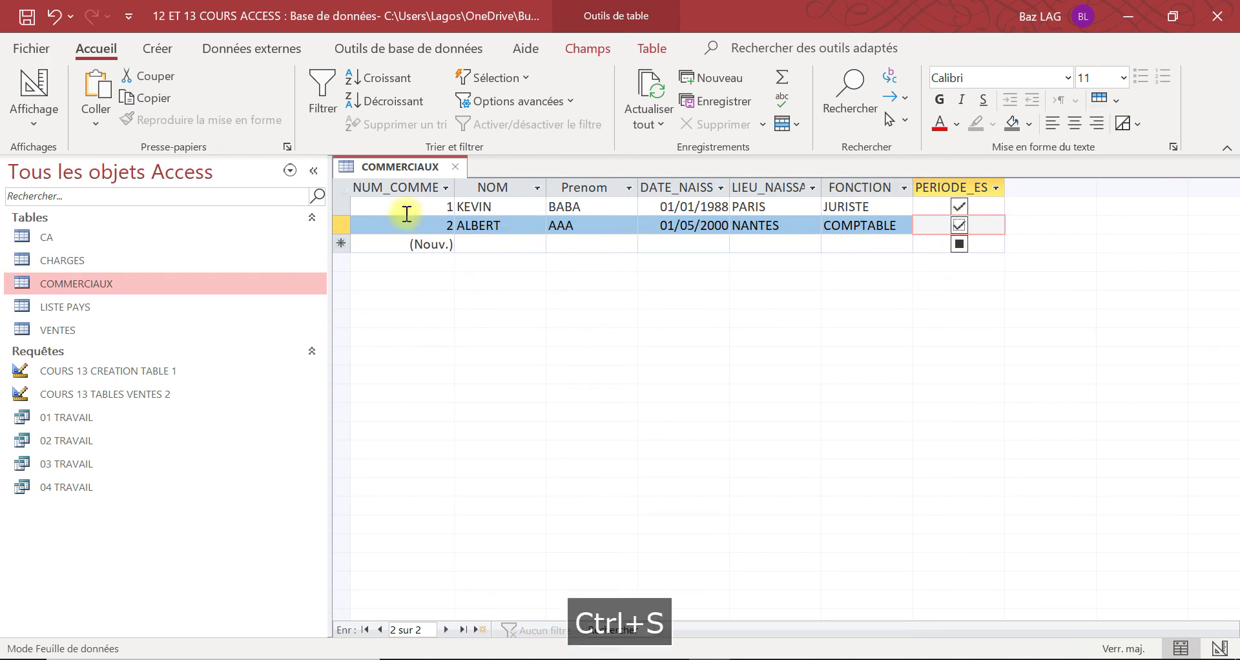
Close the COMMERCIAUX table and create a form containing all of its fields with the Form Wizard
click(454, 166)
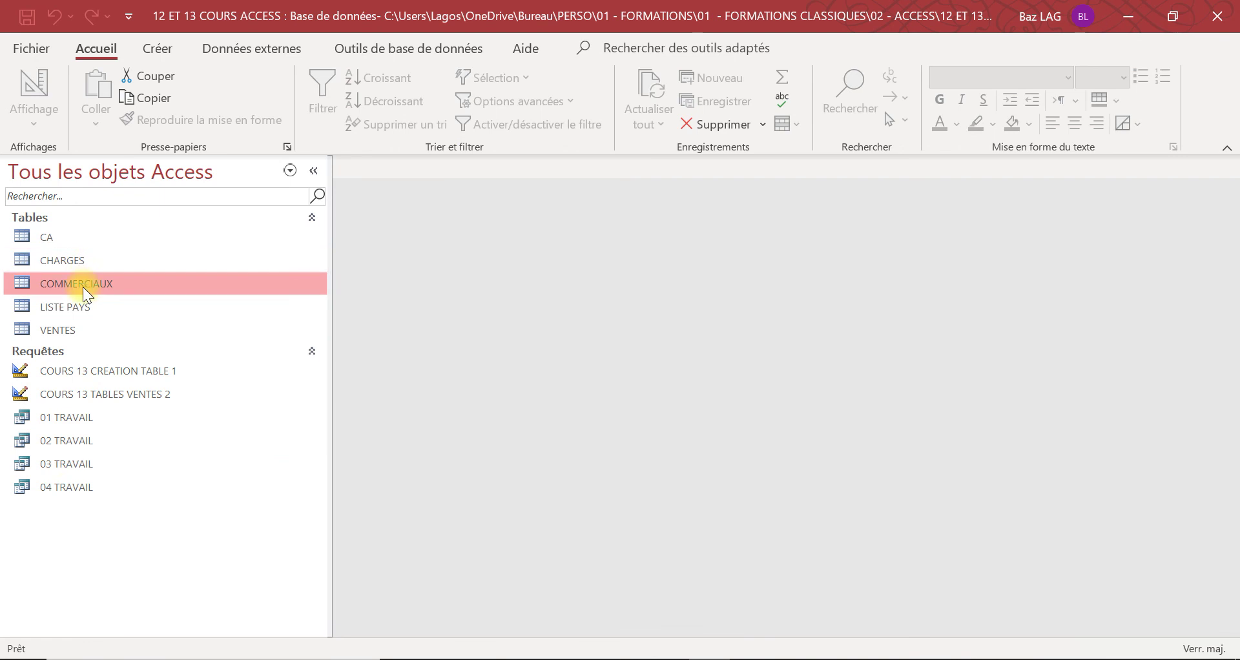
click(76, 580)
click(136, 462)
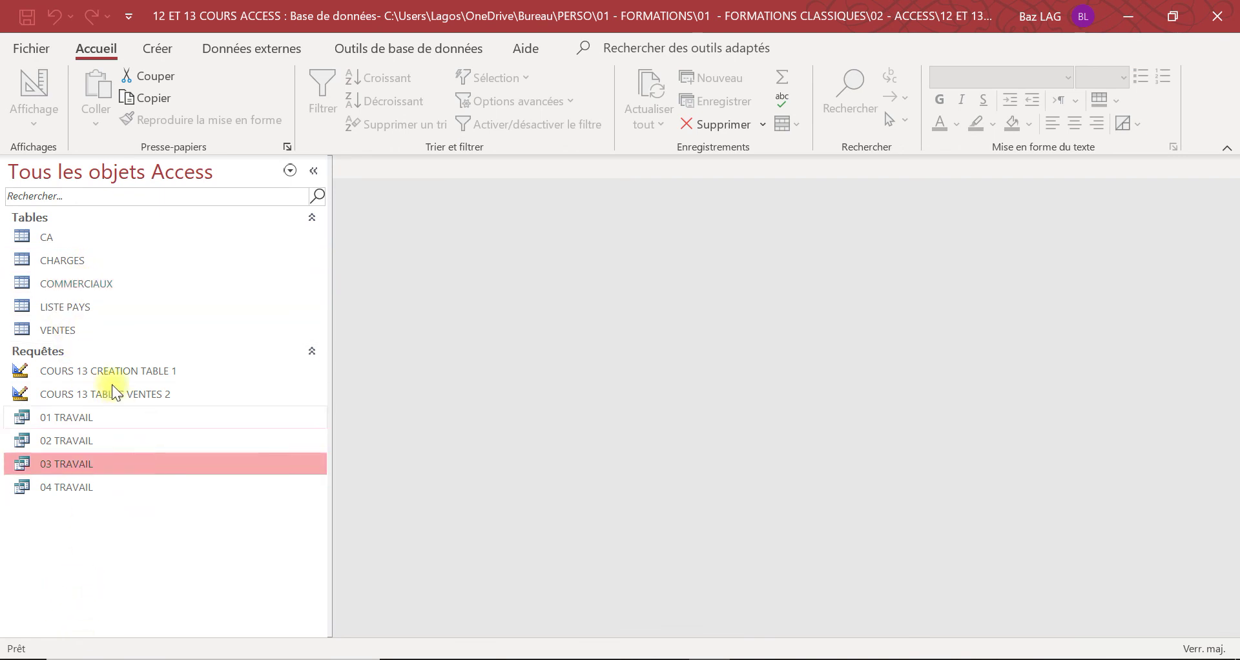
click(88, 286)
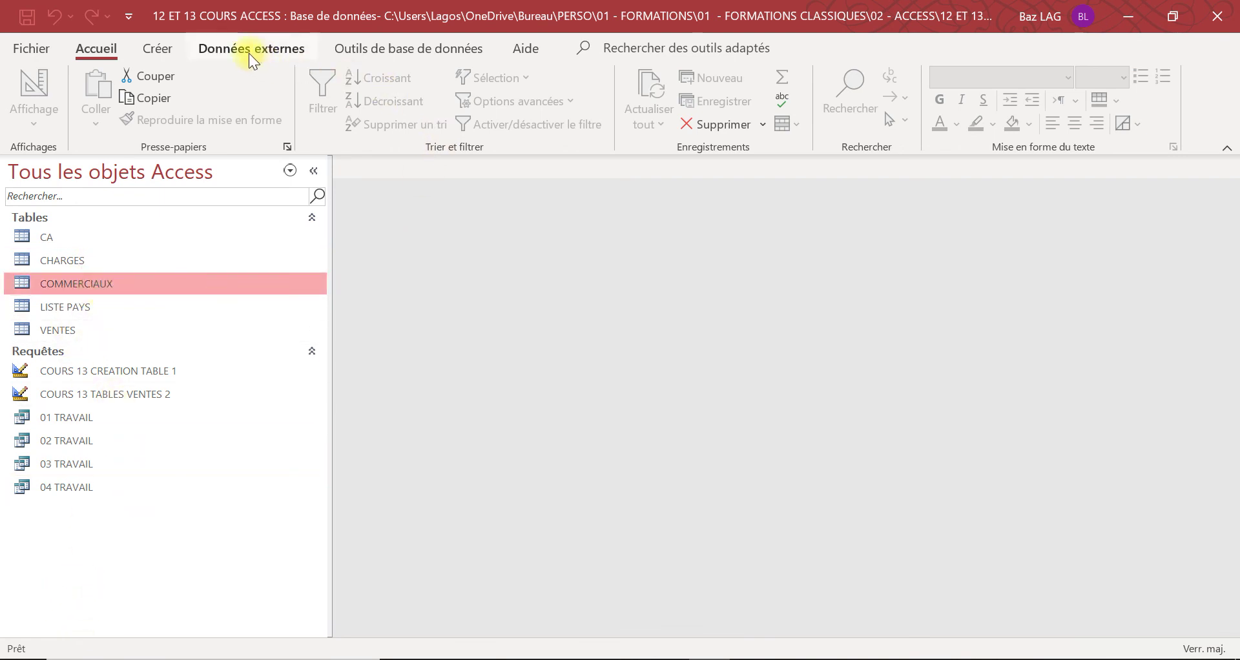
click(404, 48)
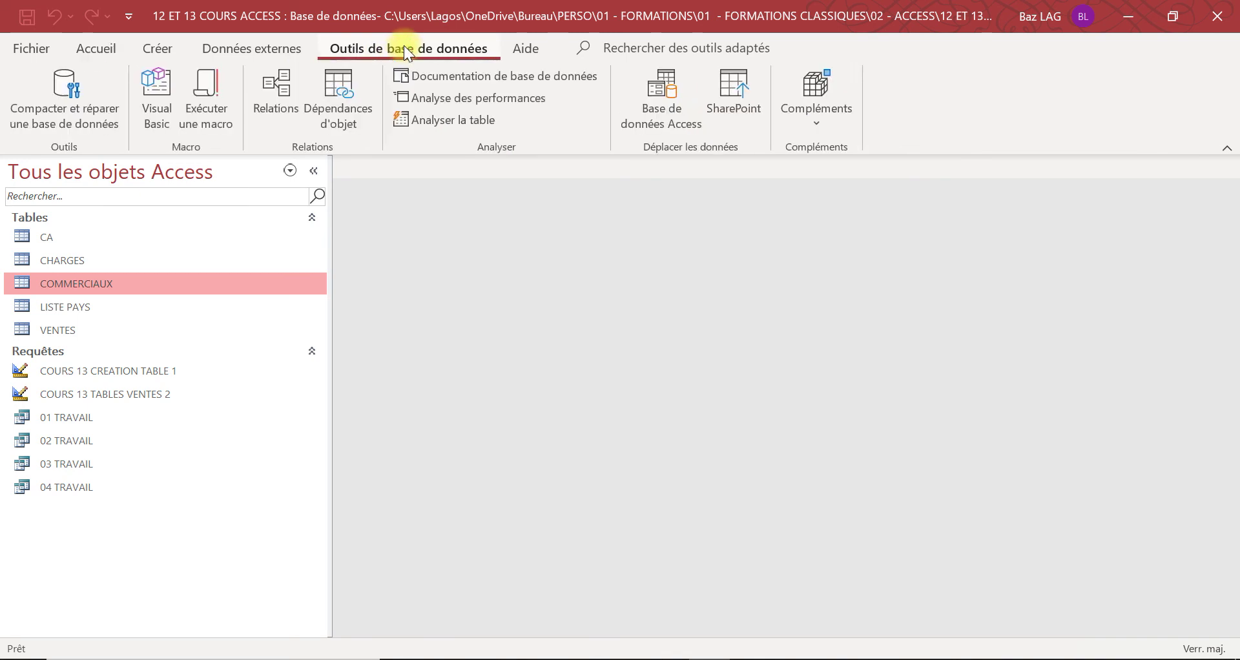
click(253, 48)
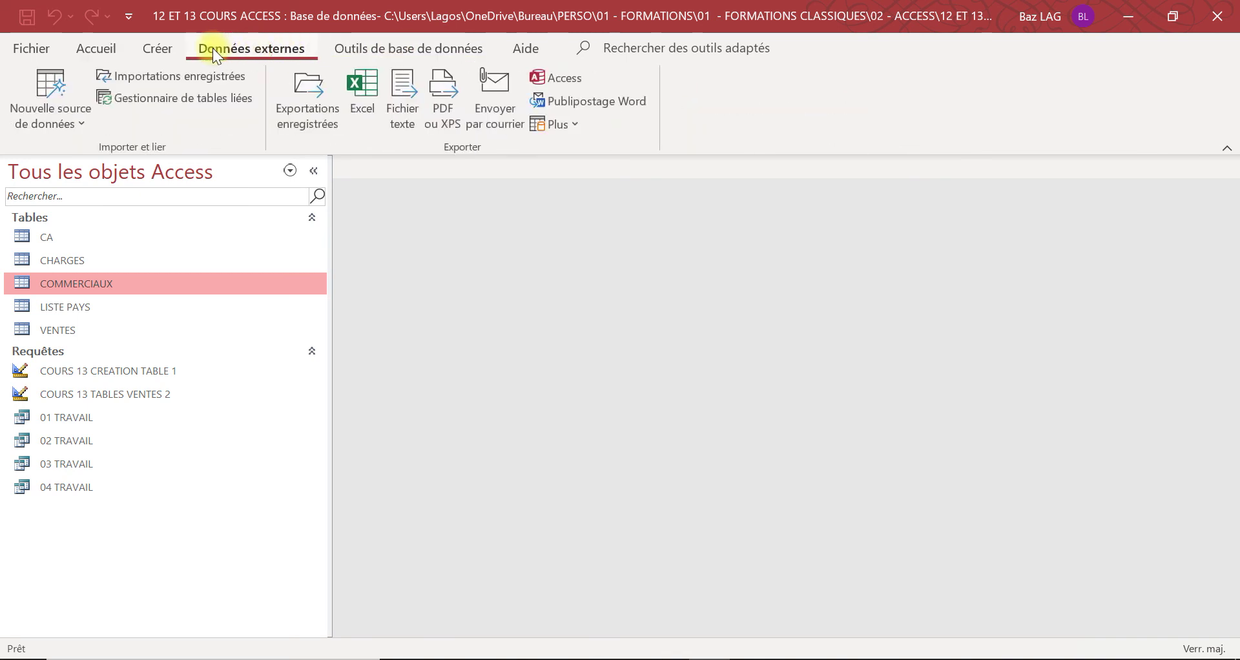
click(157, 49)
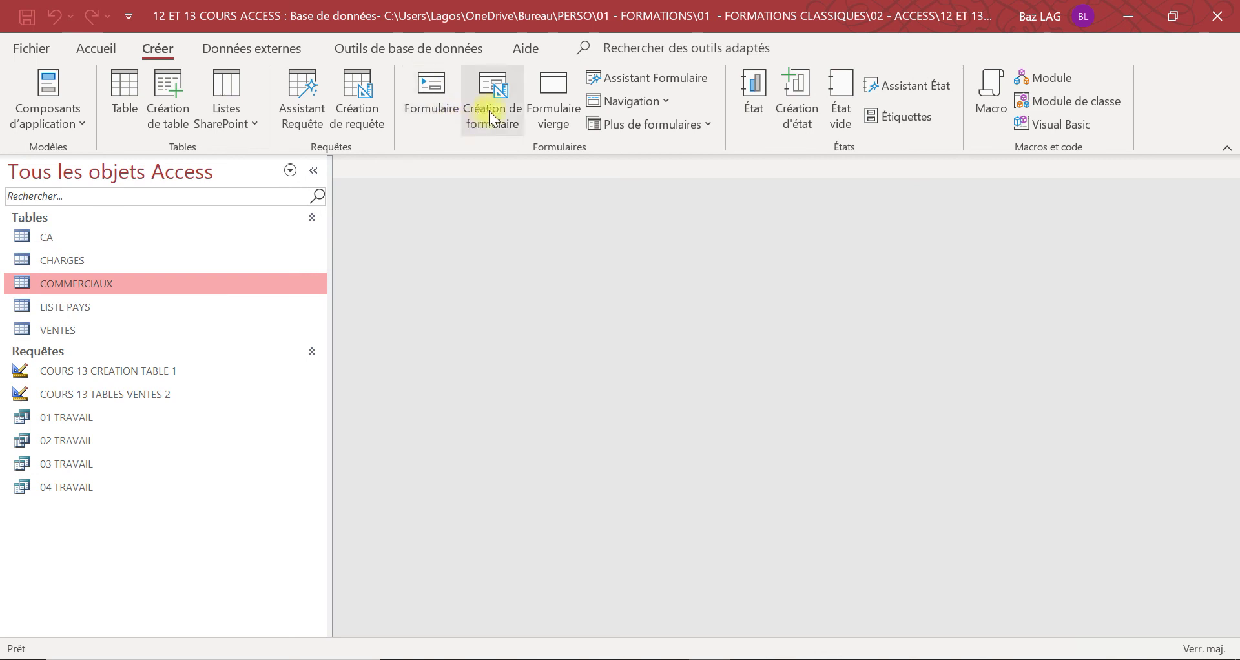
click(622, 78)
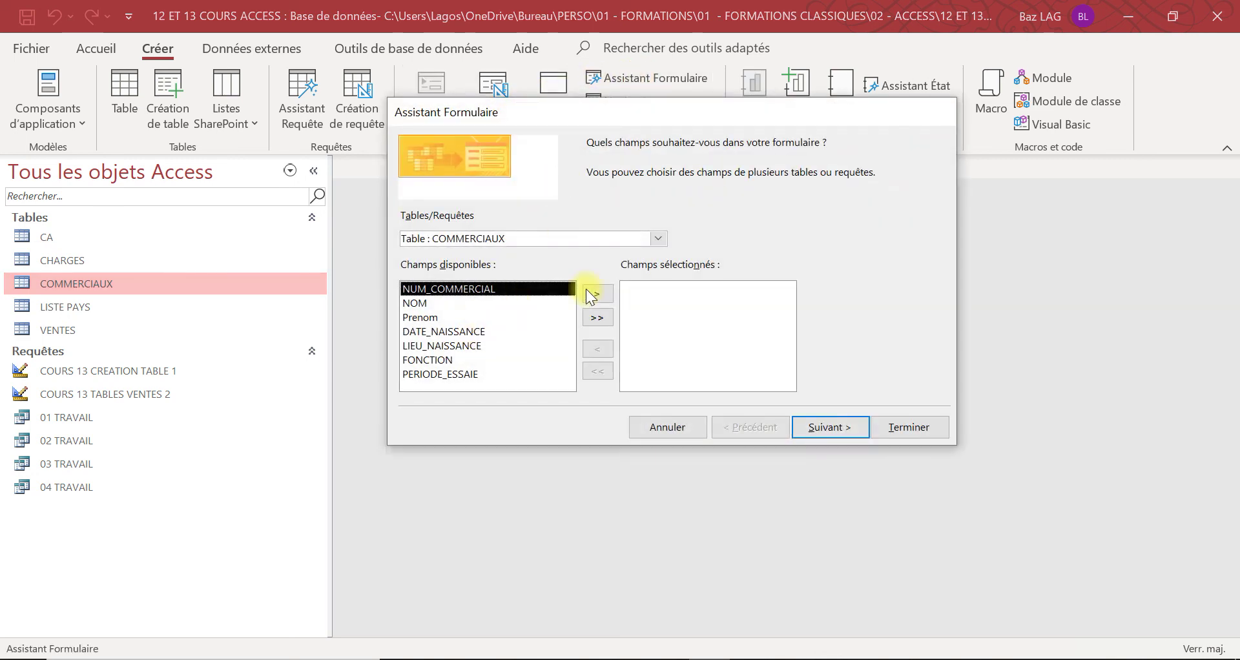
click(598, 318)
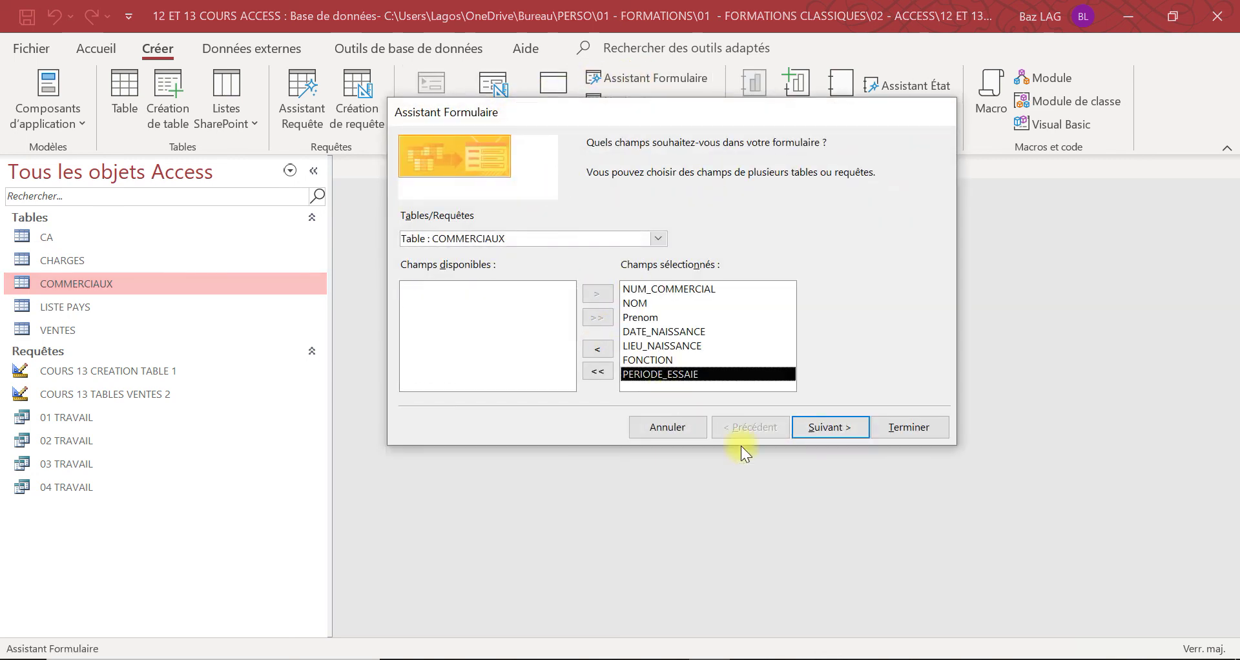
click(833, 427)
click(888, 427)
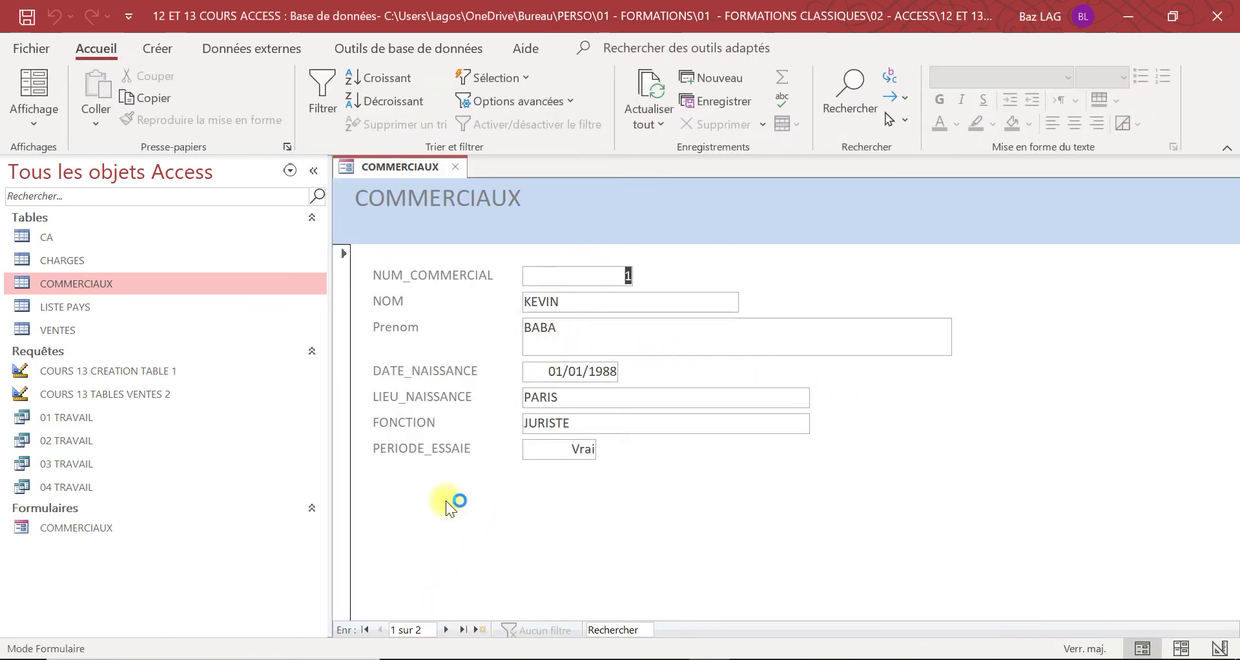
Start a new record in the COMMERCIAUX form and enter the salesperson's last name, first name and date of birth
click(463, 629)
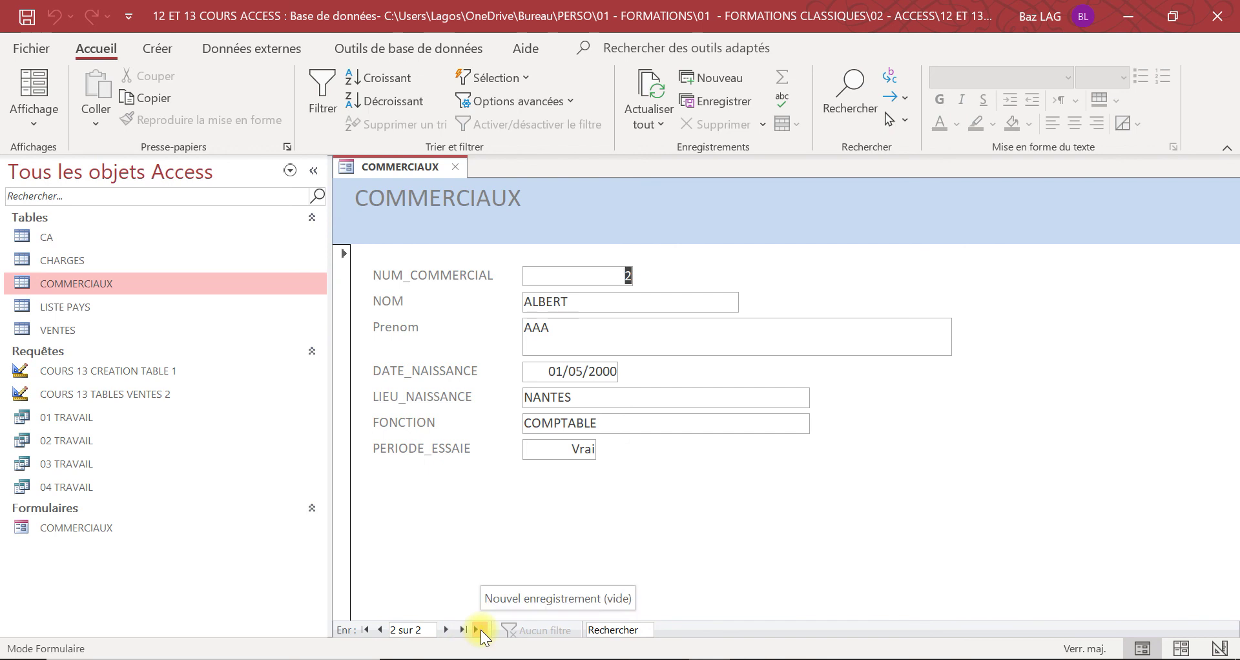
click(481, 630)
click(580, 305)
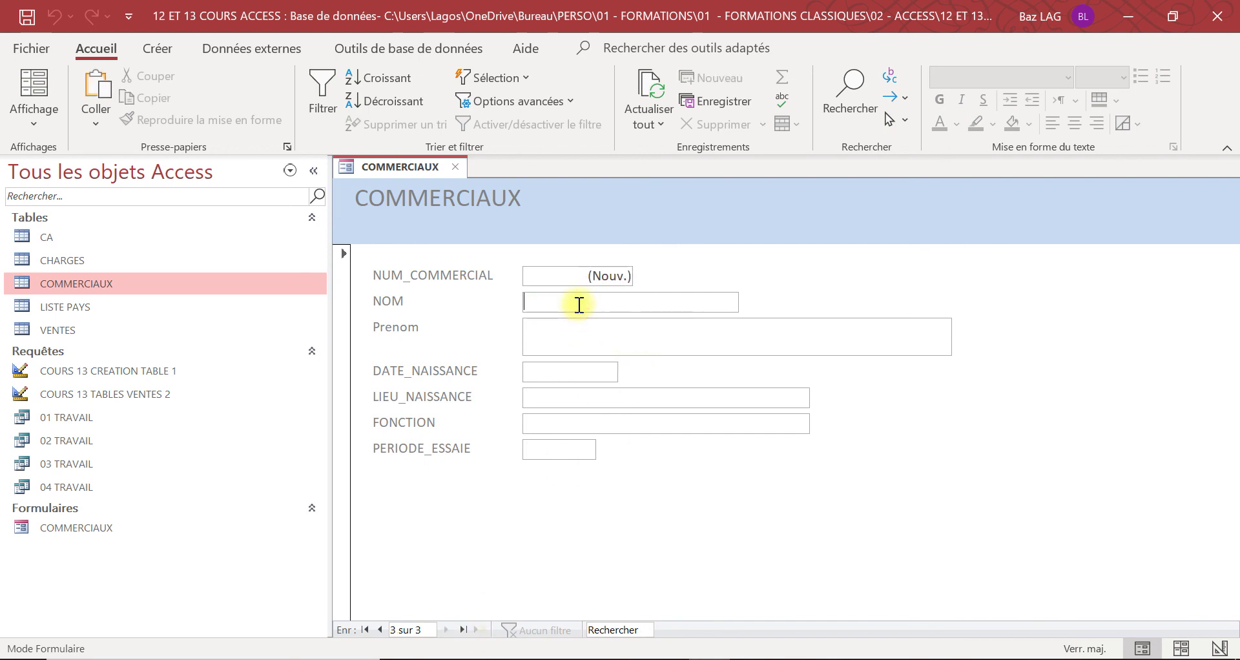
text(DADA)
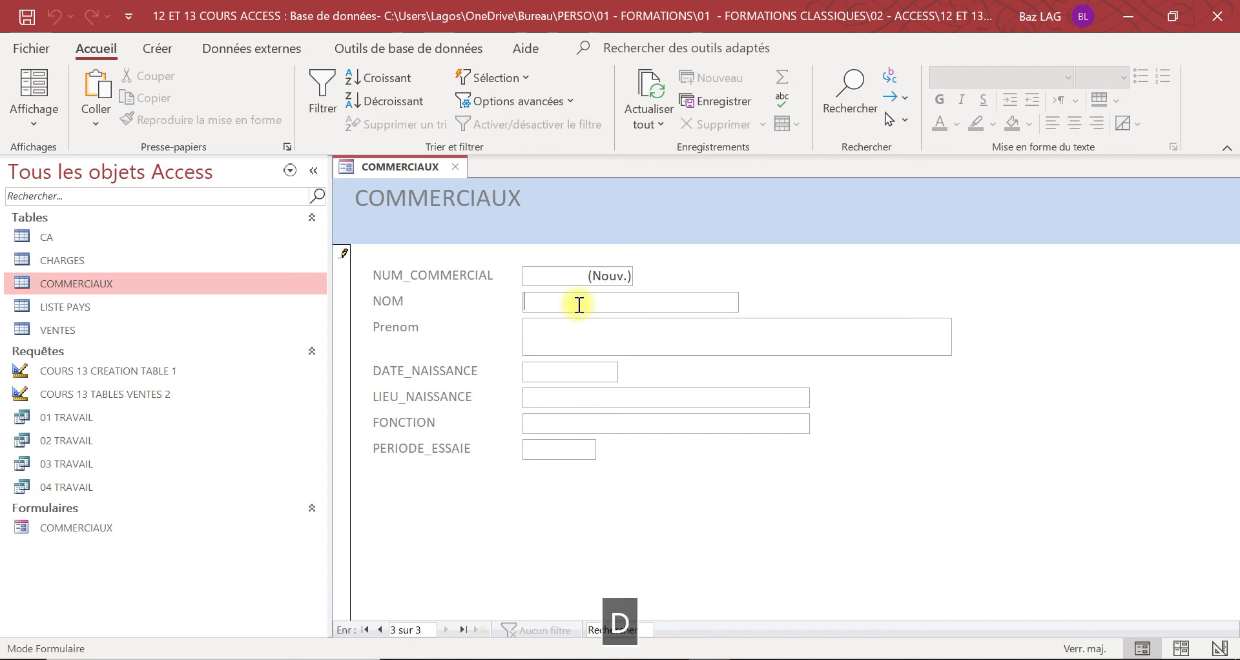
key(Tab)
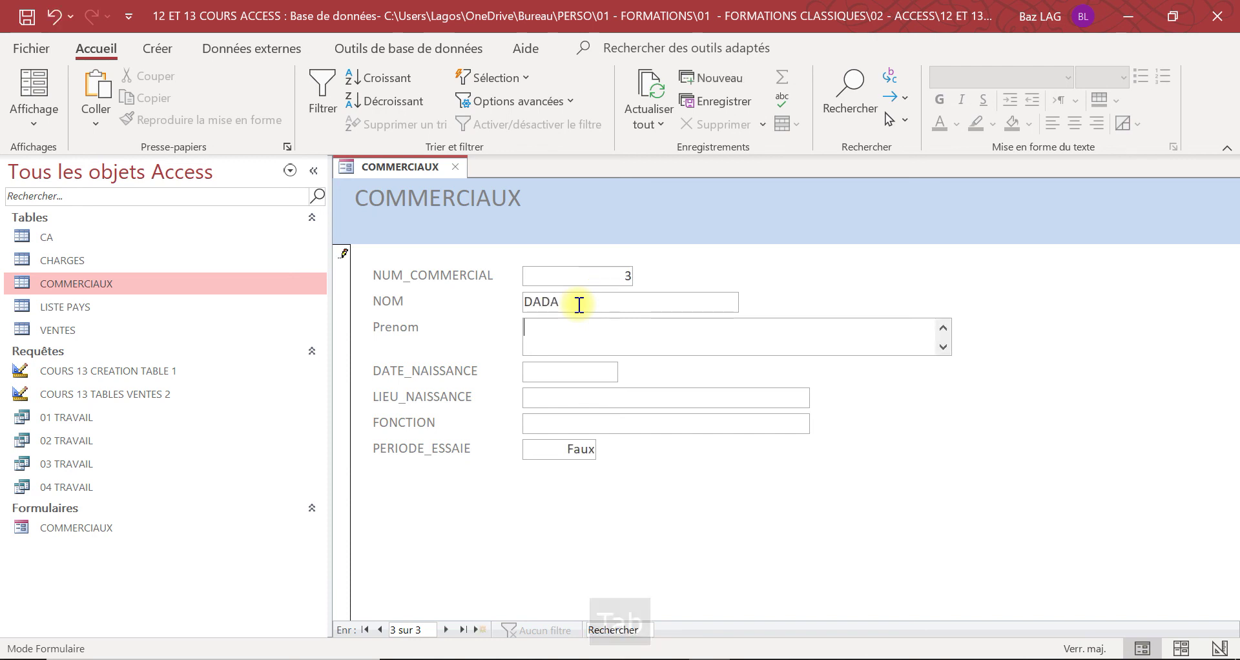
text(BOLI)
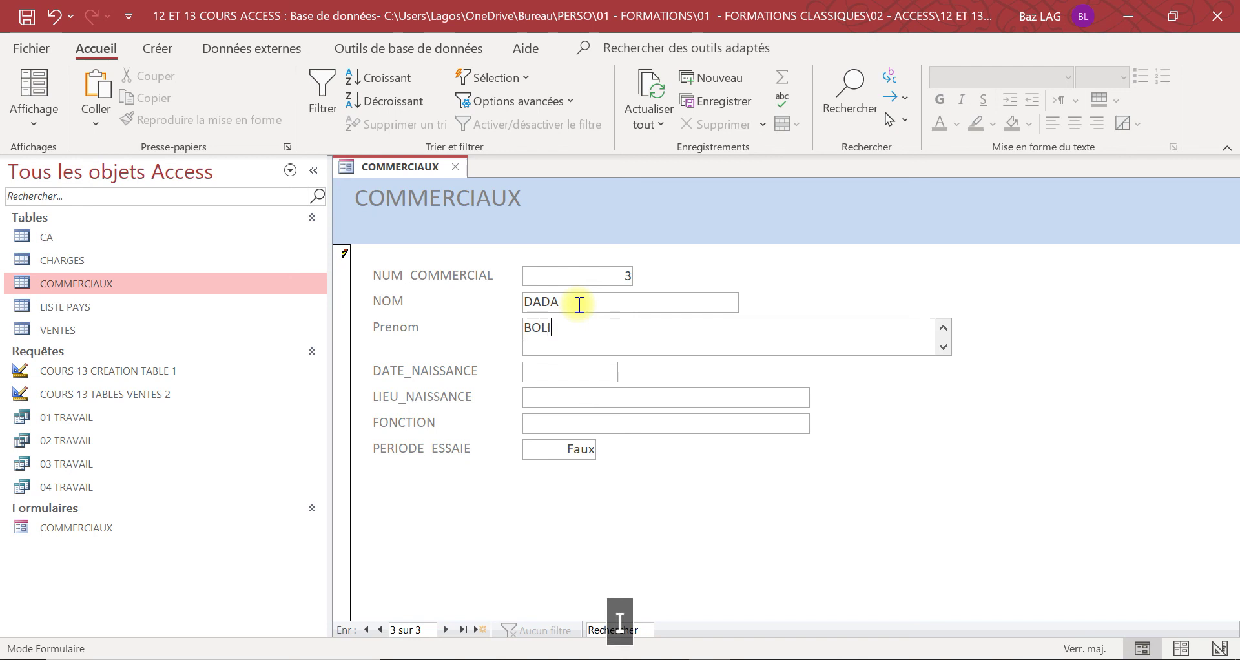
key(Tab)
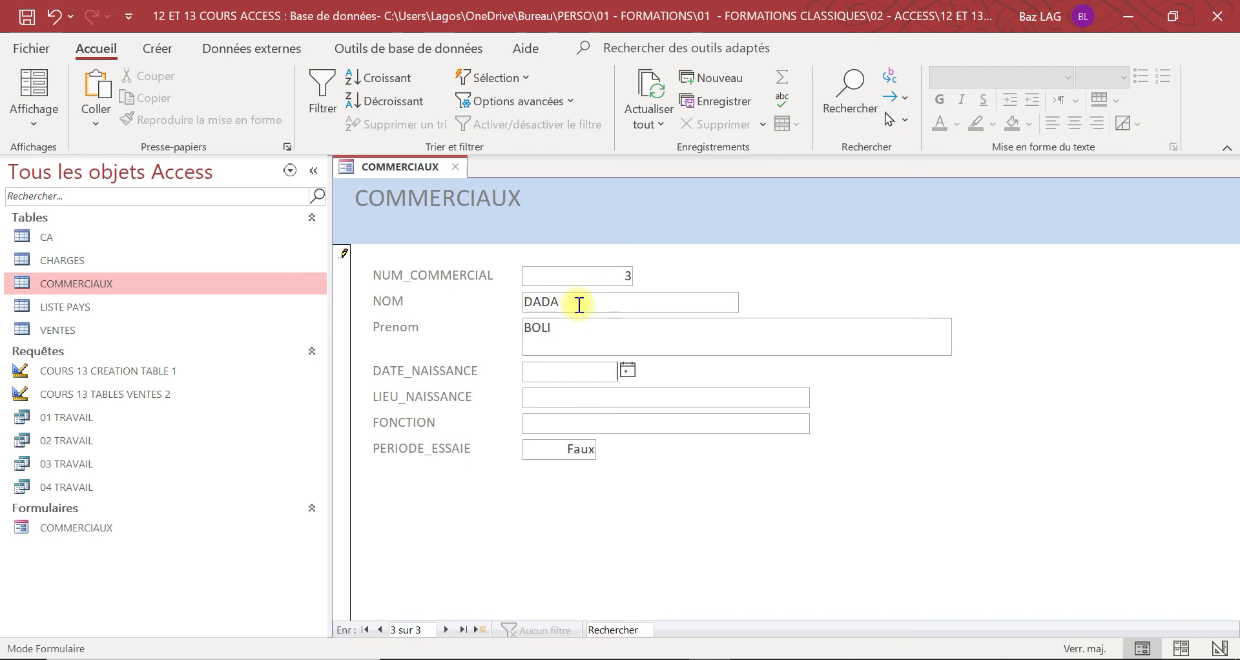
text(12/1)
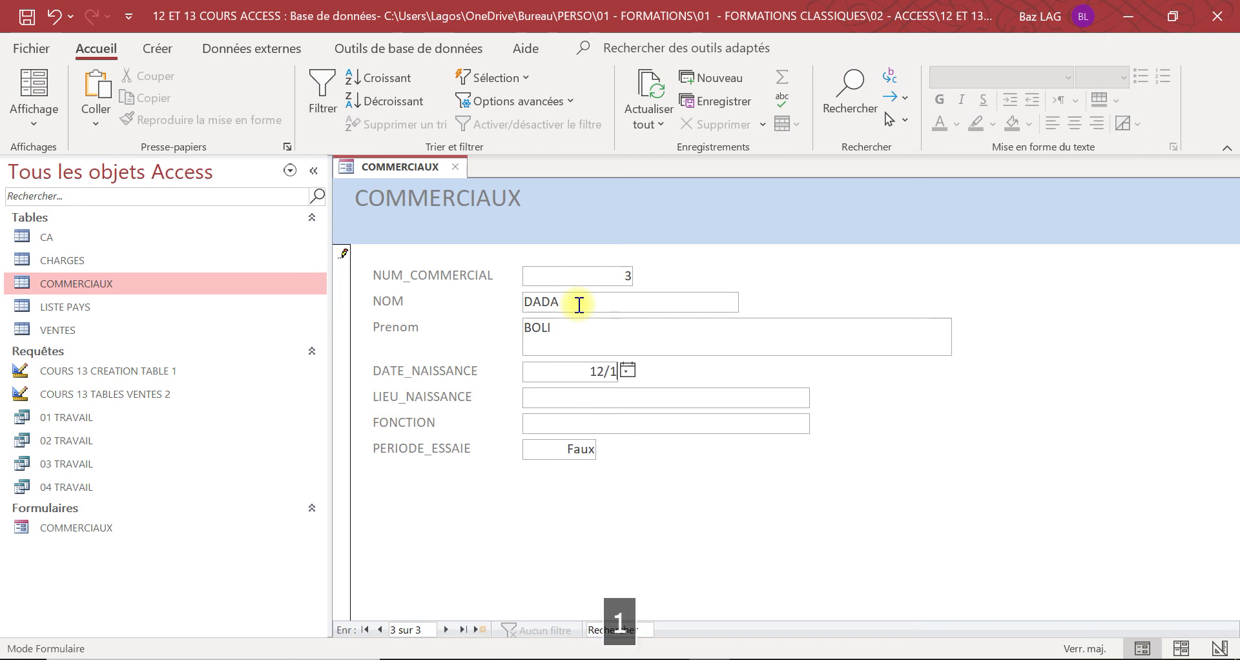
text(2/1990)
key(Tab)
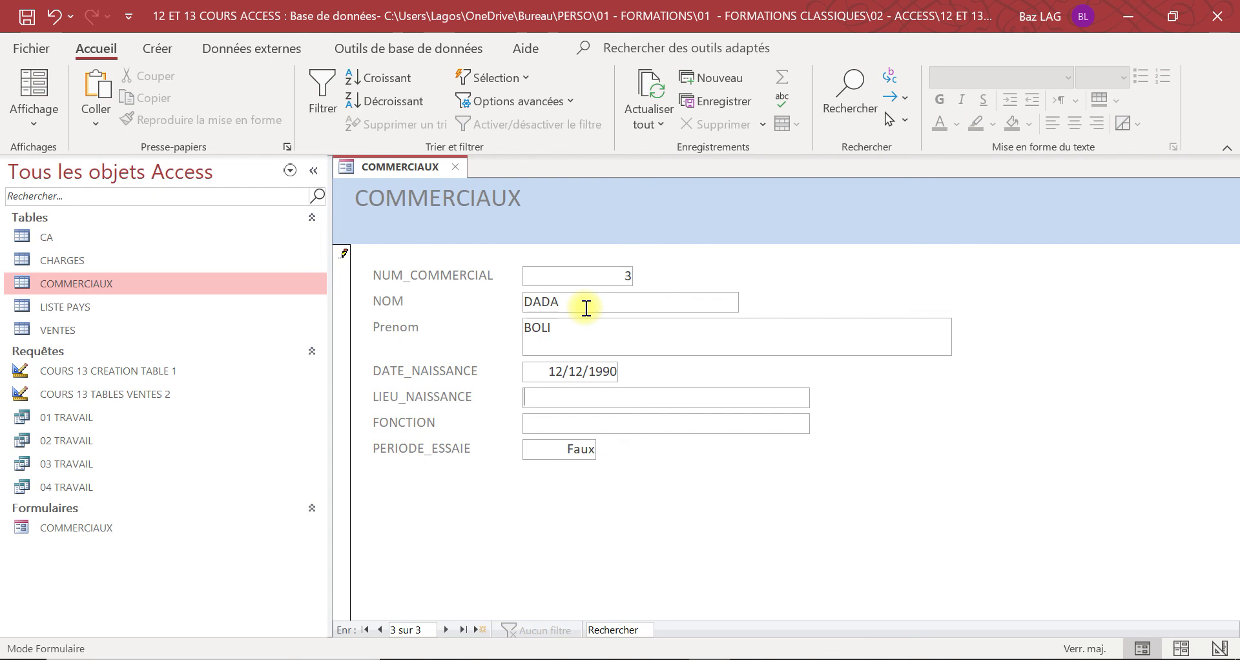
text(M)
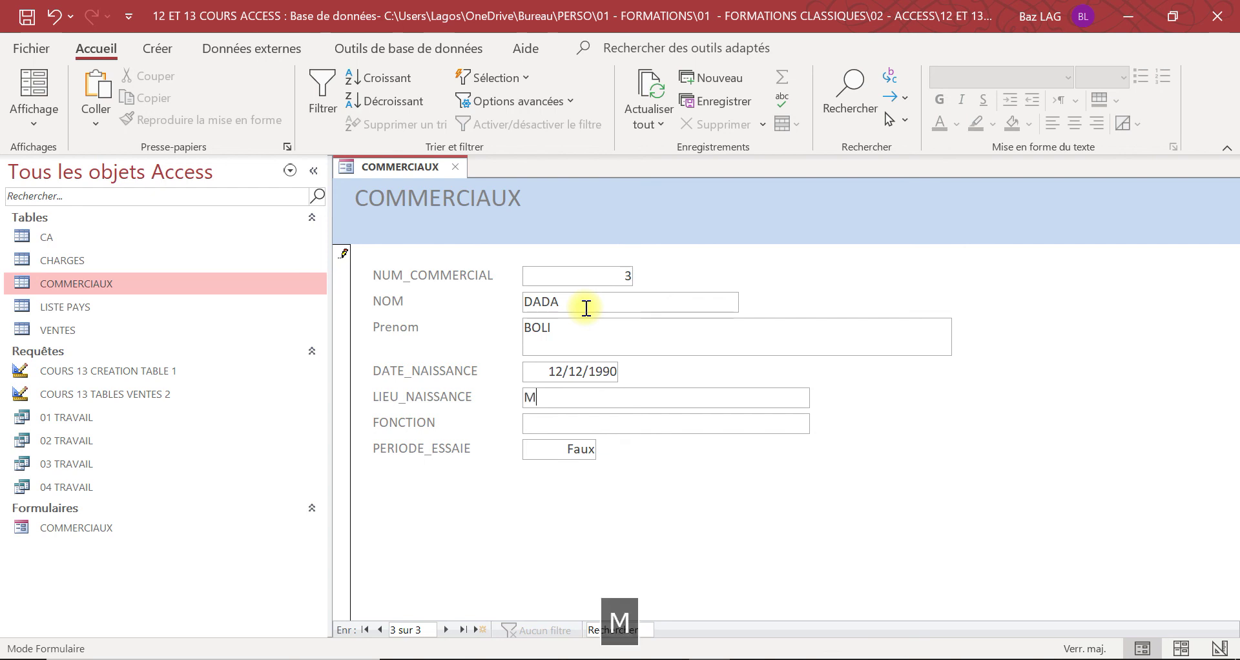
text(ARSEILLES)
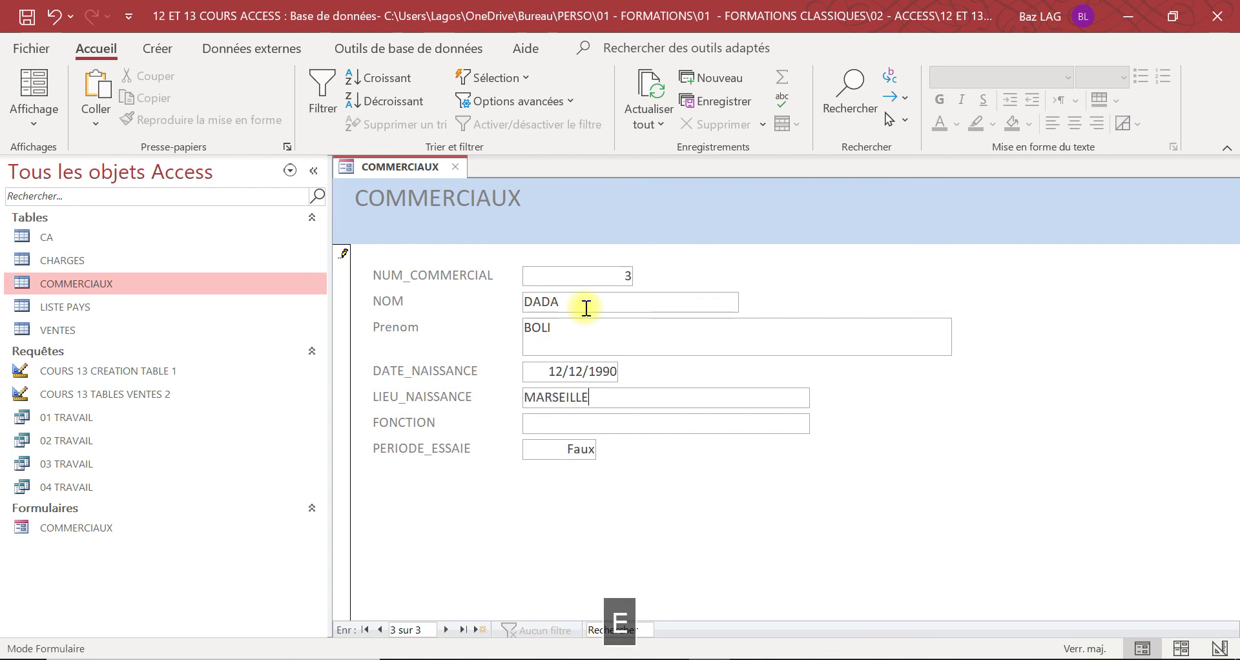
key(BackSpace)
key(BackSpace)
key(BackSpace)
key(BackSpace)
key(BackSpace)
key(BackSpace)
key(BackSpace)
key(BackSpace)
key(BackSpace)
key(BackSpace)
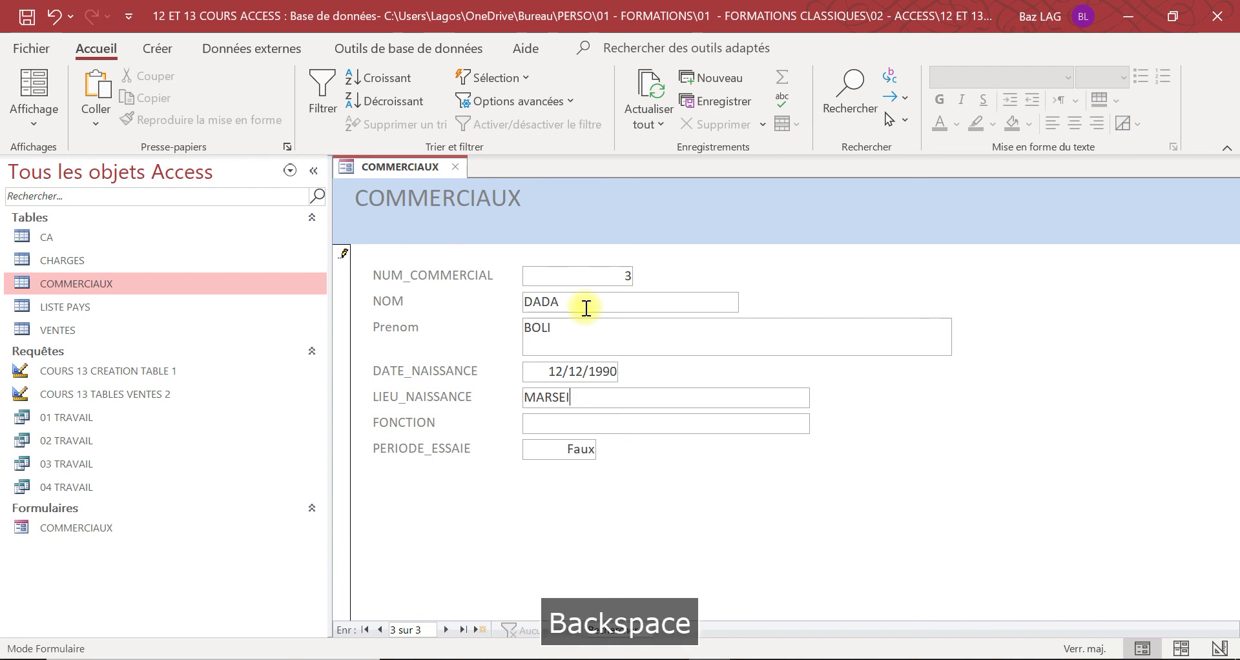
Enter birthplace NICE and function COMPTABLE in the new form record and complete it
text(NICE)
key(Tab)
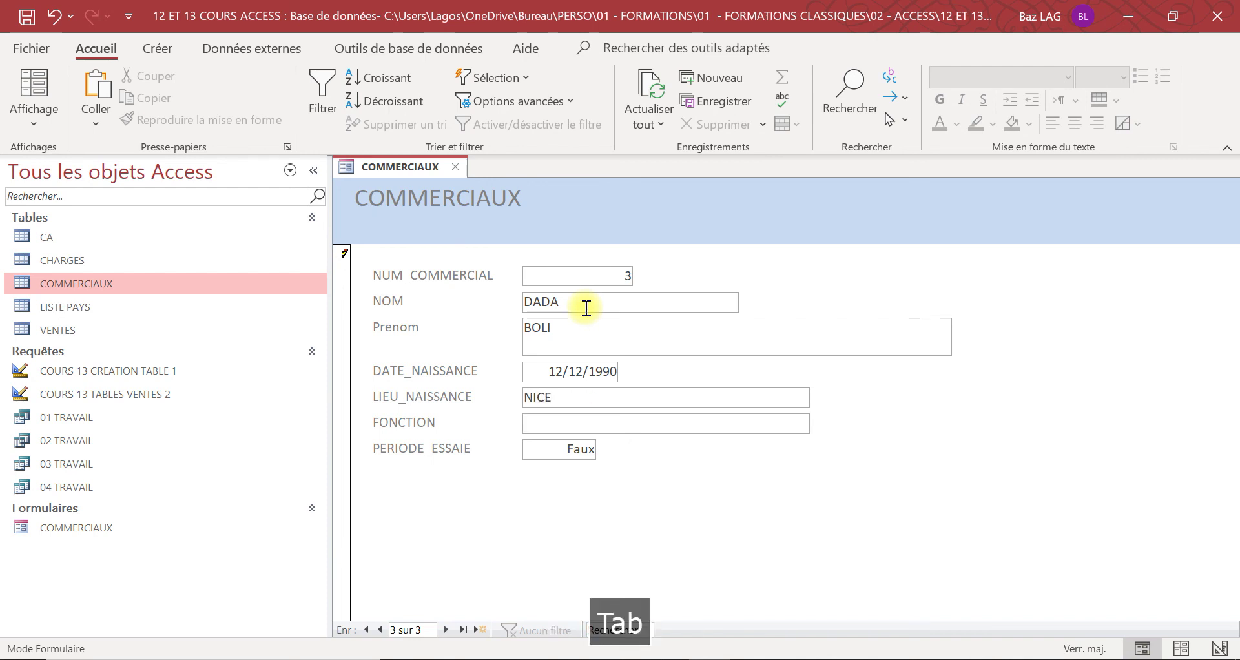
text(C)
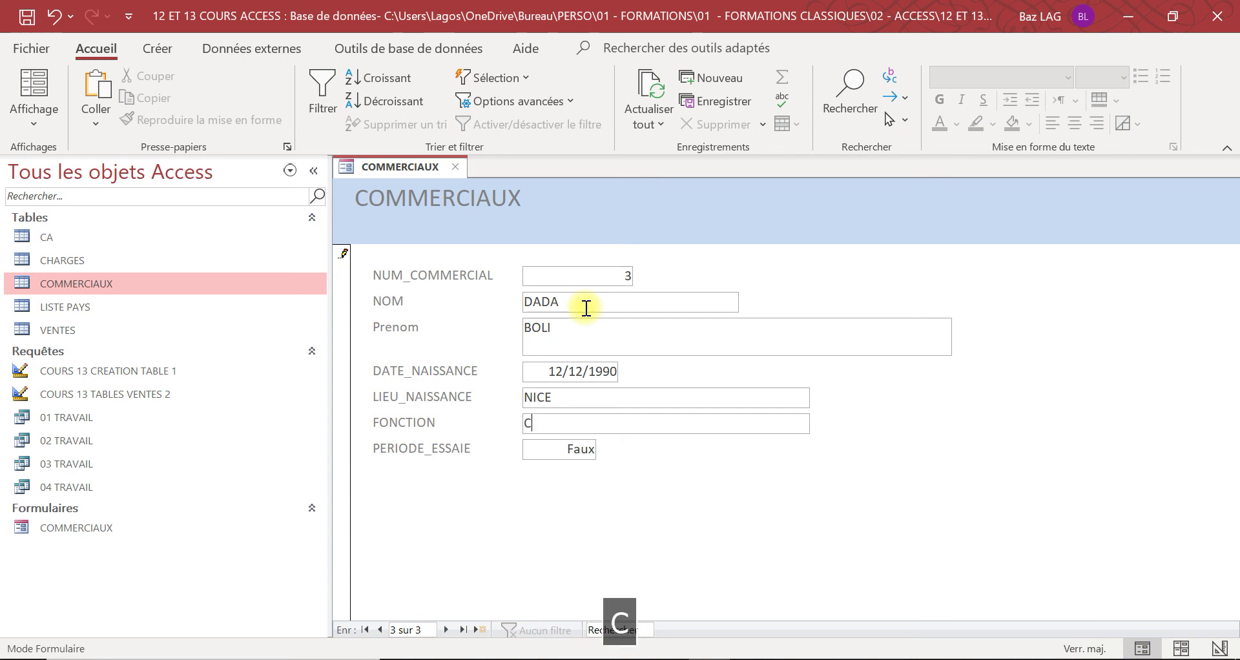
text(OMPA)
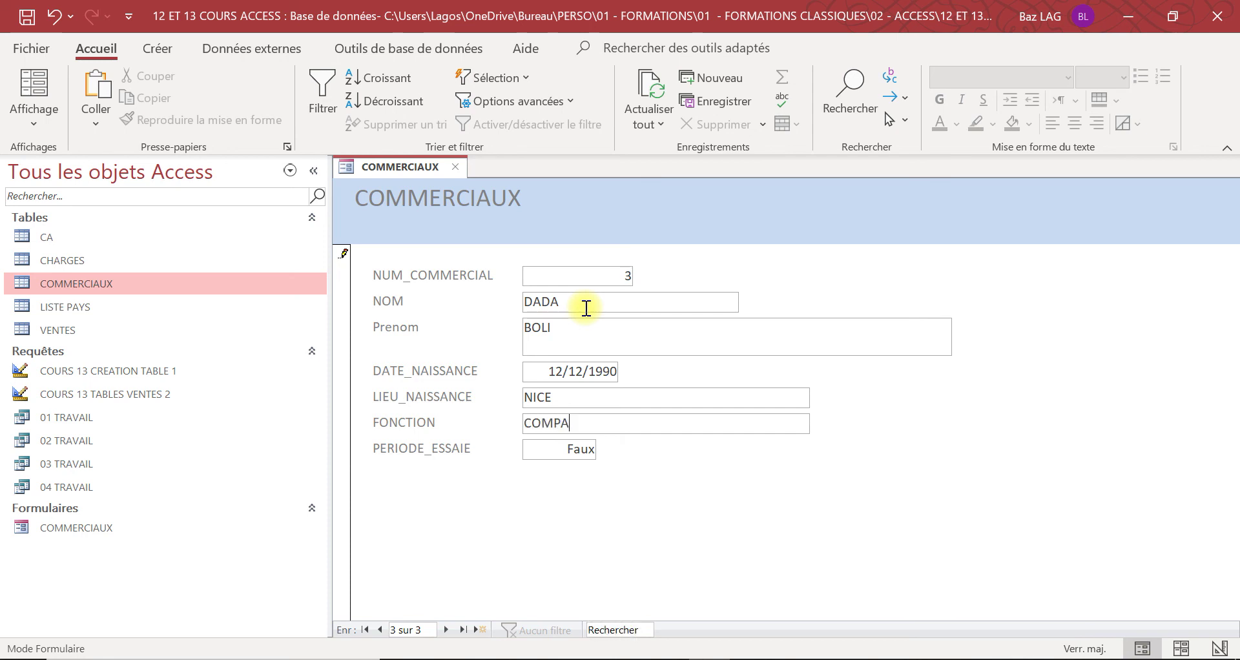
key(BackSpace)
text(TABLE)
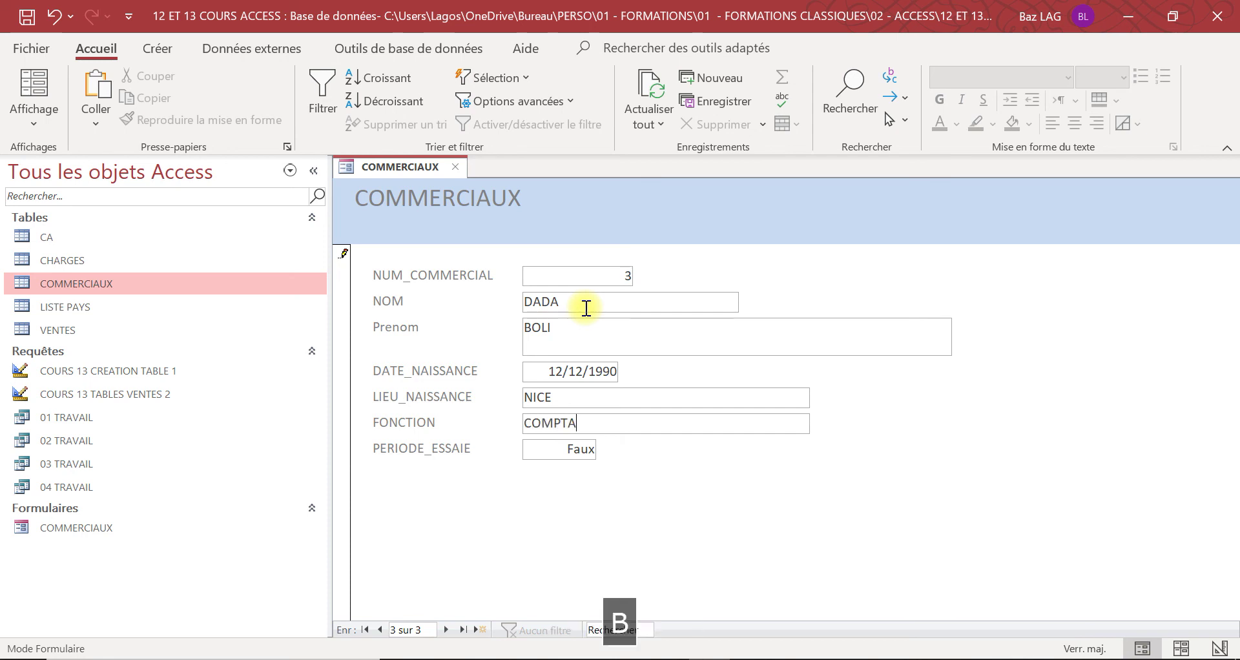
key(Tab)
key(Tab)
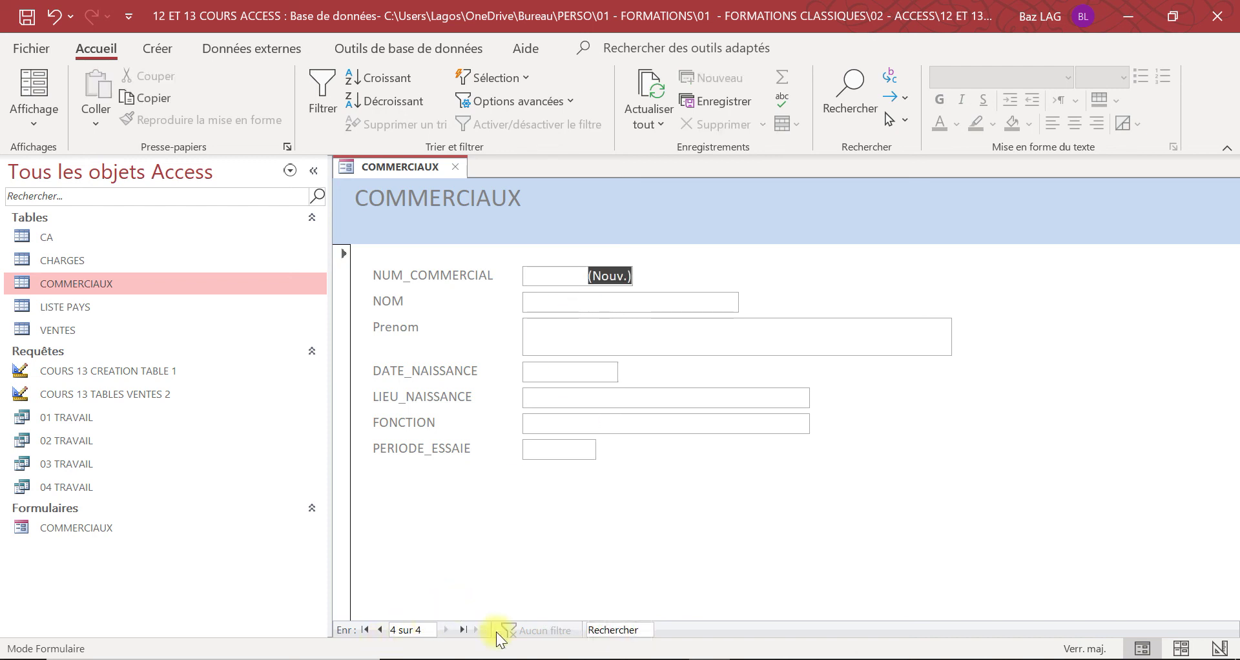
Return to the newly entered record, set its PERIODE_ESSAIE to VRAI, and redisplay it to check the value
click(378, 637)
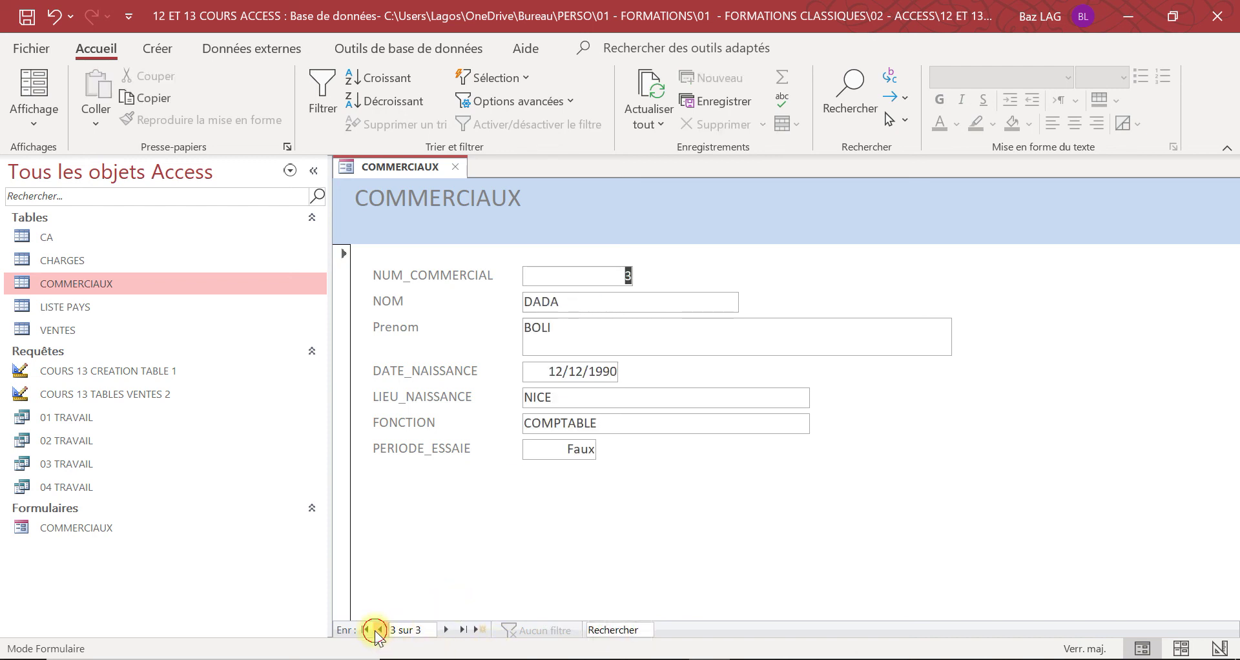
click(558, 457)
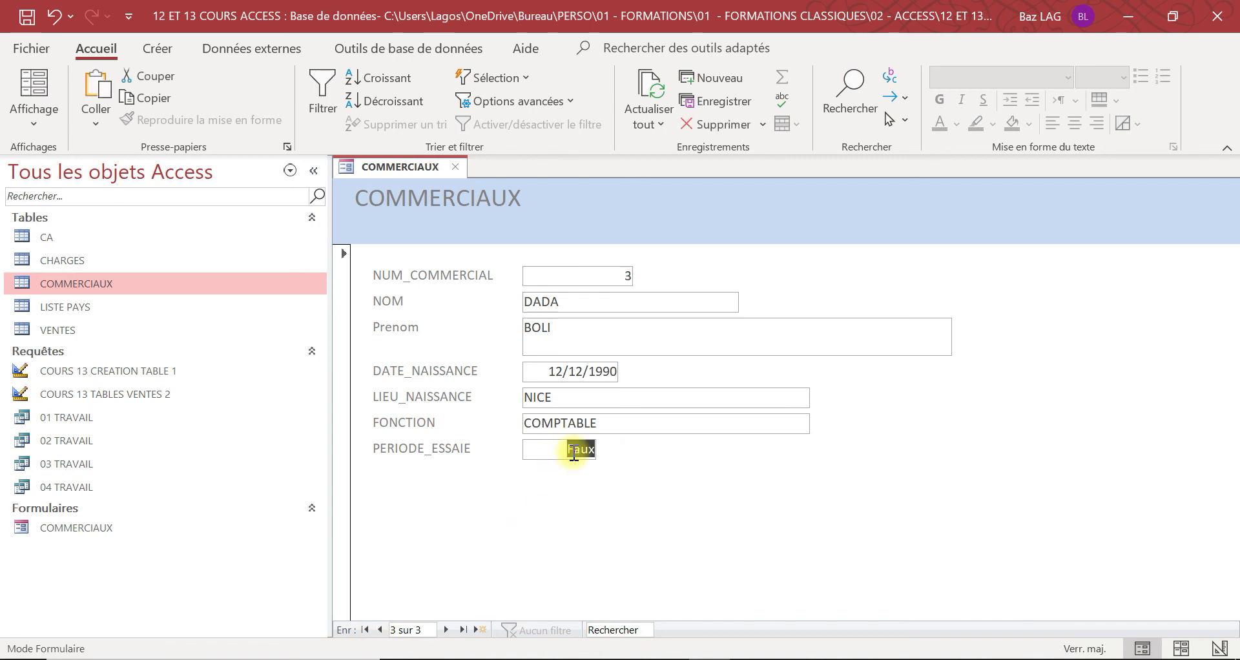
text(VRAI)
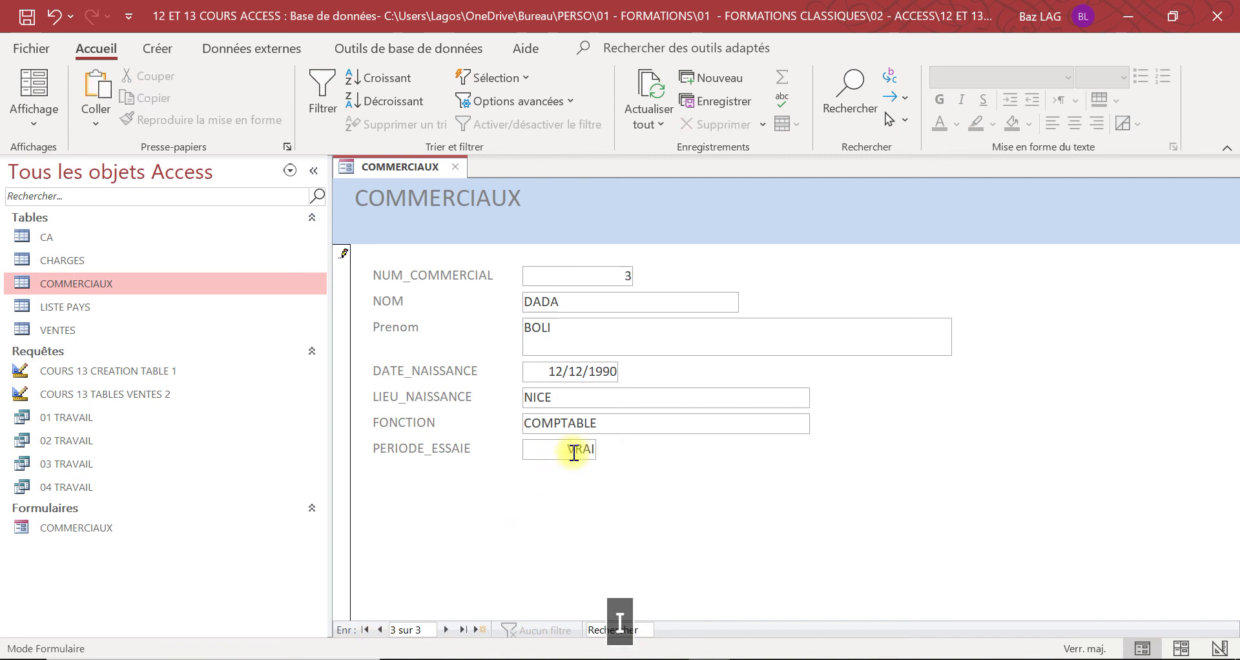
key(Tab)
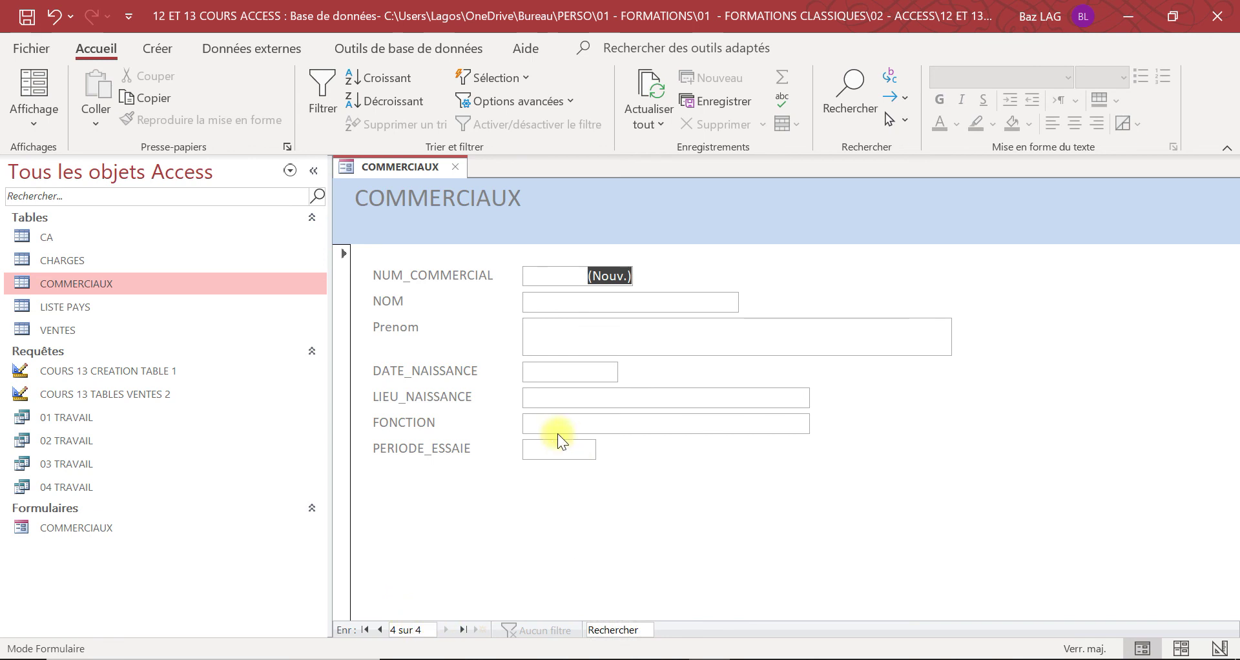
click(382, 630)
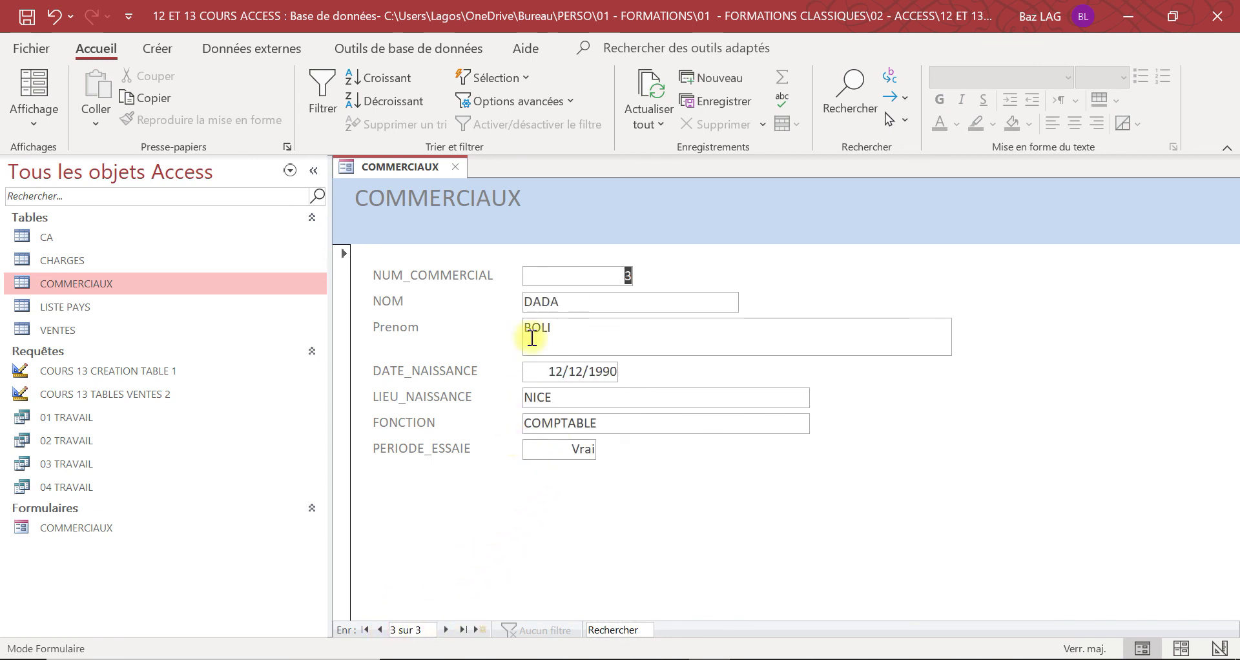
Close the form, open the COMMERCIAUX table to check the record entered through the form, and close the table
click(456, 167)
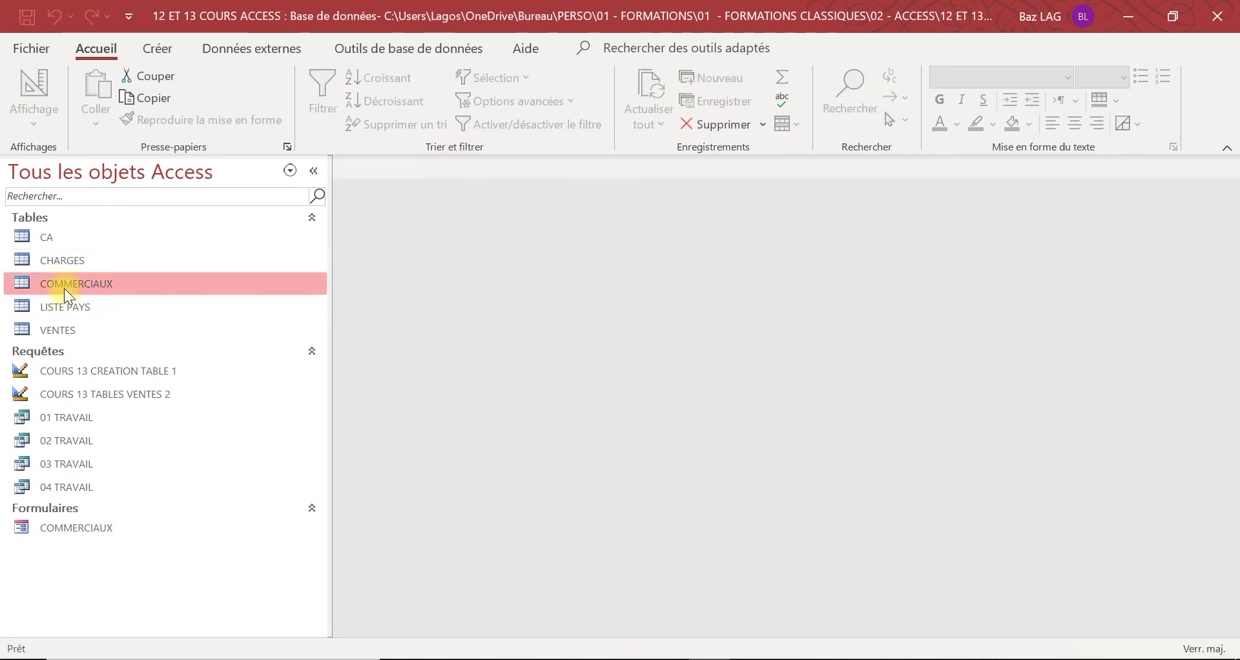
double_click(91, 285)
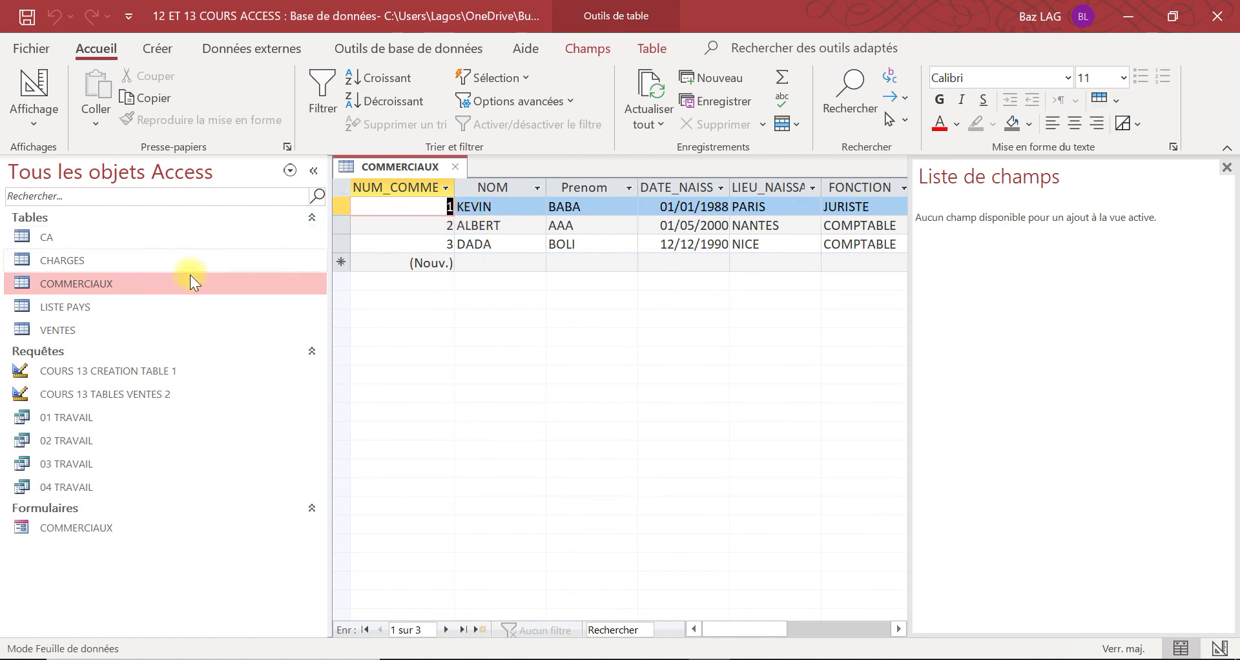
click(457, 166)
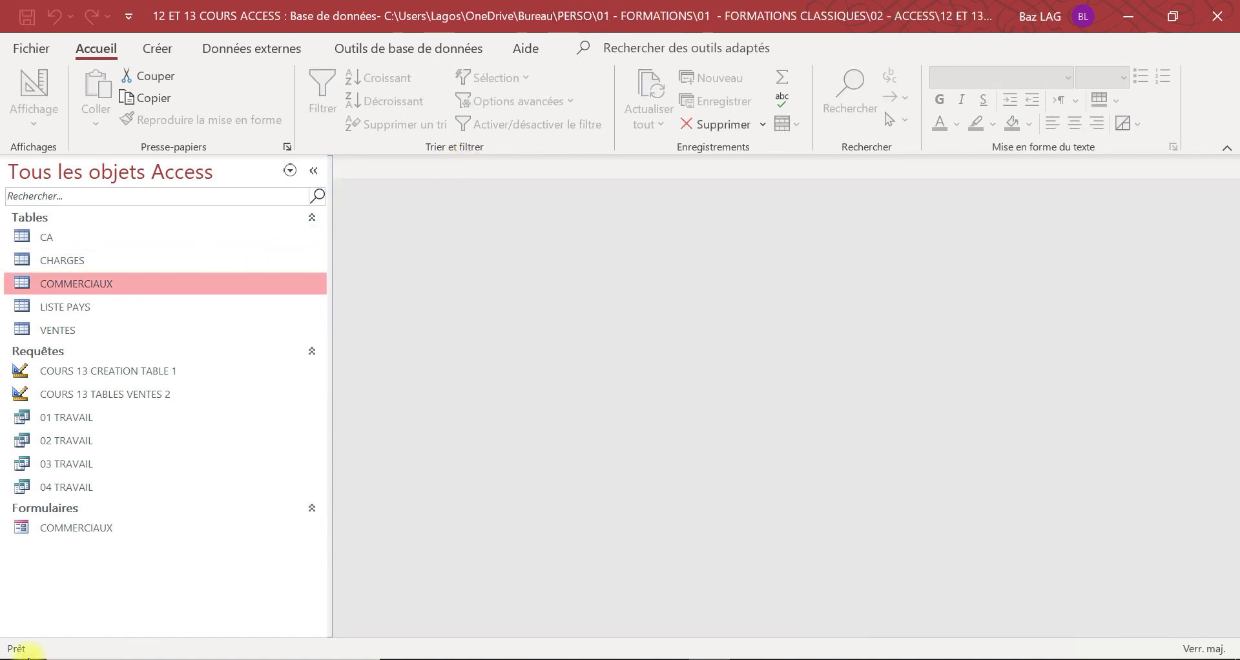
Open the COMMERCIAUX form, start a new record, and enter the salesperson's last name, first name and date of birth
double_click(104, 528)
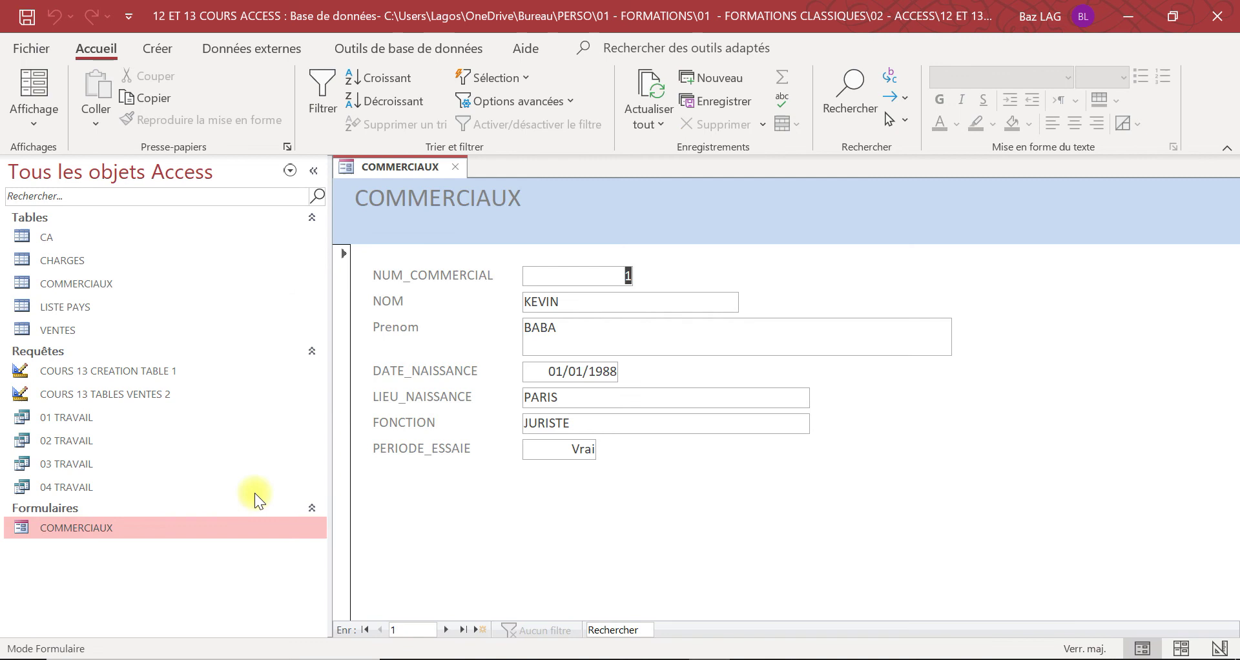
click(478, 630)
click(613, 296)
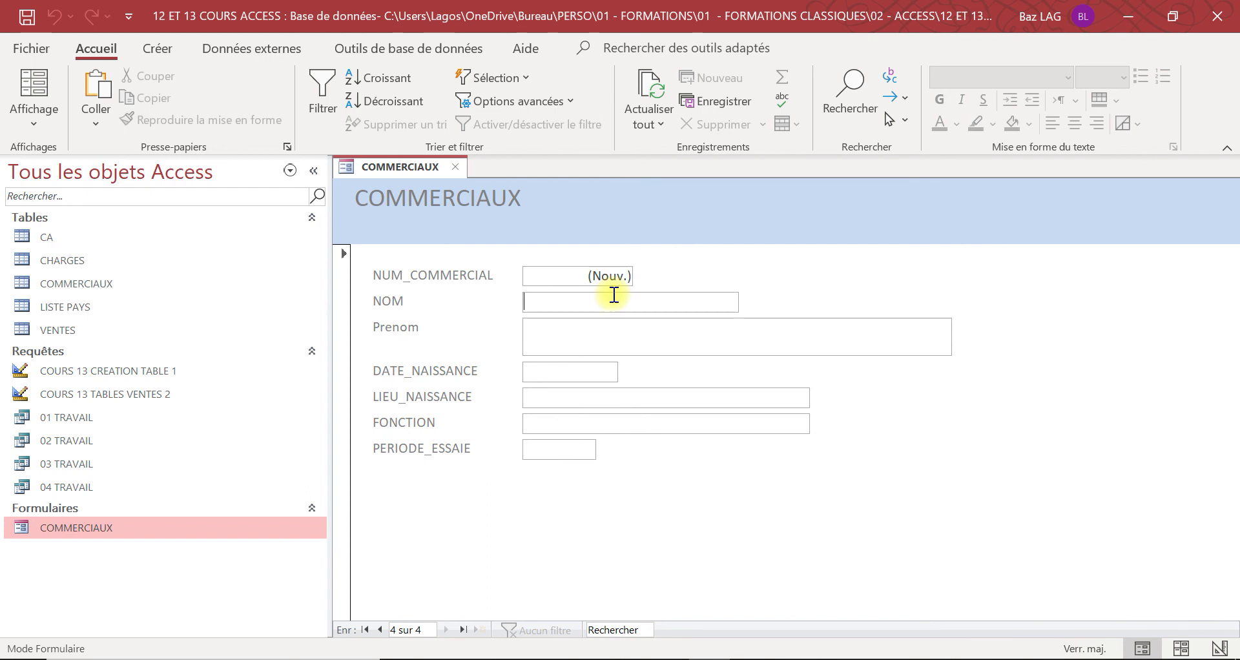
text(DADA)
key(Tab)
text(BOLI)
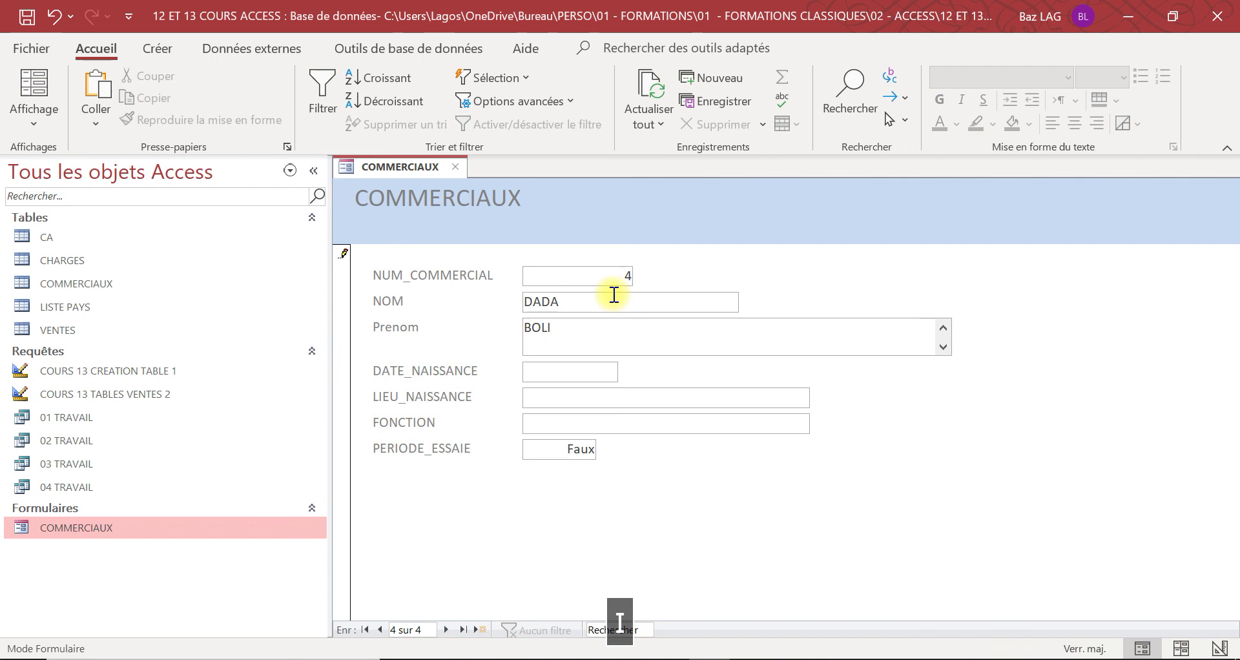
key(Tab)
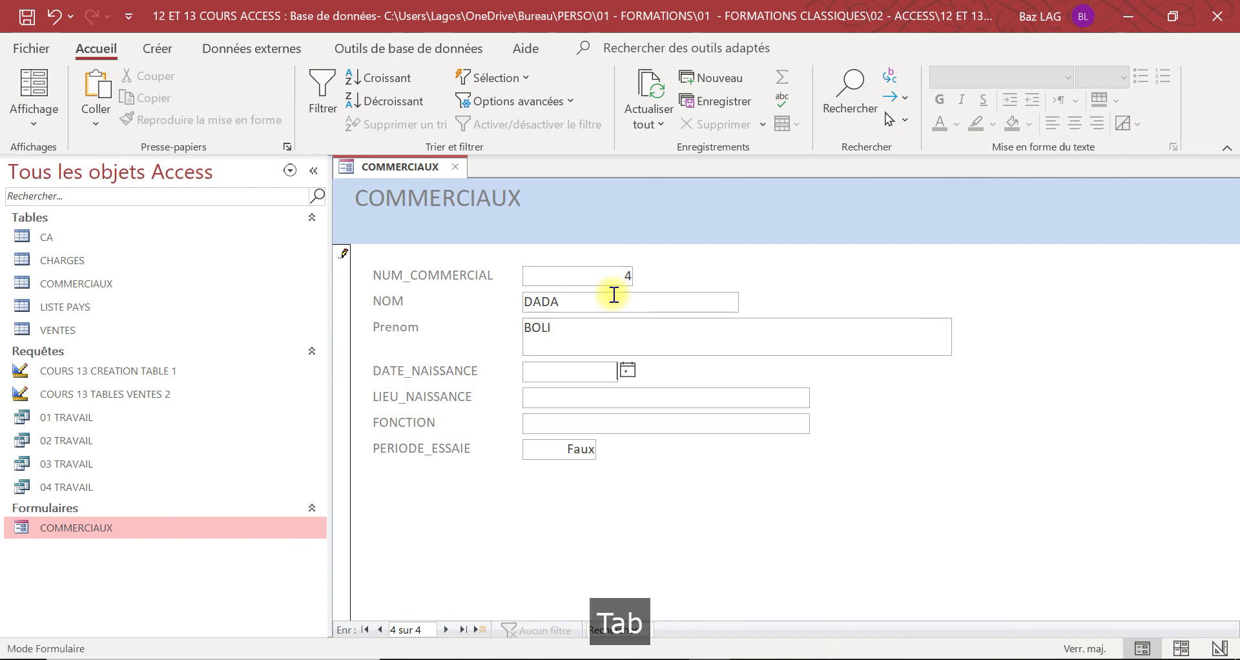
text(12/1)
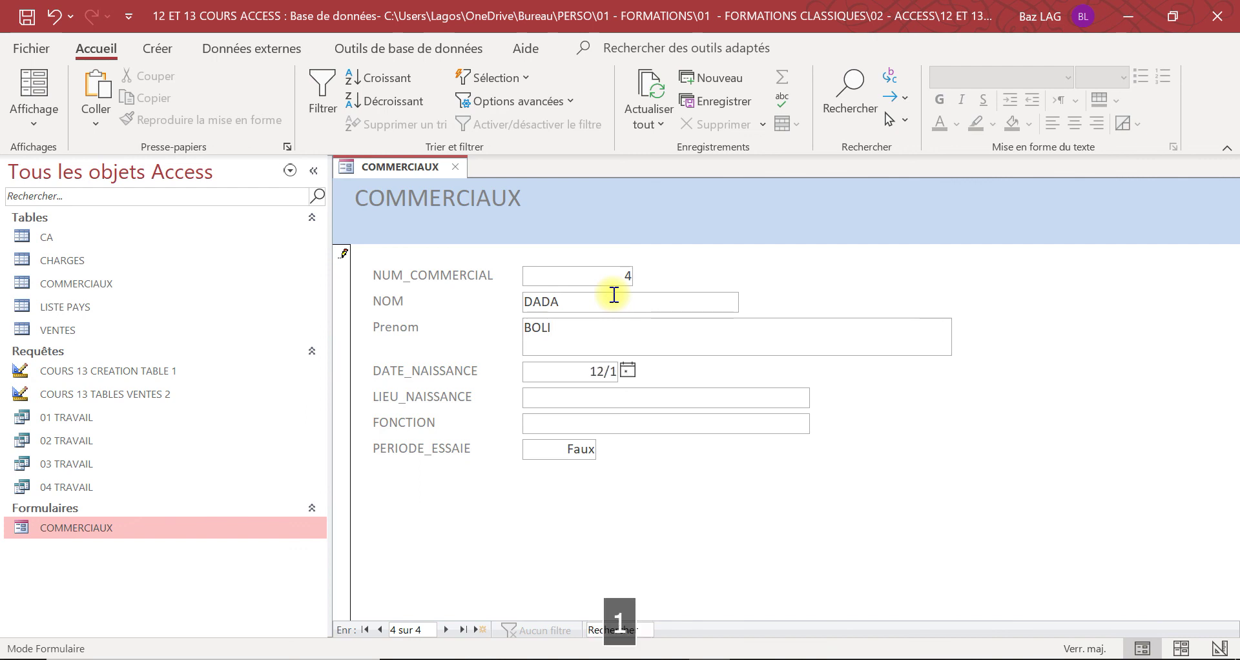
text(2/2000)
key(Tab)
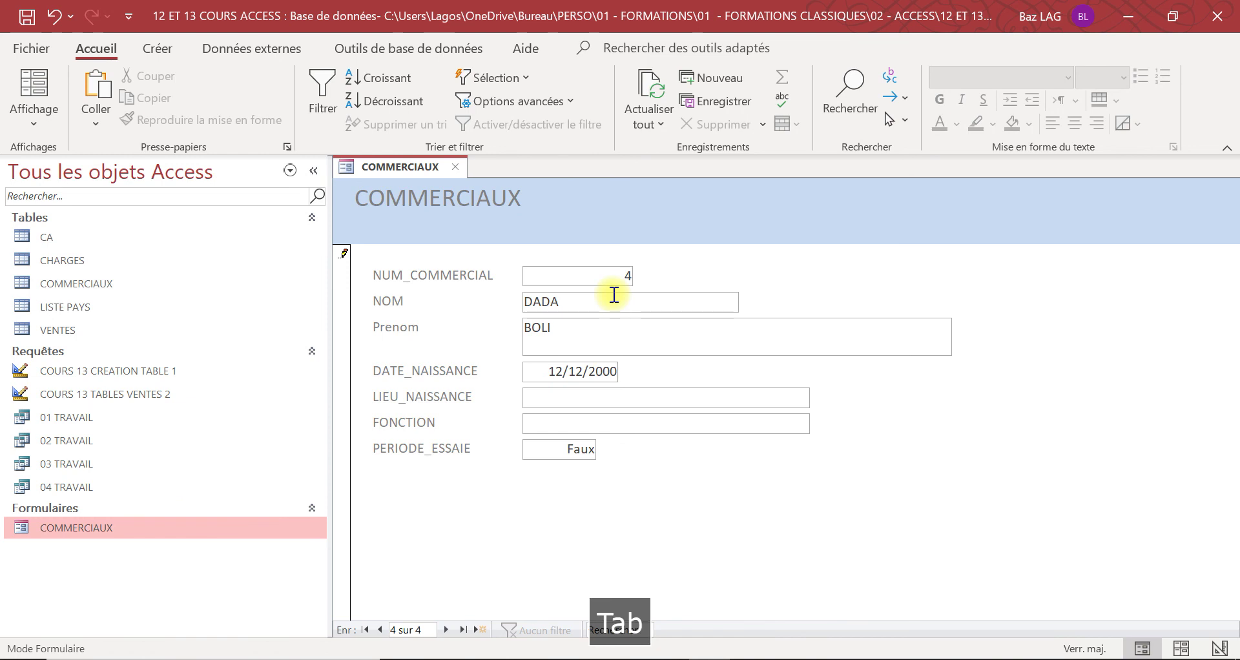
Enter NICE as the birthplace and COMPTABLE as the function in the new salesperson record
text(NICE)
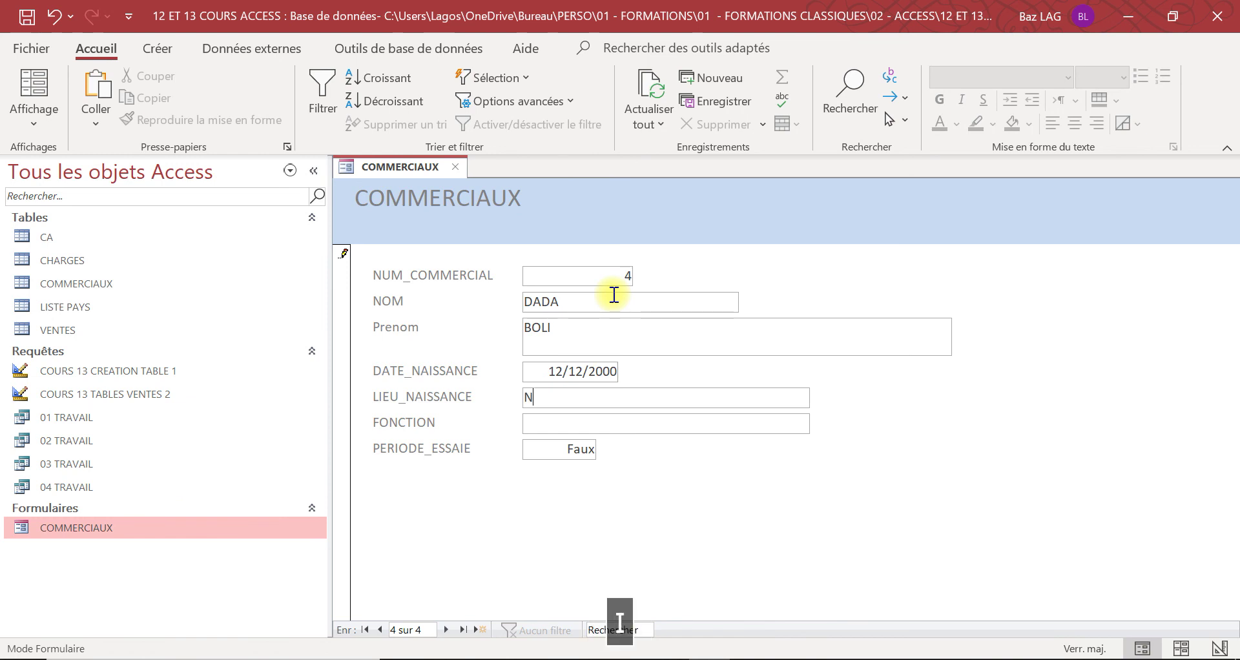
key(Tab)
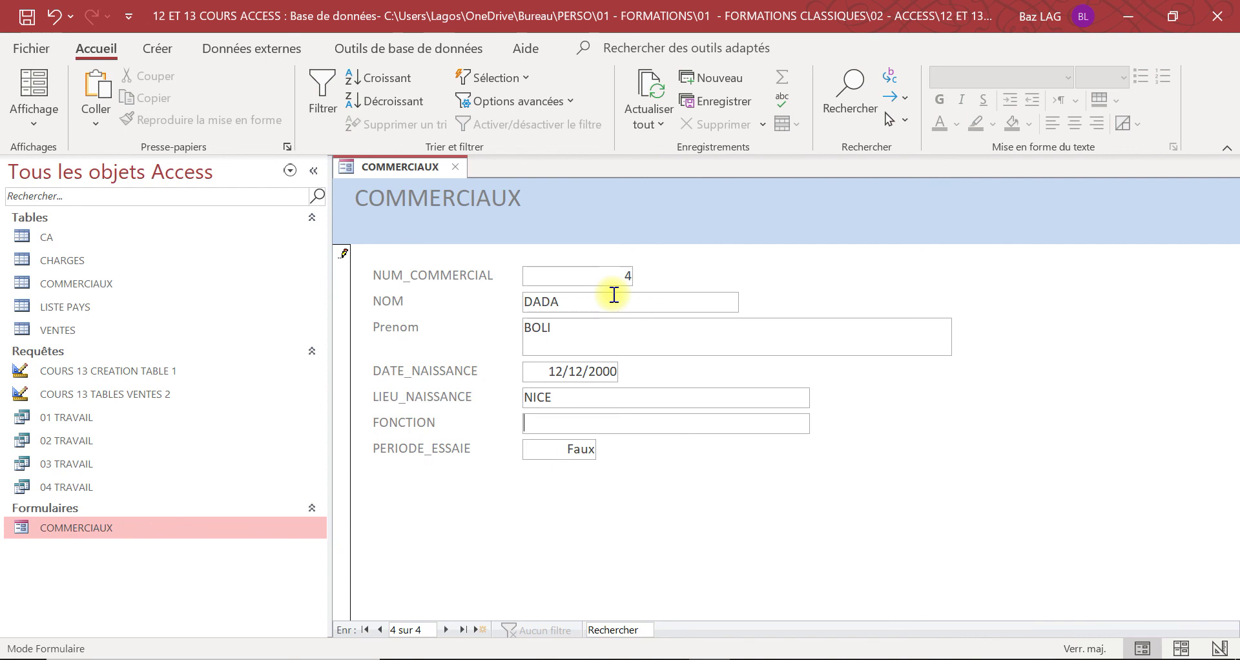
text(COMPTAB)
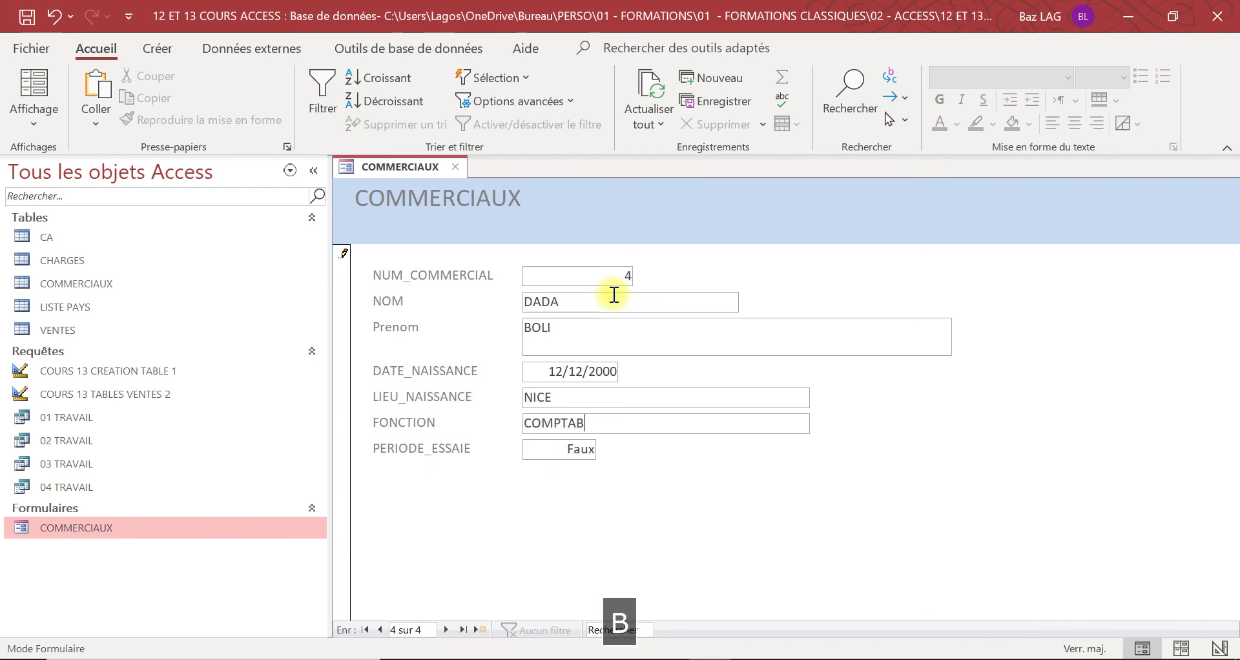
text(LE)
Set PERIODE_ESSAIE to VRAI in the new salesperson record and save the record
click(536, 445)
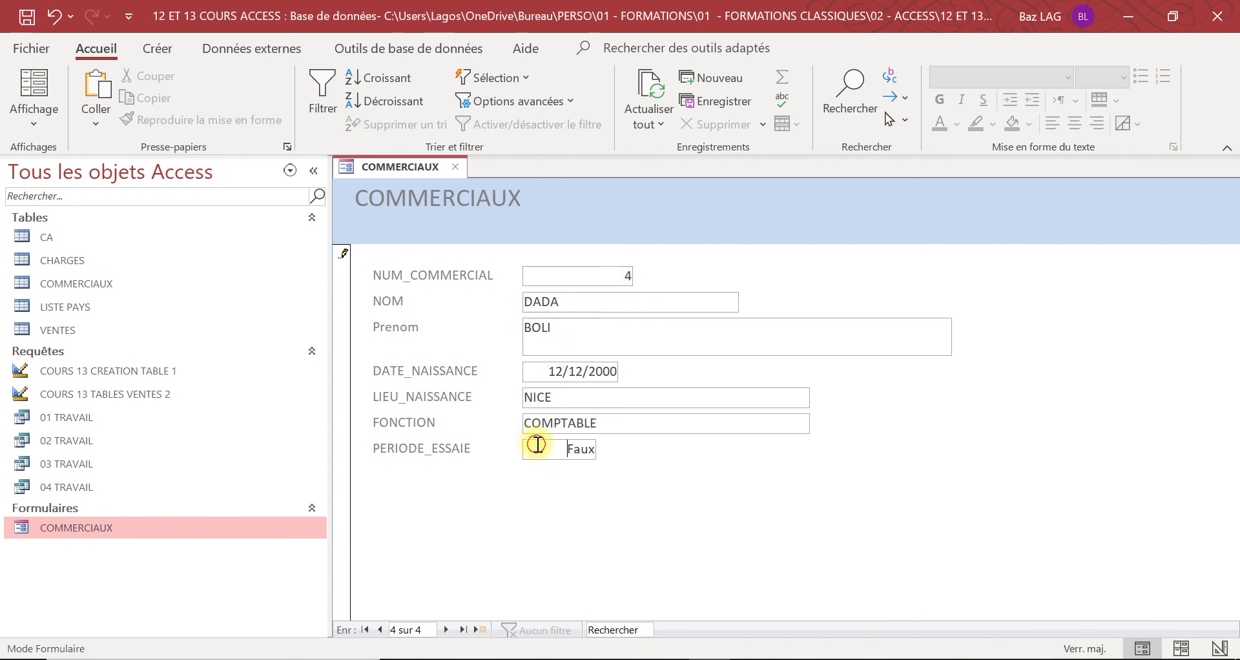
double_click(574, 450)
double_click(574, 450)
click(575, 450)
double_click(574, 450)
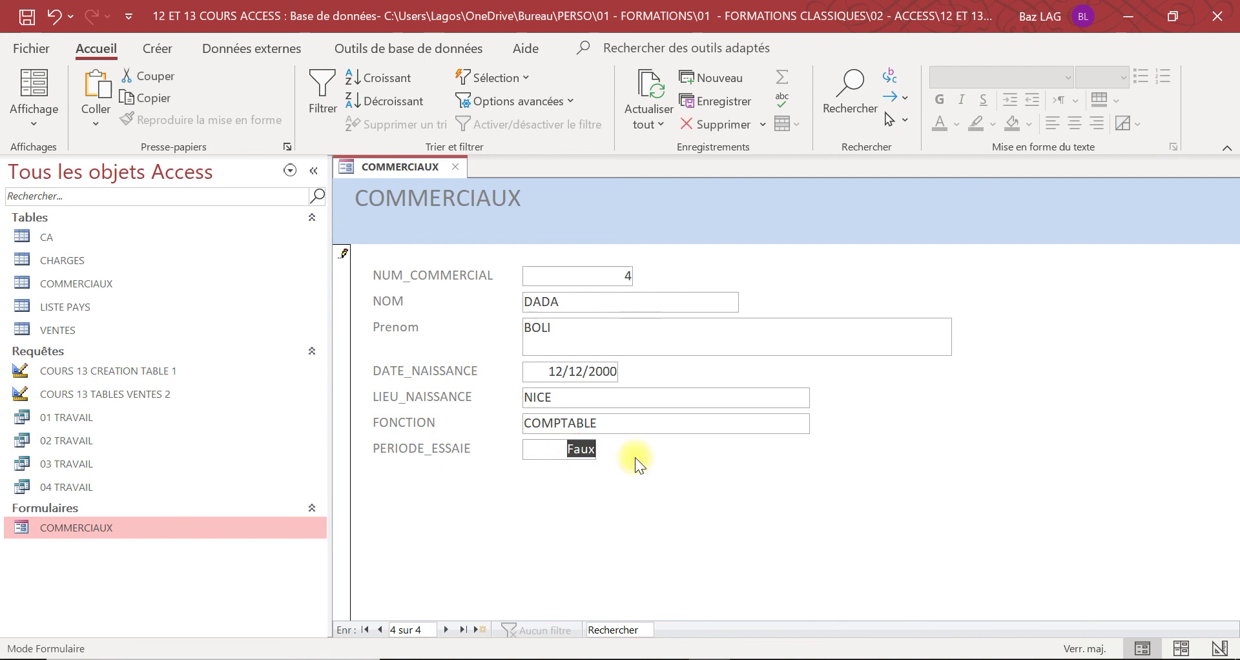
text(V)
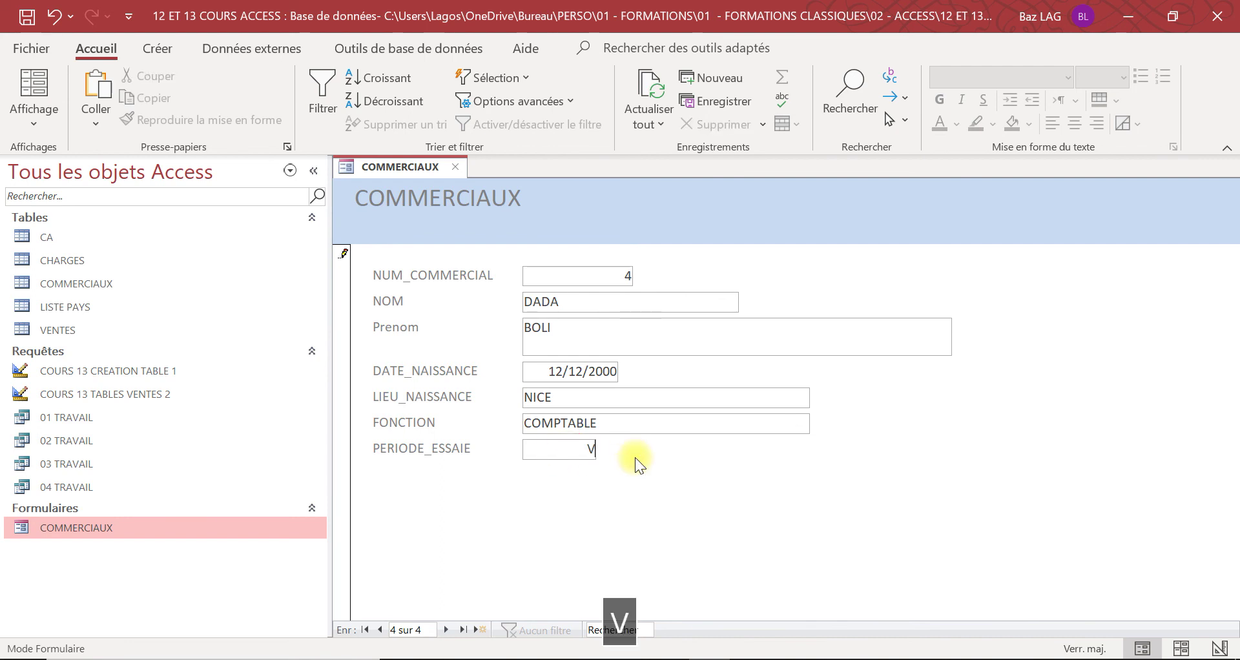
text(RAI)
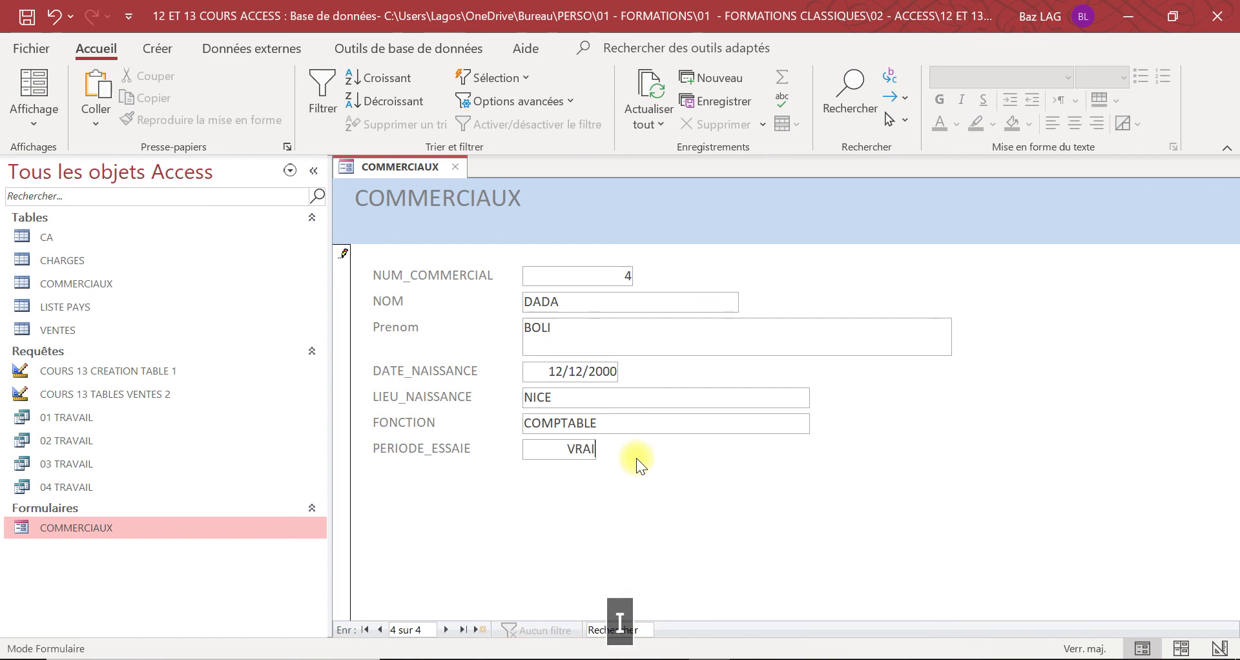
click(643, 341)
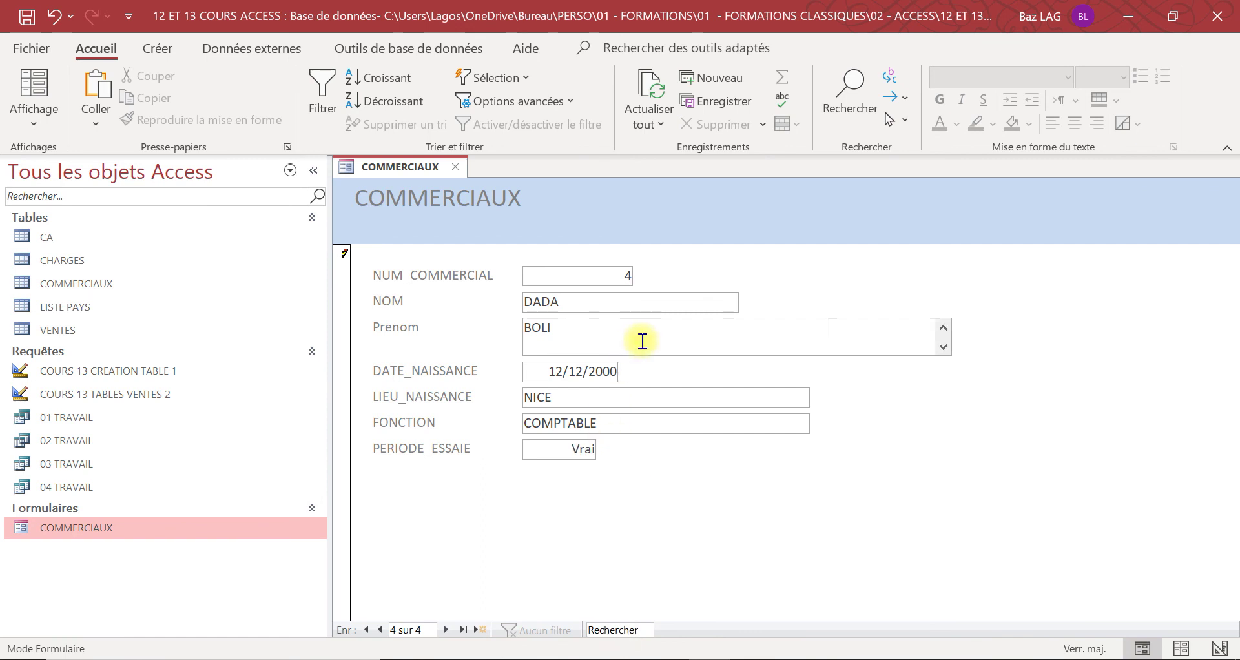
key(ctrl+s)
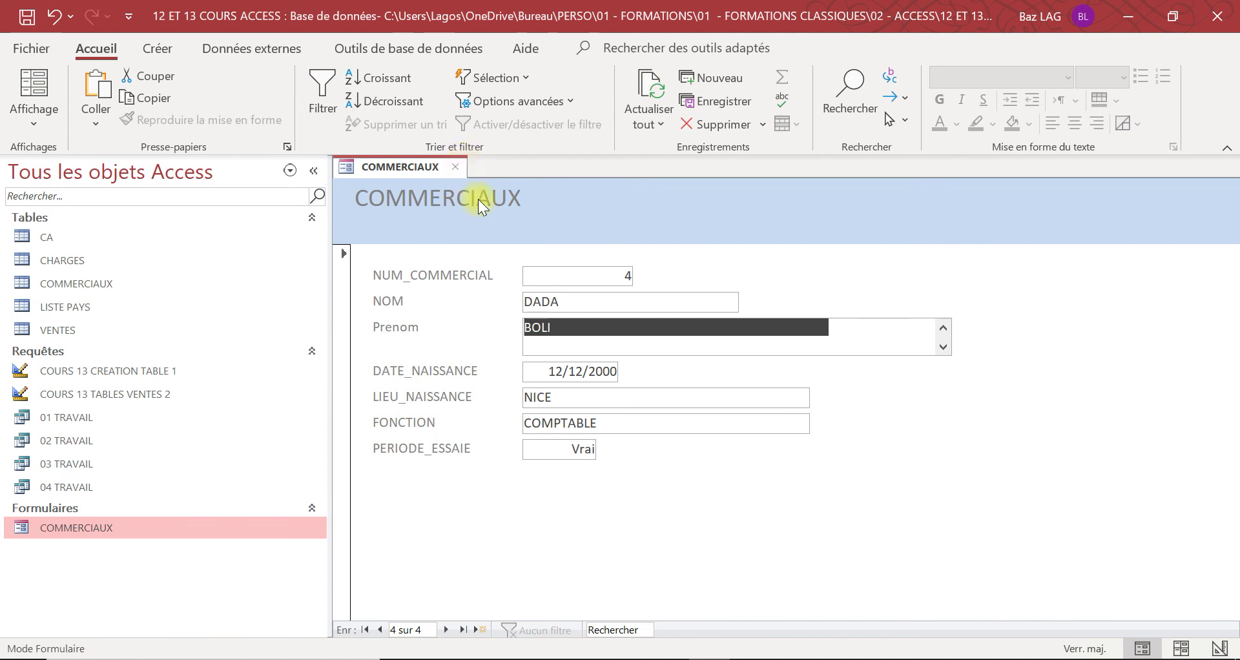
double_click(565, 301)
click(563, 301)
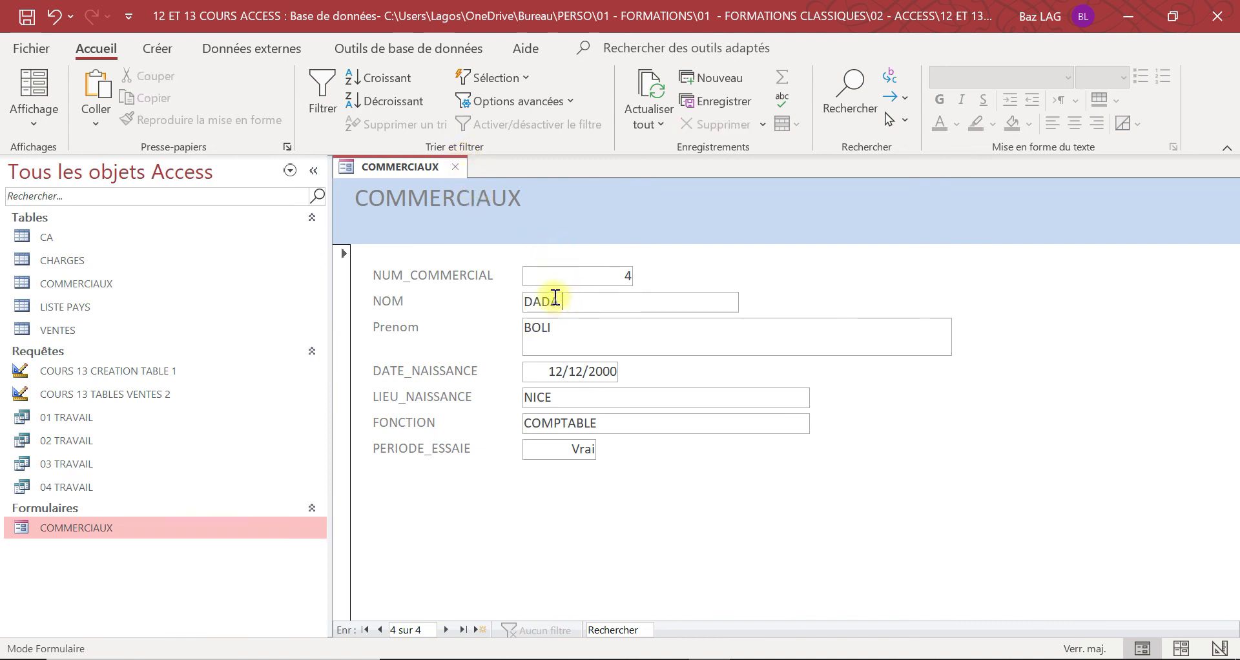
click(551, 301)
text(FE)
click(553, 301)
key(BackSpace)
text(ej)
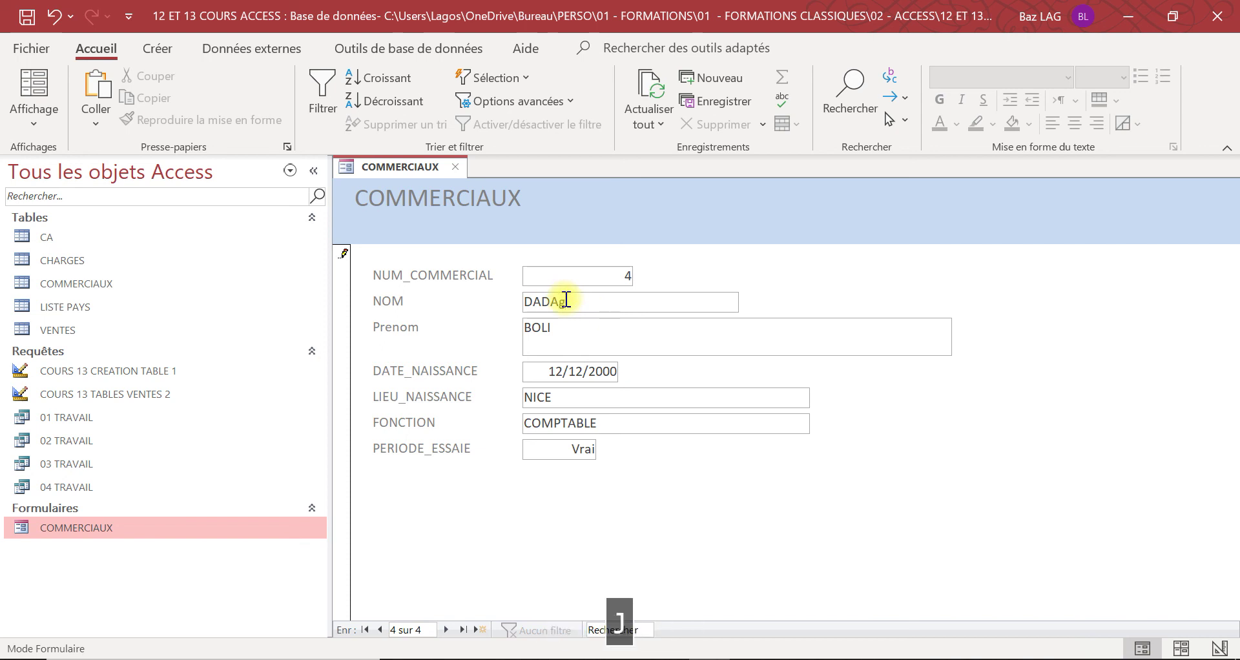
text(f)
key(BackSpace)
text(e)
key(BackSpace)
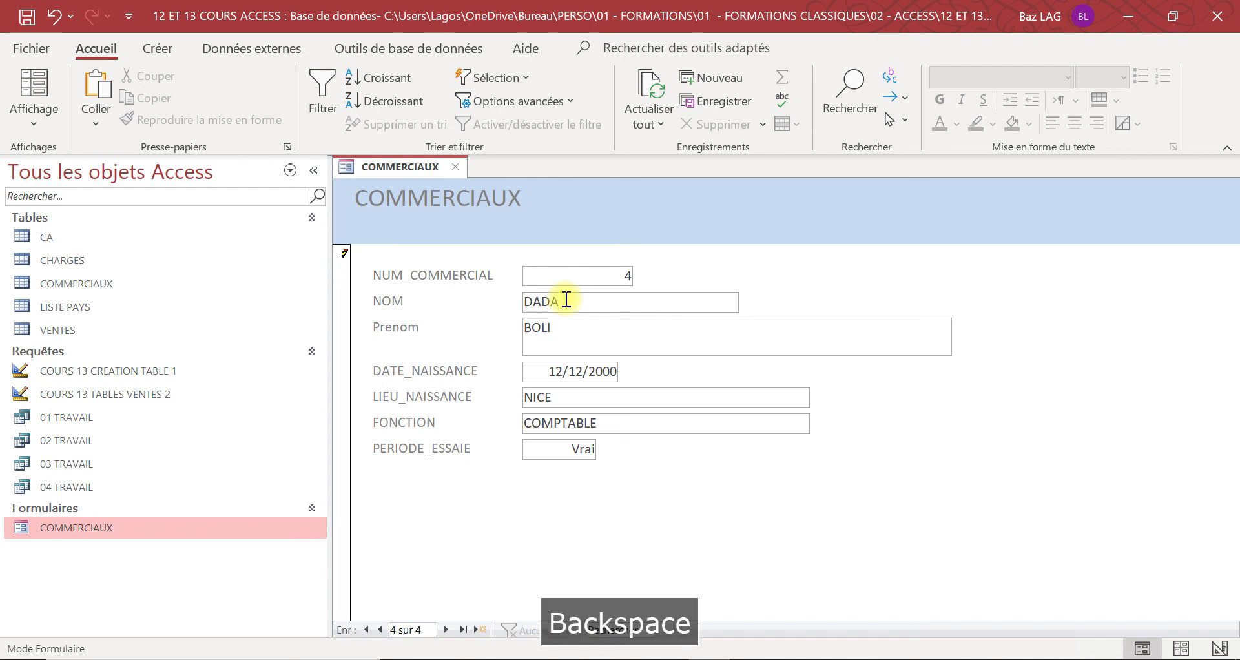
Save and close the form, check the new record in the COMMERCIAUX table without the field list, and close the table
key(ctrl+s)
click(461, 168)
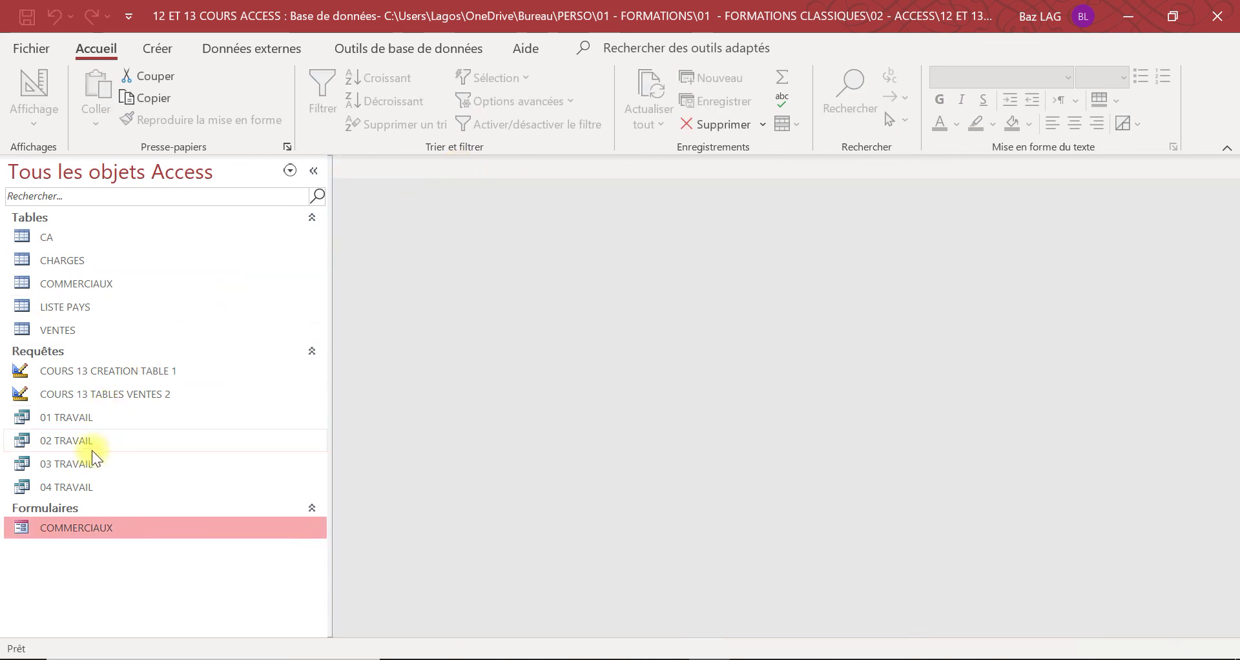
click(77, 284)
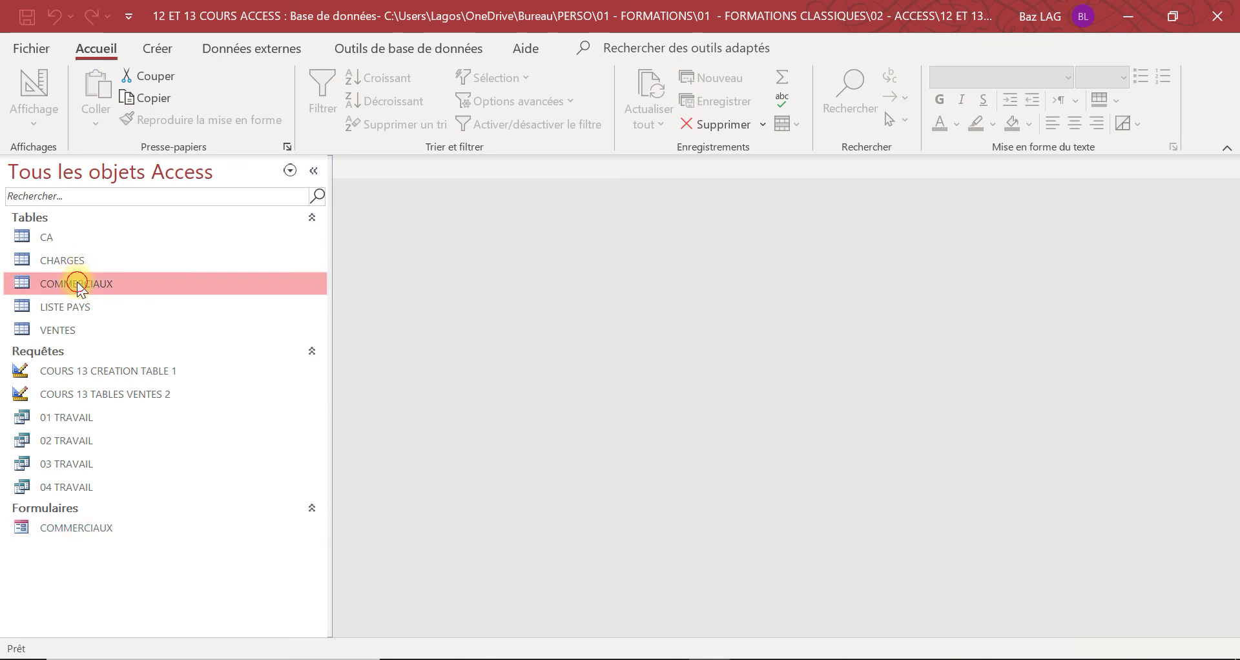
double_click(77, 284)
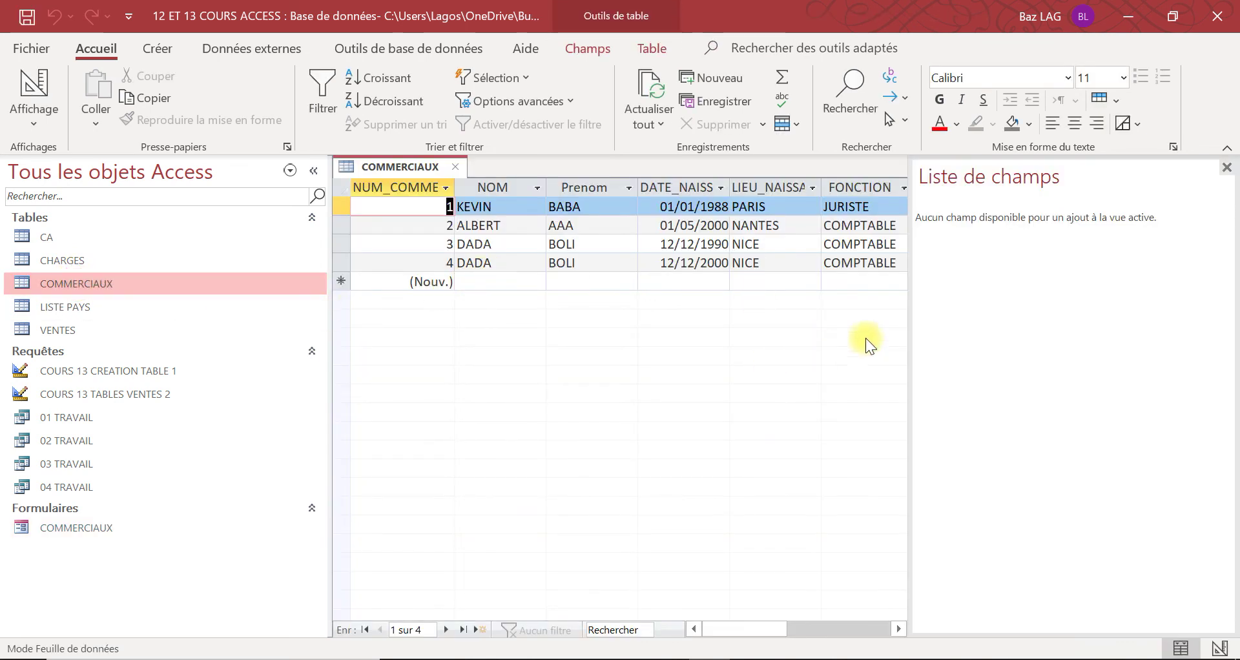
click(1226, 168)
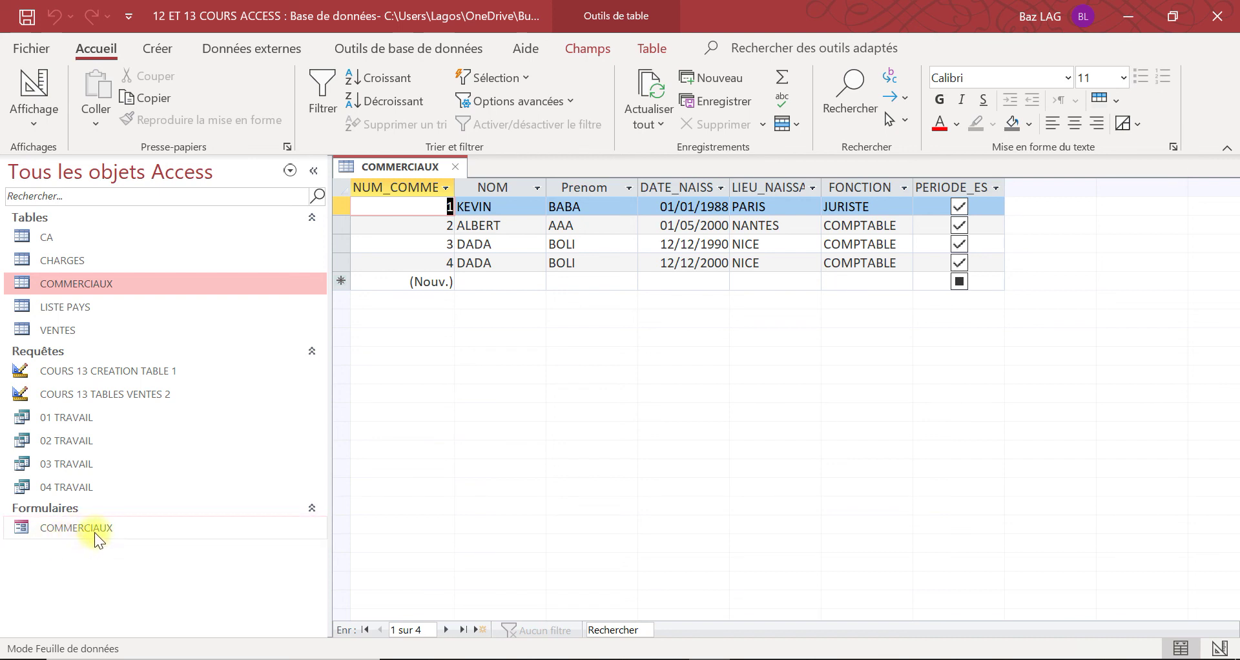
click(455, 167)
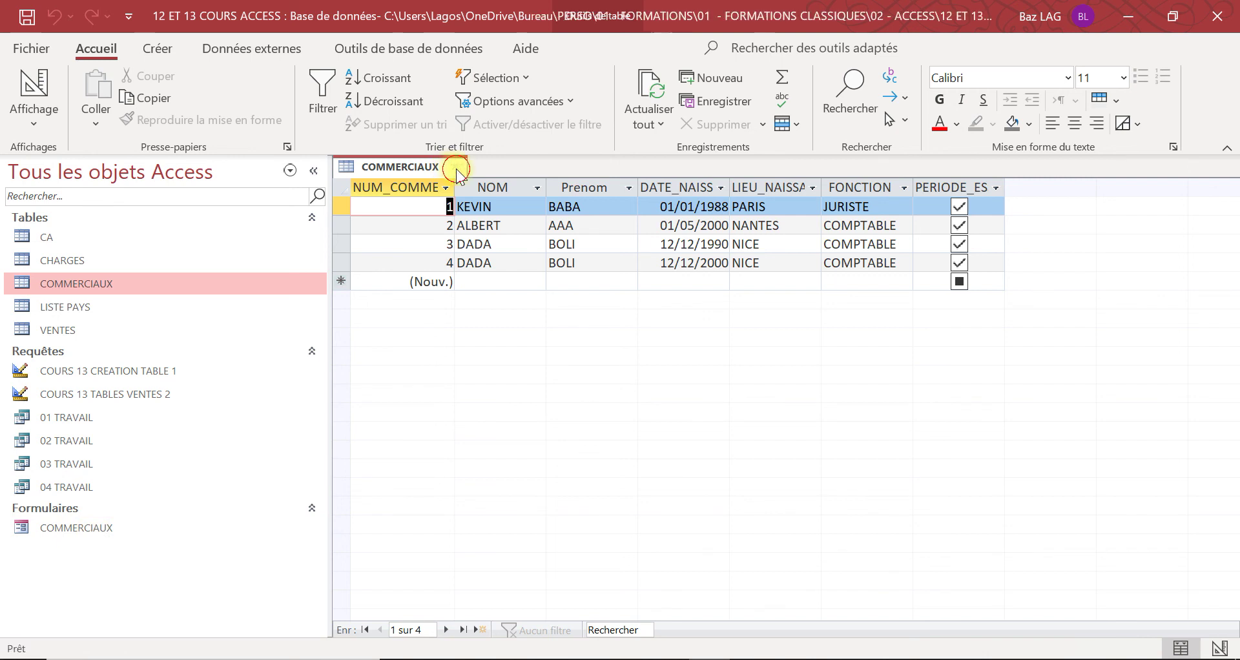
Create a form from the VENTES table with the form wizard, including all available fields
click(76, 331)
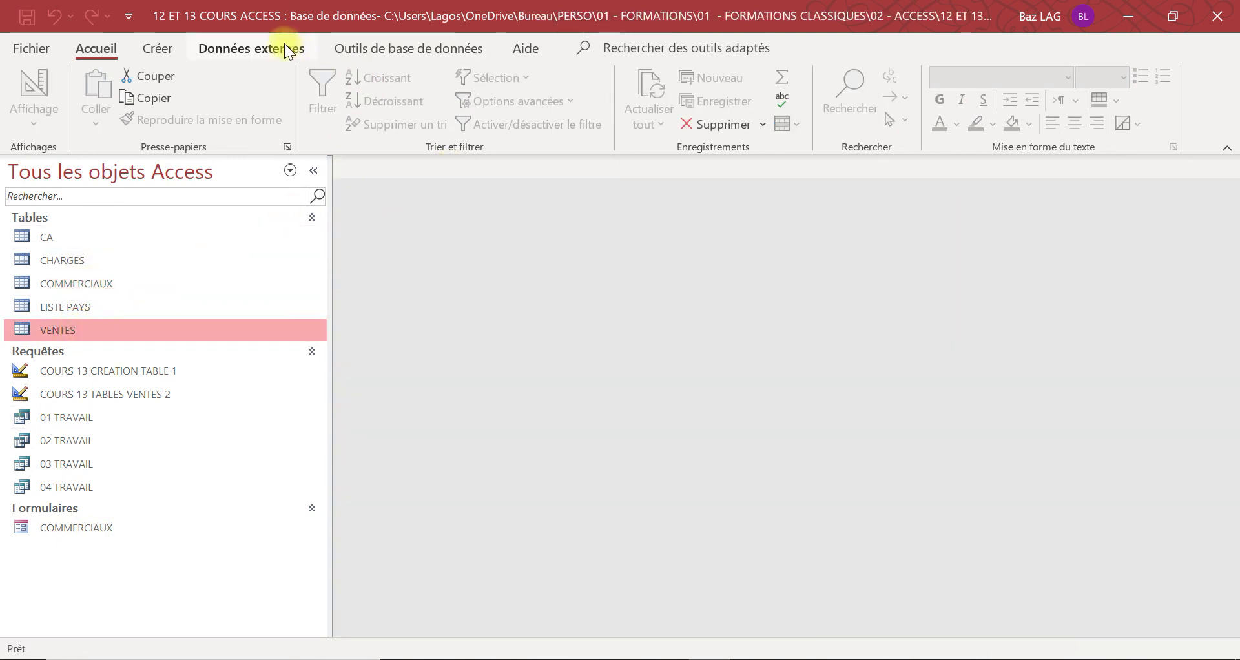
click(160, 49)
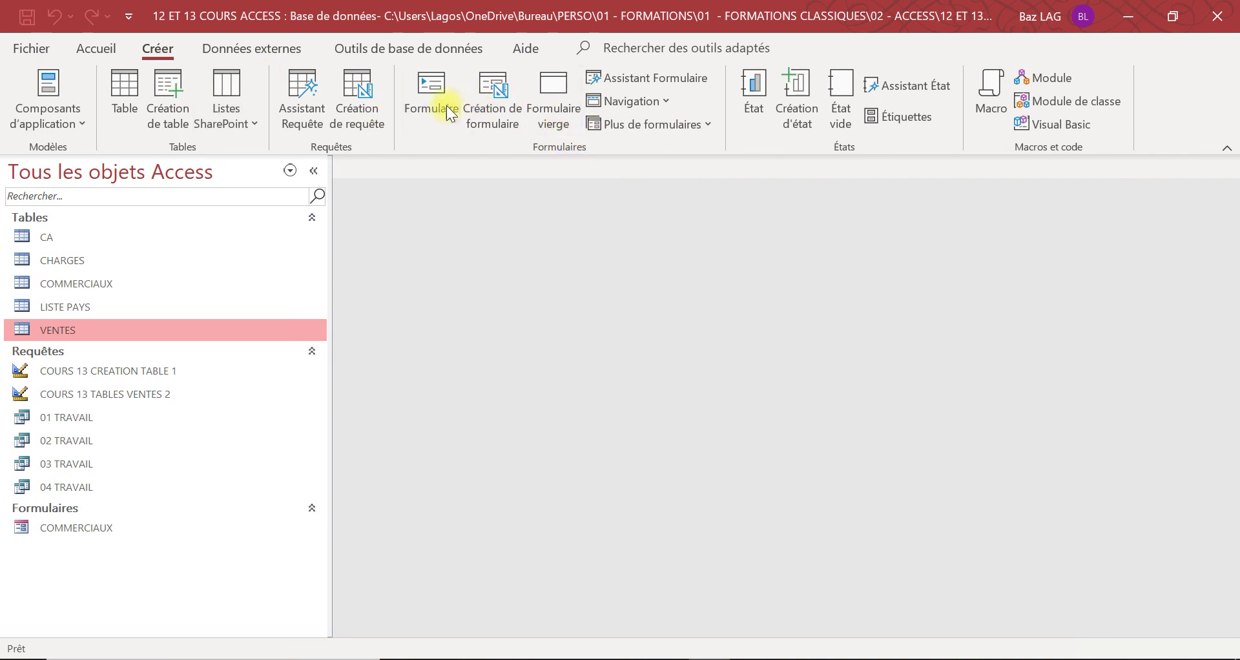
click(652, 78)
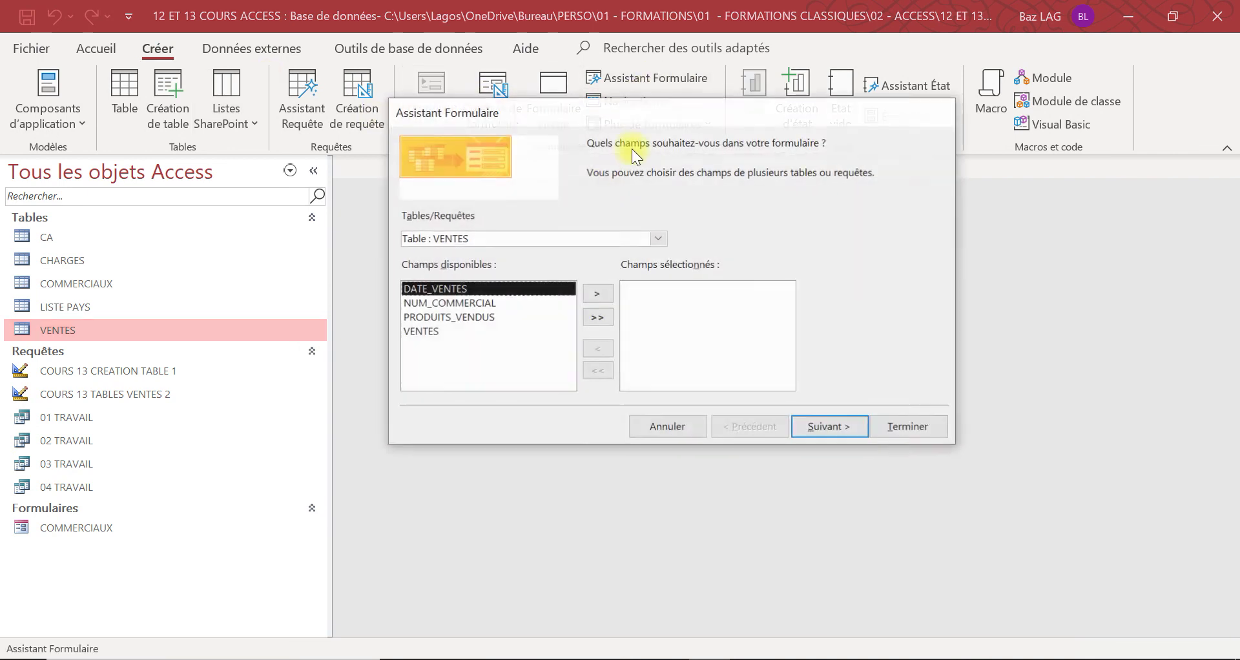
click(598, 317)
click(830, 427)
click(898, 436)
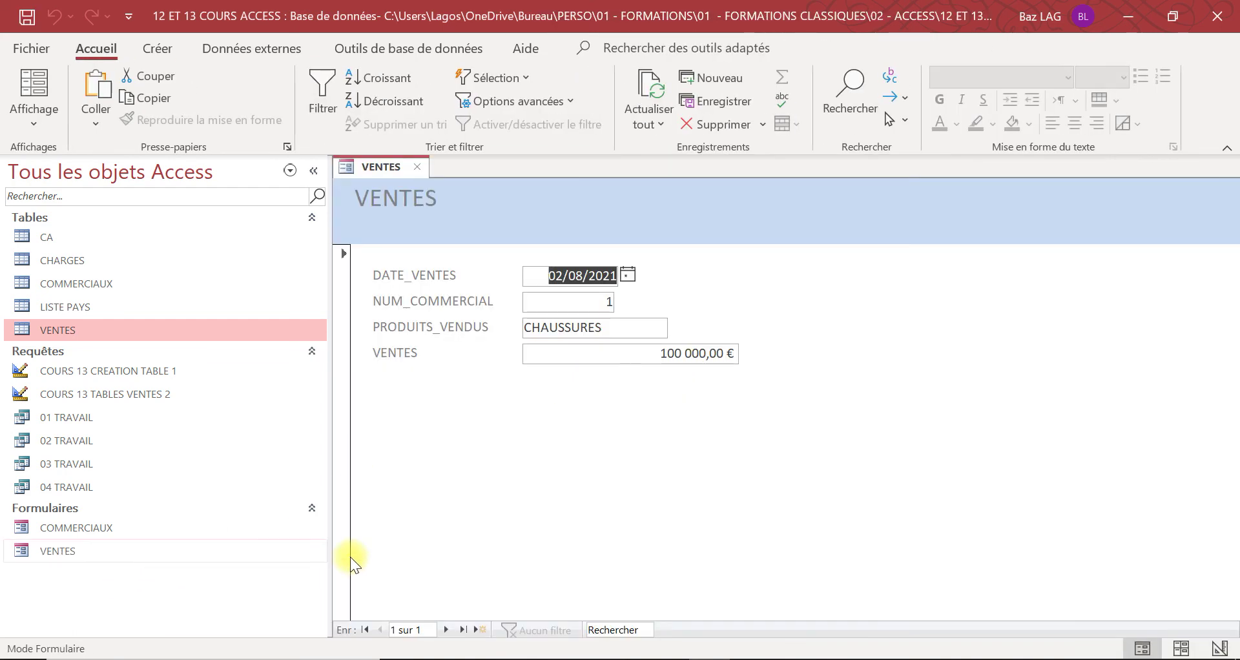
Start a new record in the VENTES form with DATE_VENTES 03/08/2021 and NUM_COMMERCIAL 2
click(473, 629)
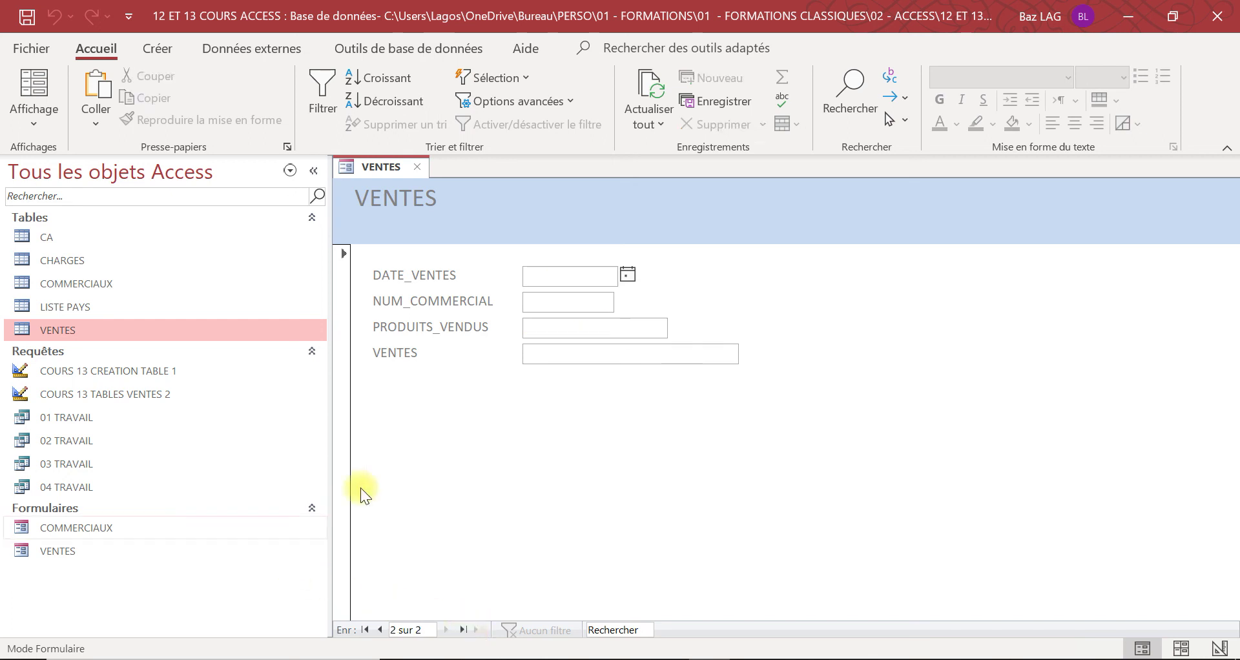
click(627, 275)
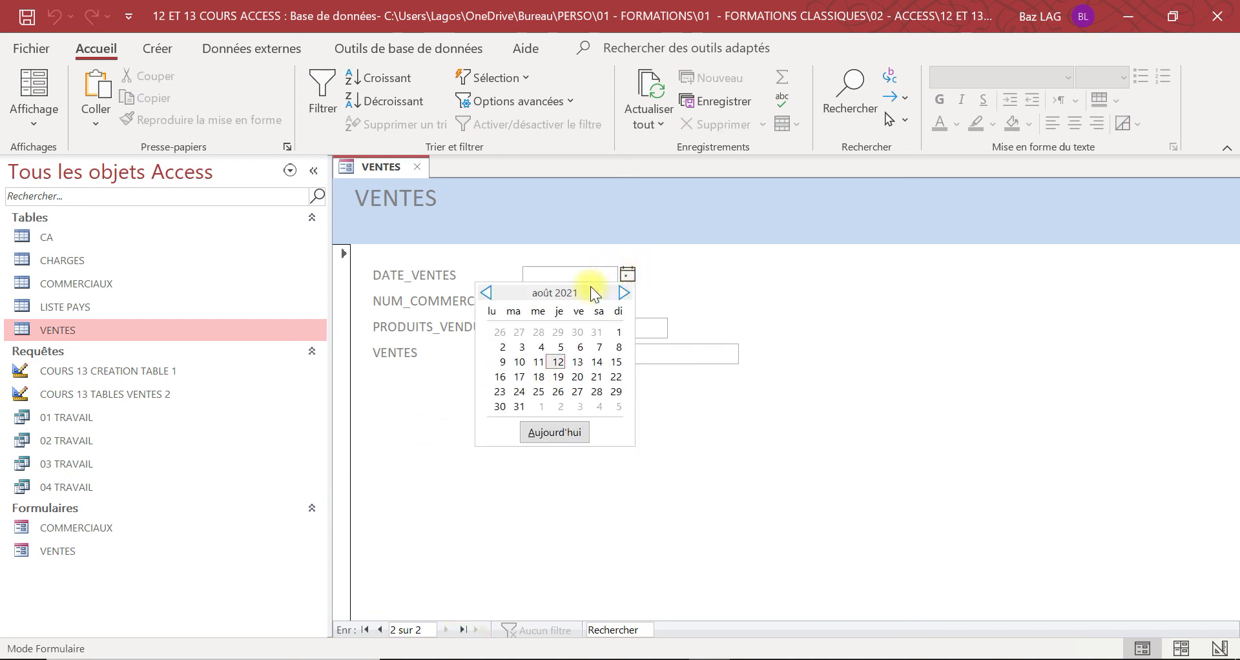
click(525, 344)
click(564, 301)
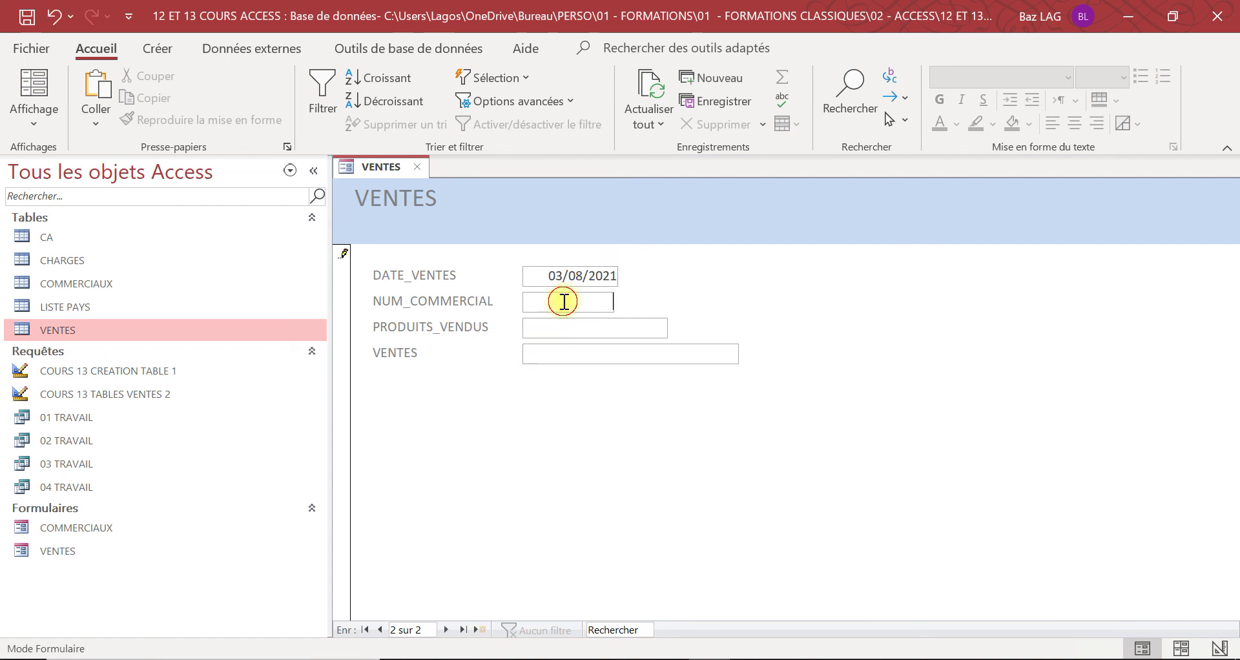
text(é)
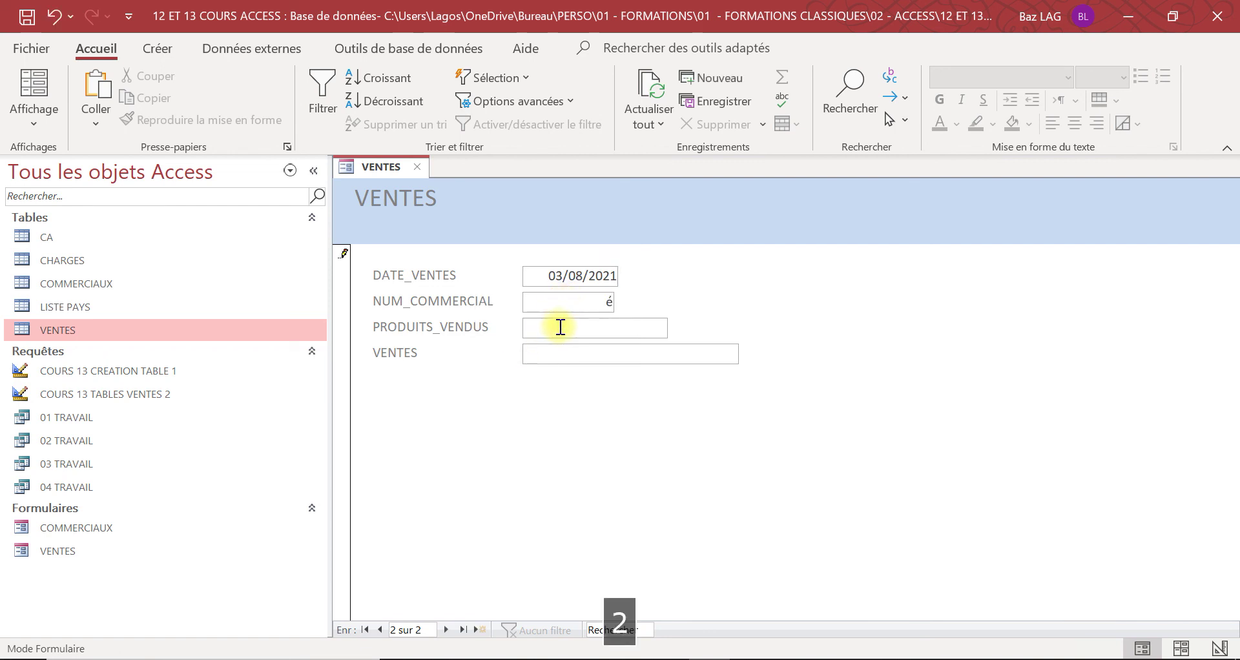
key(BackSpace)
key(Caps_Lock)
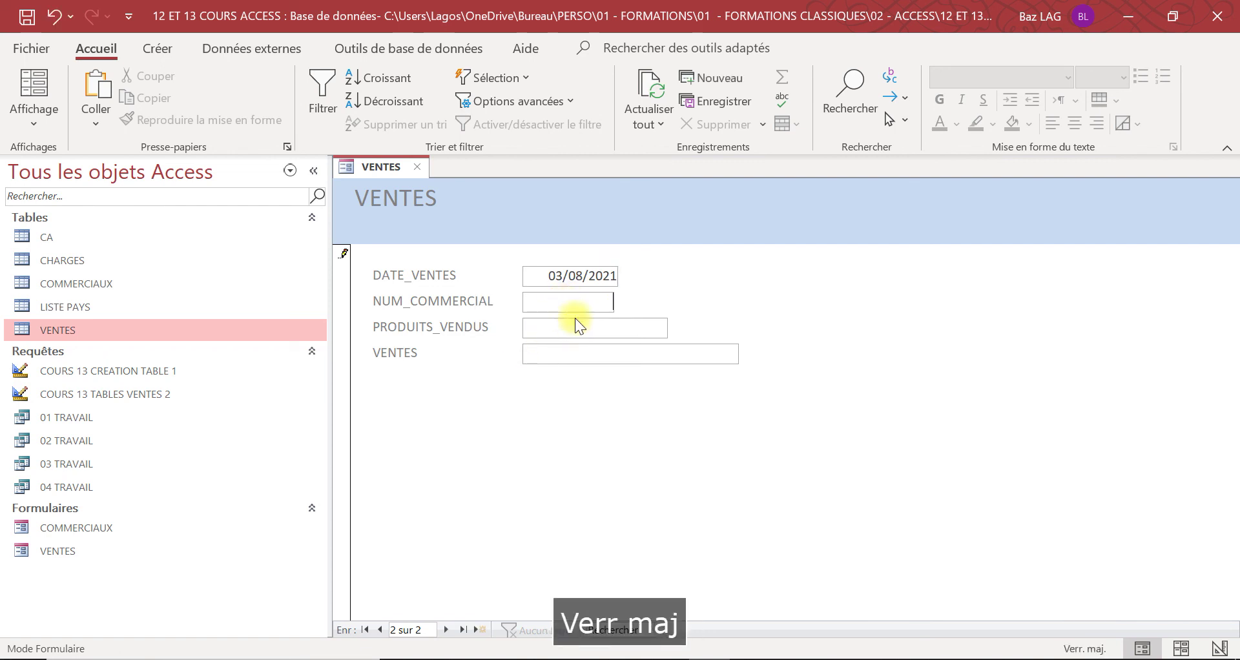
text(2)
Enter STYLO as the product sold in the new VENTES record
click(589, 324)
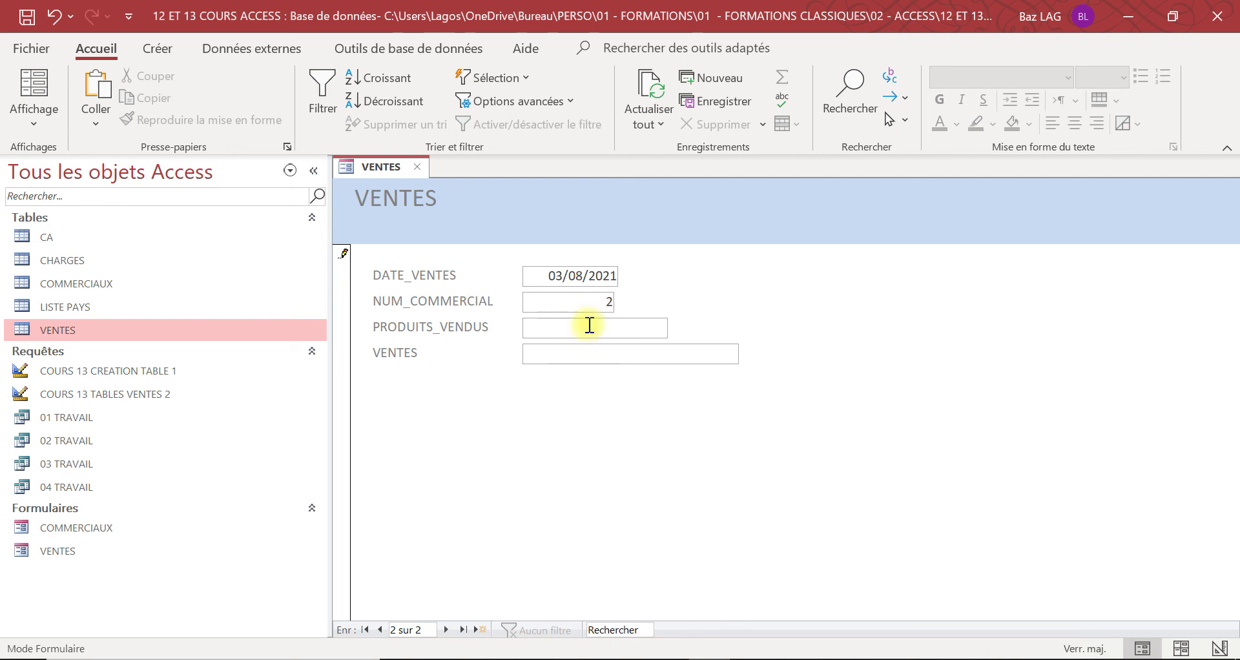
text(CHA)
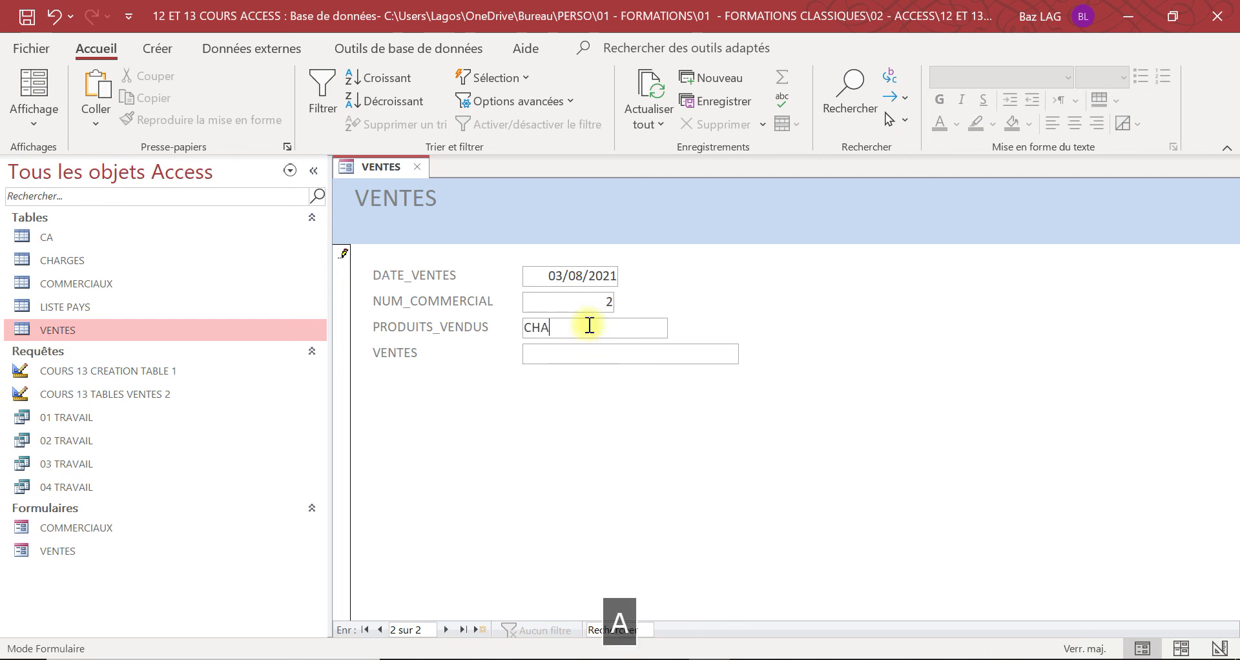
key(BackSpace)
text(STYLO)
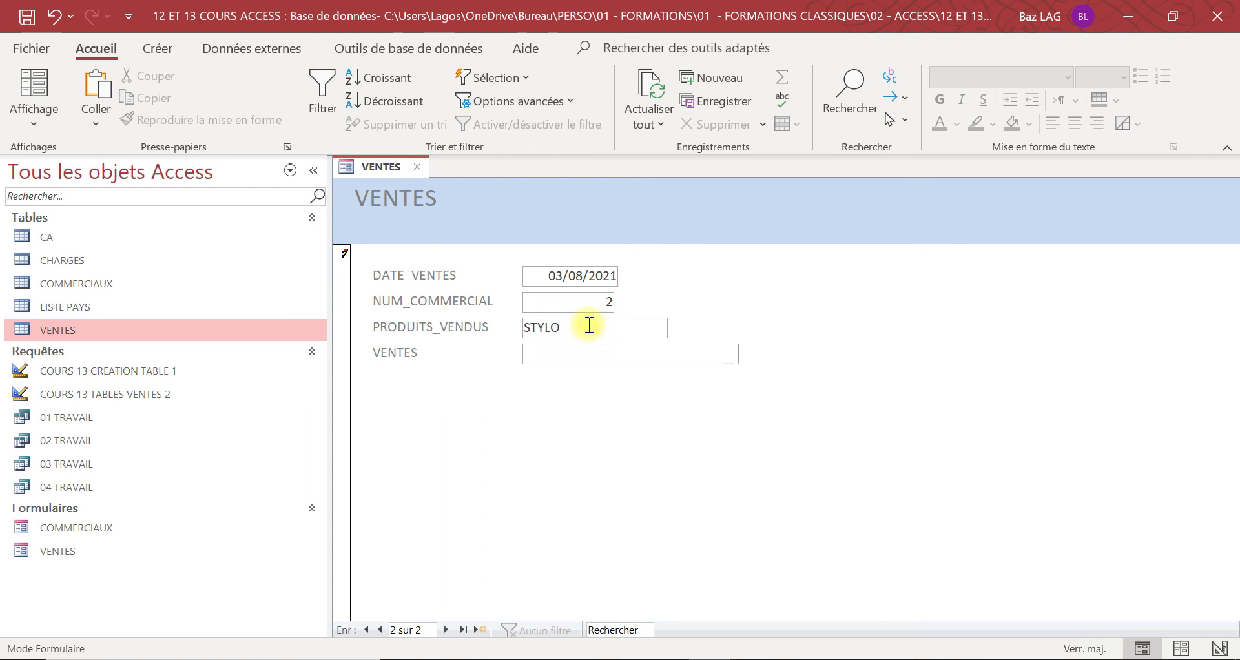
Complete the STYLO record with 100000 as VENTES, save and close the form, and check the record in the VENTES table
text(100000)
key(ctrl+s)
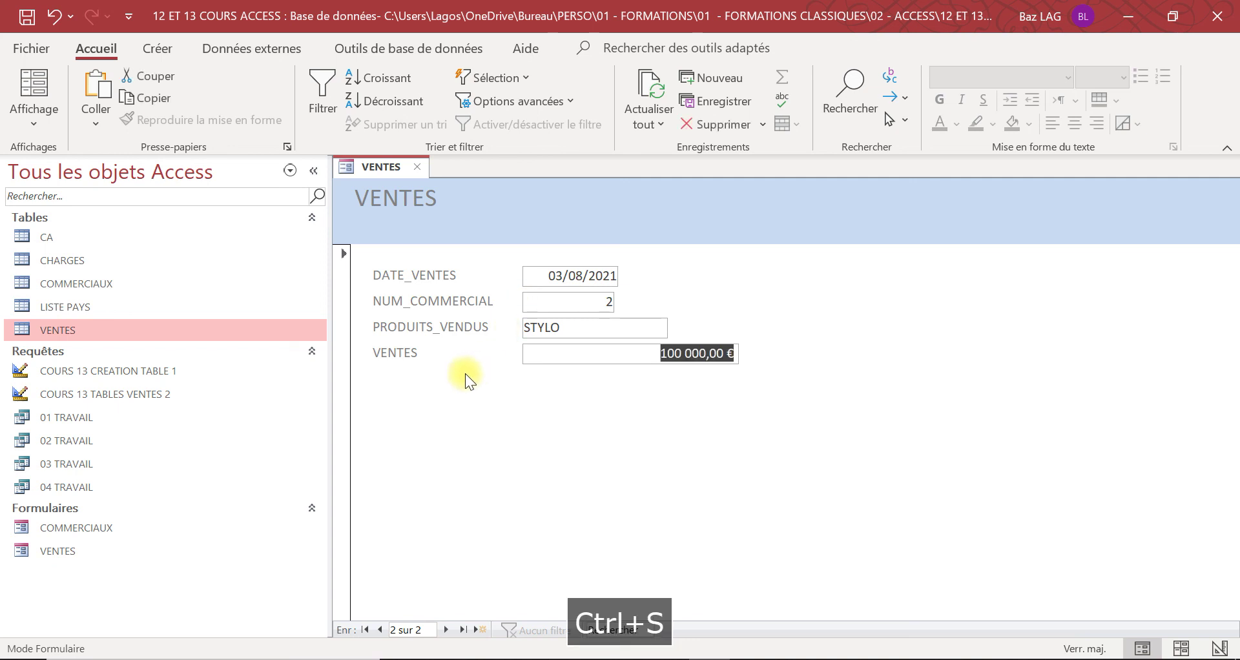
click(418, 166)
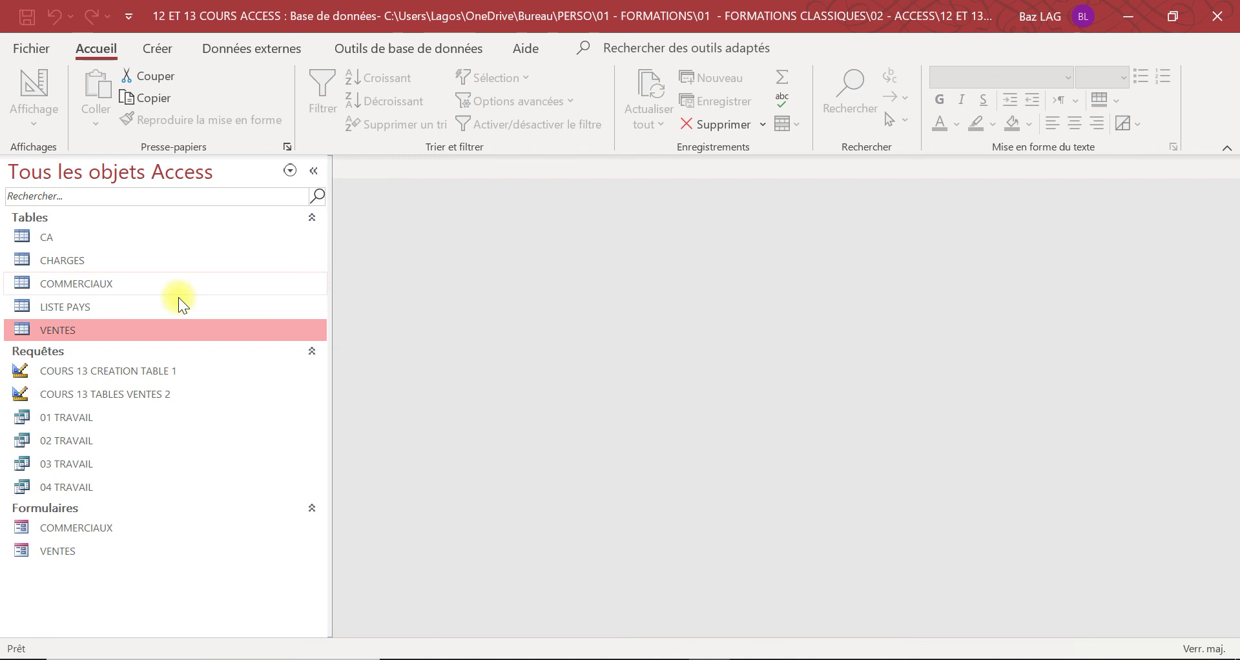
double_click(87, 329)
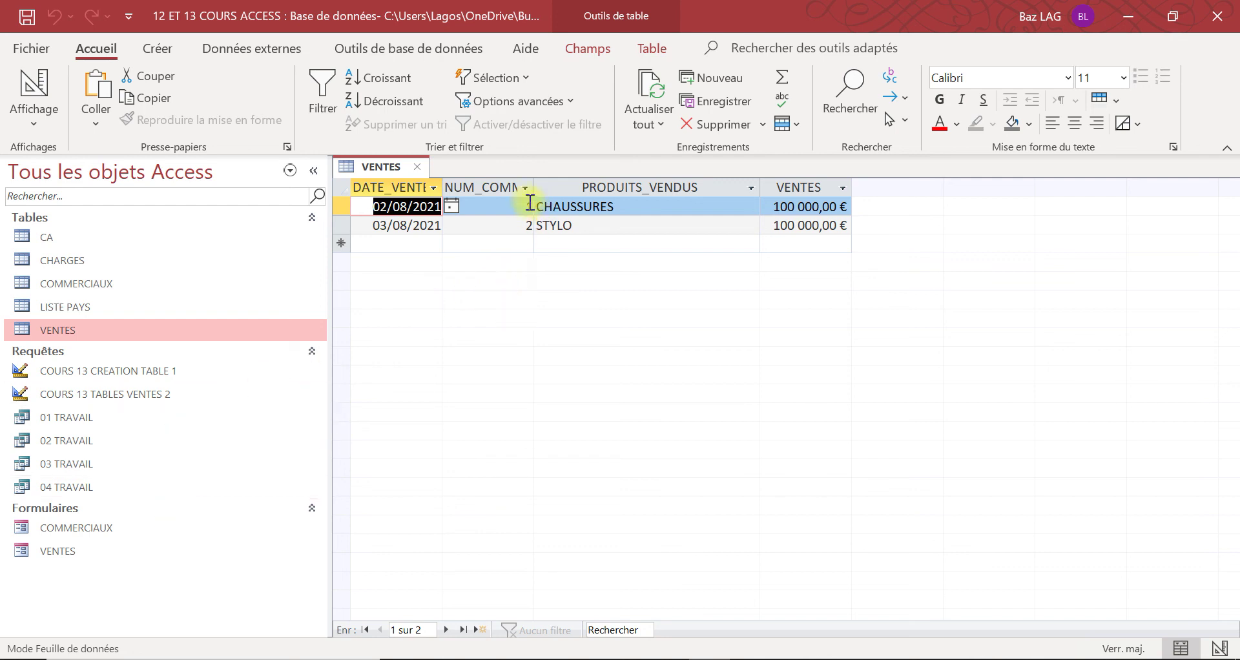
click(417, 167)
Start another new record in the VENTES form with DATE_VENTES 17/08/2021 and NUM_COMMERCIAL 4
double_click(91, 551)
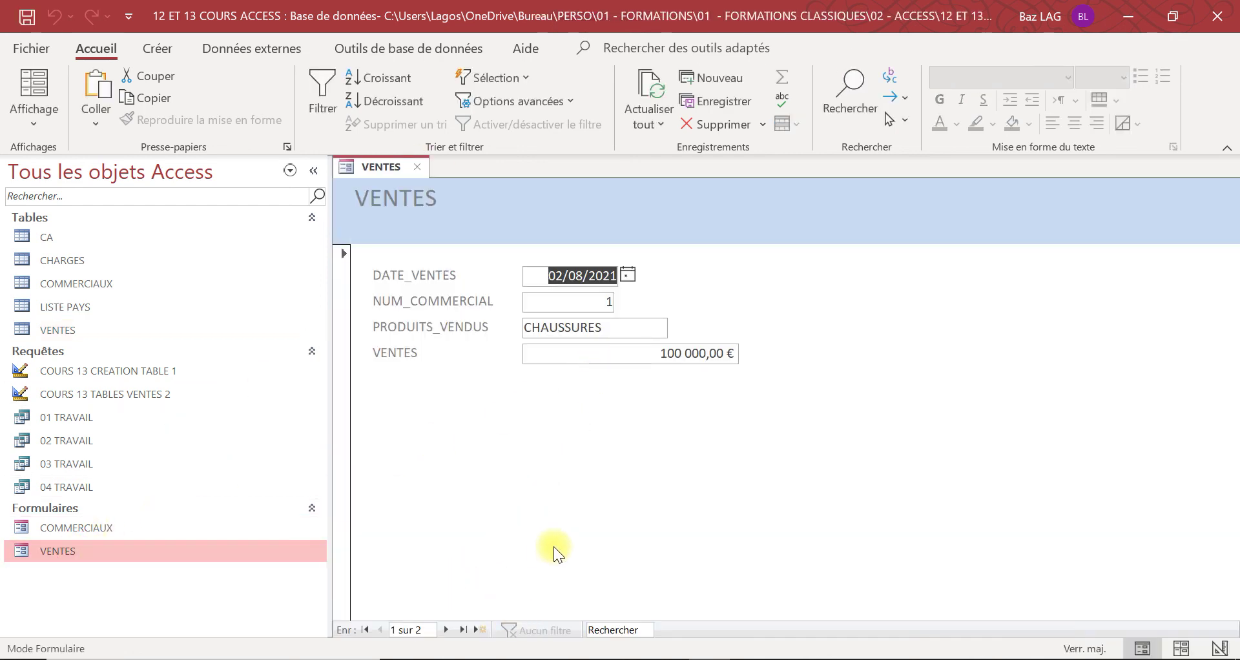
click(481, 627)
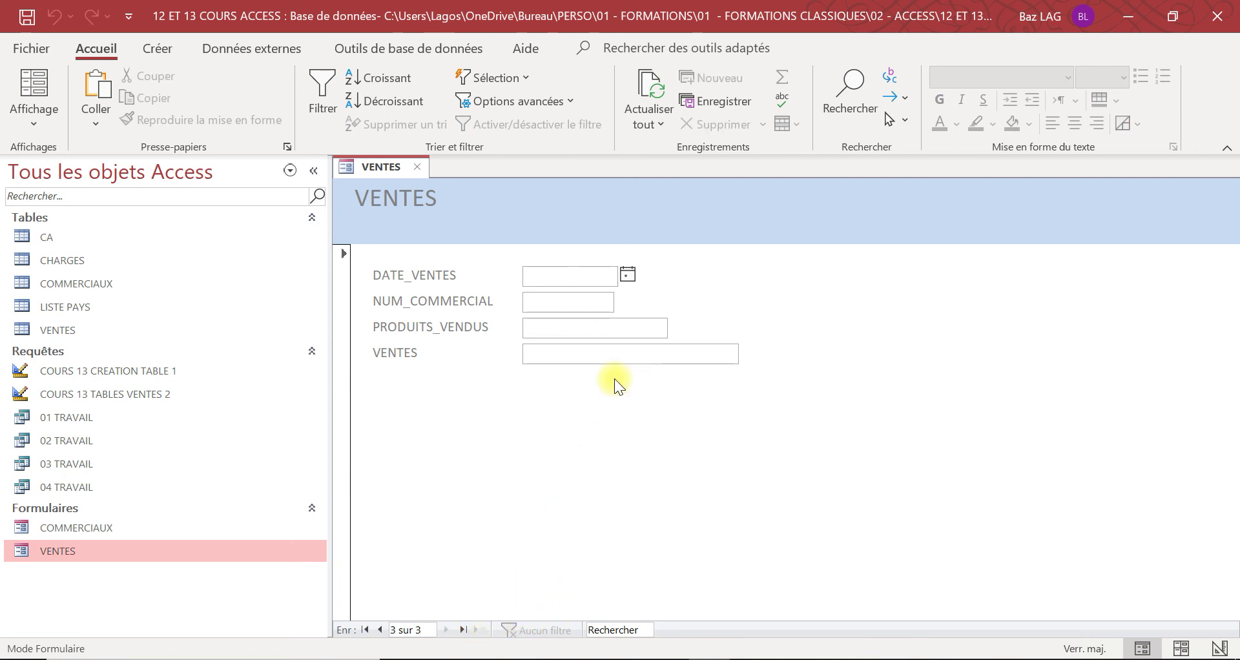
click(627, 274)
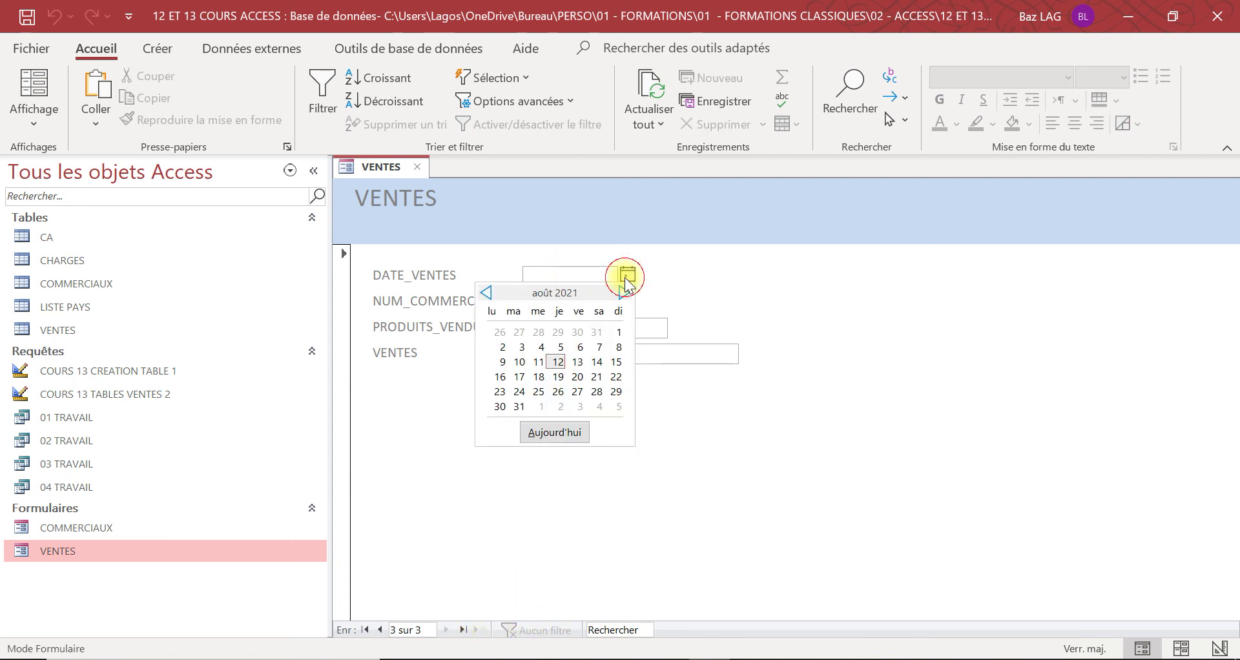
click(520, 379)
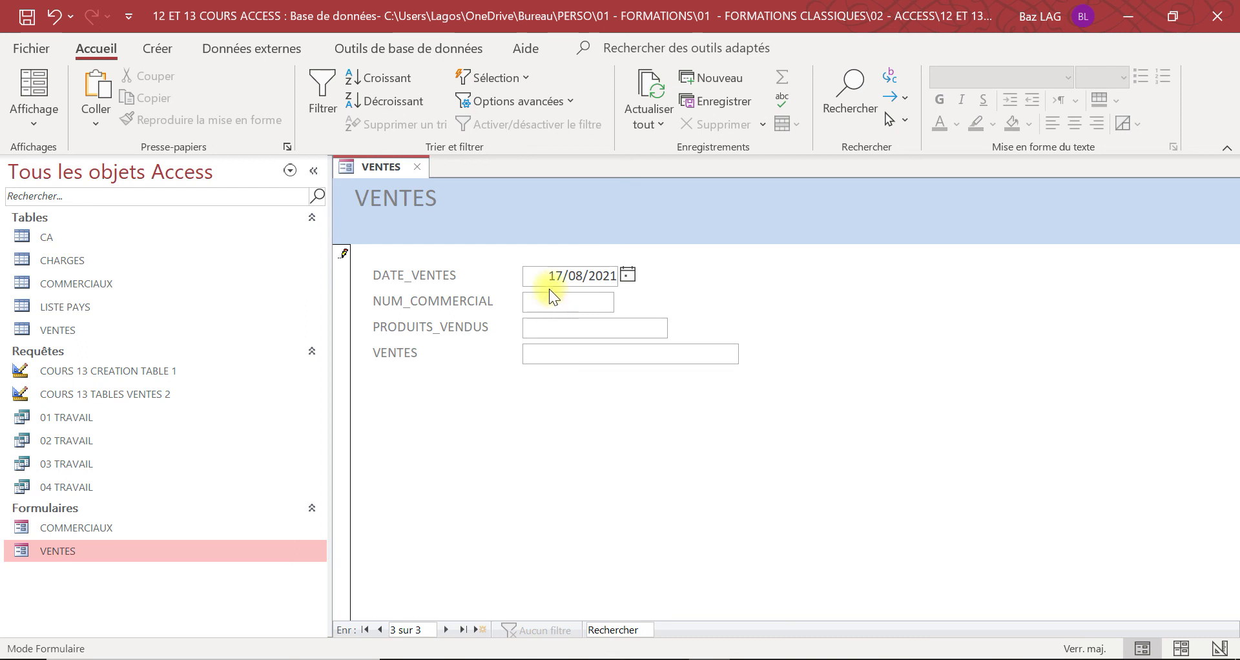
click(548, 304)
text(4)
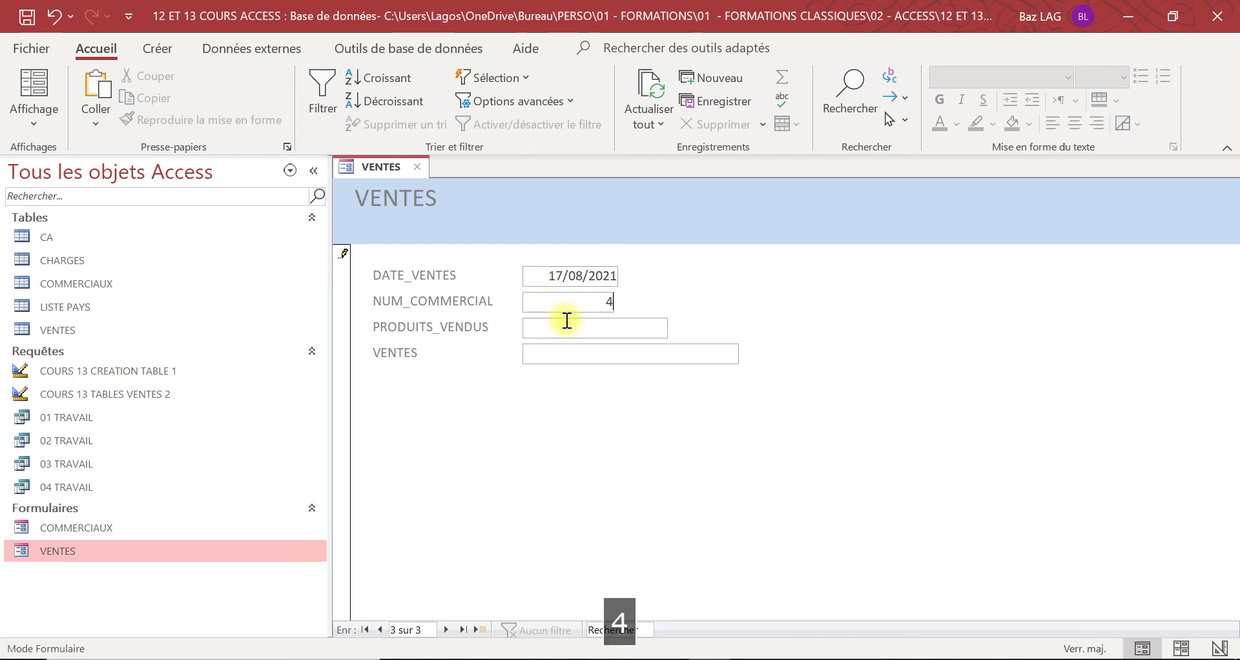
Enter CAHIERS as the product sold and 80000 as VENTES, and save and close the form
click(567, 322)
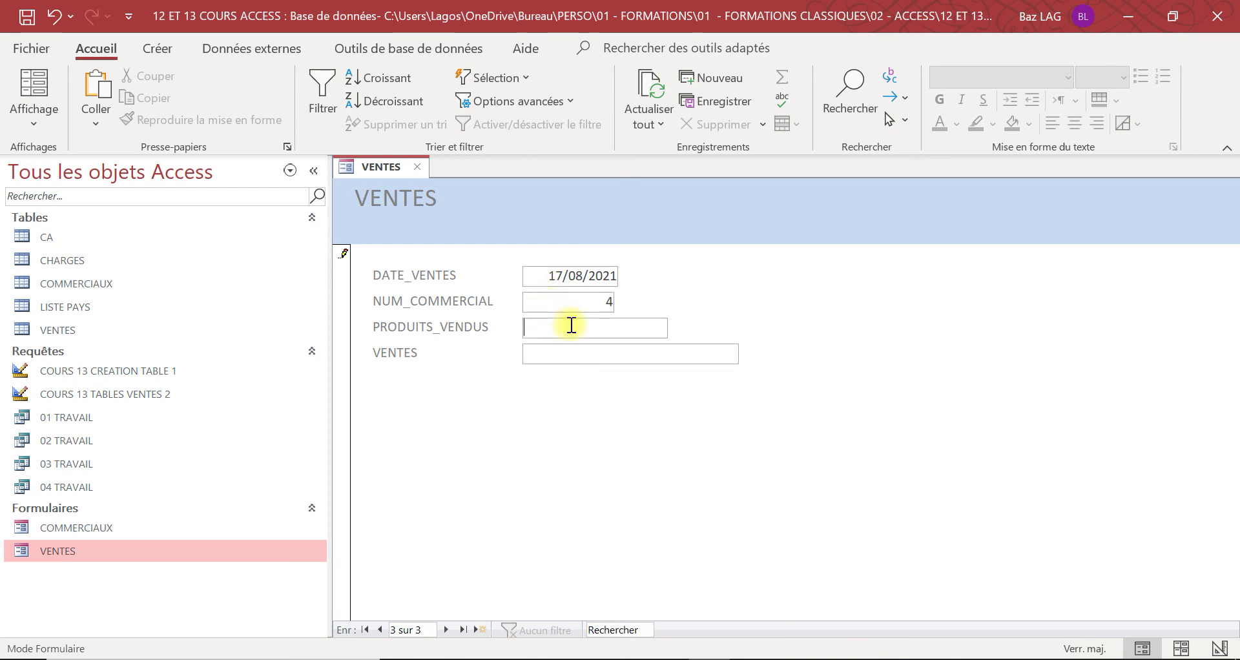
text(CAHIERS)
key(Tab)
text(8)
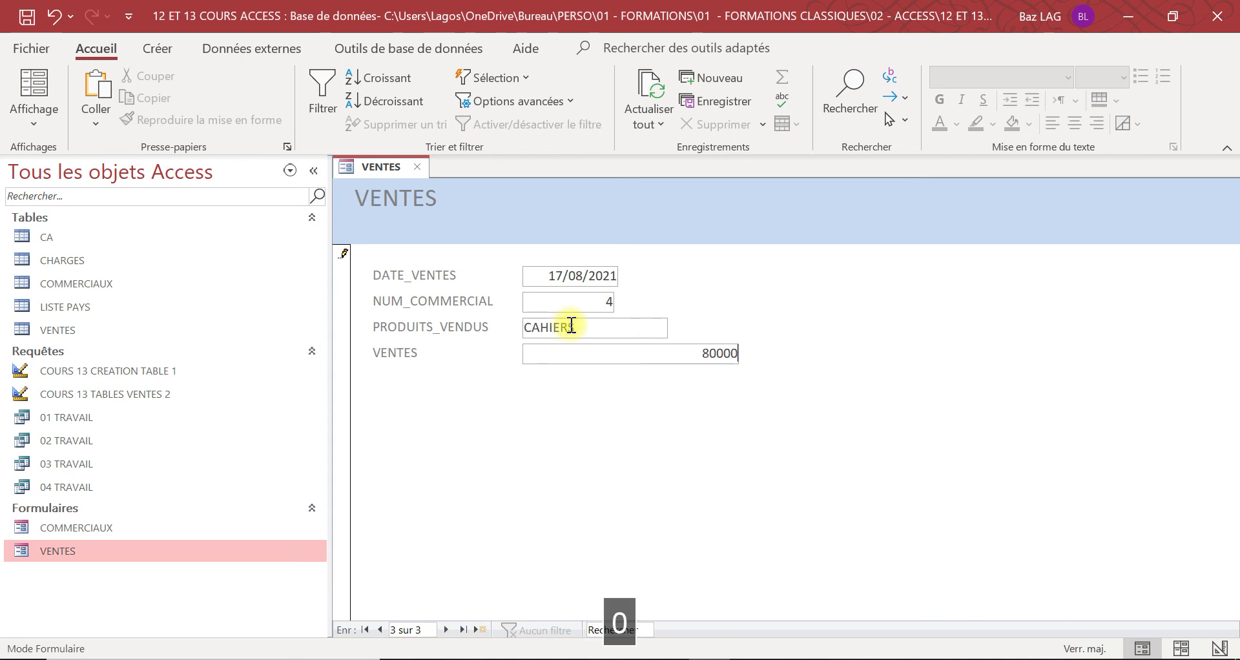
text(0 000)
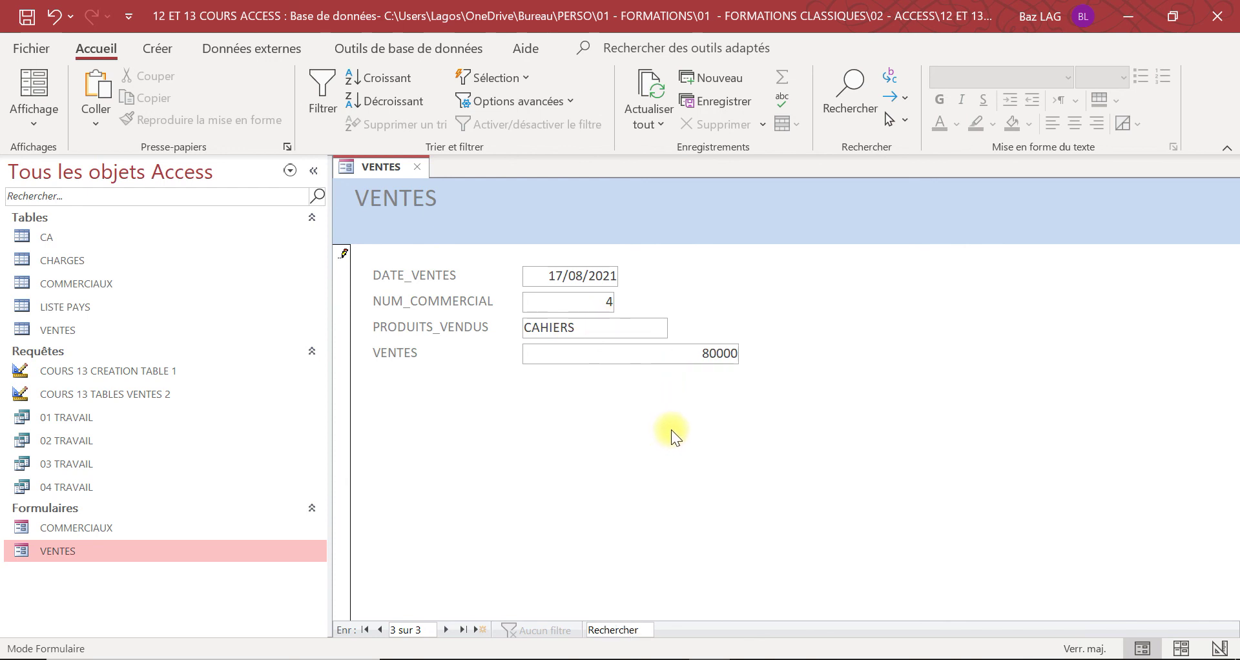
key(ctrl+s)
click(417, 167)
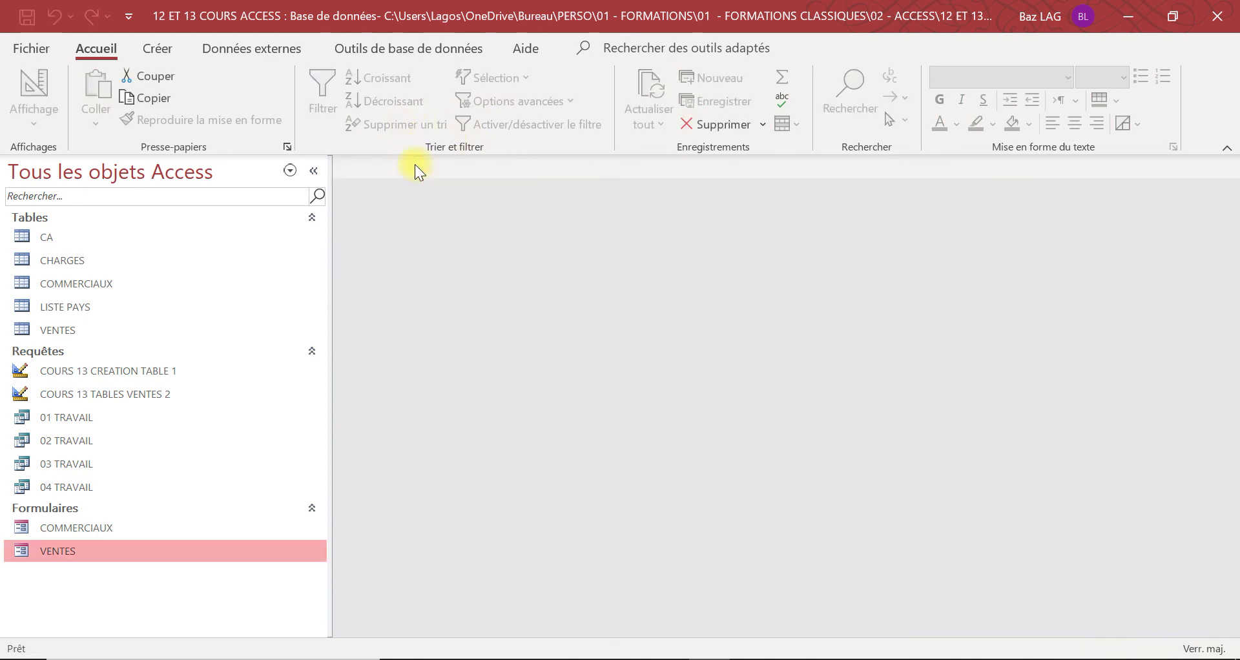
Check the records in the VENTES table, and save and close the table
double_click(91, 329)
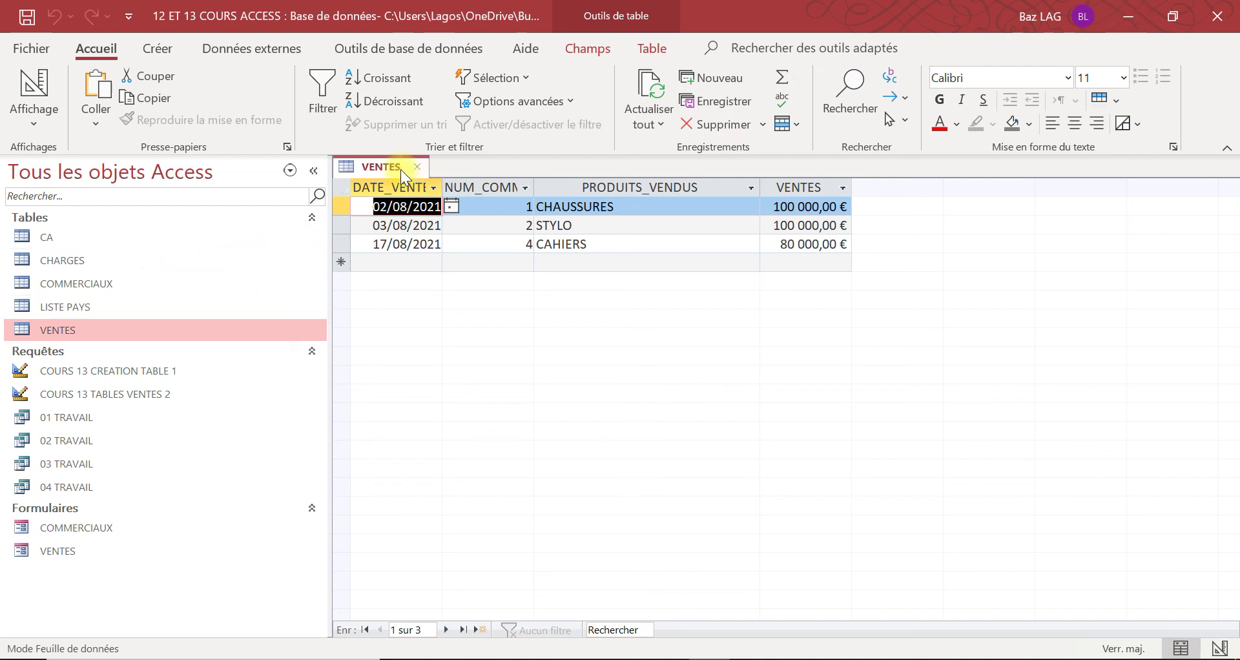
key(ctrl+s)
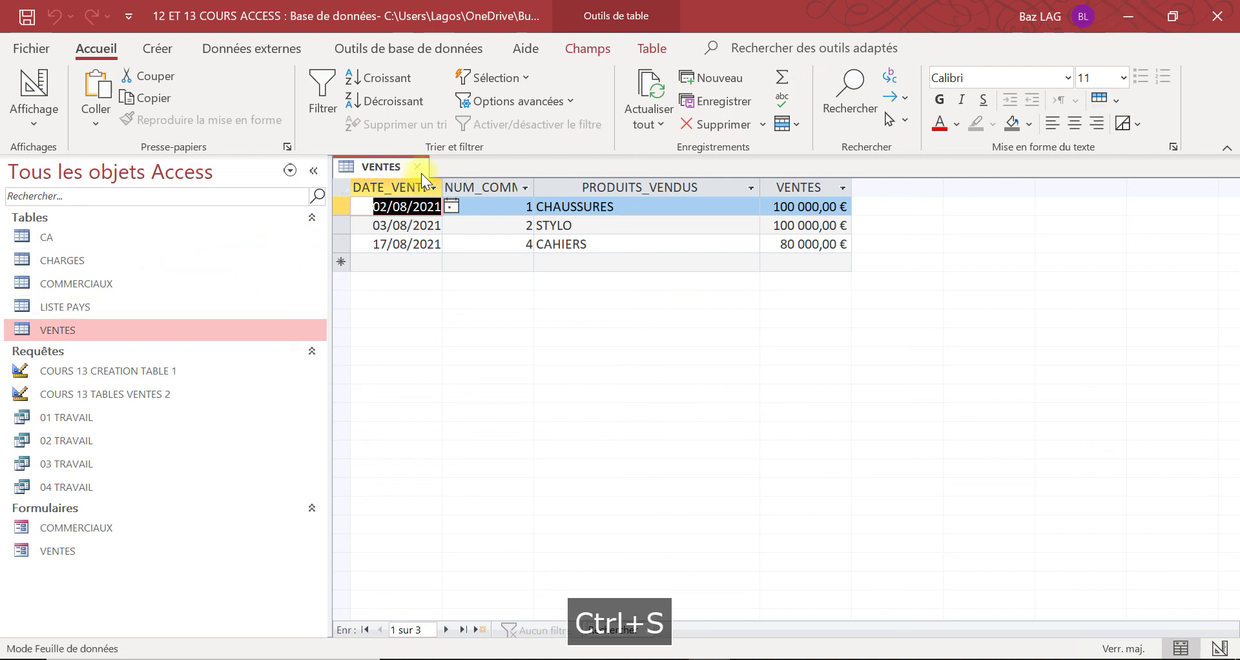
click(418, 167)
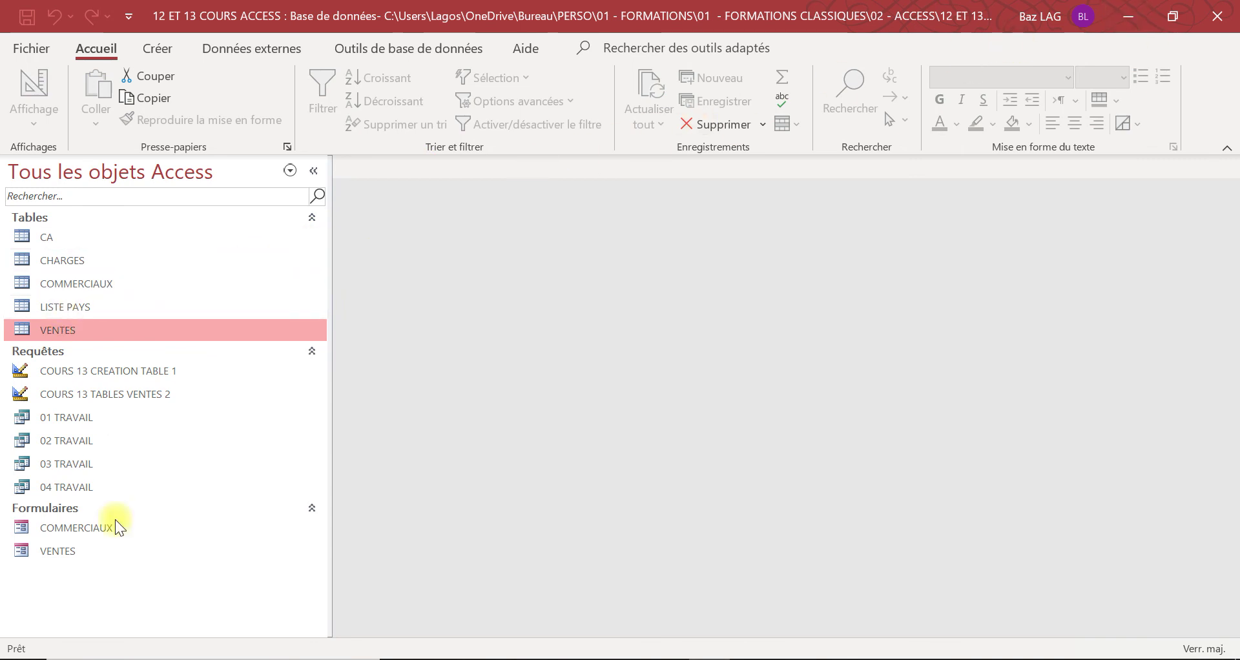
Launch Word with a blank document and discard the recovered files
click(123, 659)
text(WORD)
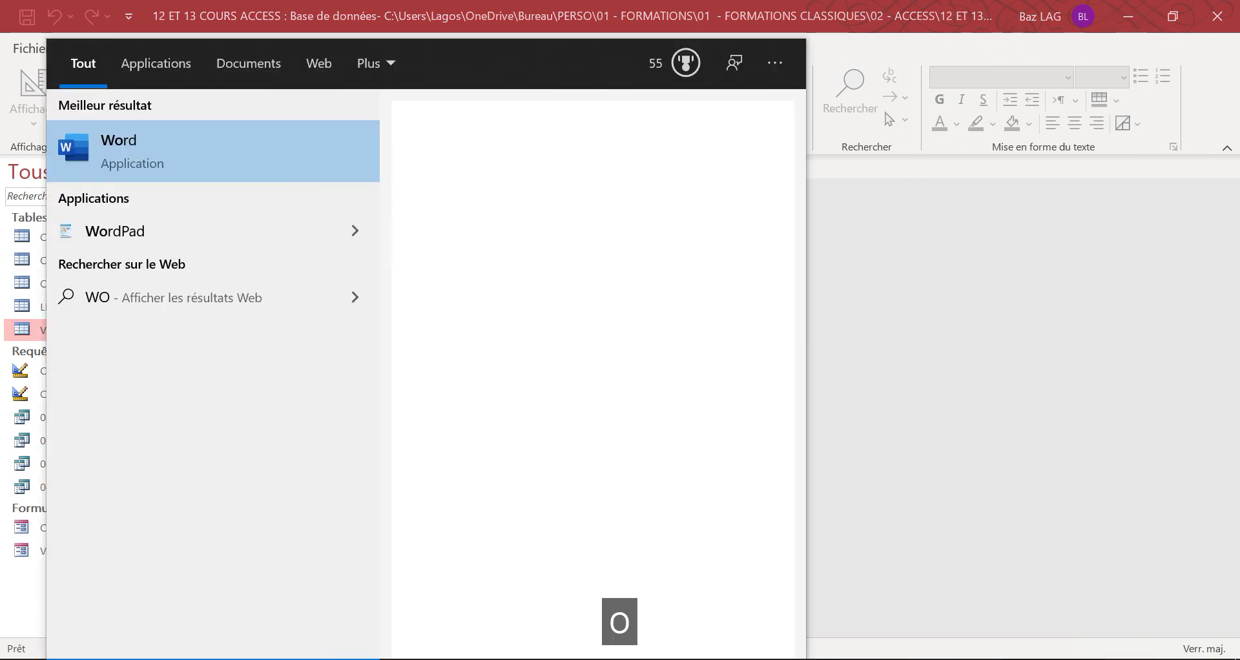
click(161, 139)
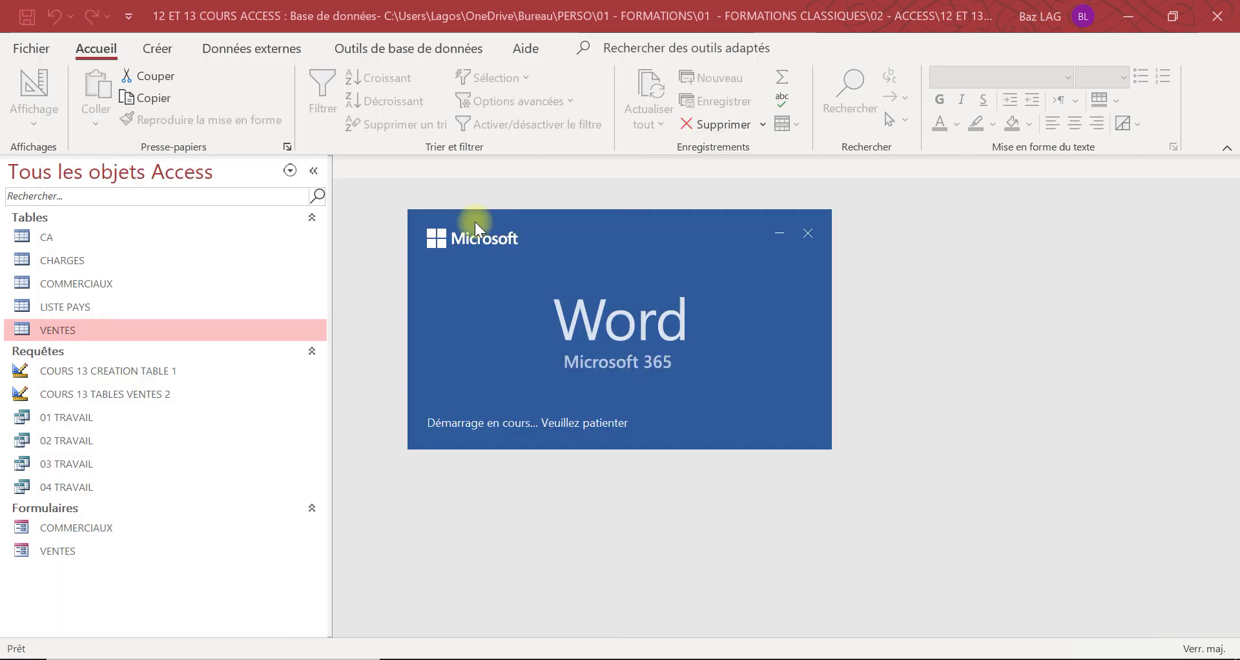
click(271, 159)
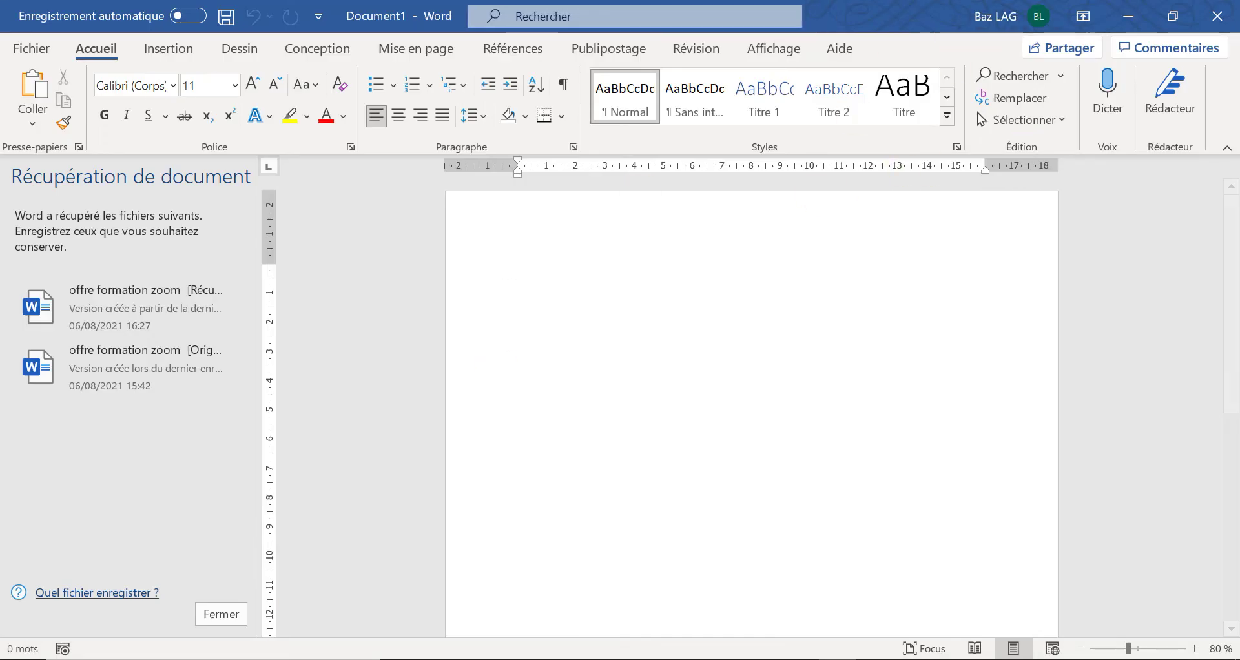
click(238, 617)
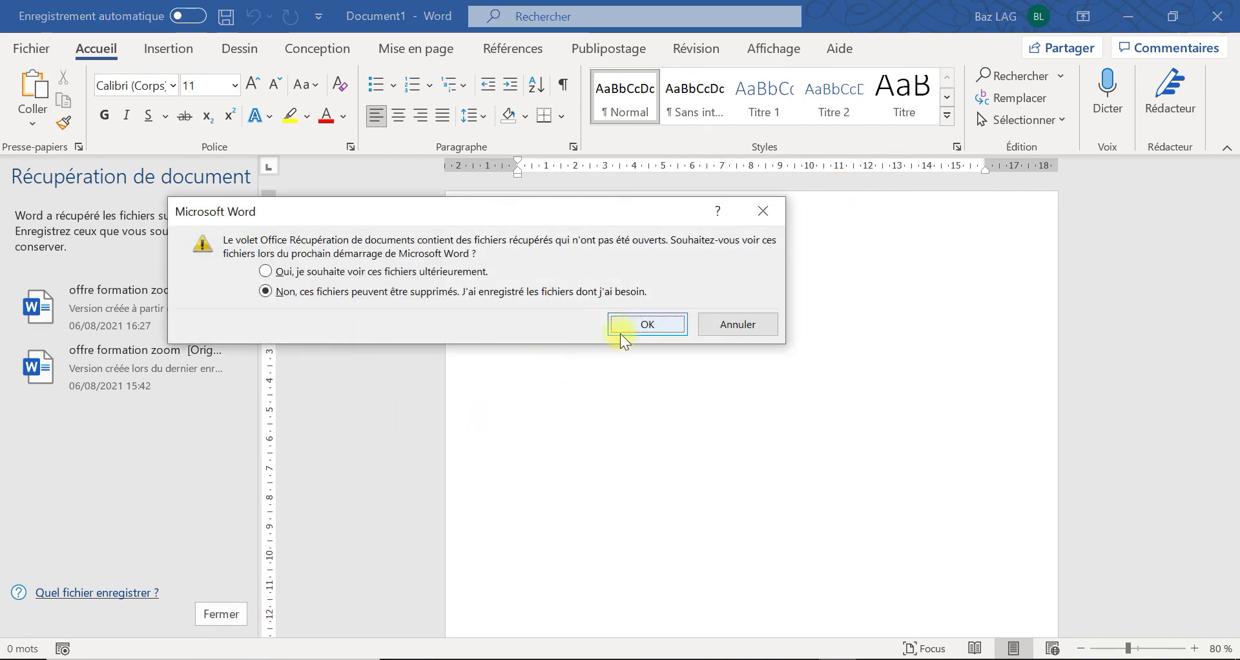
click(635, 321)
Copy the SQL code of the Access query COURS 13 CREATION TABLE 1 into the blank Word document and close the query
click(1128, 16)
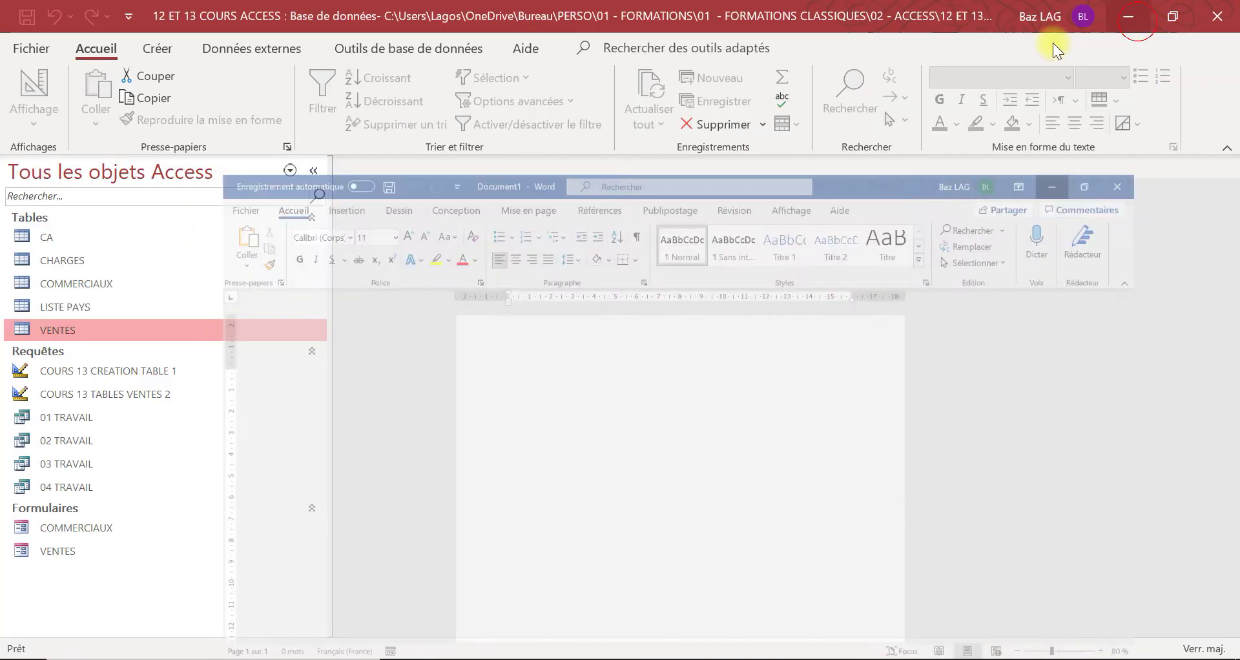
click(75, 370)
right_click(78, 369)
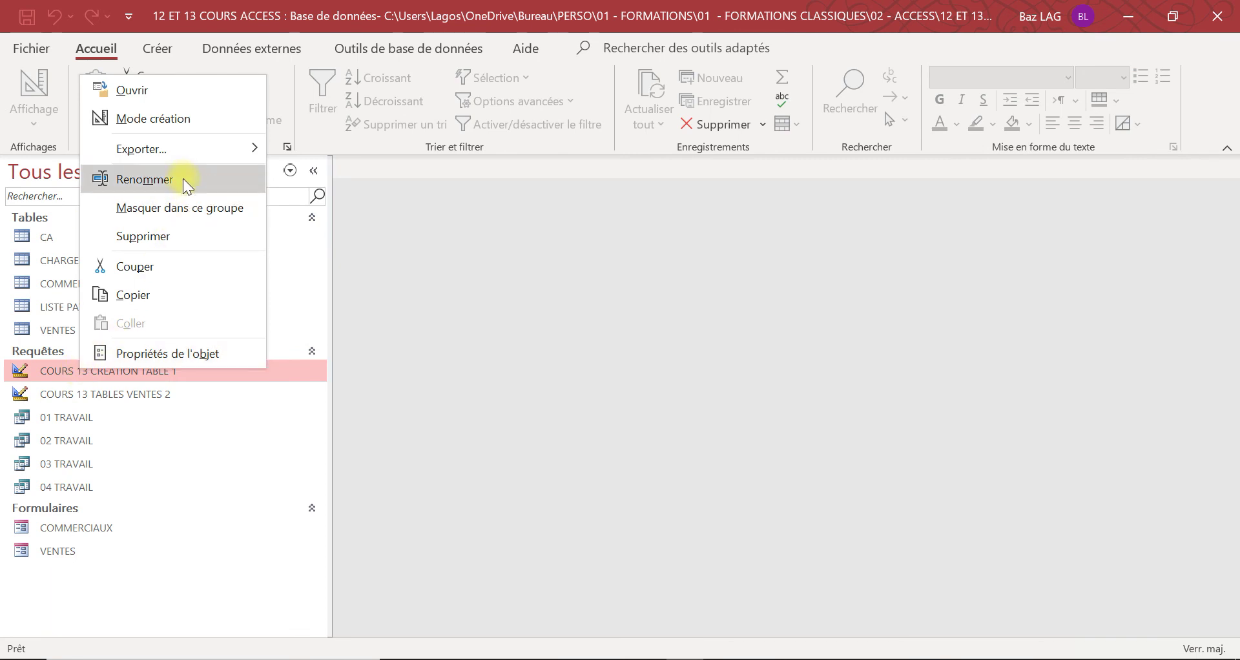
click(165, 120)
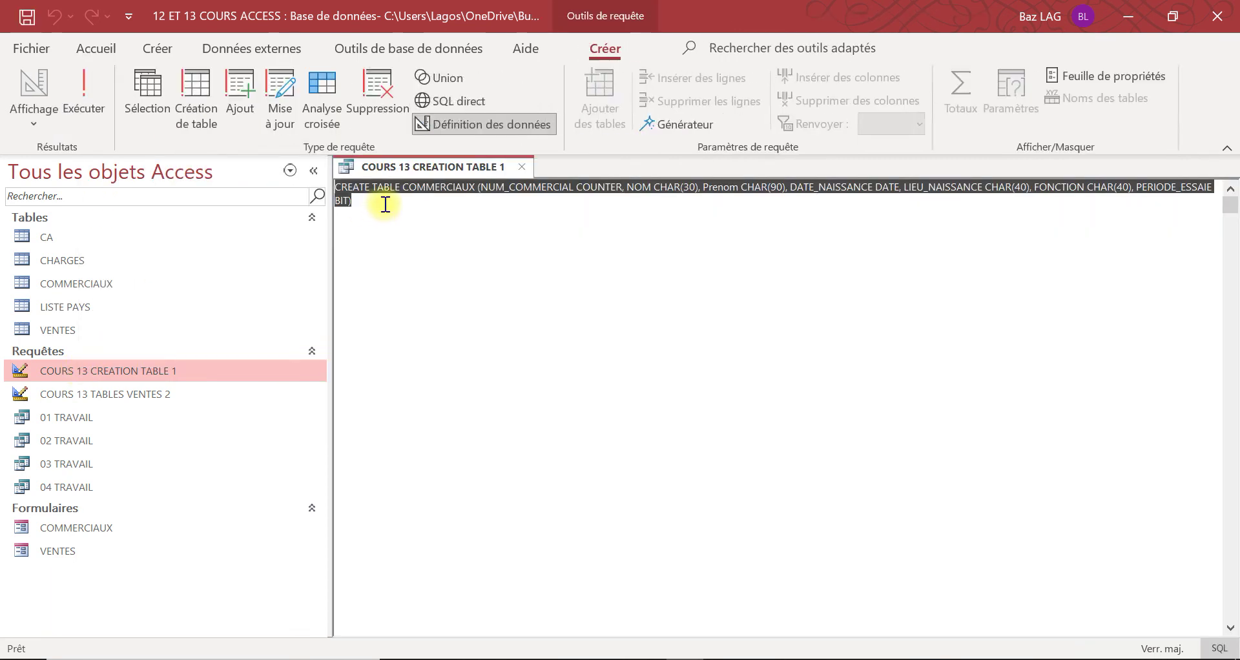
key(ctrl+c)
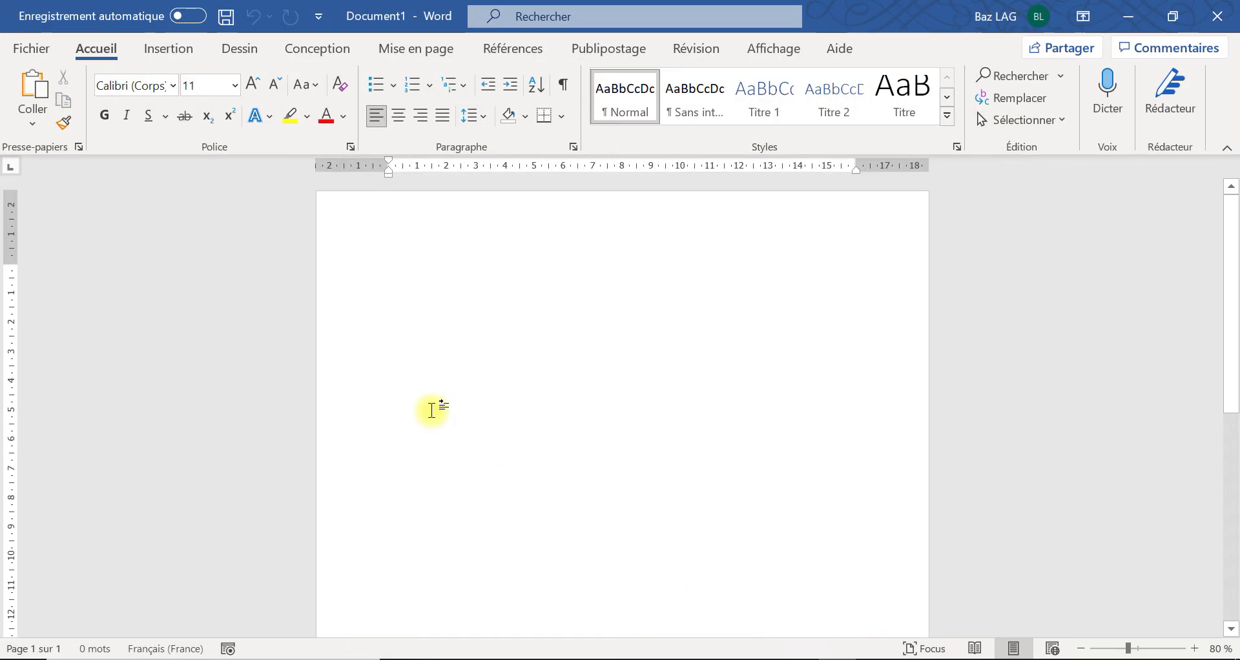
key(ctrl+v)
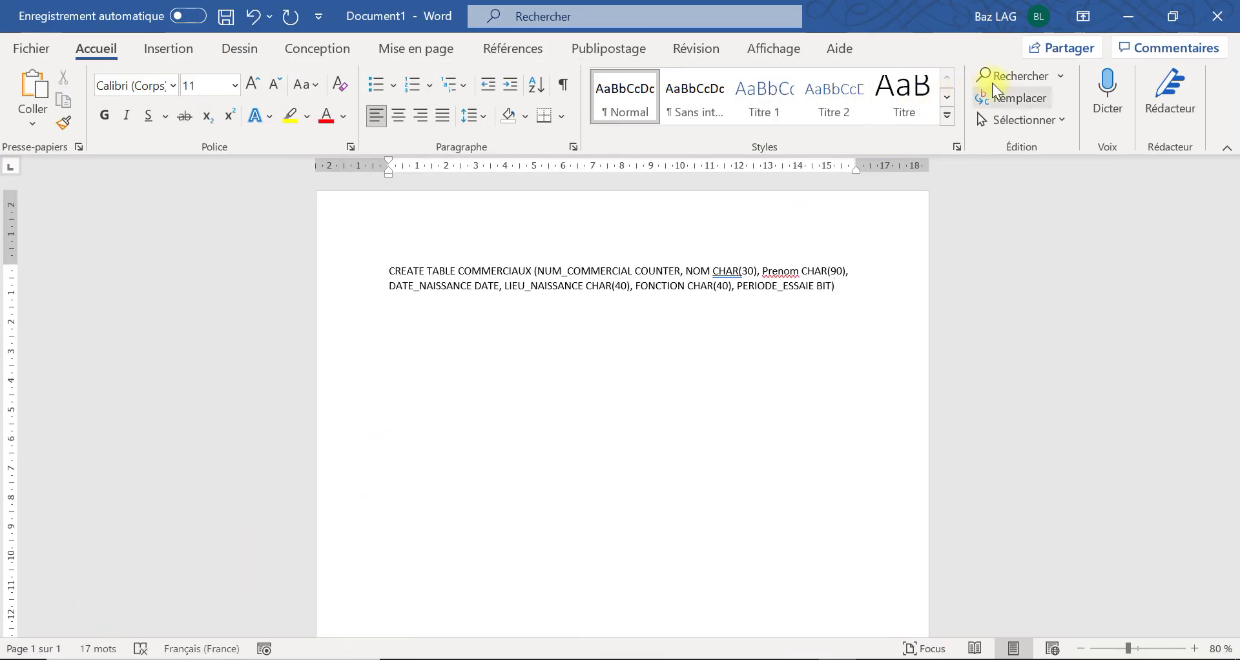
click(1131, 17)
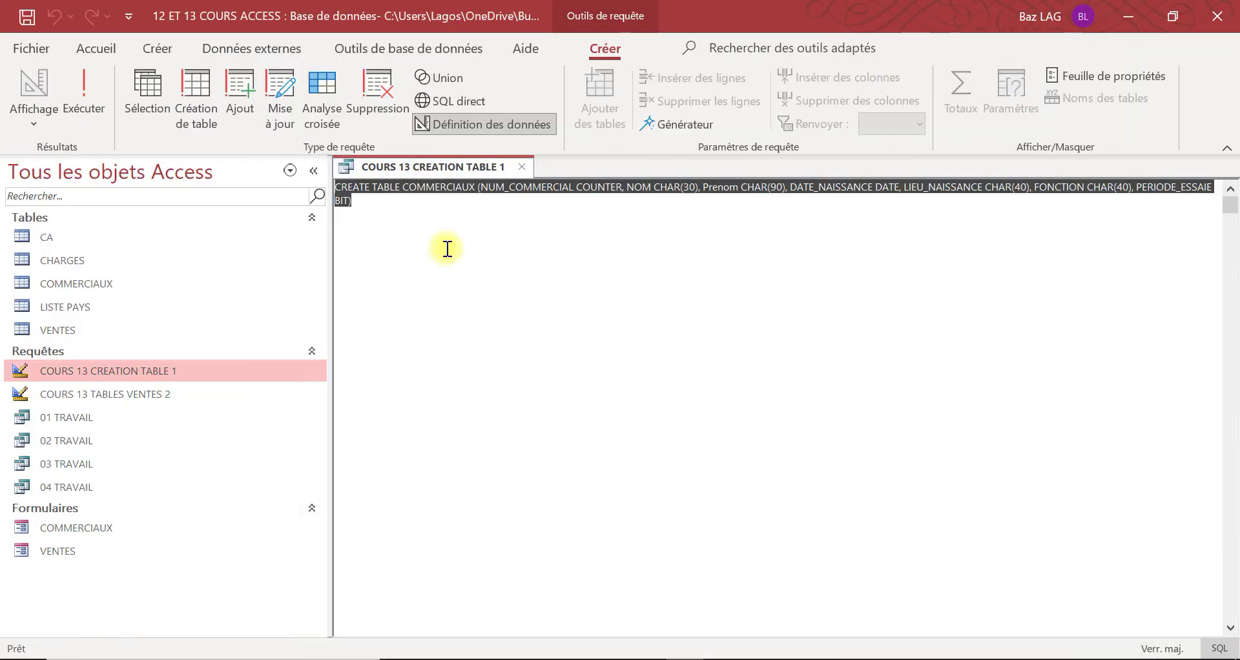
click(524, 168)
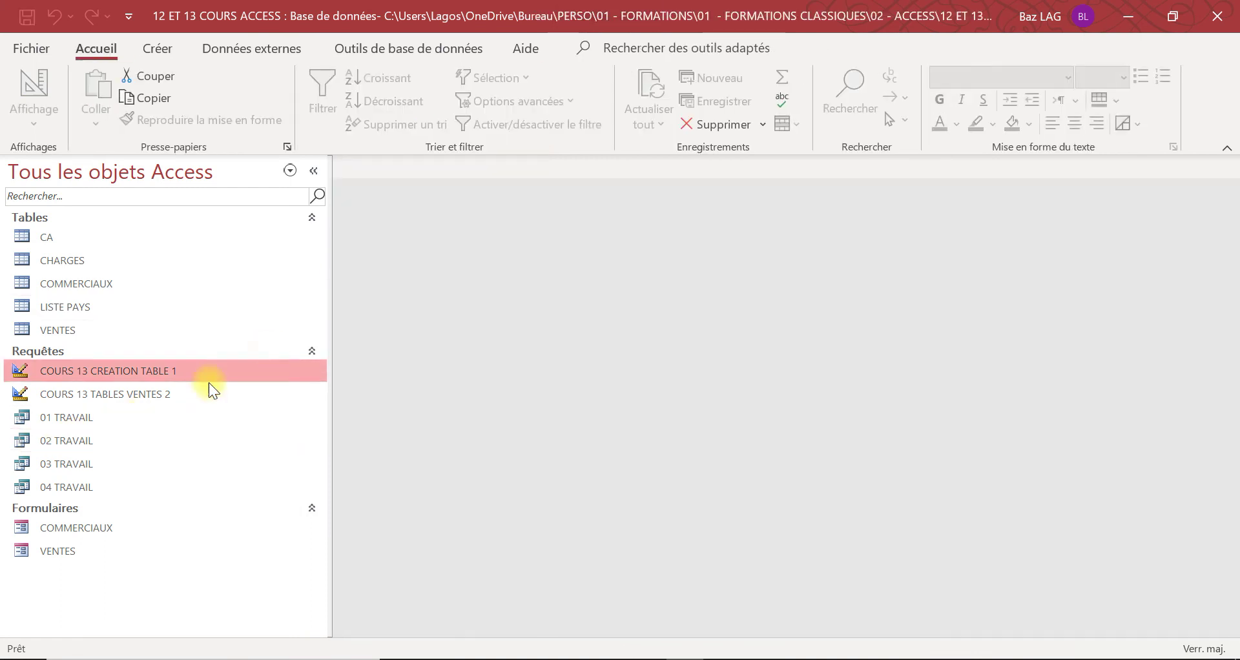
Copy the SQL code of COURS 13 TABLES VENTES 2 into the Word document, spaced below the COMMERCIAUX code, and close the query
click(176, 394)
right_click(177, 395)
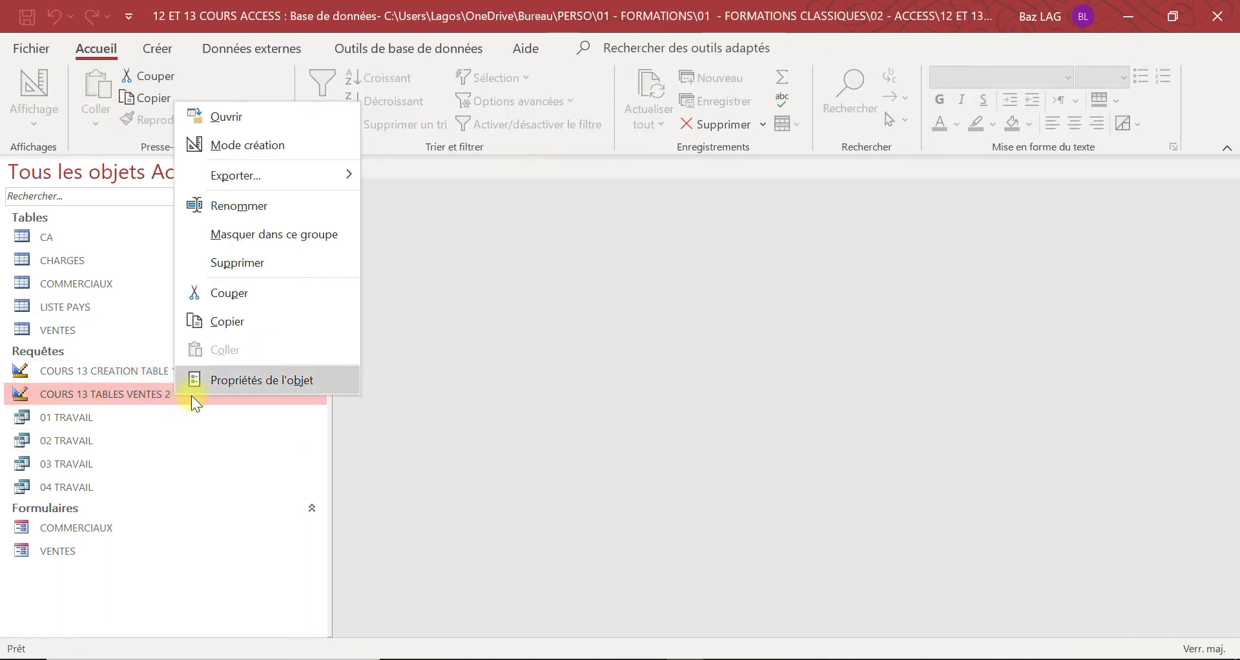
click(304, 157)
key(ctrl+c)
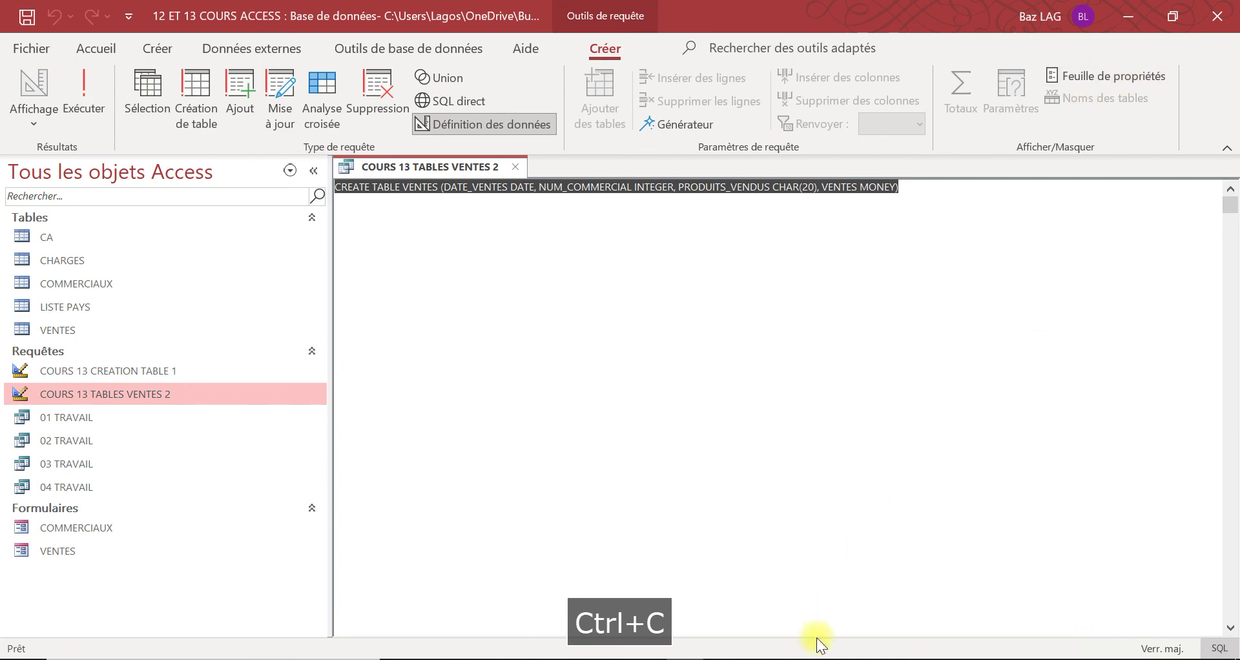
click(833, 659)
key(Return)
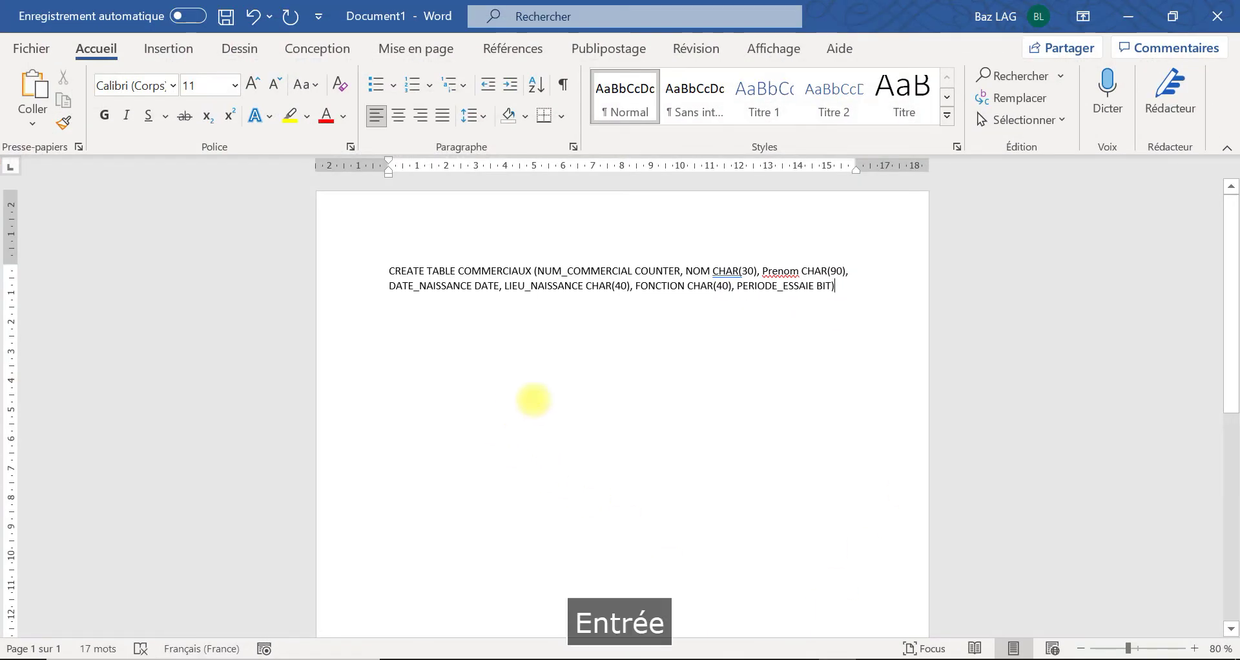
key(Return)
key(Return)
key(ctrl+v)
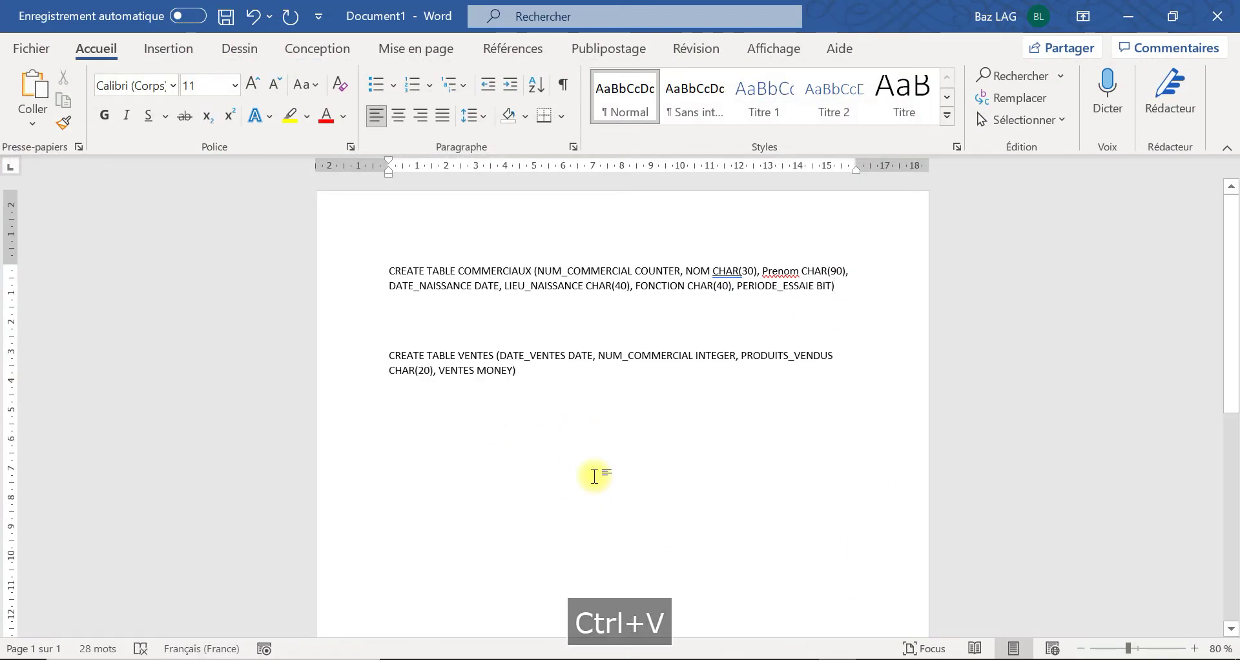
click(1128, 16)
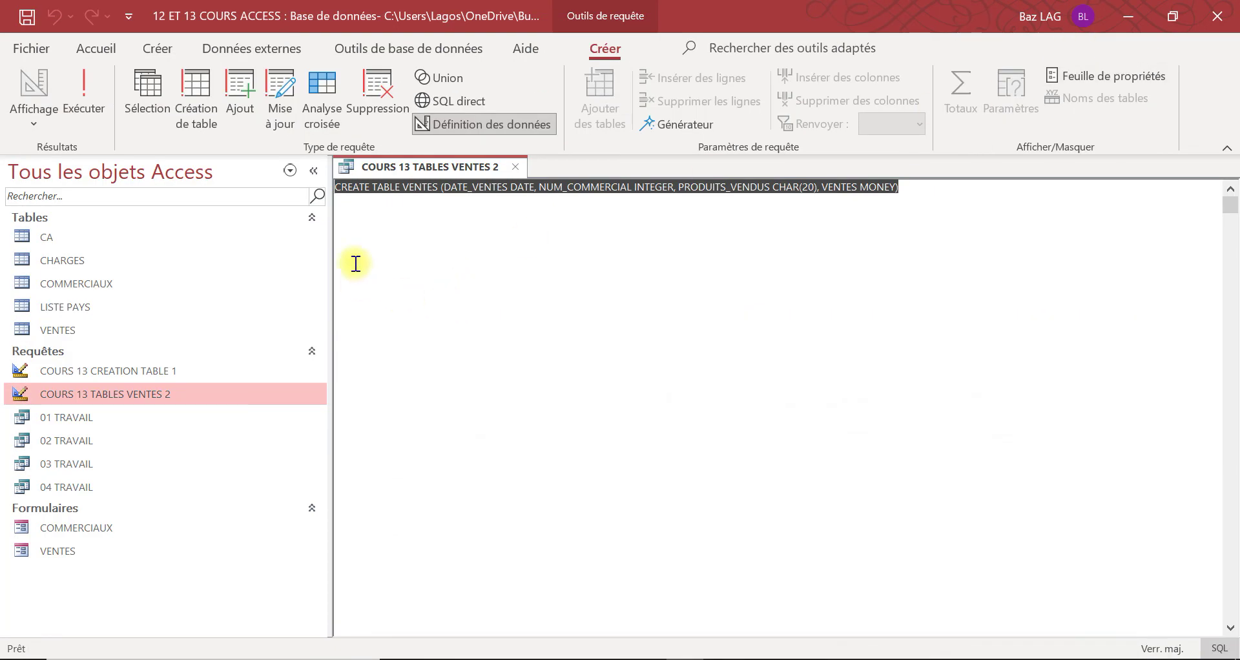
click(516, 166)
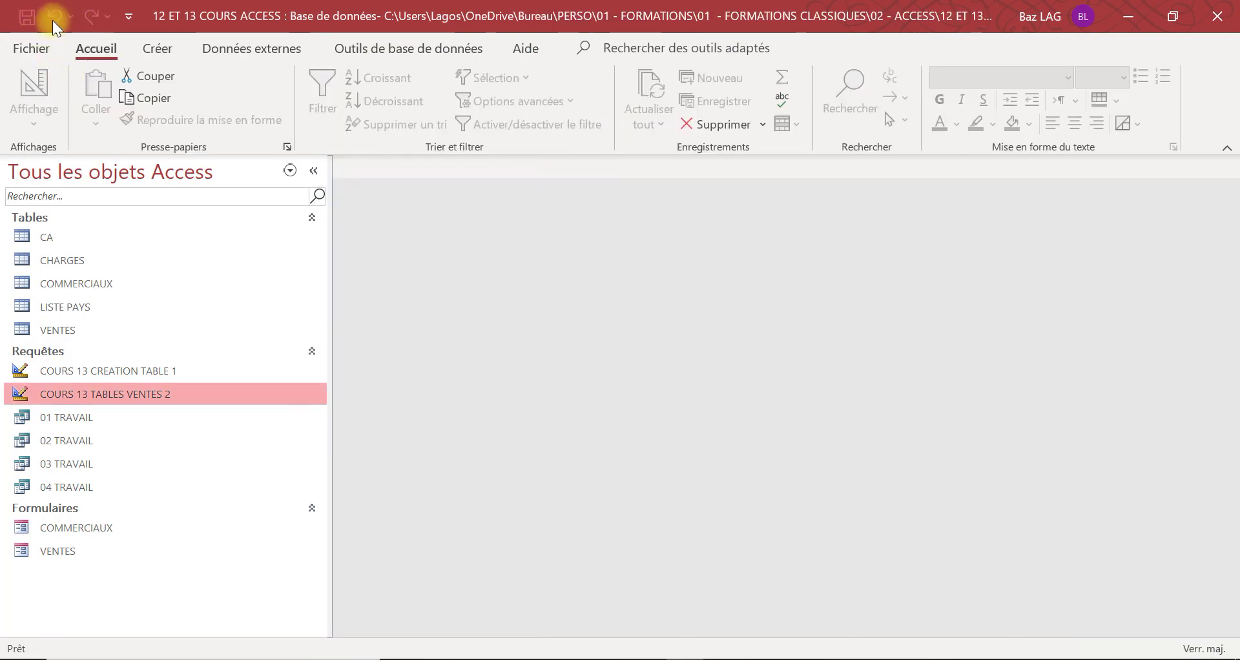
Close Access and the browser, and switch to the 02 - ACCESS folder in File Explorer
click(1218, 16)
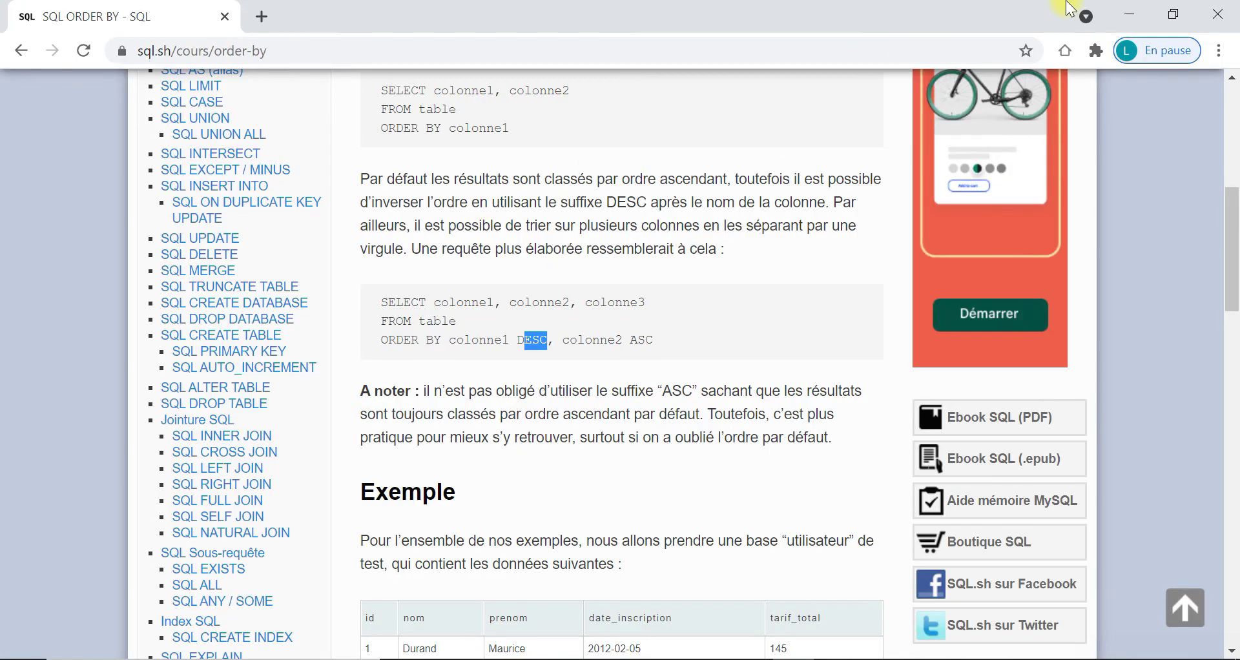
click(1224, 9)
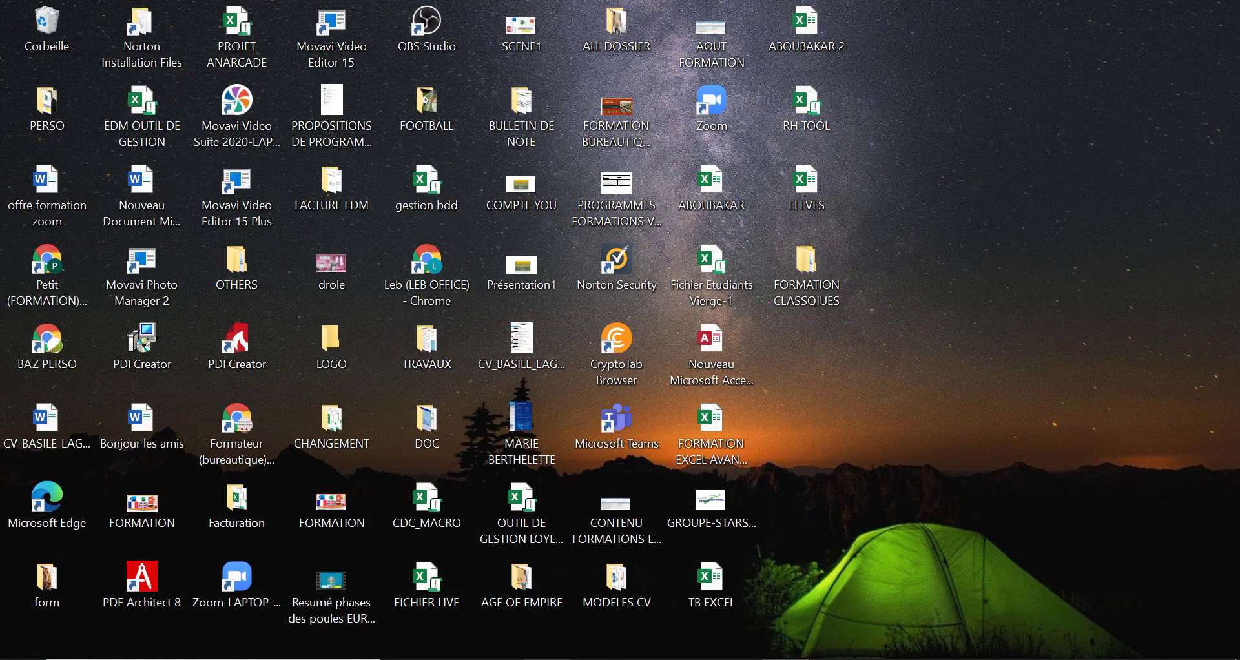
mouse_move(502, 657)
click(589, 579)
click(368, 589)
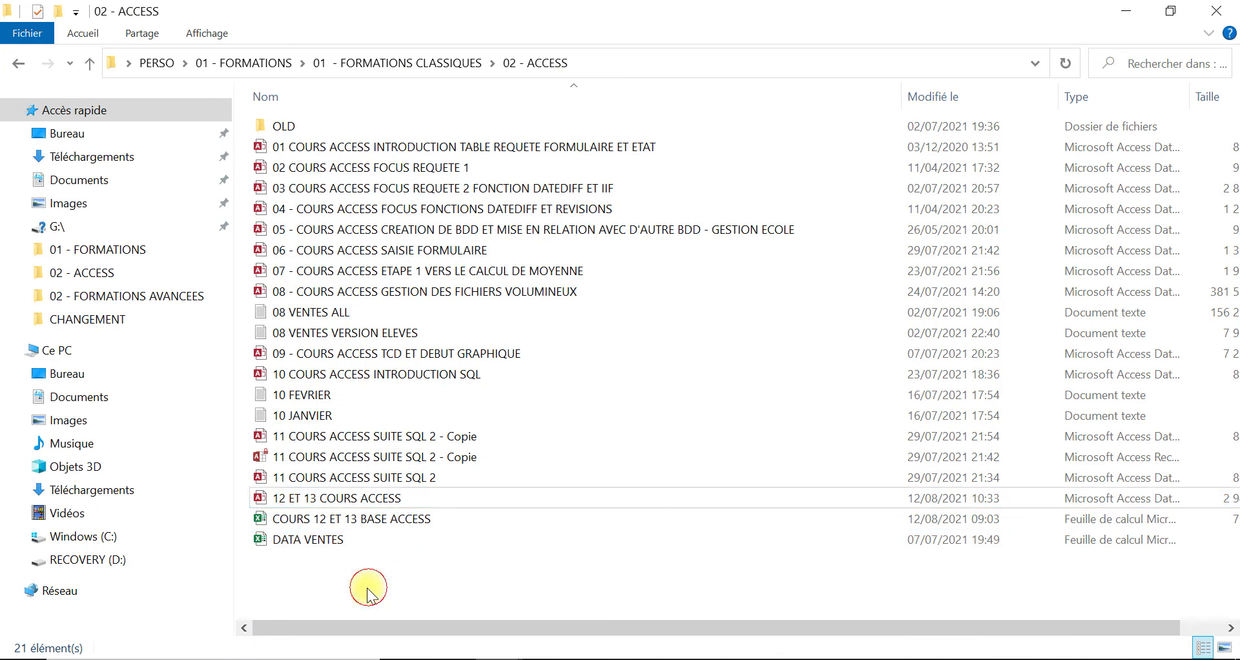
Create a new Microsoft Access database named FICHER TEST in the 02 - ACCESS folder
right_click(347, 579)
mouse_move(429, 535)
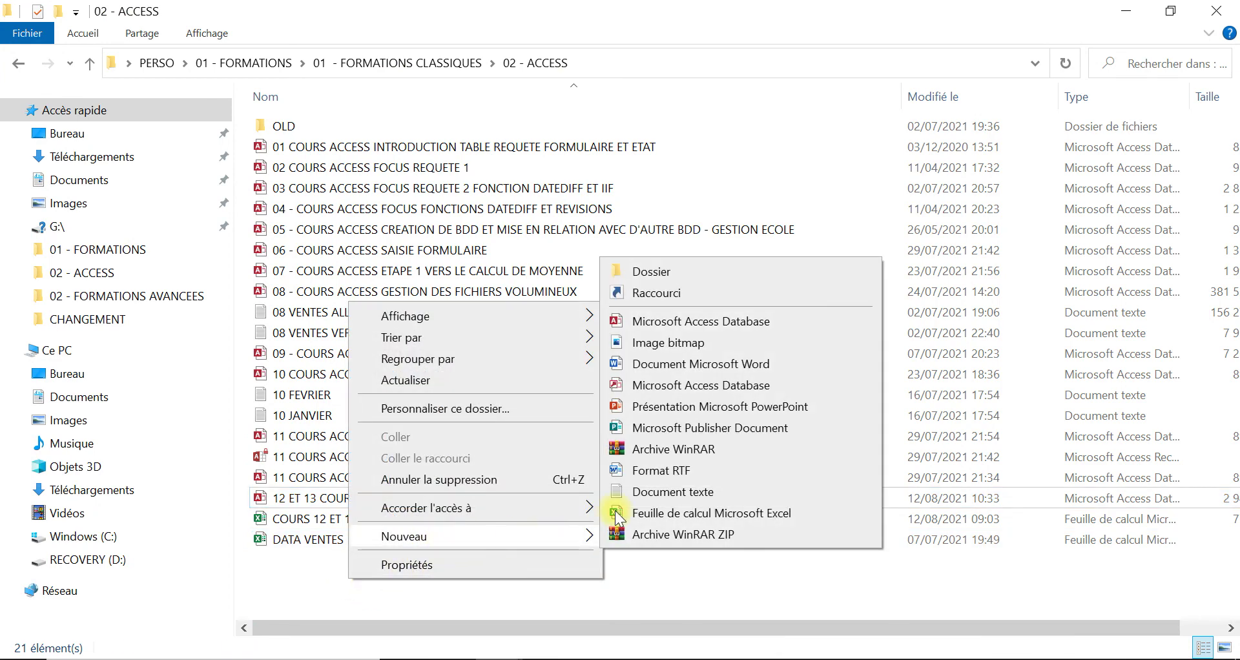
click(678, 321)
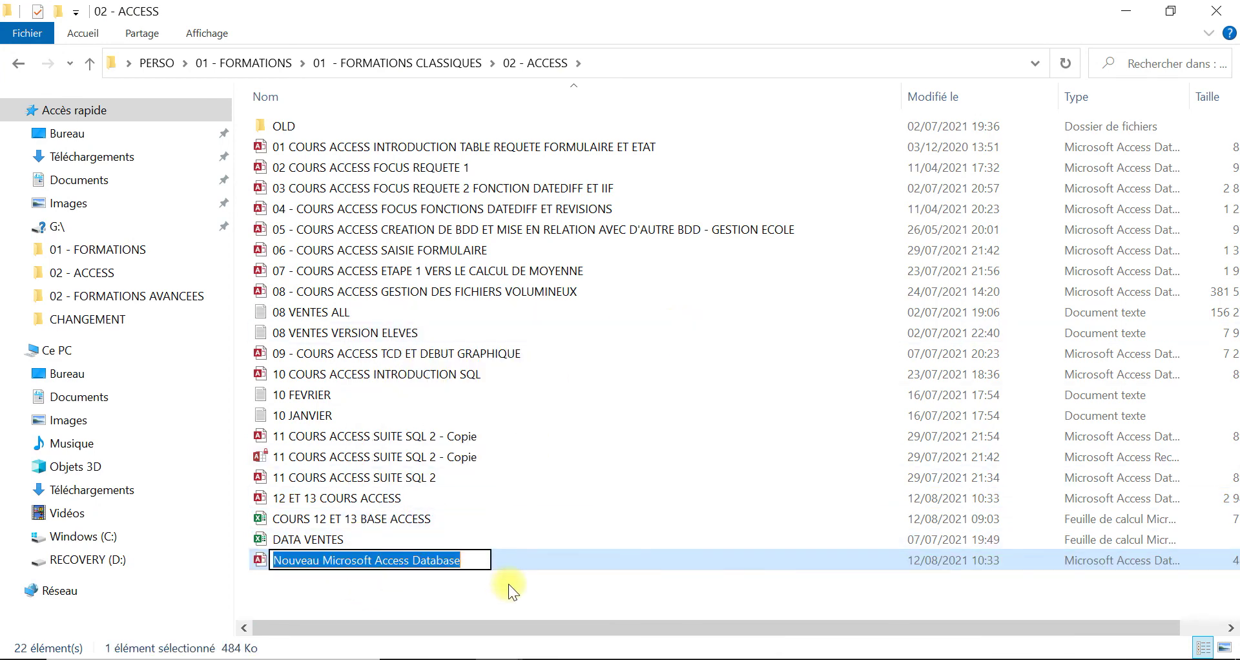
text(F)
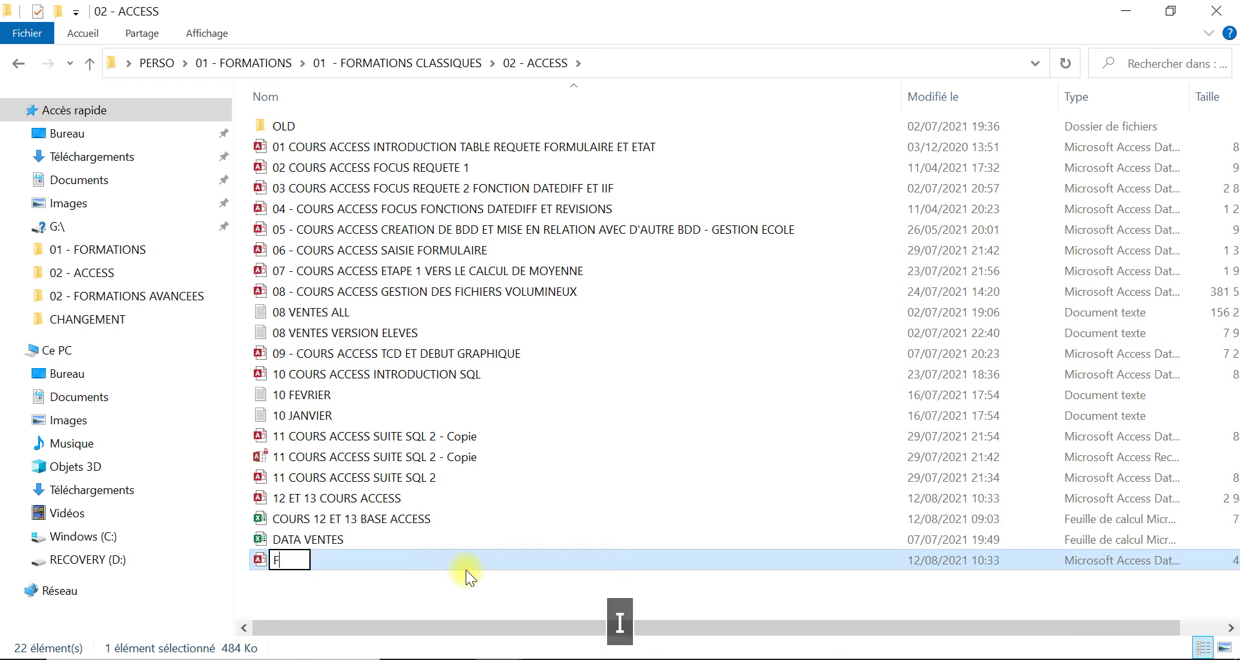
text(ICHER TST)
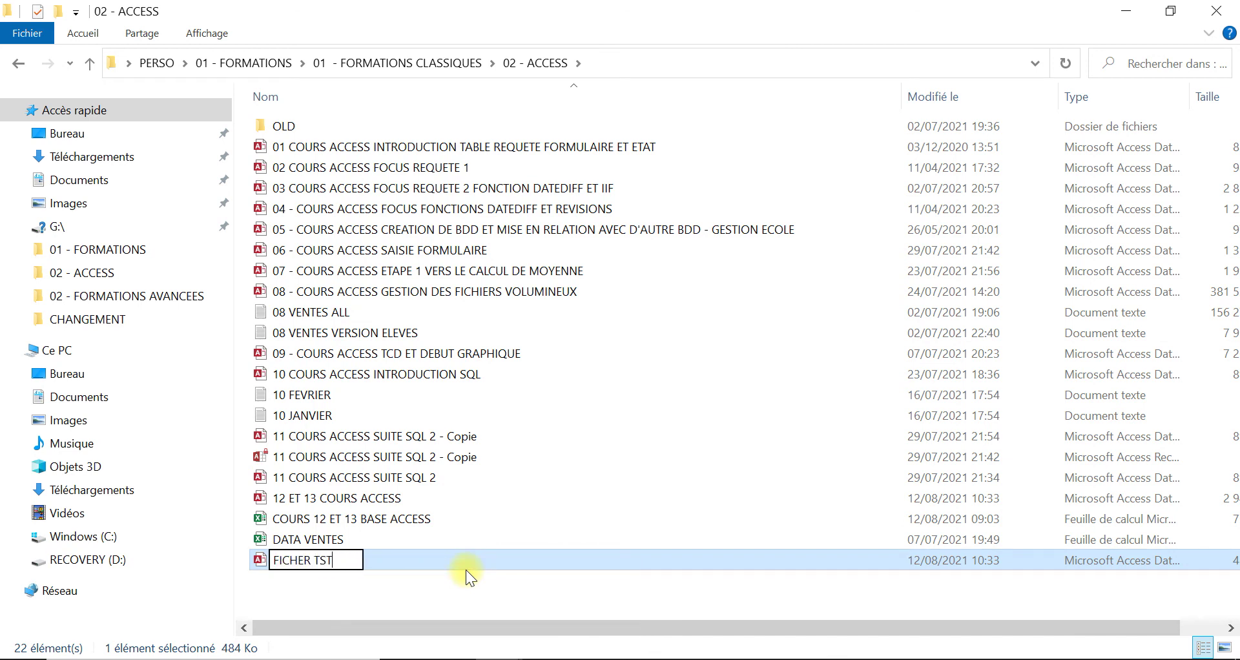
key(BackSpace)
key(BackSpace)
text(EST)
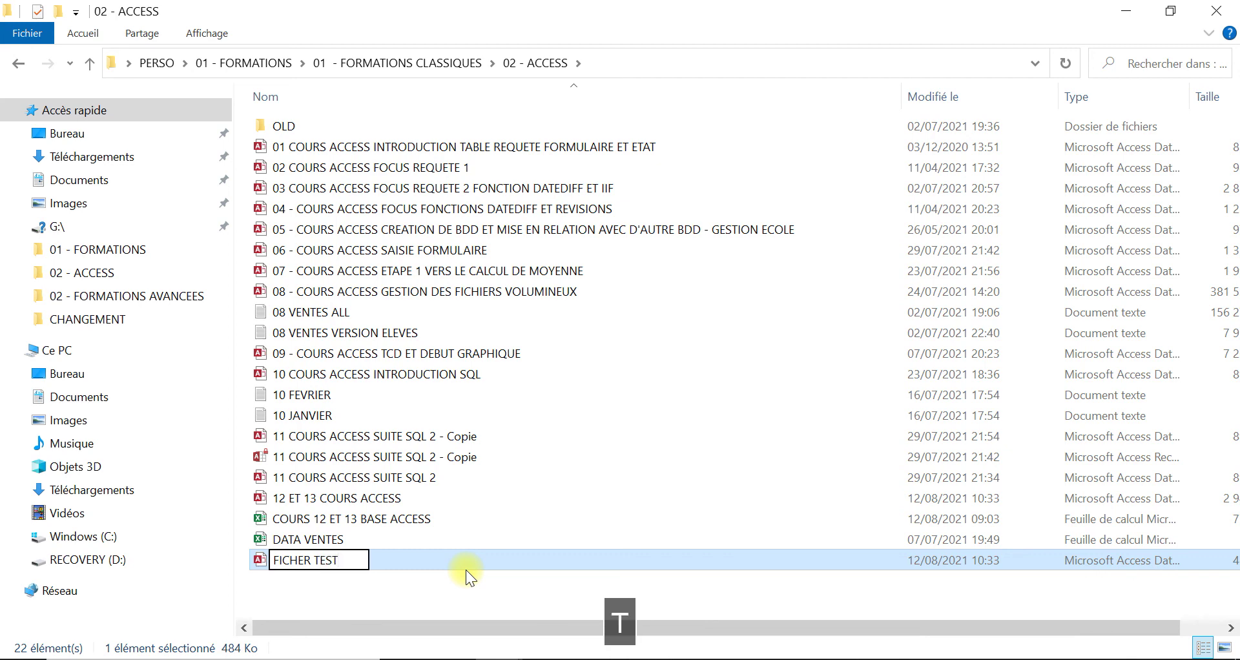
Open the FICHER TEST database in Access and enable its active content
click(362, 560)
double_click(362, 561)
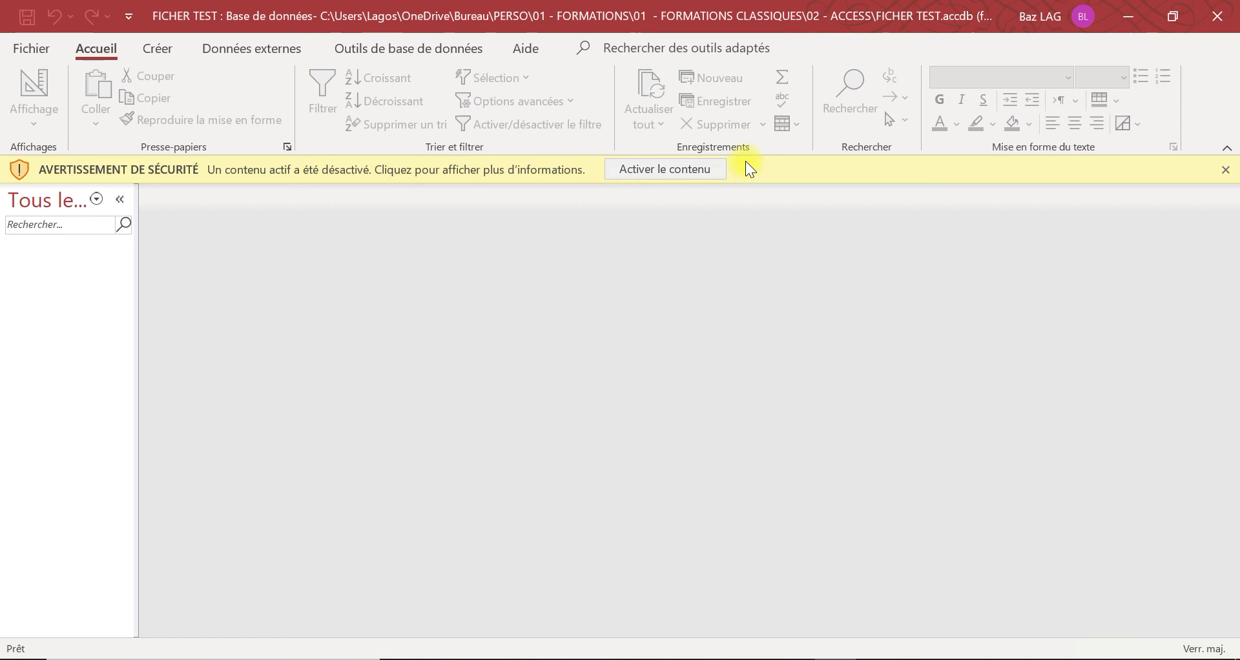
click(683, 169)
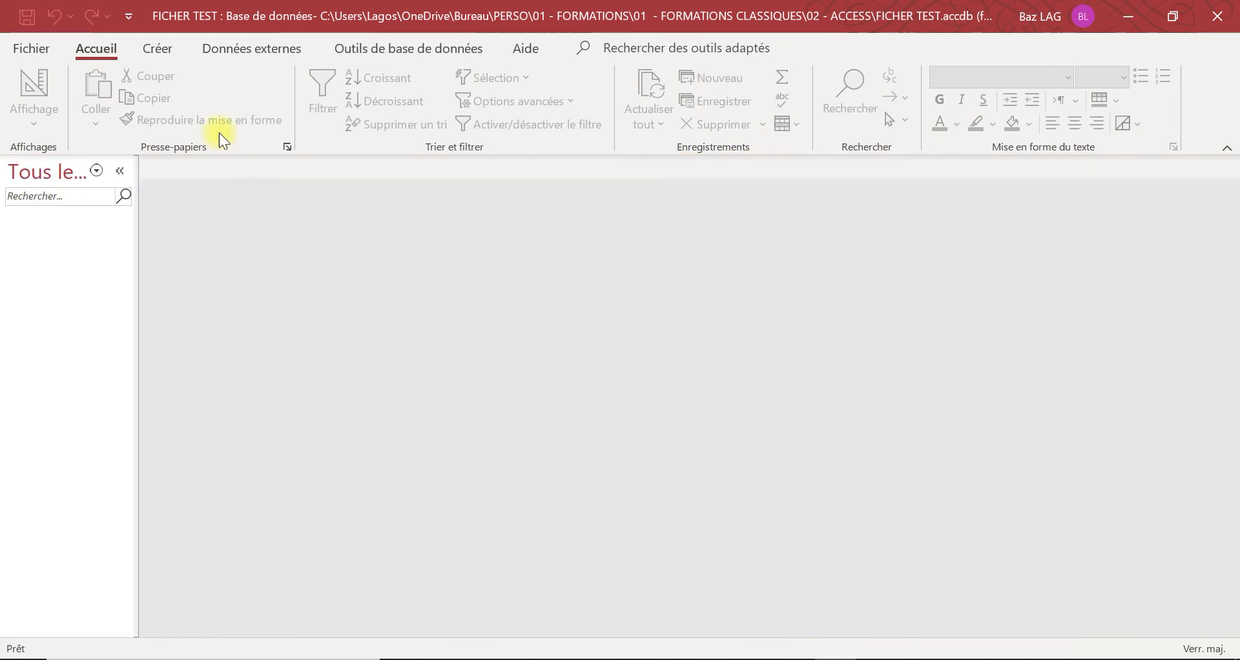
Create a query in SQL view and fill it with the CREATE TABLE COMMERCIAUX code copied from the Word document
click(158, 50)
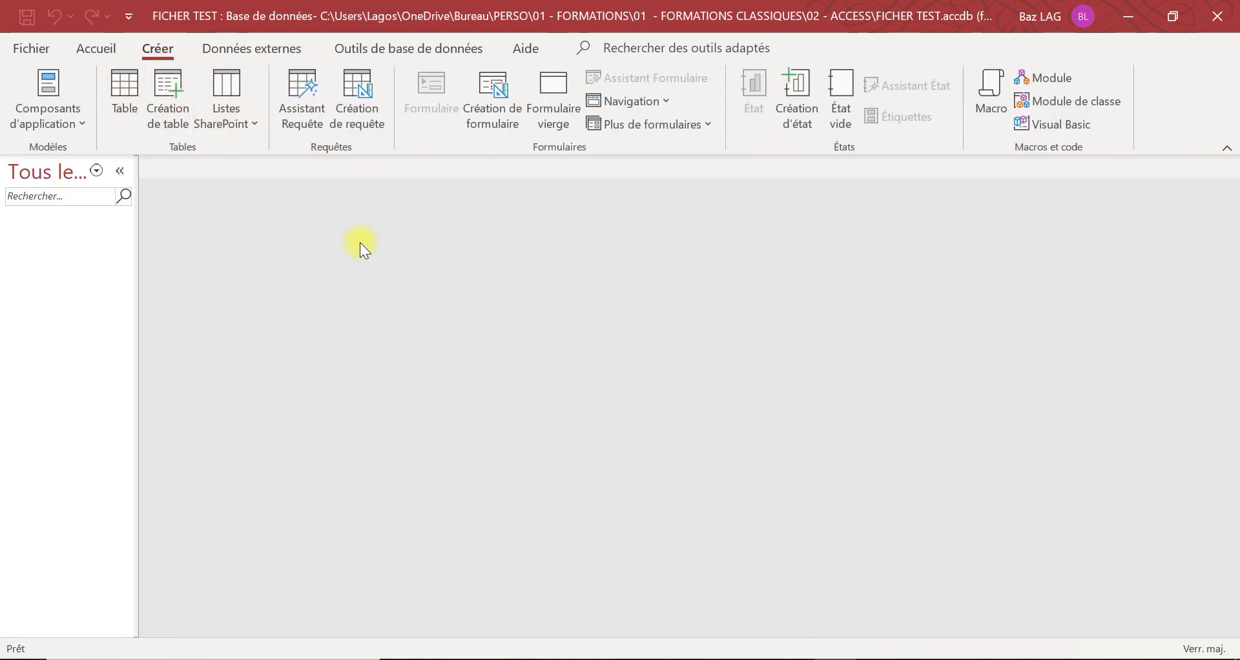
click(336, 96)
click(39, 111)
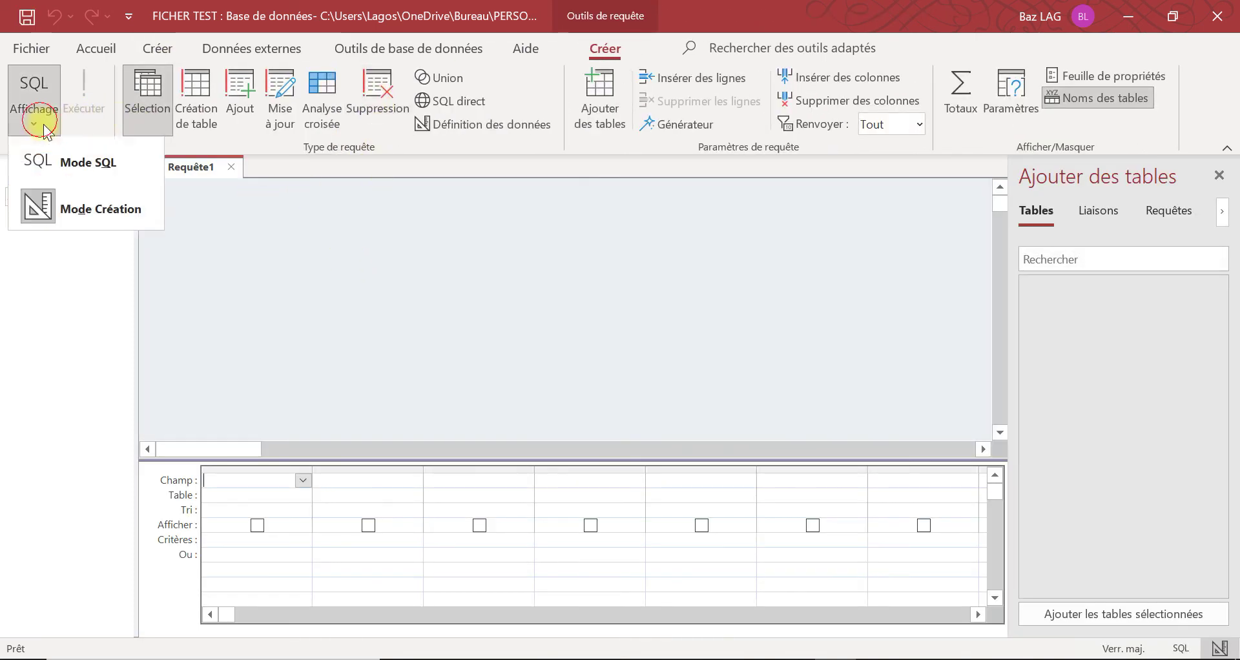
click(61, 158)
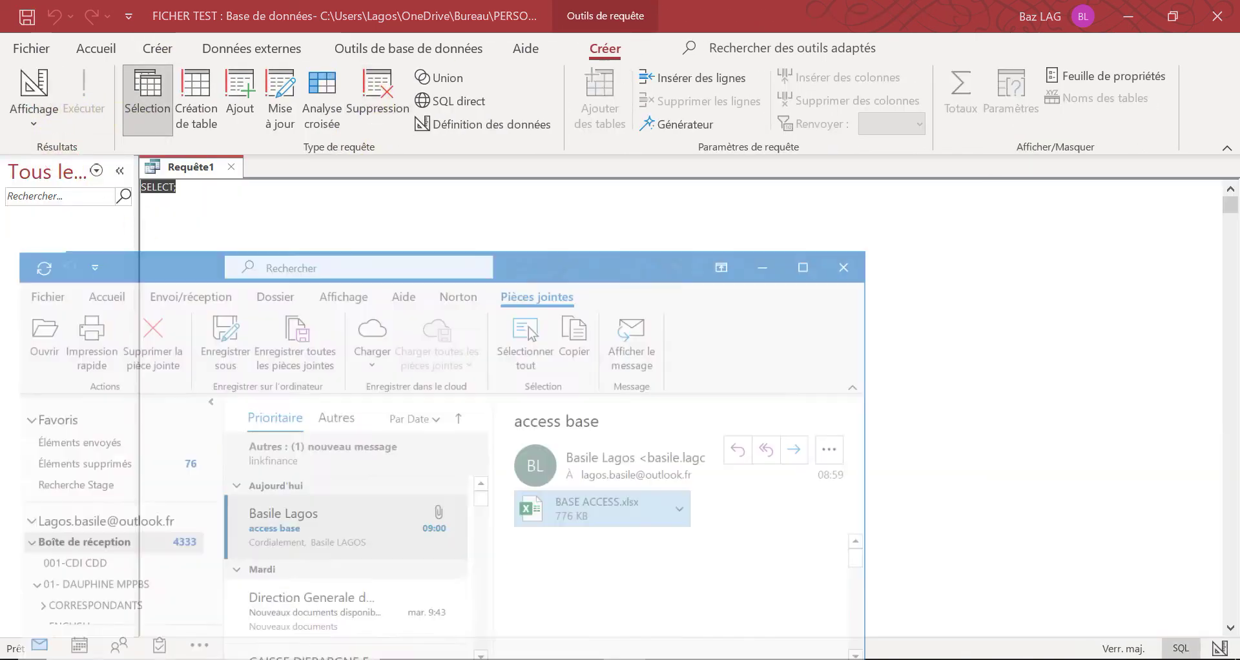
key(alt+Tab)
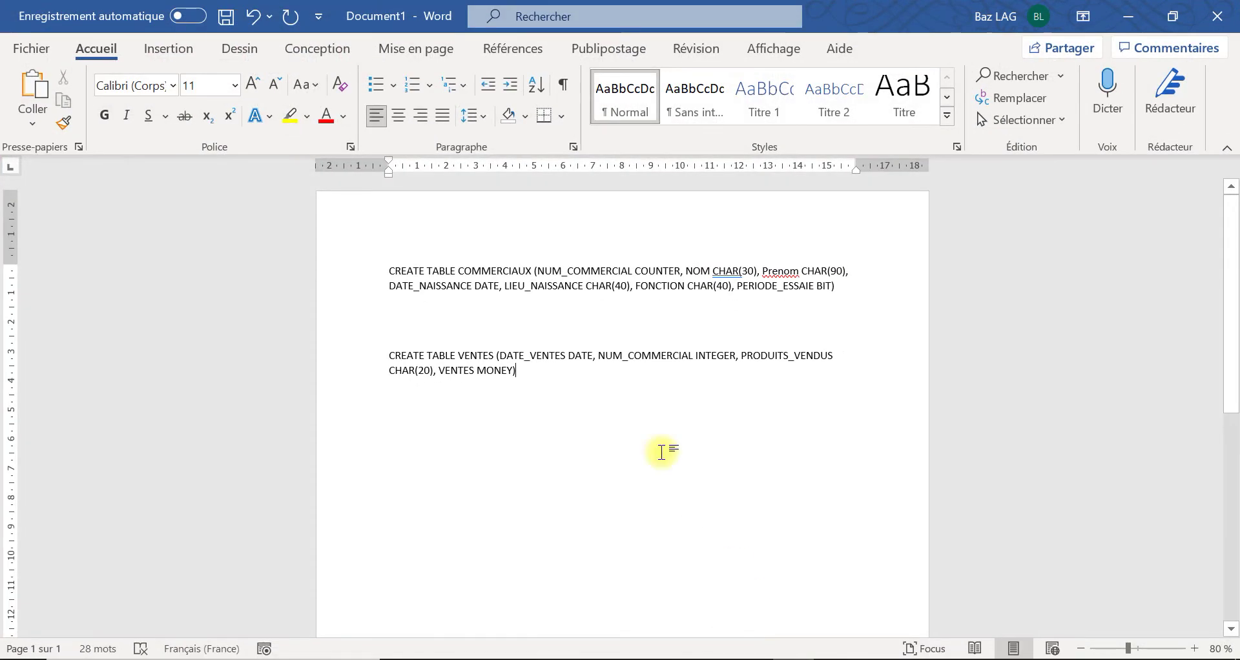
drag(854, 292, 178, 94)
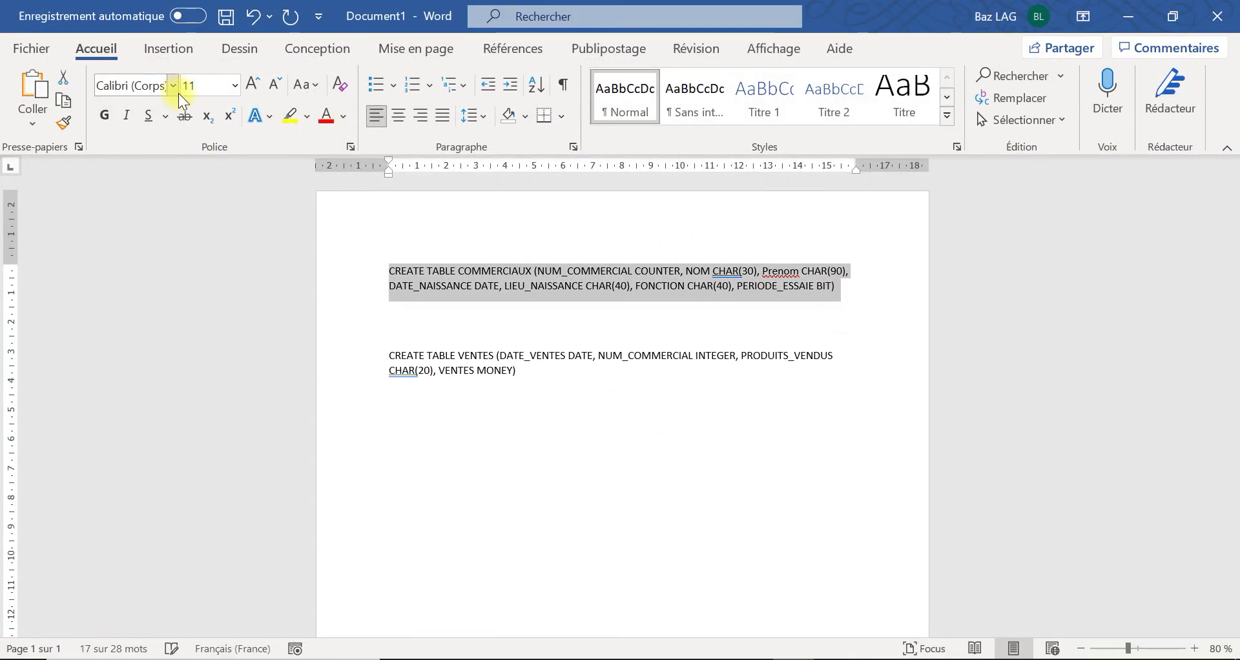
key(ctrl+c)
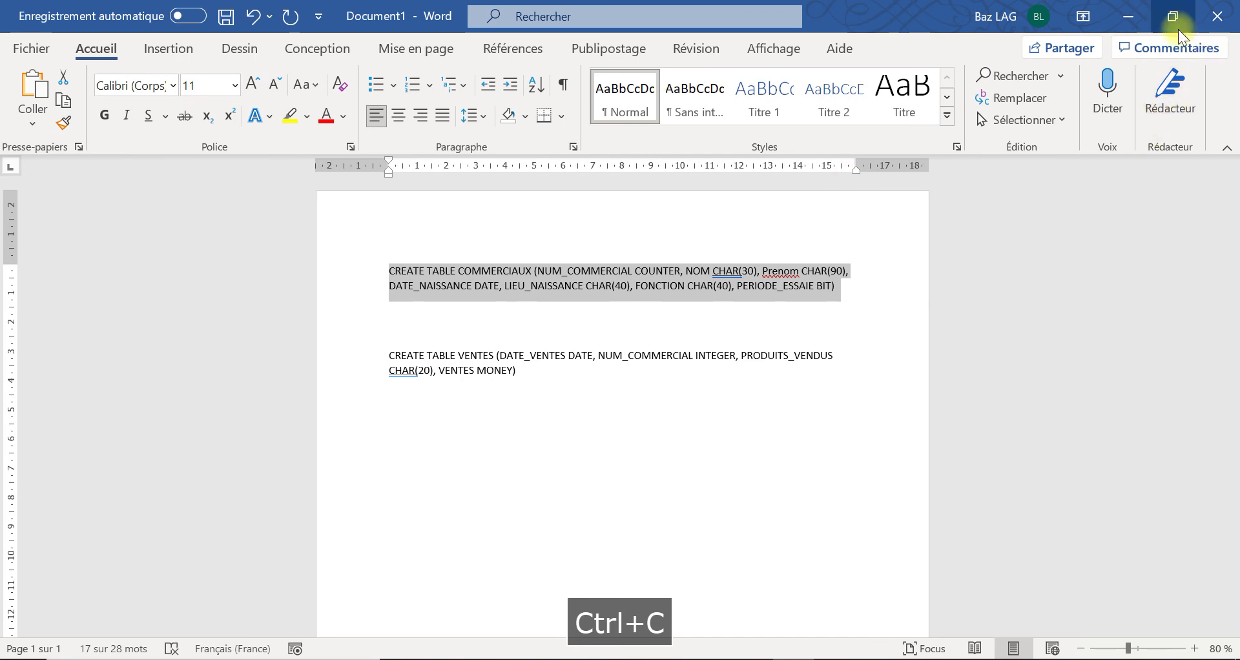
click(1128, 16)
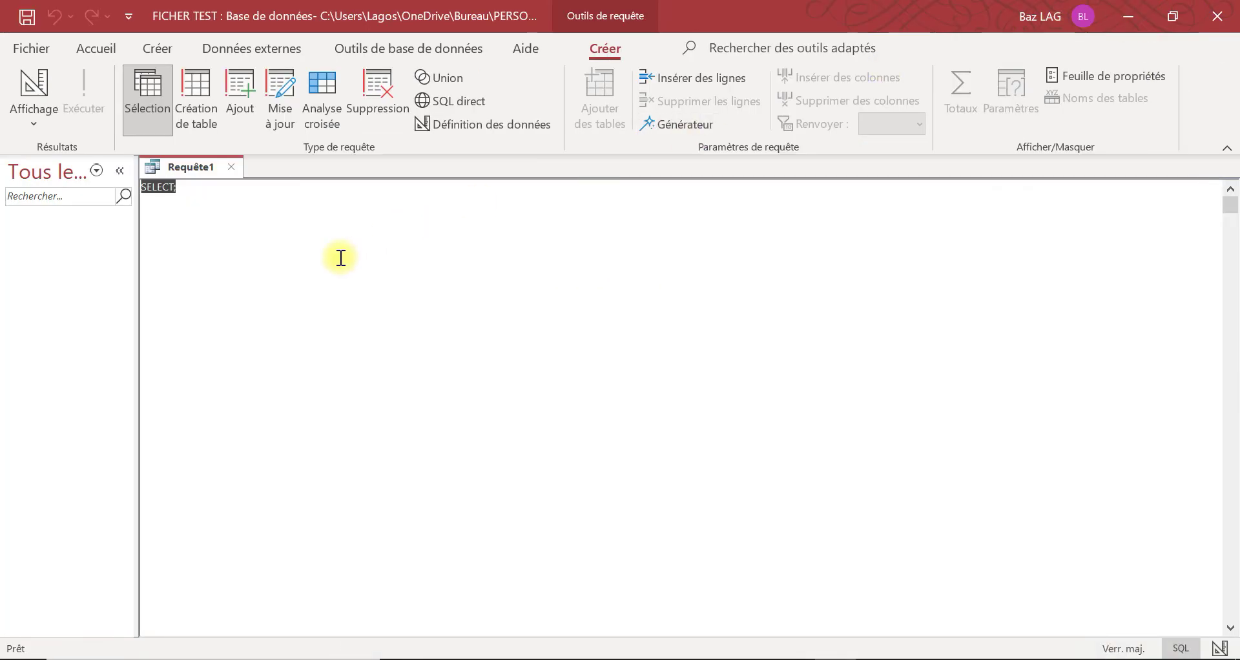
key(ctrl+v)
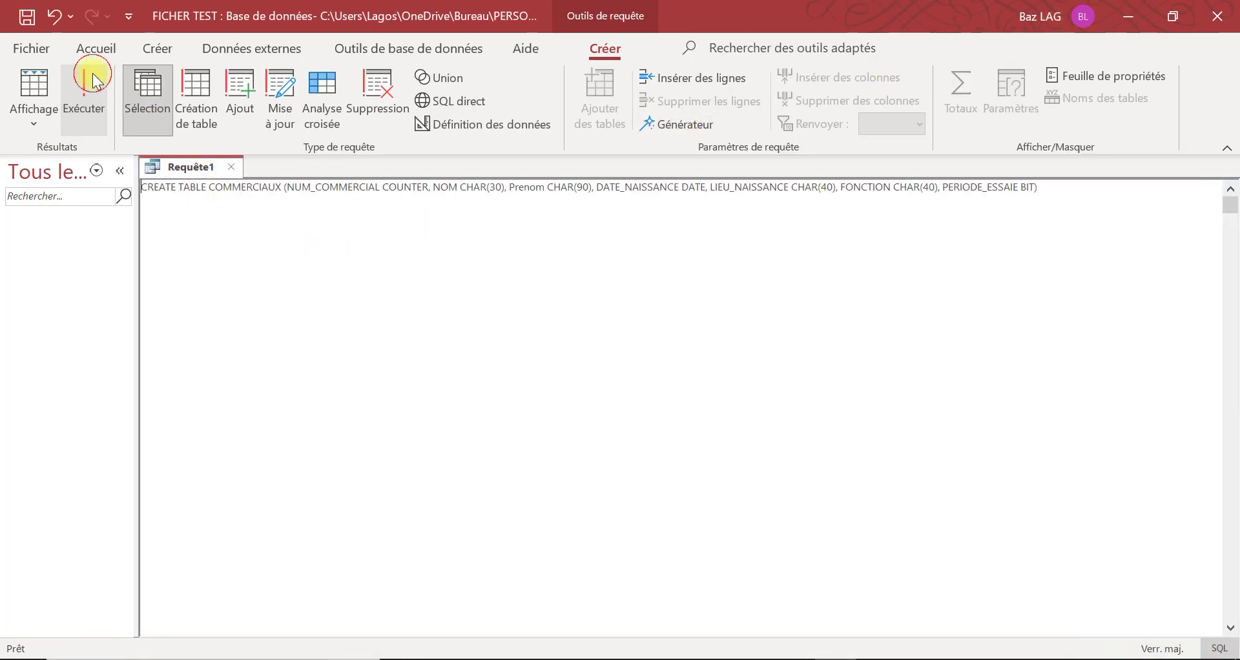
Run the COMMERCIAUX creation query, close it without saving, and open the COMMERCIAUX table
click(94, 76)
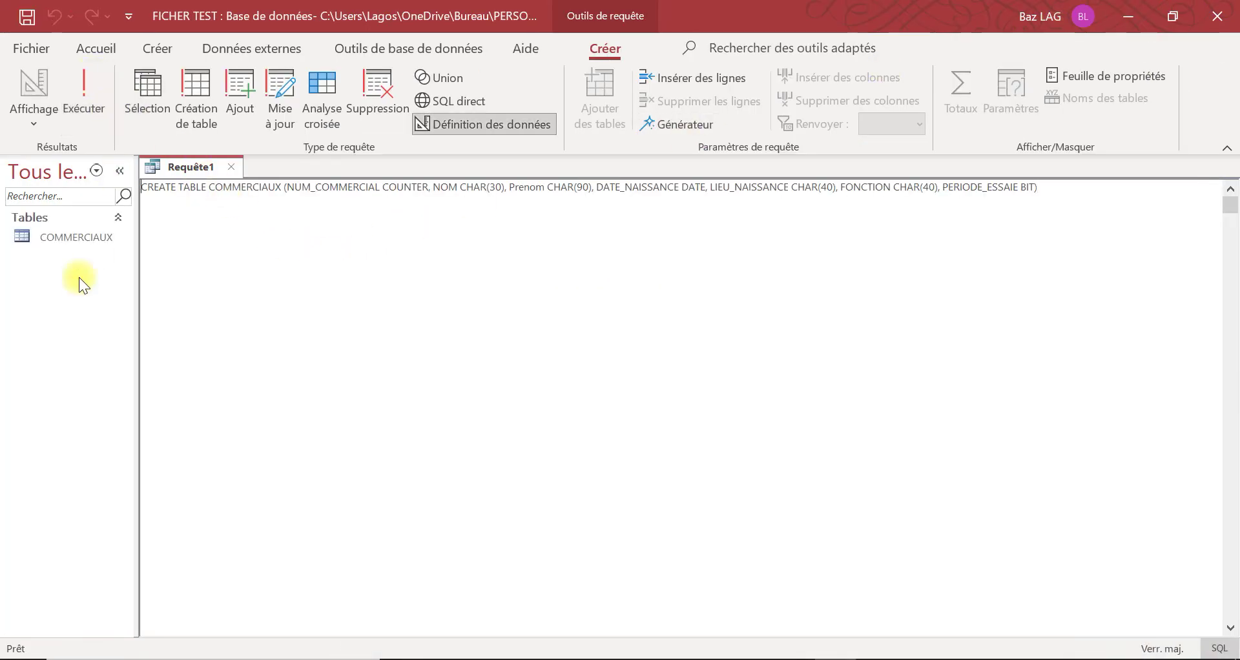
click(231, 167)
click(615, 394)
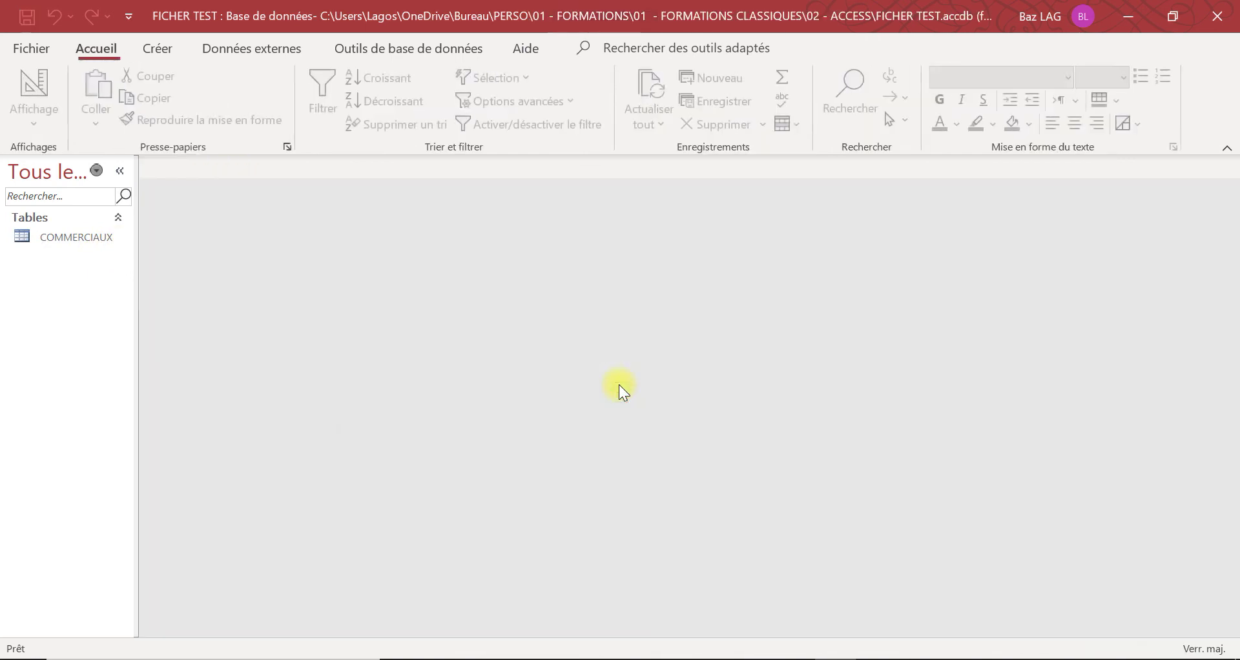
double_click(87, 239)
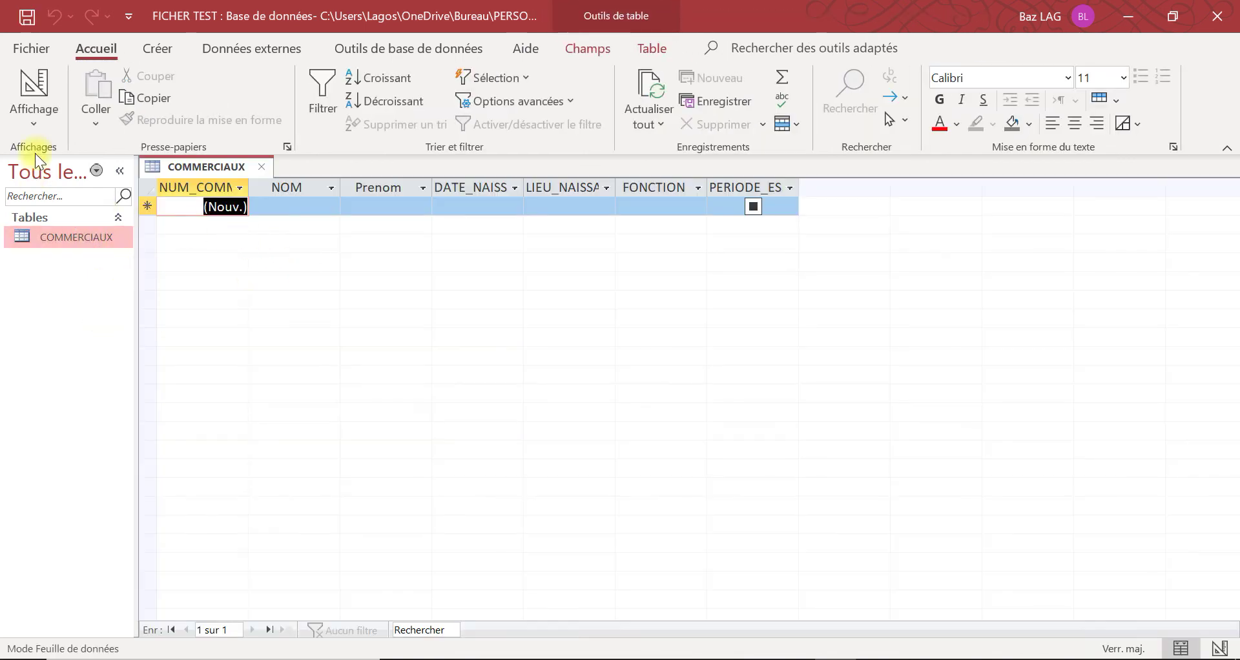
Create another query in SQL view and fill it with the CREATE TABLE VENTES code copied from the Word document
click(173, 46)
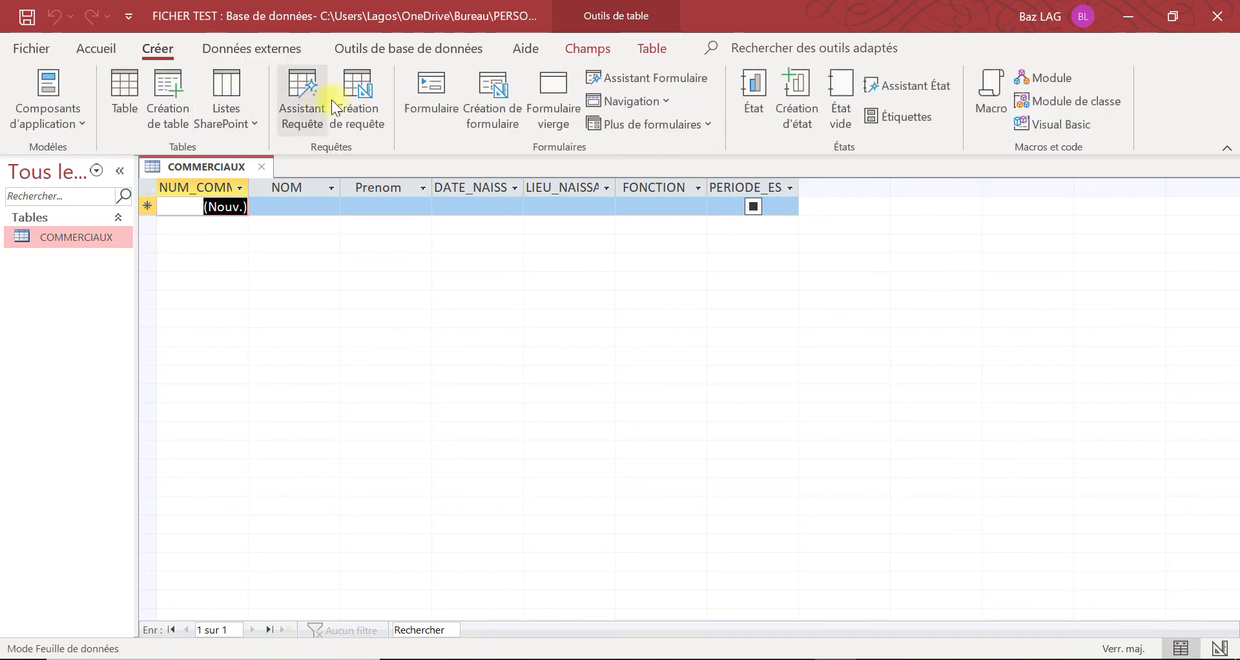
click(352, 97)
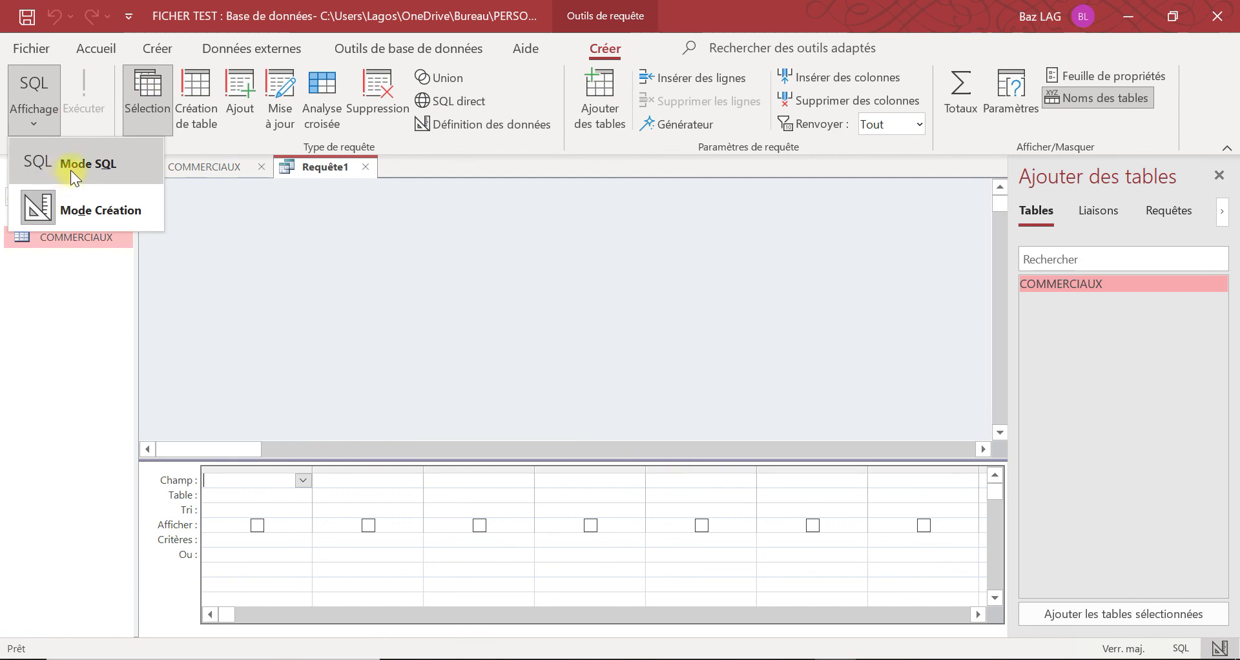
click(71, 166)
key(alt+Tab)
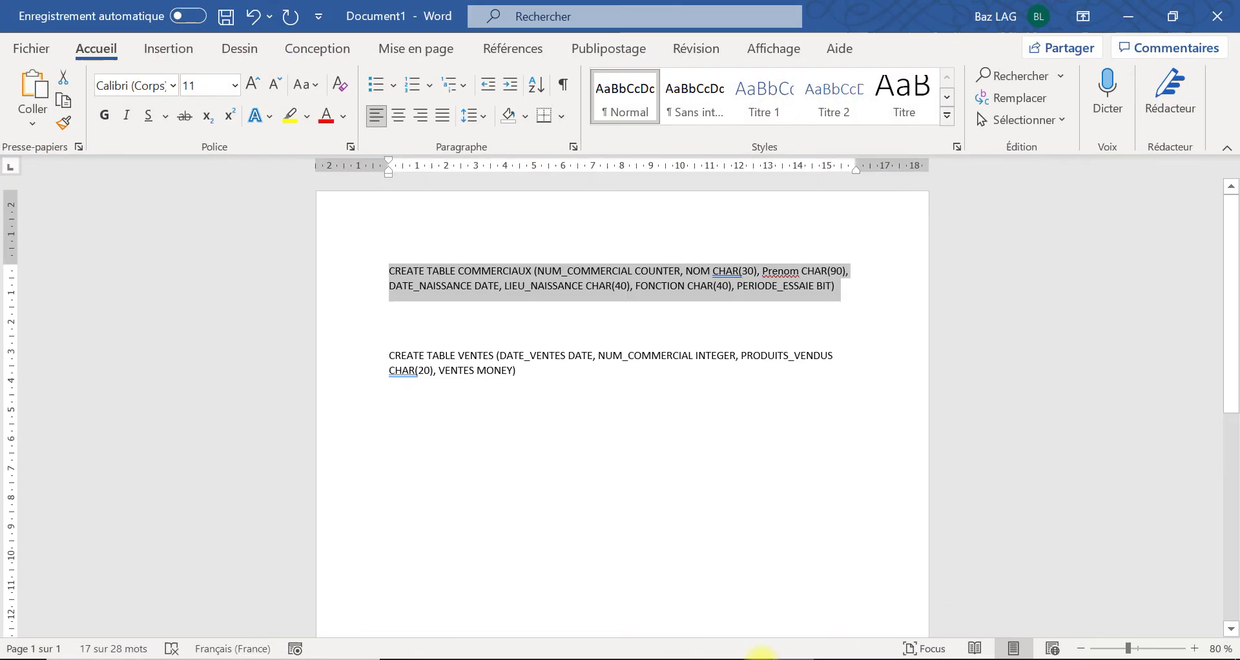
drag(554, 371, 310, 327)
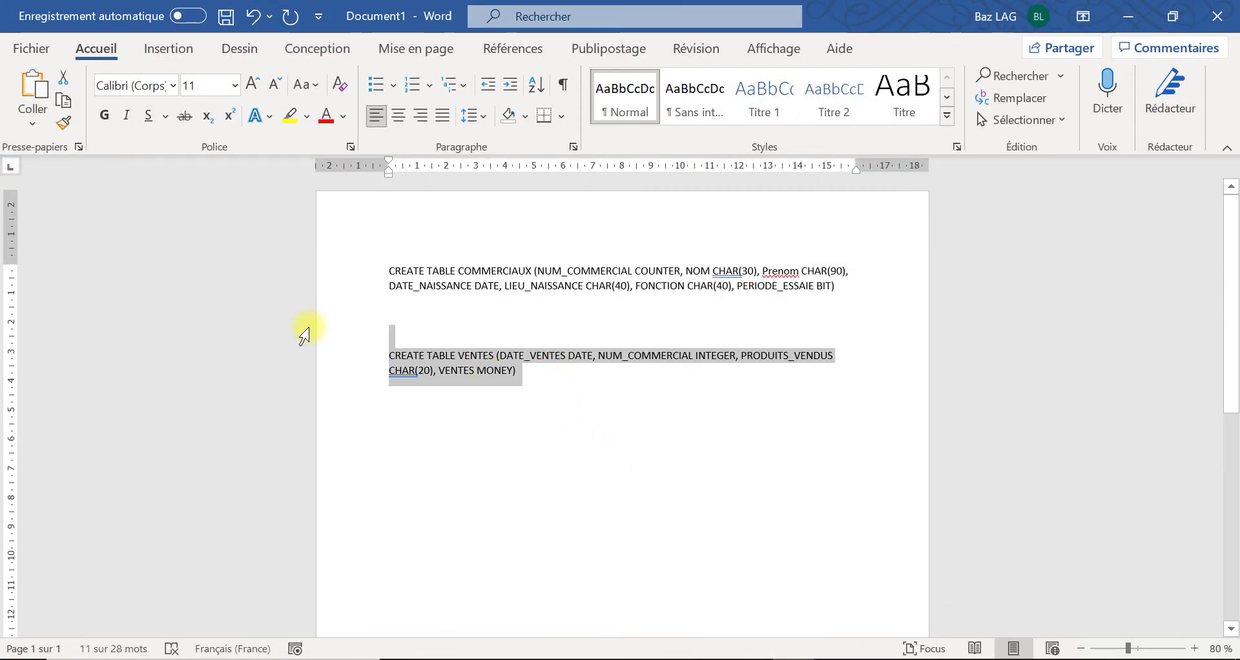
key(ctrl+c)
click(1131, 17)
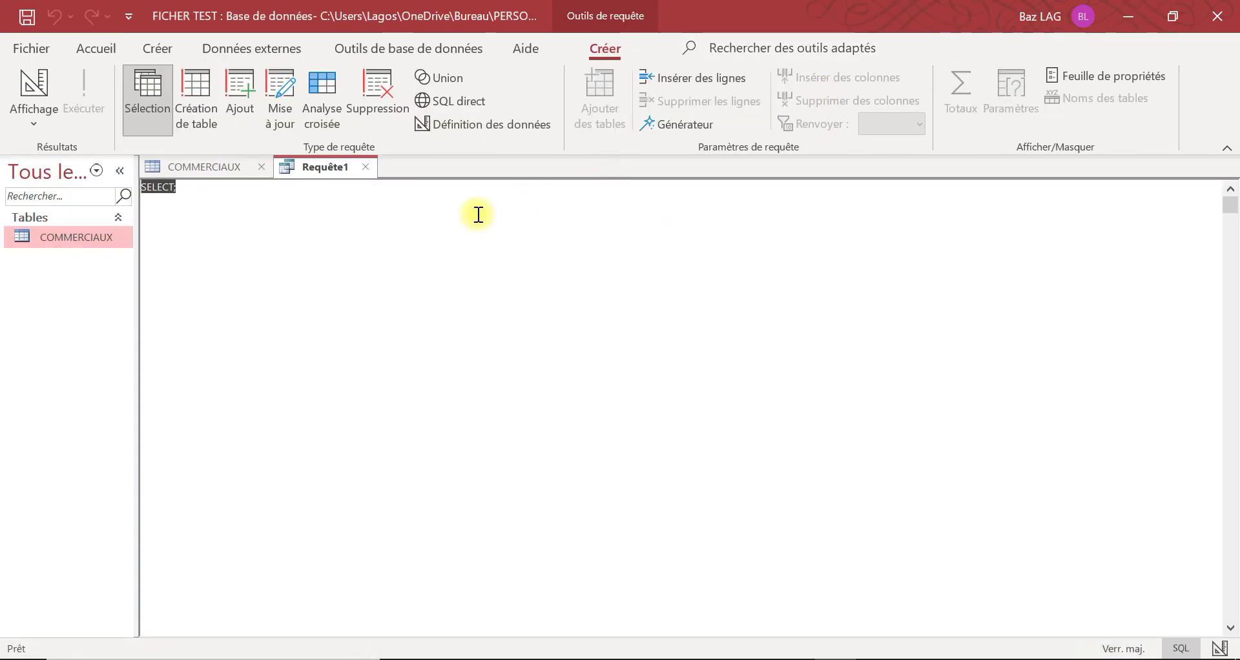
key(ctrl+v)
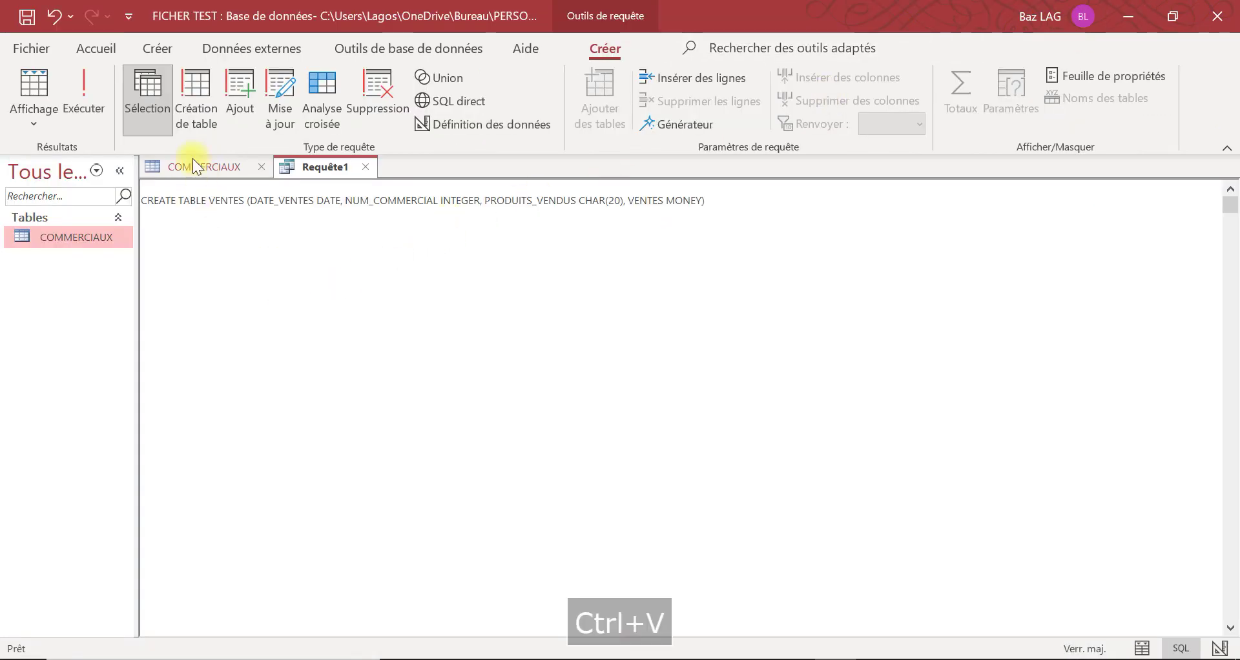
Run the VENTES creation query and close it without saving
click(101, 94)
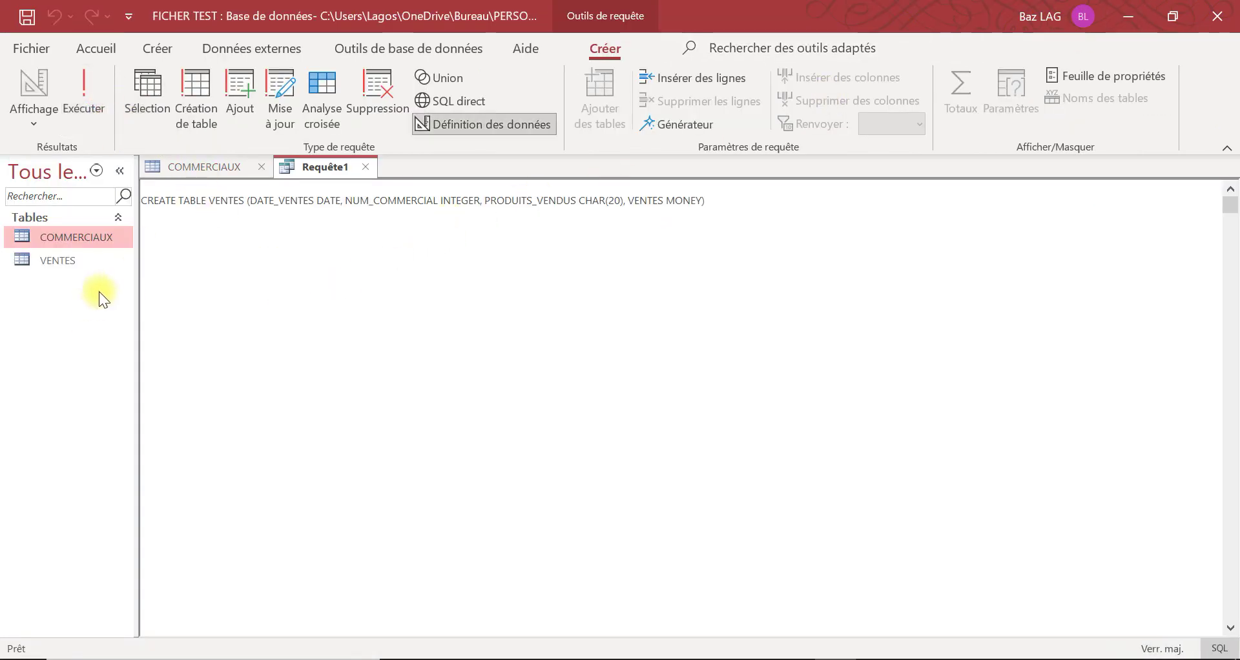
click(371, 168)
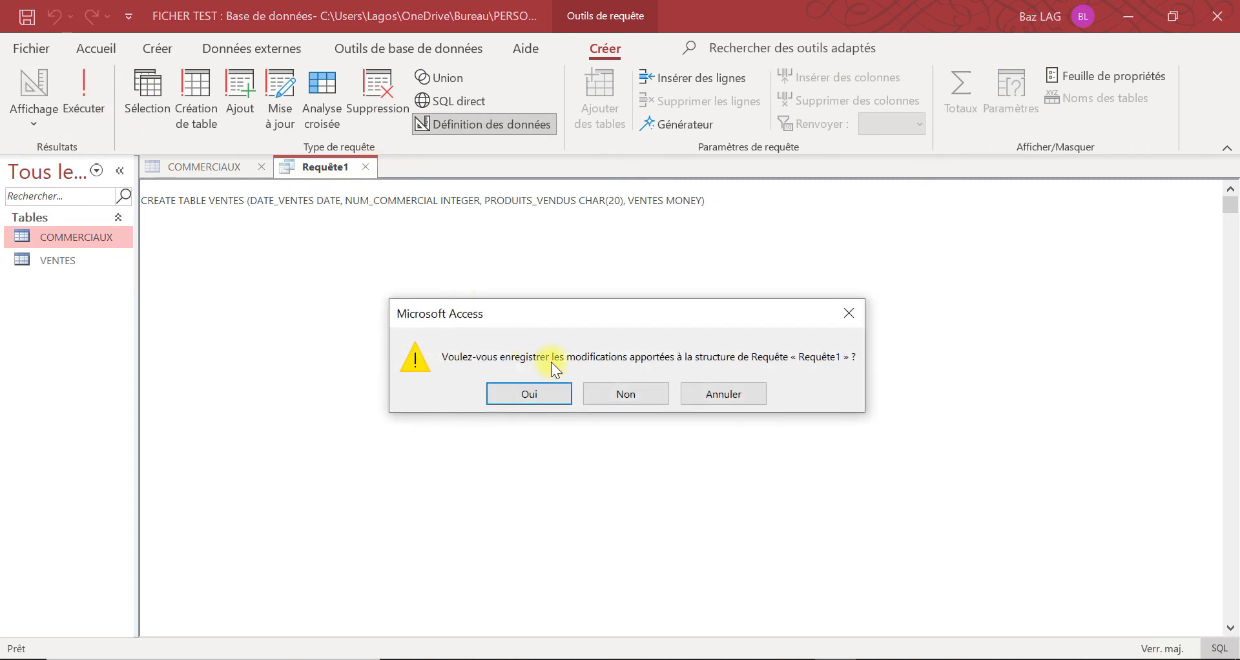
click(622, 391)
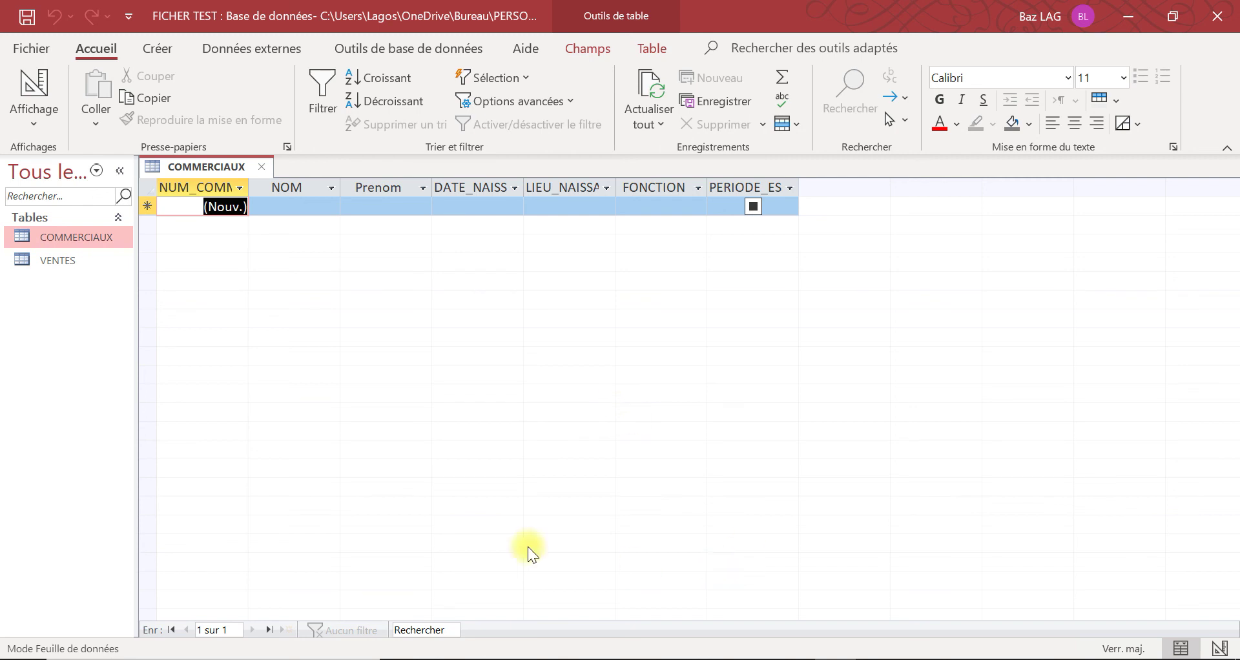
Close the COMMERCIAUX table and open the VENTES table to check its fields
click(261, 166)
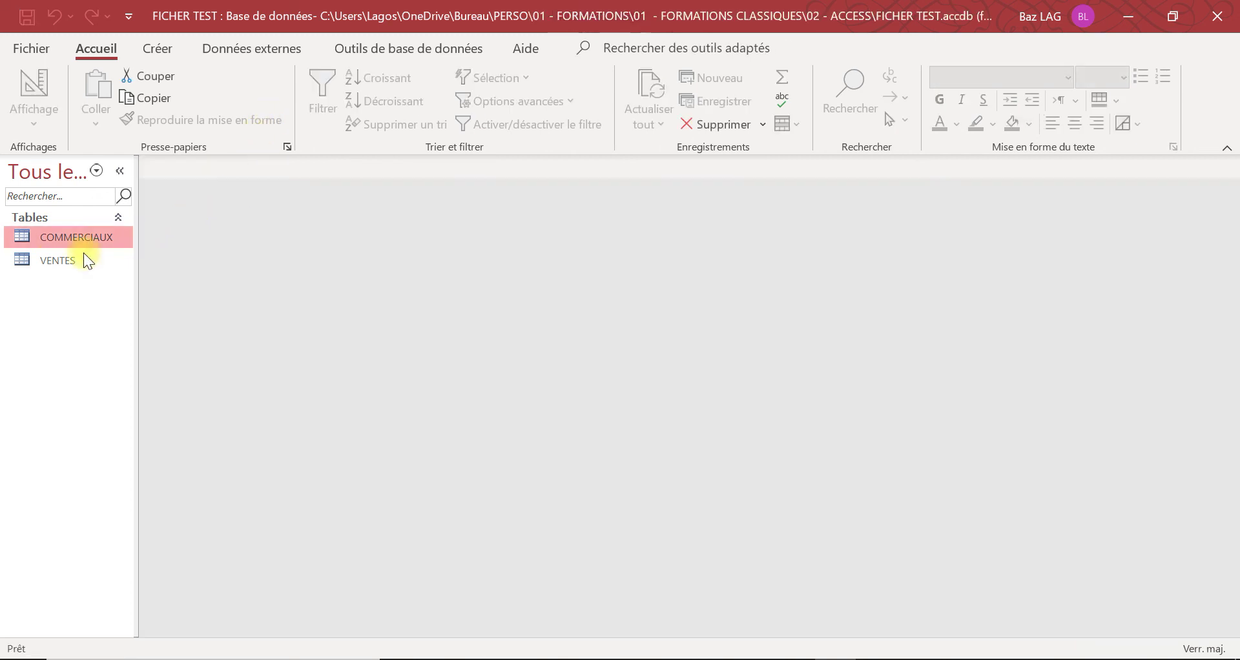
double_click(44, 260)
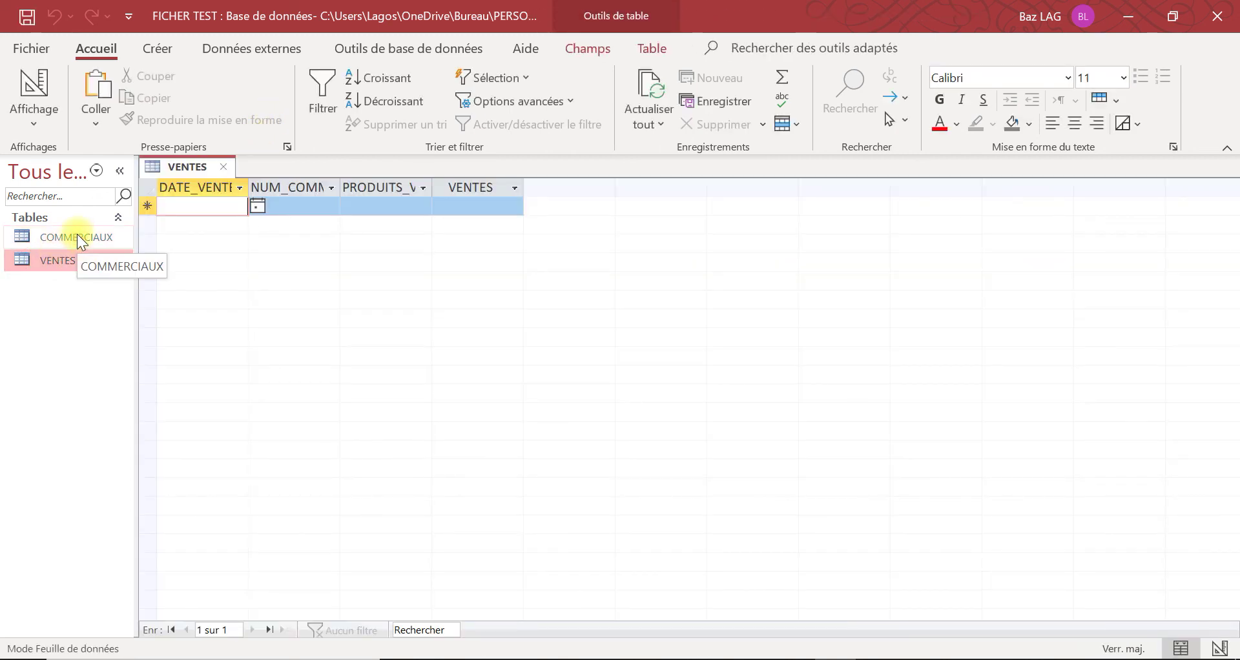